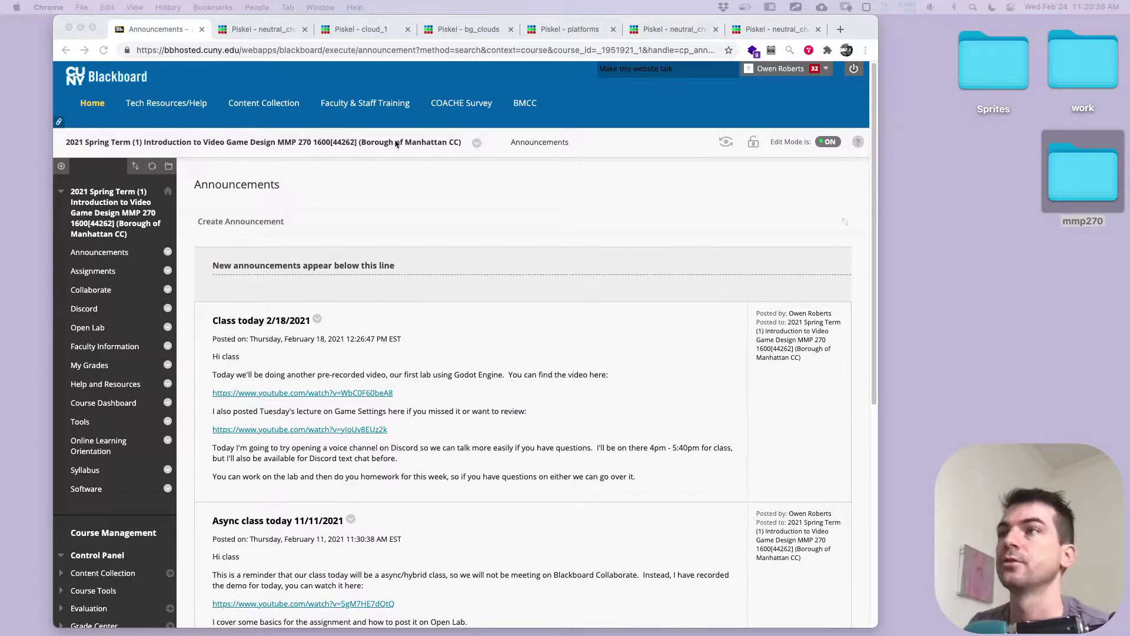
Step: Open the course's Open Lab site from Blackboard and go to its Lectures page
click(316, 180)
drag(90, 290, 82, 334)
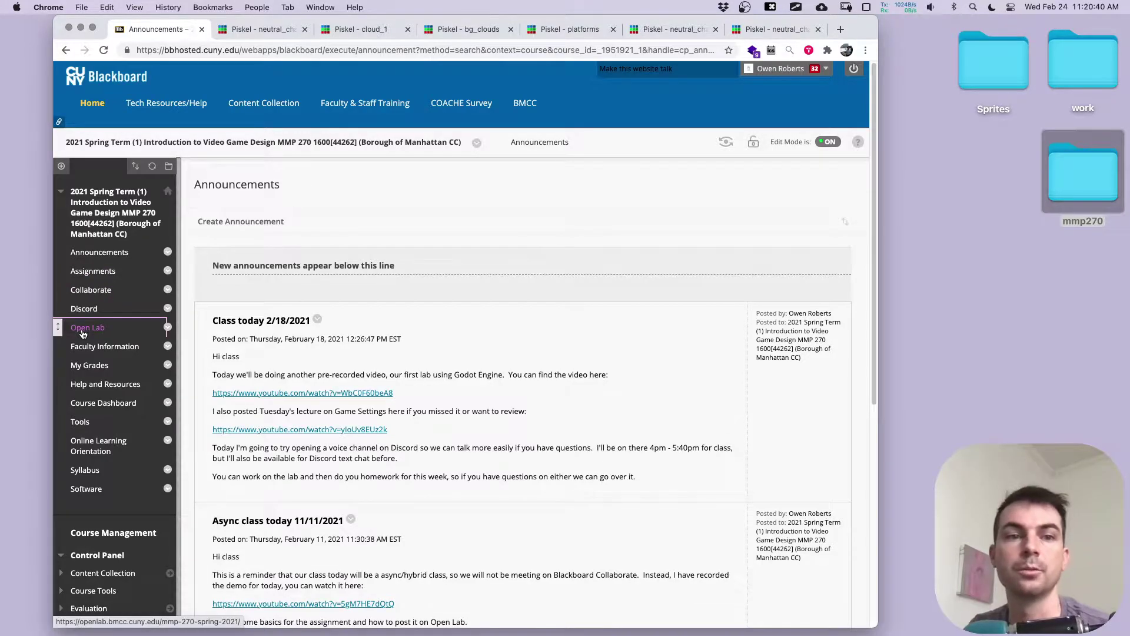
click(83, 334)
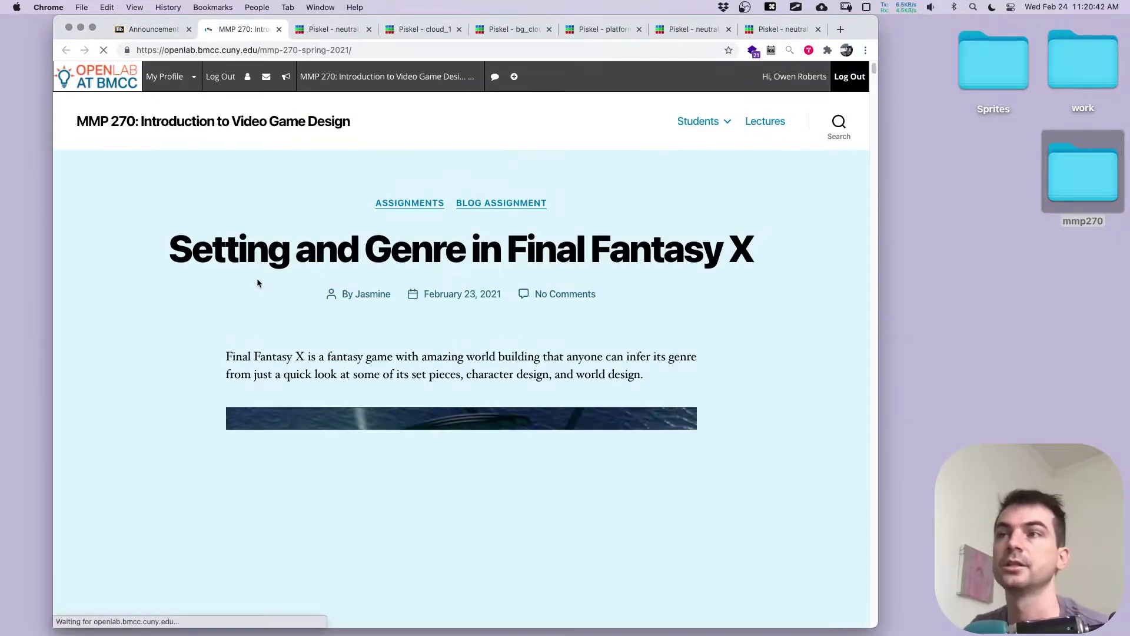
click(764, 122)
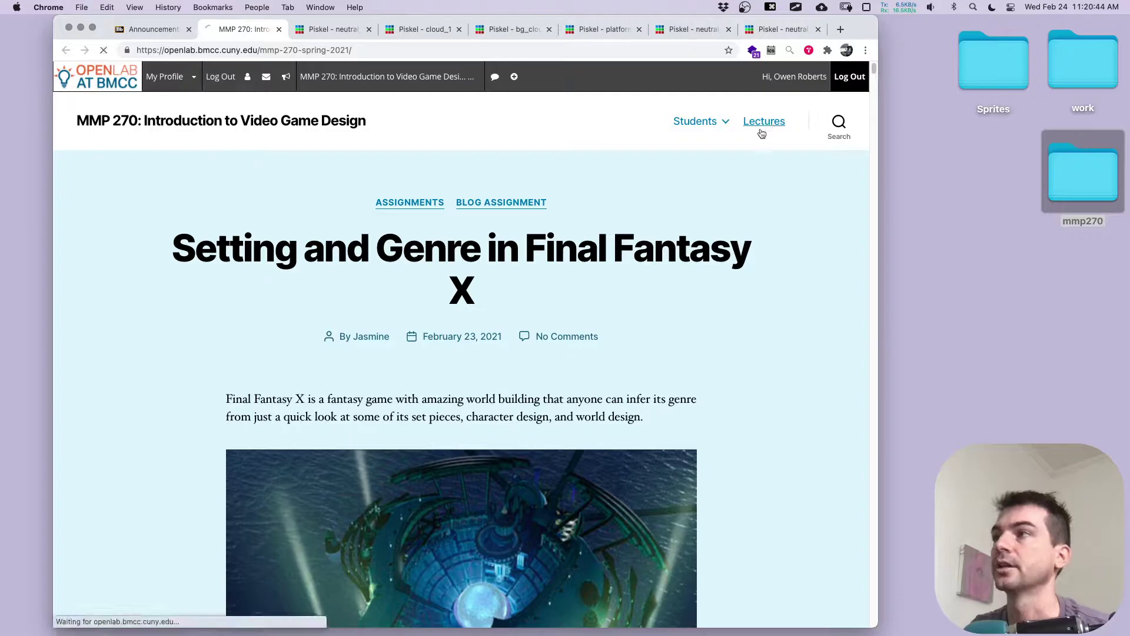
Step: Download the Lab 2 archive from the Genre section of the lectures list
scroll(252, 189, down, 10)
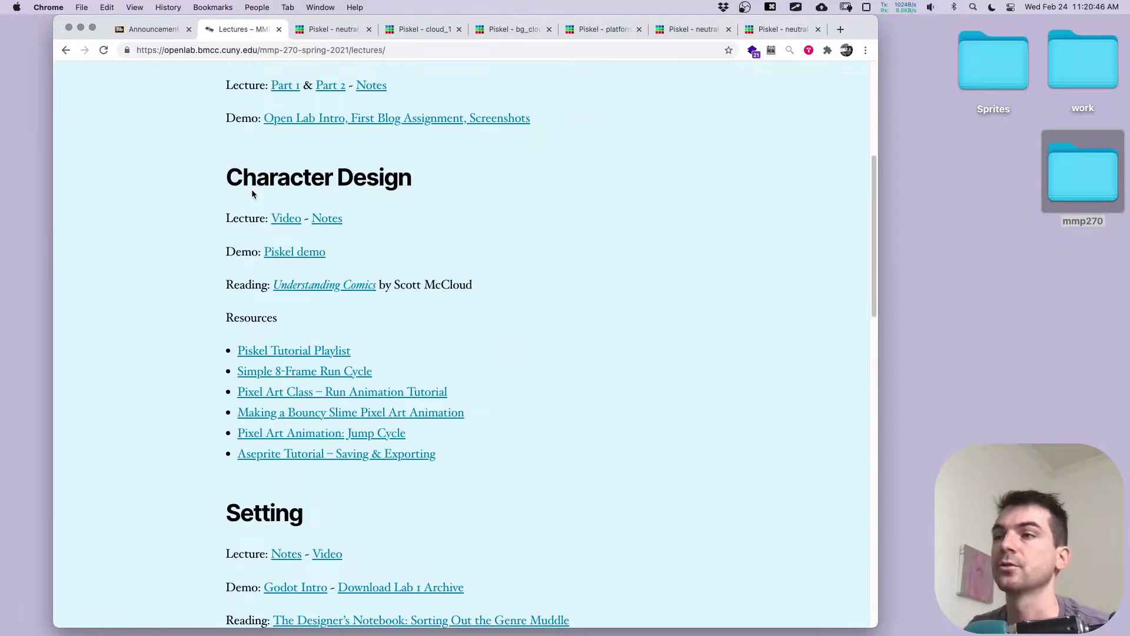
scroll(252, 195, down, 5)
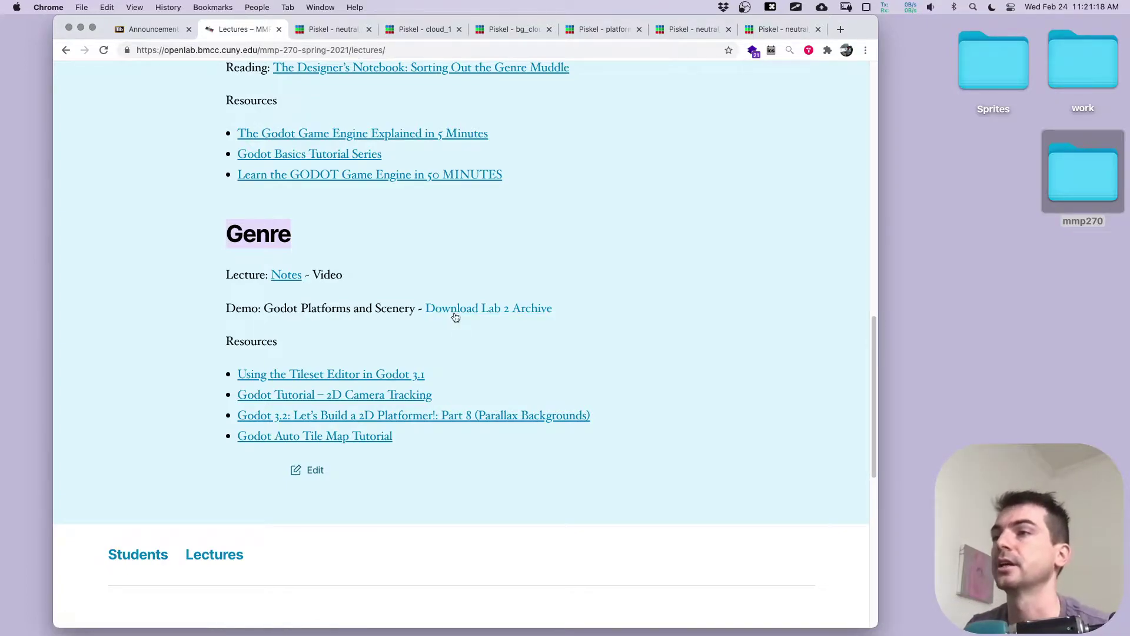
click(477, 309)
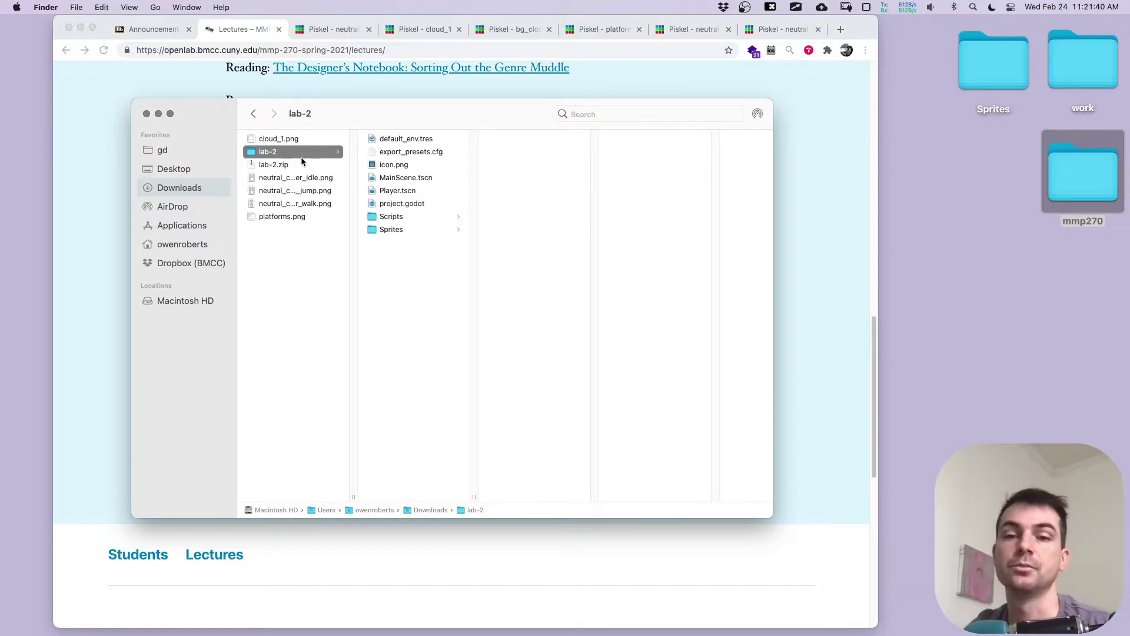
Step: Open the mmp270 desktop folder in Finder and move the lab-2 folder from Downloads into it beside lab-1
click(1091, 200)
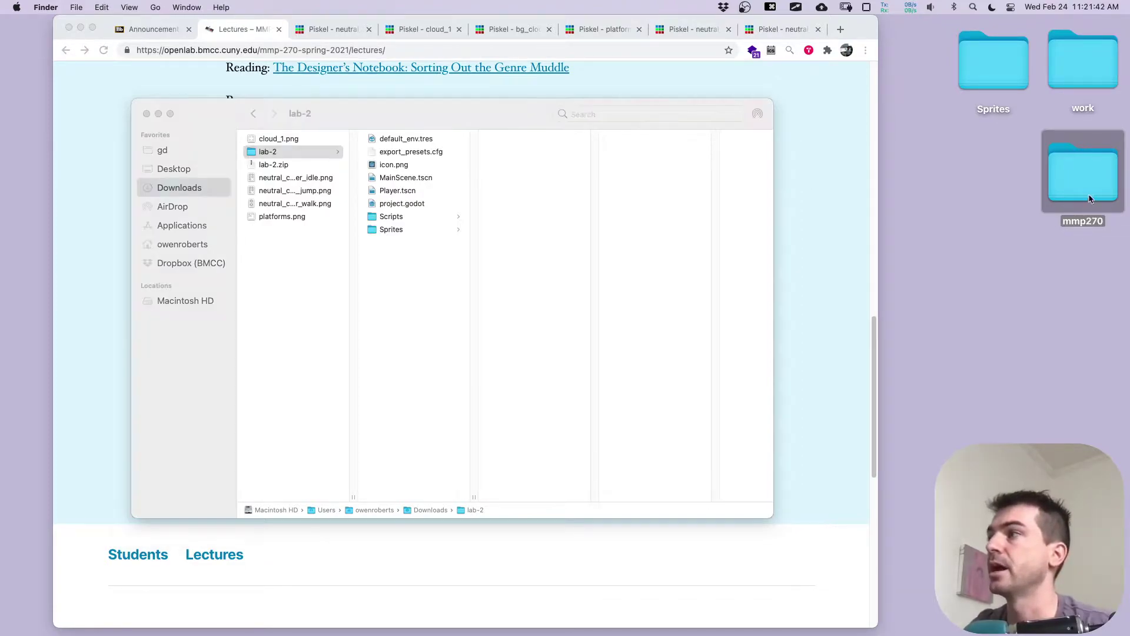
double_click(1084, 194)
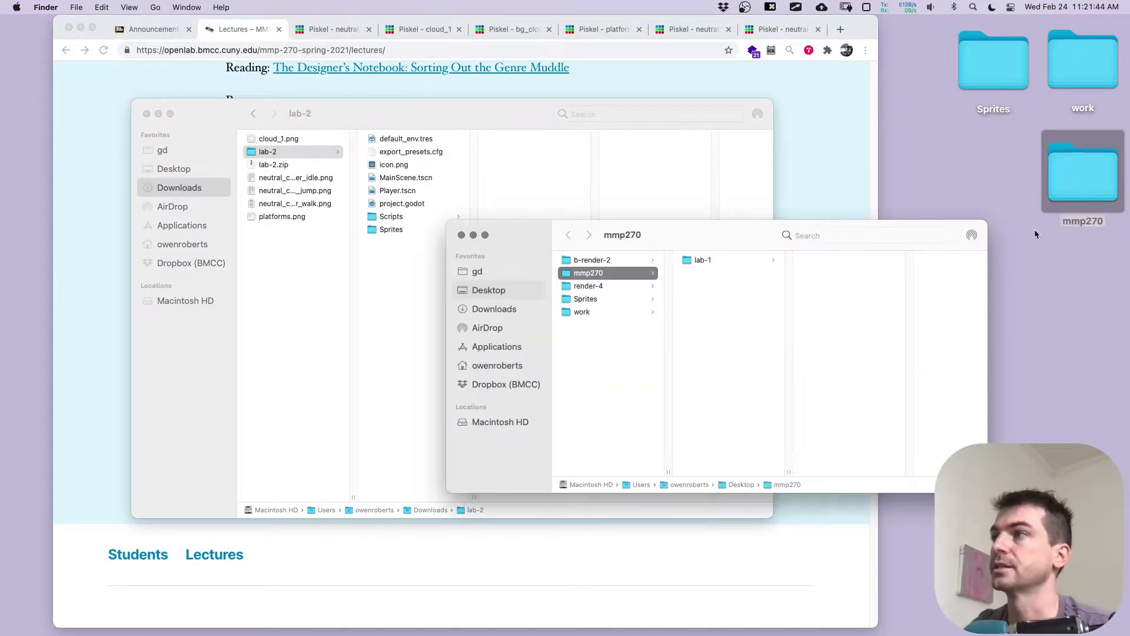
click(701, 259)
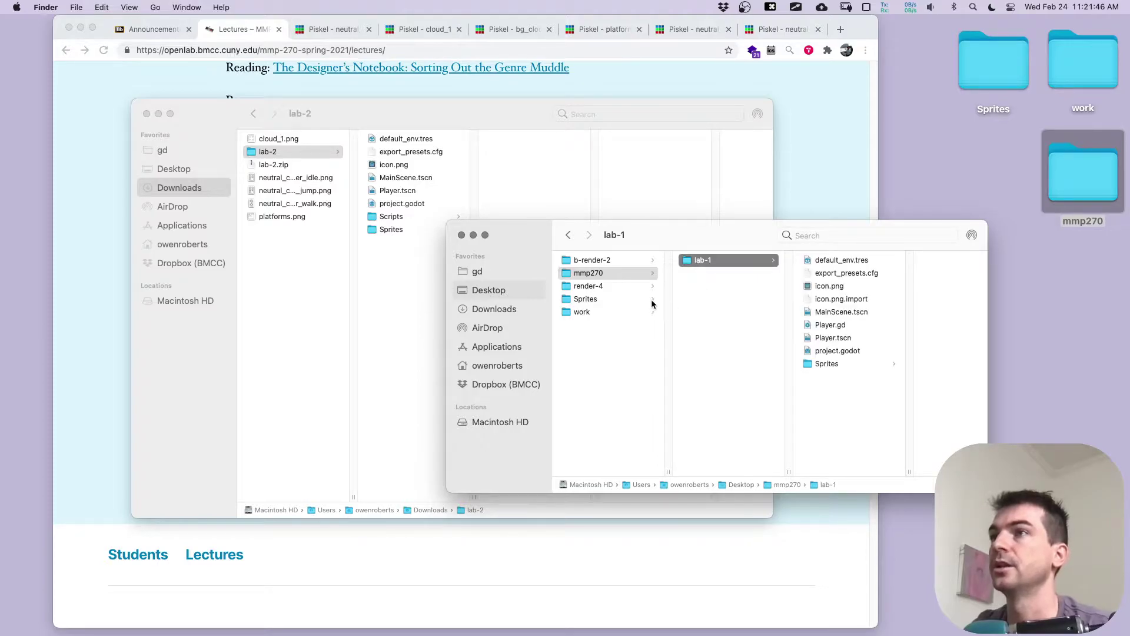
drag(268, 153, 694, 276)
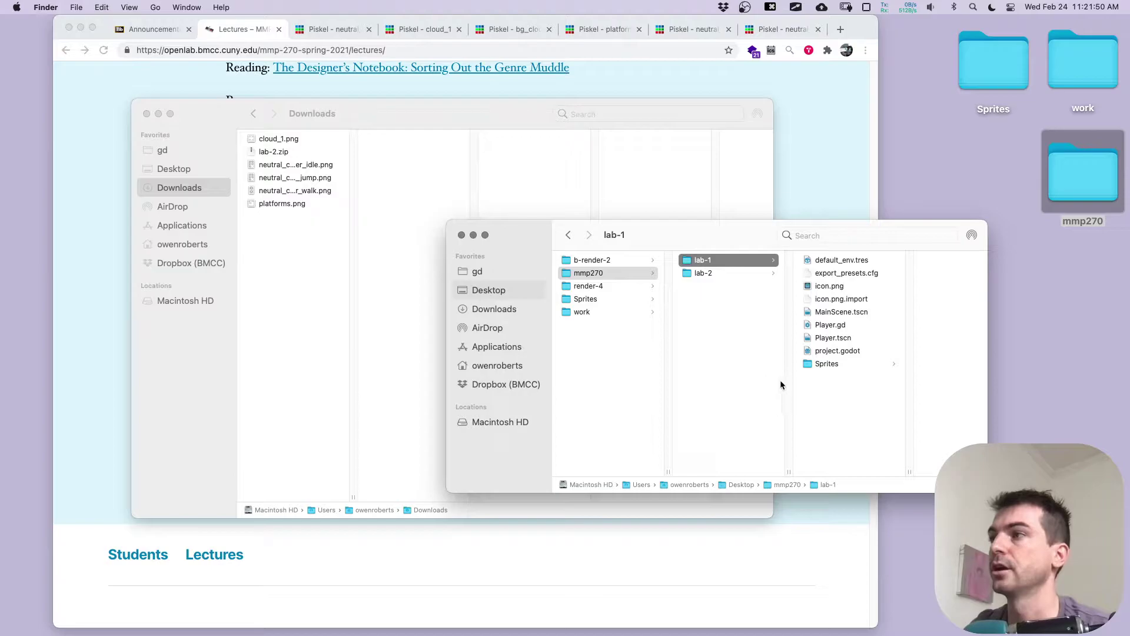
Step: Inspect the cat walk, jump and idle animation sprites in the lab-1 project's Sprites folder
click(743, 306)
click(706, 260)
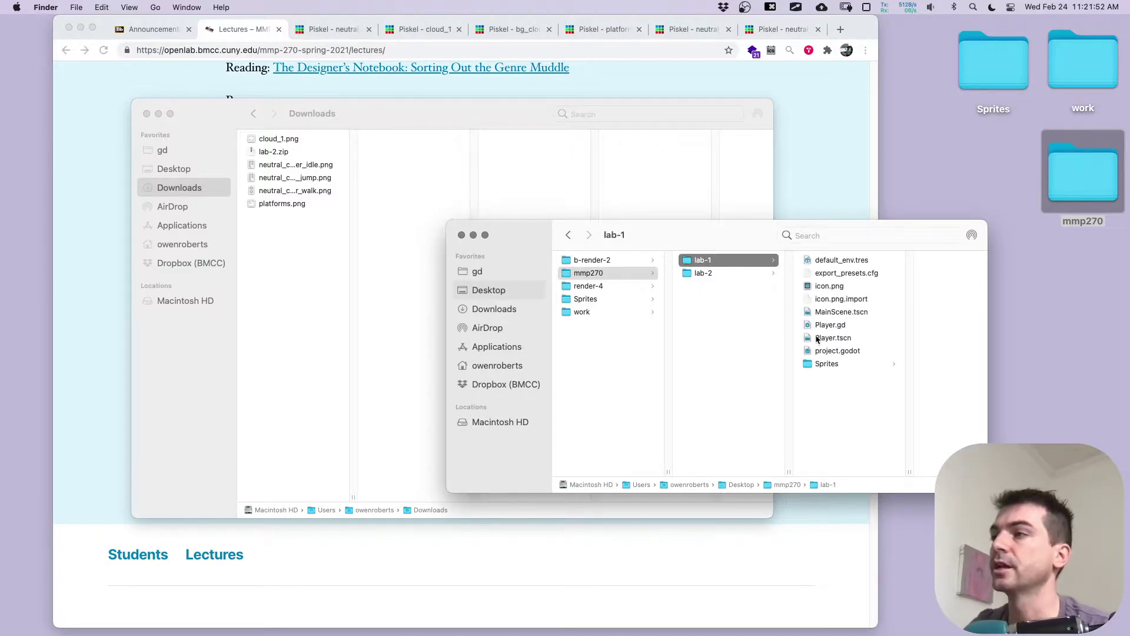
click(844, 365)
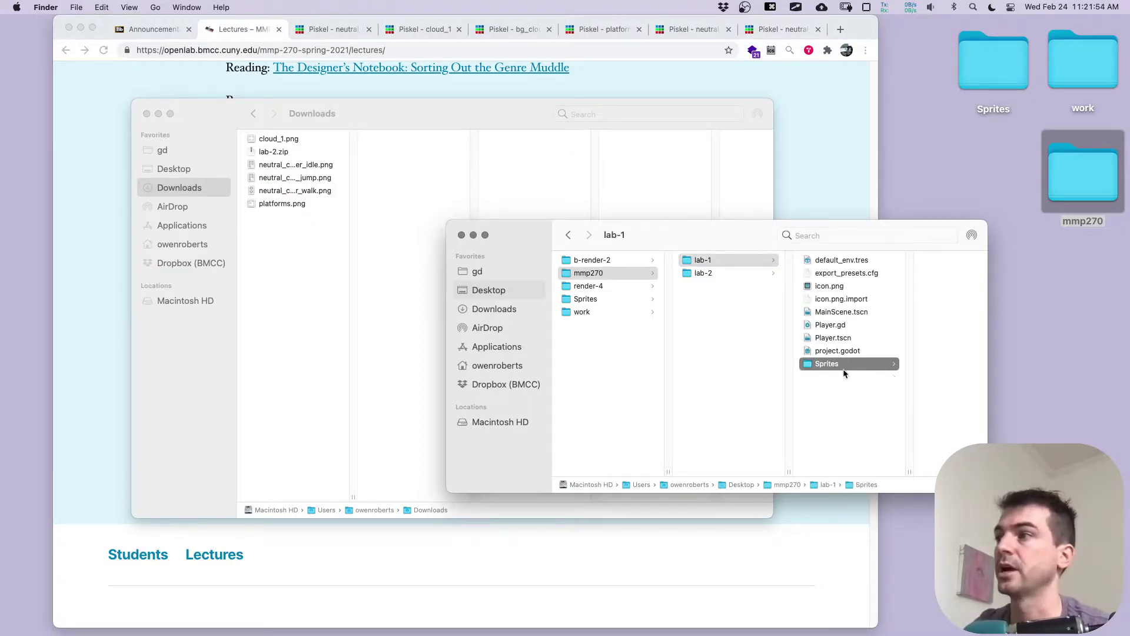
click(904, 313)
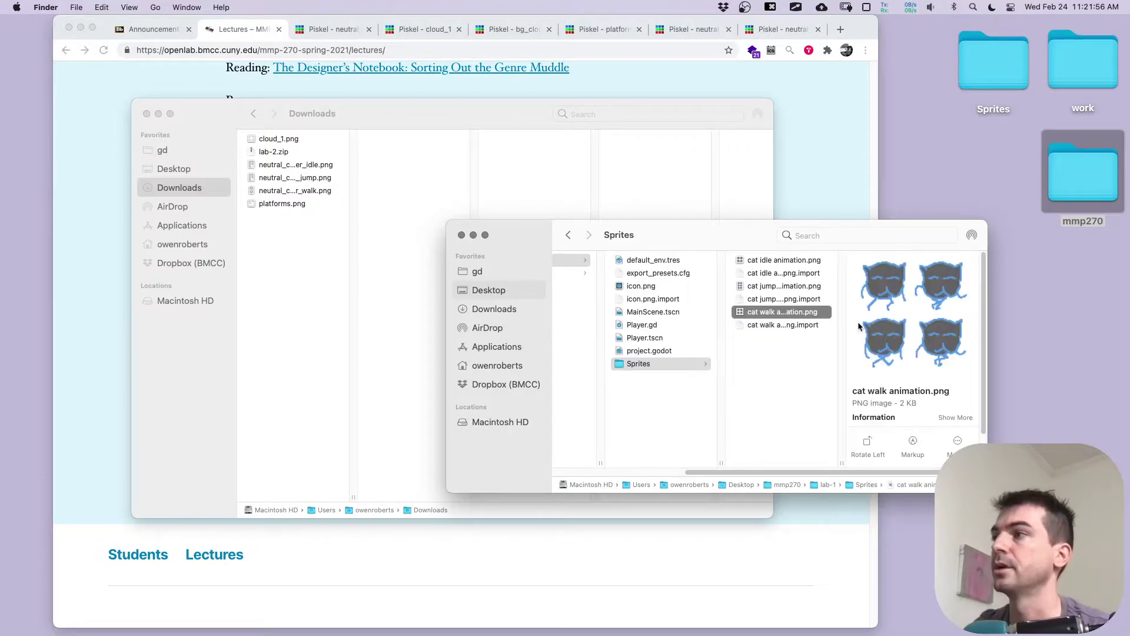
click(771, 286)
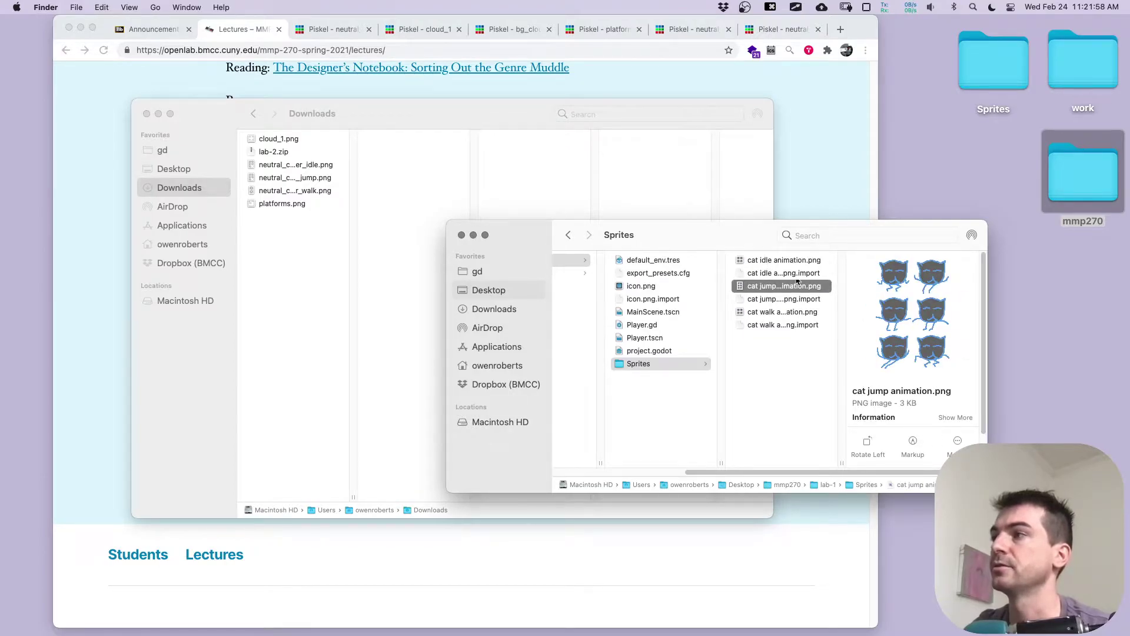
key(Up)
key(Up)
scroll(656, 328, left, 5)
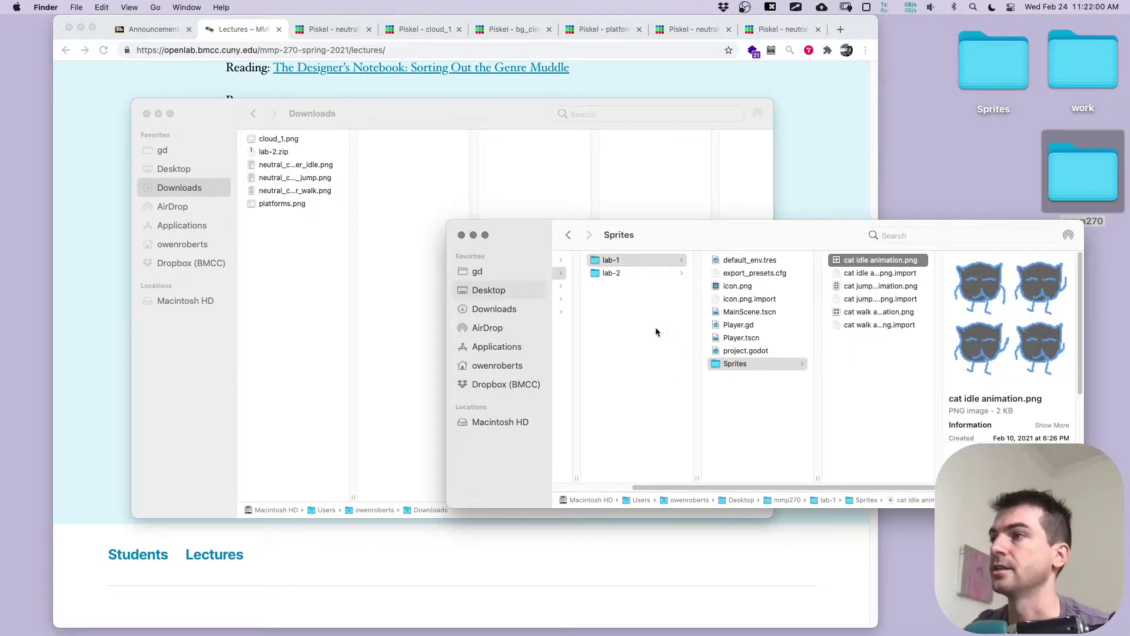
Step: Examine the Sprites and Scripts folders inside the lab-2 project
click(639, 273)
click(755, 349)
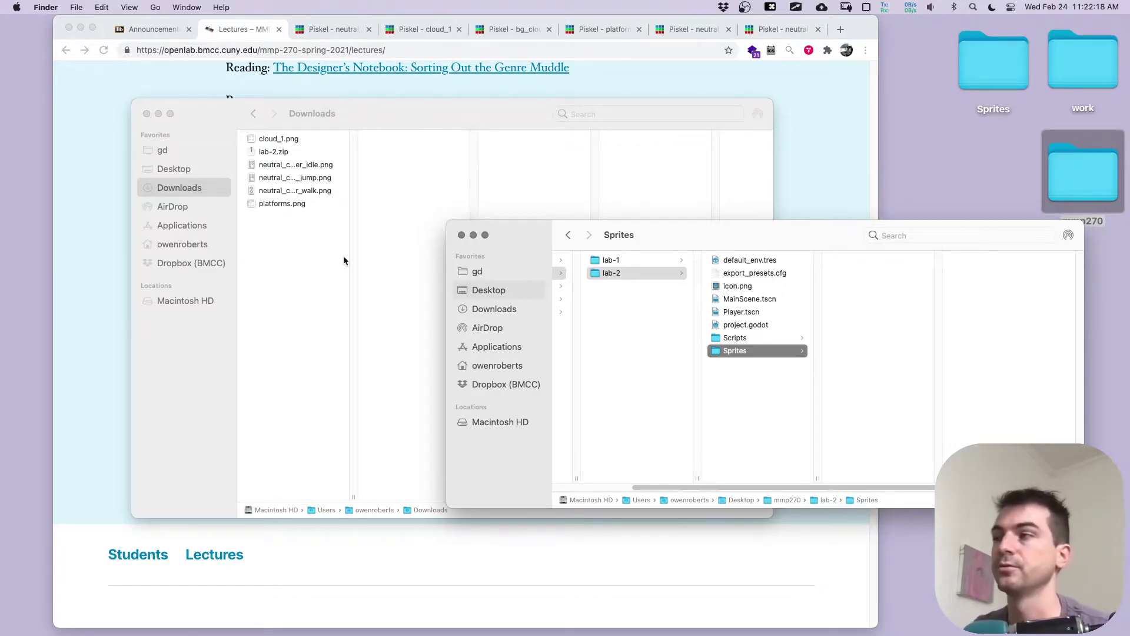
drag(789, 232, 762, 195)
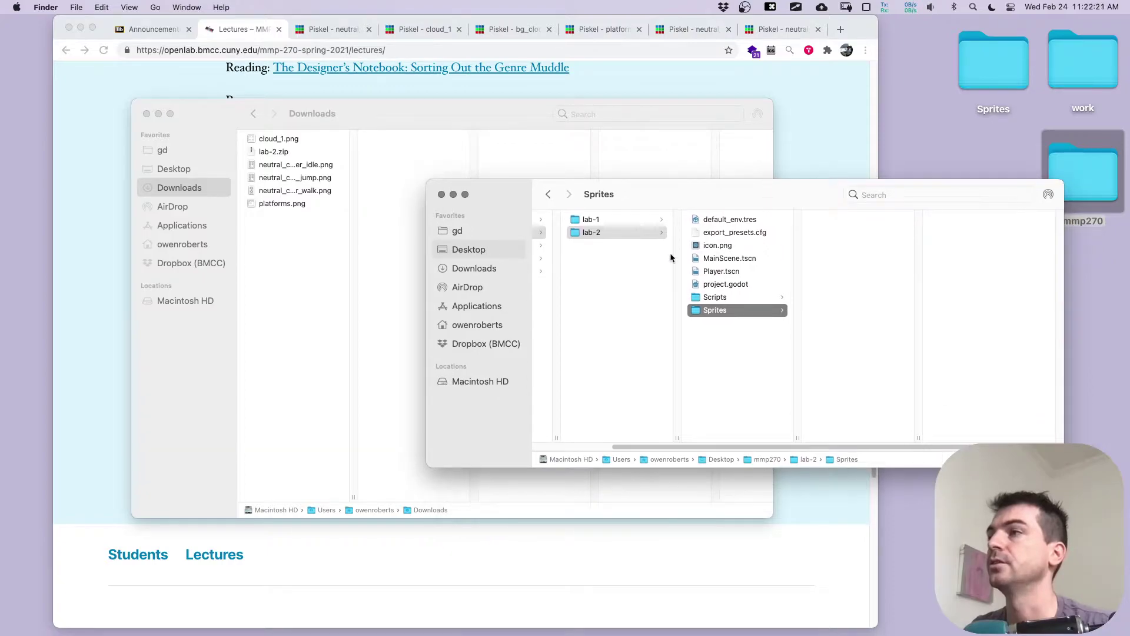
click(740, 298)
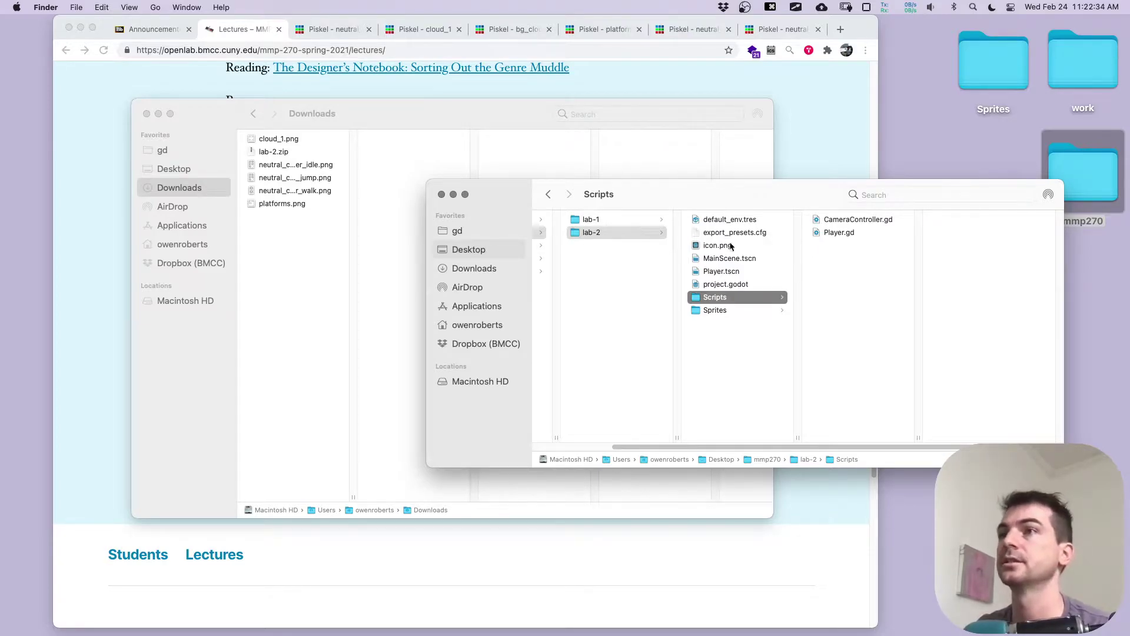
Step: Delete lab-2.zip from the Downloads folder
click(292, 220)
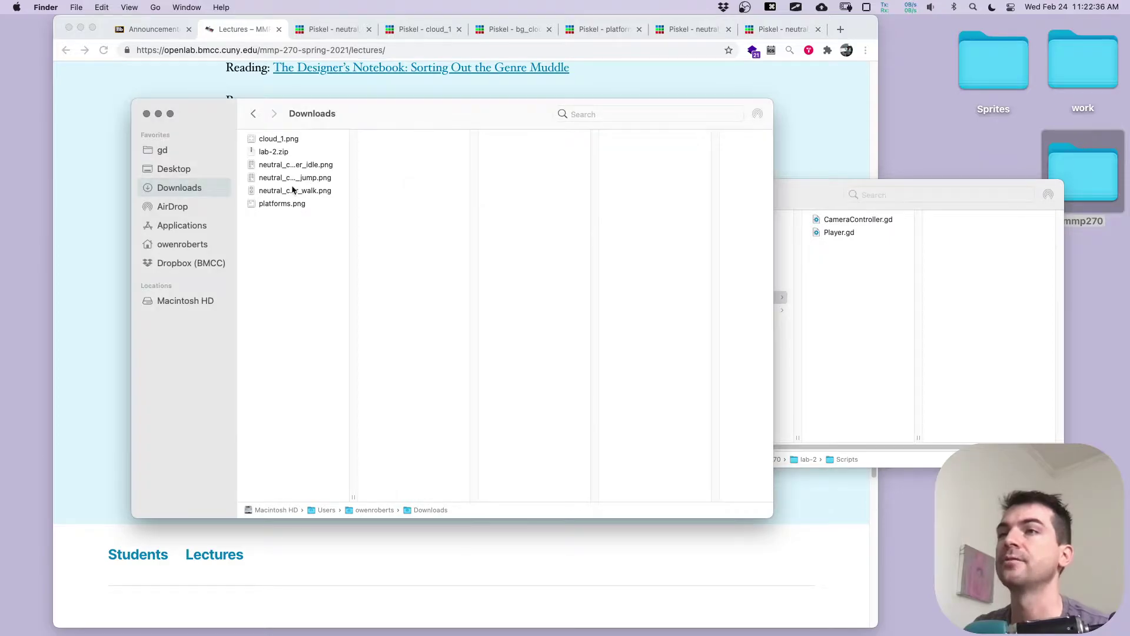
click(295, 151)
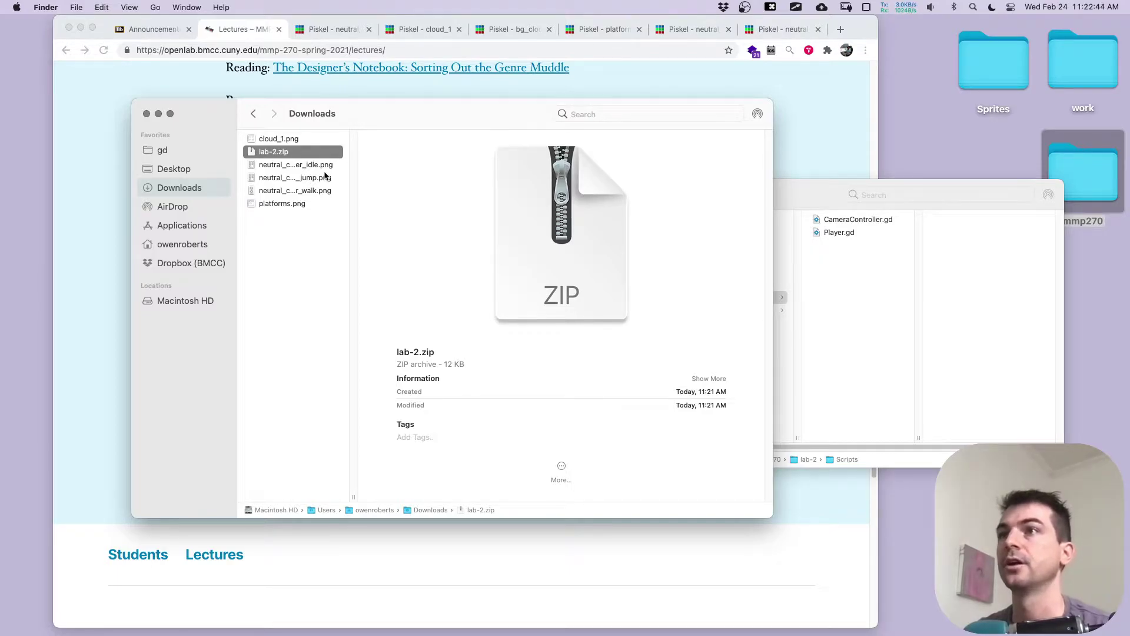
key(super+BackSpace)
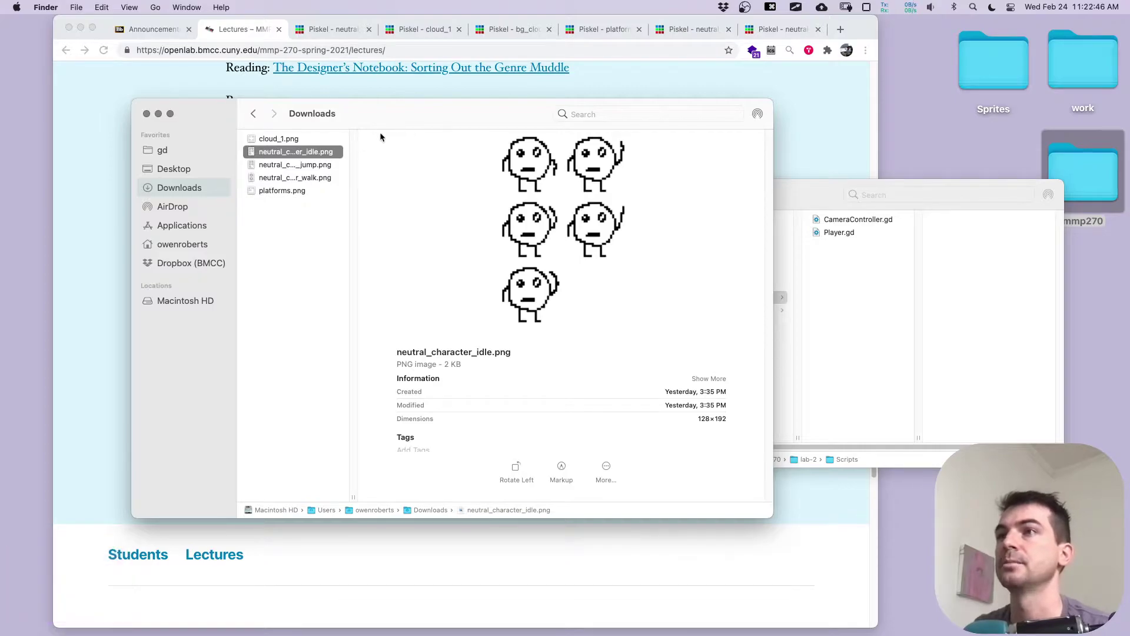
Step: Arrange the Downloads window and the mmp270 window side by side, with lab-2's Sprites folder open
drag(394, 119, 346, 116)
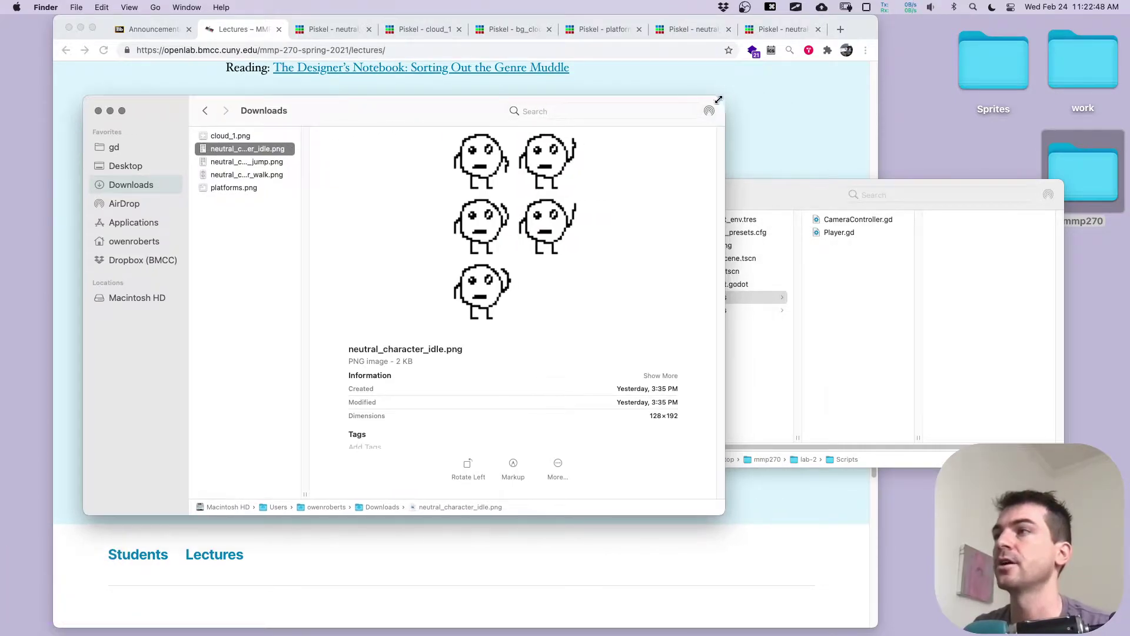
drag(726, 101, 591, 84)
click(732, 302)
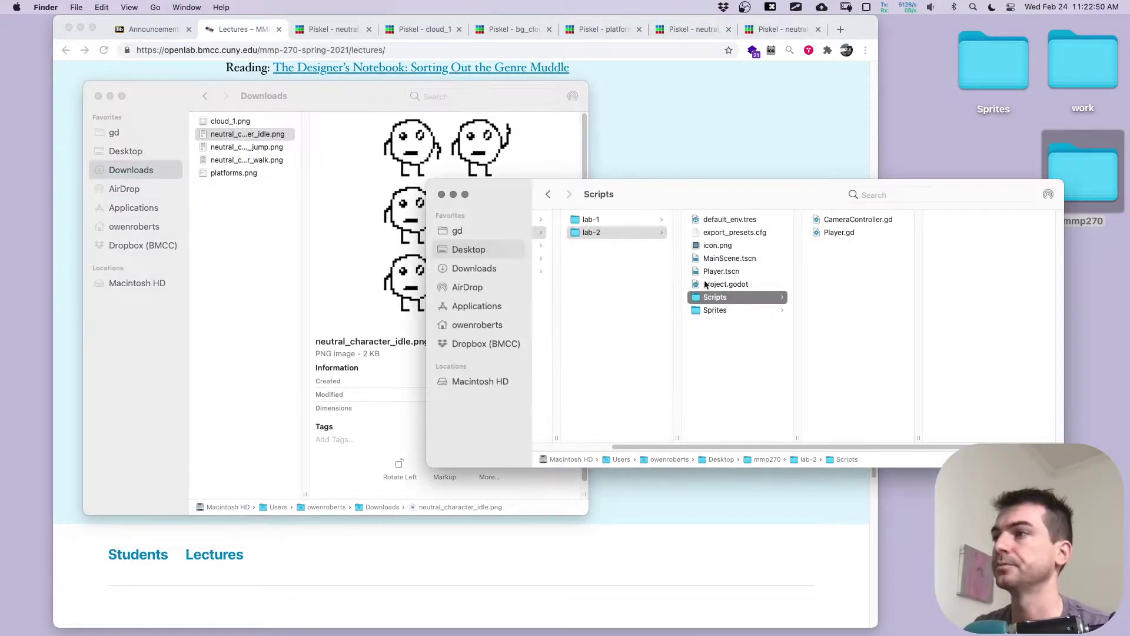
click(725, 310)
drag(1057, 182, 896, 112)
drag(675, 118, 845, 103)
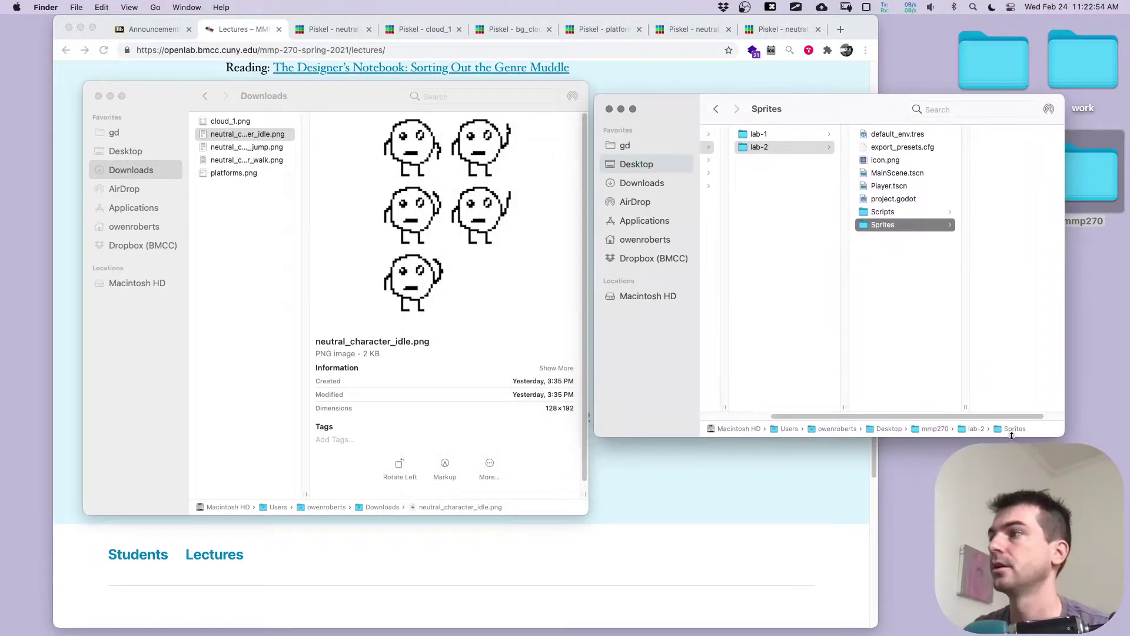
Step: Preview the neutral_character walk, jump and idle PNG spritesheets in Downloads
click(242, 151)
click(245, 160)
key(space)
key(space)
click(248, 148)
key(space)
key(space)
click(246, 135)
key(space)
key(space)
Step: Move the three neutral_character PNG files from Downloads into lab-2's Sprites folder
click(245, 160)
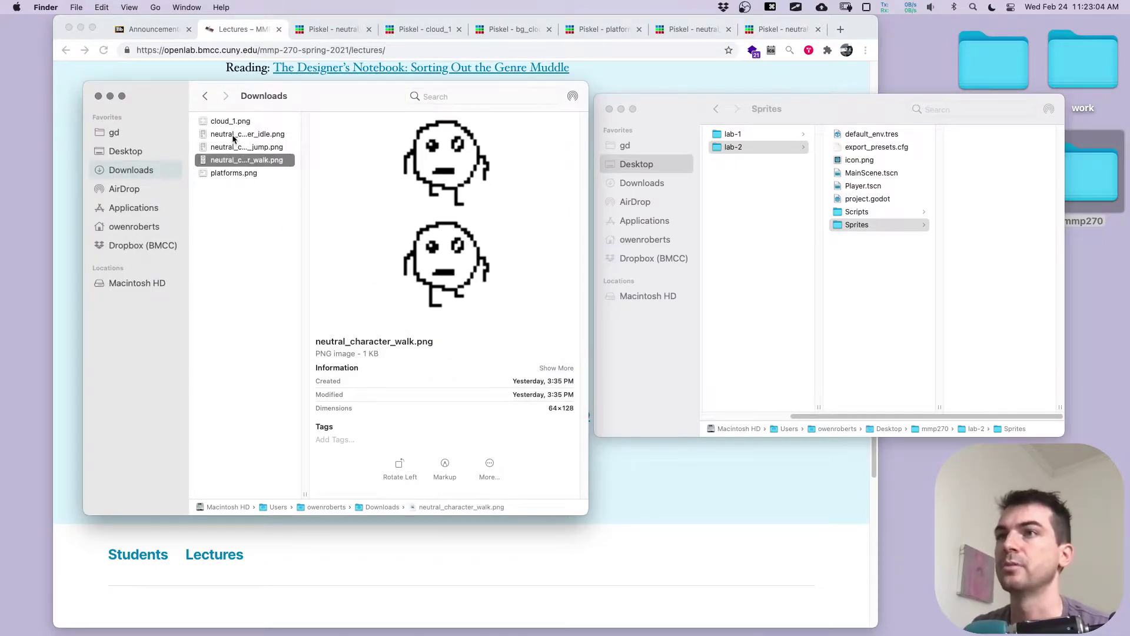
shift+click(233, 136)
drag(214, 152, 857, 229)
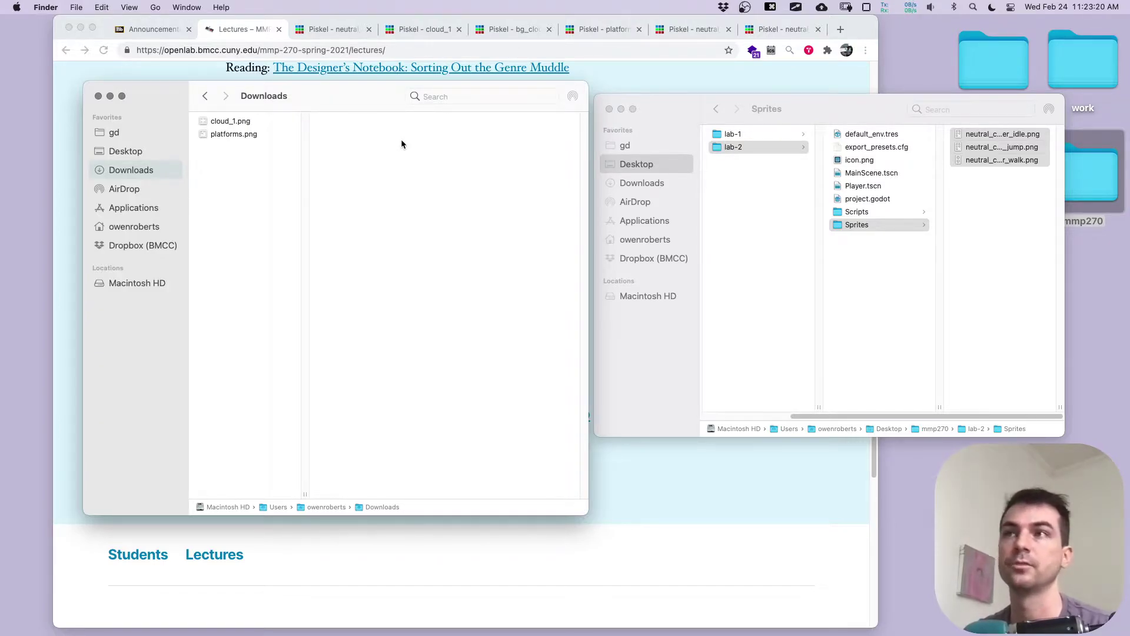
Step: Preview the cloud_1.png and platforms.png spritesheets in Downloads
click(238, 134)
click(236, 122)
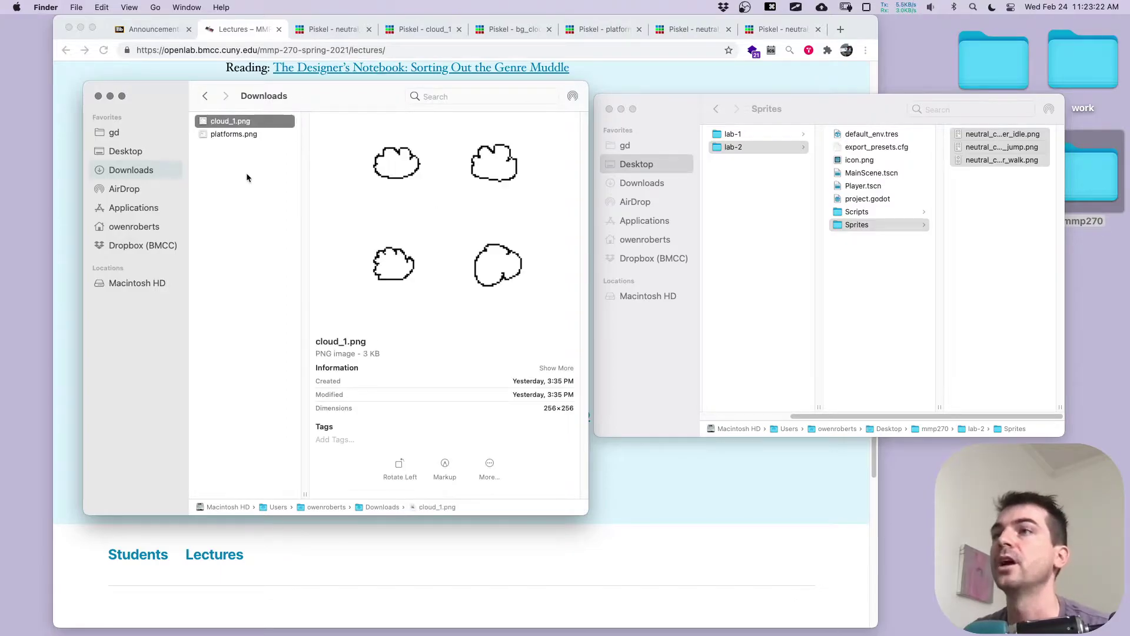
key(space)
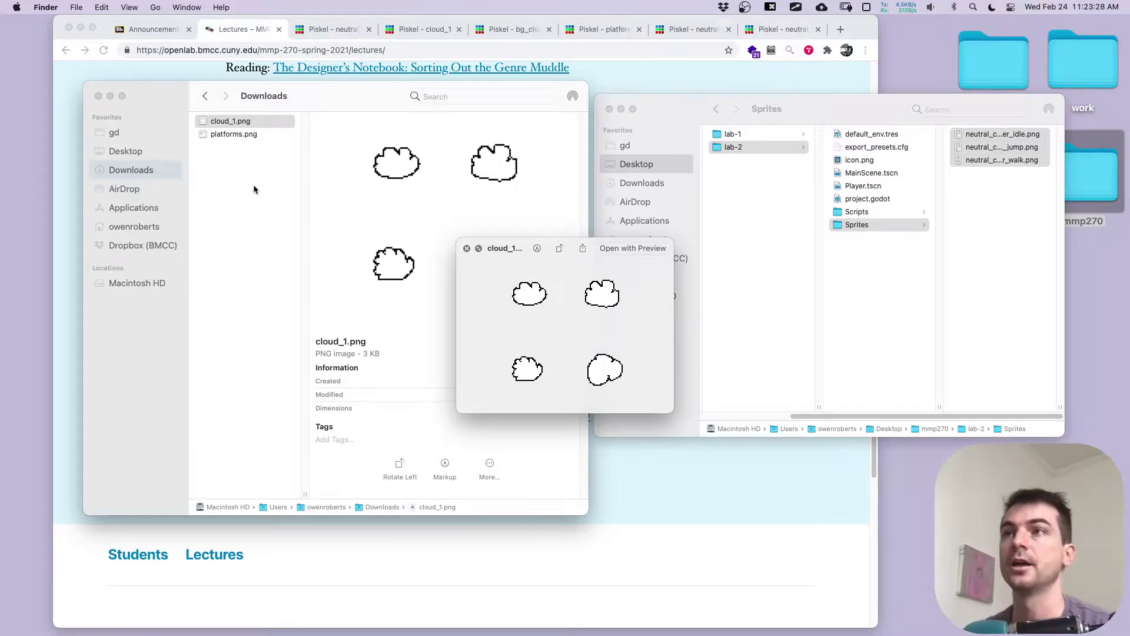
key(space)
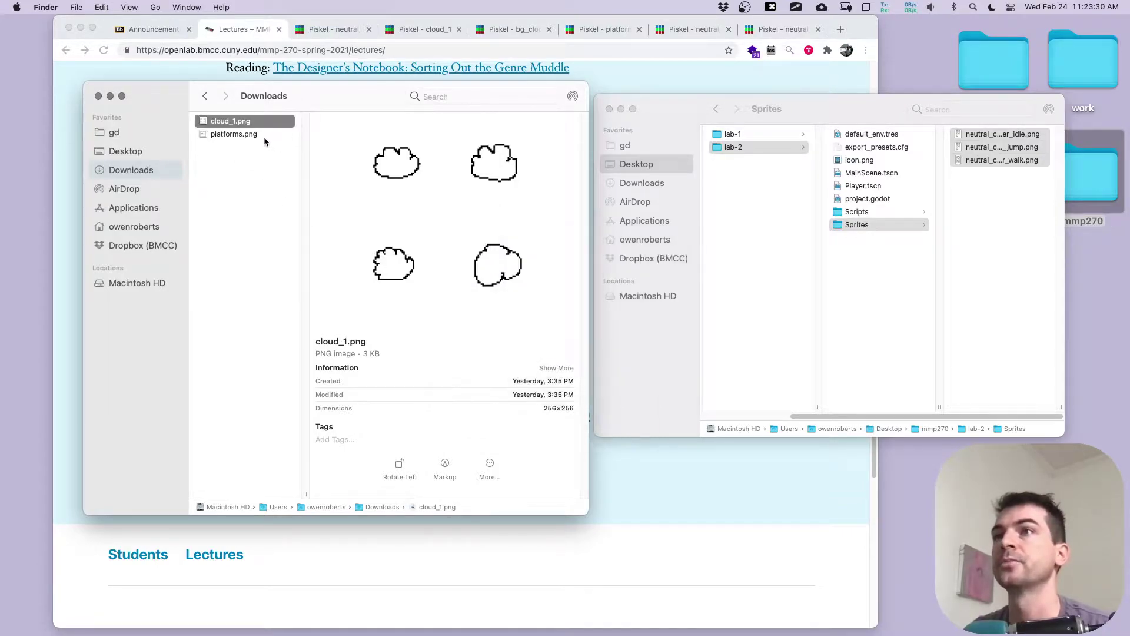
click(260, 134)
key(space)
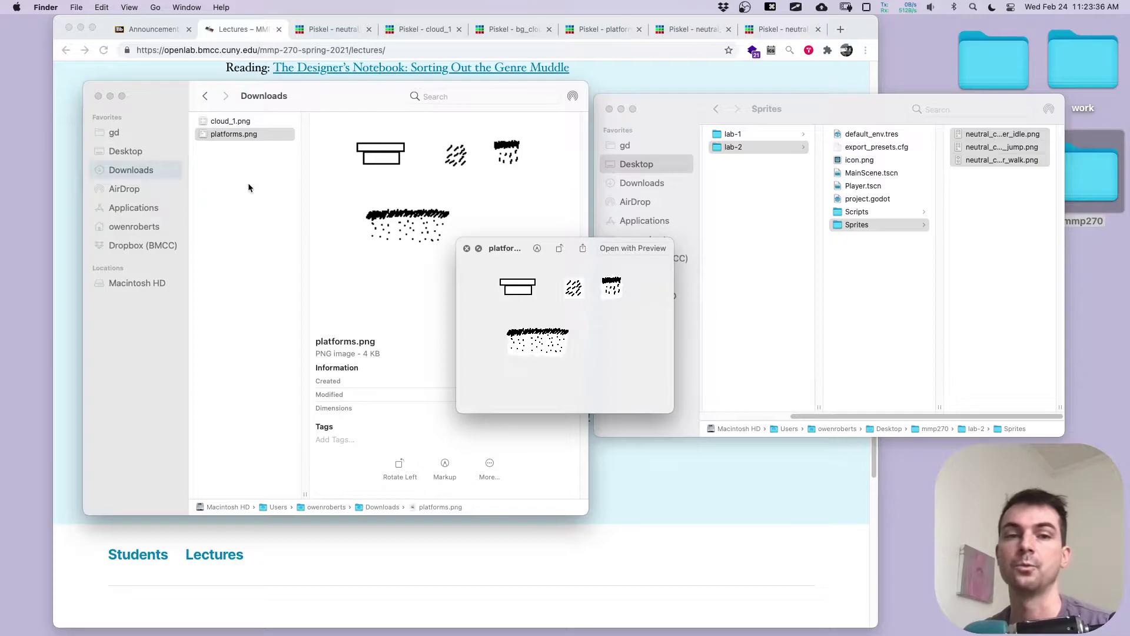
key(space)
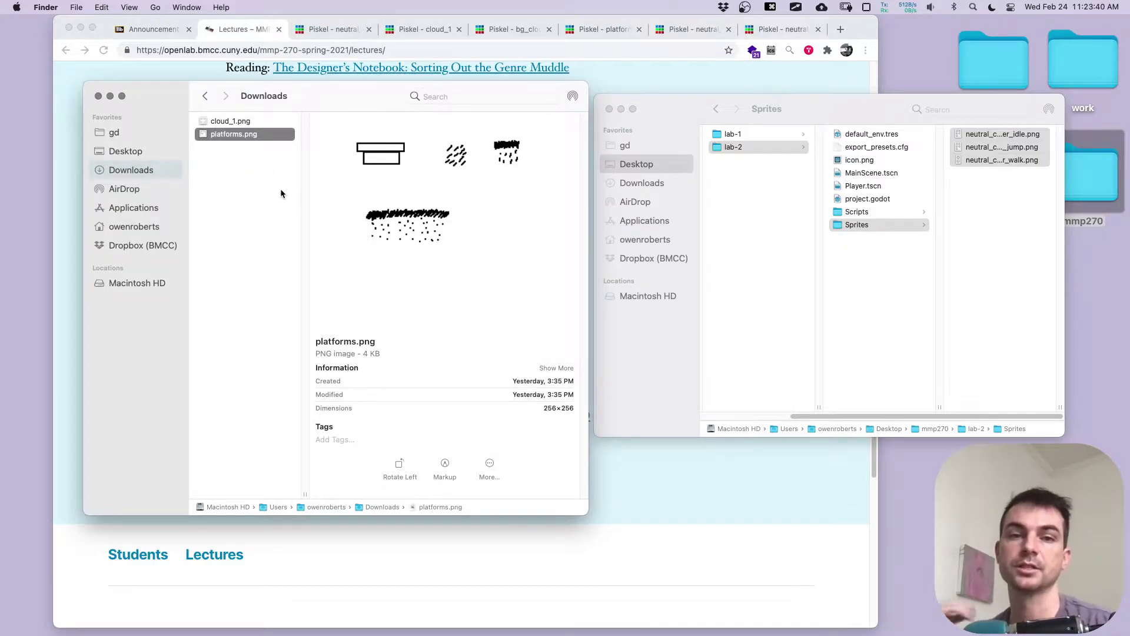
Step: Review the source sprites in Piskel: neutral_character_jump, all four frames of cloud_1, and bg_clouds
click(333, 30)
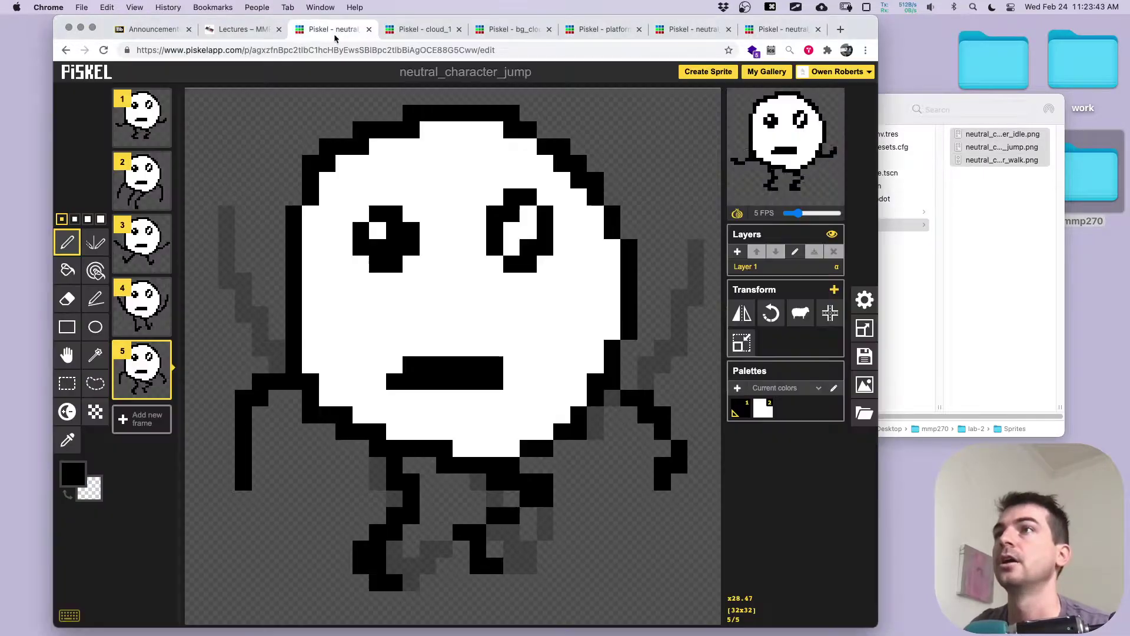
click(429, 30)
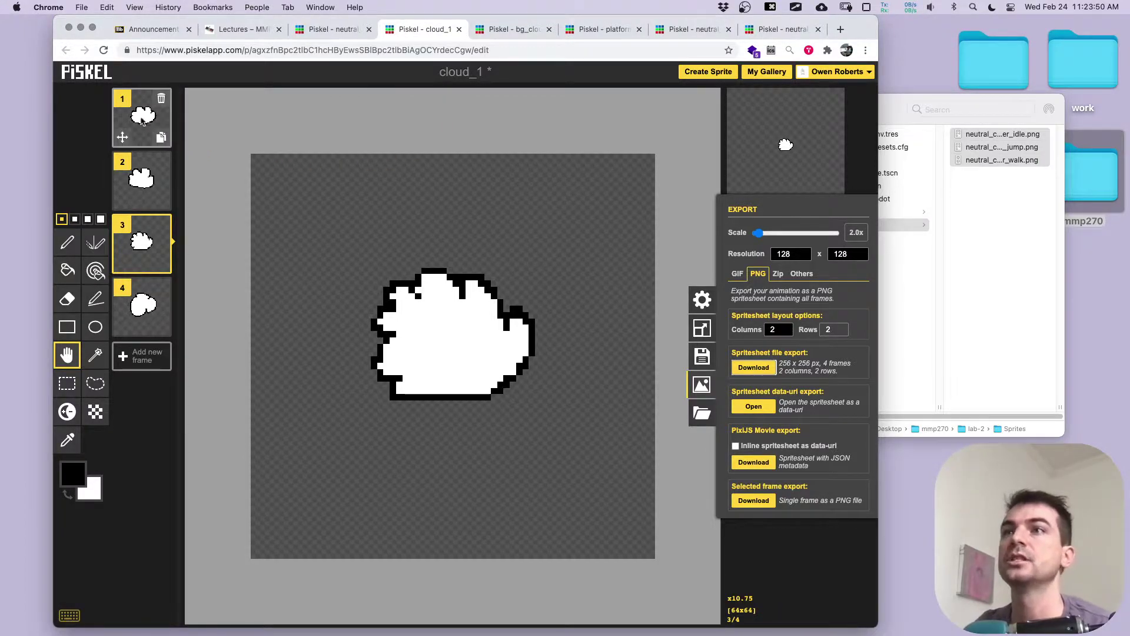
click(142, 120)
click(132, 185)
click(135, 248)
click(137, 315)
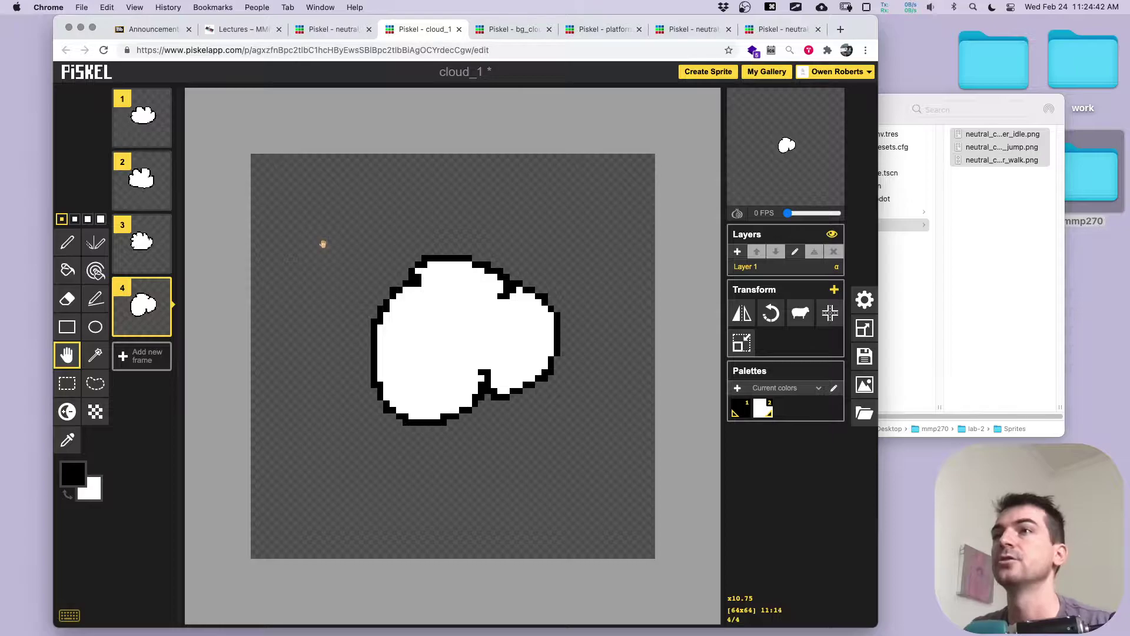
click(513, 30)
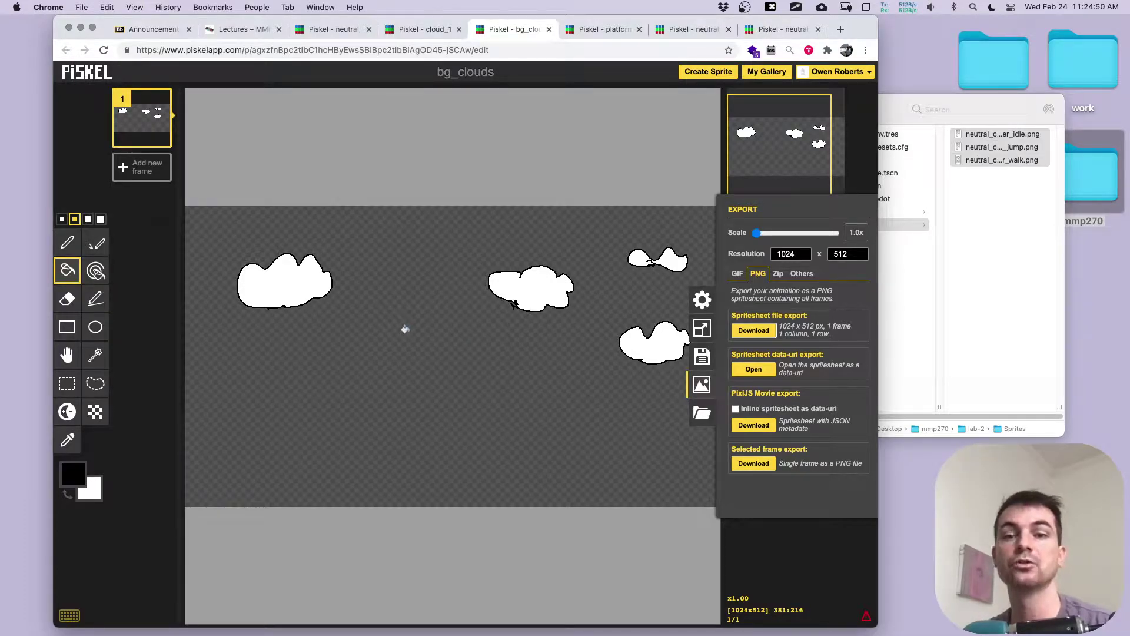
Step: Close the export settings of bg_clouds and check its canvas resize settings
click(701, 384)
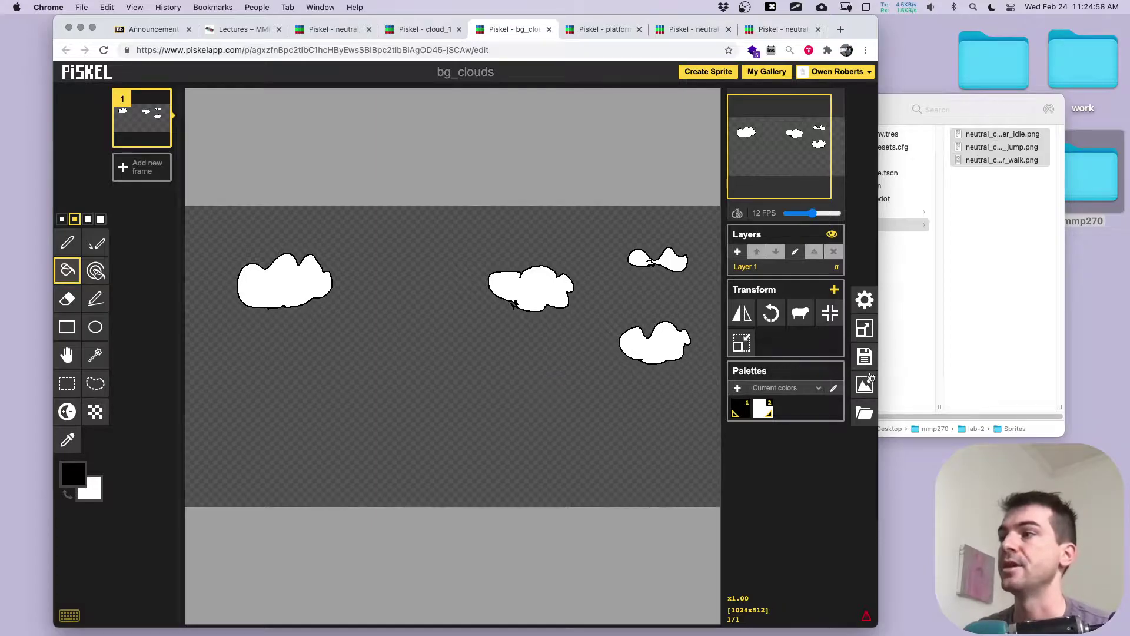
click(864, 328)
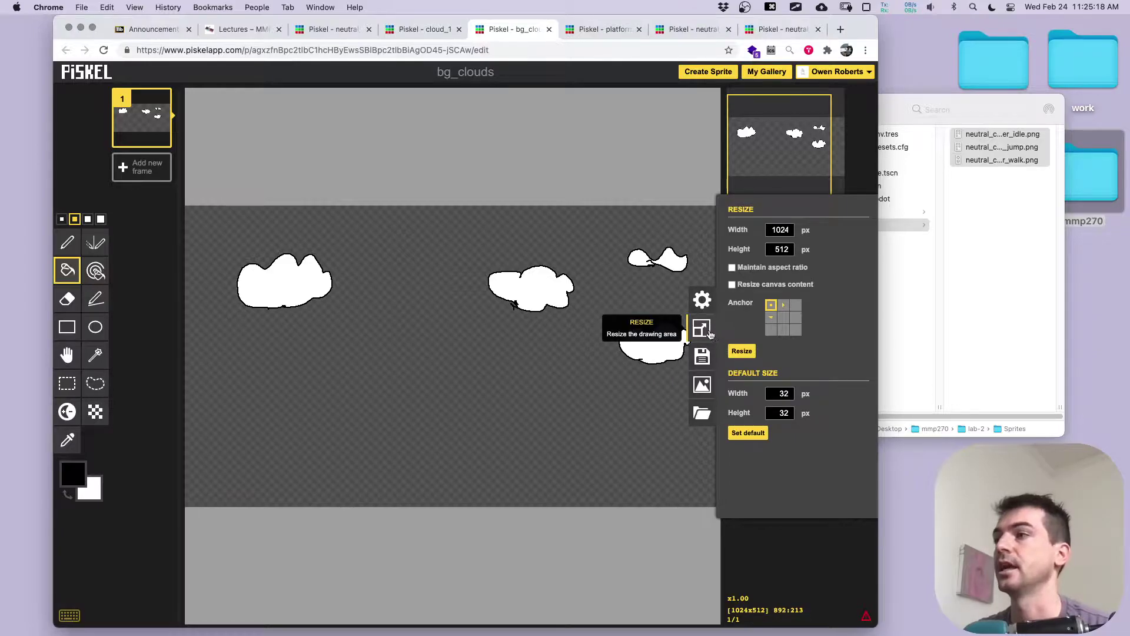
click(710, 333)
Step: Open the grid settings of the platforms sprite and switch its grid off and back on
click(587, 31)
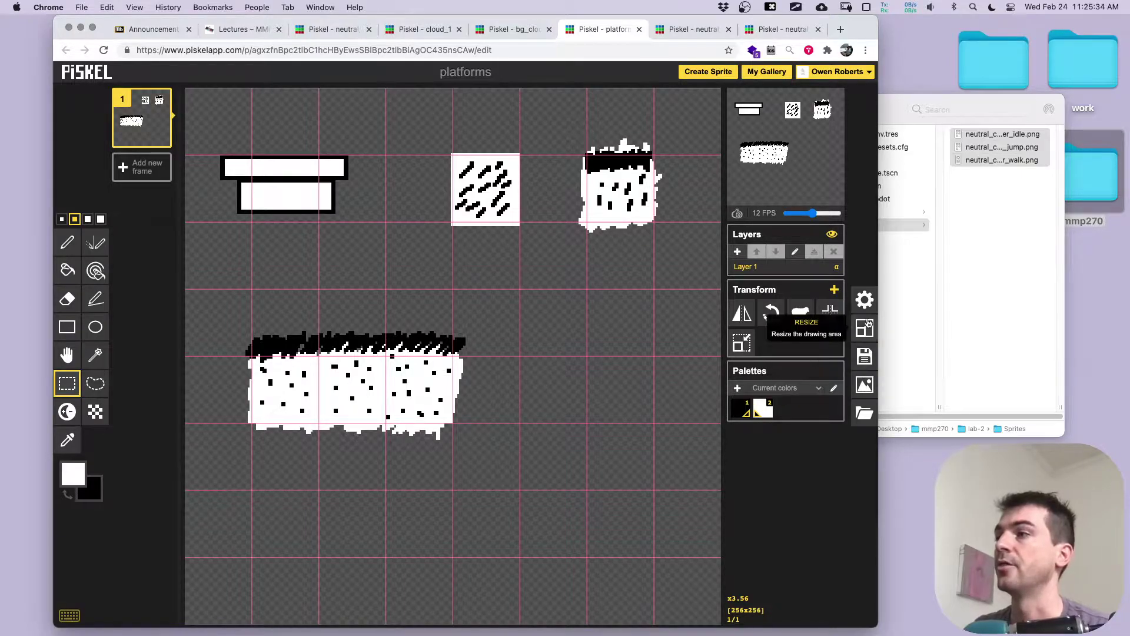
click(864, 300)
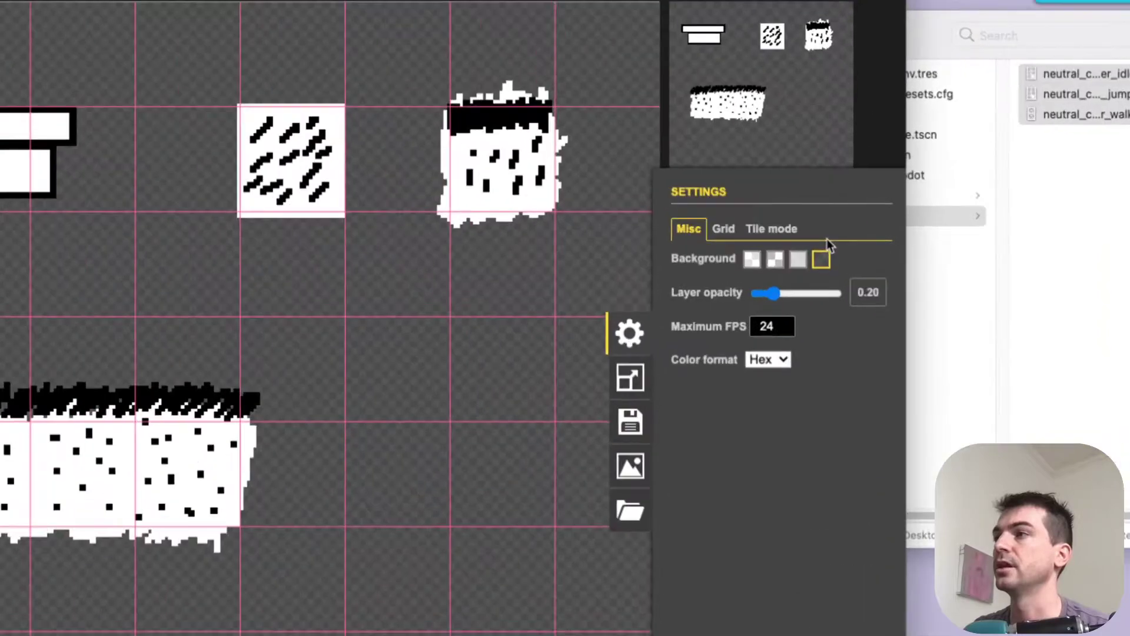
click(725, 228)
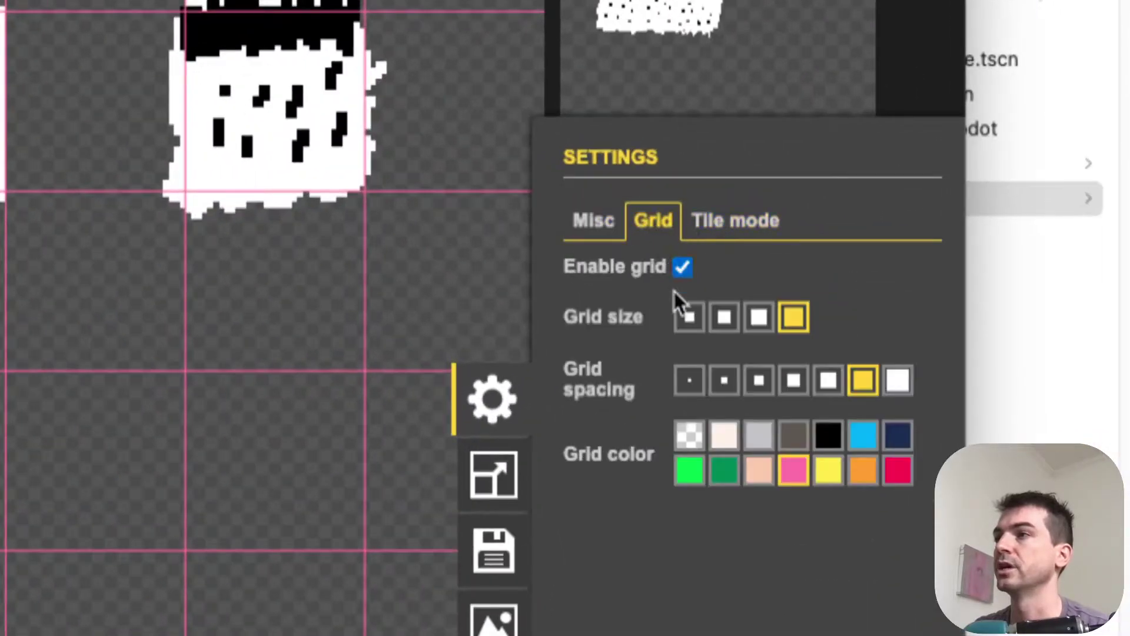
click(683, 267)
click(683, 267)
click(683, 267)
click(684, 268)
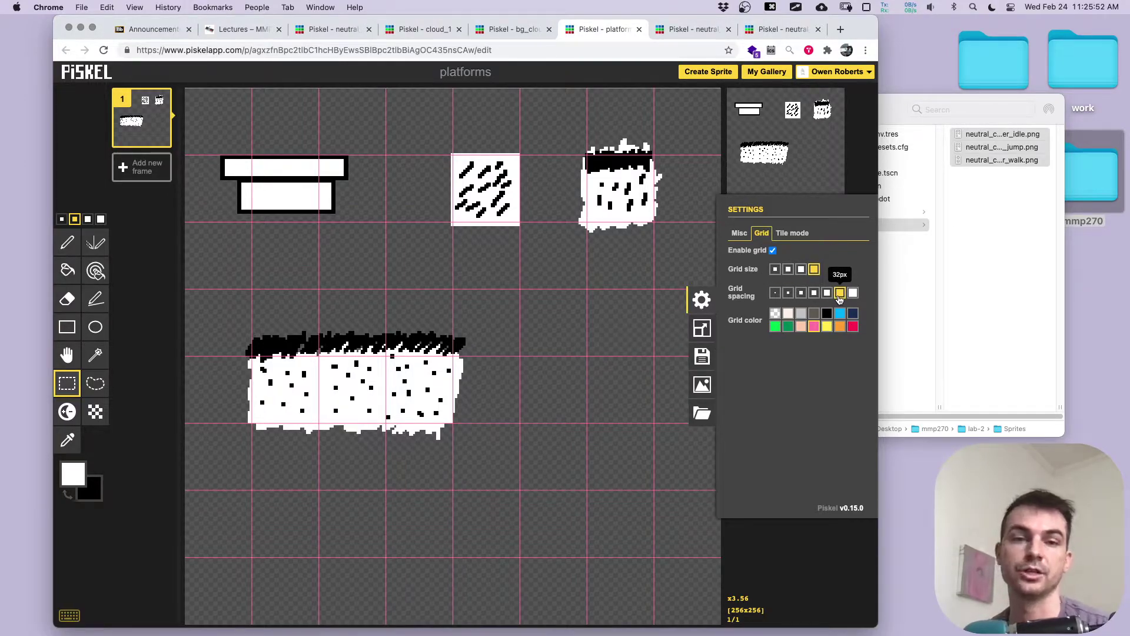
Step: Check the canvas size of platforms, and try a thinner grid line size before restoring the thickest one
click(702, 328)
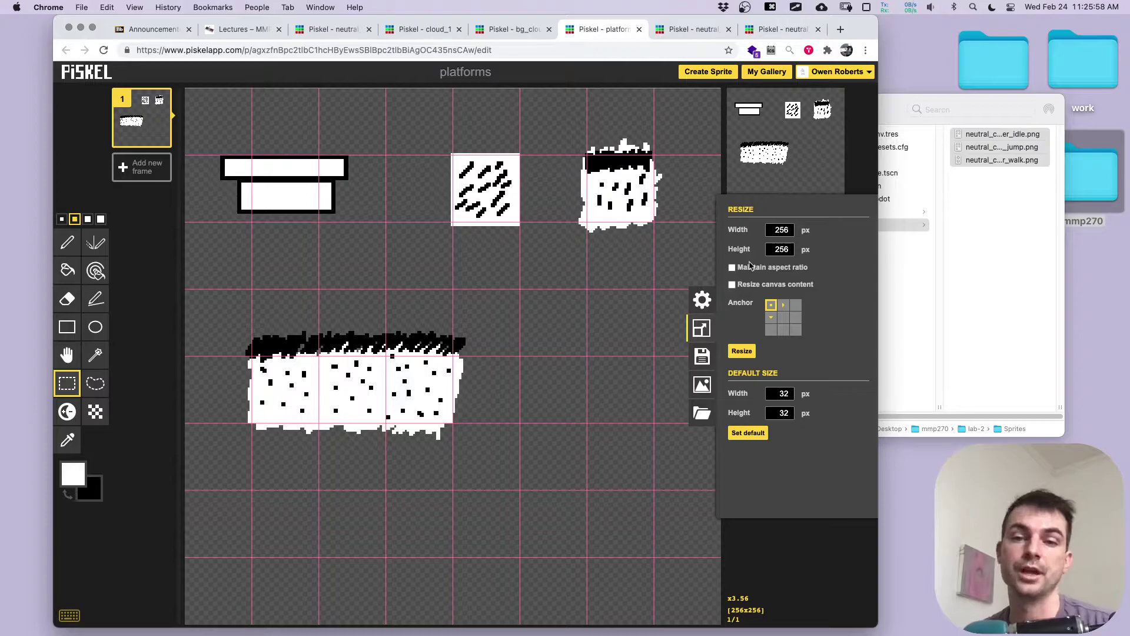
click(710, 294)
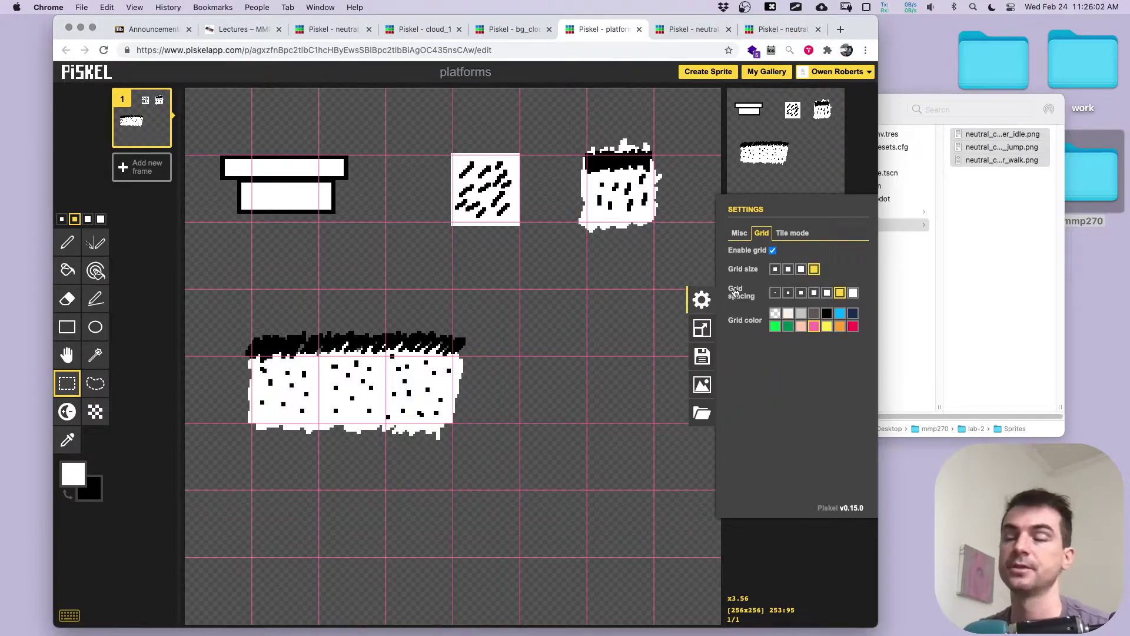
click(801, 269)
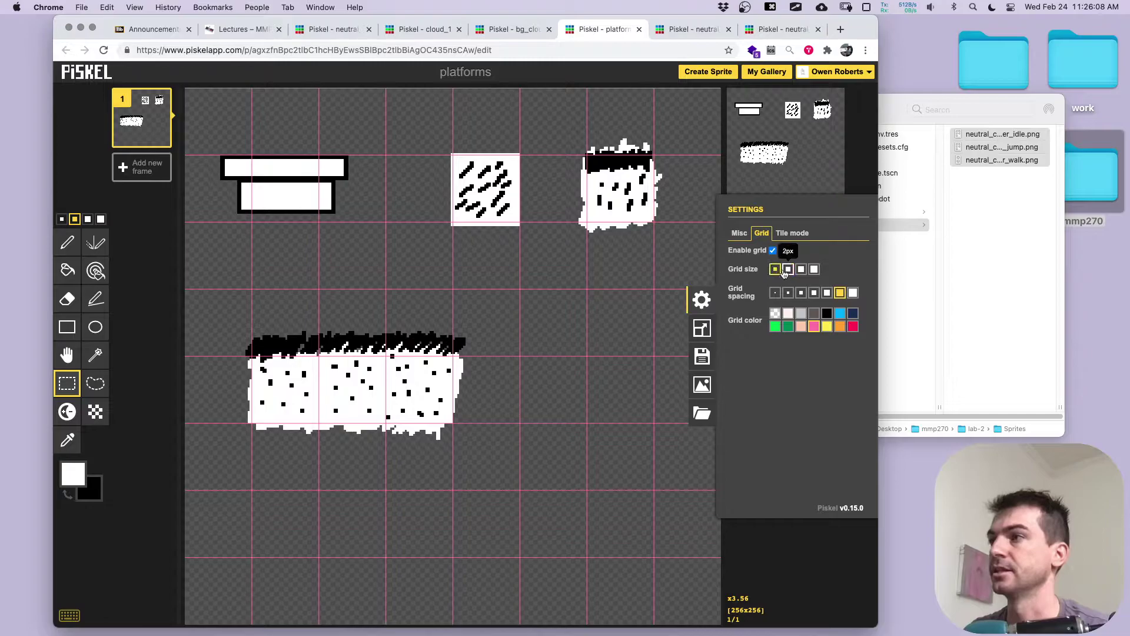
click(814, 269)
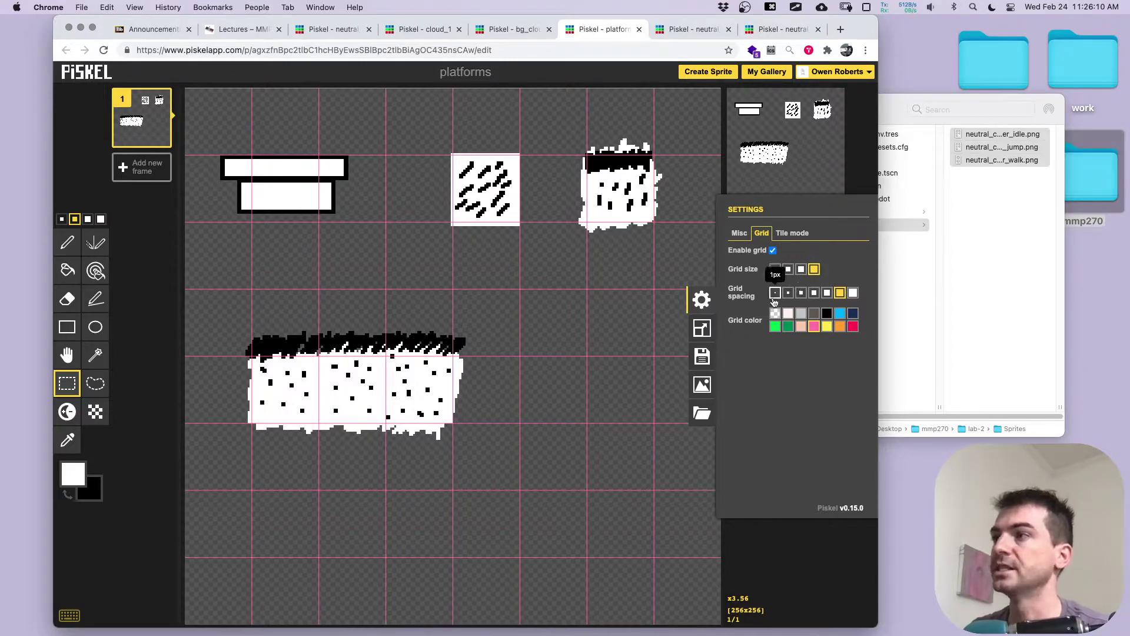
Step: Cycle the platforms grid spacing through every option from 1px up to the largest, finishing on 32px
click(776, 293)
click(788, 293)
click(801, 293)
click(814, 294)
click(827, 294)
click(840, 293)
click(854, 293)
click(841, 293)
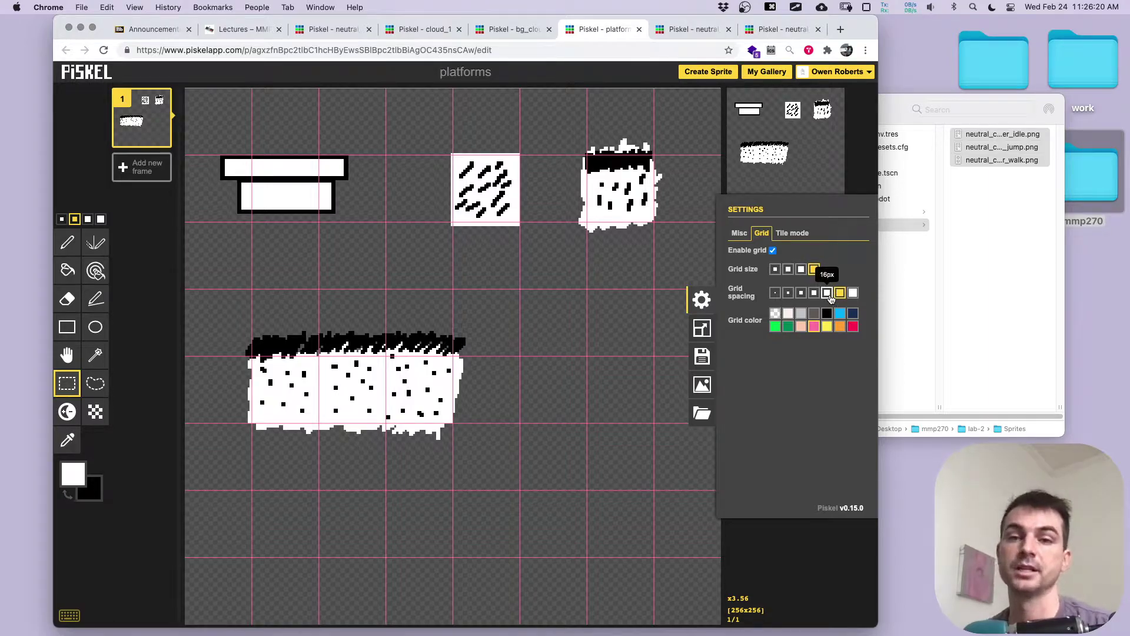
Step: Compare the 16px, 32px and largest grid spacings against the platform tiles, finishing on 32px
click(829, 294)
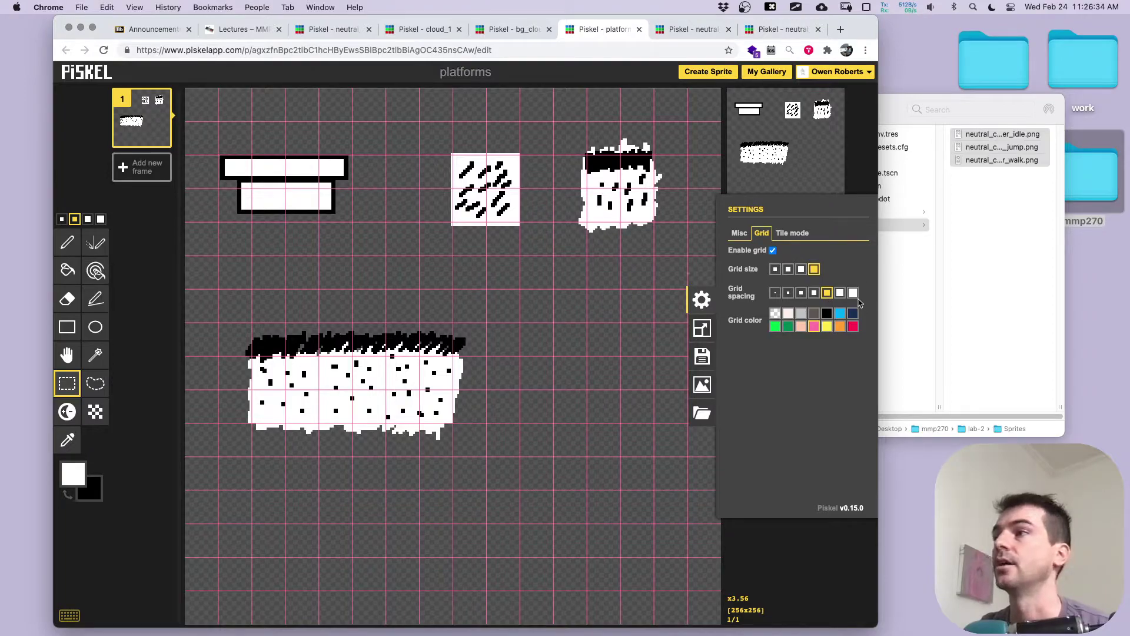
click(841, 294)
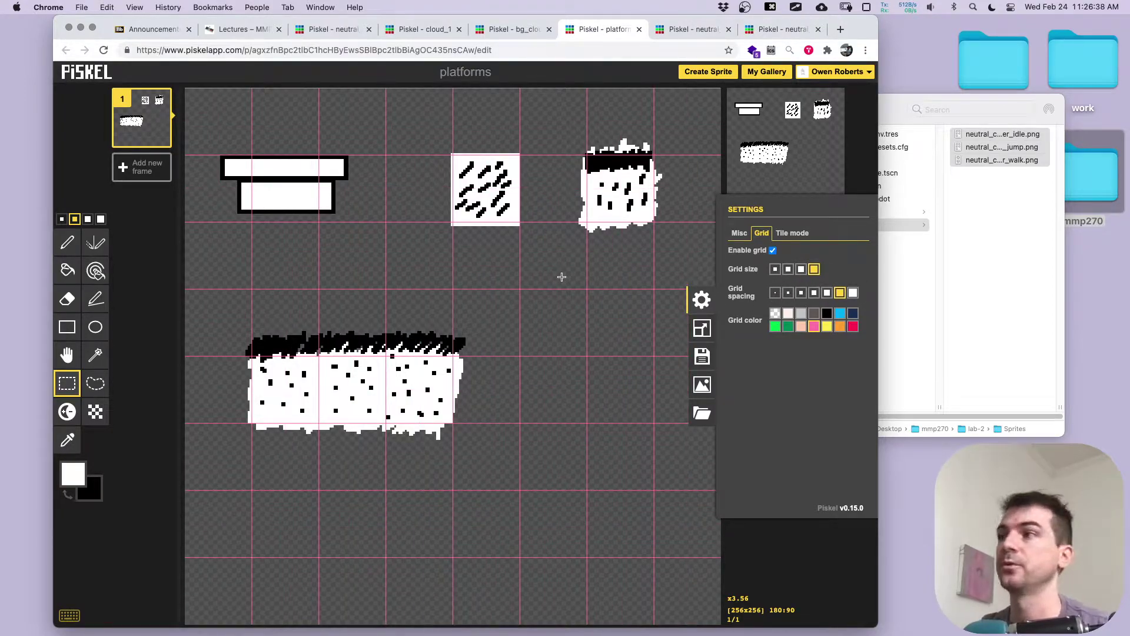
click(854, 293)
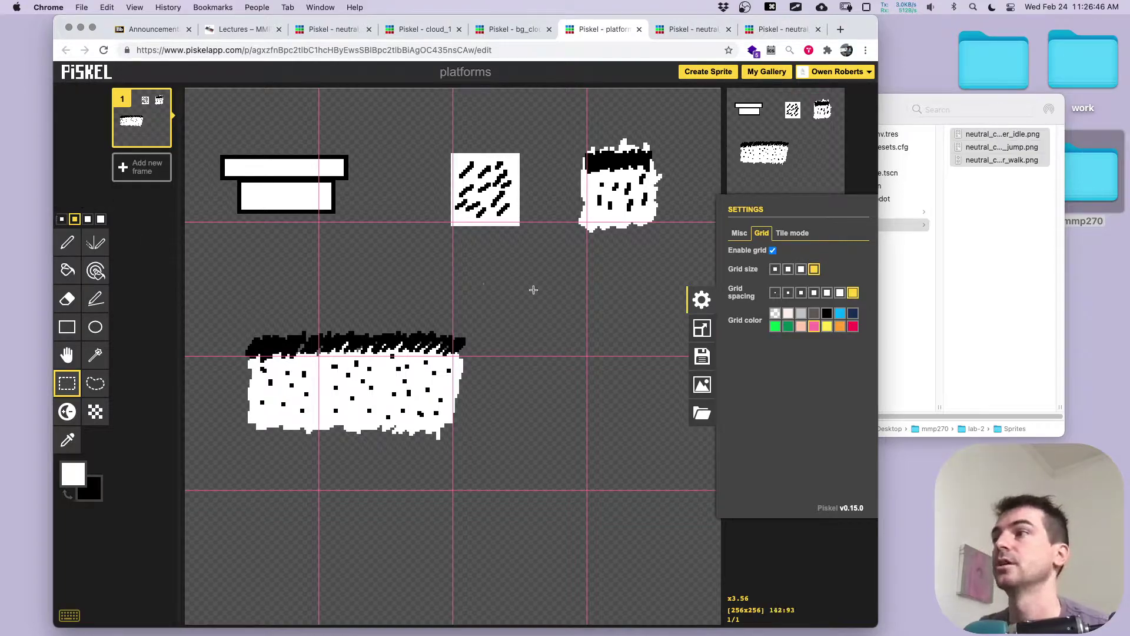
click(840, 293)
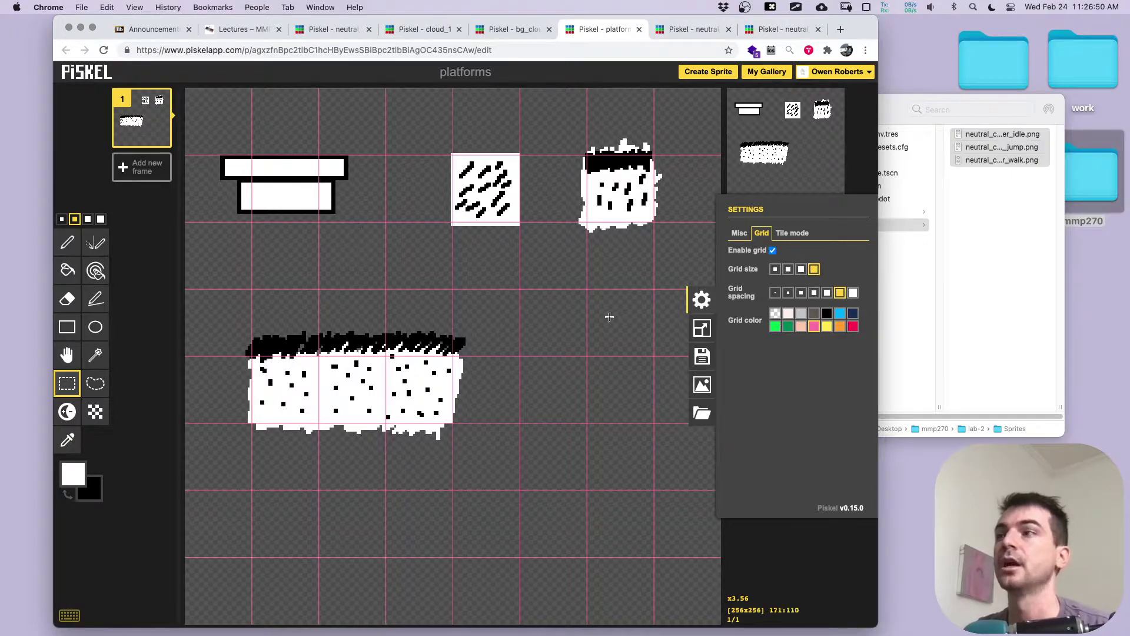
click(827, 293)
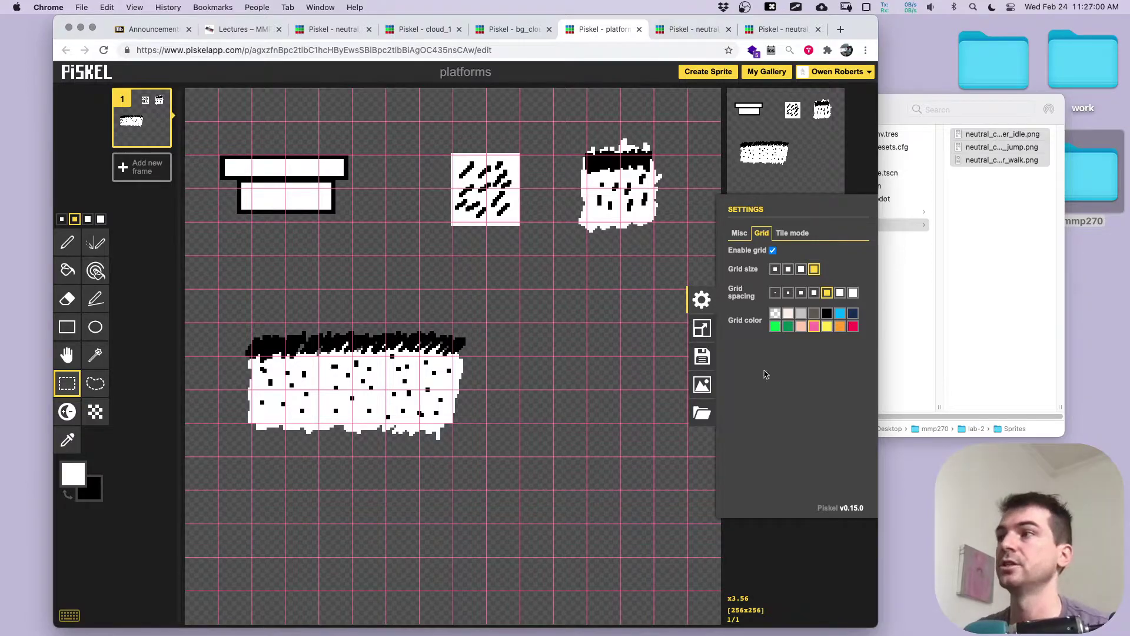
click(853, 292)
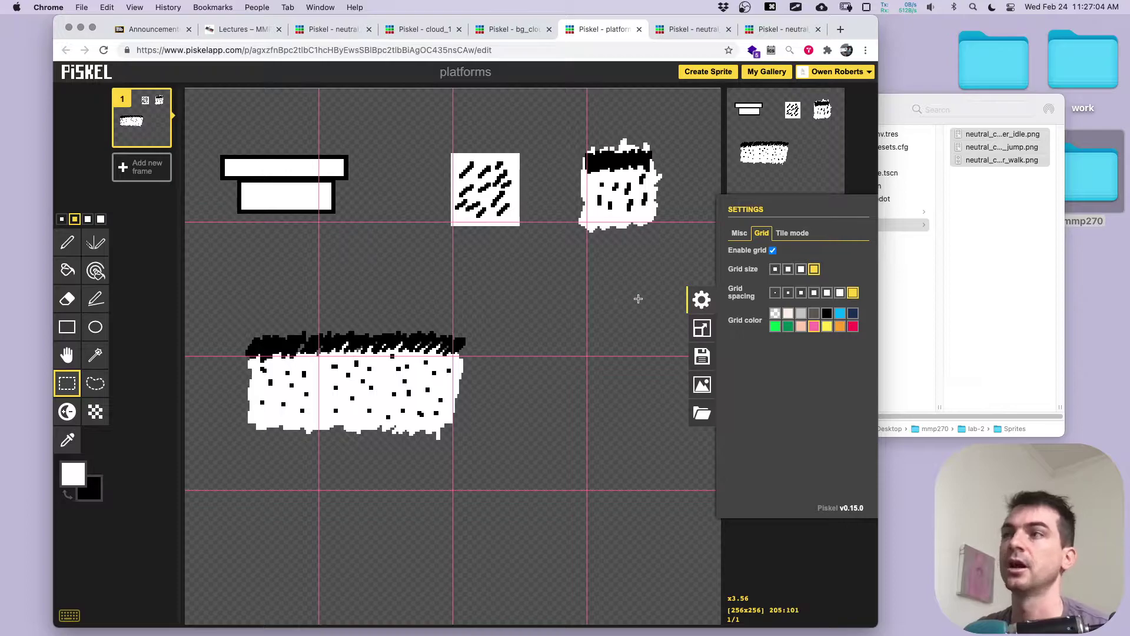
click(841, 293)
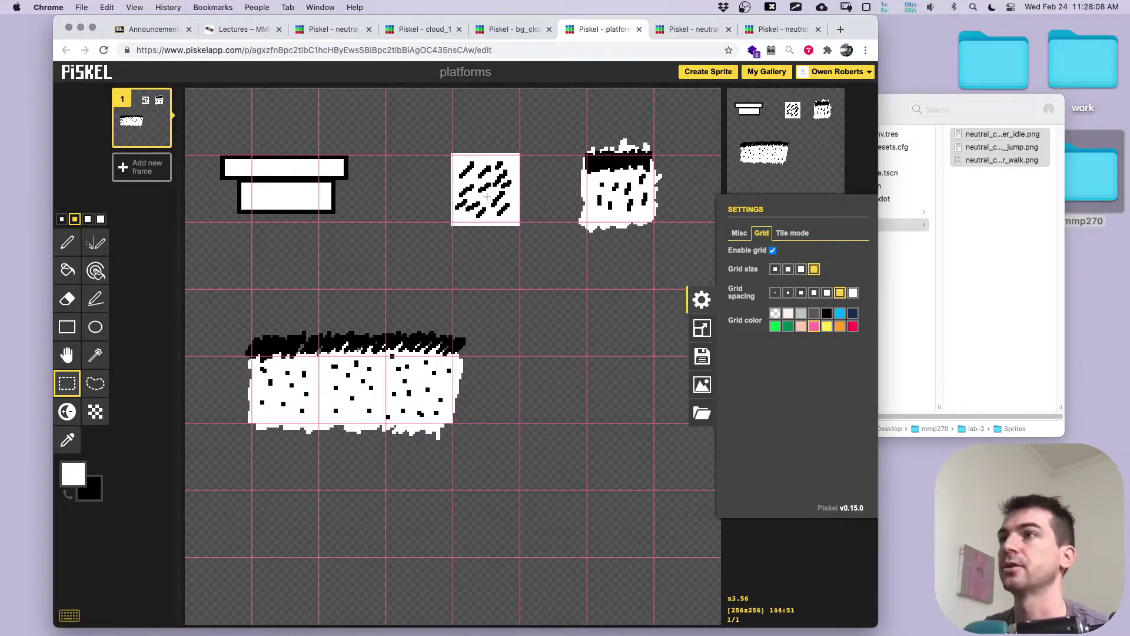
Step: Look at neutral_character_walk for comparison, and check the export scale and grid spacing of platforms
click(690, 29)
key(ctrl+Tab)
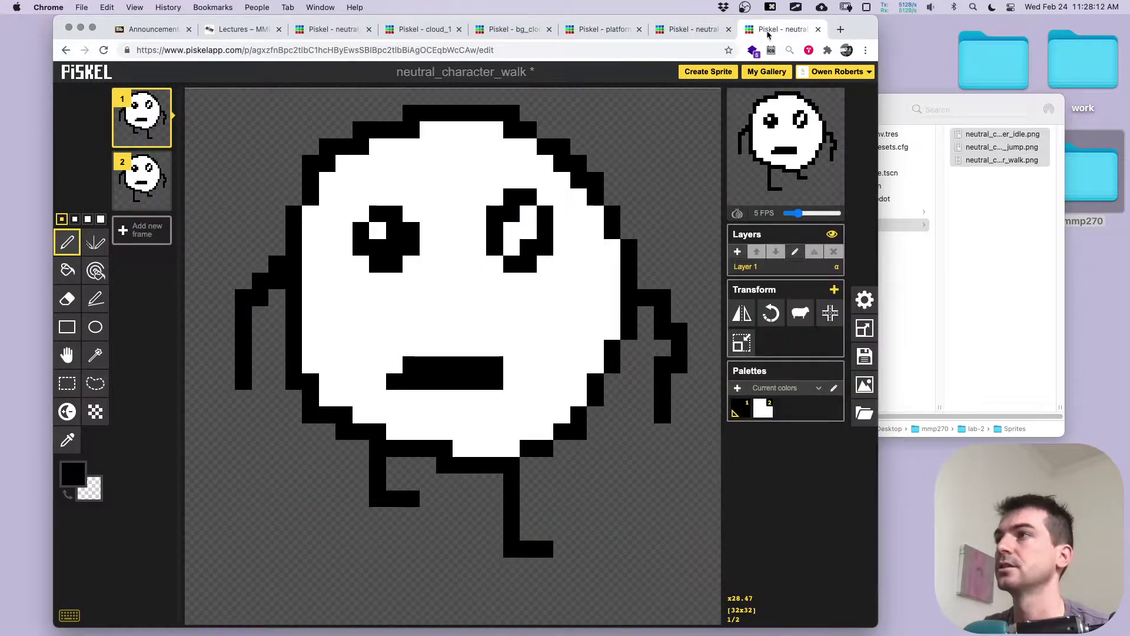
click(583, 31)
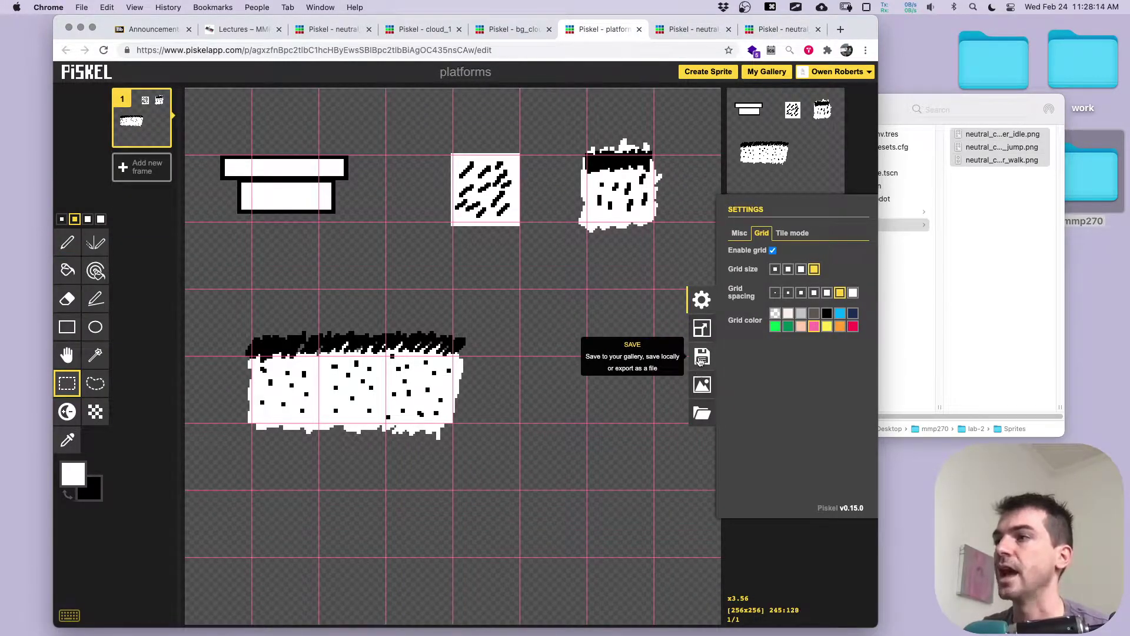
click(700, 390)
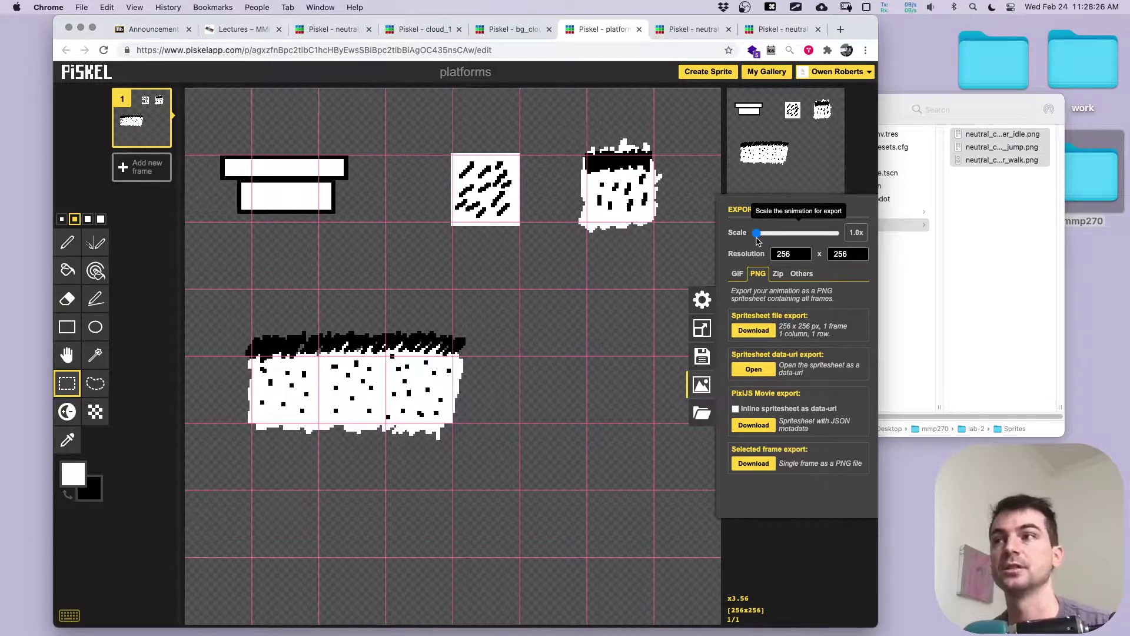
click(702, 300)
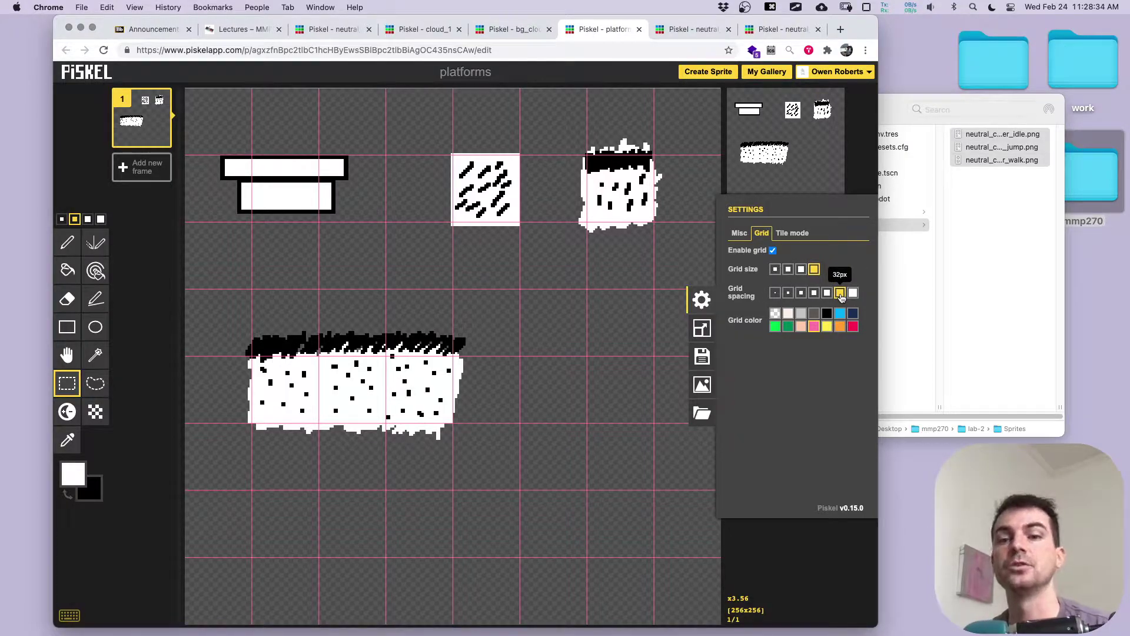
click(702, 300)
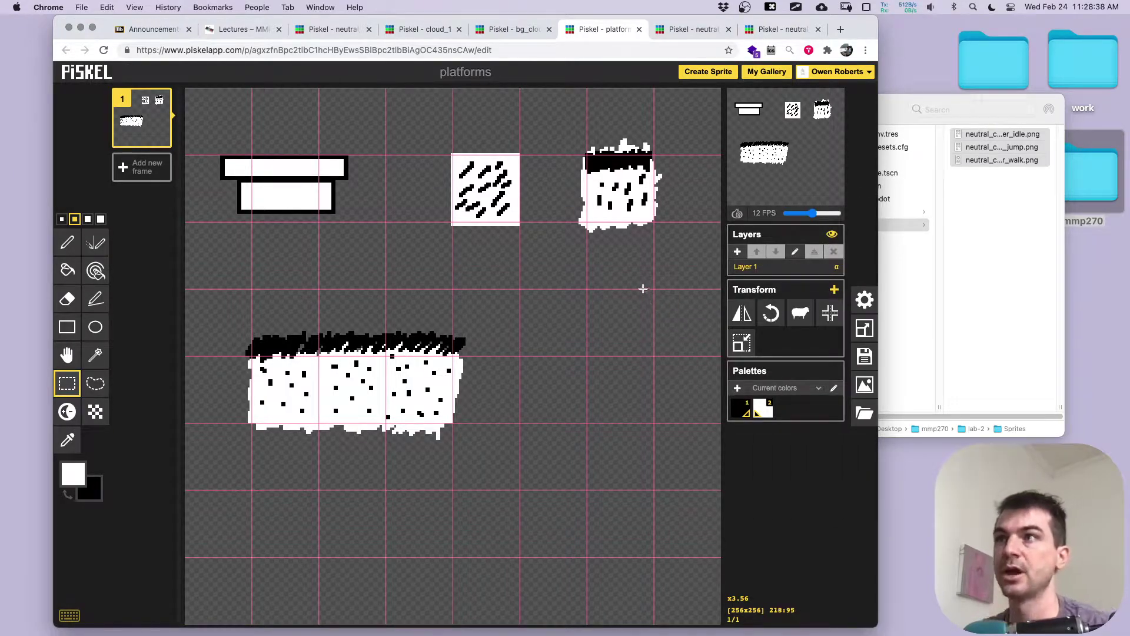
Step: Minimize the browser and arrange the Downloads and Sprites Finder windows side by side
click(81, 28)
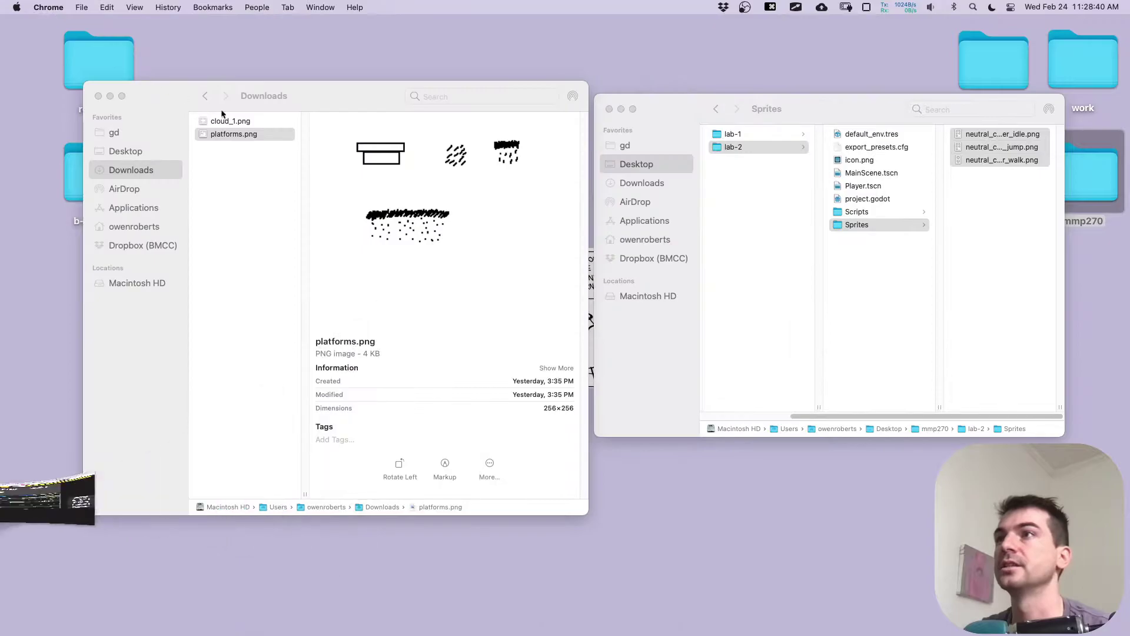
drag(356, 87, 284, 61)
drag(516, 484, 546, 441)
drag(825, 103, 790, 76)
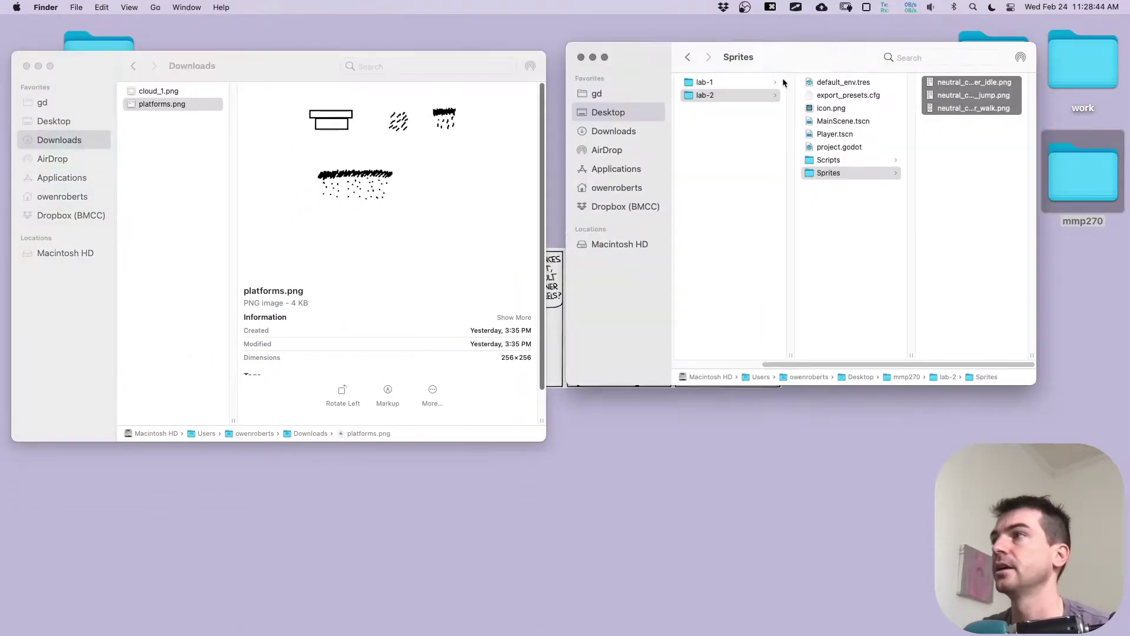
click(492, 145)
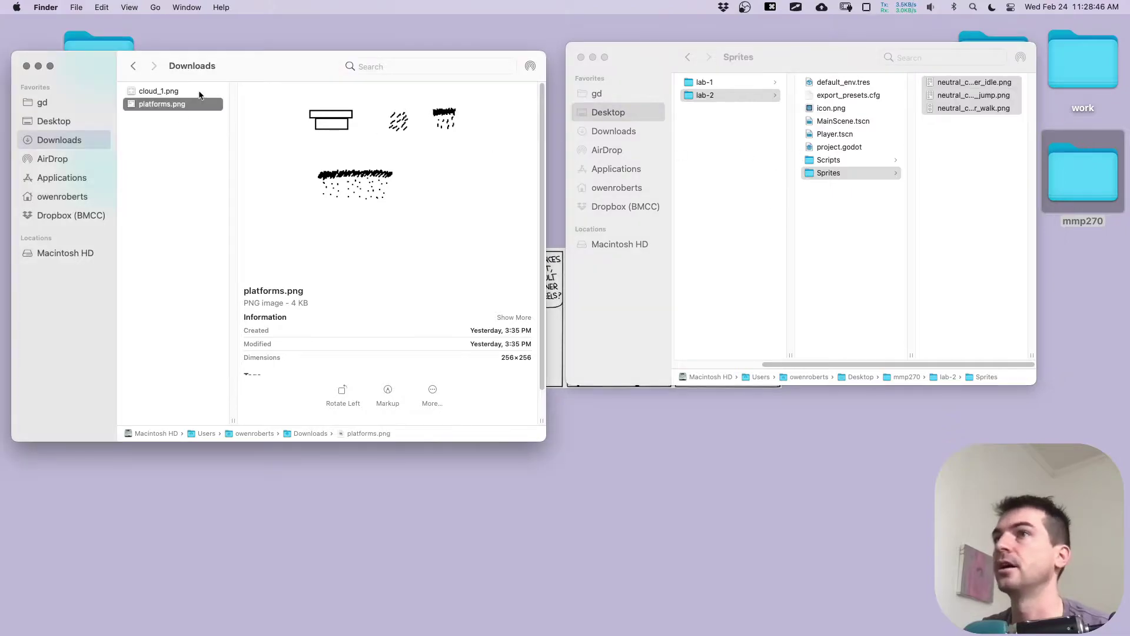
Step: Move cloud_1.png and platforms.png from Downloads into lab-2's Sprites folder
click(148, 91)
drag(144, 93, 960, 153)
click(196, 94)
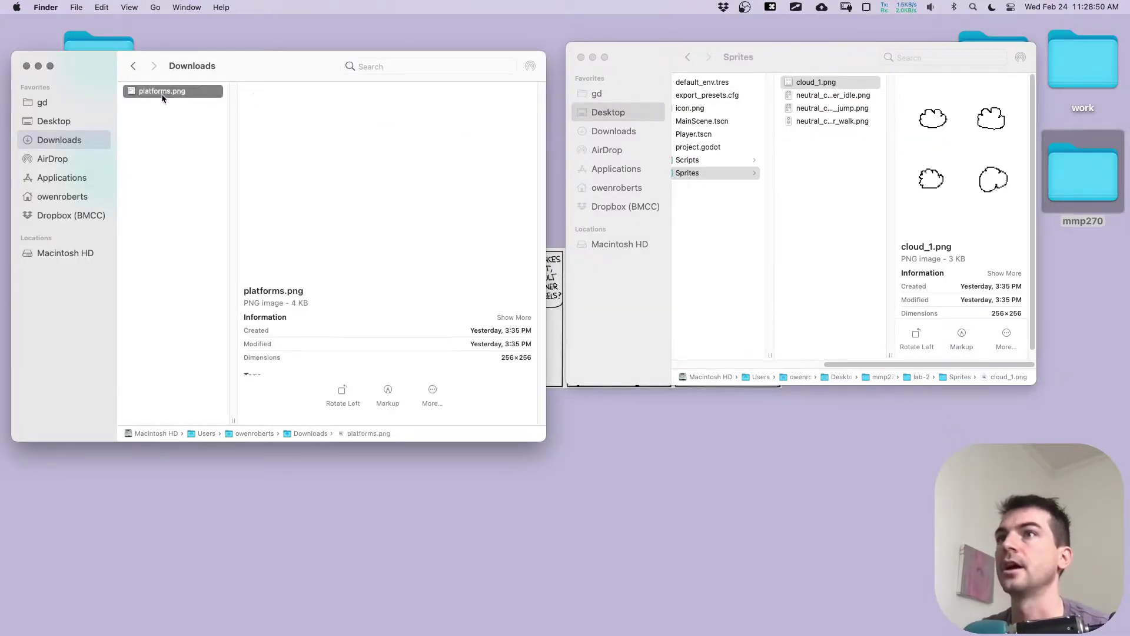
drag(177, 97, 871, 192)
Step: Return to Chrome and download the bg_clouds sprite from Piskel as a PNG spritesheet at 1.0x scale
mouse_move(2, 210)
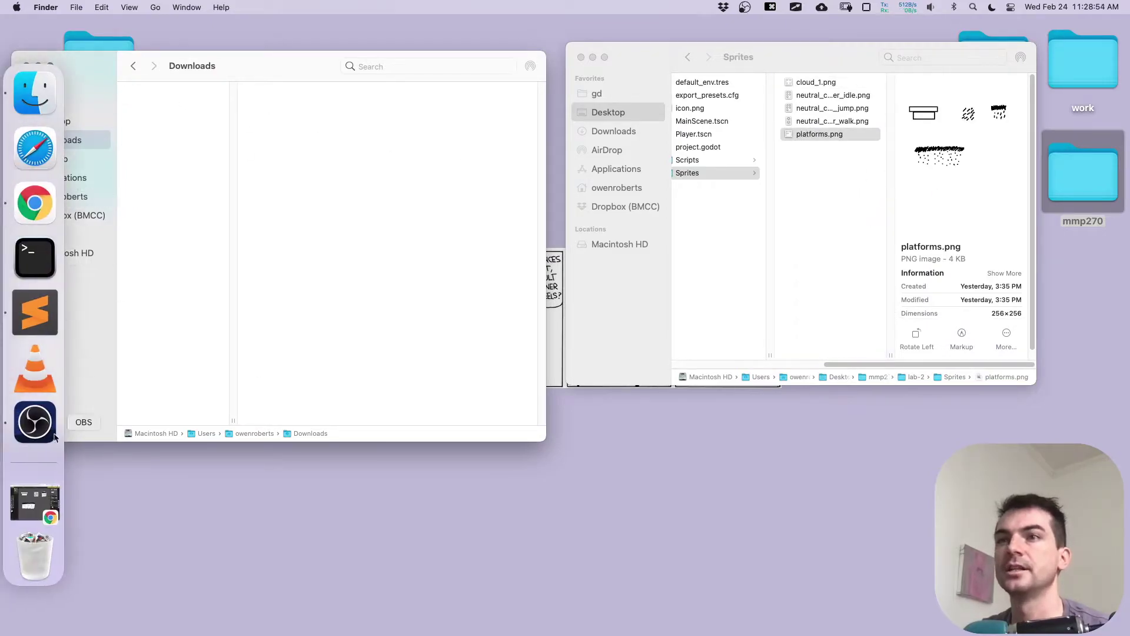
click(35, 203)
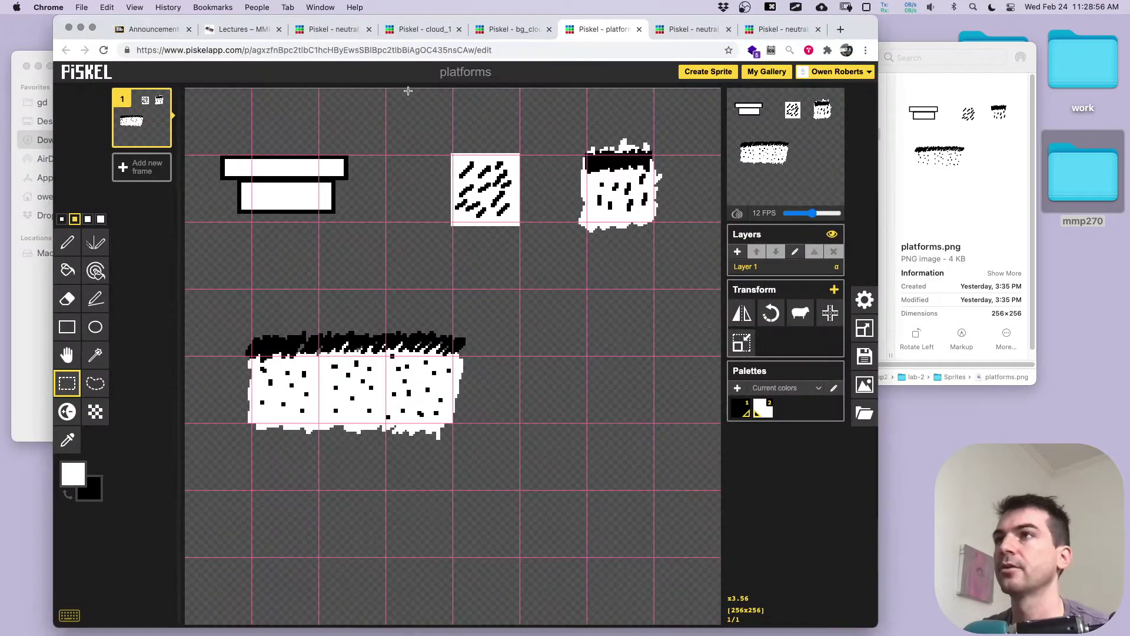
click(517, 34)
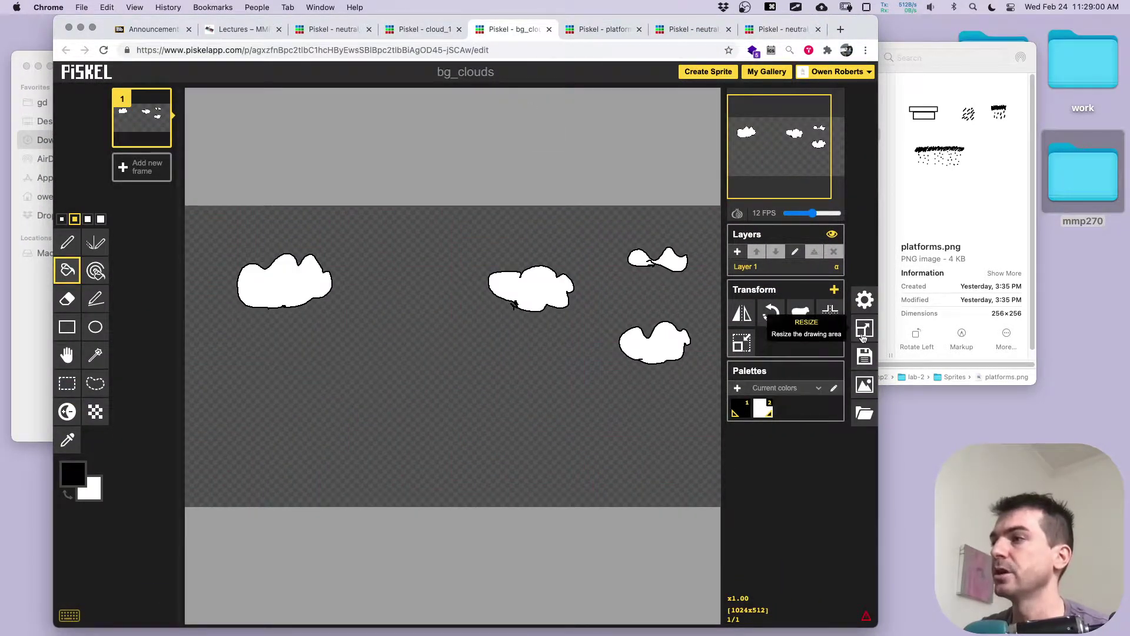
click(865, 384)
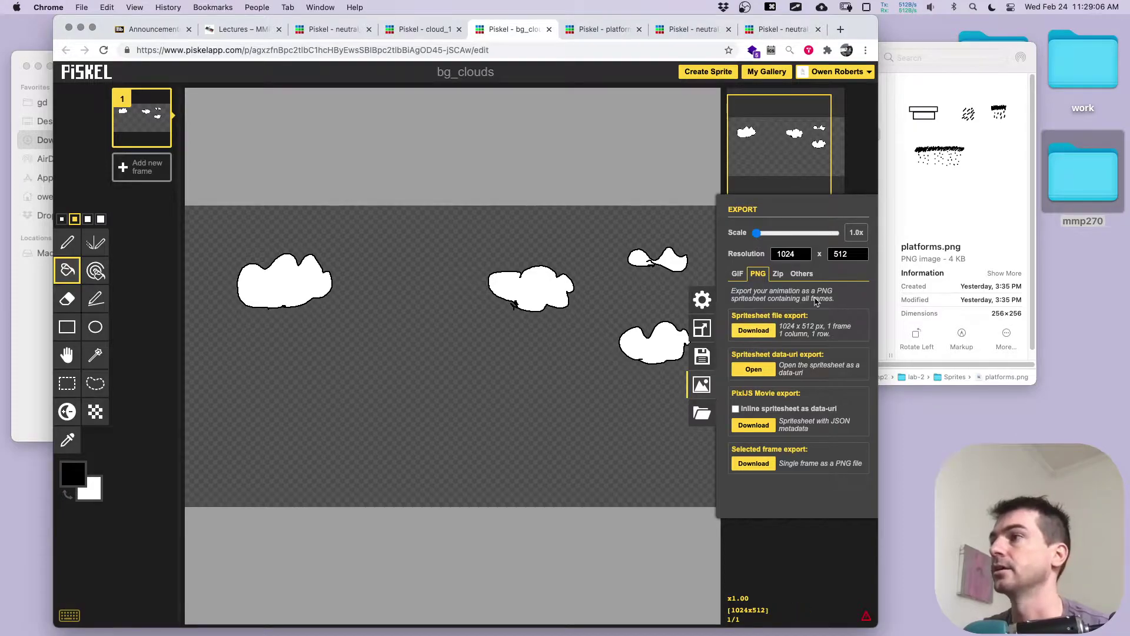
click(754, 330)
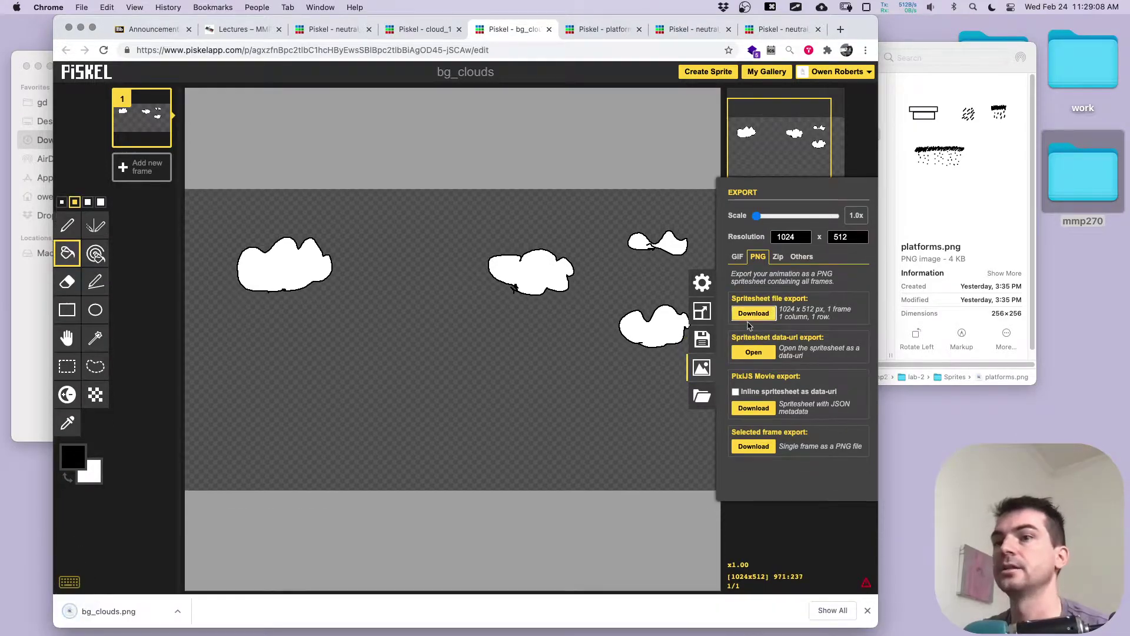
Step: Move bg_clouds.png from Downloads into lab-2's Sprites folder and close the Downloads window
click(81, 28)
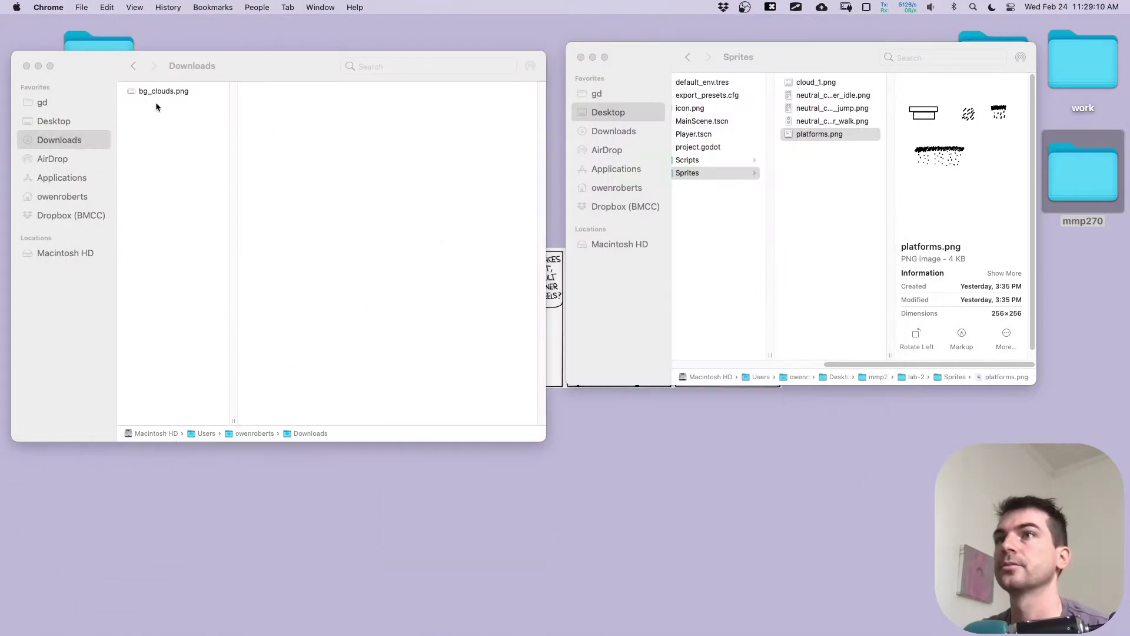
drag(155, 96, 822, 196)
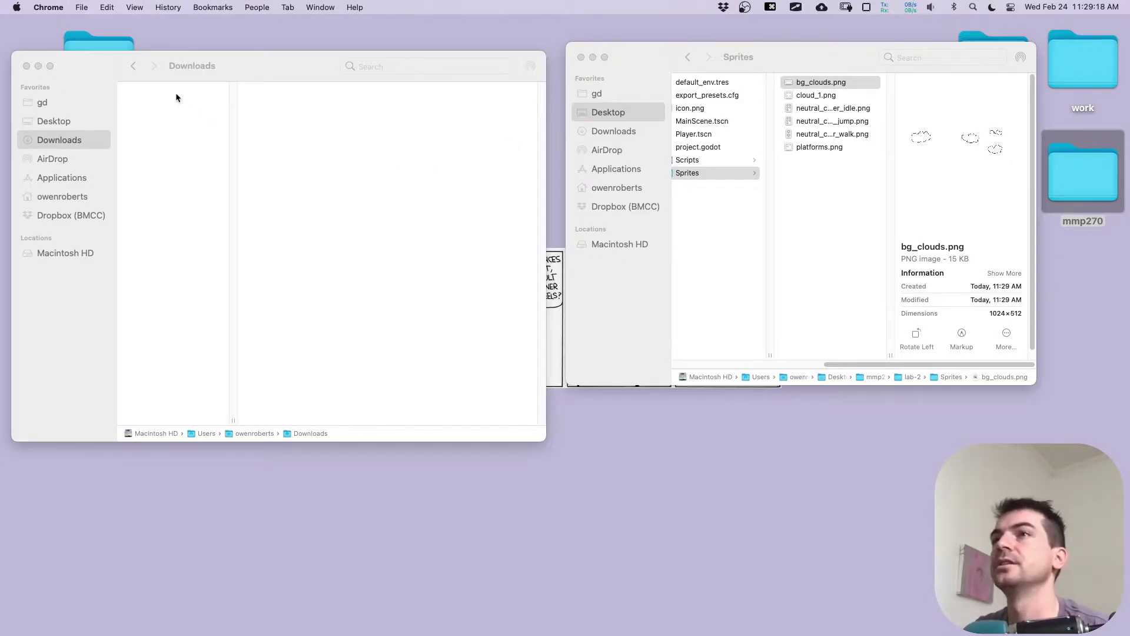
click(26, 66)
drag(848, 51, 479, 51)
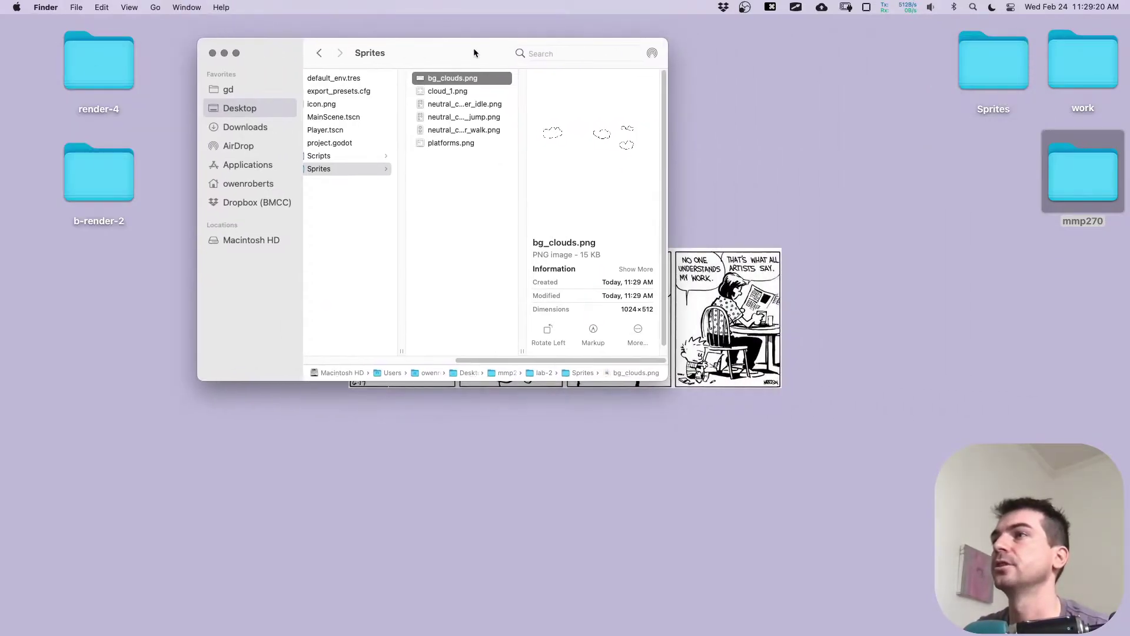
Step: Widen the Finder window showing lab-2's Sprites folder and reposition it on the desktop
drag(664, 377, 845, 396)
drag(545, 63, 380, 47)
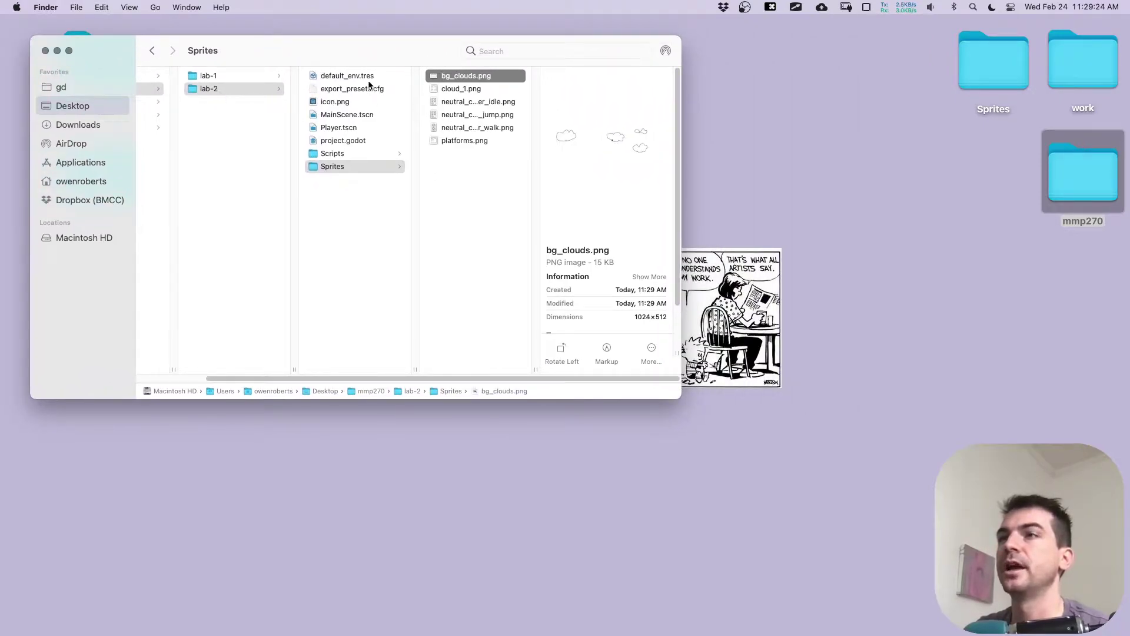
click(332, 141)
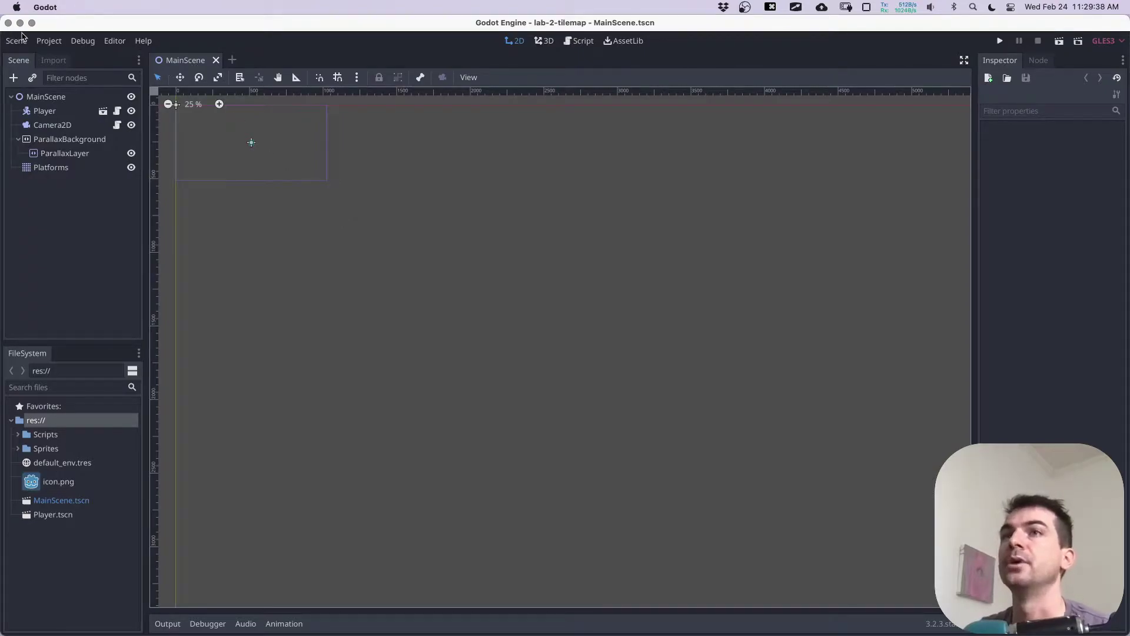
key(super+q)
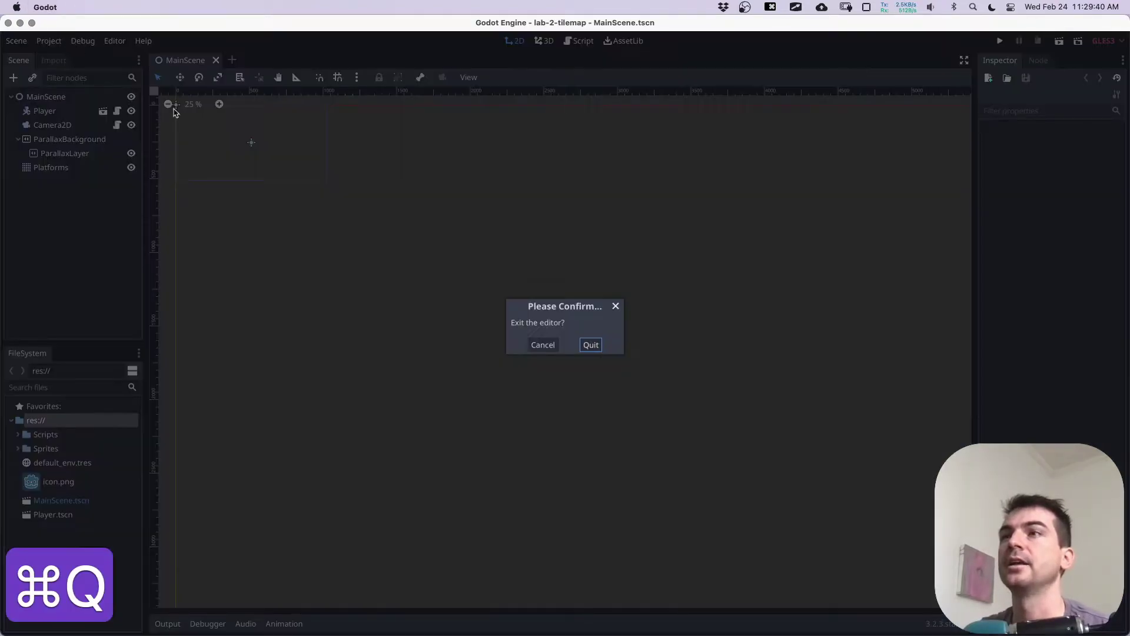
click(592, 348)
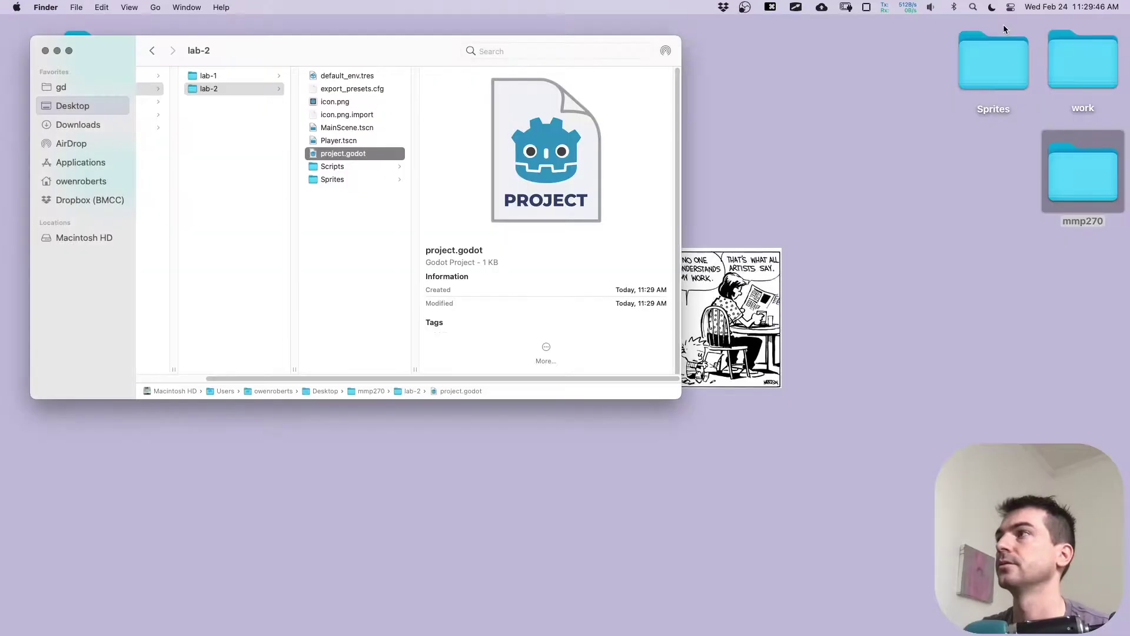
Step: Launch Godot through a Spotlight search for "go" and move its Project Manager window clear for use
click(975, 8)
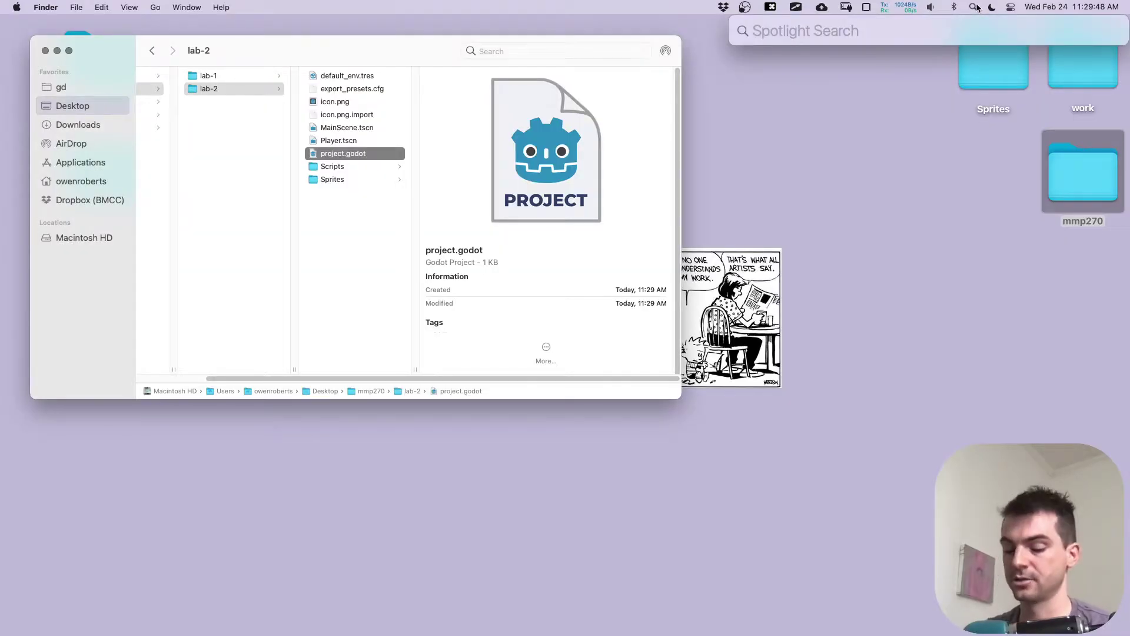
text(go)
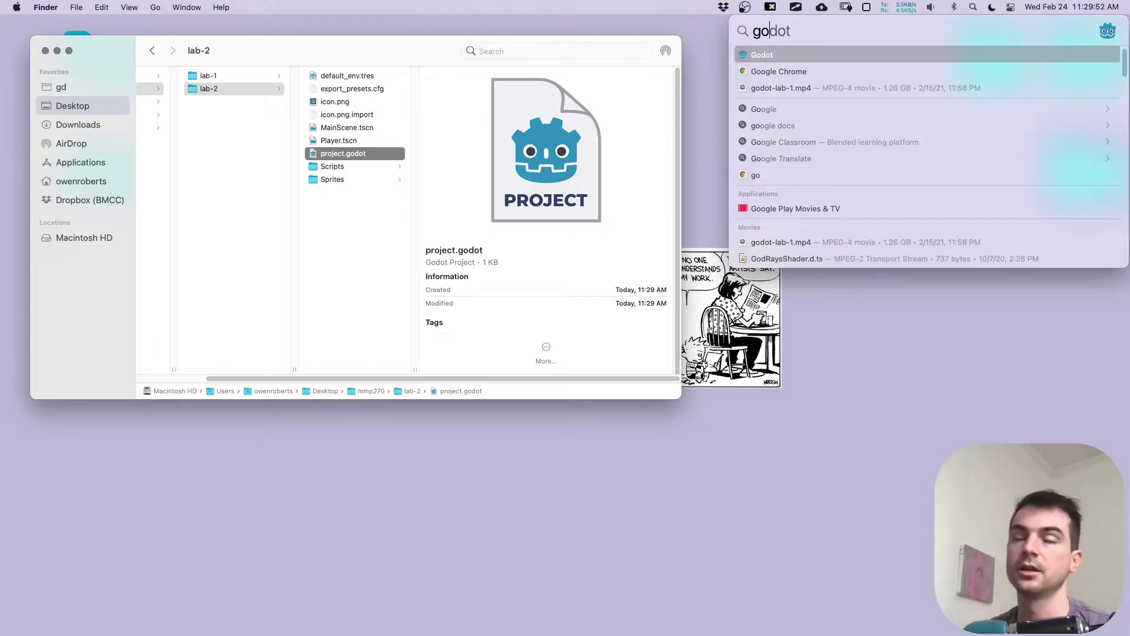
key(Return)
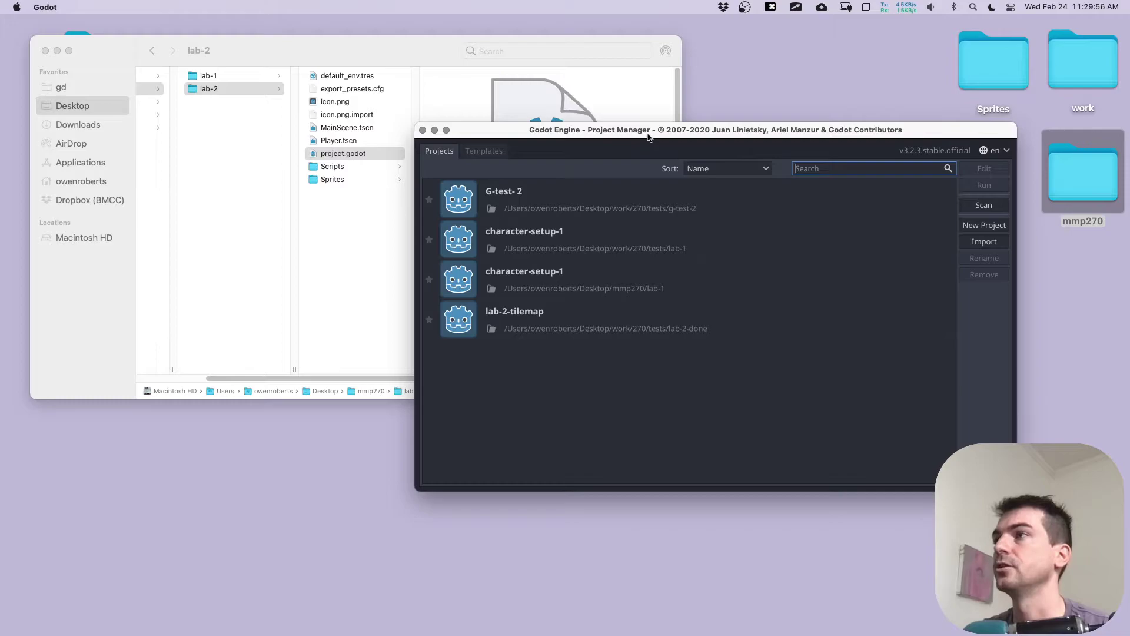
drag(649, 137, 600, 112)
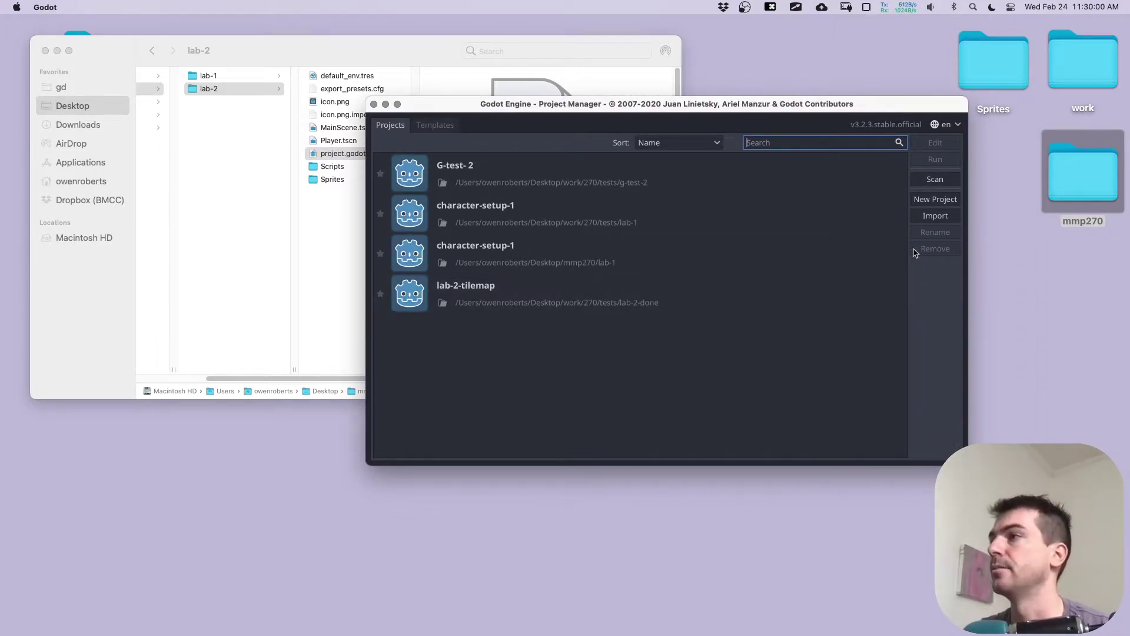
Step: Import the existing project from project.godot in Desktop/mmp270/lab-2 and open it for editing
click(934, 218)
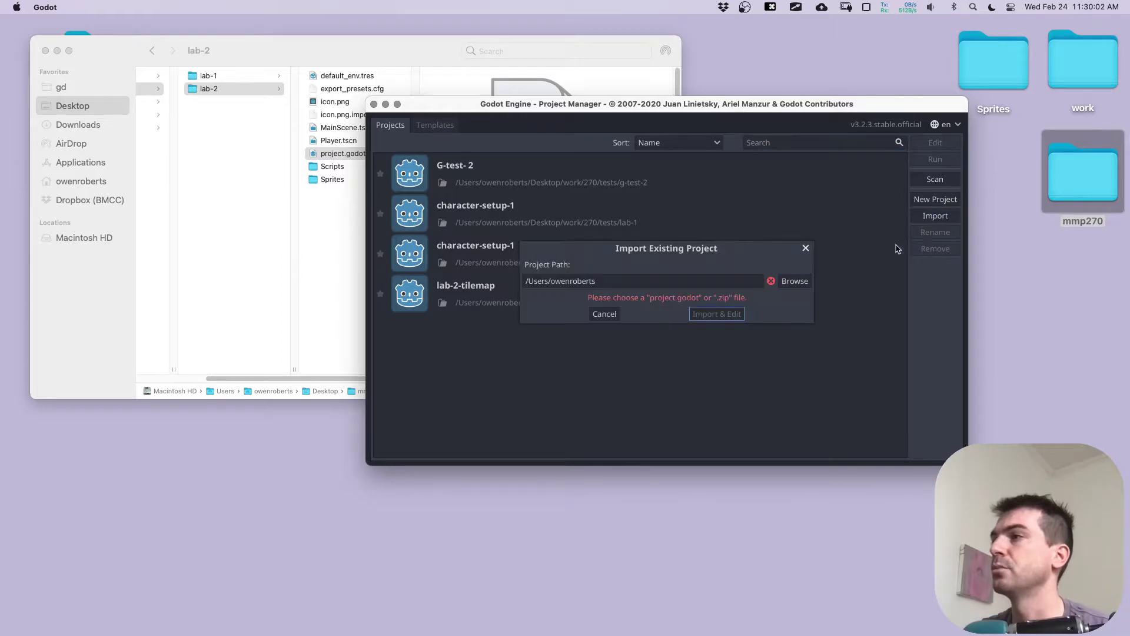
click(801, 283)
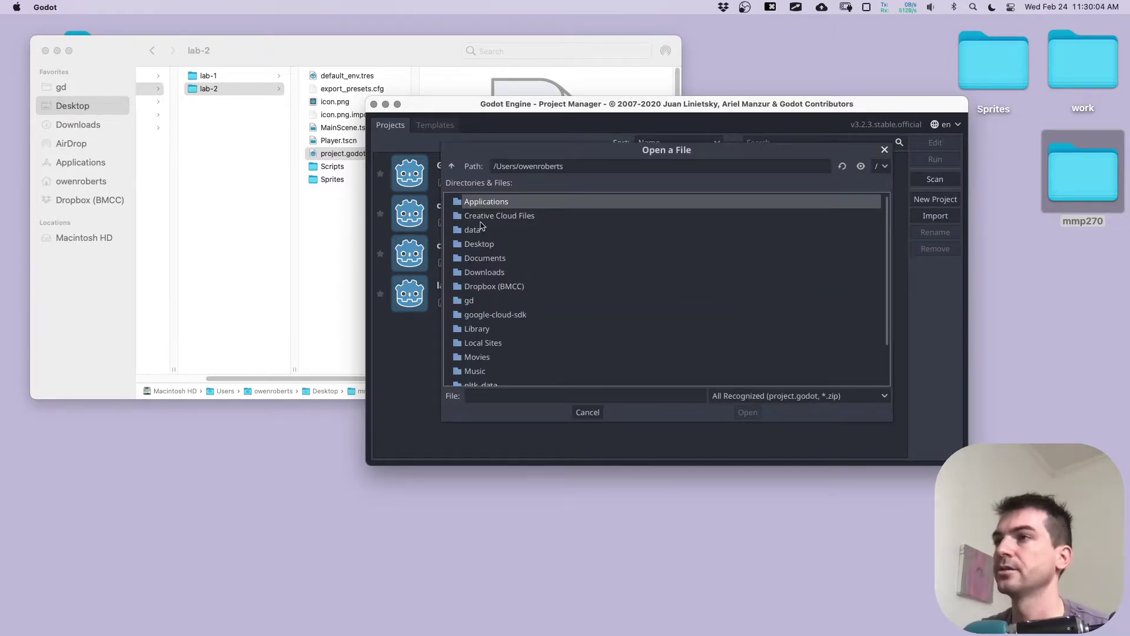
click(476, 247)
double_click(471, 249)
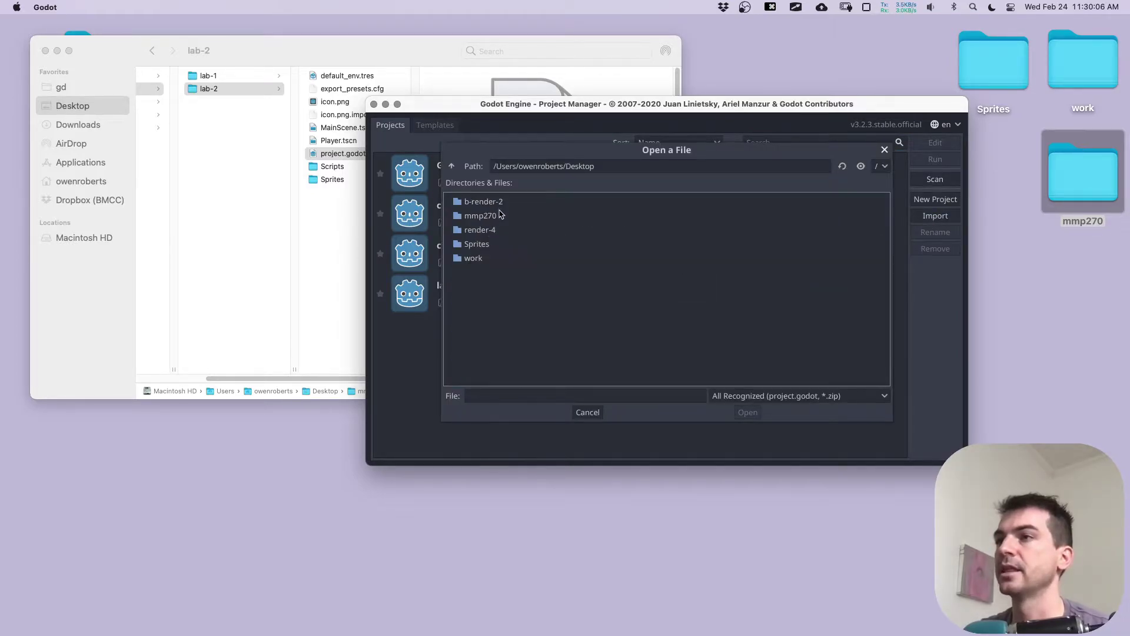
double_click(481, 217)
double_click(475, 216)
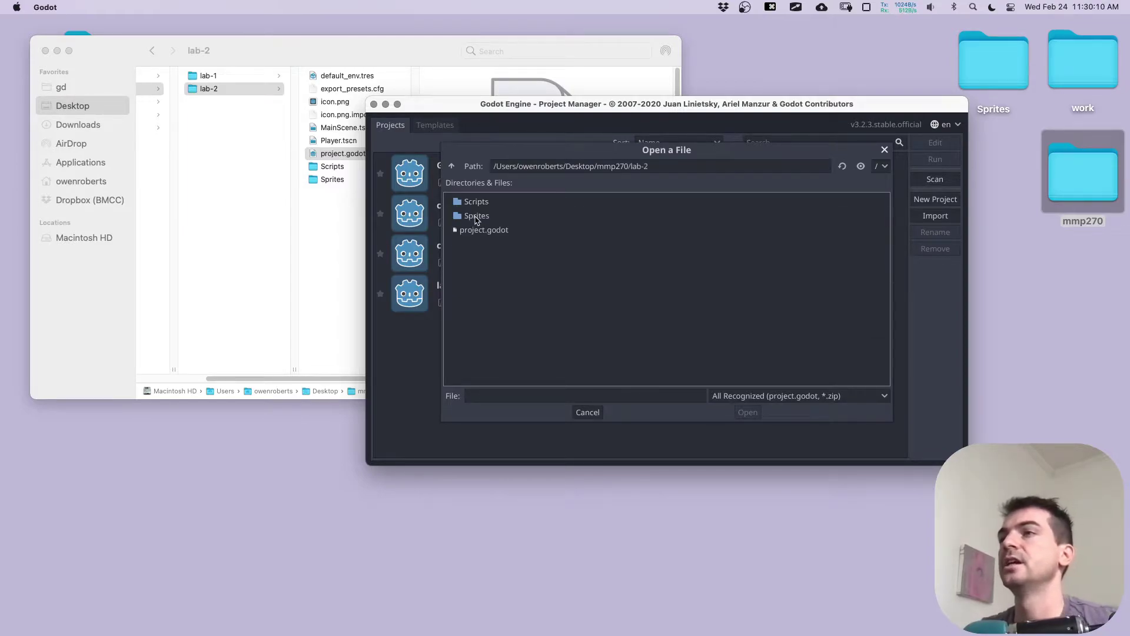
click(481, 231)
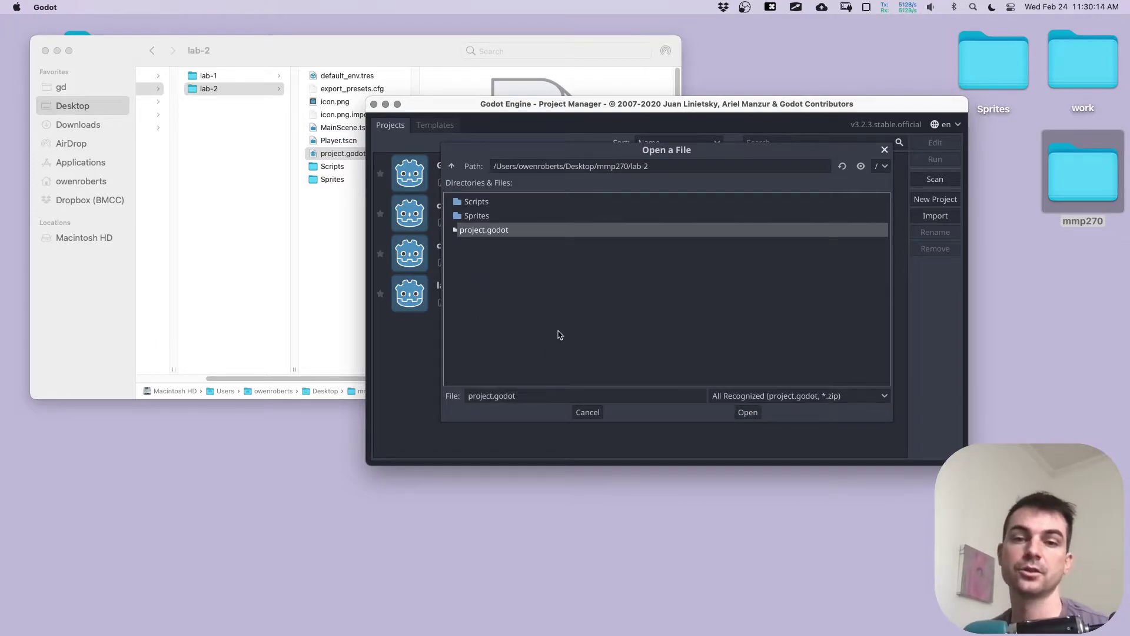
click(749, 412)
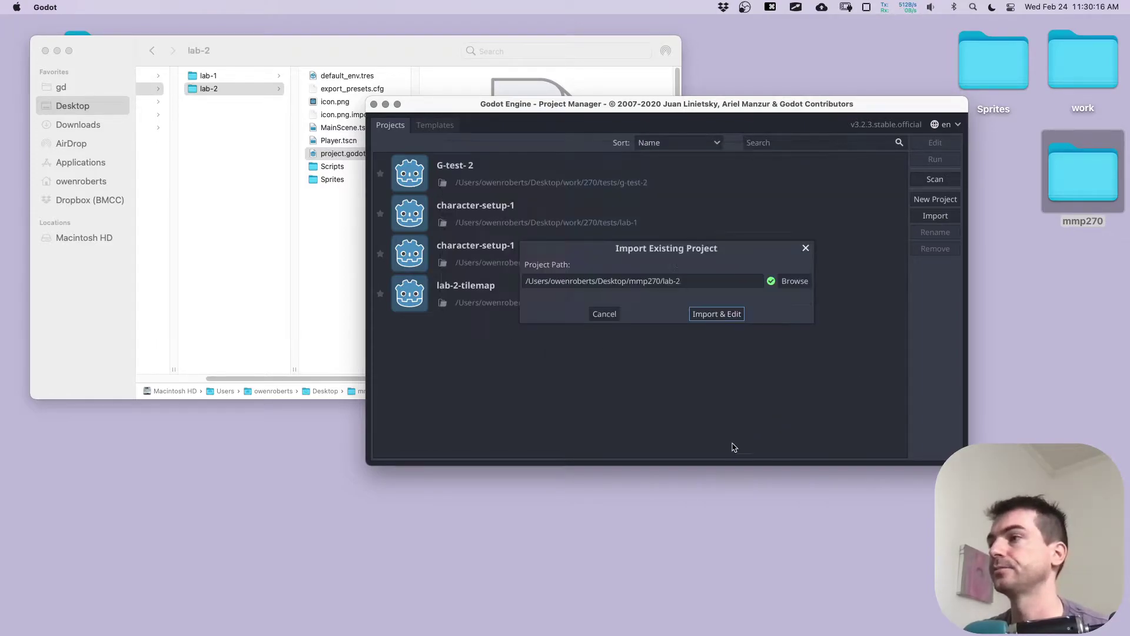
click(718, 315)
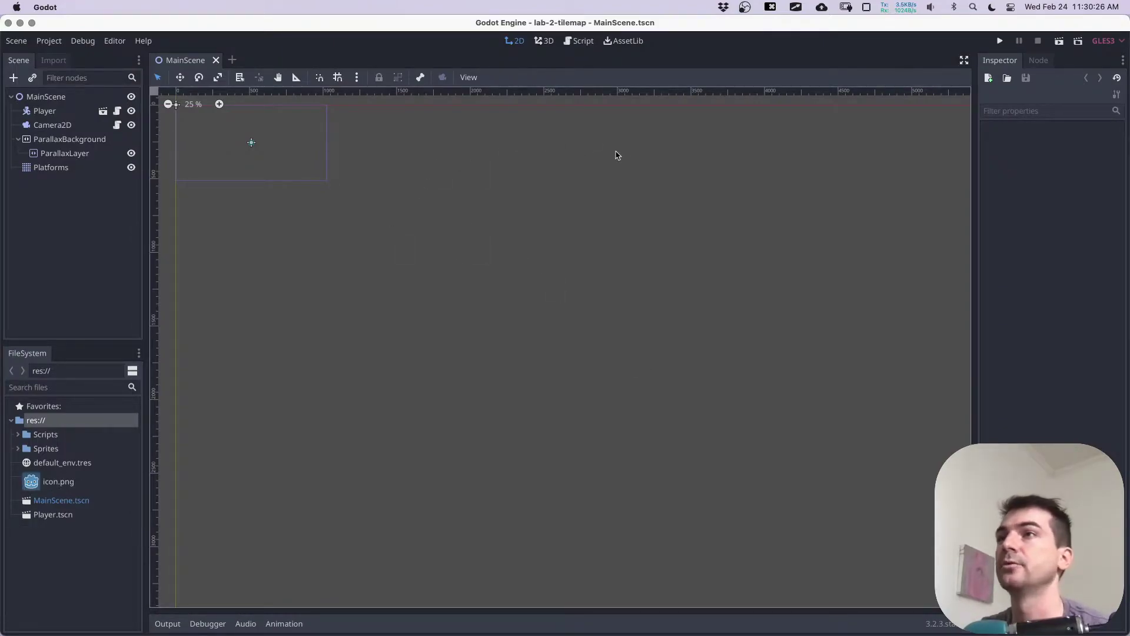
Step: Frame the main scene at 100% zoom and examine the contents of the project's Sprites and Scripts folders
click(190, 105)
middle_drag(277, 256, 776, 440)
scroll(715, 391, down, 4)
scroll(495, 318, up, 1)
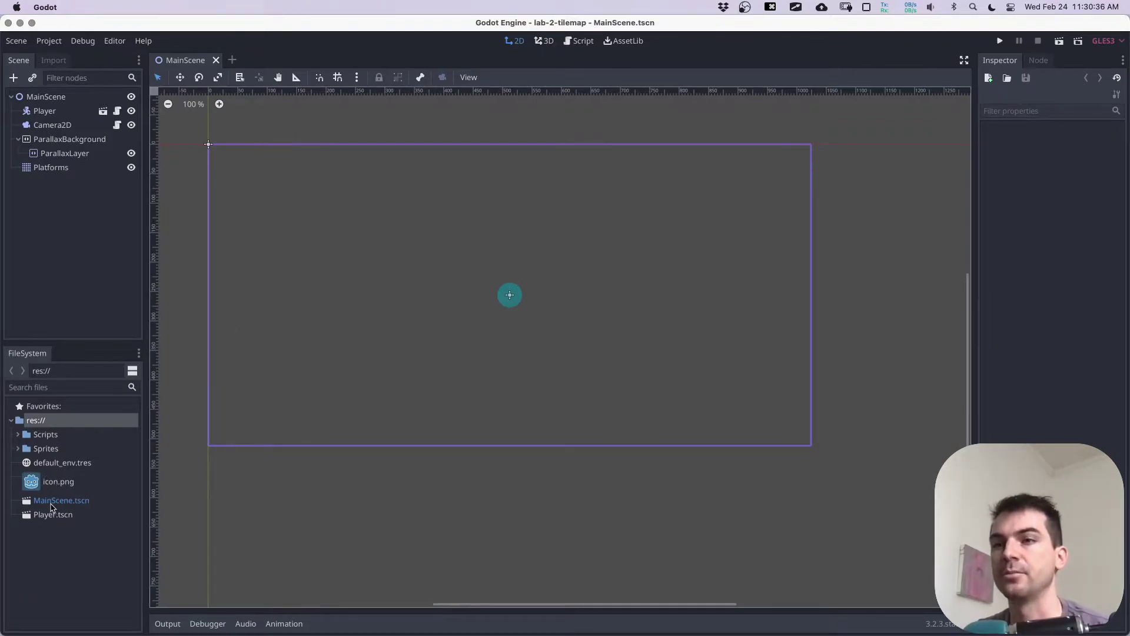
click(47, 524)
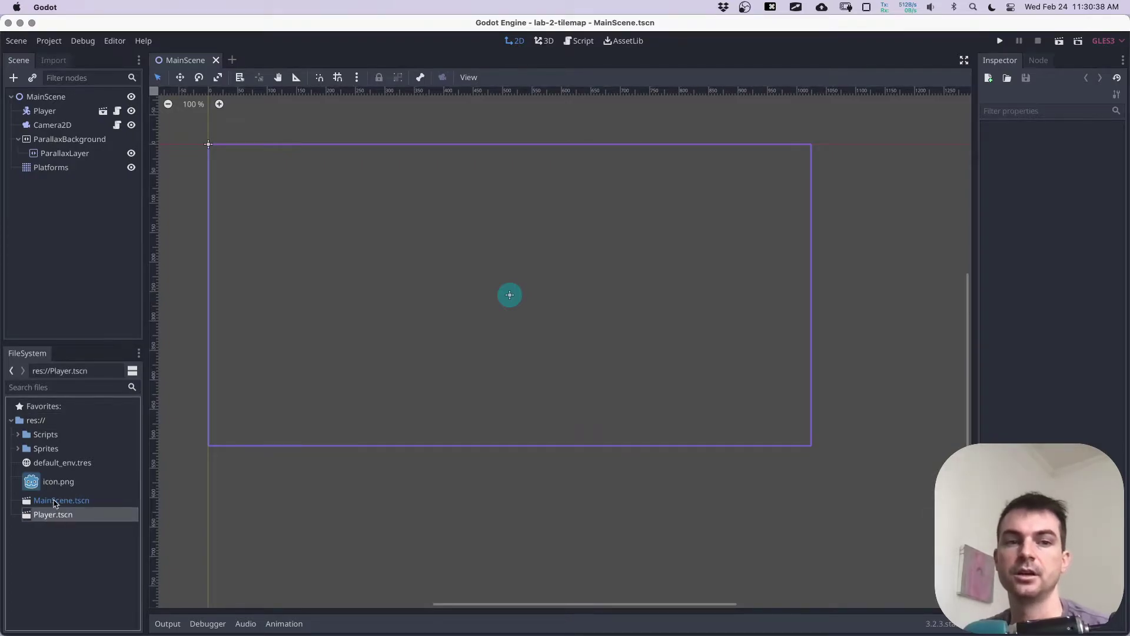
click(18, 451)
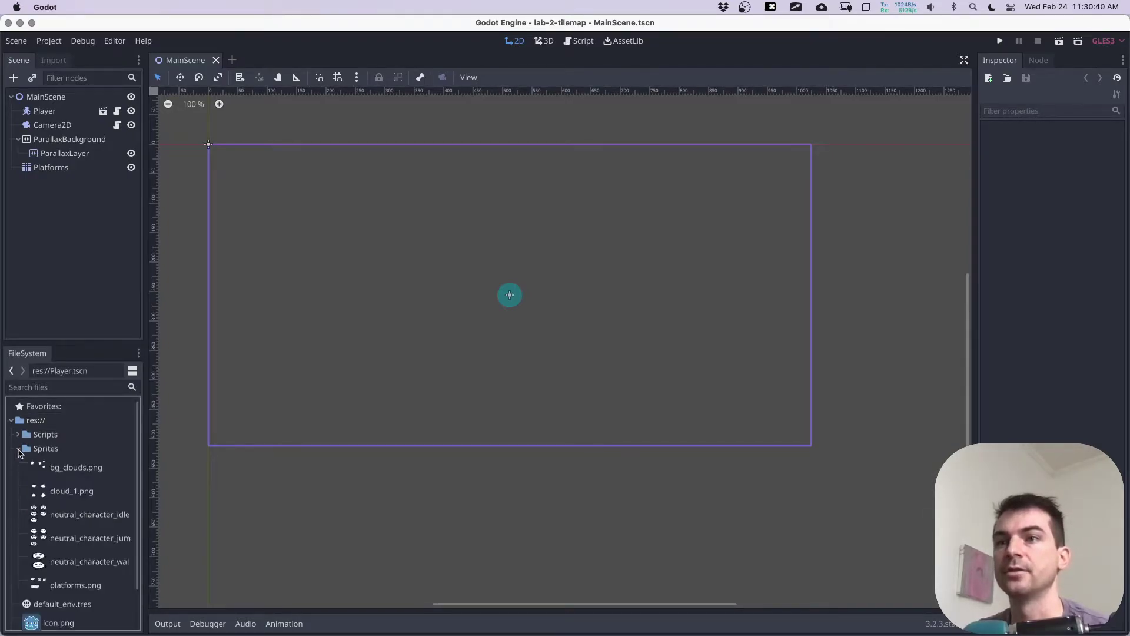
click(18, 449)
click(18, 435)
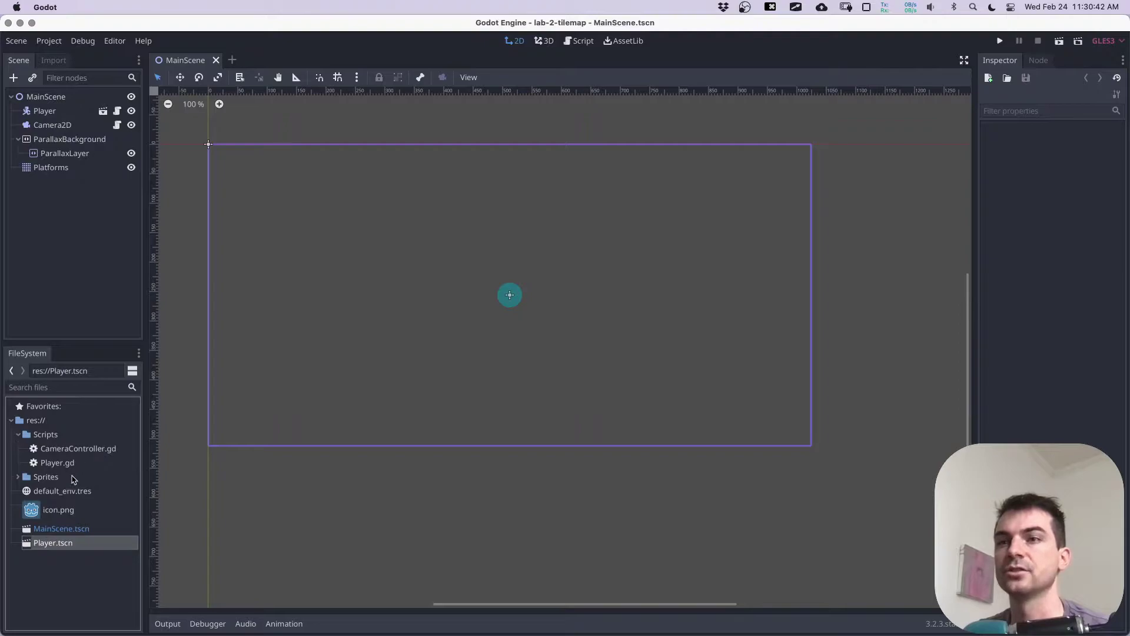
click(17, 435)
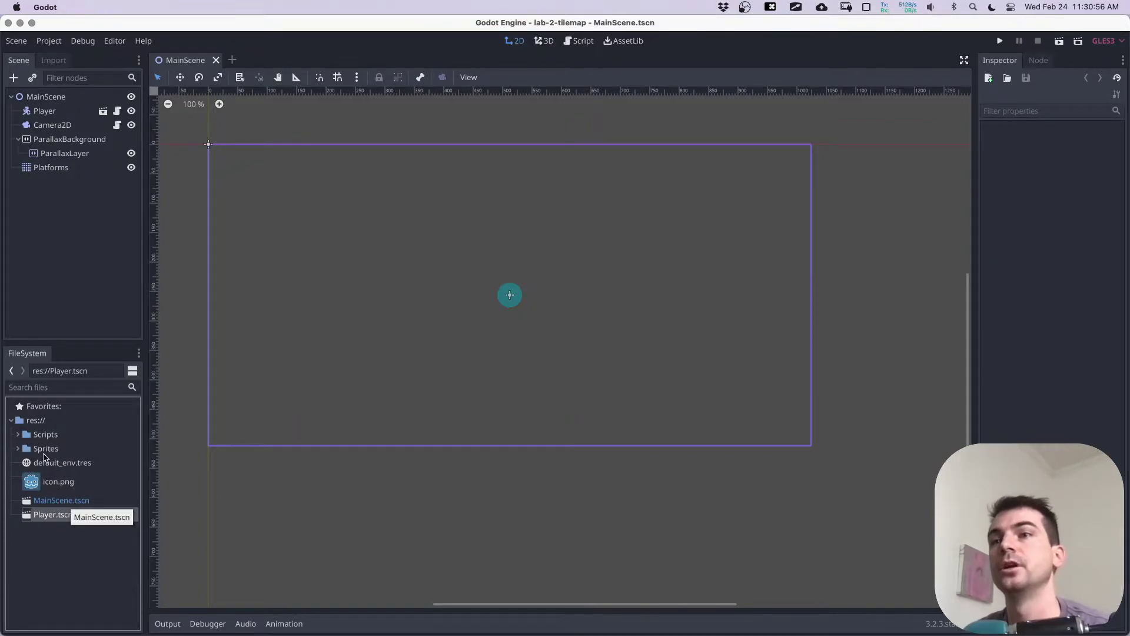
Step: Turn off the Filter flag in the import settings of bg_clouds.png in the Sprites folder
click(18, 450)
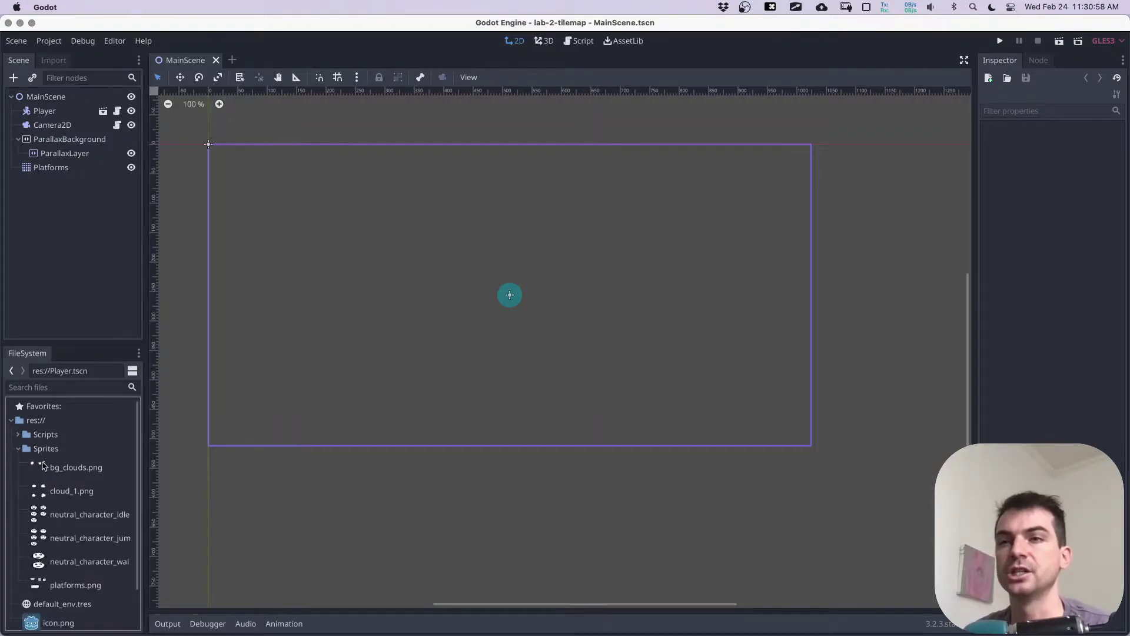
click(59, 467)
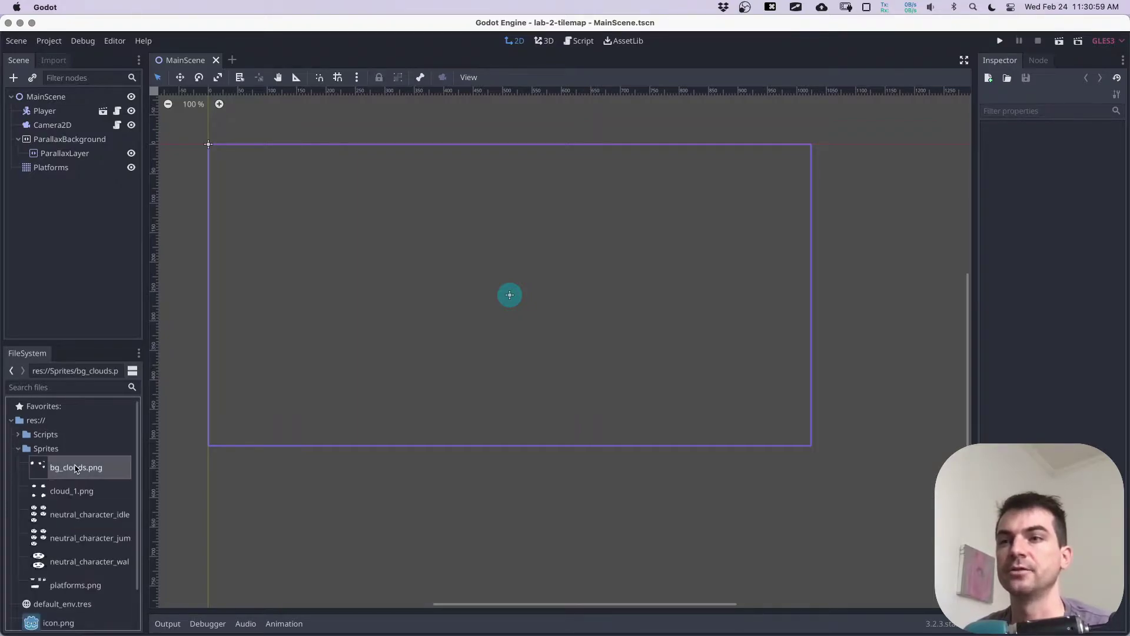
click(58, 61)
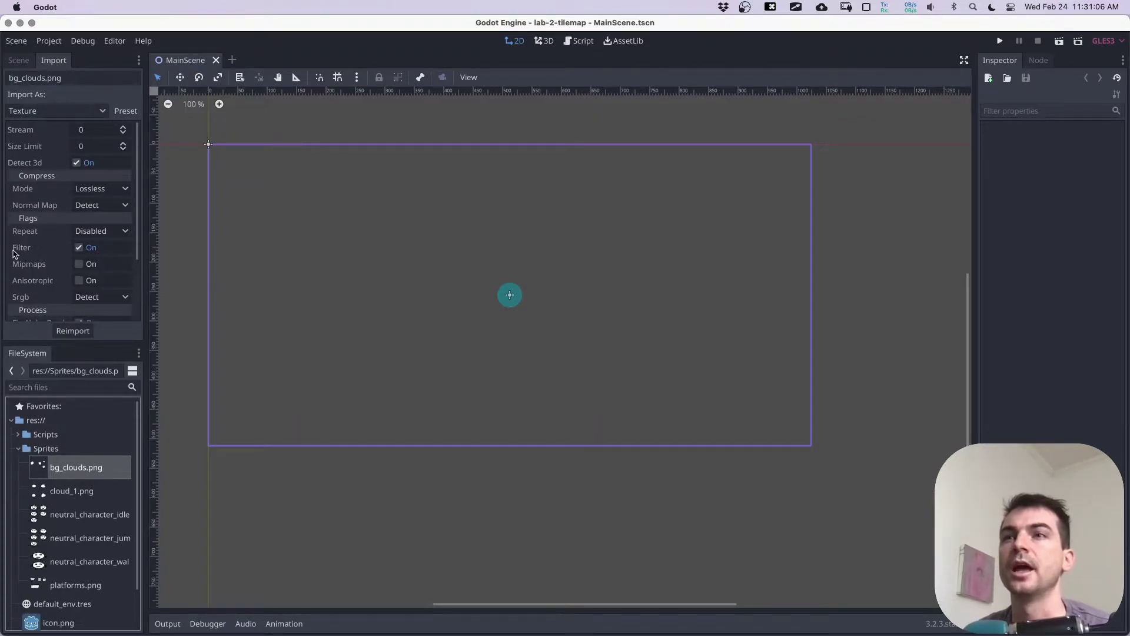
click(79, 248)
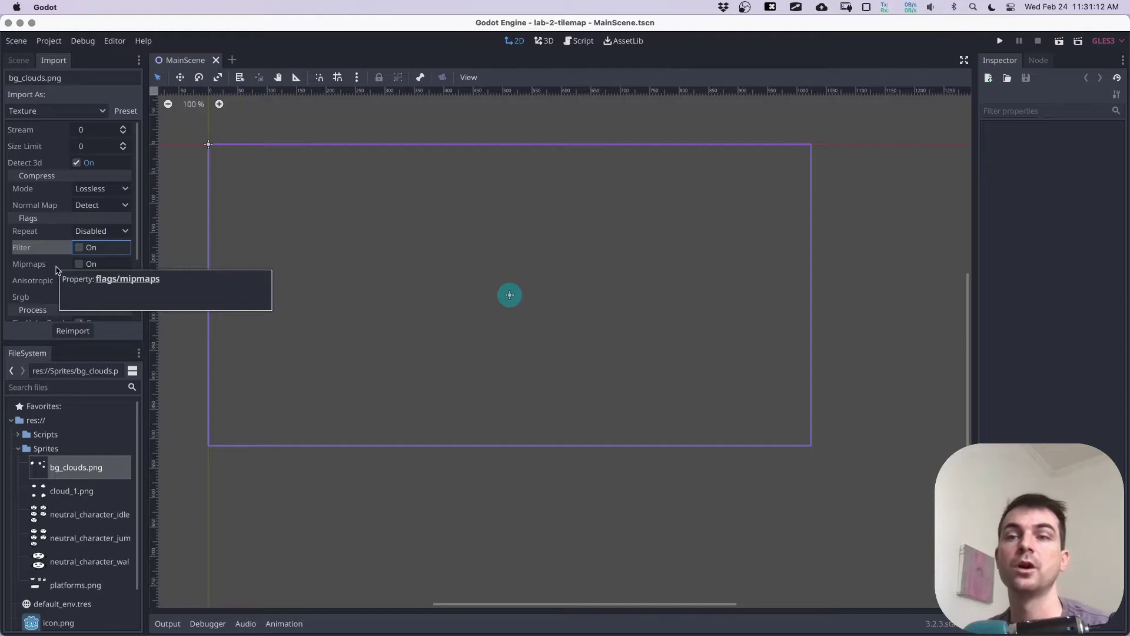
scroll(33, 198, down, 3)
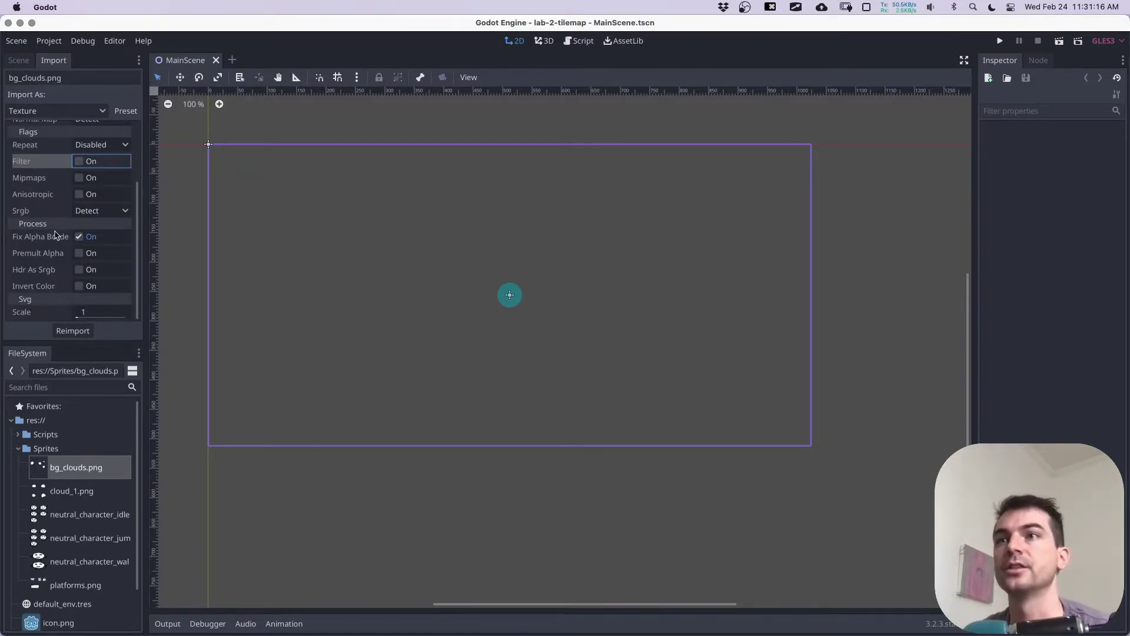
scroll(65, 236, up, 3)
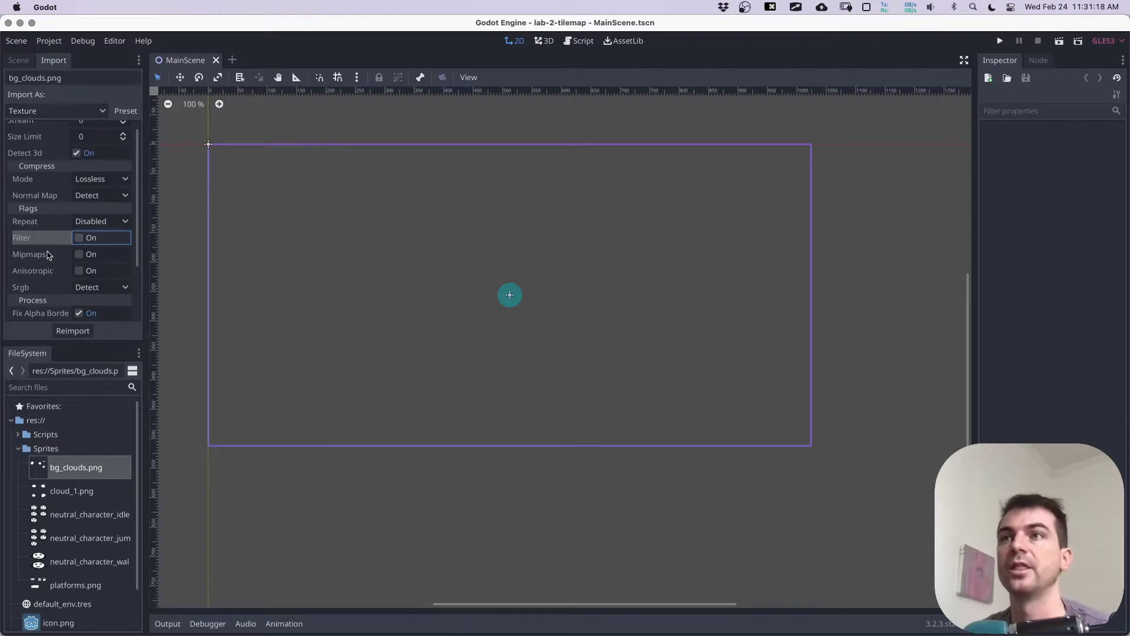
scroll(53, 265, up, 1)
Step: Go through the other sprites' import settings, turning off Filter for neutral_character_jump.png, neutral_character_walk.png and platforms.png
click(57, 493)
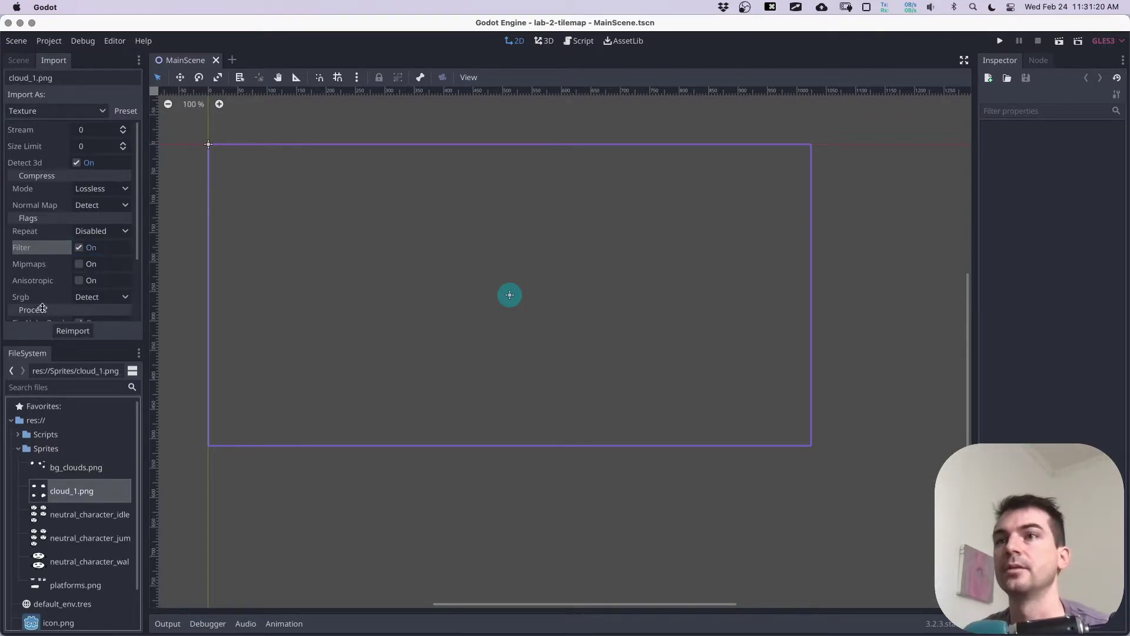
click(59, 512)
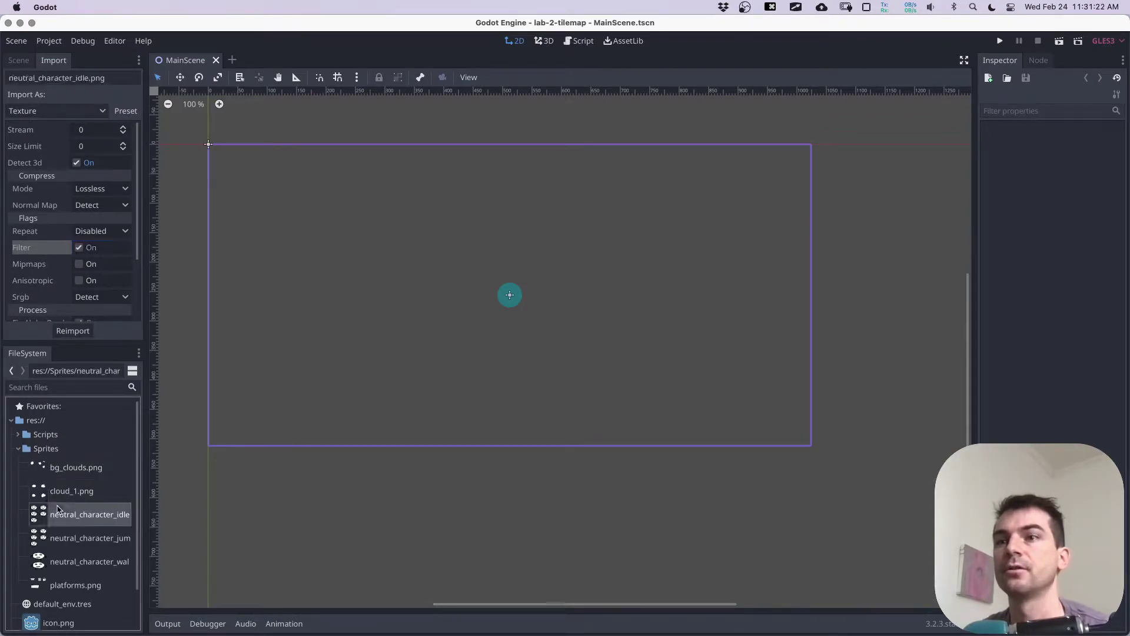
click(79, 540)
click(79, 248)
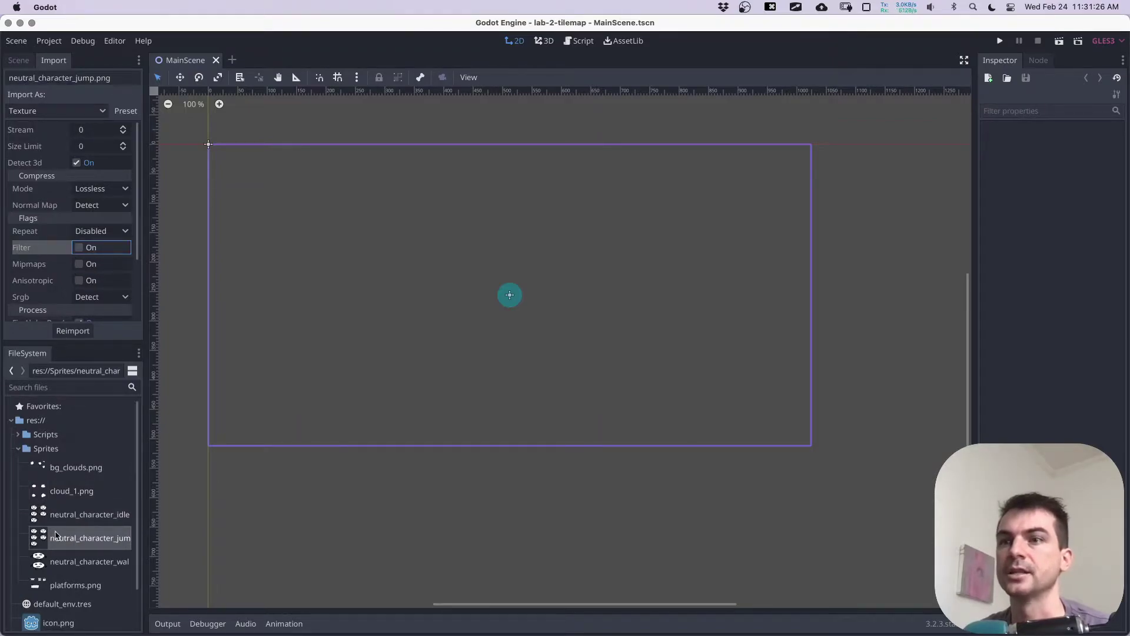
click(62, 562)
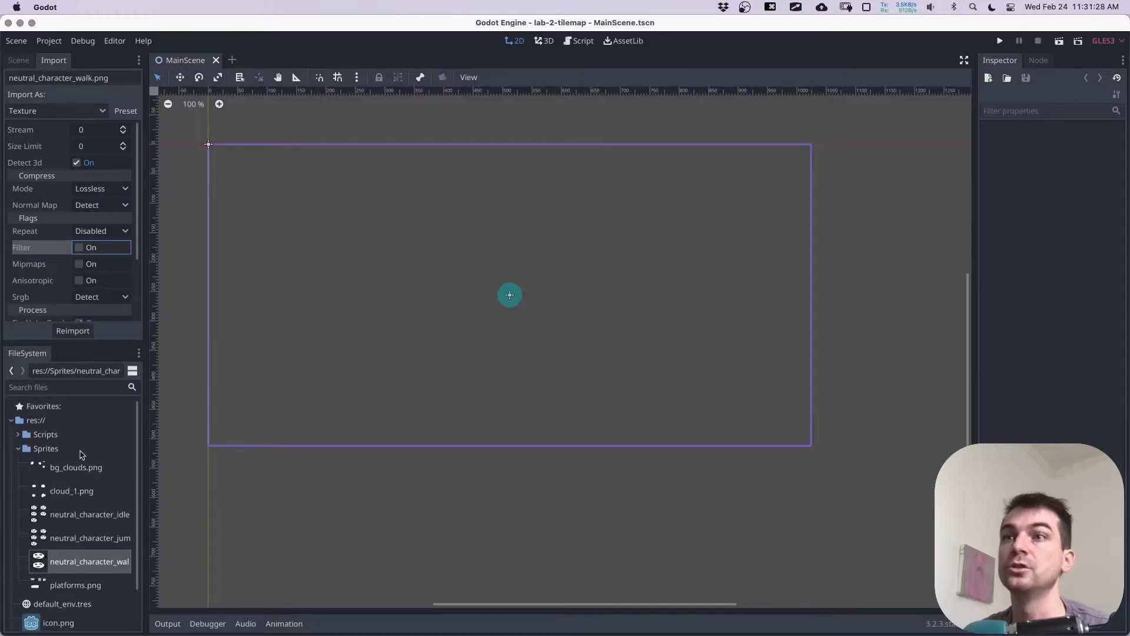
click(62, 582)
click(82, 248)
scroll(71, 452, down, 2)
scroll(71, 452, up, 2)
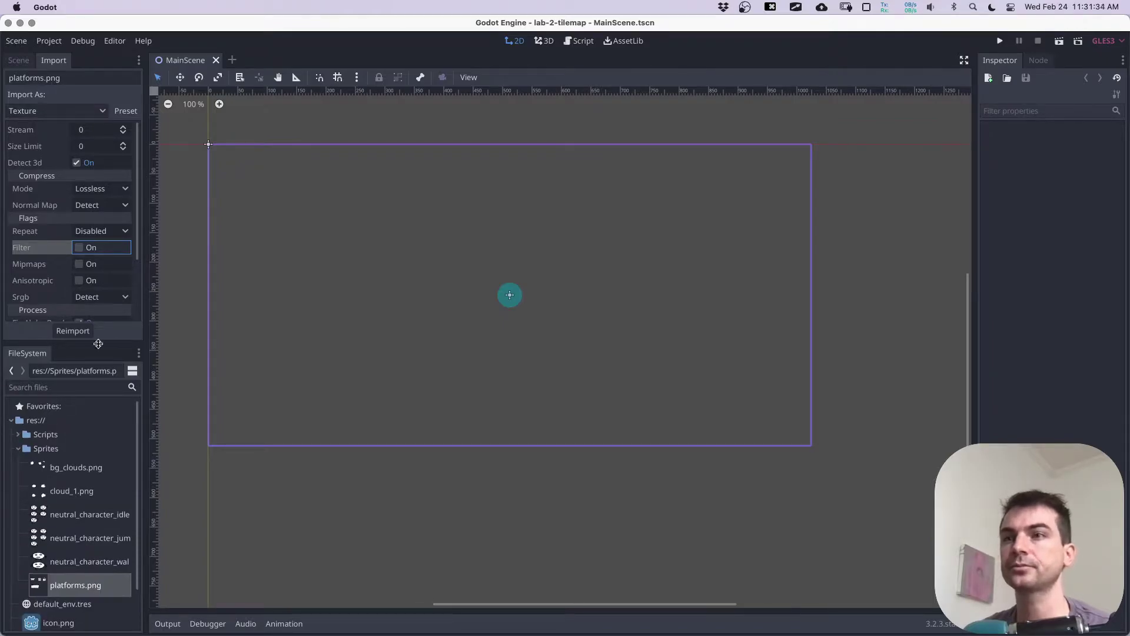
Step: Open the Player.tscn scene, zoom in on its origin and show its node tree
scroll(99, 448, down, 2)
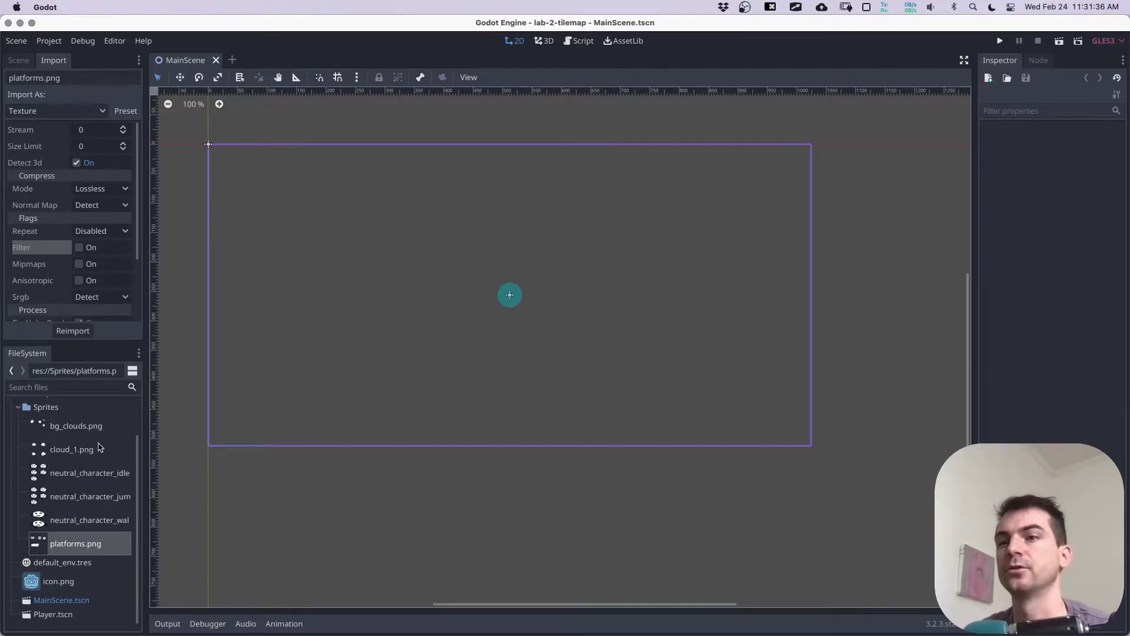
double_click(54, 616)
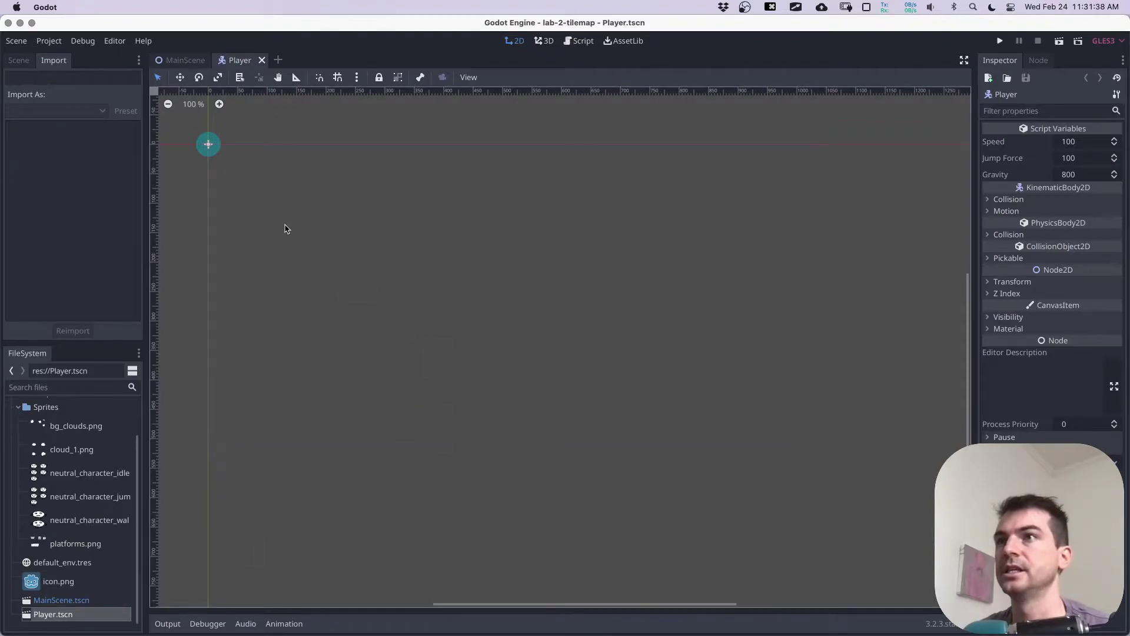
scroll(480, 364, up, 2)
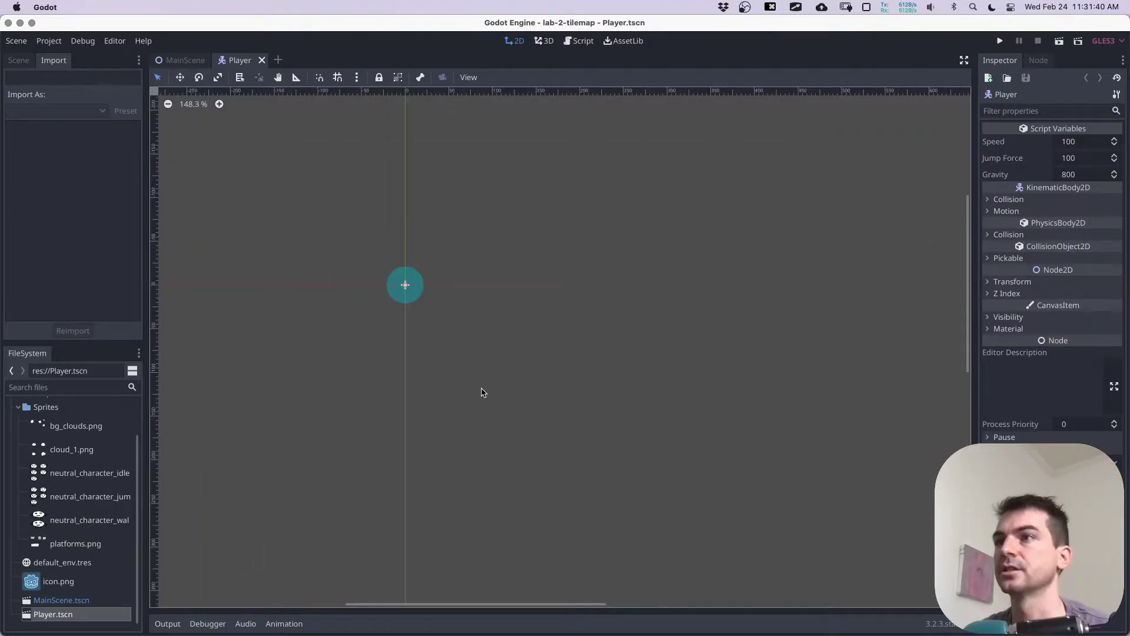
scroll(481, 389, up, 1)
click(19, 61)
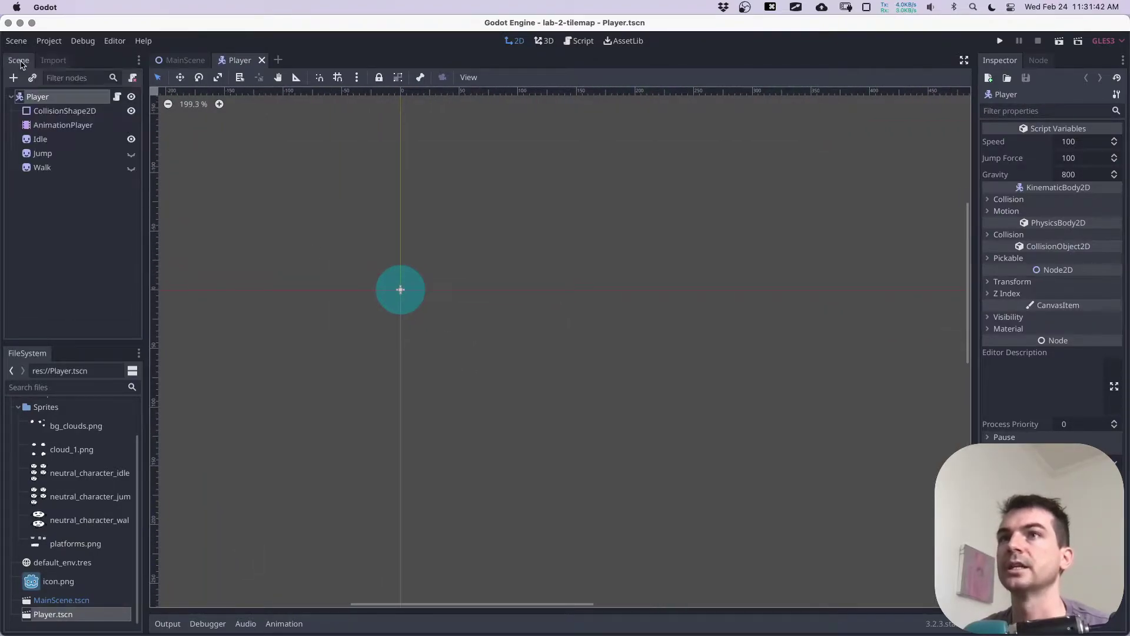
Step: Examine the AnimationPlayer's list of animations and the properties of the Idle, Jump and Walk sprite nodes
click(55, 127)
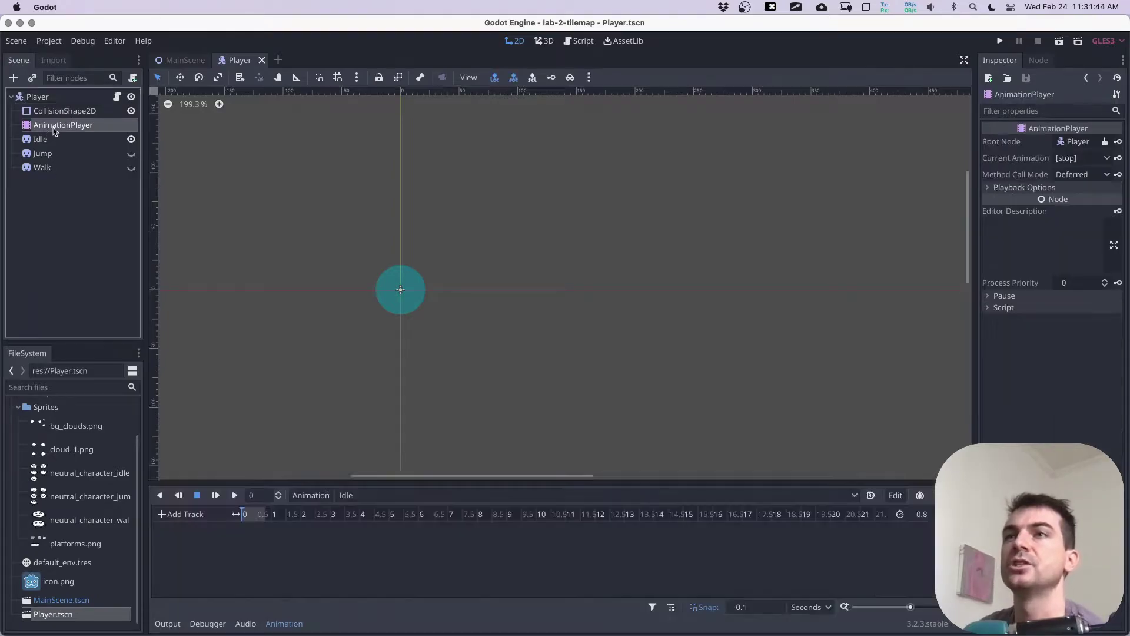
click(365, 498)
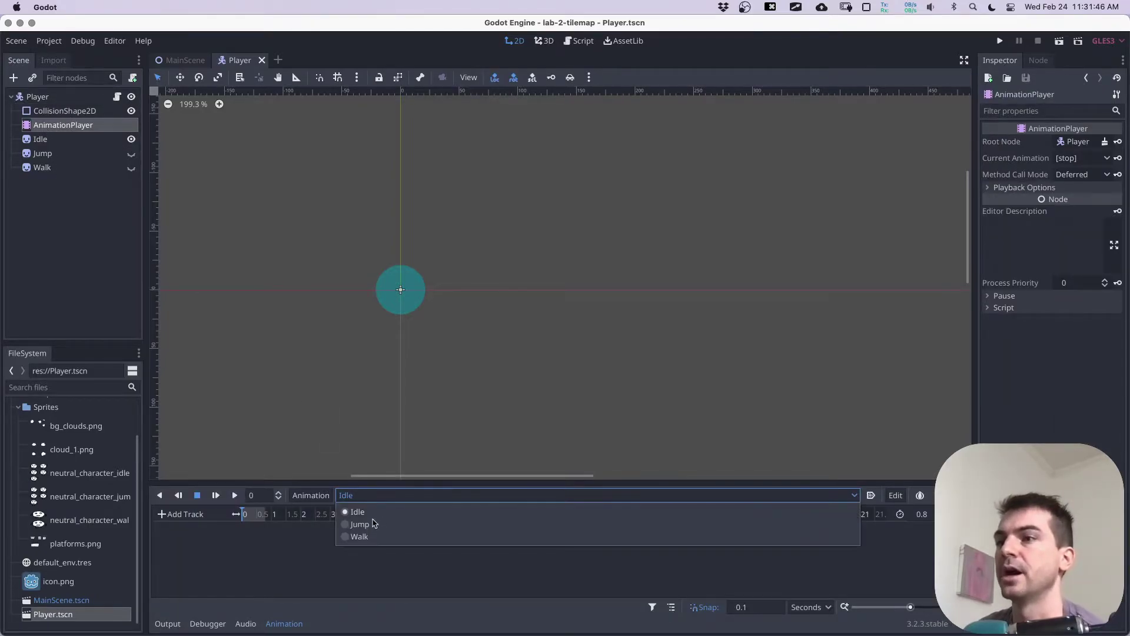
click(375, 518)
click(58, 142)
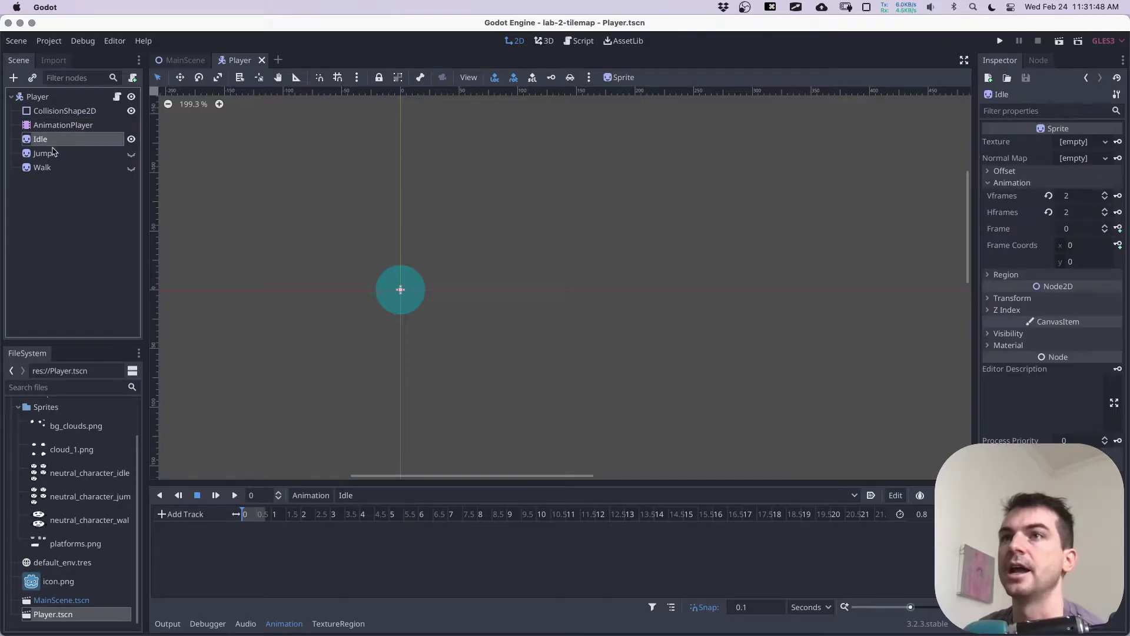
click(55, 152)
click(47, 172)
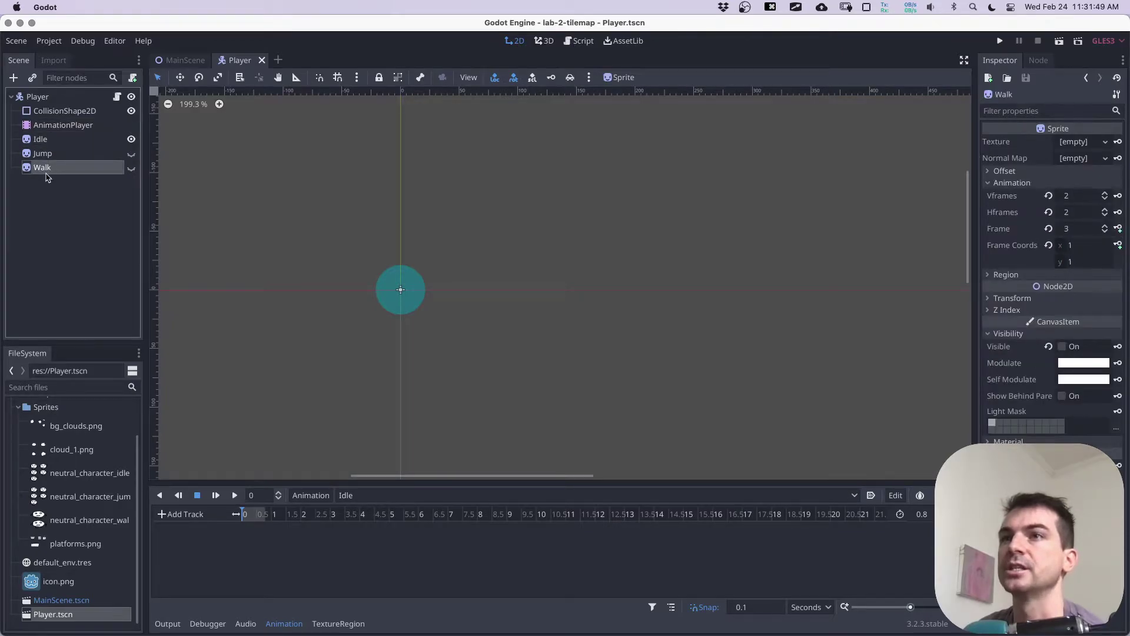
click(61, 142)
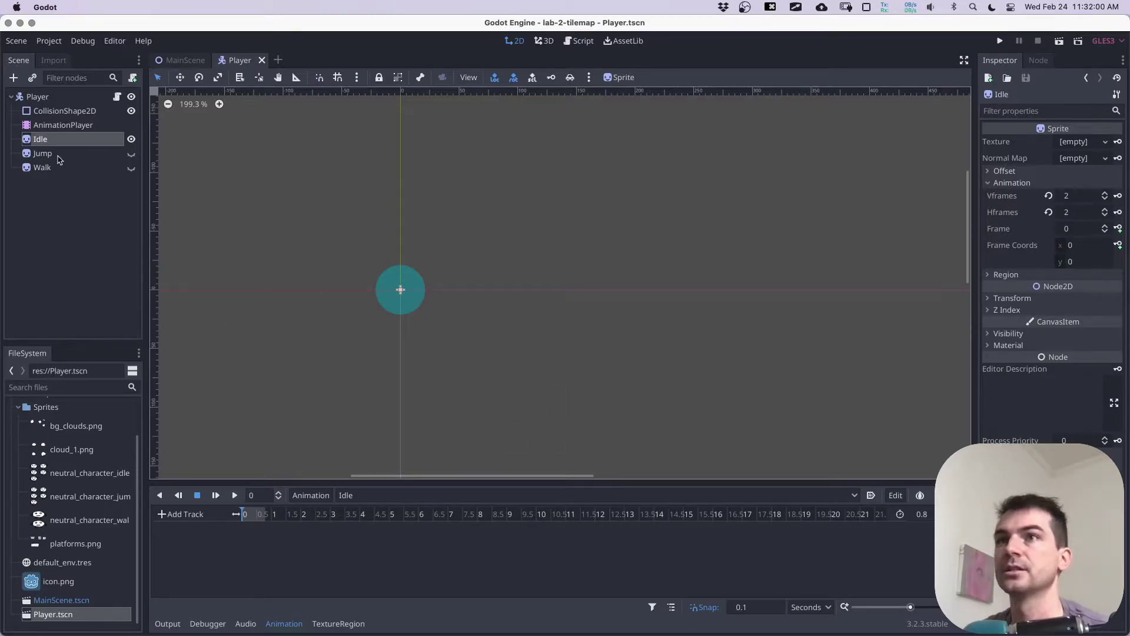
click(59, 155)
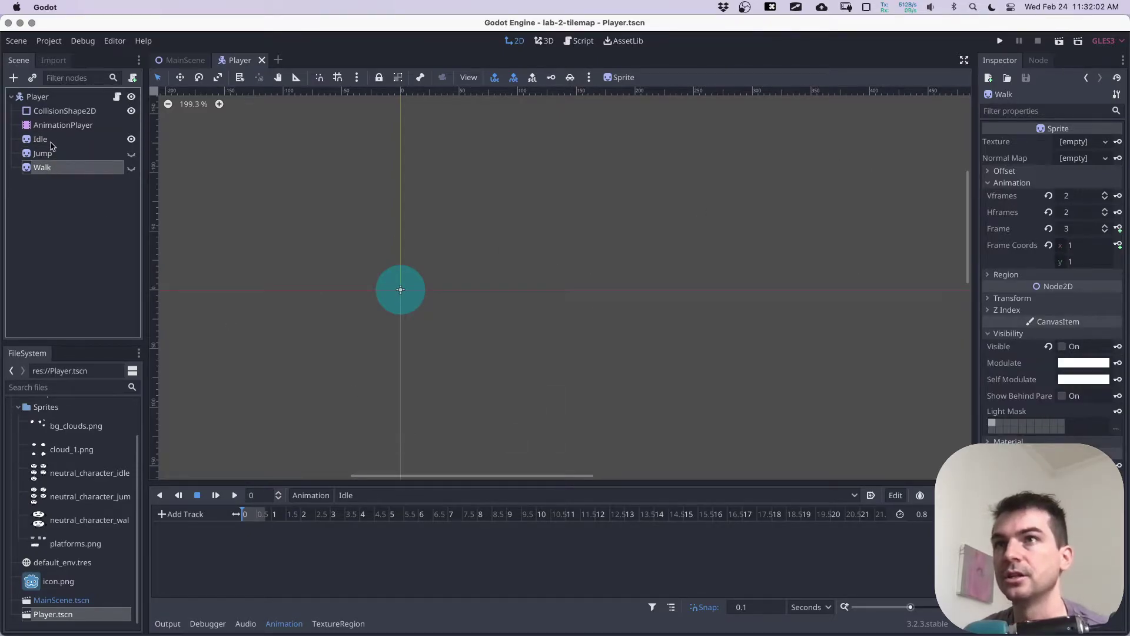
click(53, 141)
Step: Look through the AnimationPlayer's Jump and Walk animations and return to the Idle animation
click(57, 129)
click(369, 495)
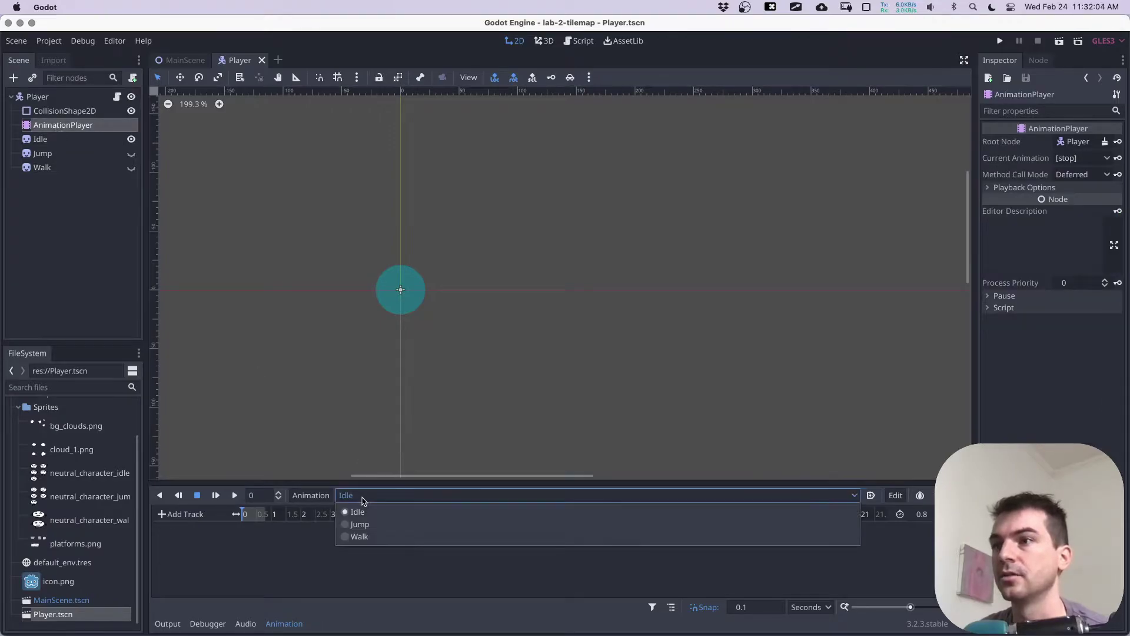
click(371, 524)
click(377, 496)
click(370, 536)
click(371, 497)
click(368, 513)
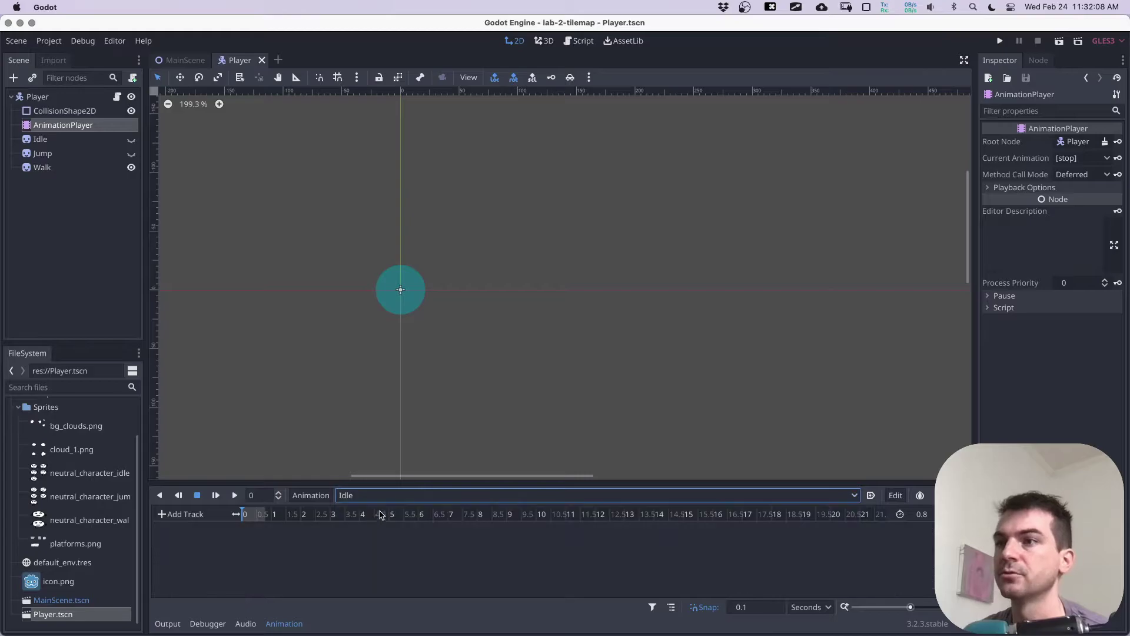
Step: Load neutral_character_idle.png from the Sprites folder as the texture of the Idle sprite
click(61, 140)
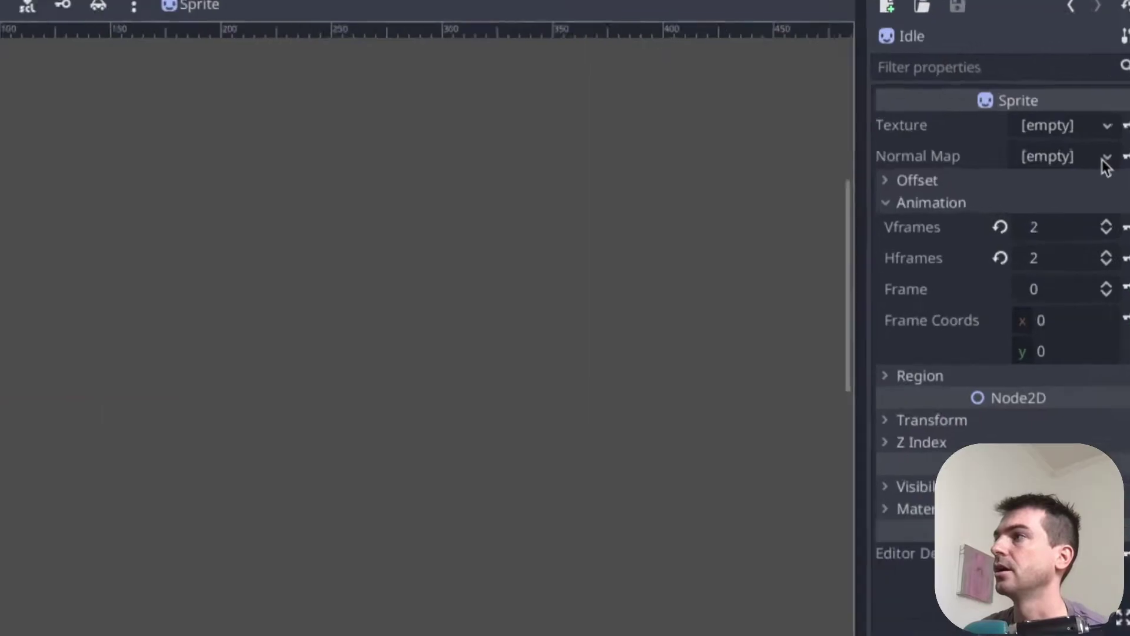
click(1065, 110)
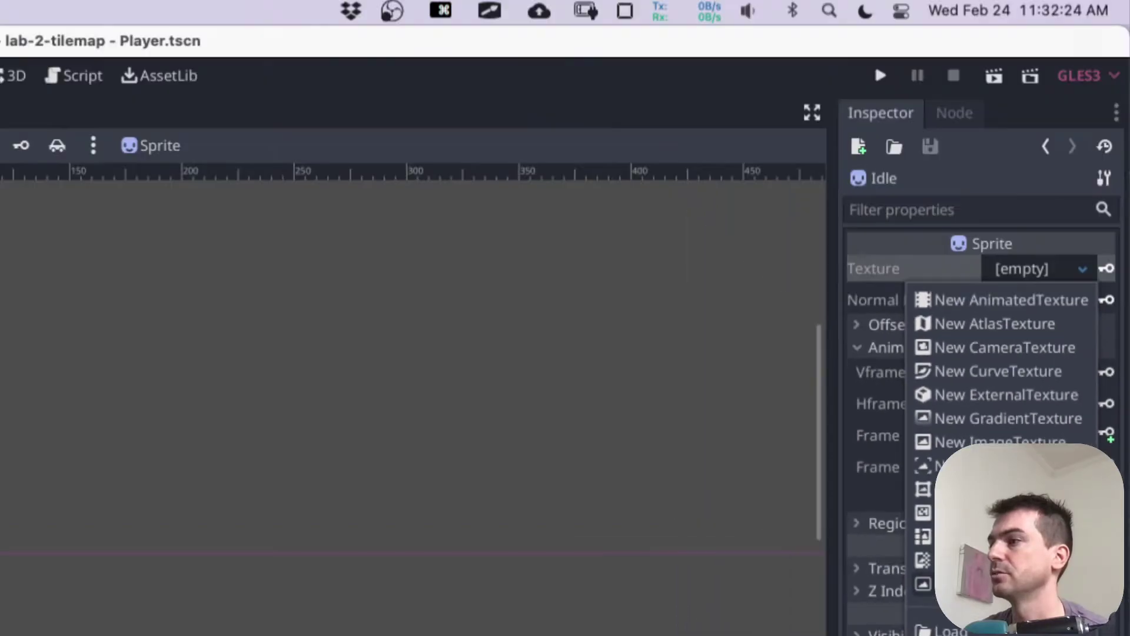
click(1024, 500)
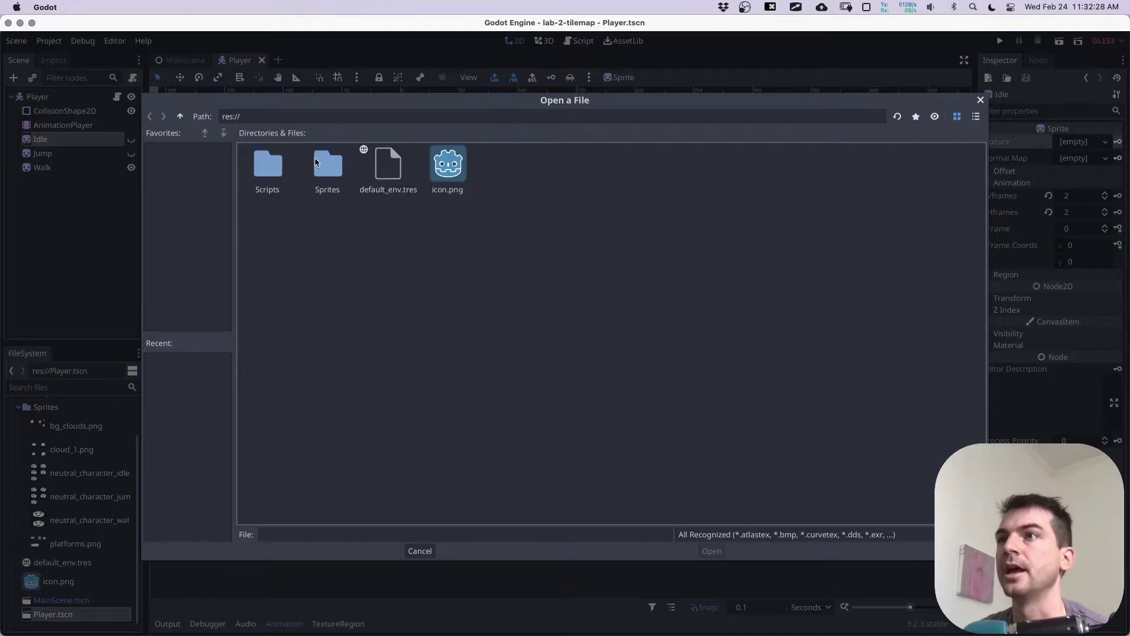
double_click(328, 174)
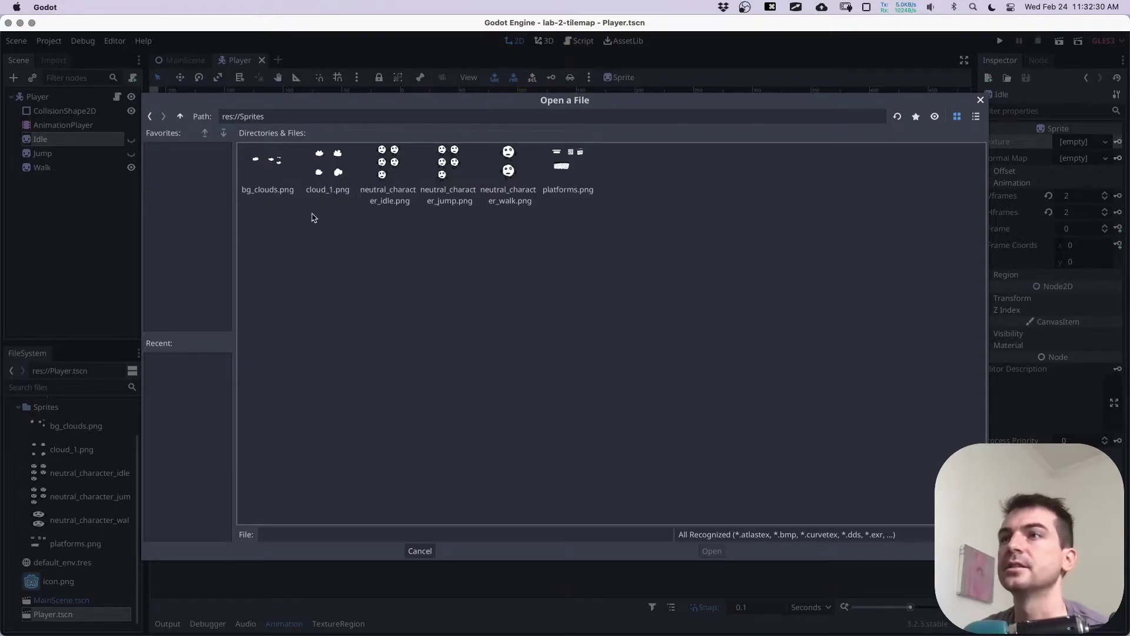
click(383, 169)
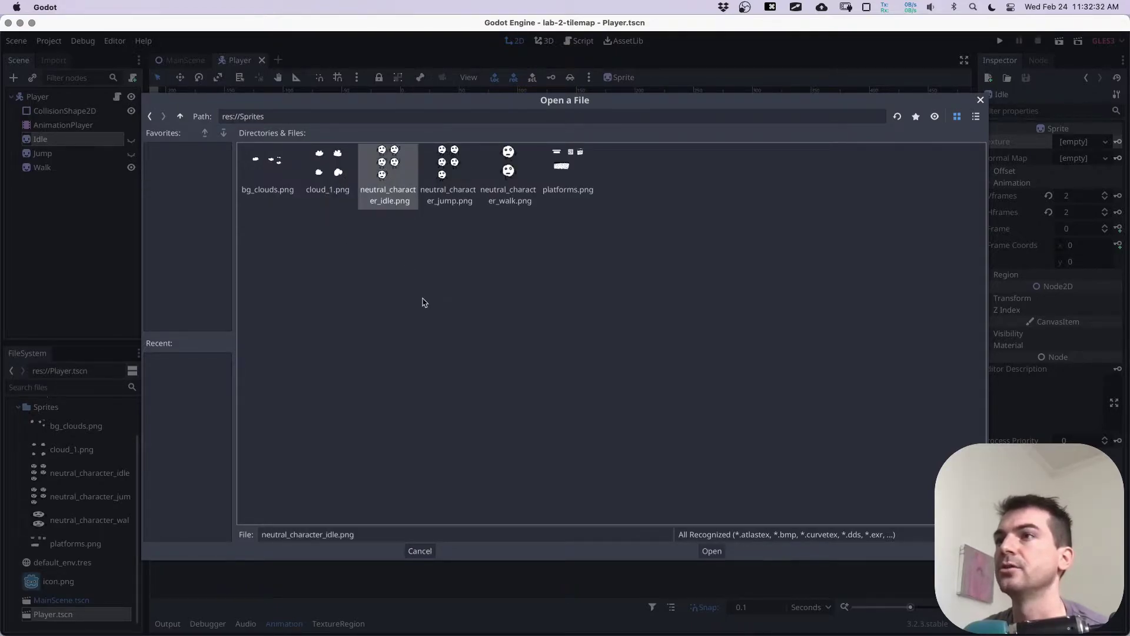
click(712, 554)
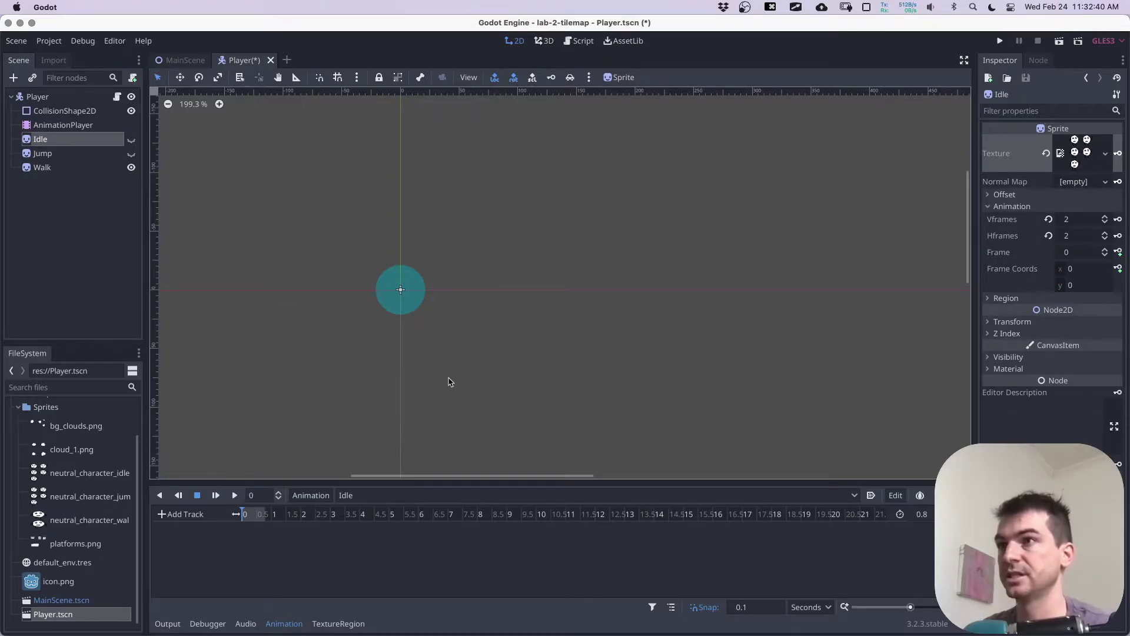
Step: Make the Idle sprite visible and set its animation grid to 3 Vframes and 2 Hframes
click(131, 139)
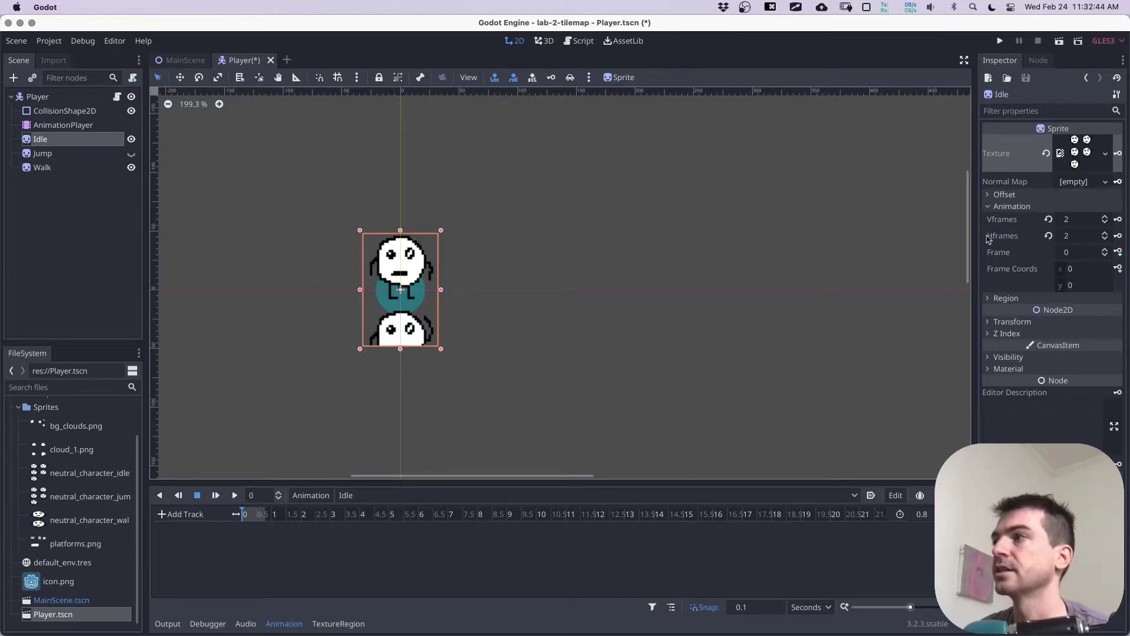
click(1105, 233)
click(1105, 239)
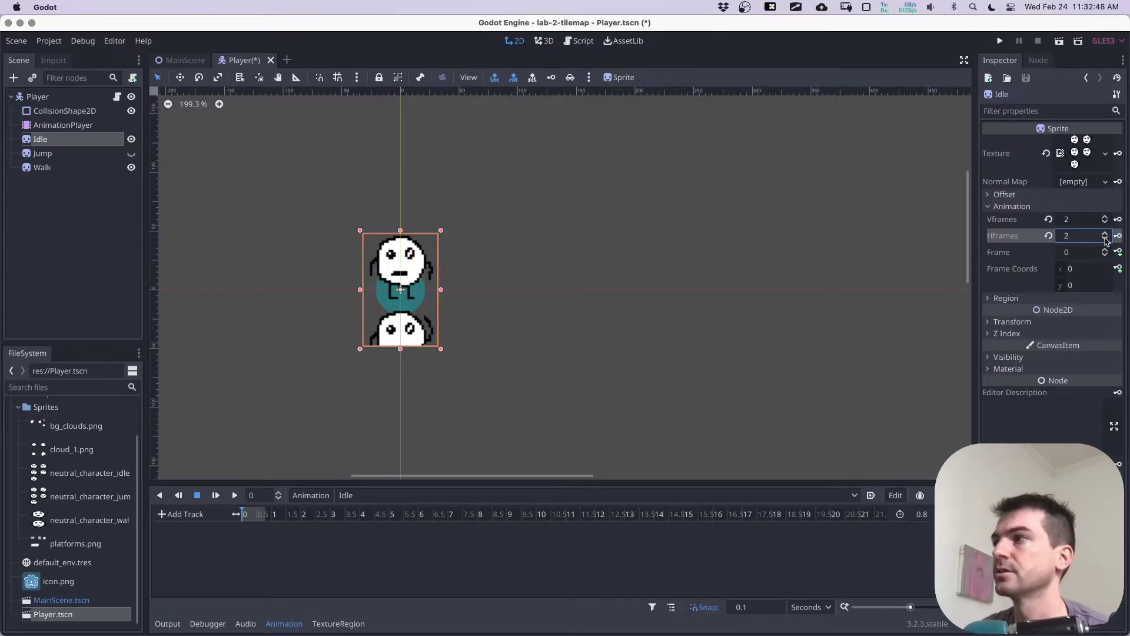
click(1105, 217)
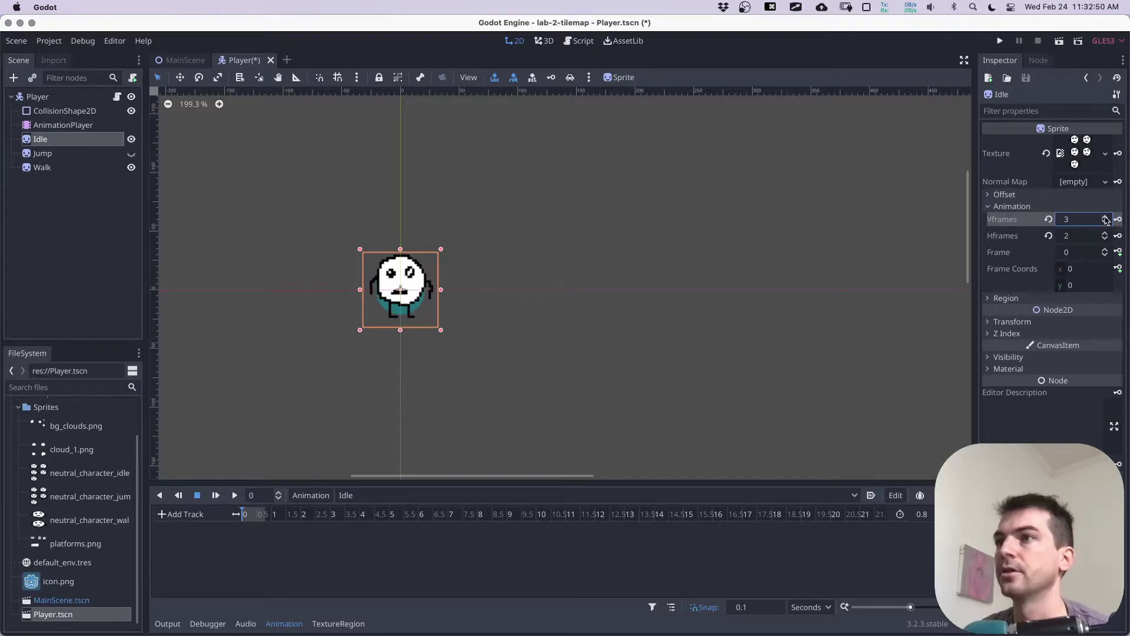
Step: Move CollisionShape2D below the Walk node and enlarge its circle over the character to a scale of about 2.12, offset to about 0.4, -3.2
scroll(378, 311, up, 3)
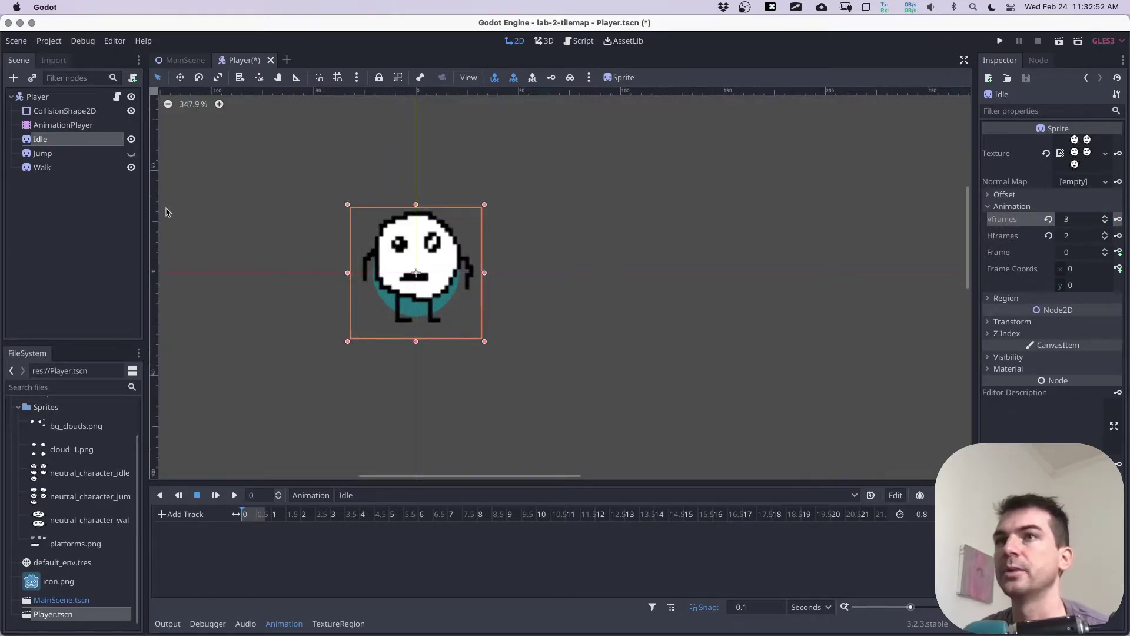
scroll(309, 236, up, 1)
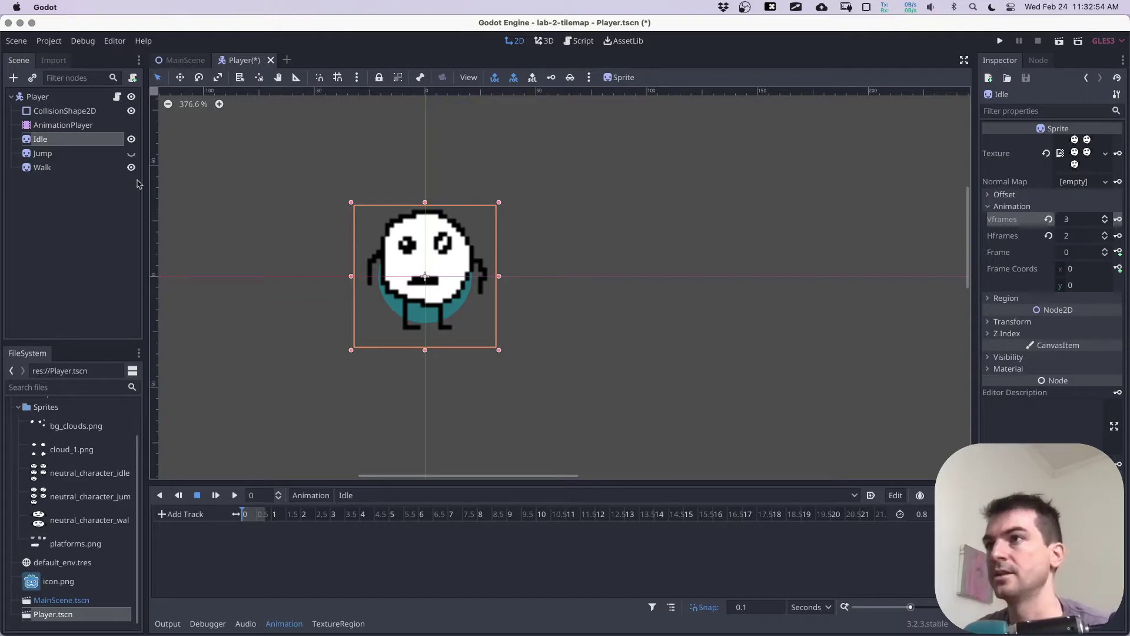
drag(58, 112, 52, 174)
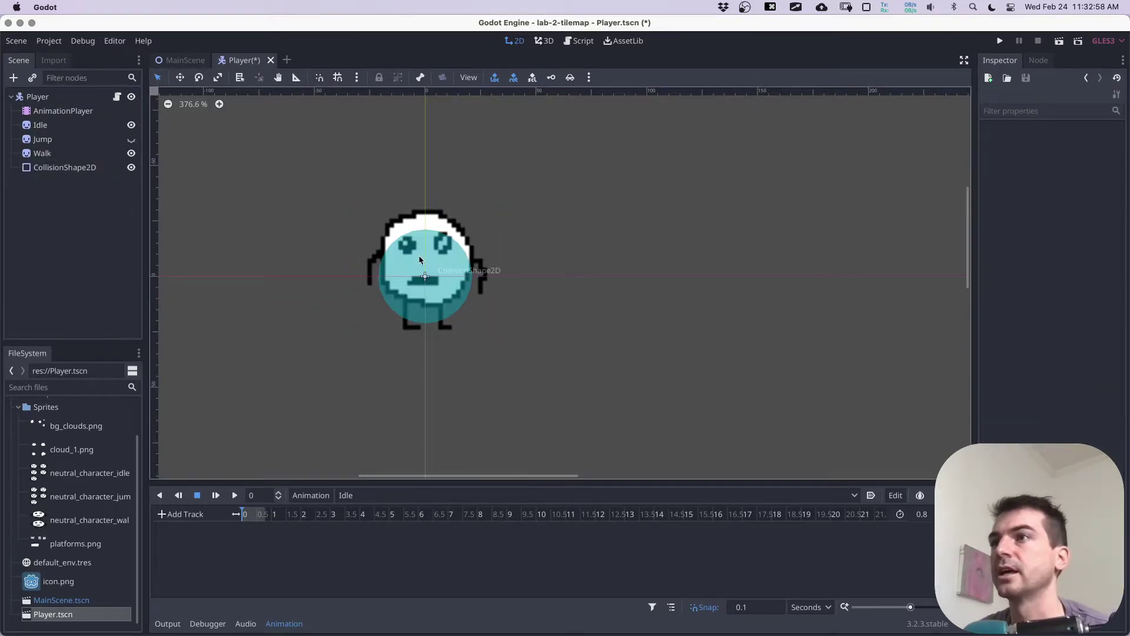
click(438, 262)
mouse_move(493, 279)
mouse_down()
mouse_move(458, 294)
mouse_move(487, 273)
mouse_up()
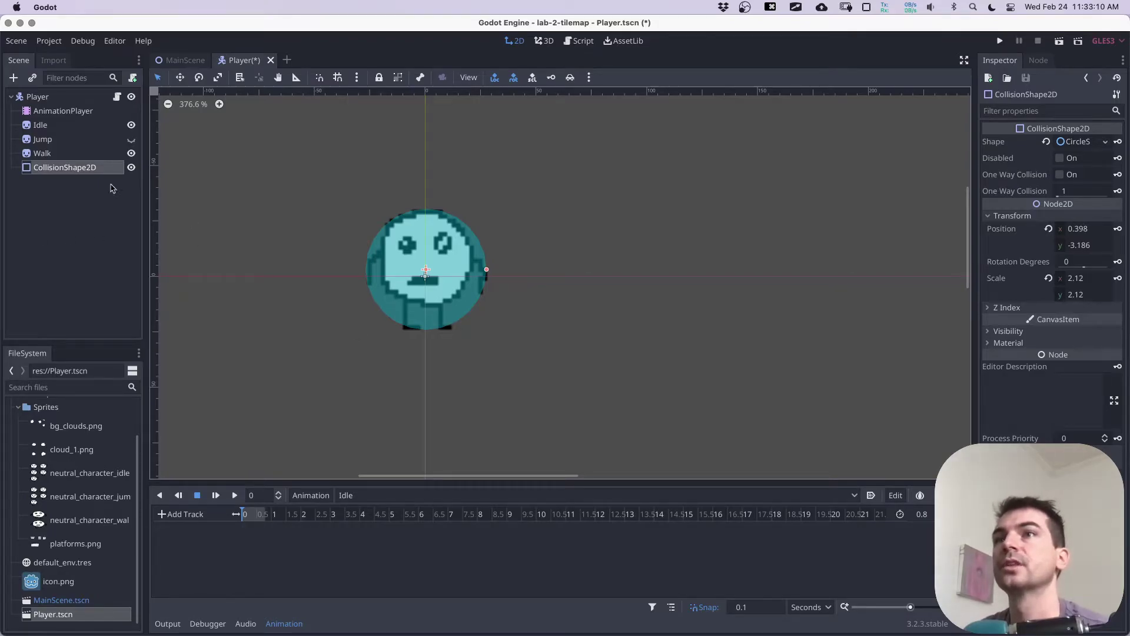
Step: Make the Jump sprite visible and load neutral_character_jump.png from the Sprites folder as its texture
click(59, 141)
click(132, 139)
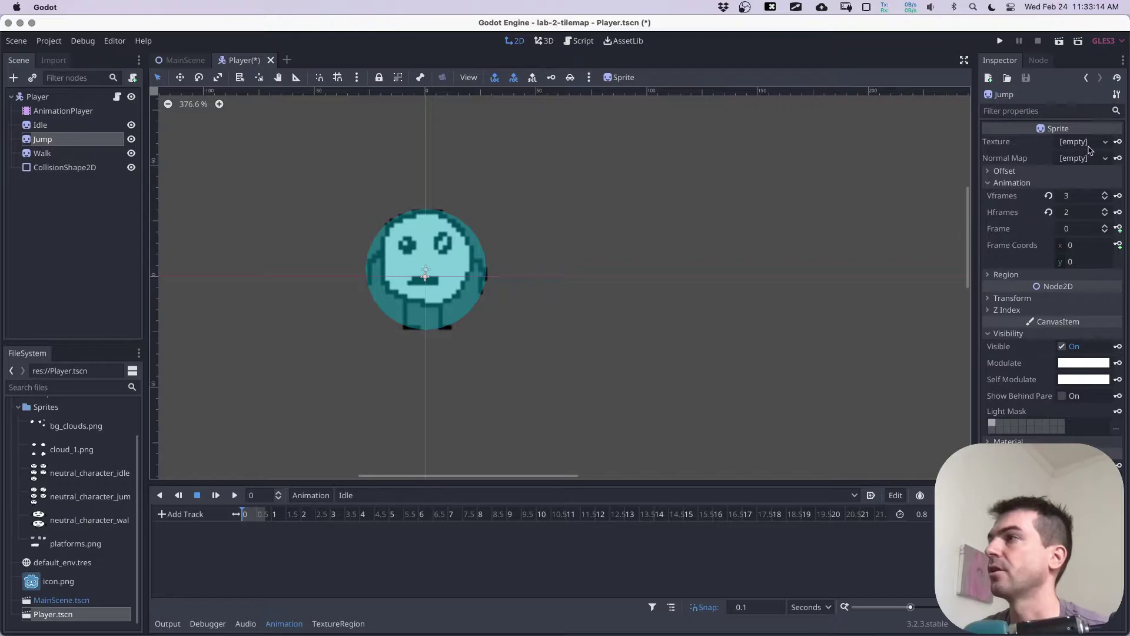
click(1107, 145)
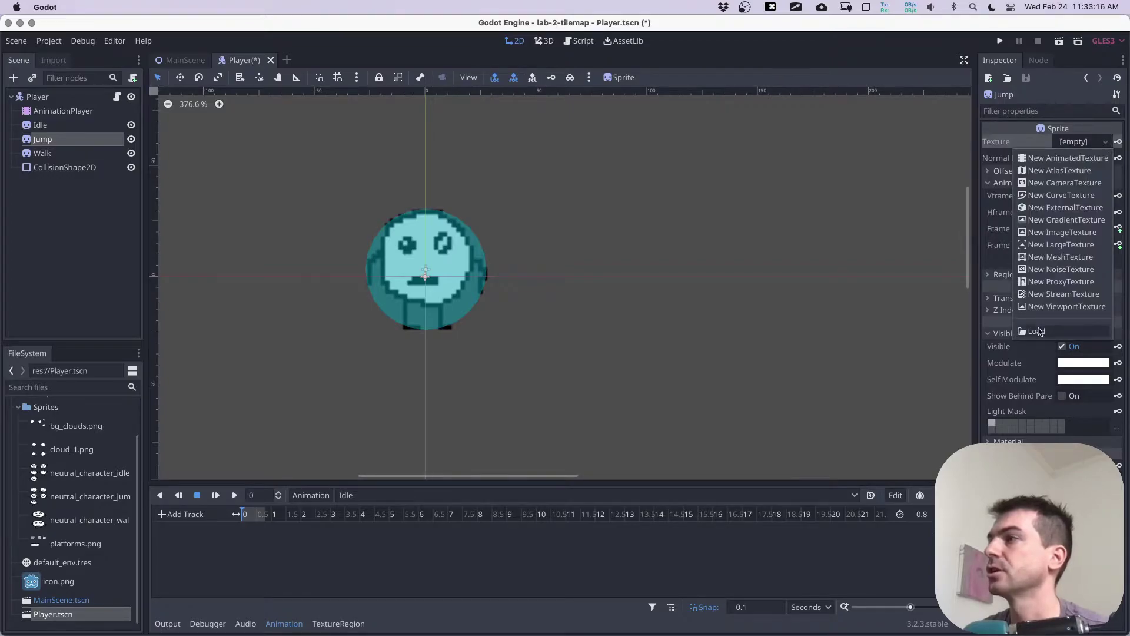
click(1039, 329)
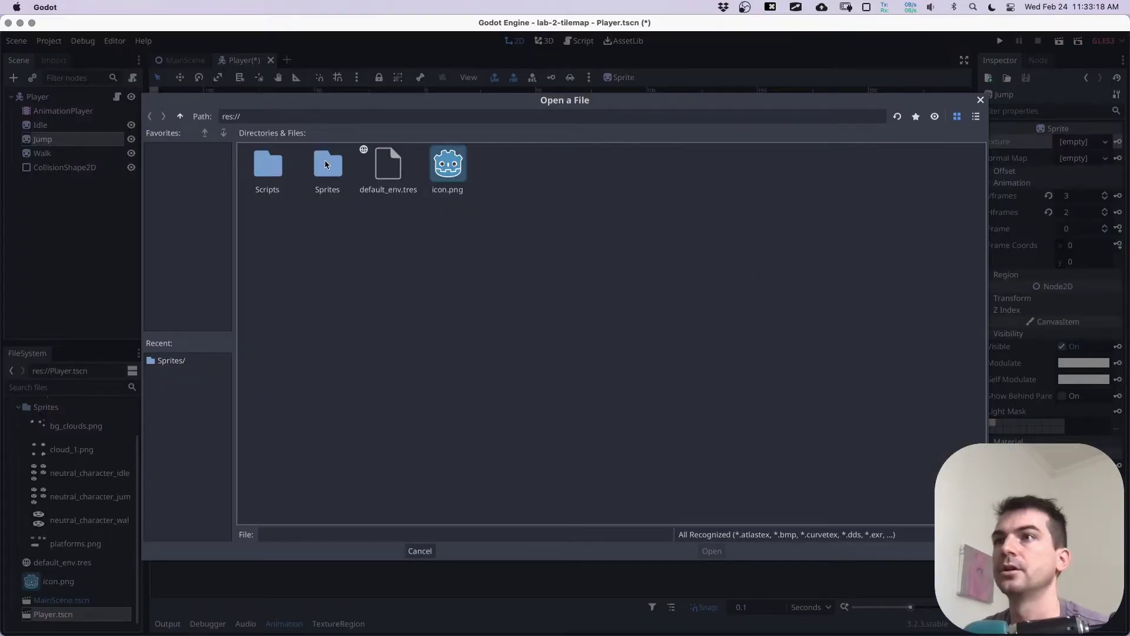
double_click(327, 165)
click(449, 171)
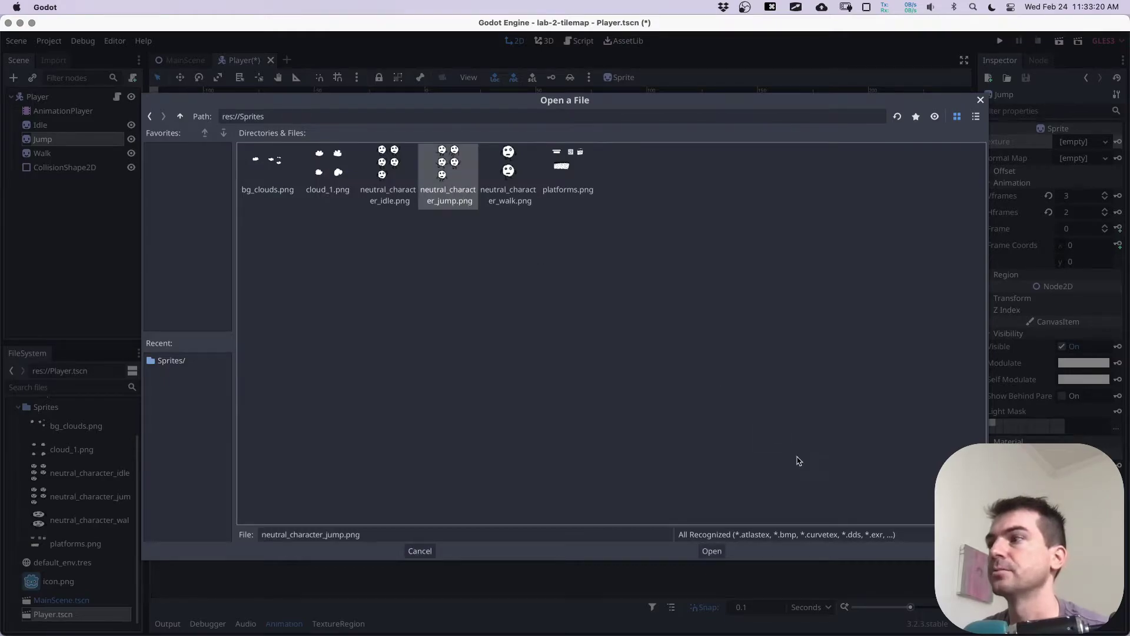
click(714, 552)
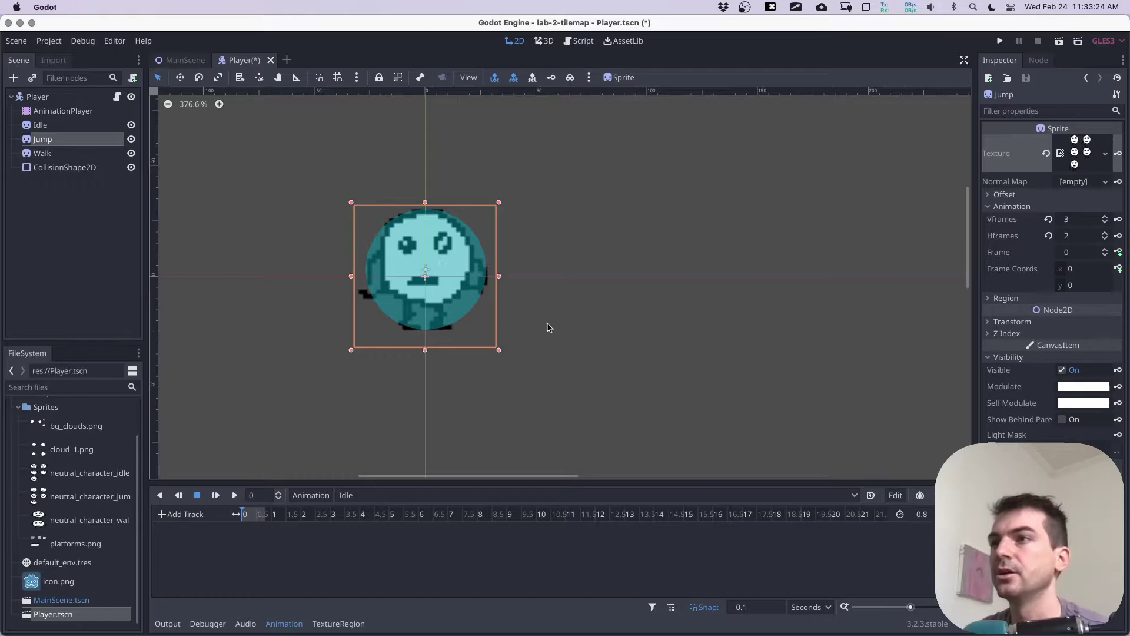
click(534, 308)
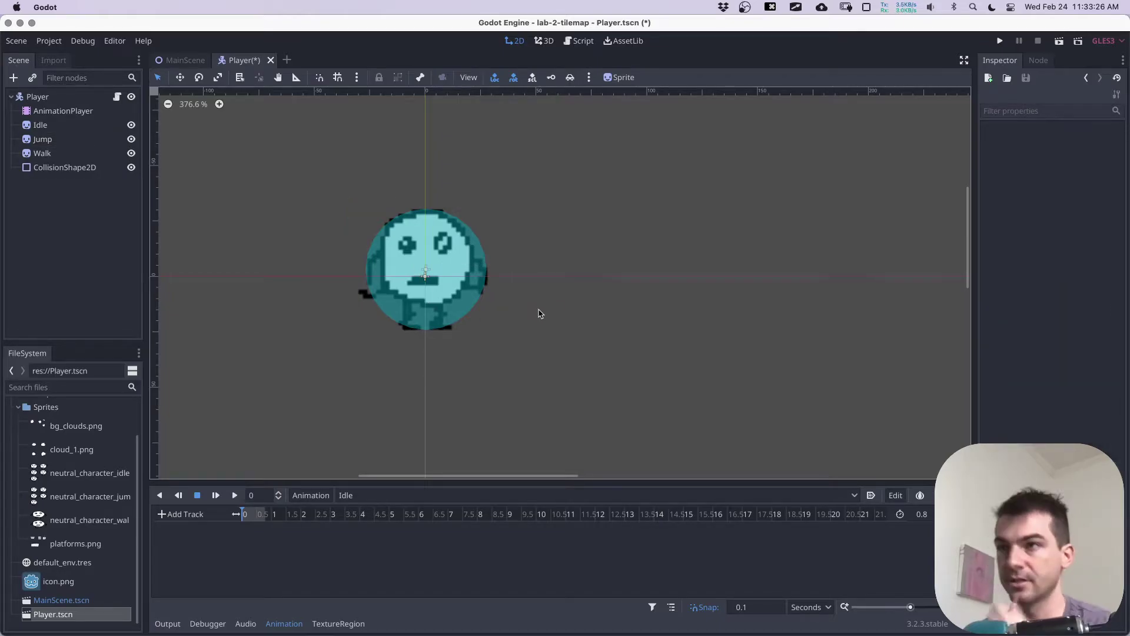
Step: Load neutral_character_walk.png from the Sprites folder as the Walk sprite's texture and set its Hframes to 1
click(59, 165)
click(59, 154)
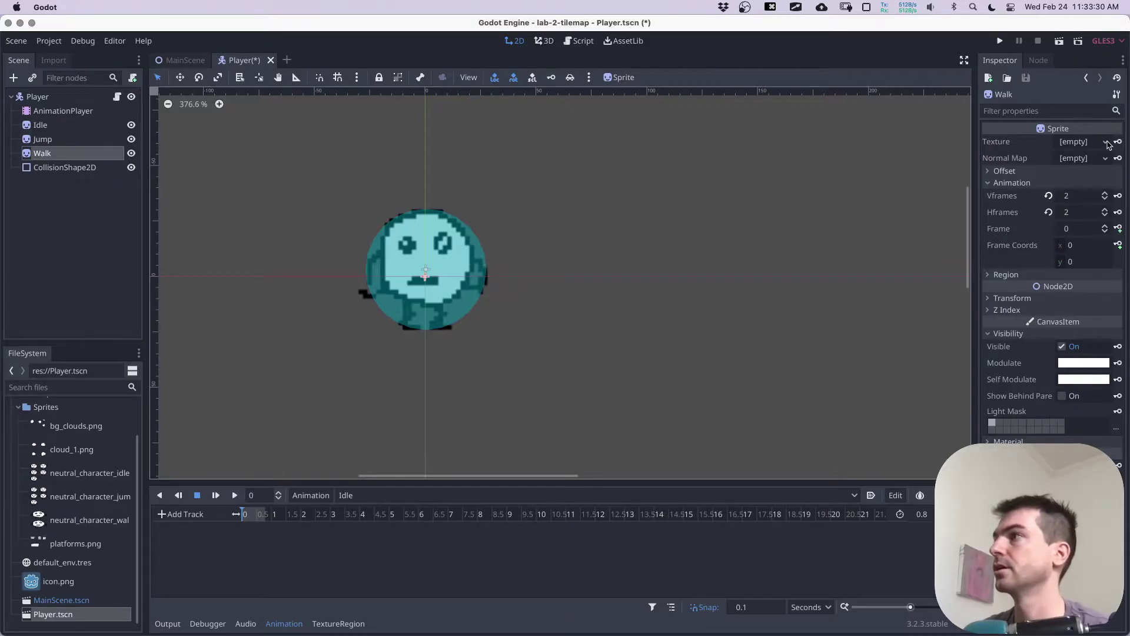
click(1107, 143)
click(1039, 333)
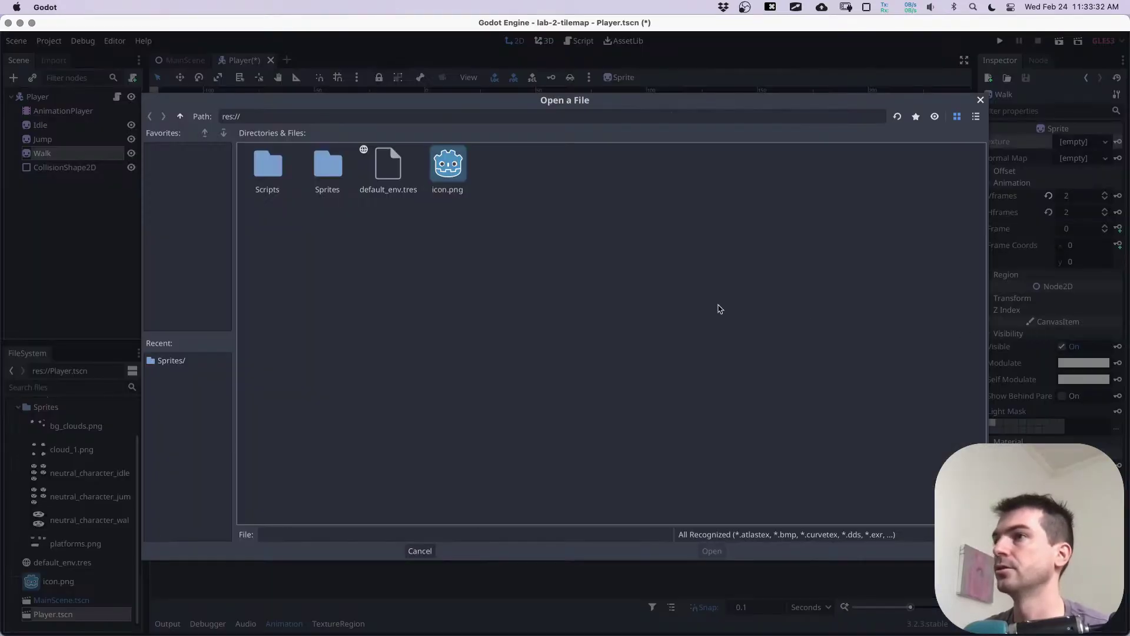
double_click(331, 177)
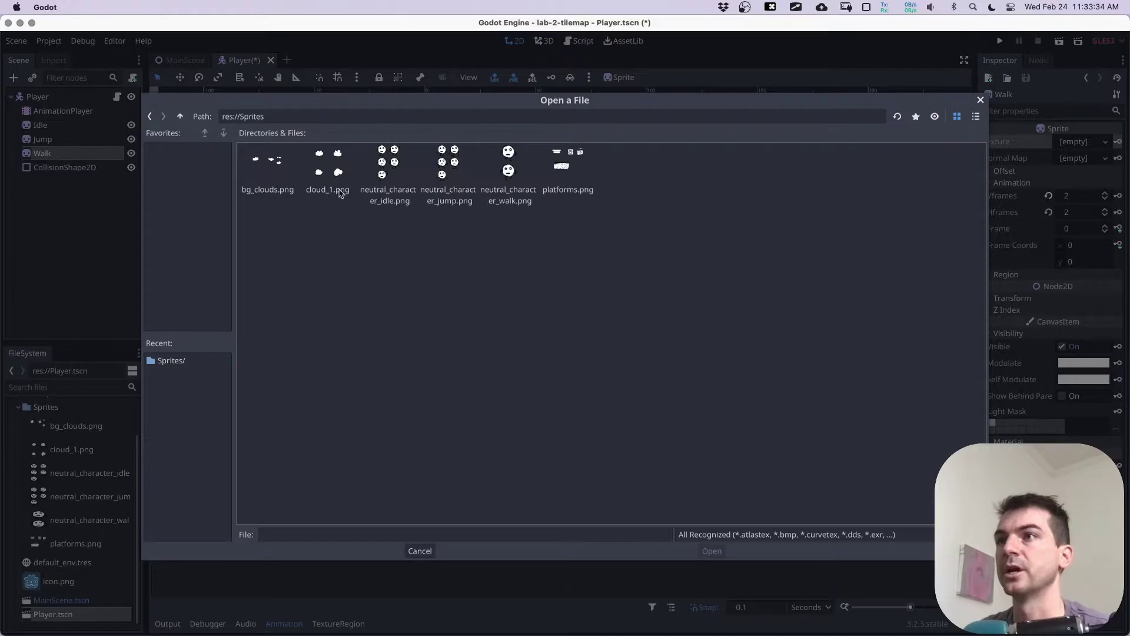
click(516, 164)
click(712, 550)
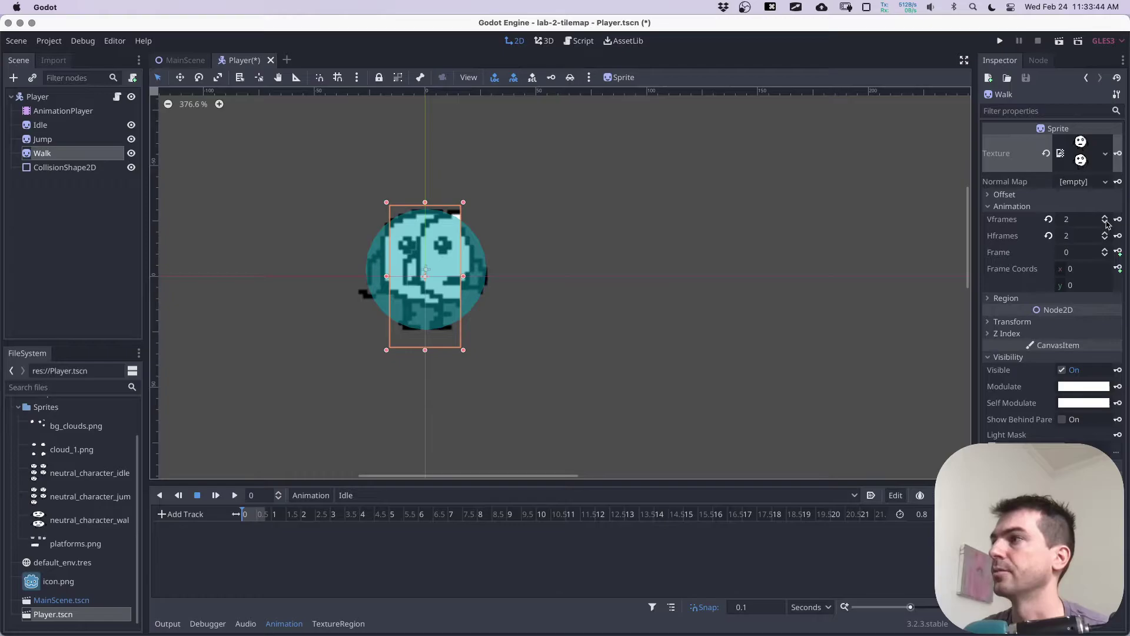
click(1105, 239)
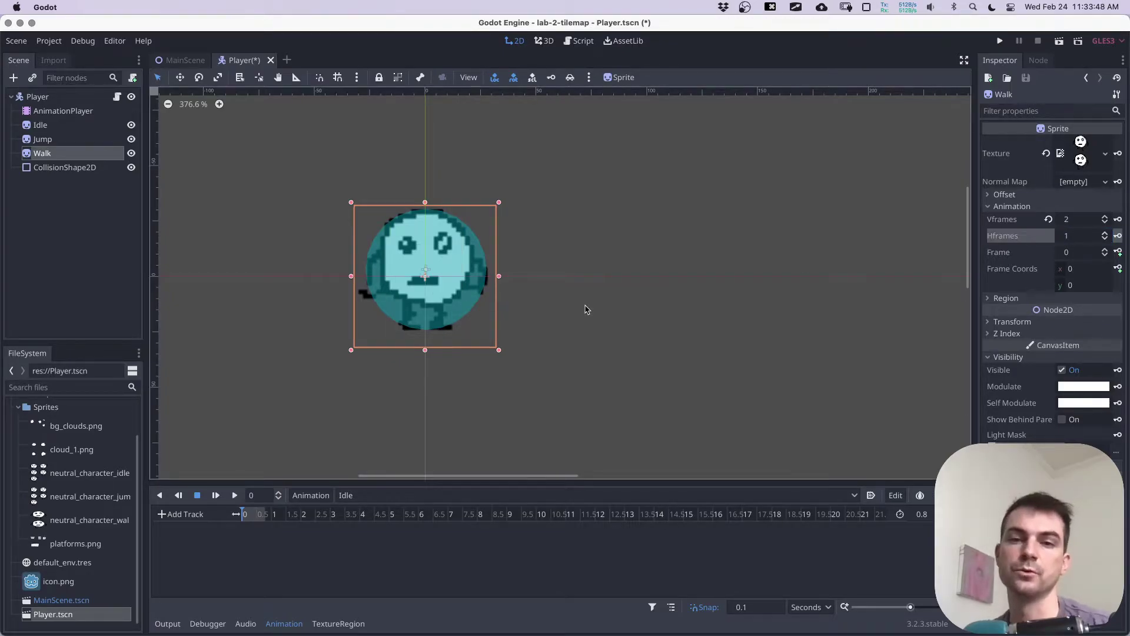
click(598, 268)
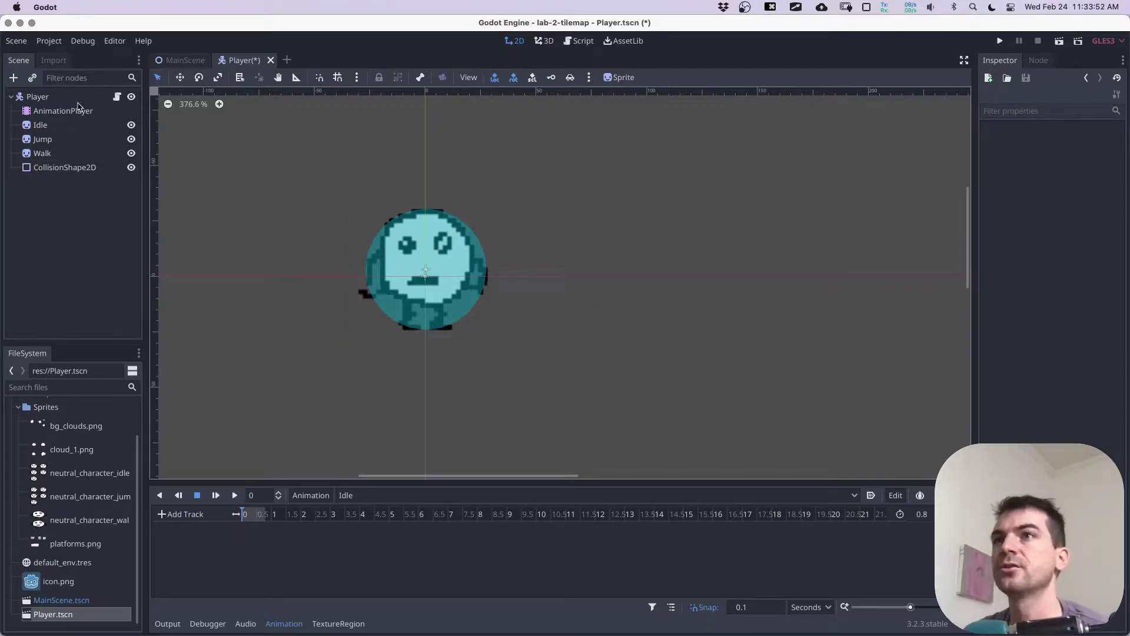
Step: Switch the AnimationPlayer to the Jump animation and show its tracks
click(79, 110)
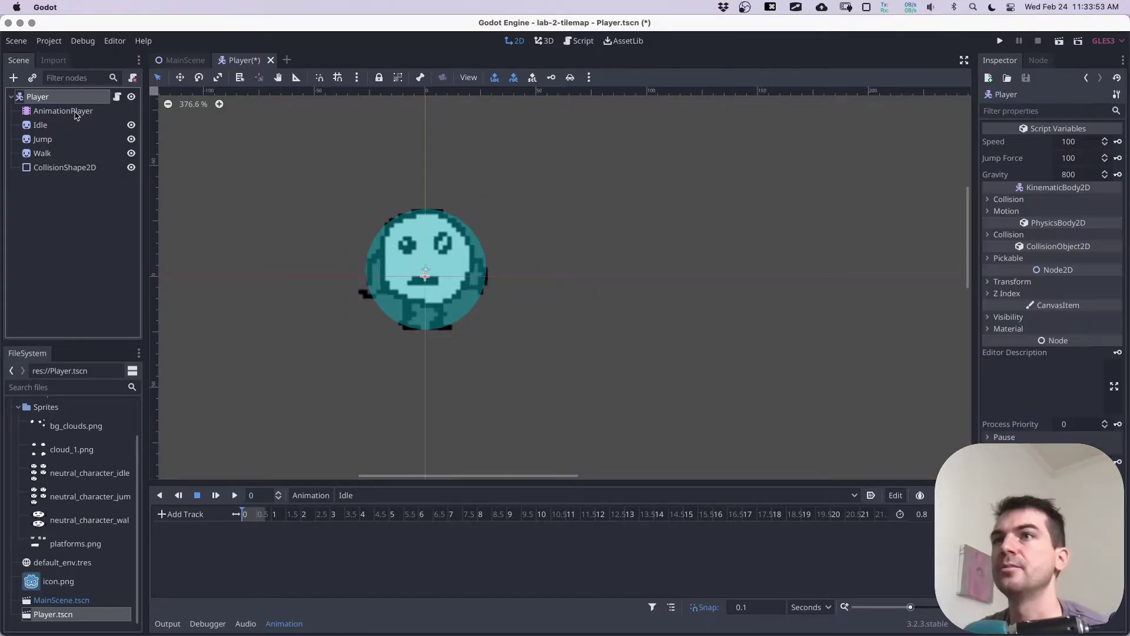
click(347, 496)
click(358, 525)
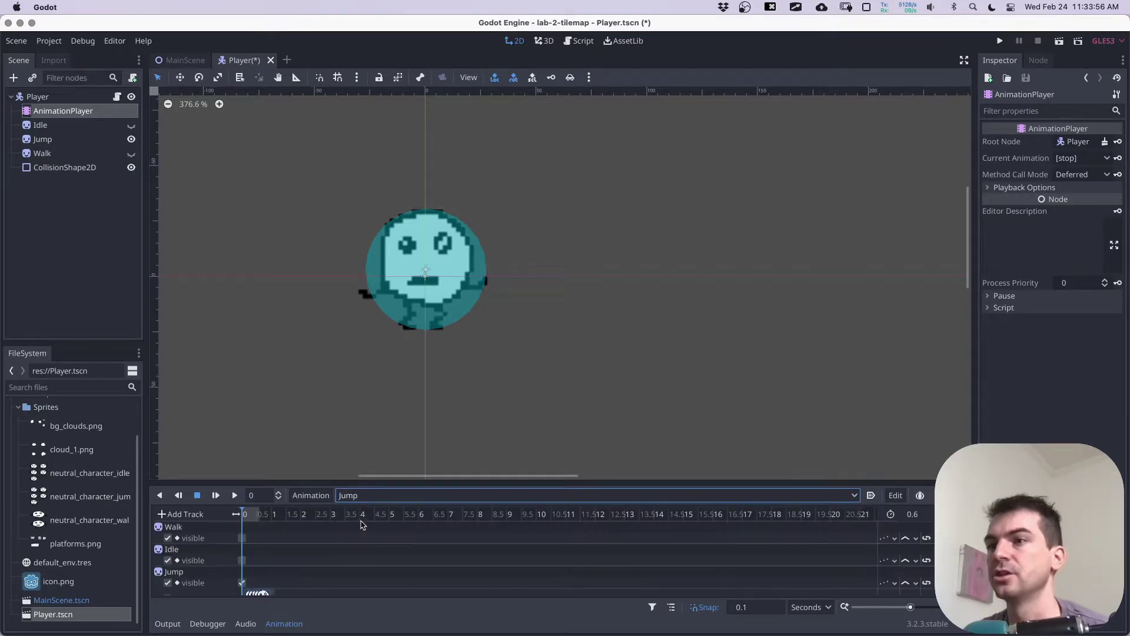
Step: Enlarge the animation timeline to spread out the Jump keyframes and play the Jump animation through
drag(478, 482, 488, 414)
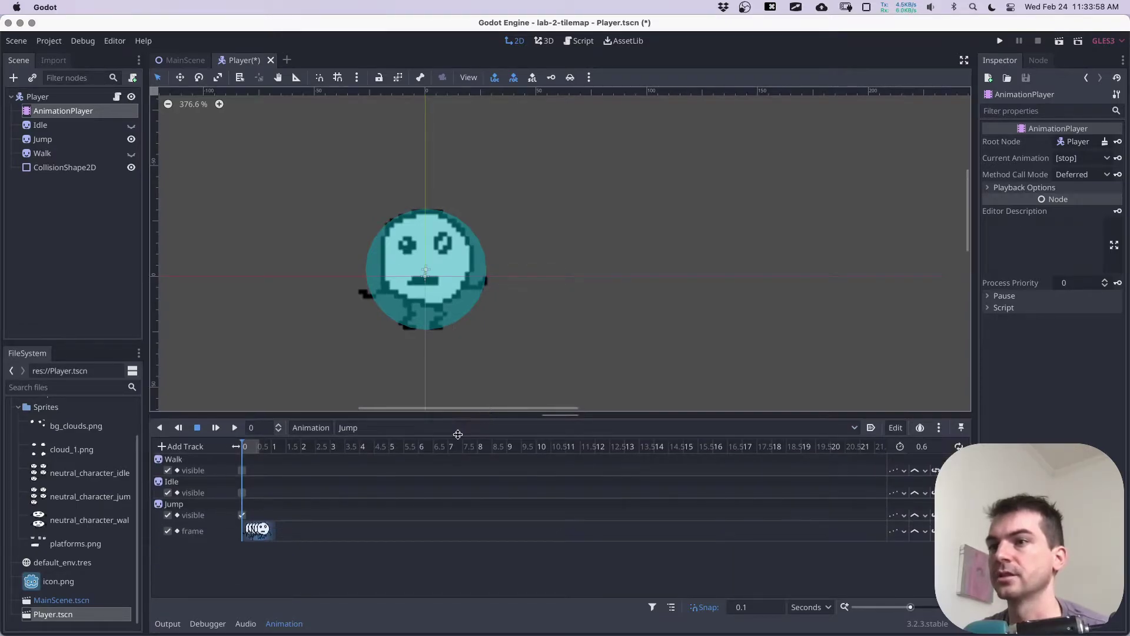
drag(911, 607, 932, 607)
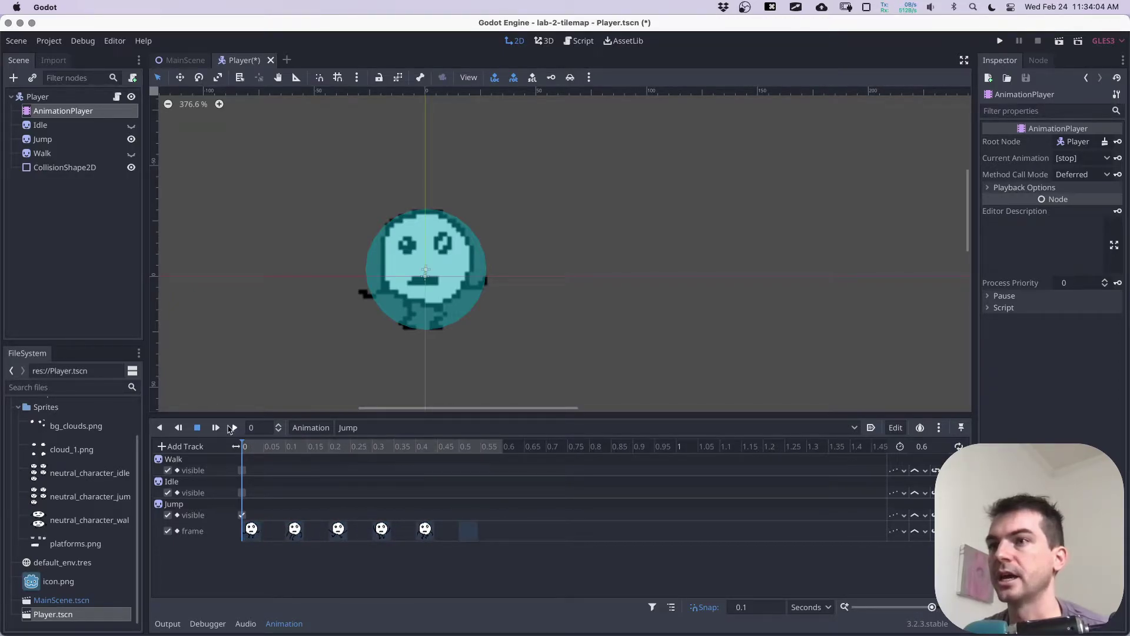
click(235, 428)
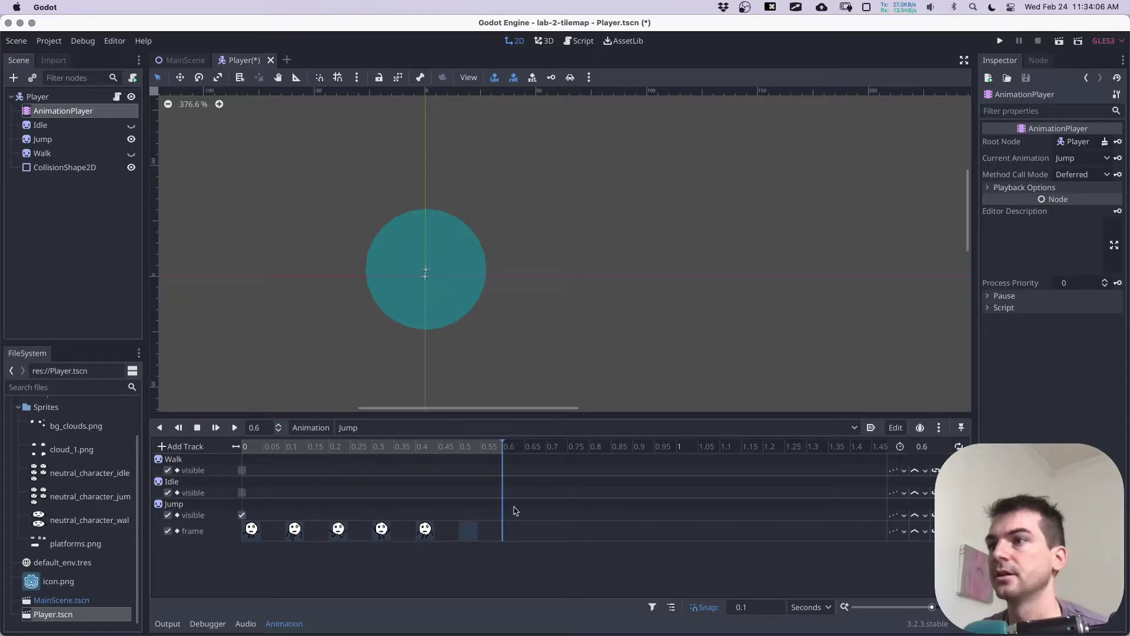
Step: Set the Jump animation's length to 0.5 seconds, enable its looping and save the Player scene
click(471, 450)
click(936, 446)
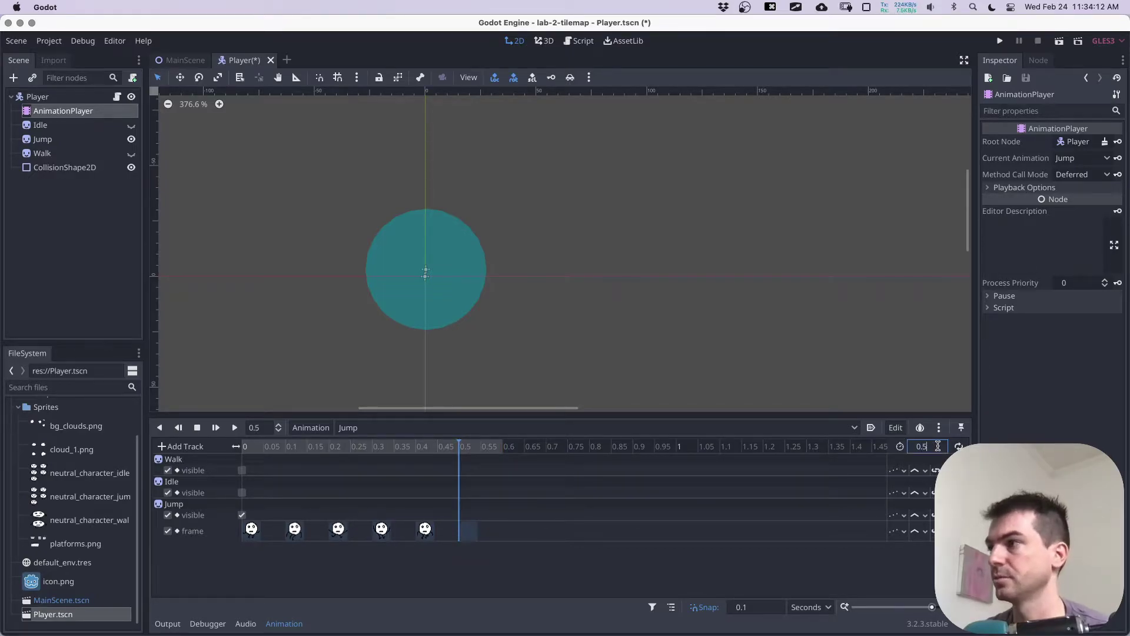
key(Return)
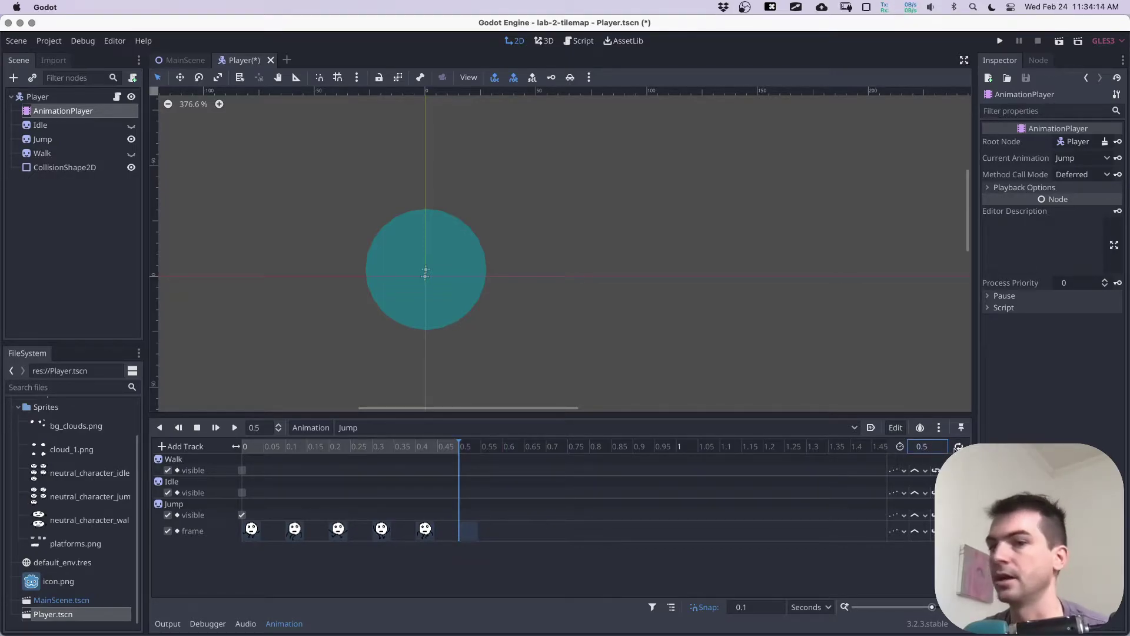
click(959, 447)
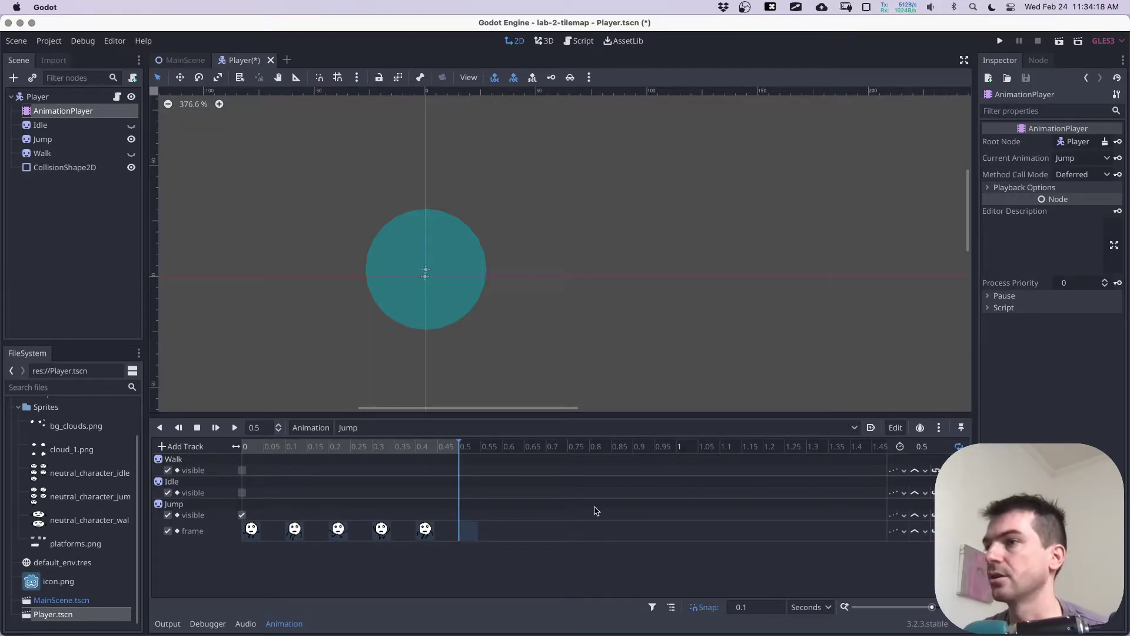
key(super+s)
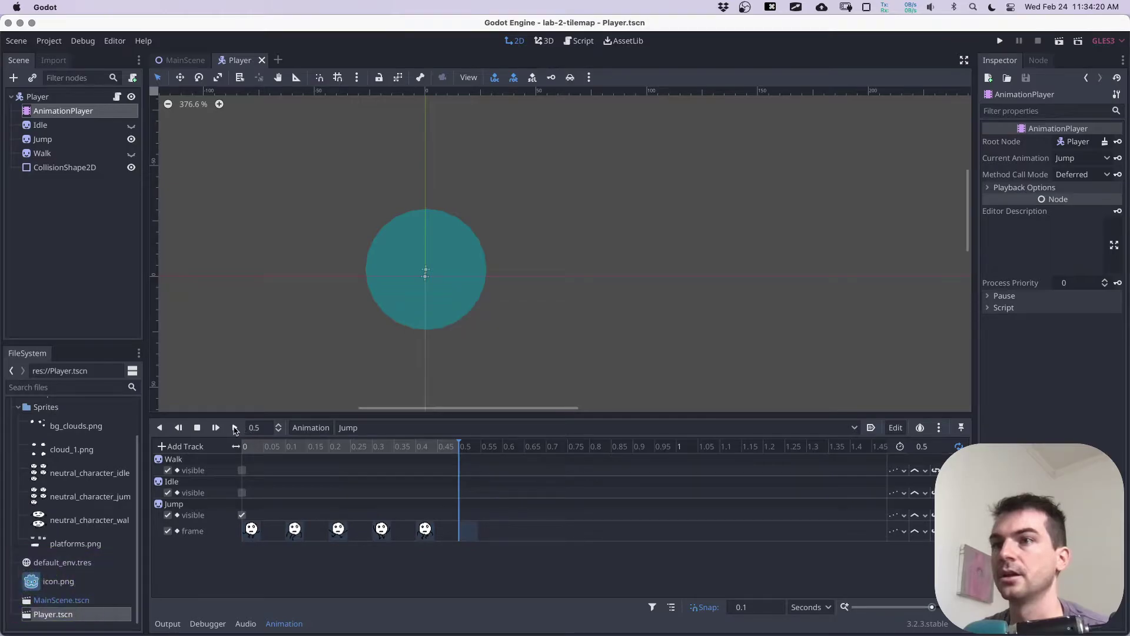
Step: Preview the looping Jump animation, stop the playback and save the scene
click(234, 427)
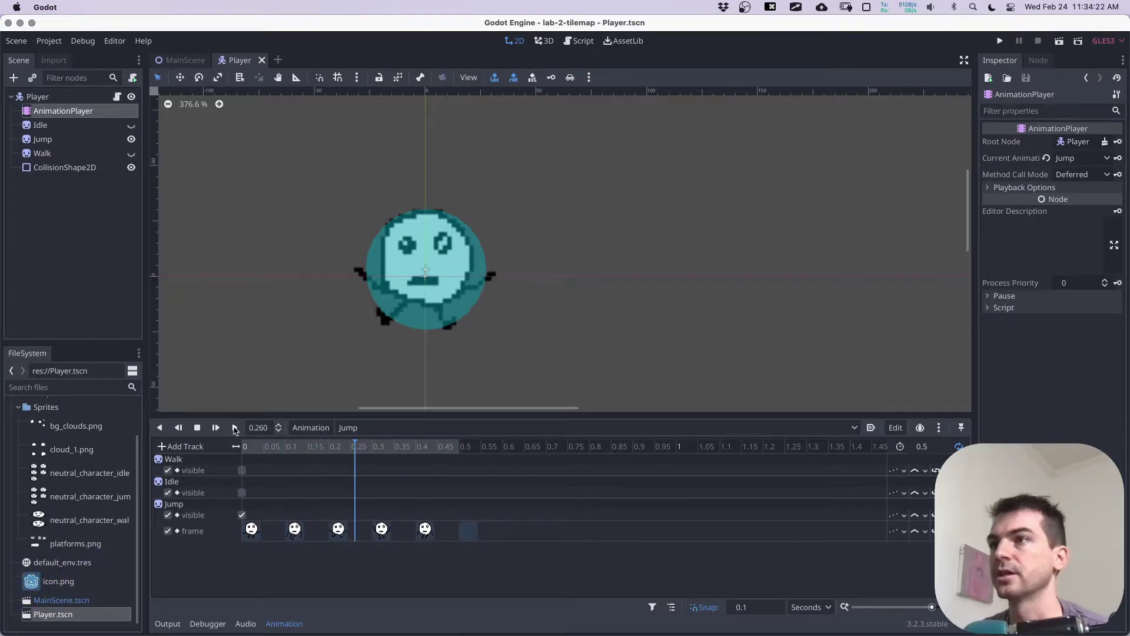
click(199, 429)
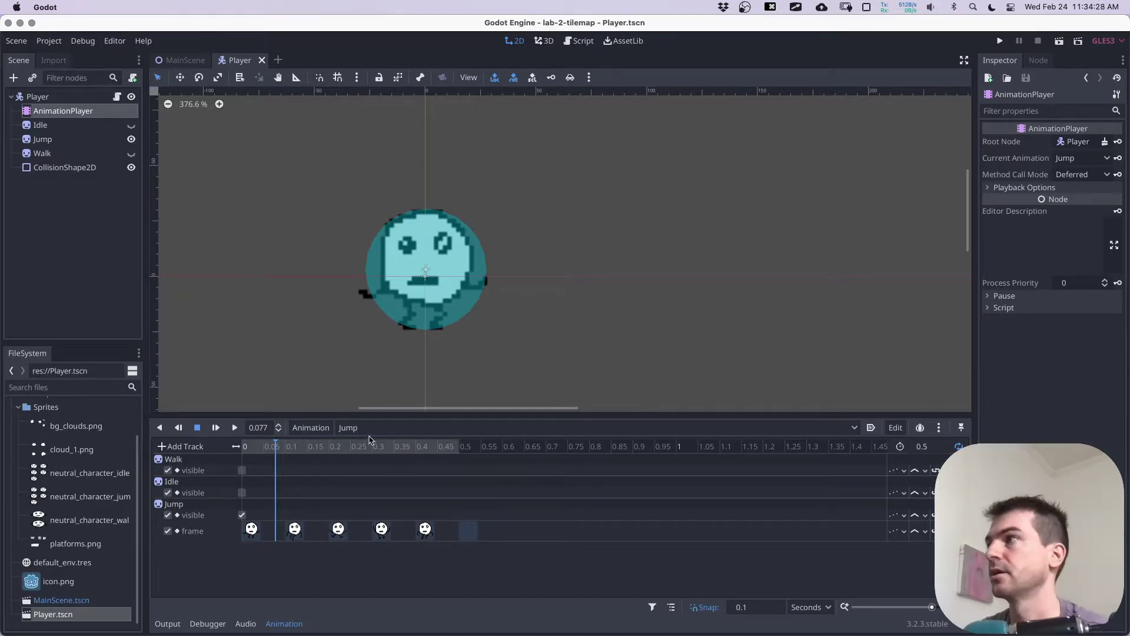
key(super+s)
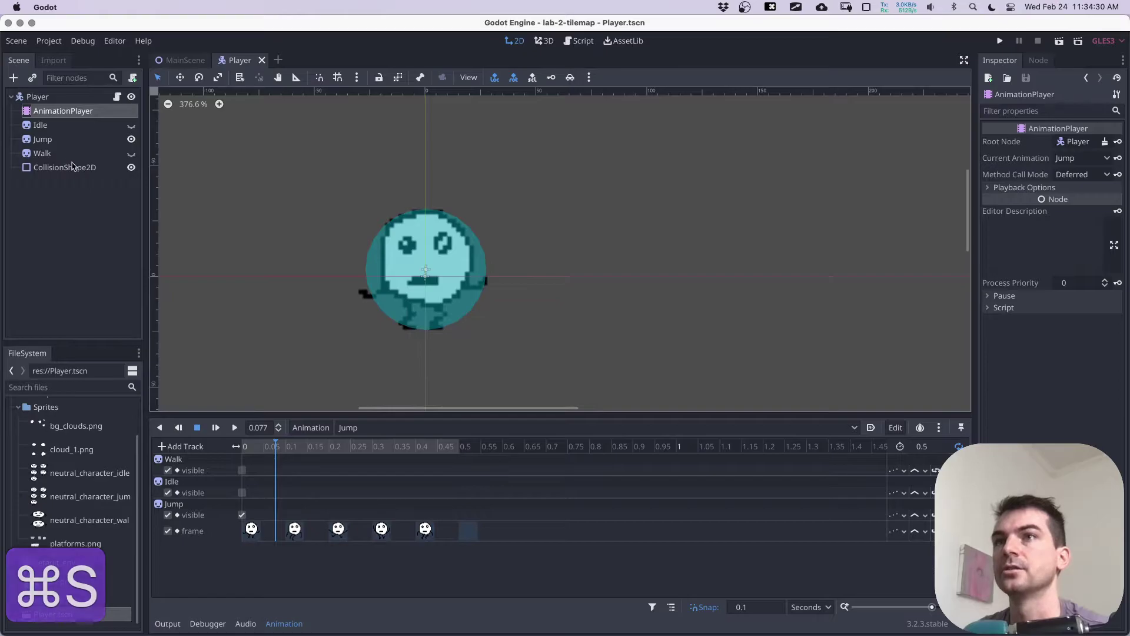
Step: Switch to the Walk animation, check its frames on the timeline and set its length to 0.4 seconds
click(354, 428)
click(362, 469)
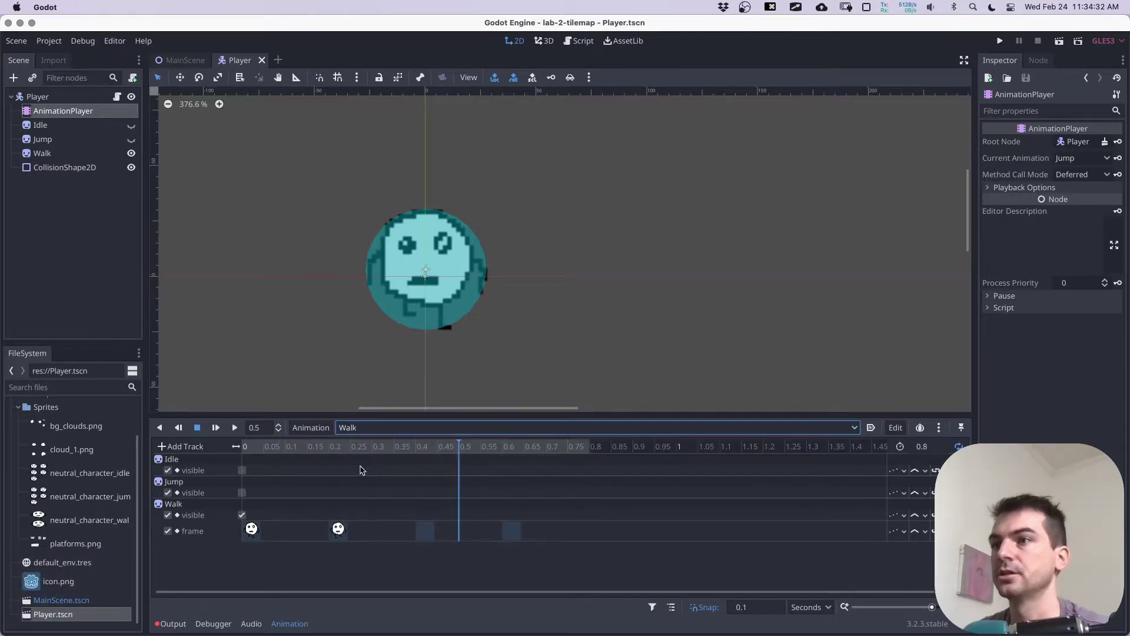
drag(455, 446, 415, 465)
drag(494, 467, 407, 468)
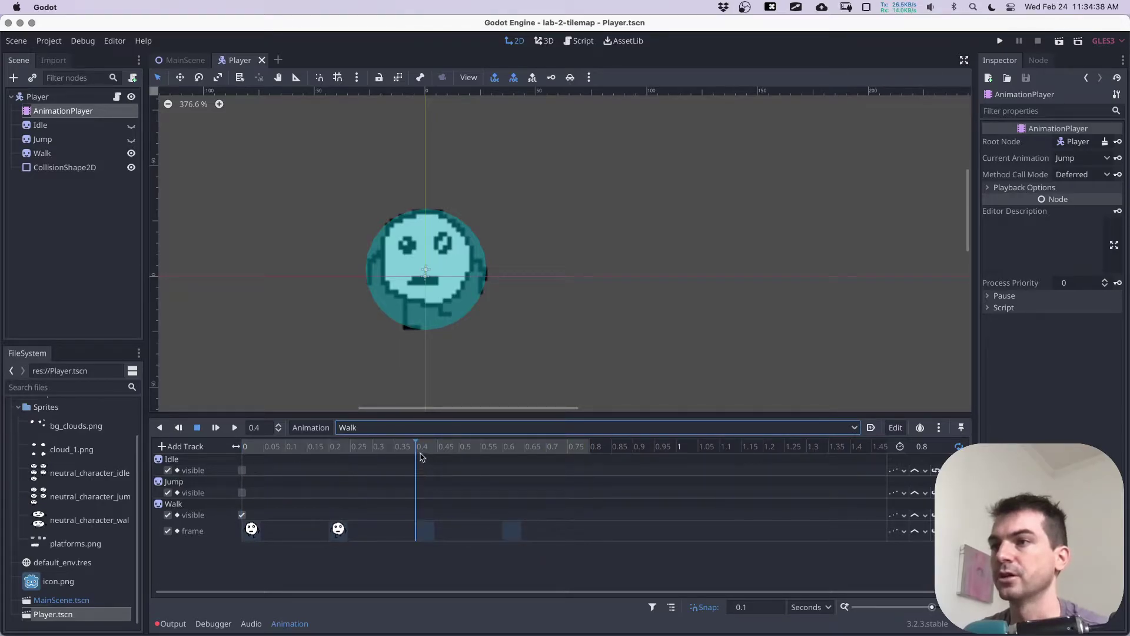
click(941, 446)
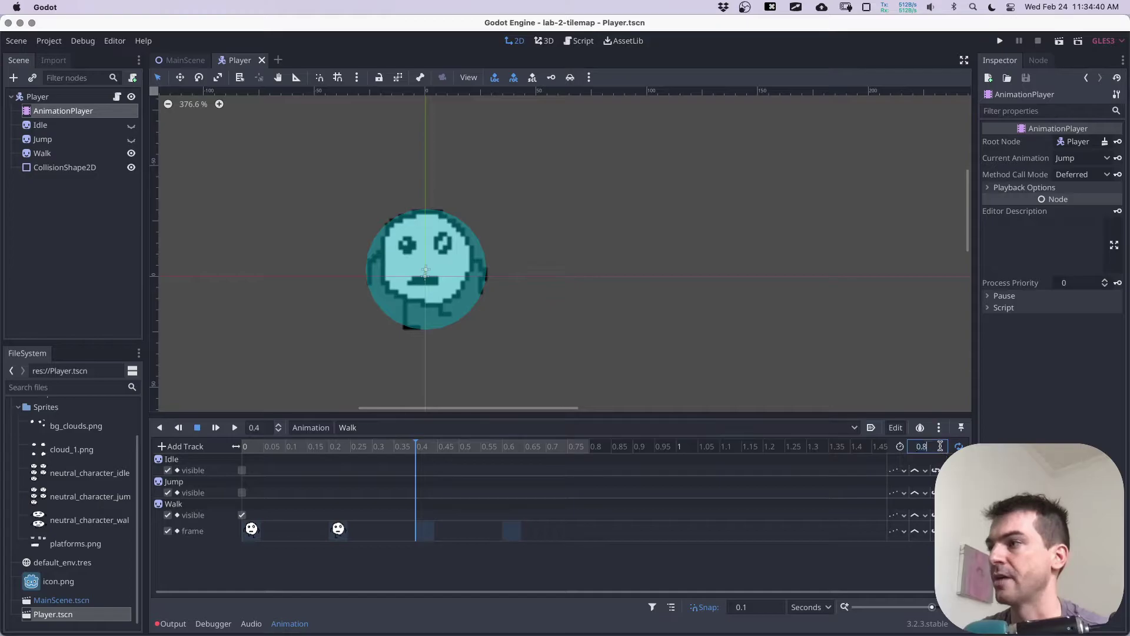
text(0.4)
key(Return)
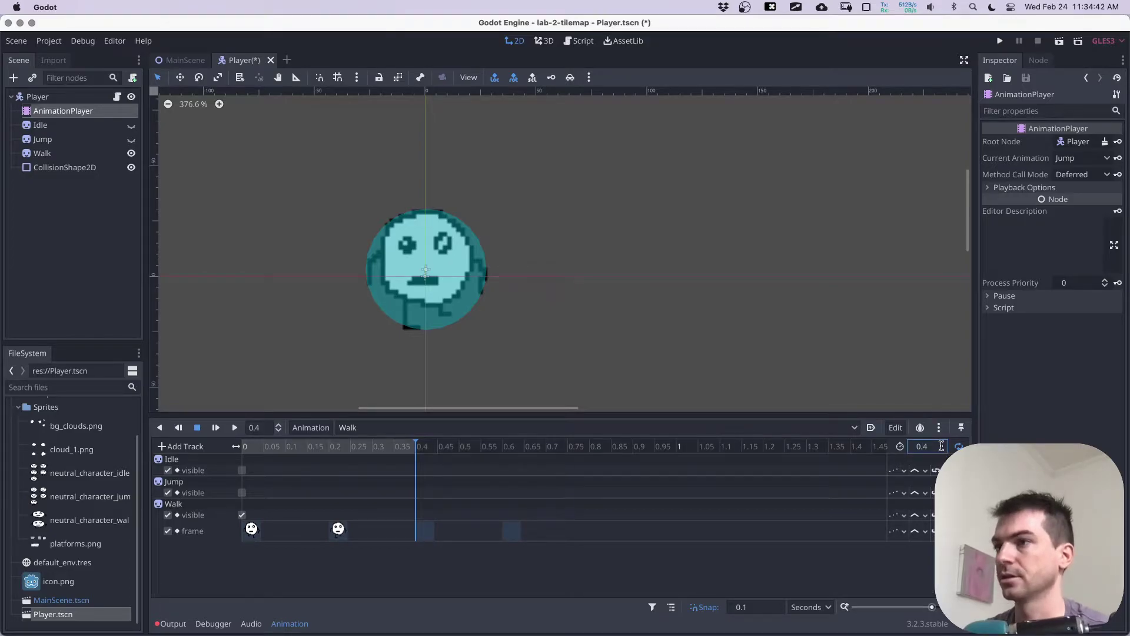
Step: Preview the Walk animation, stop the playback and save the Player scene
click(236, 428)
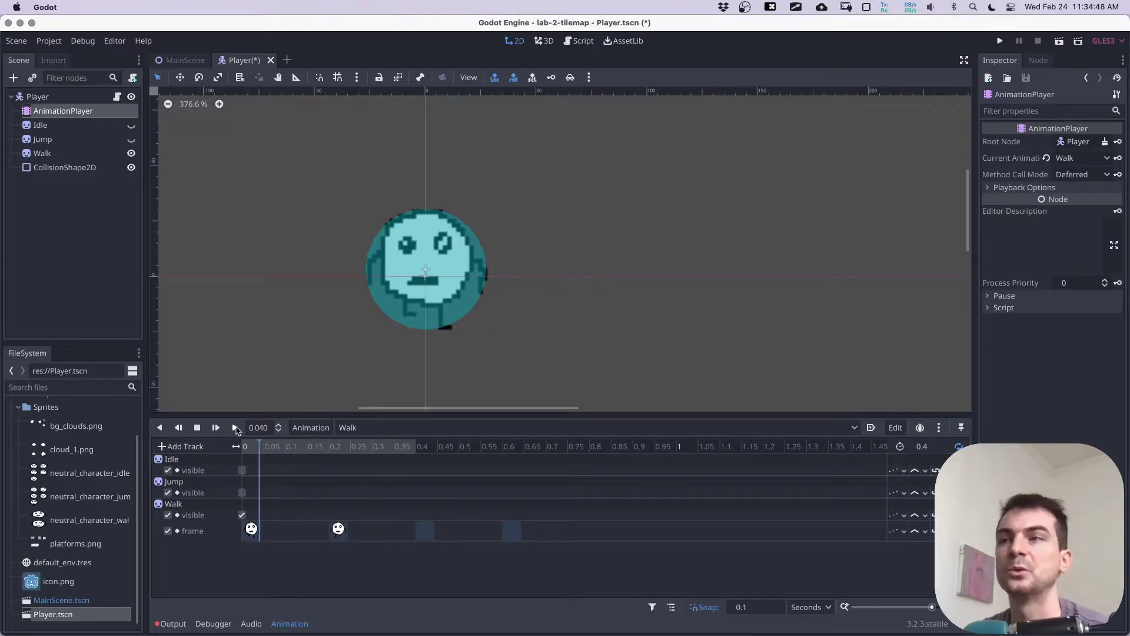
click(198, 428)
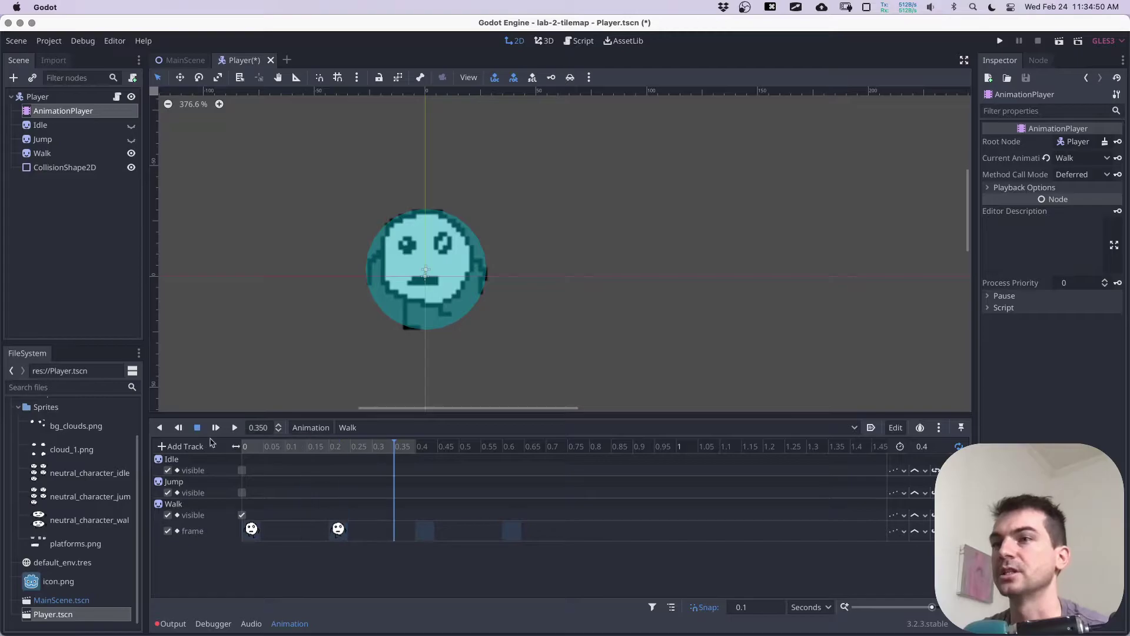
key(super+s)
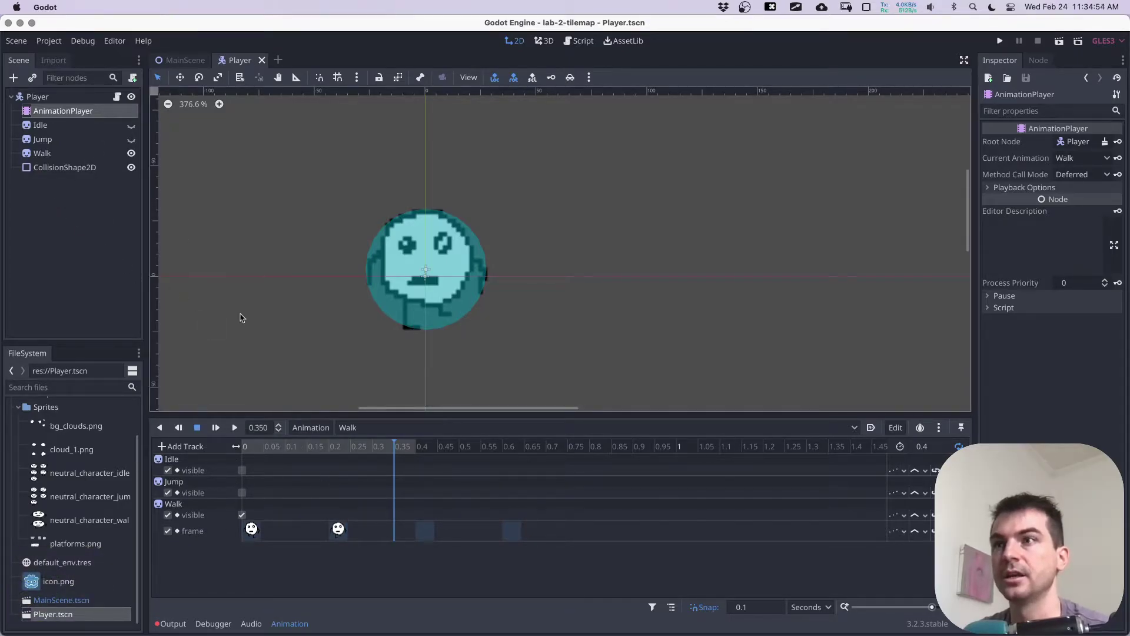
Step: Switch to the Idle animation at time 0, hide the Walk sprite and make the Idle sprite visible
click(344, 427)
click(371, 447)
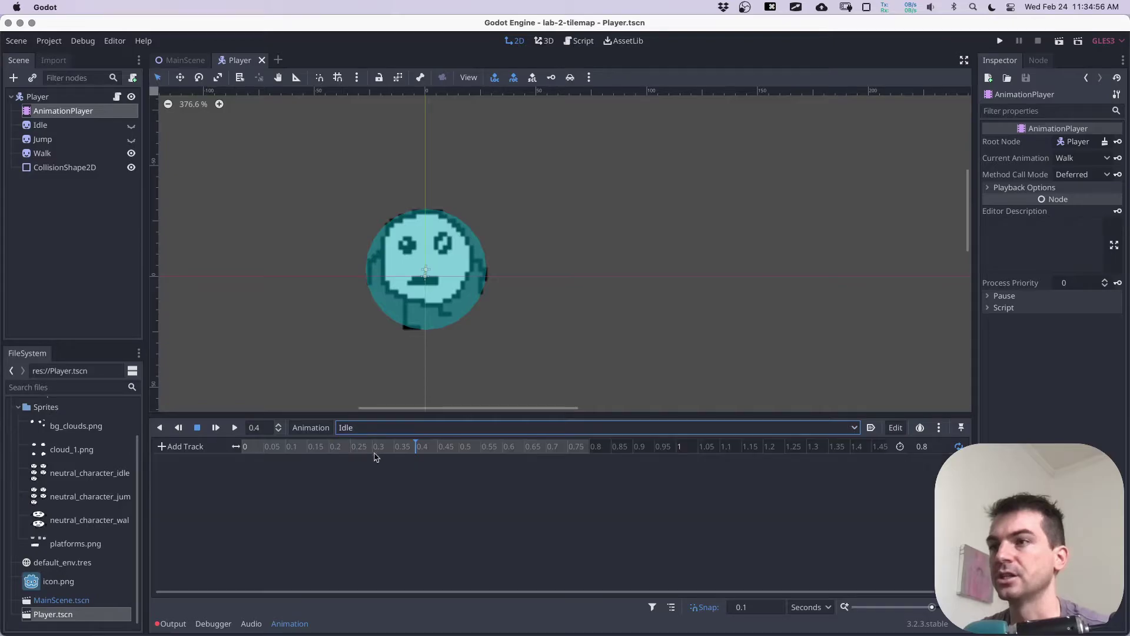
drag(346, 451, 243, 447)
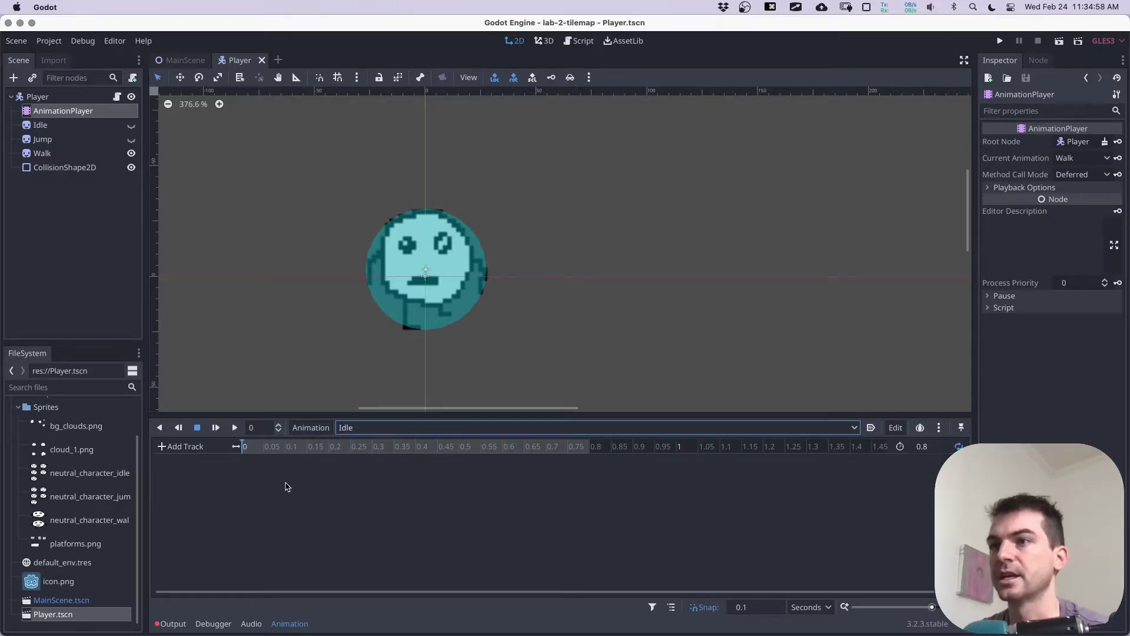
click(131, 152)
click(132, 125)
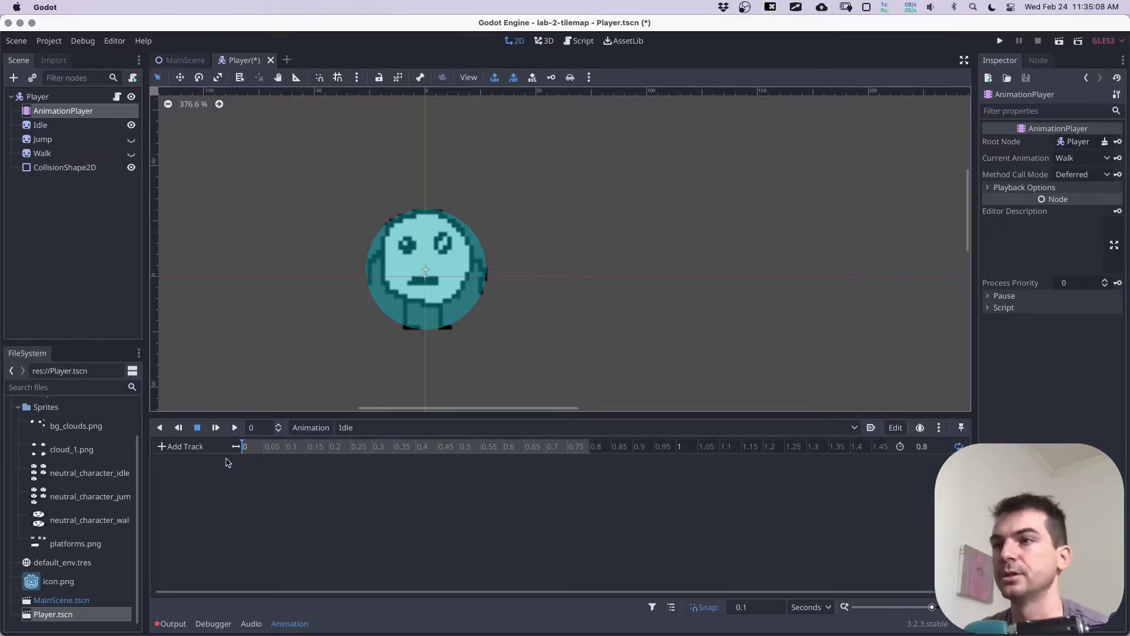
Step: Add a property track for the Idle sprite's visible property to the Idle animation and insert a key at 0 seconds
click(182, 451)
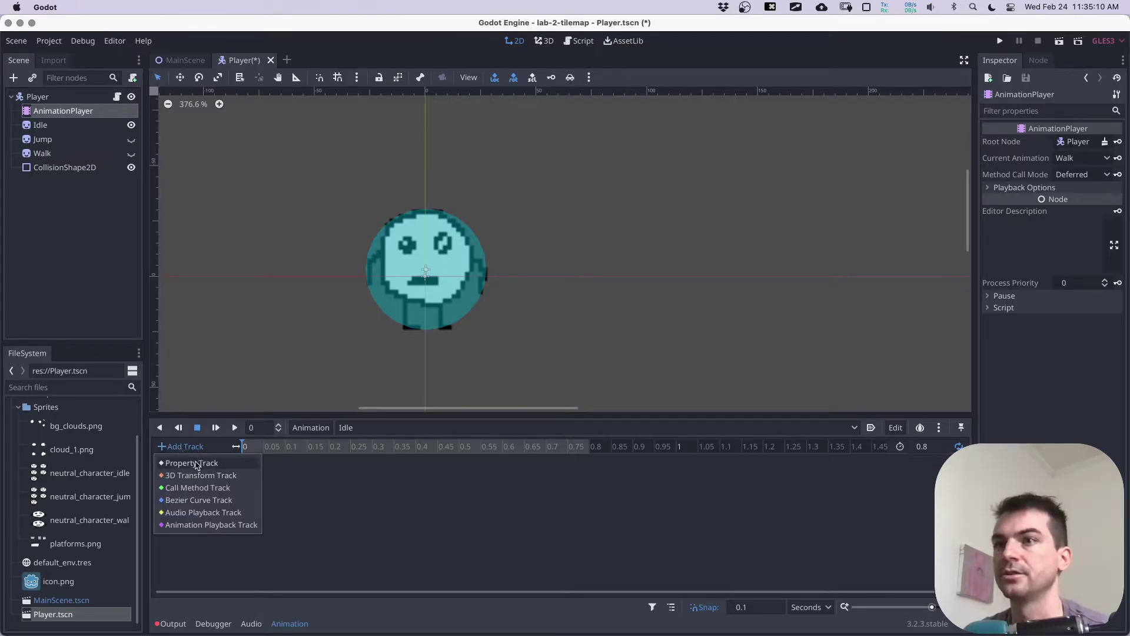
click(197, 462)
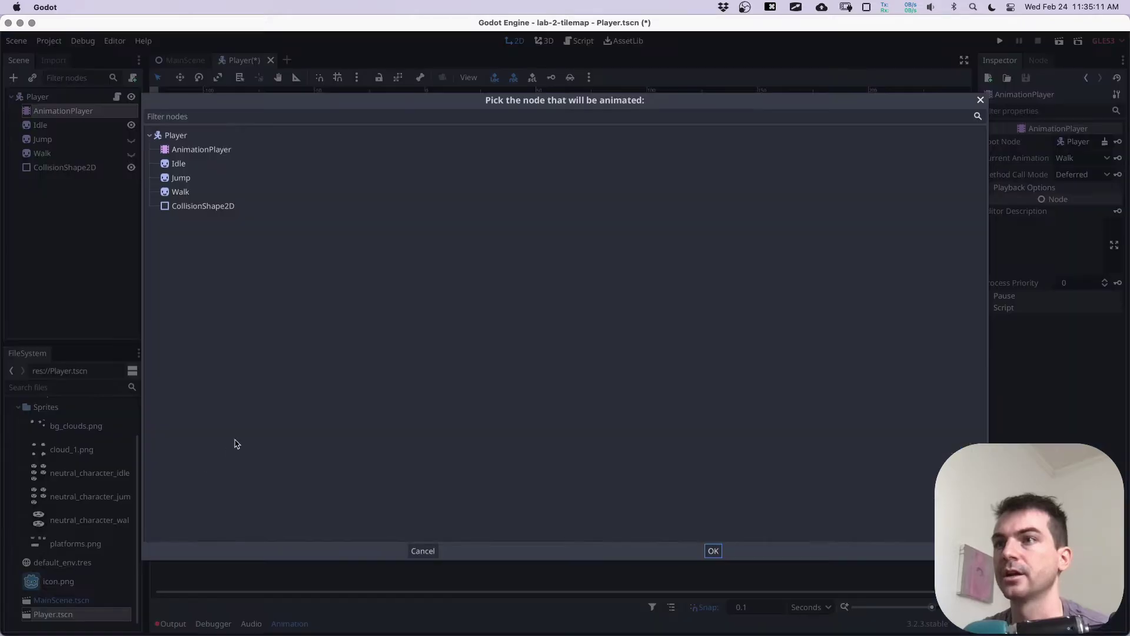
click(179, 164)
click(712, 549)
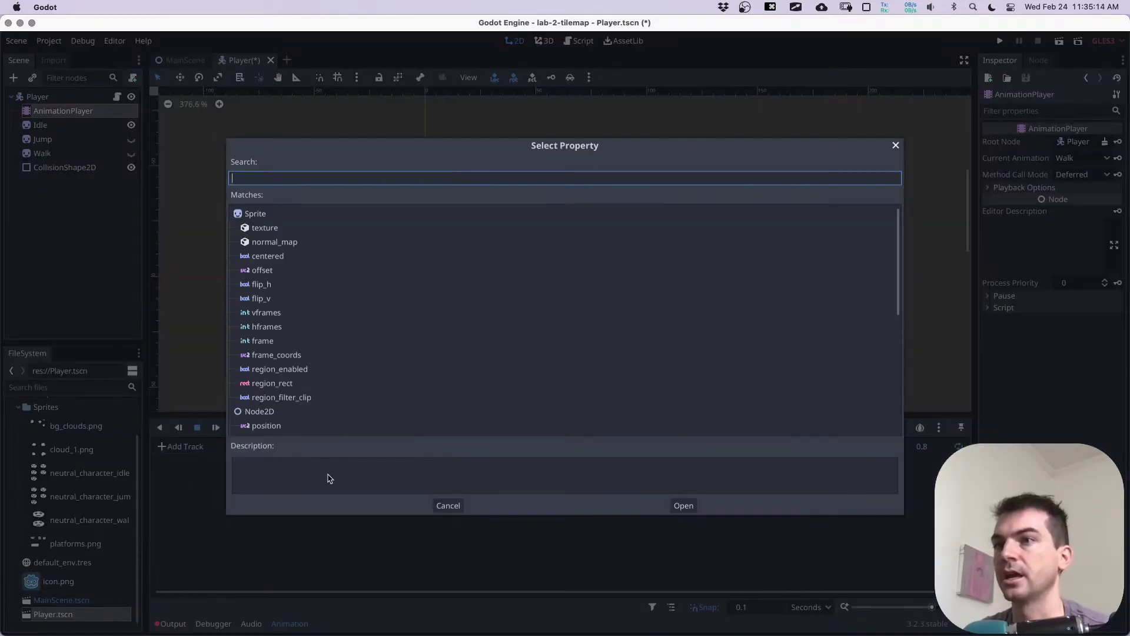
text(vis)
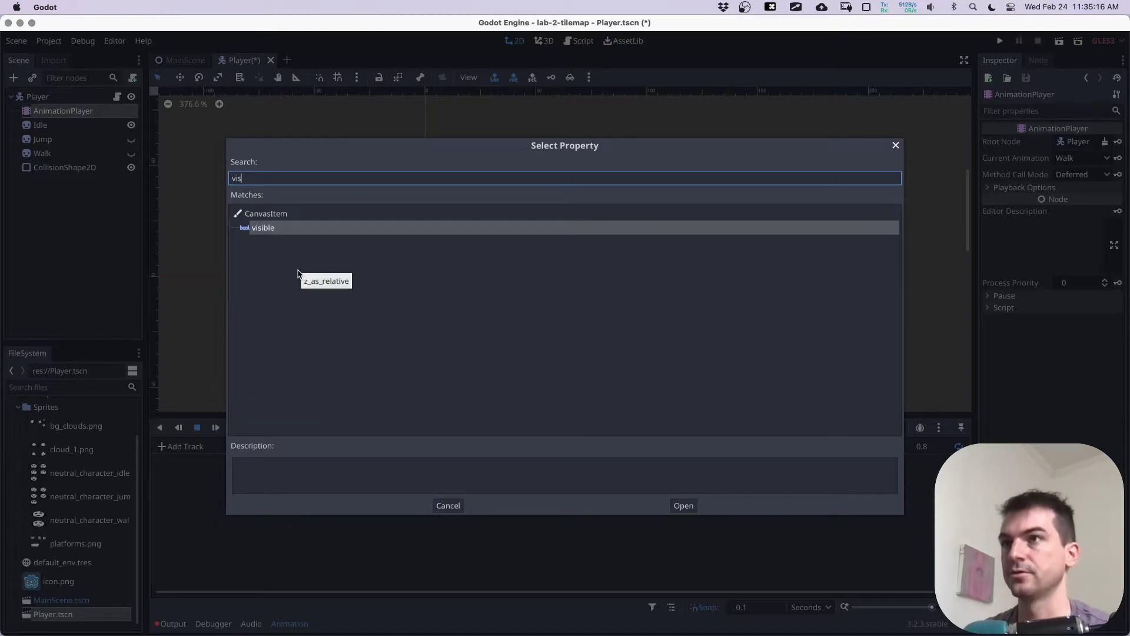
click(270, 229)
click(682, 505)
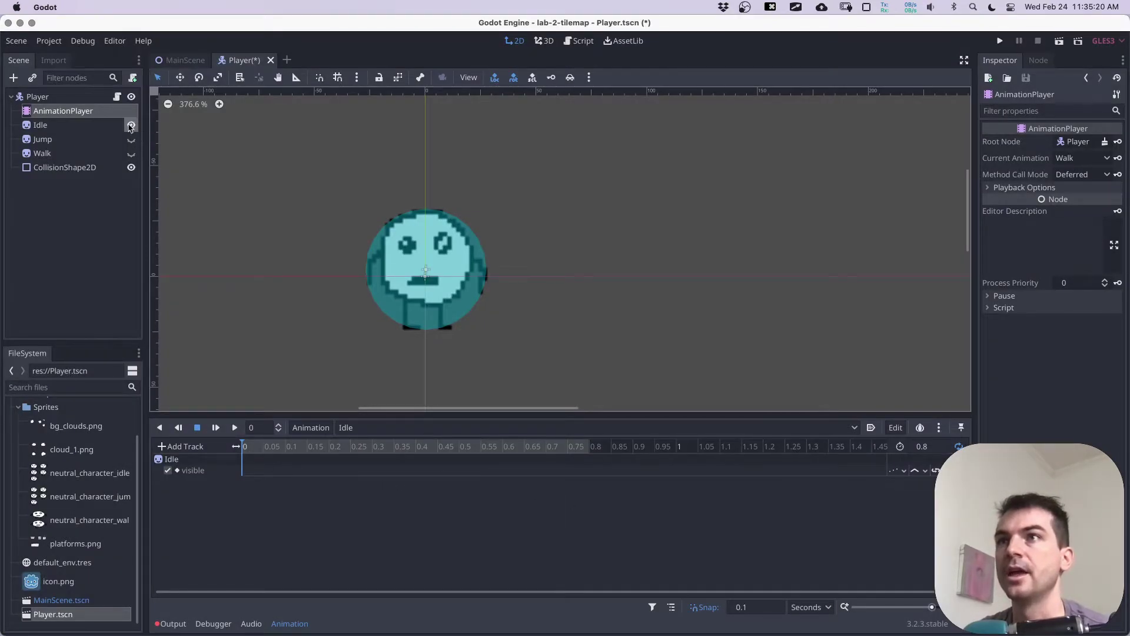
right_click(244, 472)
click(259, 484)
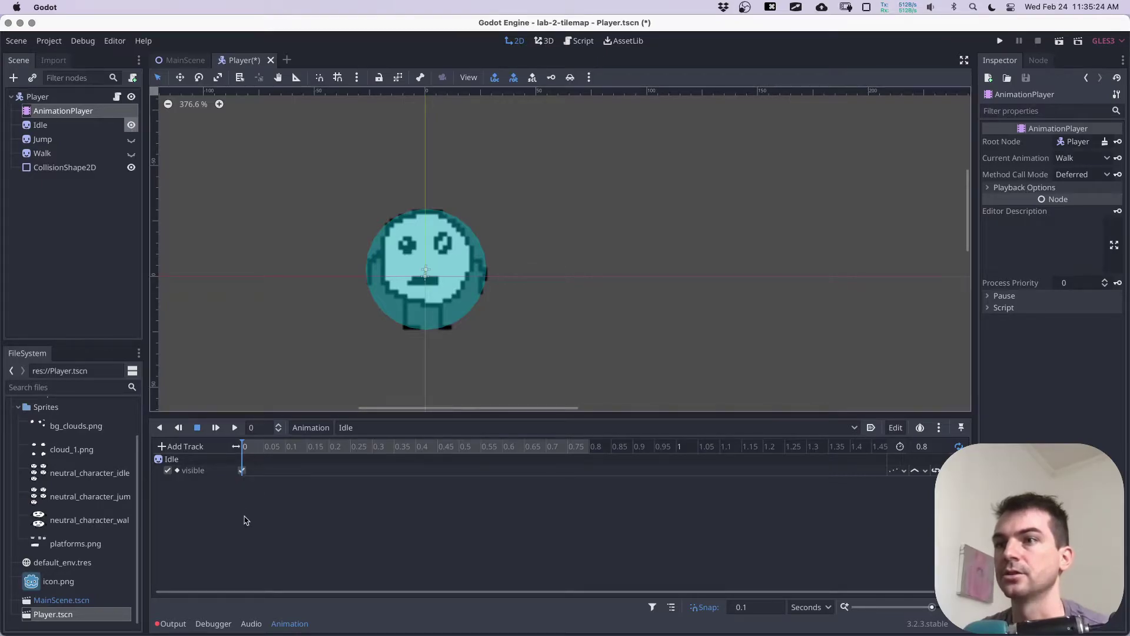
Step: Add a property track for the Jump sprite's visible property to the Idle animation and insert a key at 0 seconds
click(187, 451)
click(189, 470)
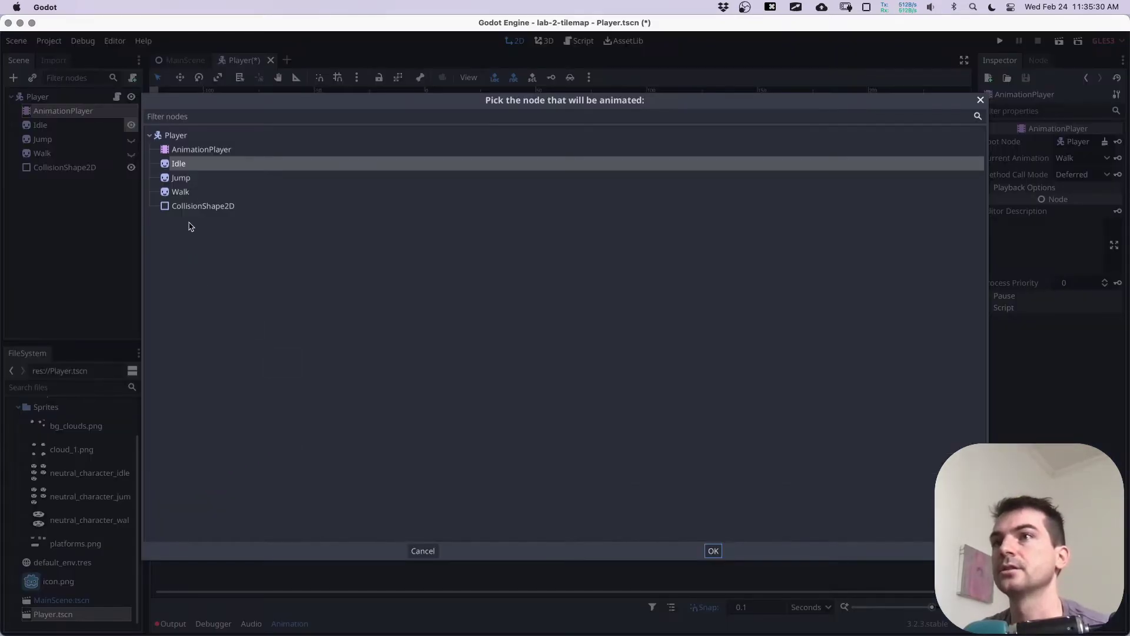
click(181, 177)
click(713, 553)
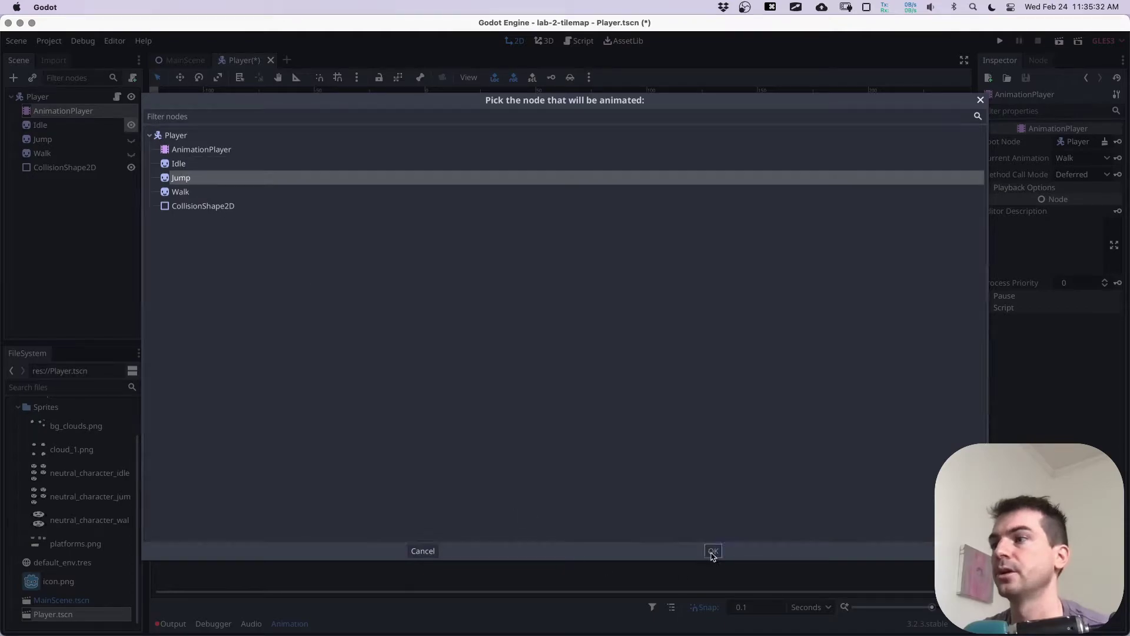
text(vis)
key(Return)
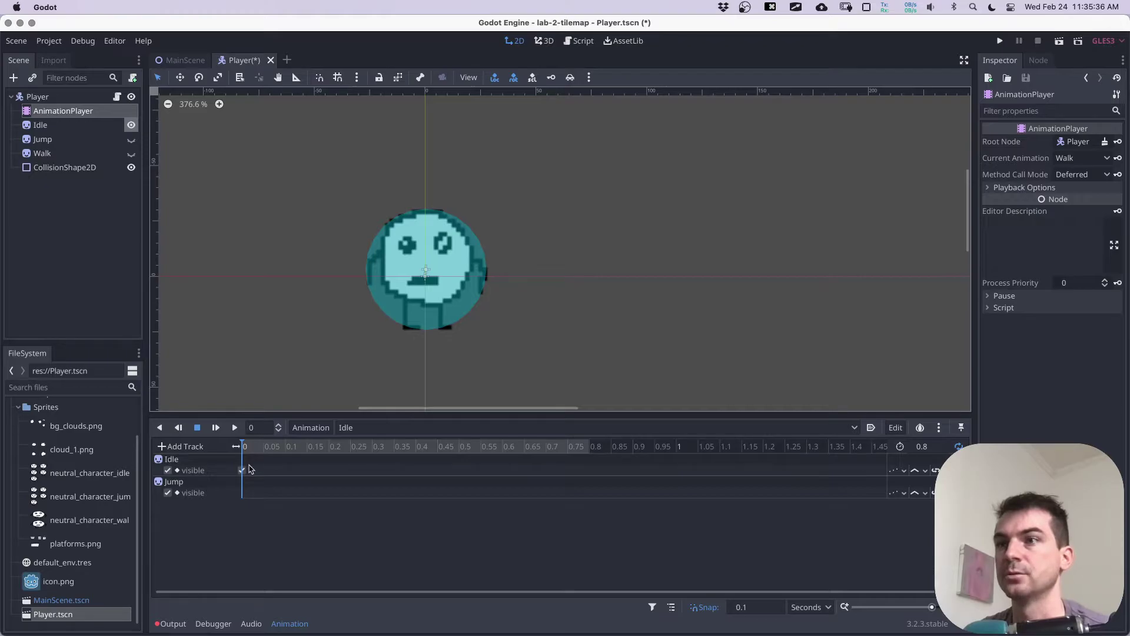
right_click(242, 492)
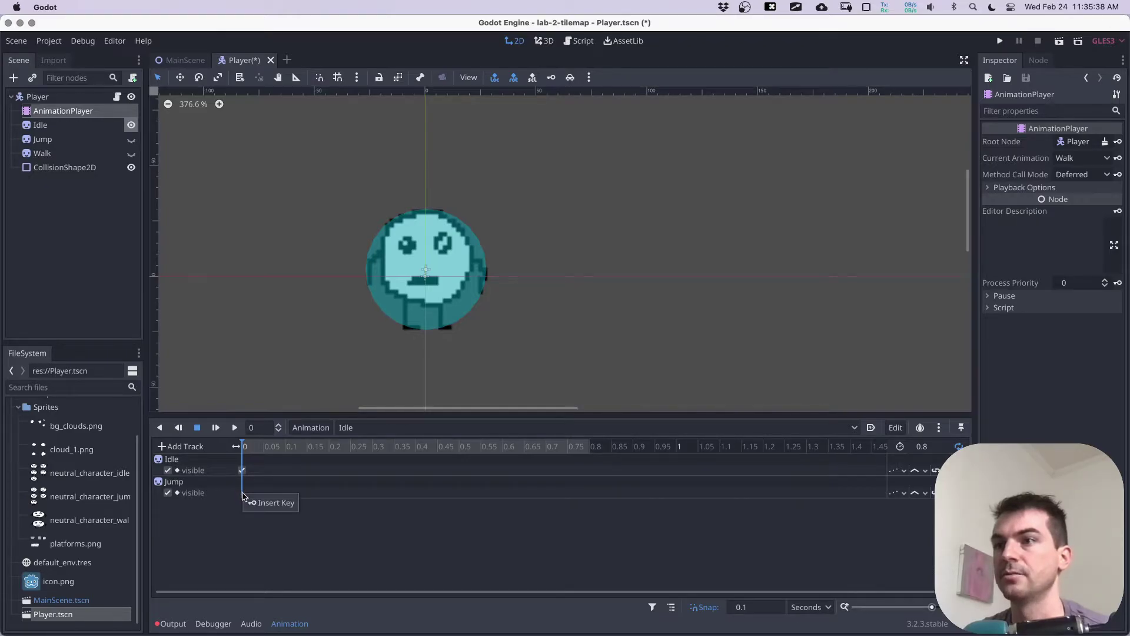
click(250, 504)
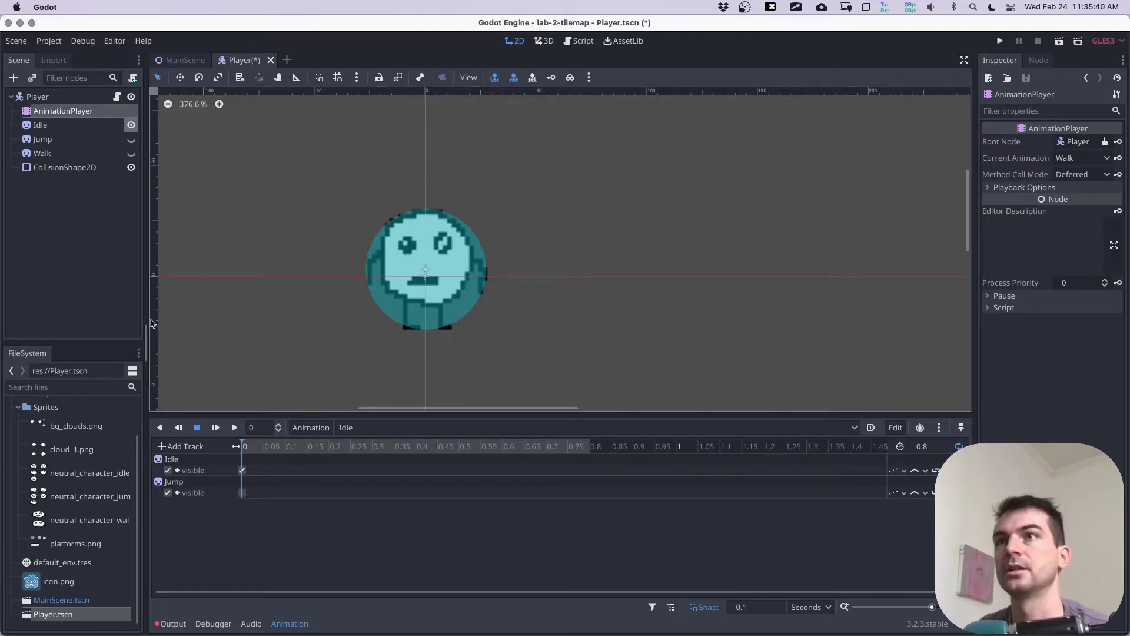
Step: Add a property track for the Walk sprite's visible property to the Idle animation
click(181, 451)
click(188, 462)
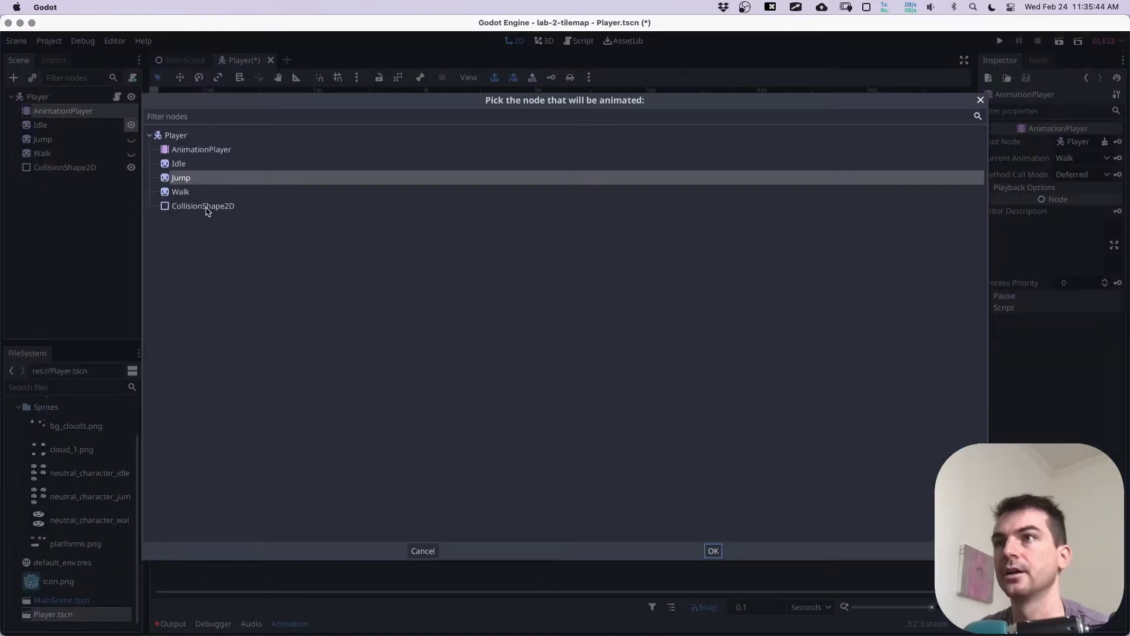
click(167, 192)
click(713, 551)
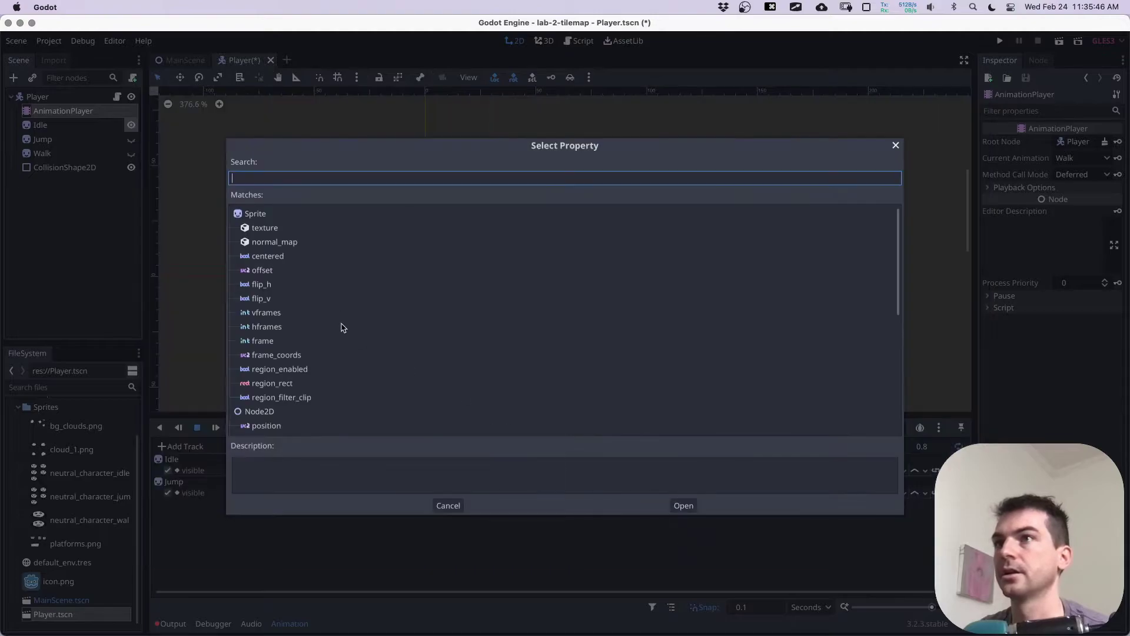
text(vis)
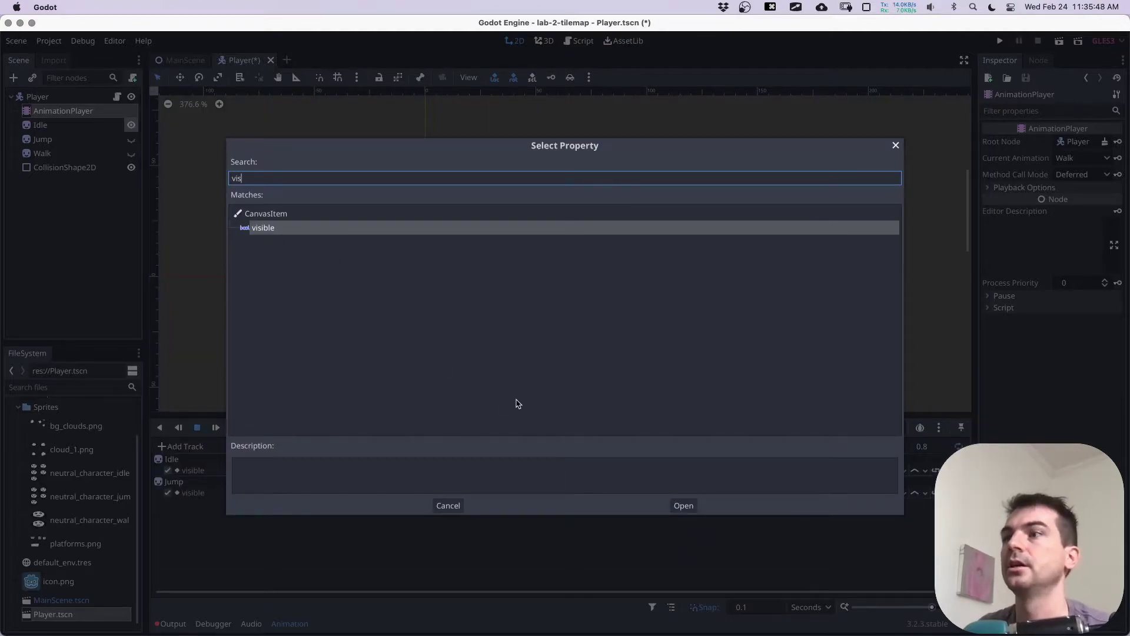
click(683, 505)
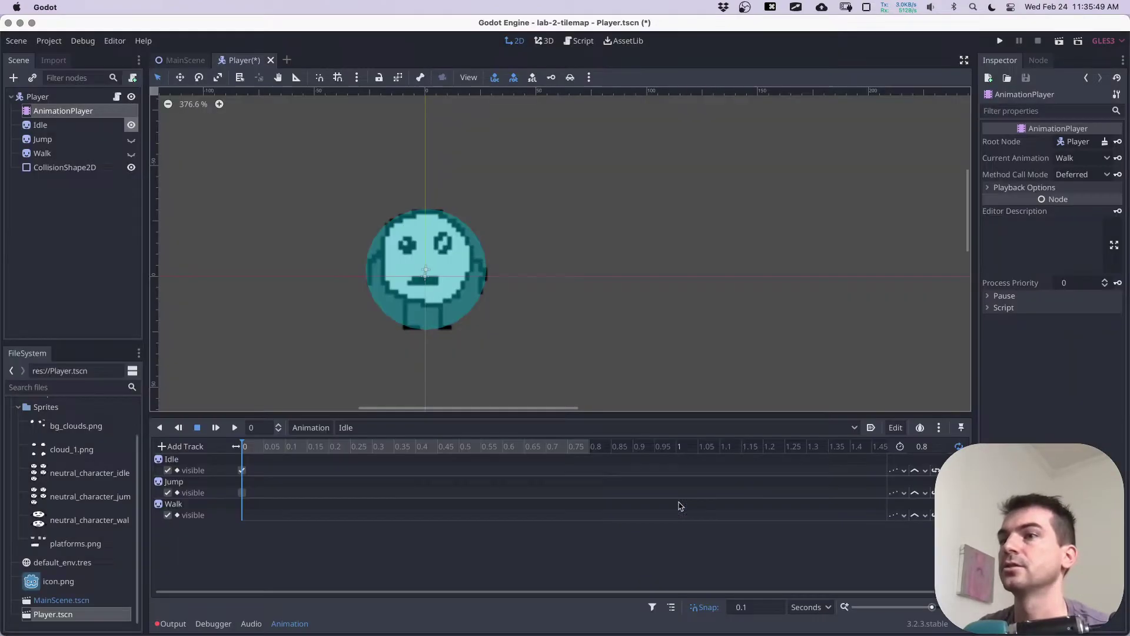
Step: Insert a key at 0 seconds on the Walk sprite's visible track and save the Player scene
right_click(245, 517)
click(259, 525)
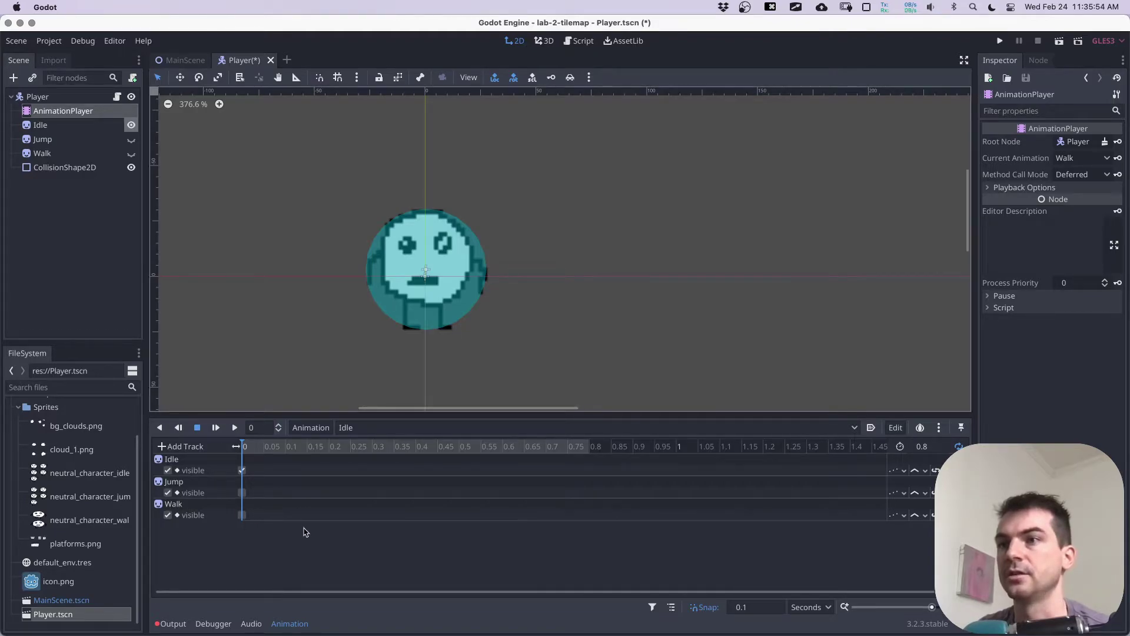
key(super+s)
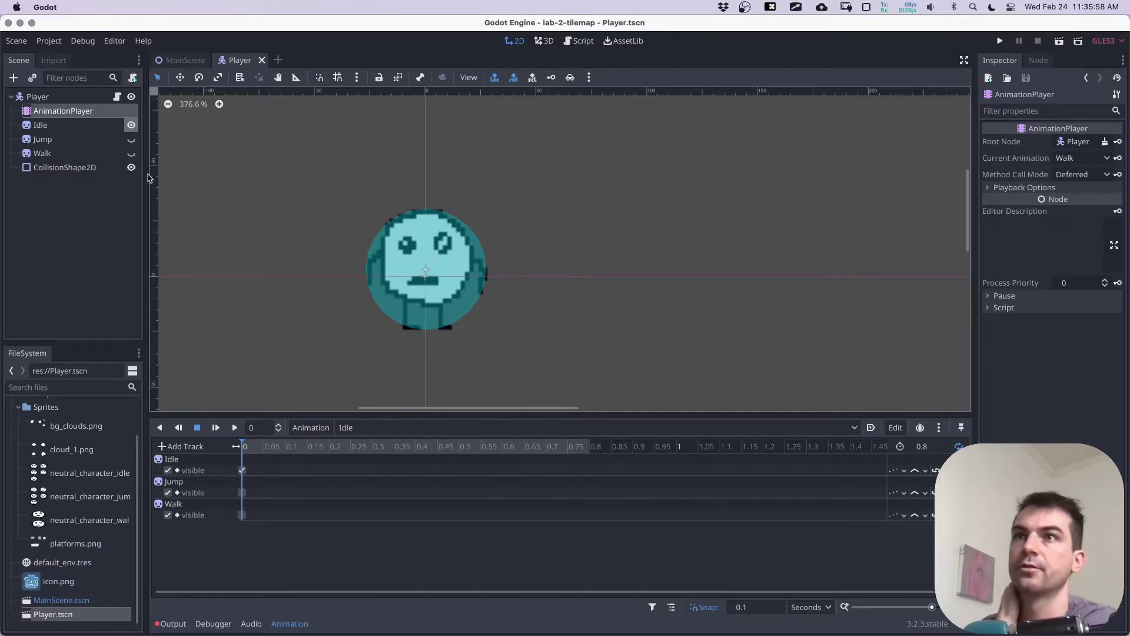
Step: Add a frame property track for the Idle sprite to the Idle animation, keying frame 0 at 0 seconds, and preview the playback
click(66, 128)
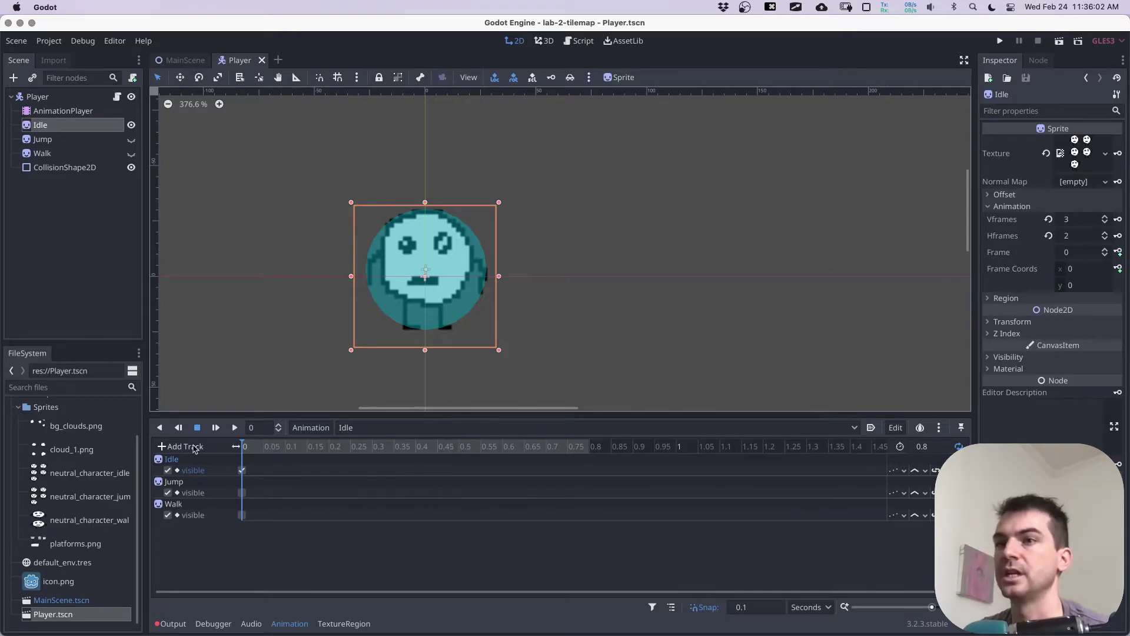
click(1118, 253)
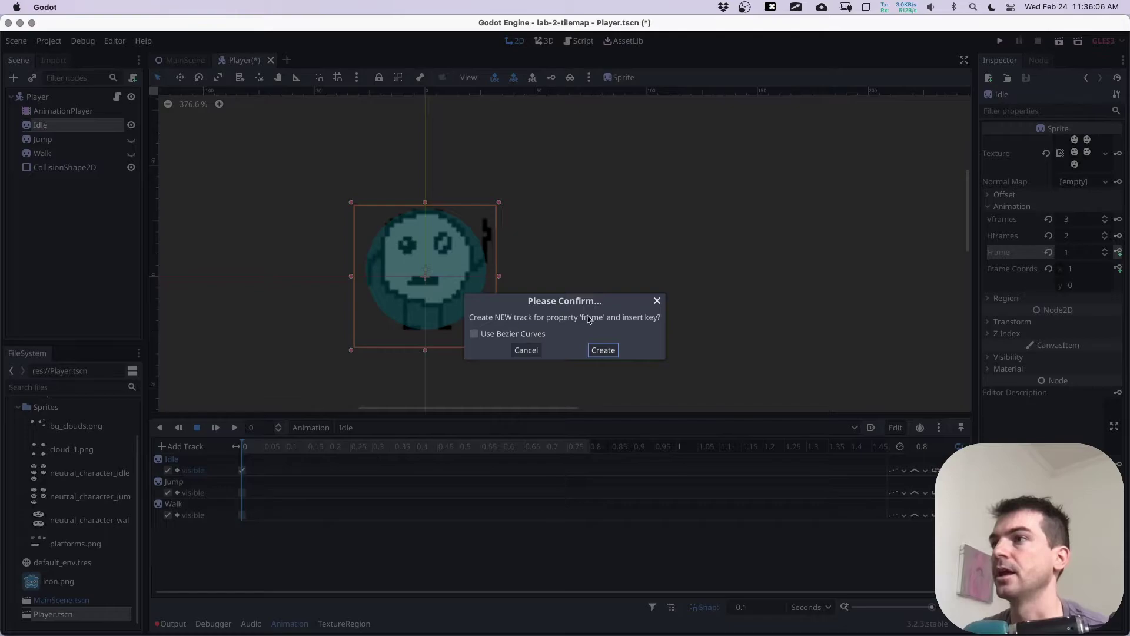
click(603, 351)
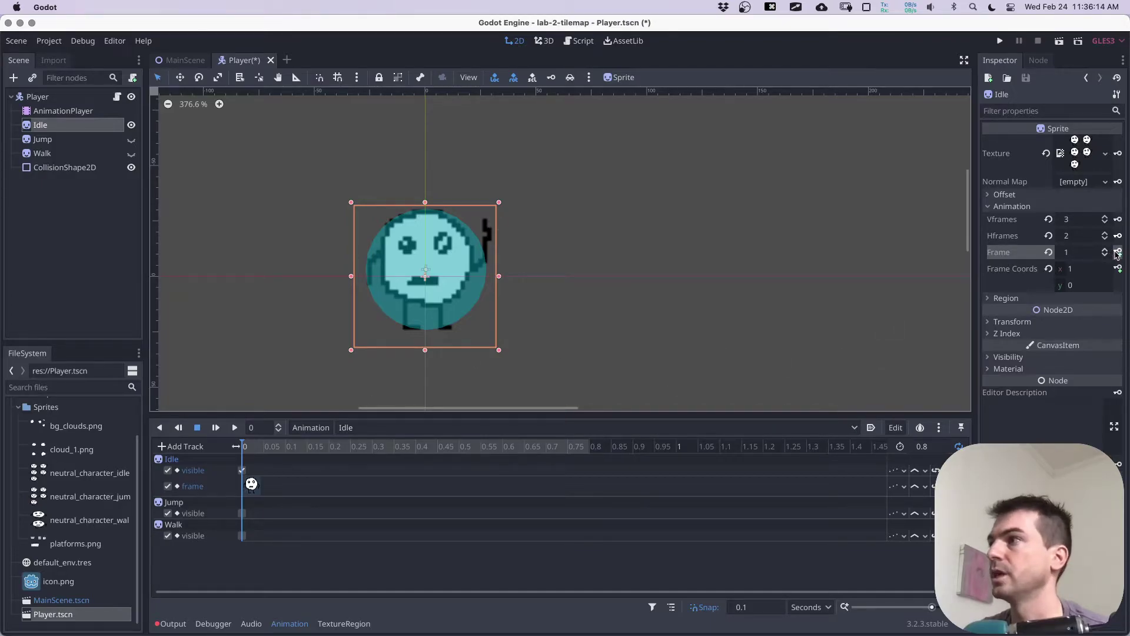
click(269, 452)
click(259, 452)
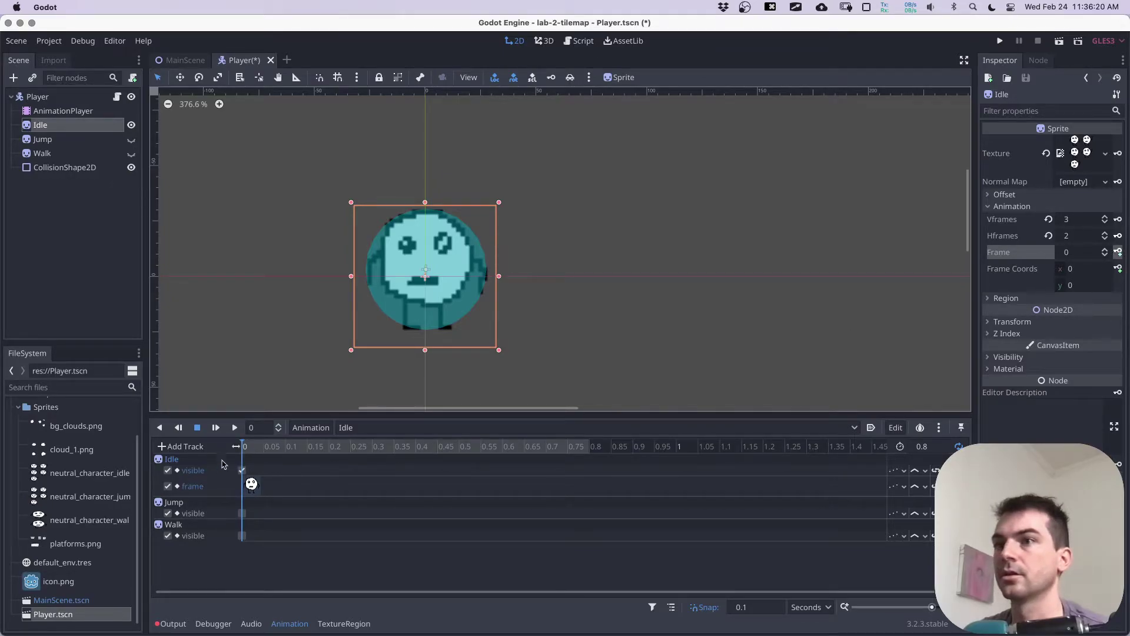
click(229, 427)
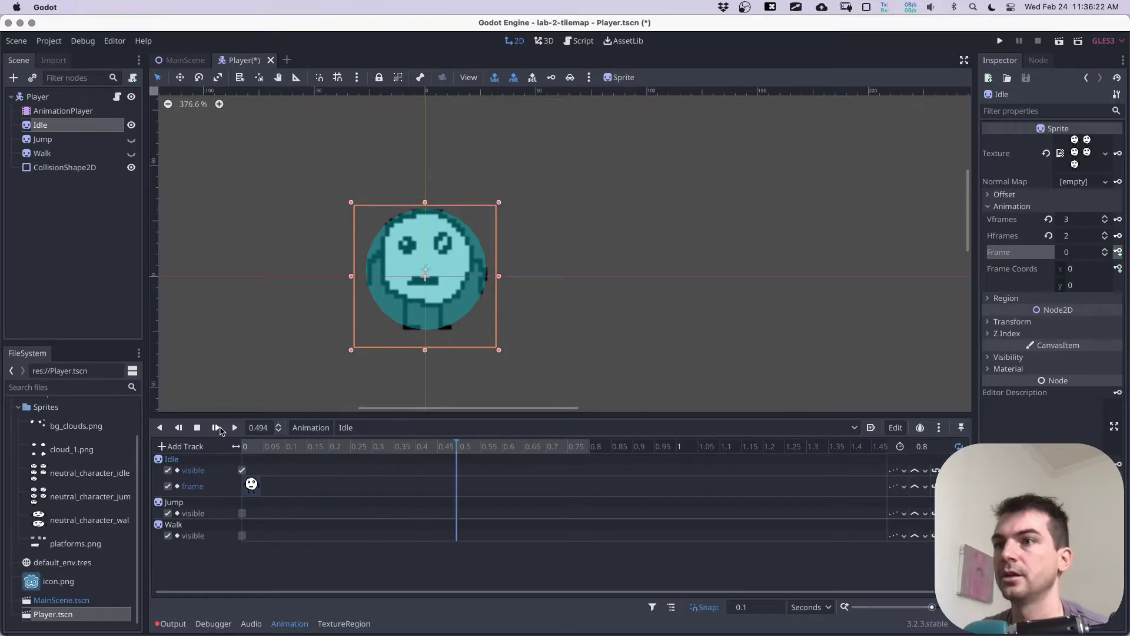
click(196, 428)
Step: Key frame 1 of the Idle sprite at 0.1 seconds and move that key to 0.4 seconds
click(287, 450)
click(1106, 250)
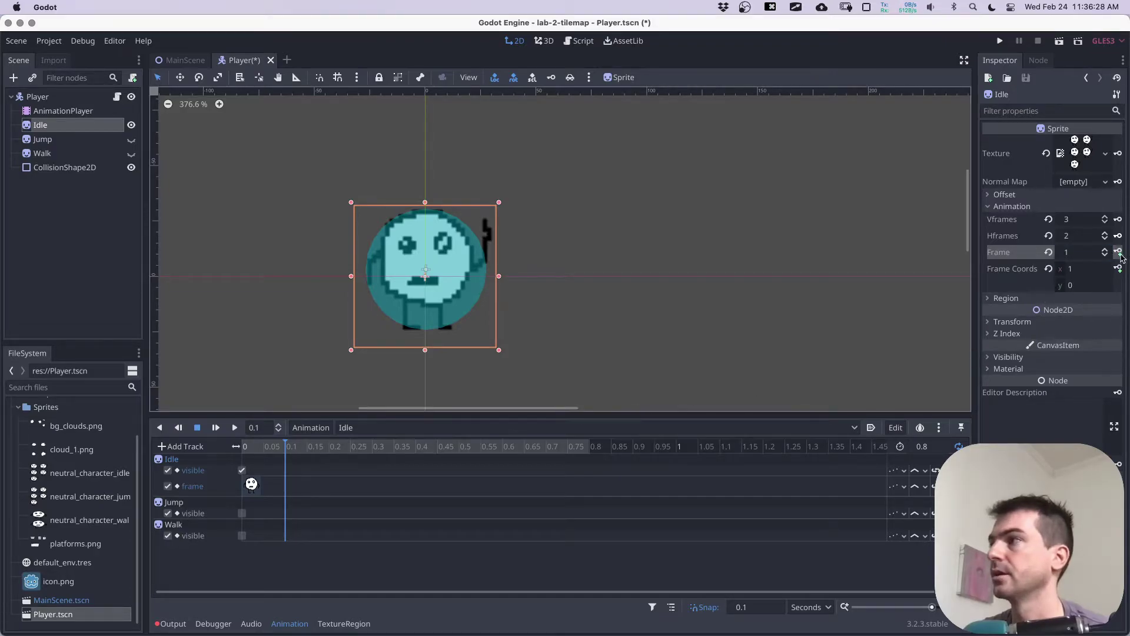
click(1119, 253)
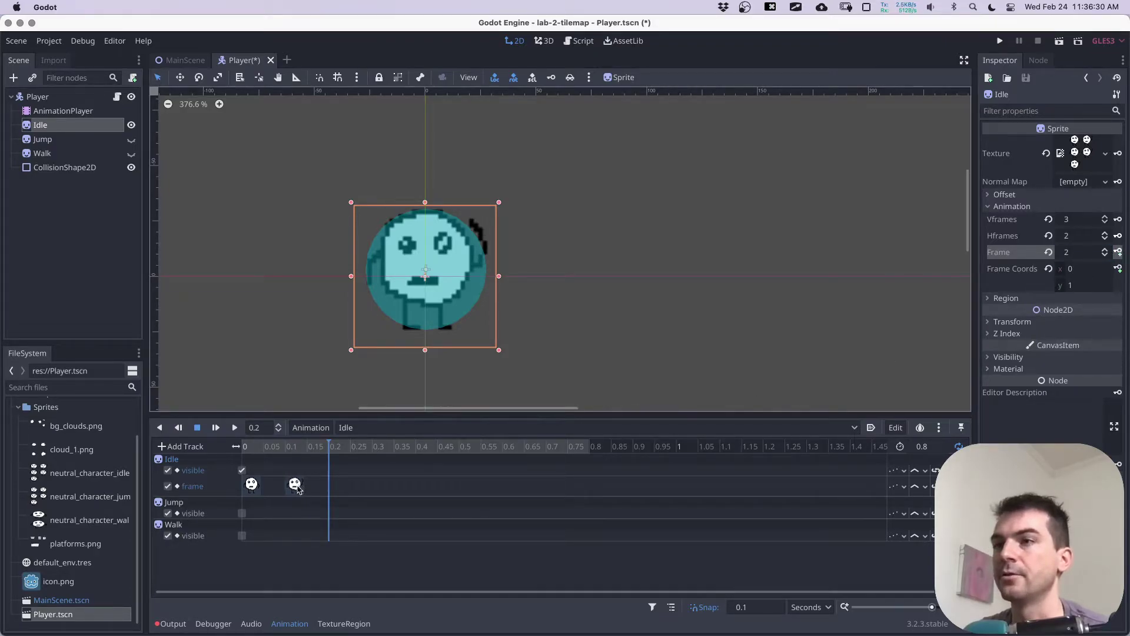
drag(296, 490, 412, 480)
Step: Key the Idle sprite's frames 2, 3 and 4 at 0.5, 0.6 and 0.7 seconds and preview the animation
click(462, 448)
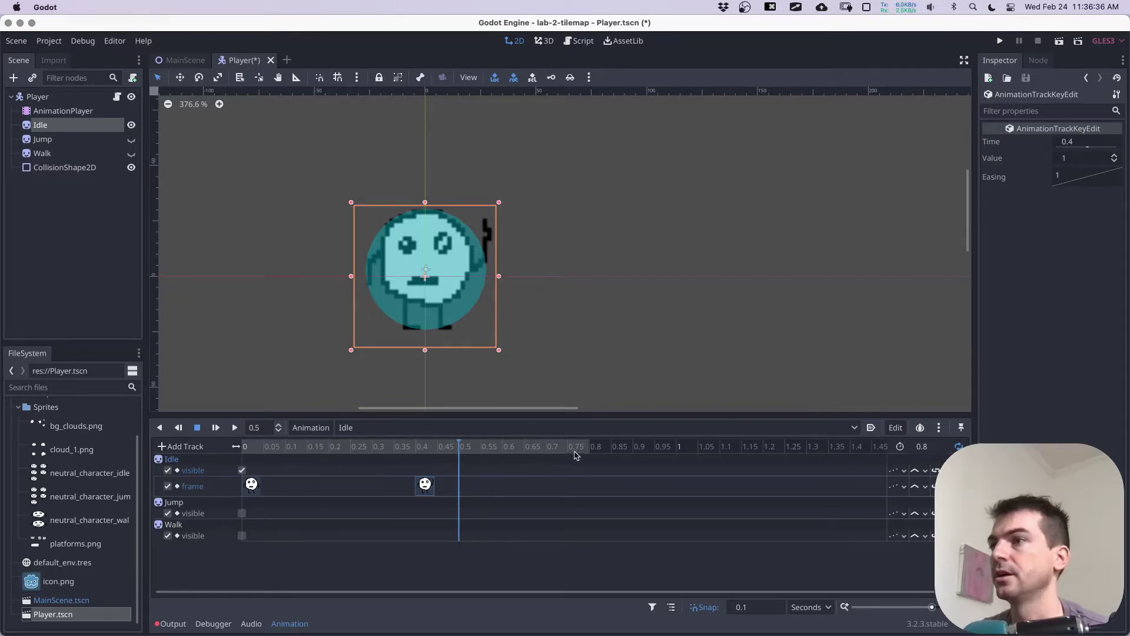
click(58, 128)
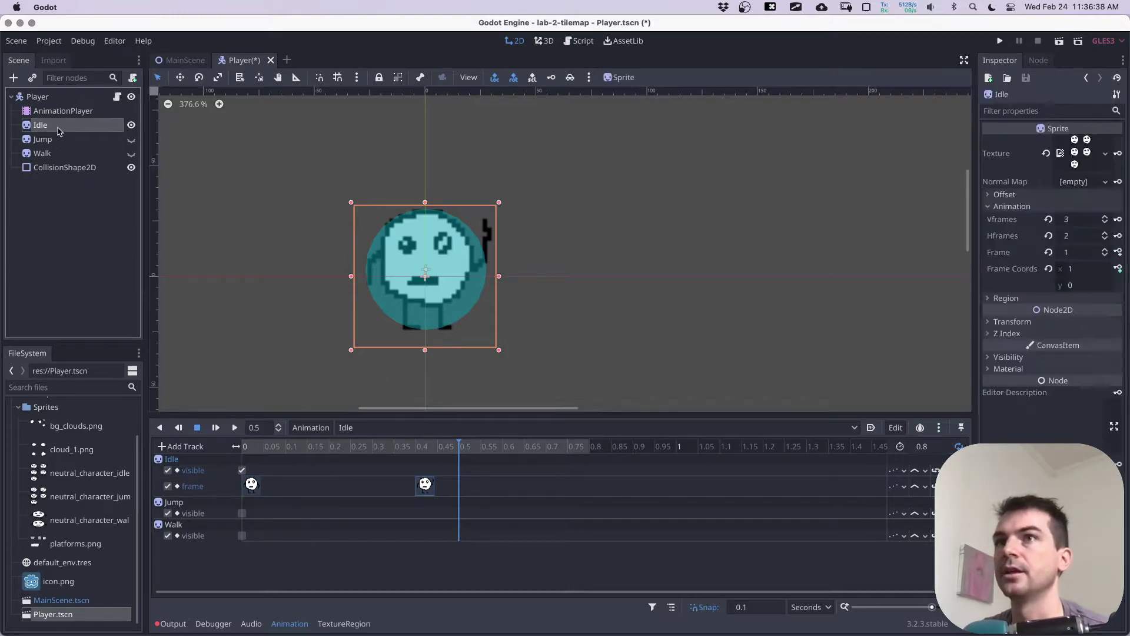
click(1105, 249)
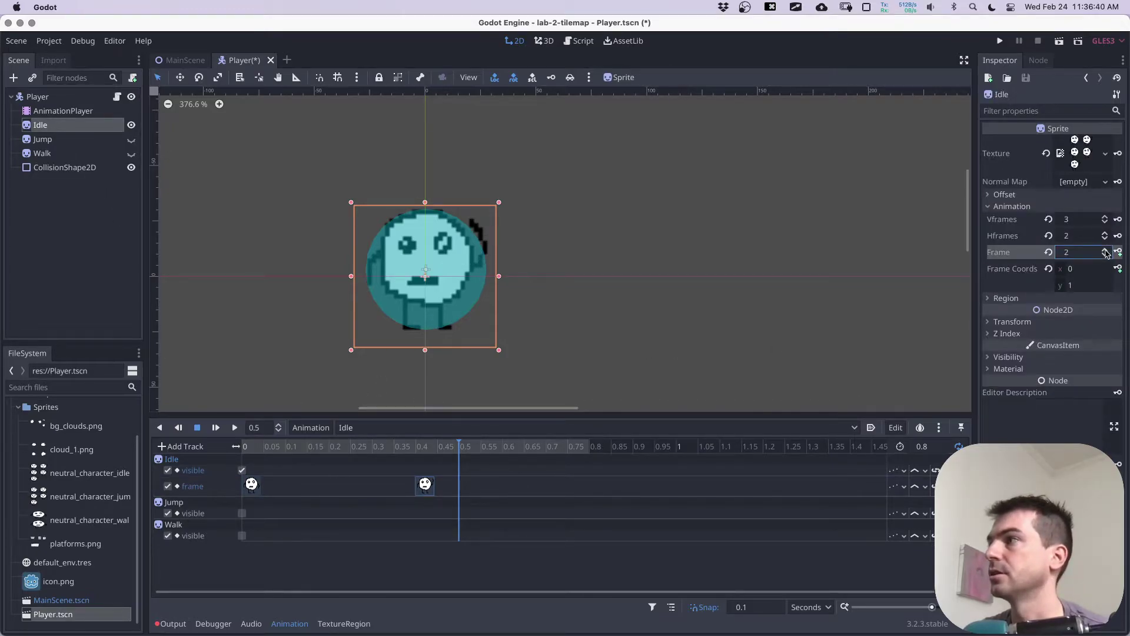
click(1118, 252)
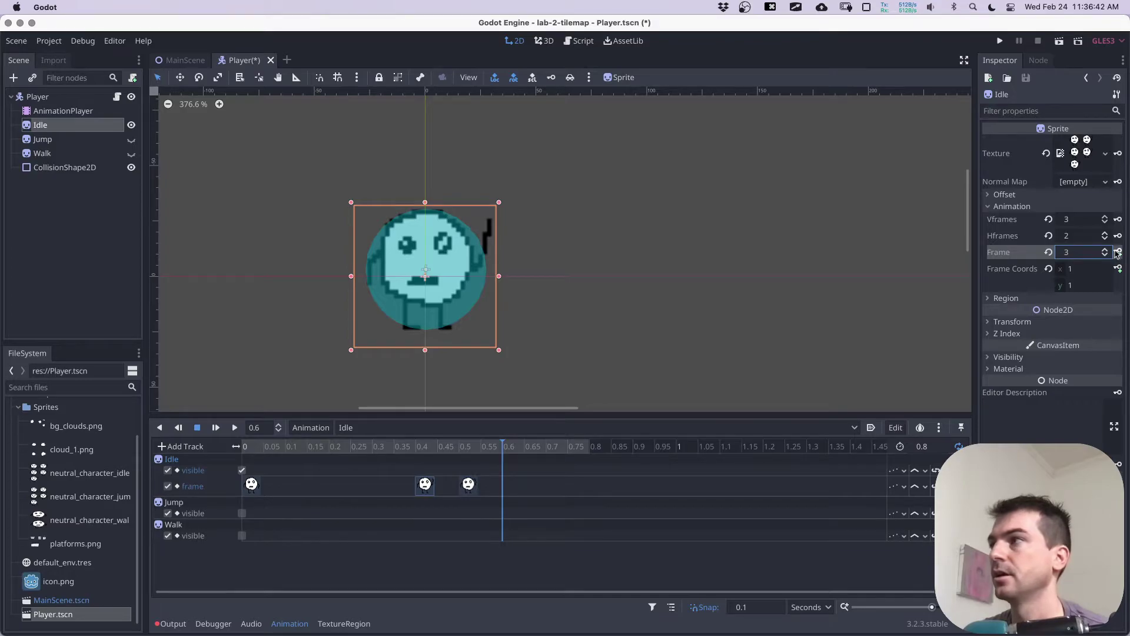
click(1118, 252)
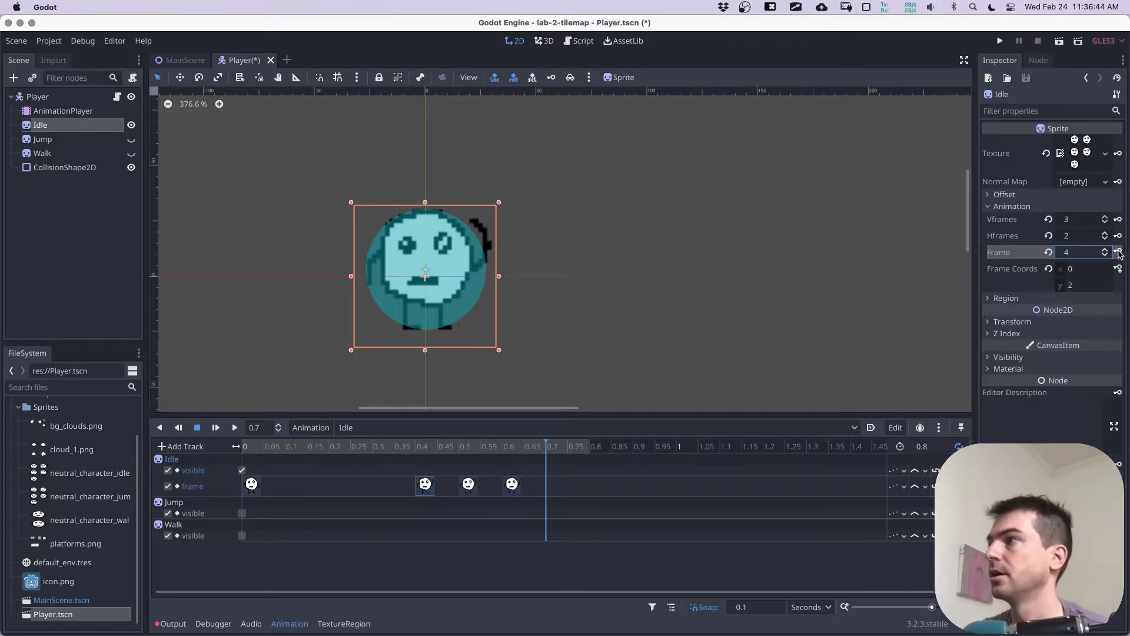
click(1119, 252)
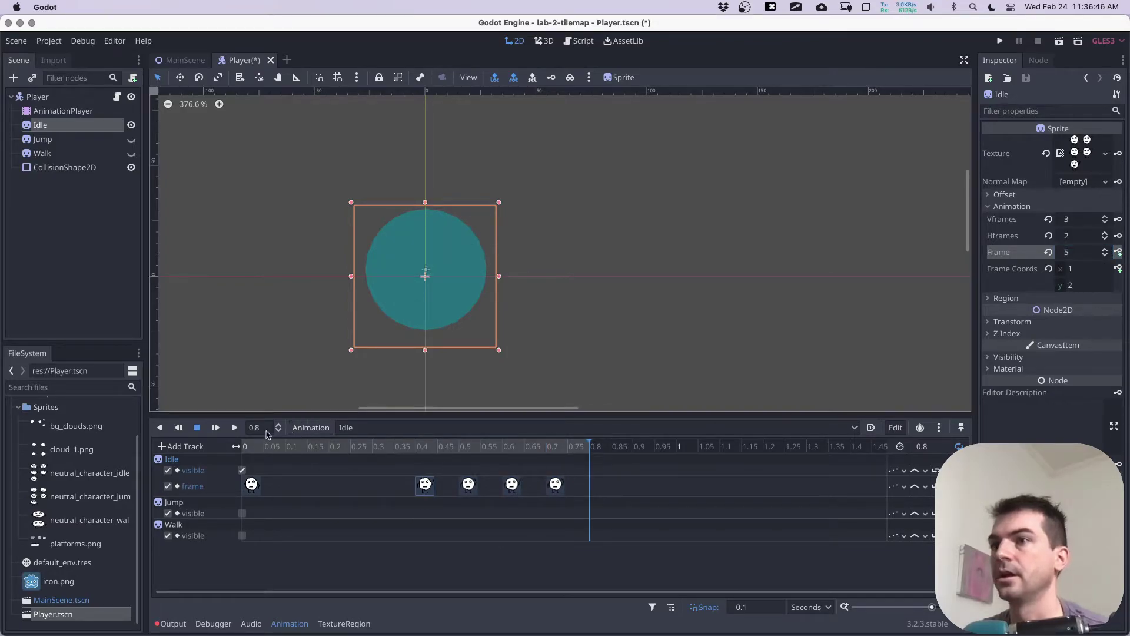
click(235, 428)
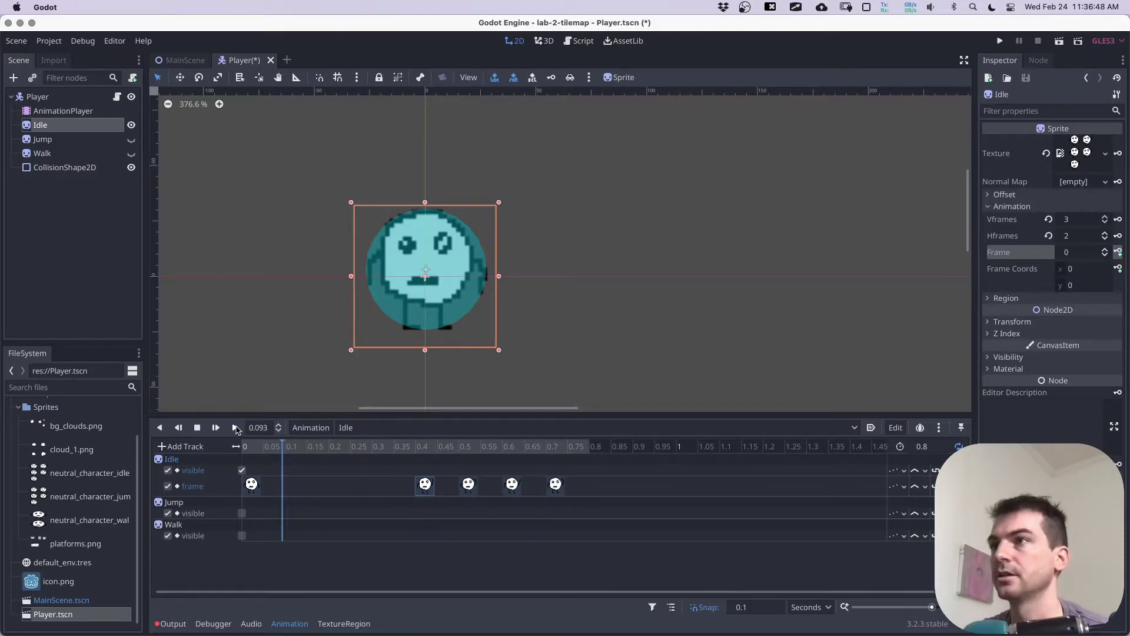
click(200, 429)
Step: Set the Idle animation's length to 1 second, shift its last four frame keys to 0.6–0.9 seconds, and save the scene
click(922, 447)
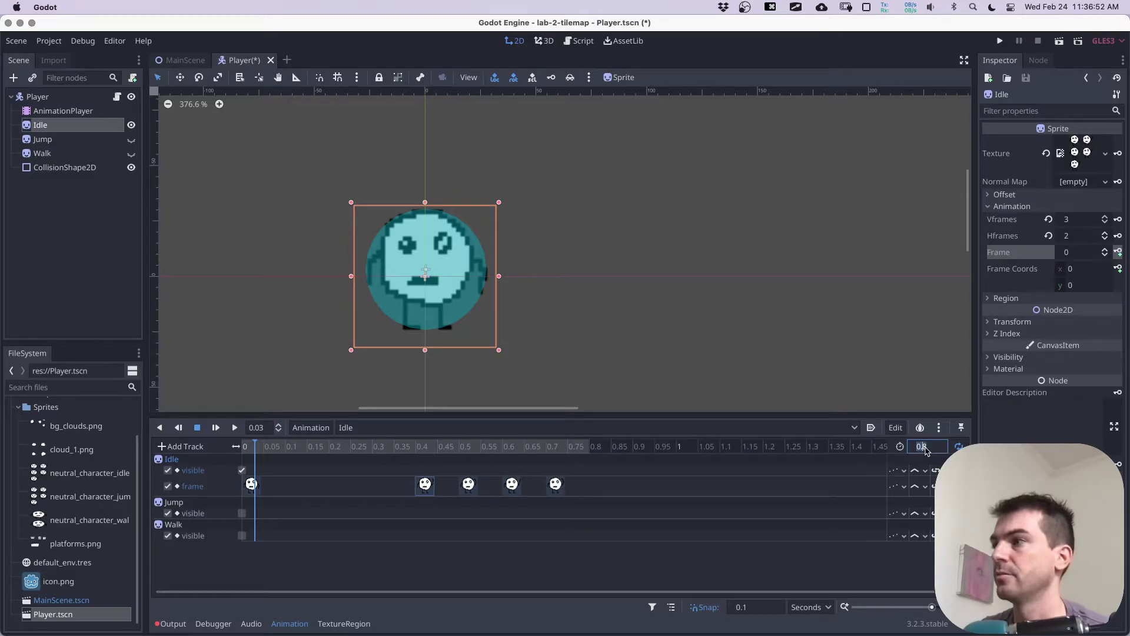
key(Return)
drag(588, 466, 494, 495)
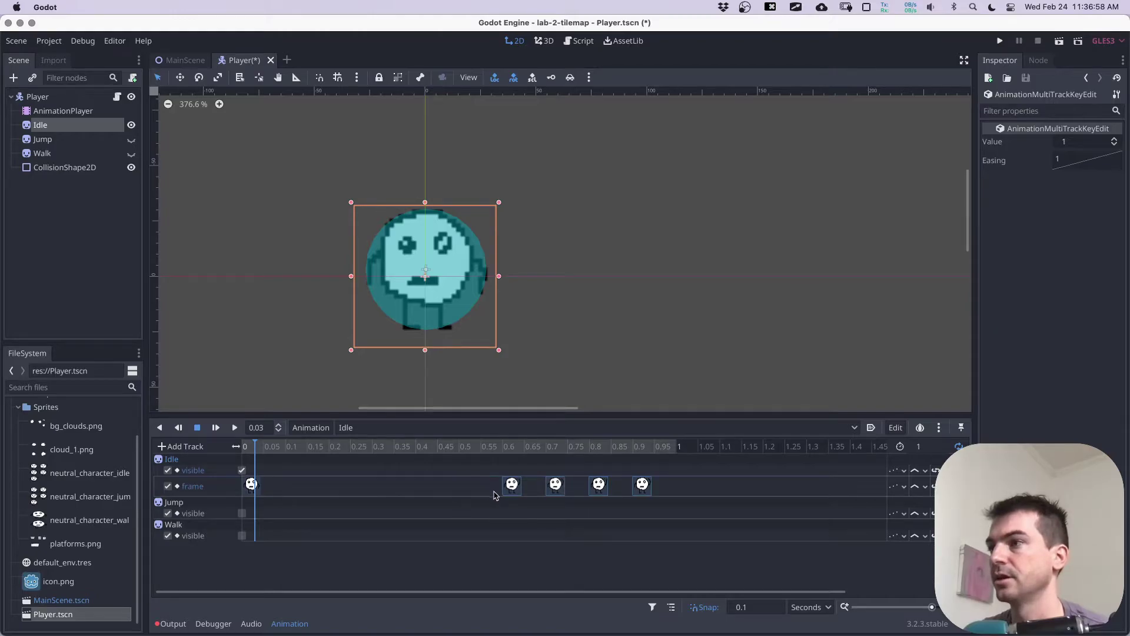
click(235, 428)
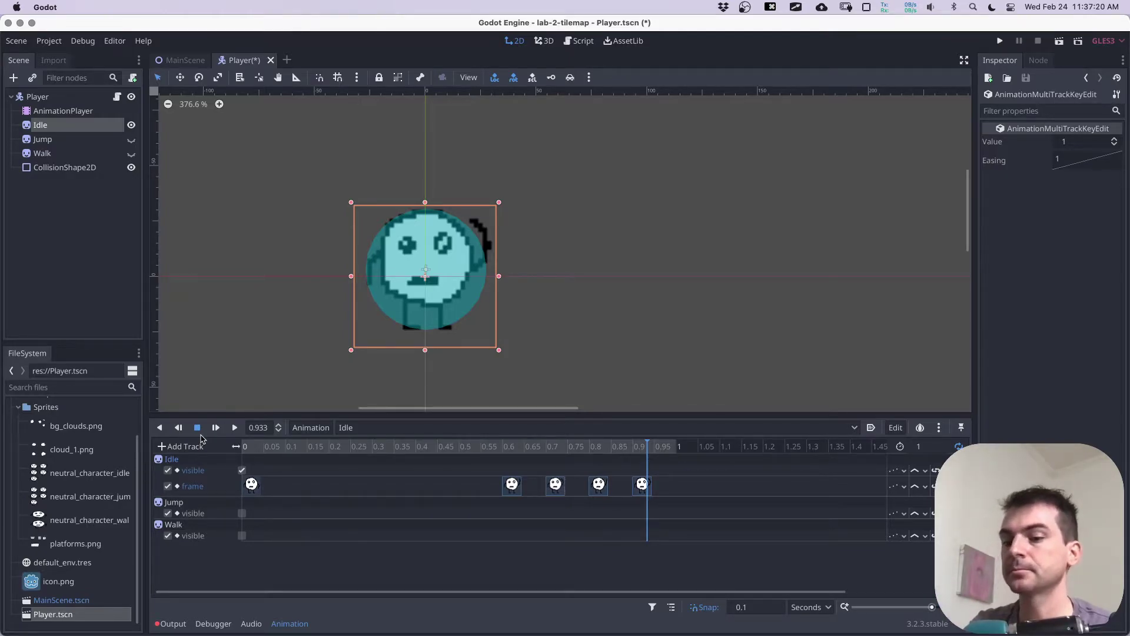
key(super+s)
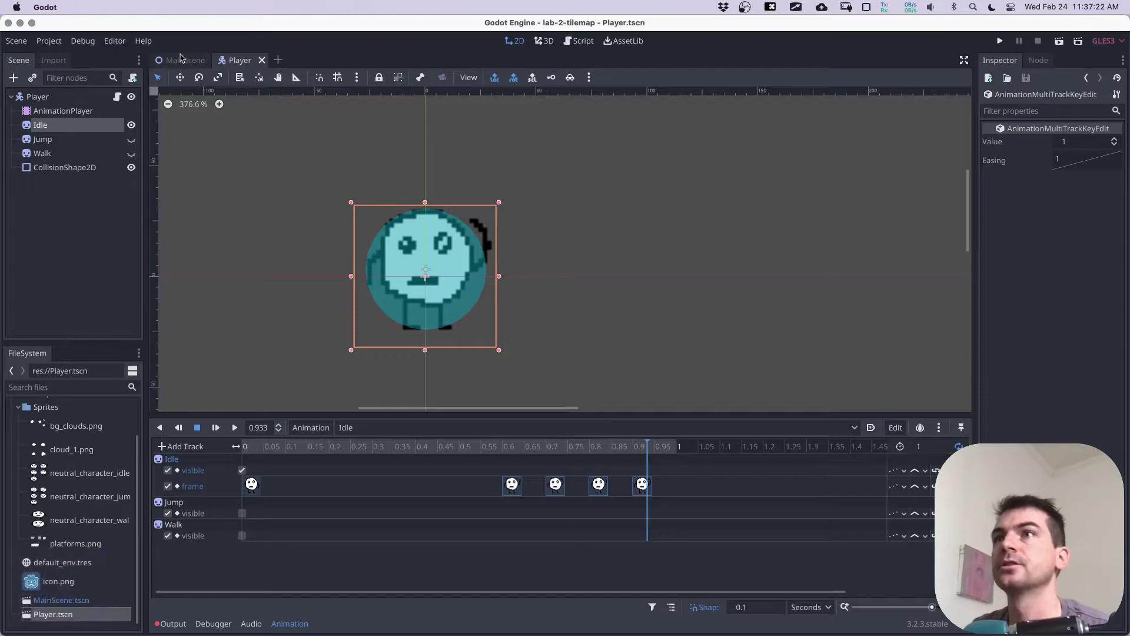
Step: Test-run the MainScene and close the game window
click(182, 60)
scroll(499, 270, down, 3)
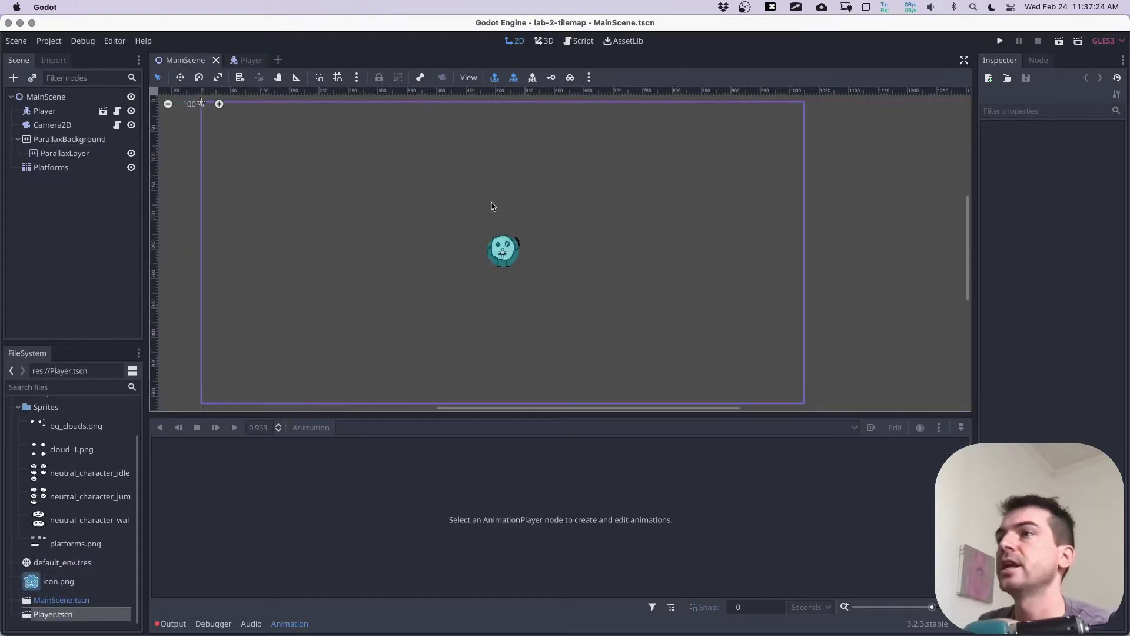
scroll(497, 217, up, 2)
ctrl+scroll(497, 220, down, 1)
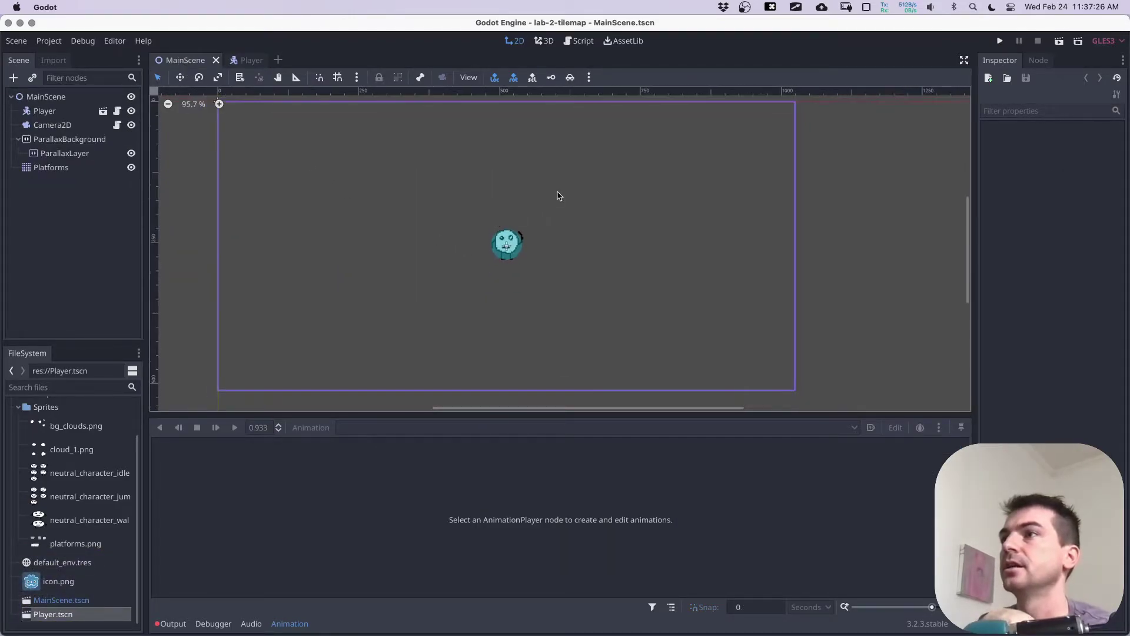
click(1060, 41)
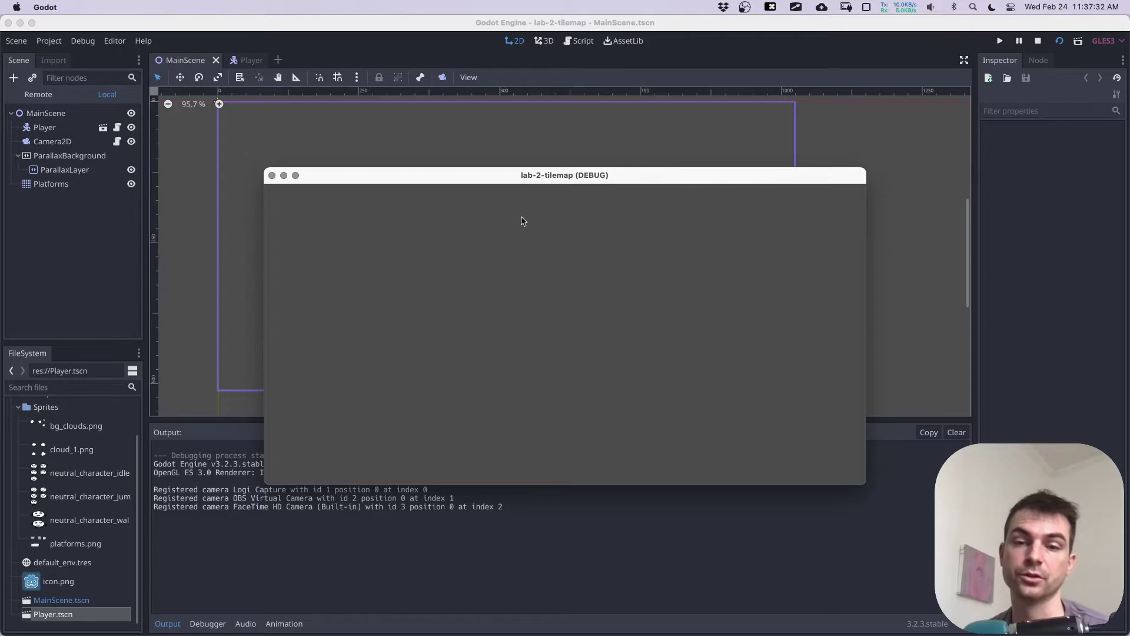
click(273, 176)
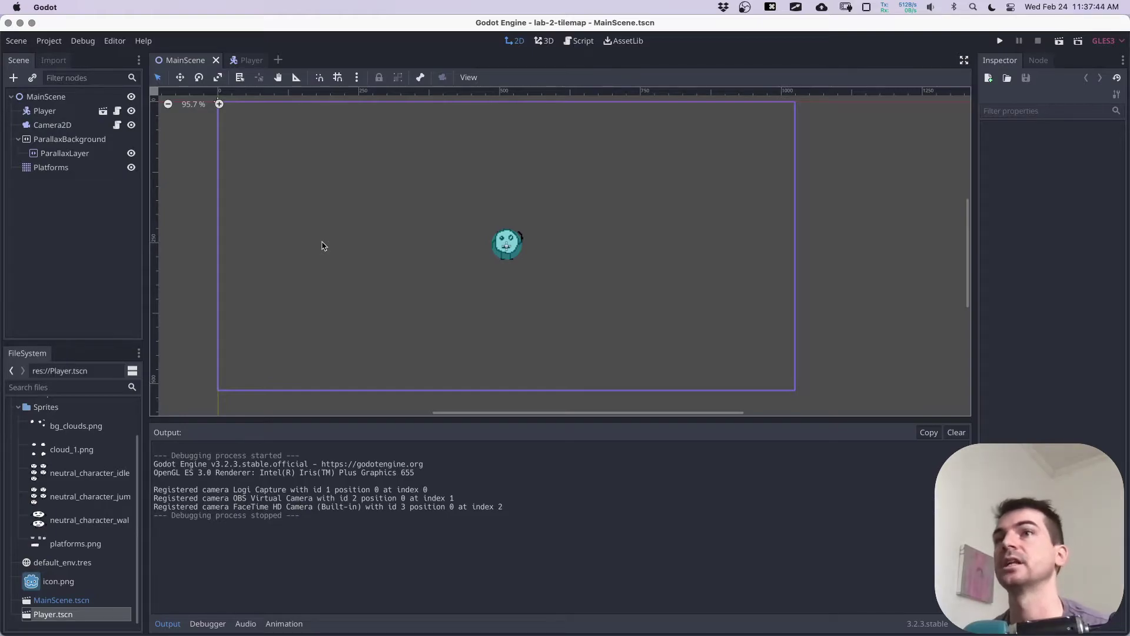
click(14, 140)
click(54, 155)
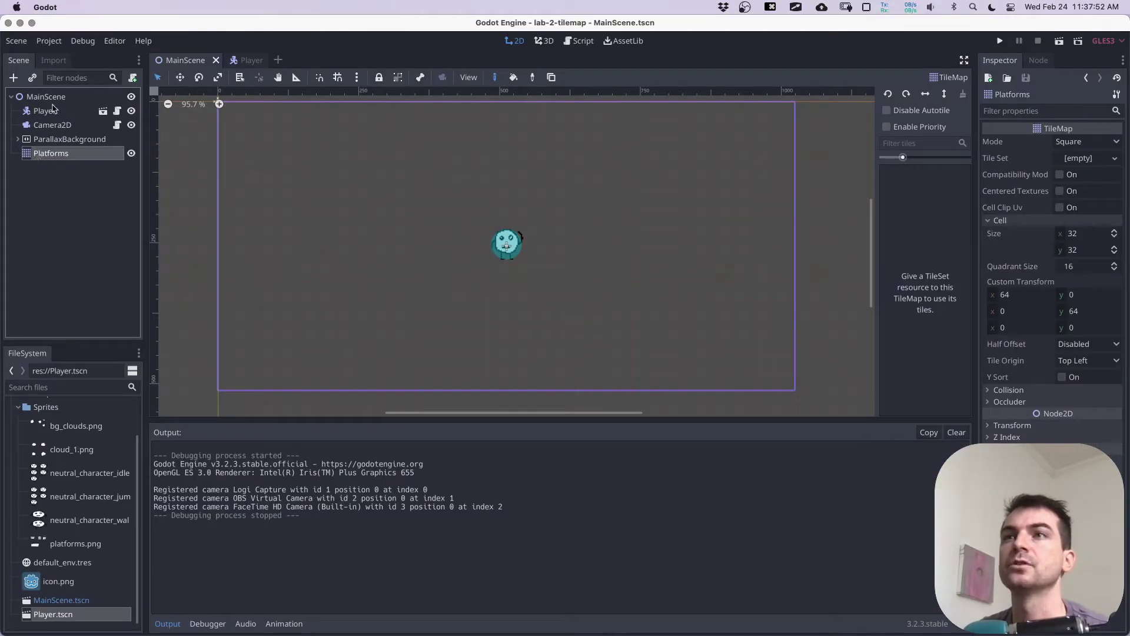
click(53, 110)
click(54, 98)
right_click(54, 99)
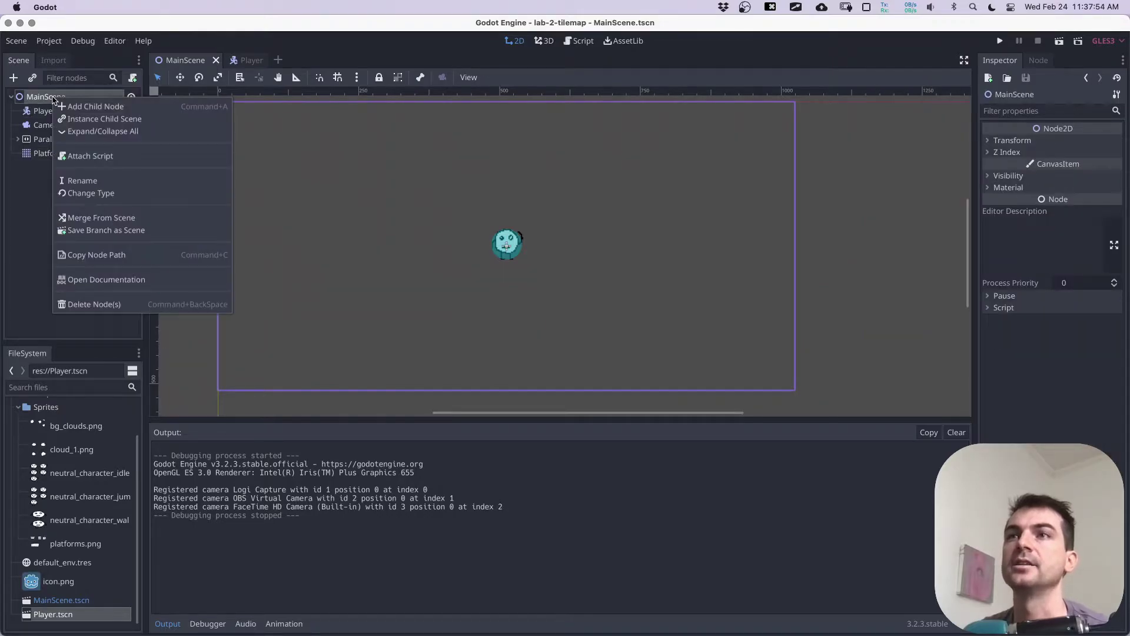
click(92, 107)
text(tilemap)
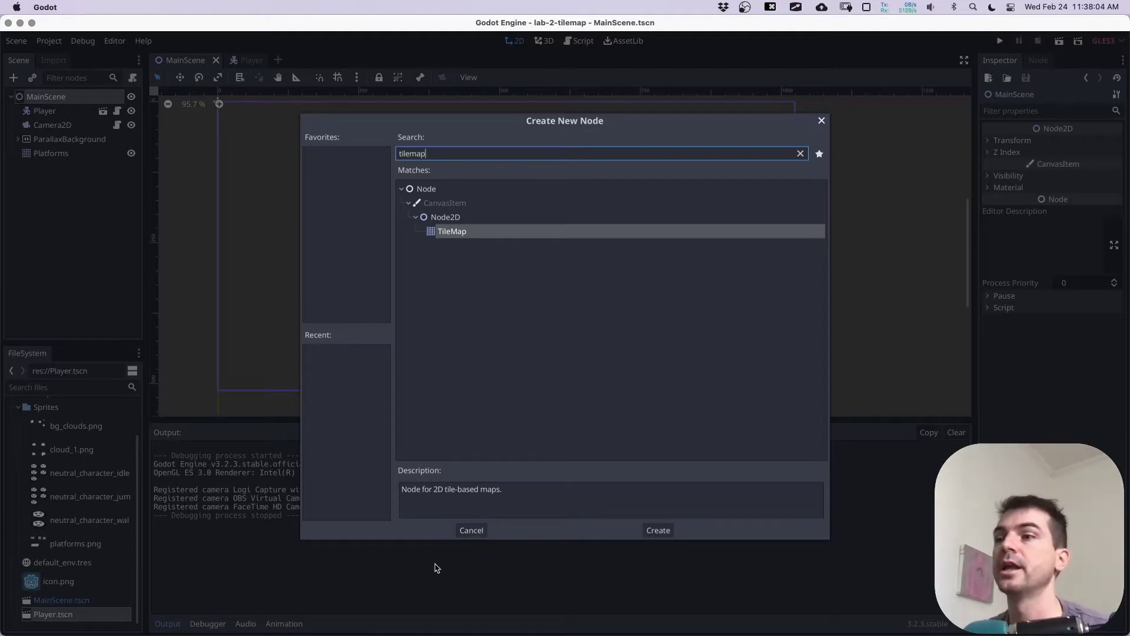
click(464, 533)
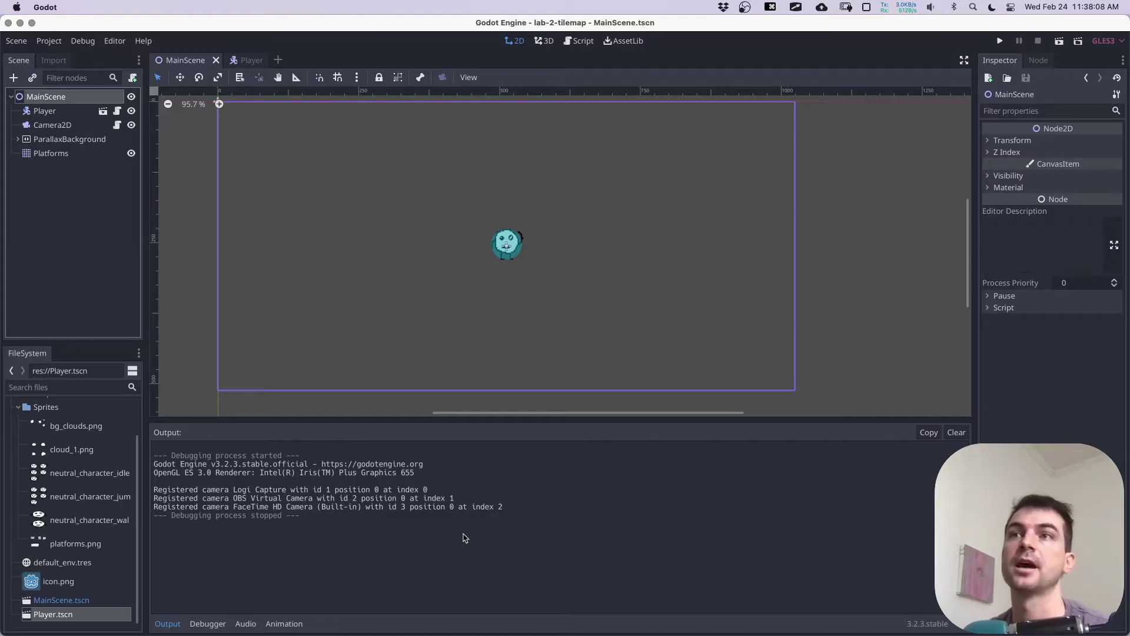
Step: Create a new TileSet for the Platforms tilemap and open it in the expanded TileSet editor
click(55, 155)
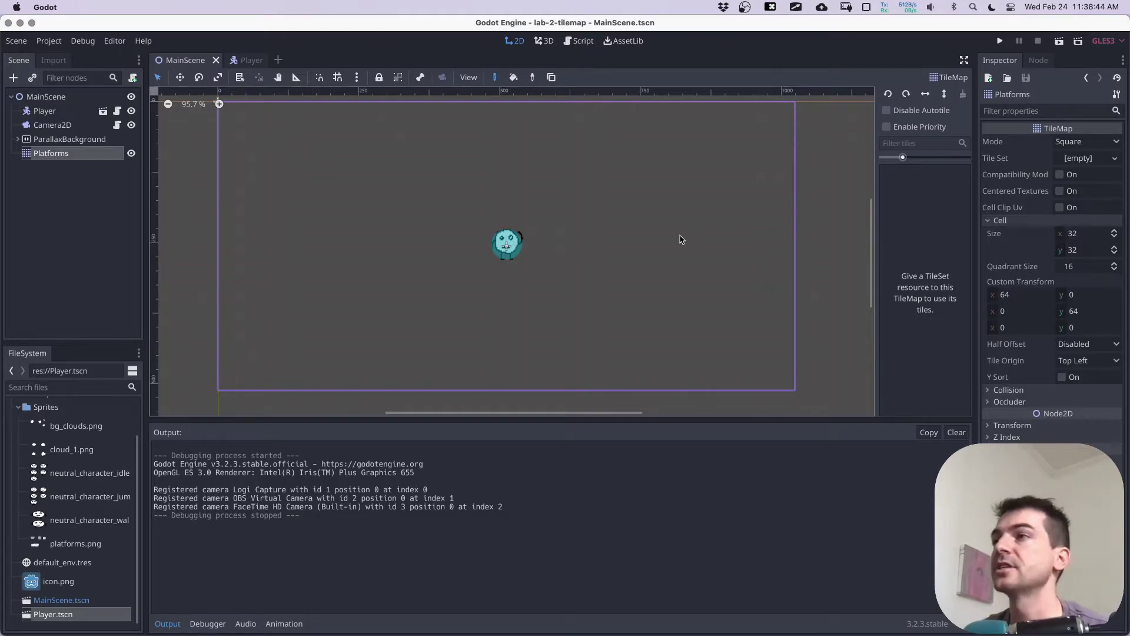
click(1116, 159)
click(1105, 174)
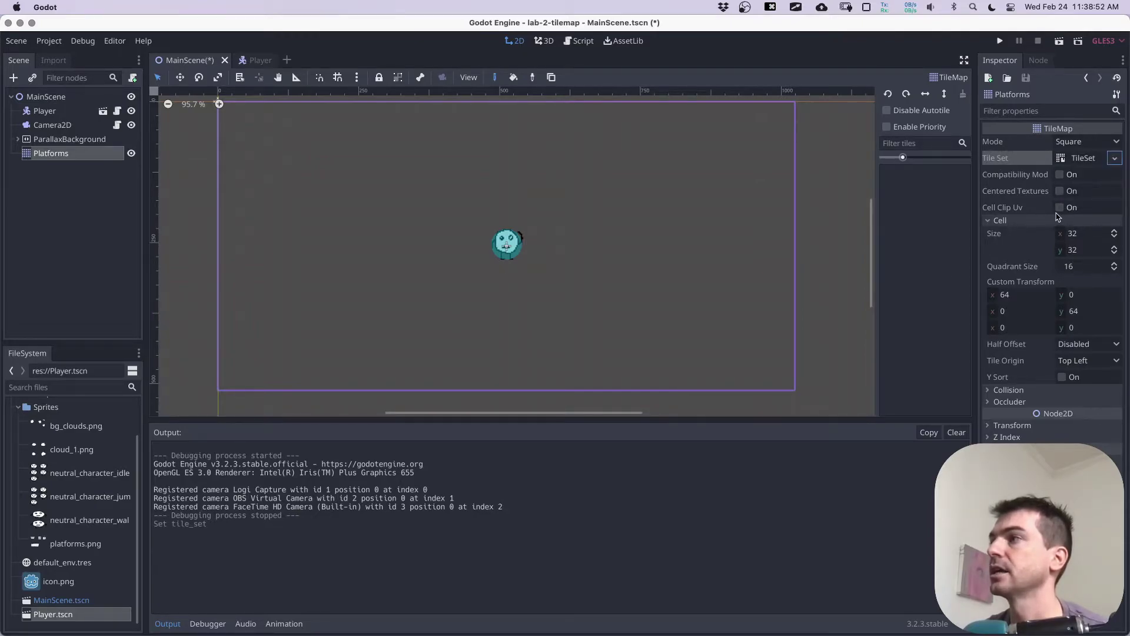
click(1078, 158)
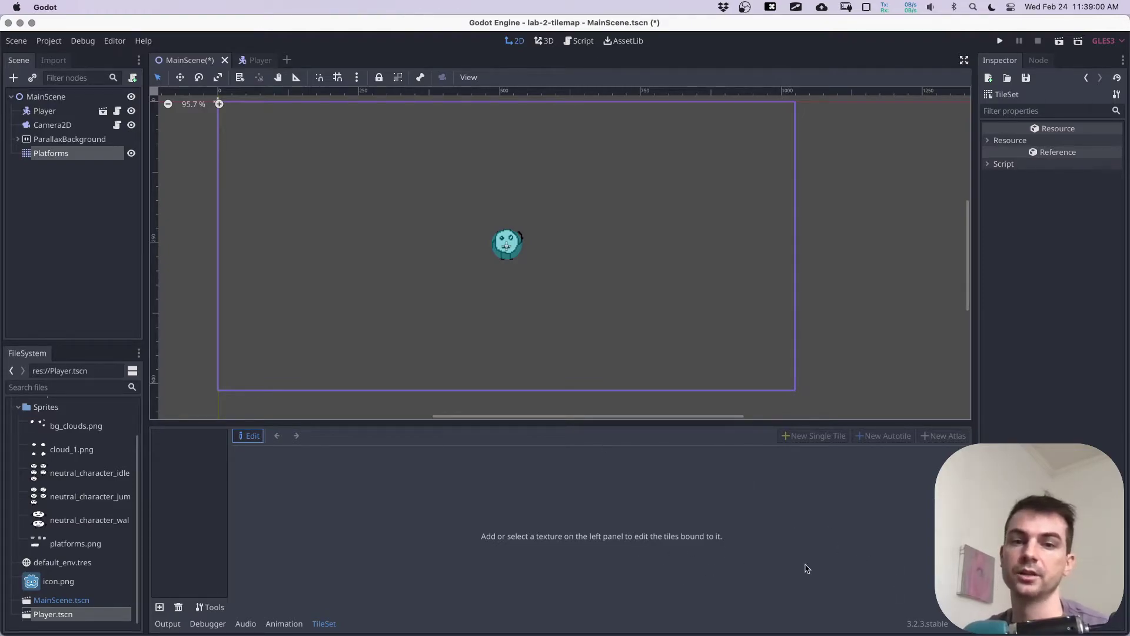
click(960, 628)
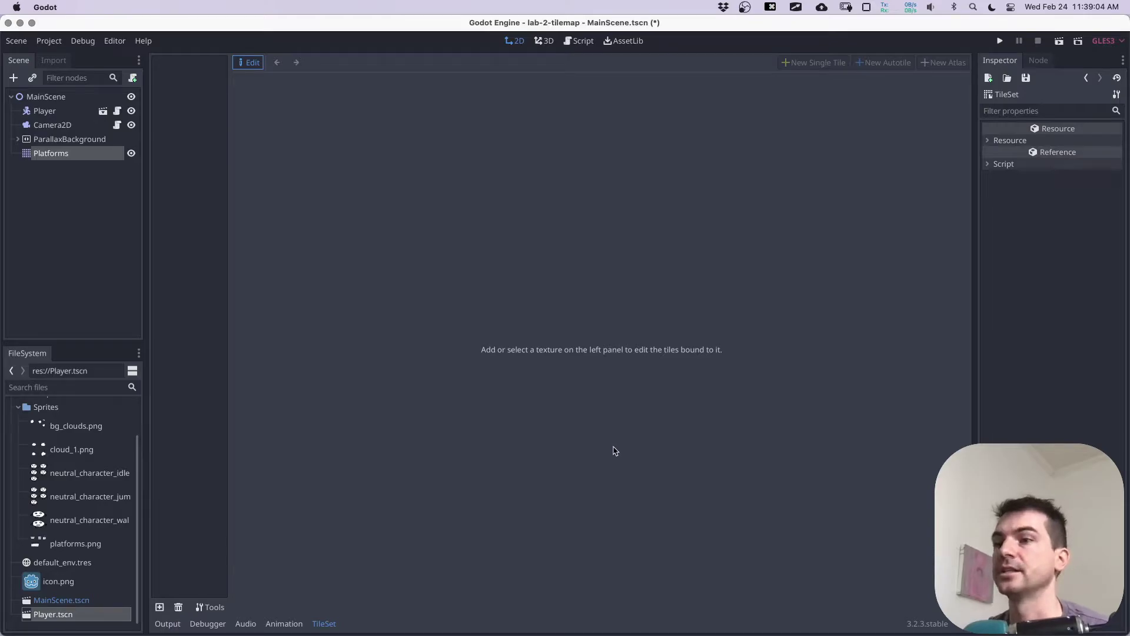
Step: Leave the TileSet editor, reselect the Platforms node and reopen its TileSet for editing
click(52, 99)
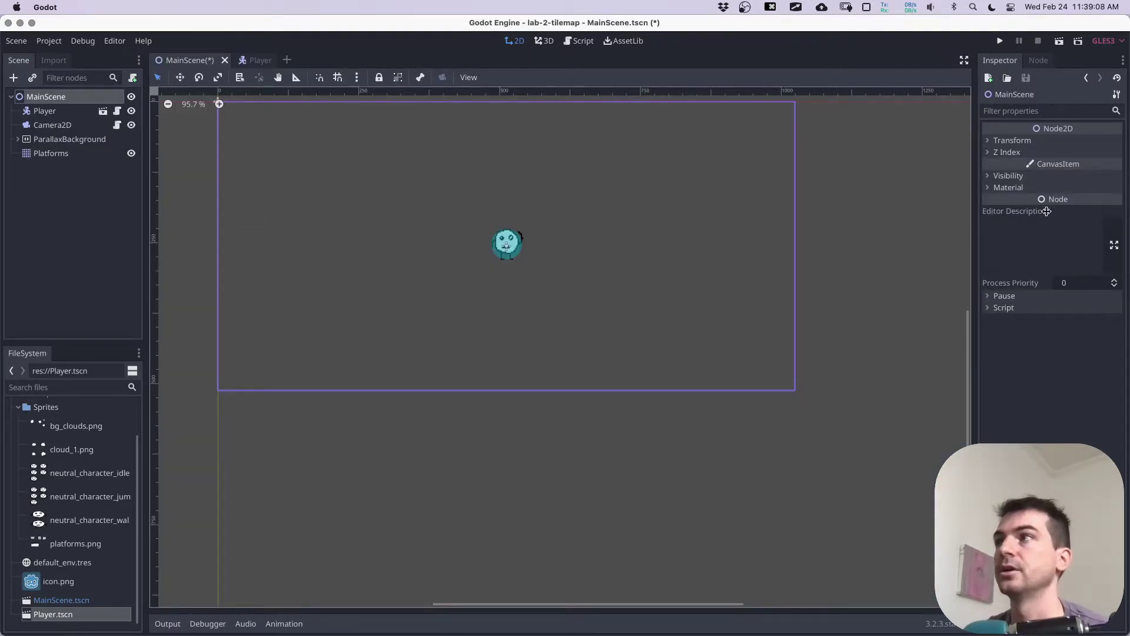
click(41, 154)
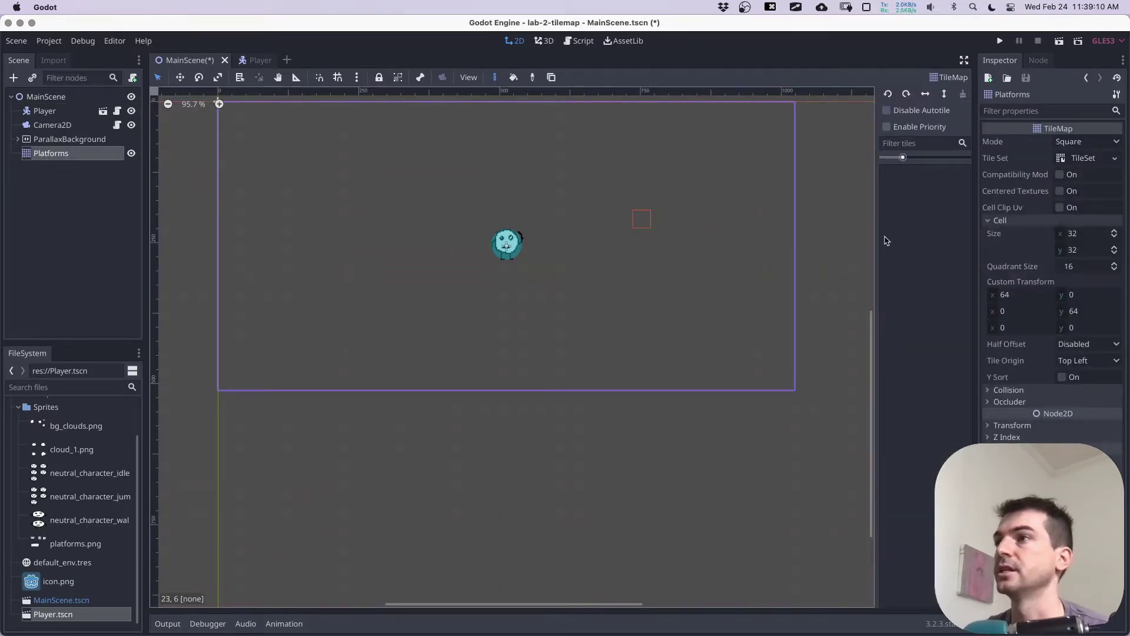
click(1086, 160)
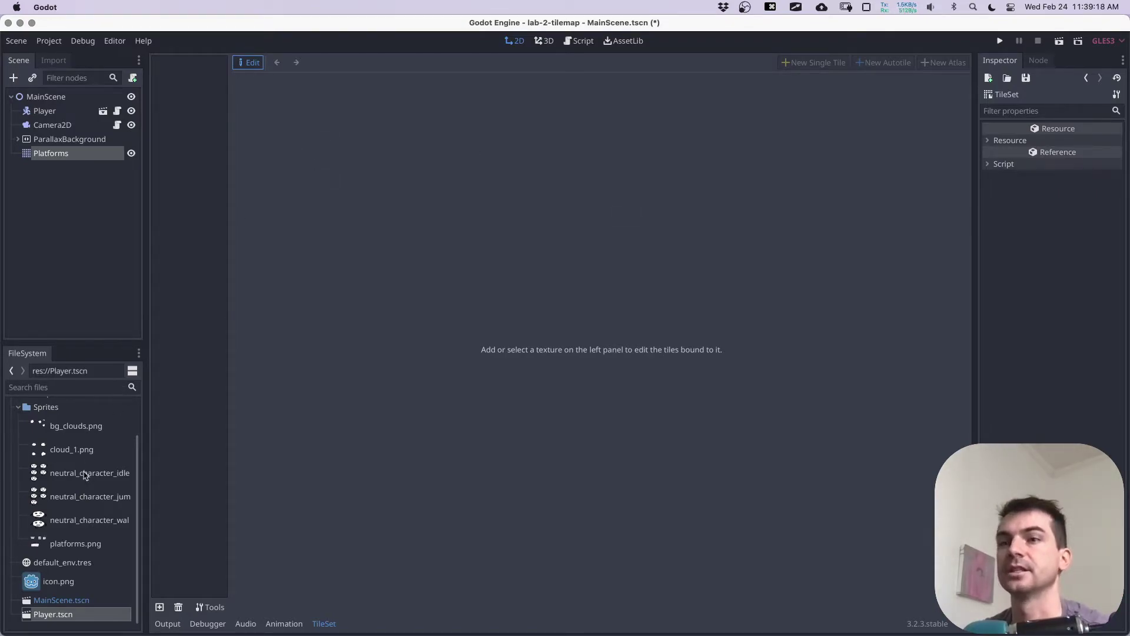
Step: Add the platforms.png sprite sheet as a texture of the TileSet
click(67, 544)
drag(77, 552, 186, 186)
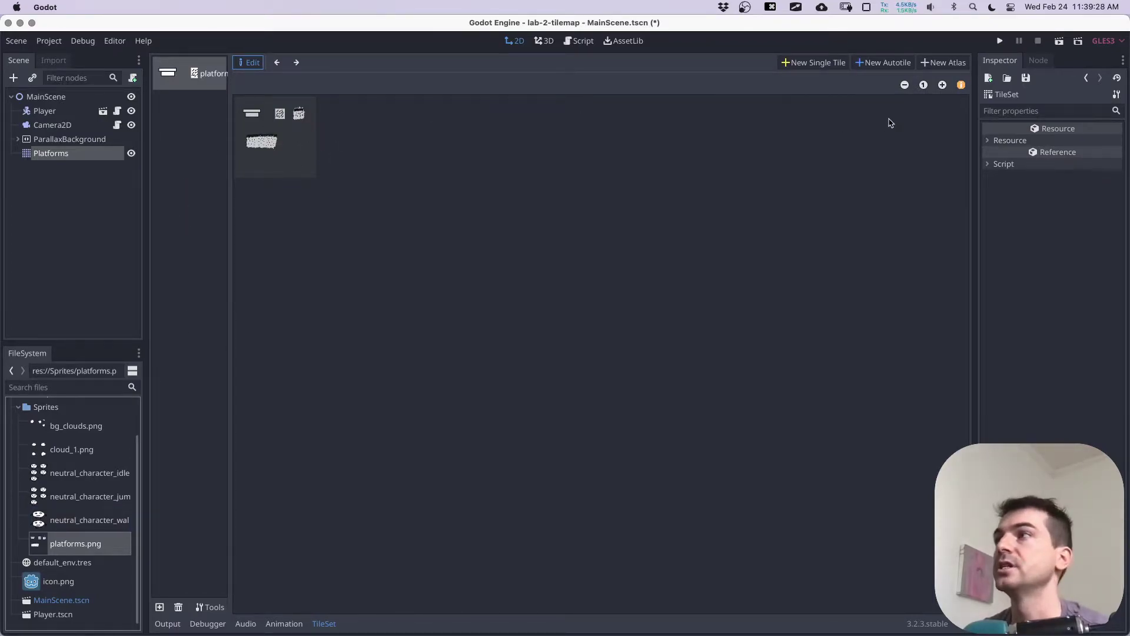
click(943, 84)
click(943, 85)
click(943, 85)
click(943, 85)
click(942, 85)
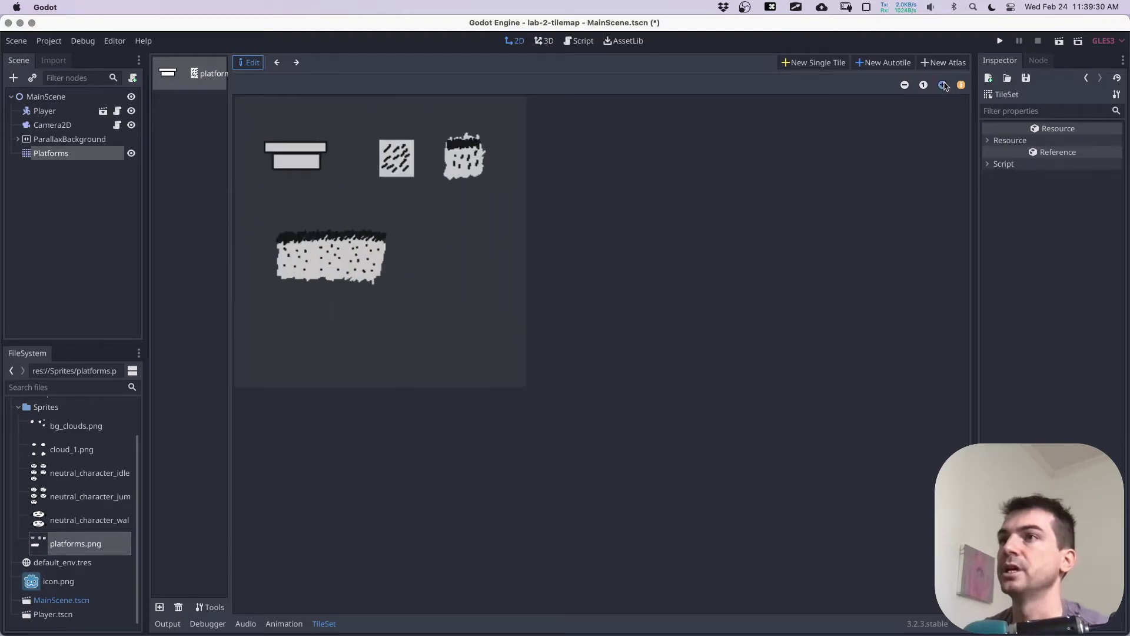
click(943, 85)
click(942, 85)
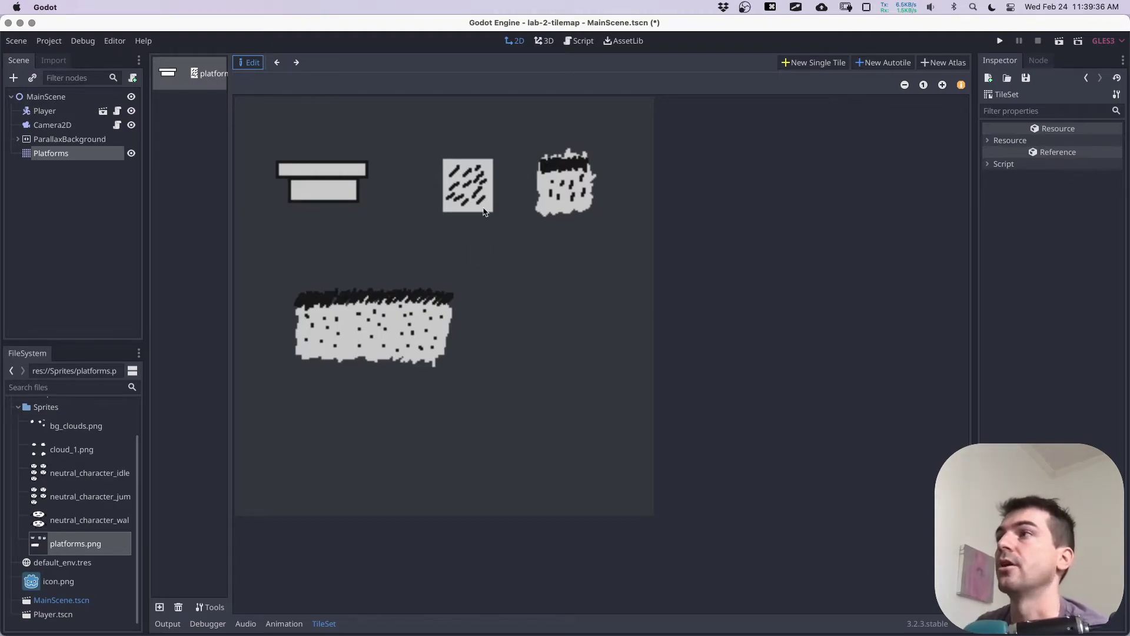
Step: With grid snapping on, create one single tile from the hatched square and another from the small grass-topped block
click(803, 68)
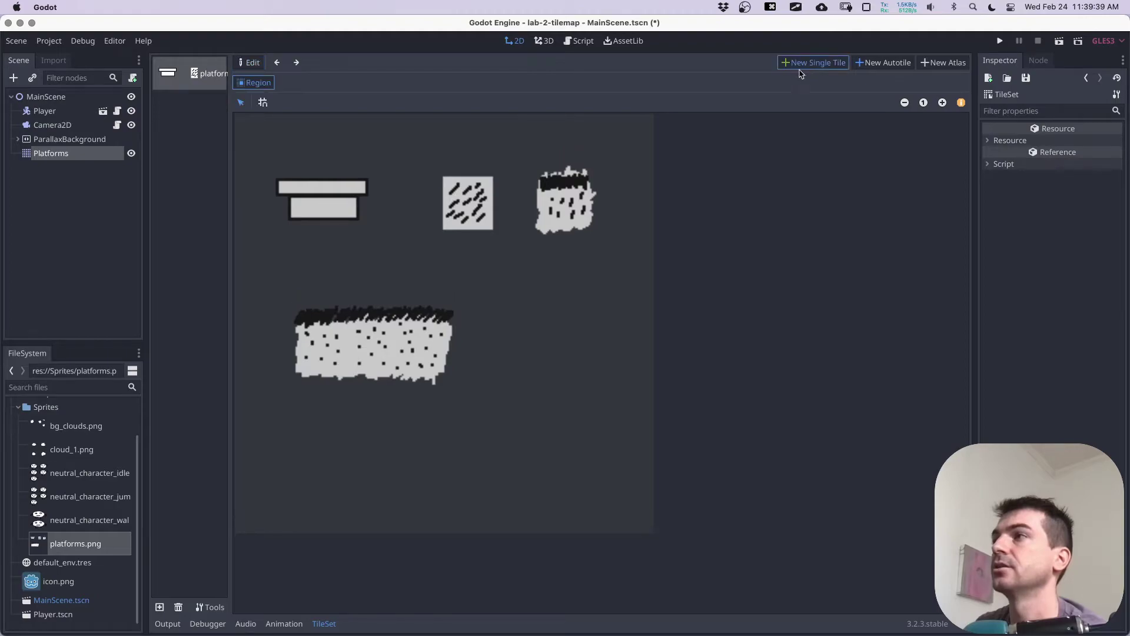
click(268, 106)
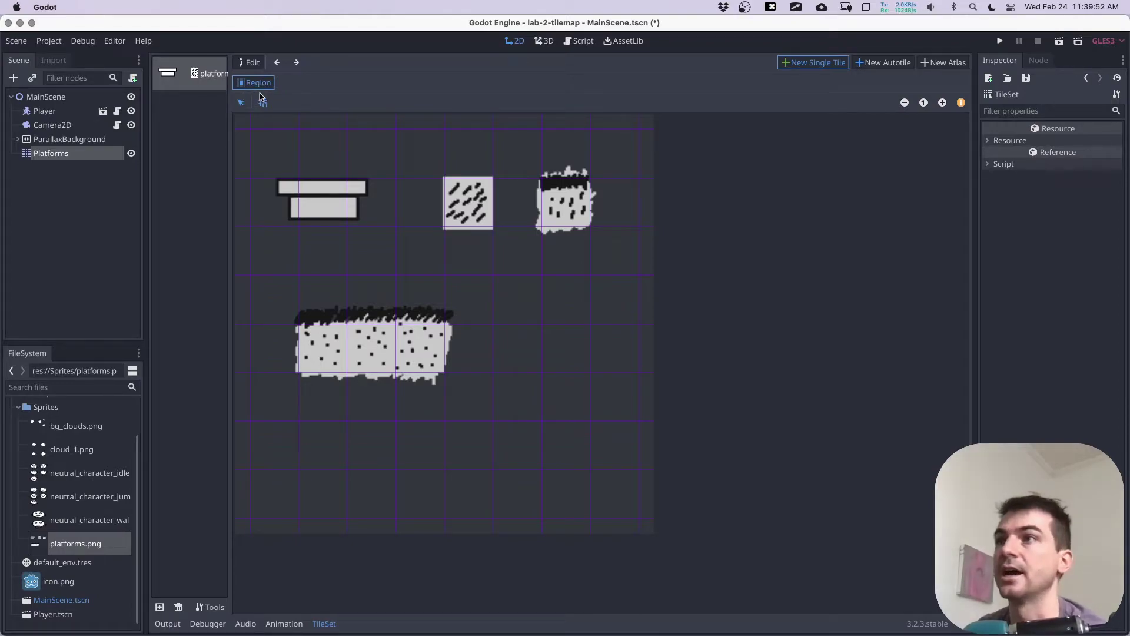
click(467, 206)
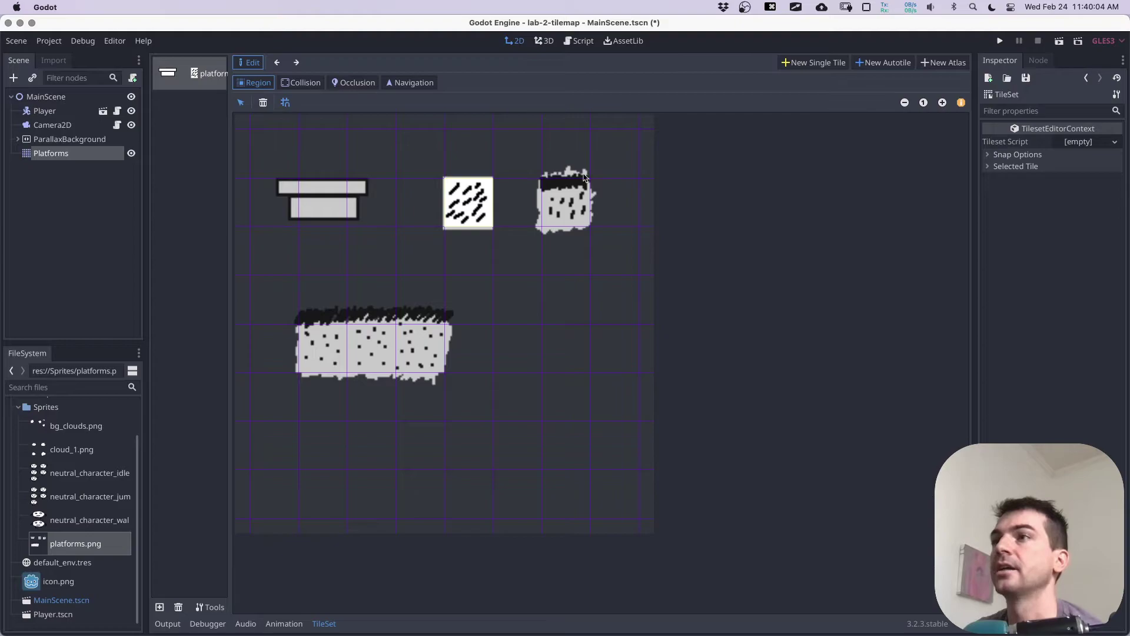
click(801, 65)
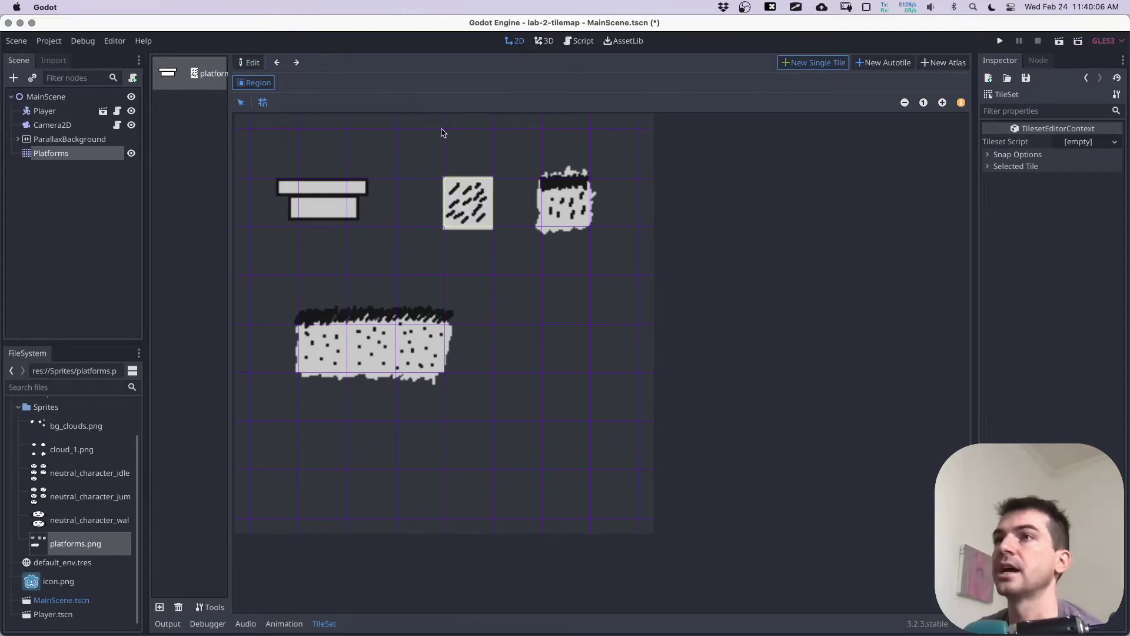
click(569, 202)
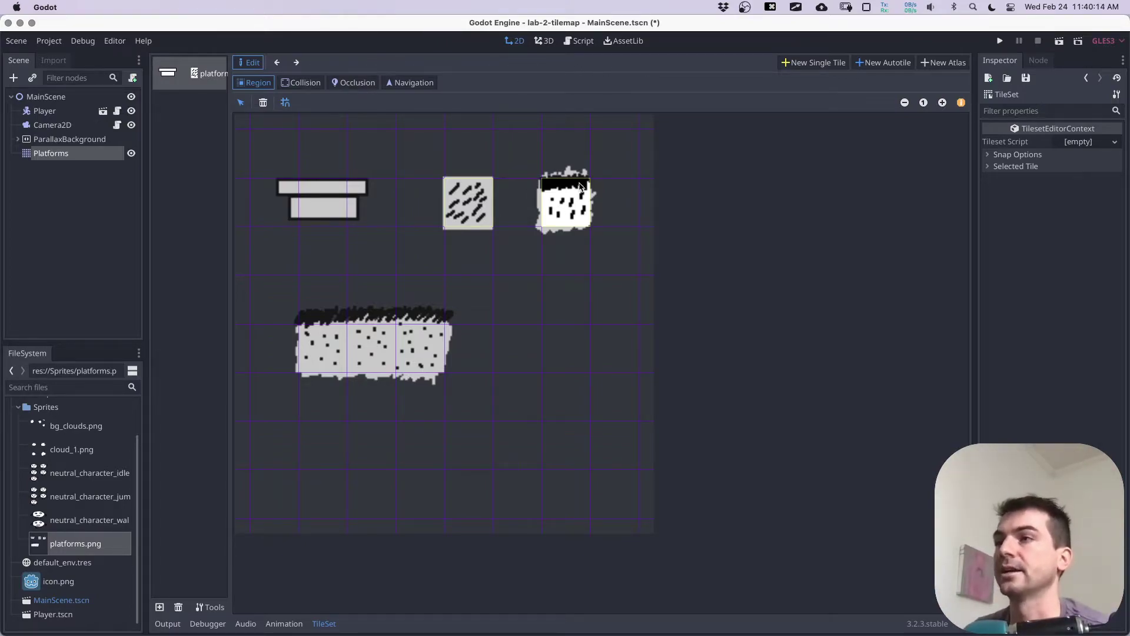
Step: Add a rectangular collision shape covering the whole grass-topped tile
click(300, 84)
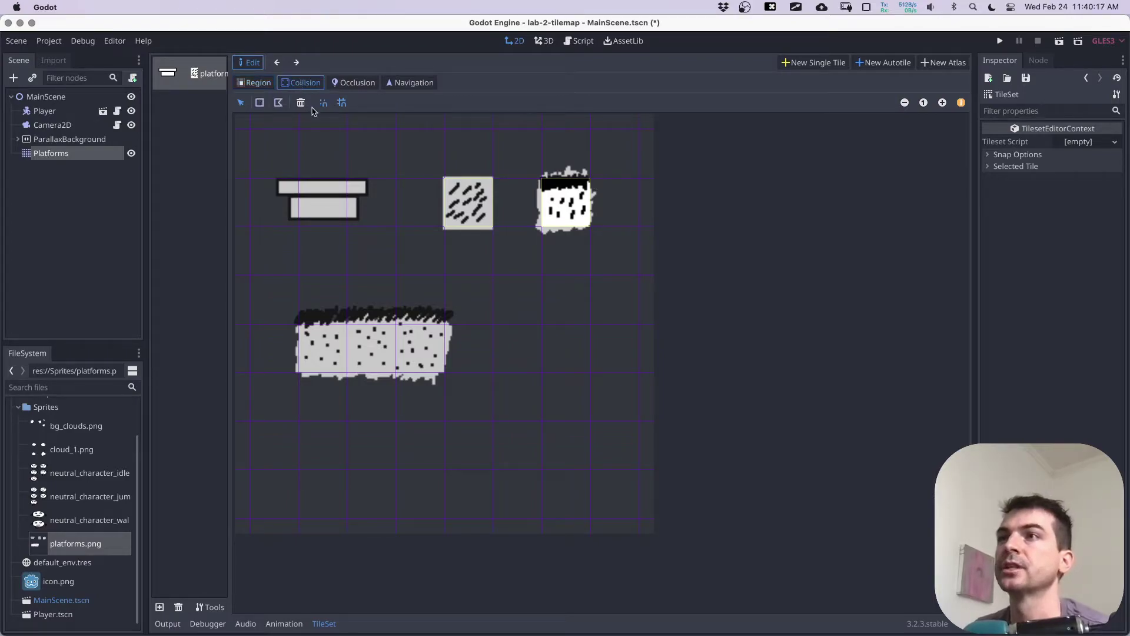
click(259, 103)
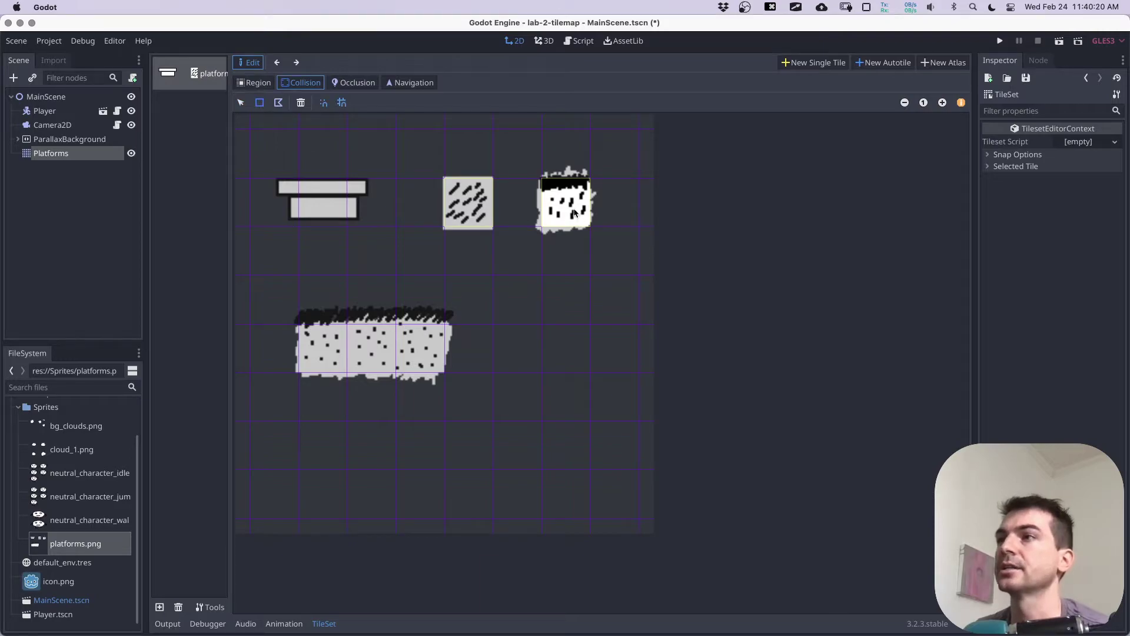
click(575, 213)
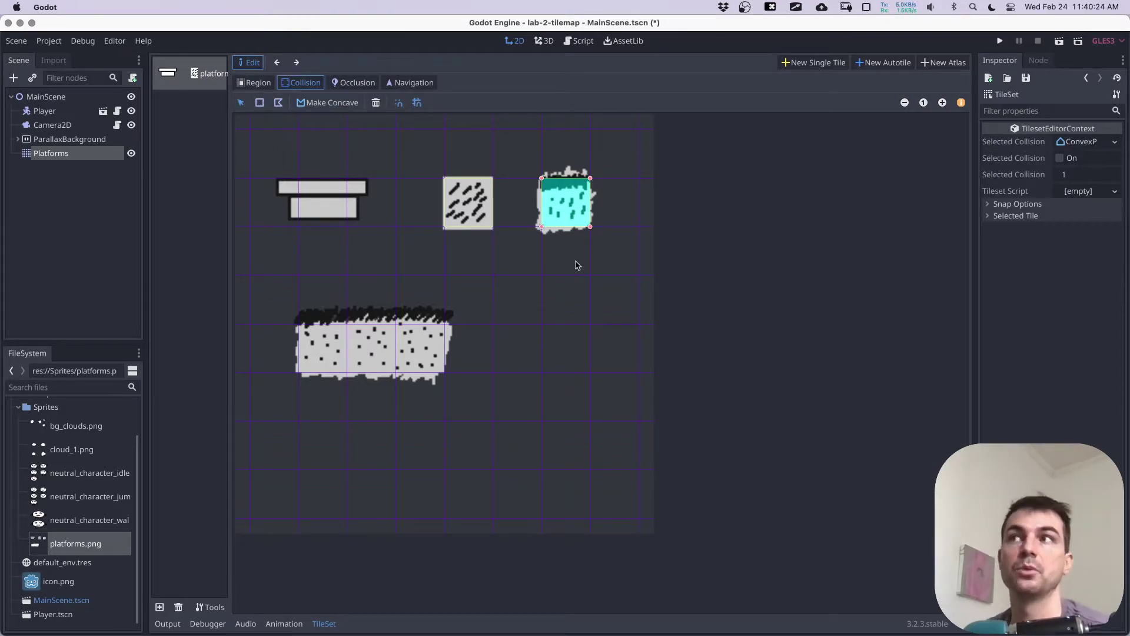
Step: Try to pull a corner of the grass-topped tile's collision shape outward with grid snapping off, and re-enable snapping
click(417, 103)
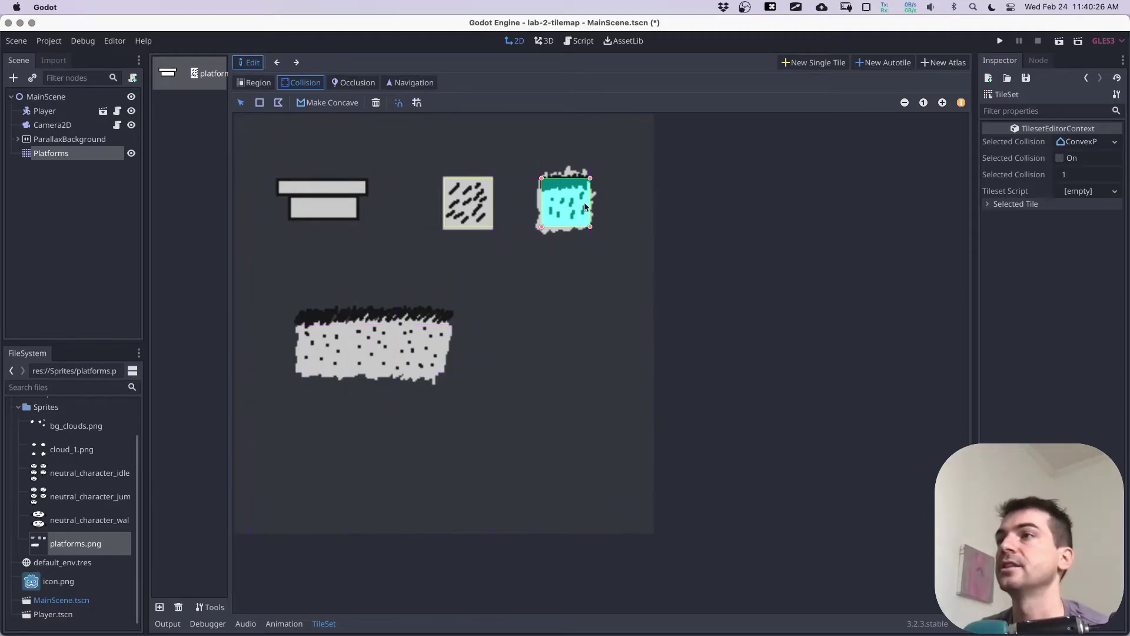
mouse_move(538, 179)
mouse_down()
mouse_move(531, 186)
mouse_move(526, 170)
mouse_up()
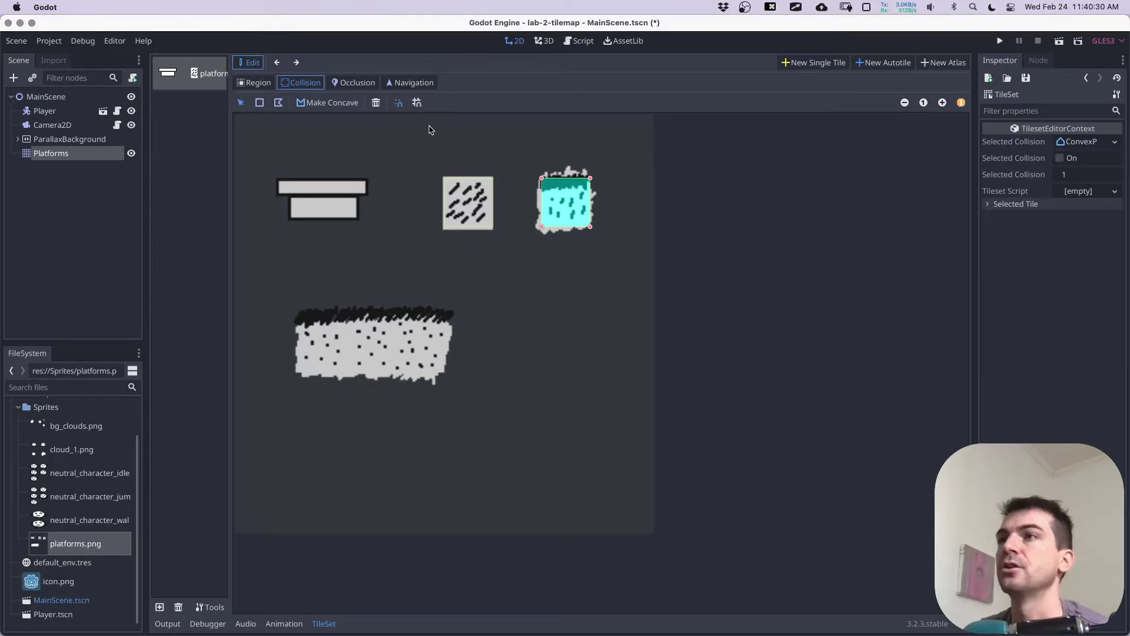
click(417, 102)
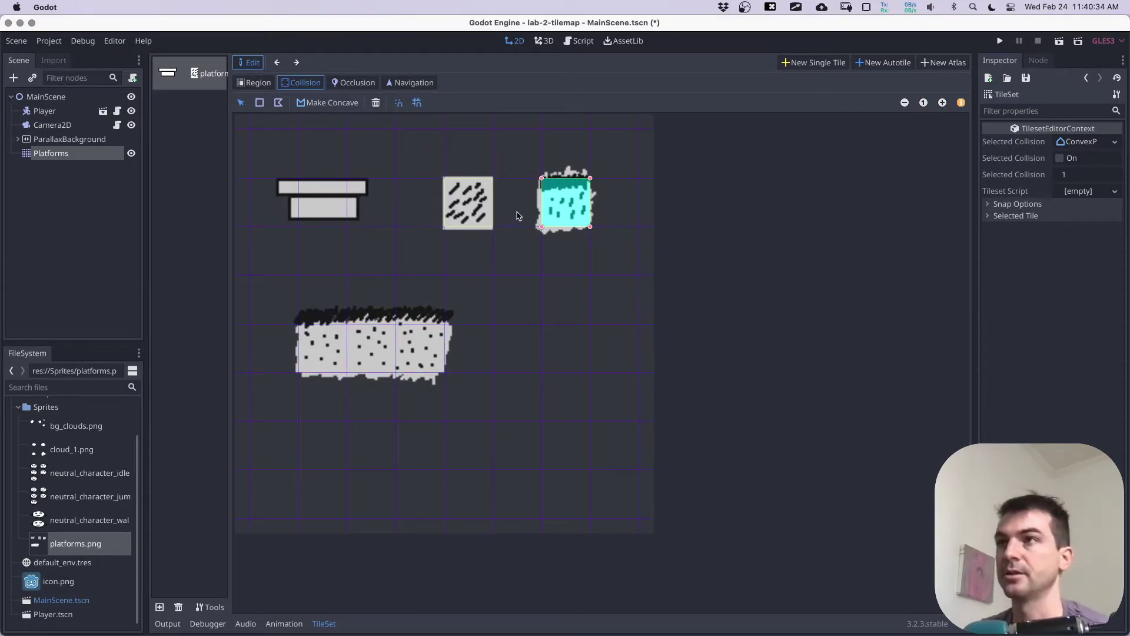
Step: Save the scene and paint a horizontal row of 14 grass-topped tiles on the Platforms tilemap below the player
key(super+s)
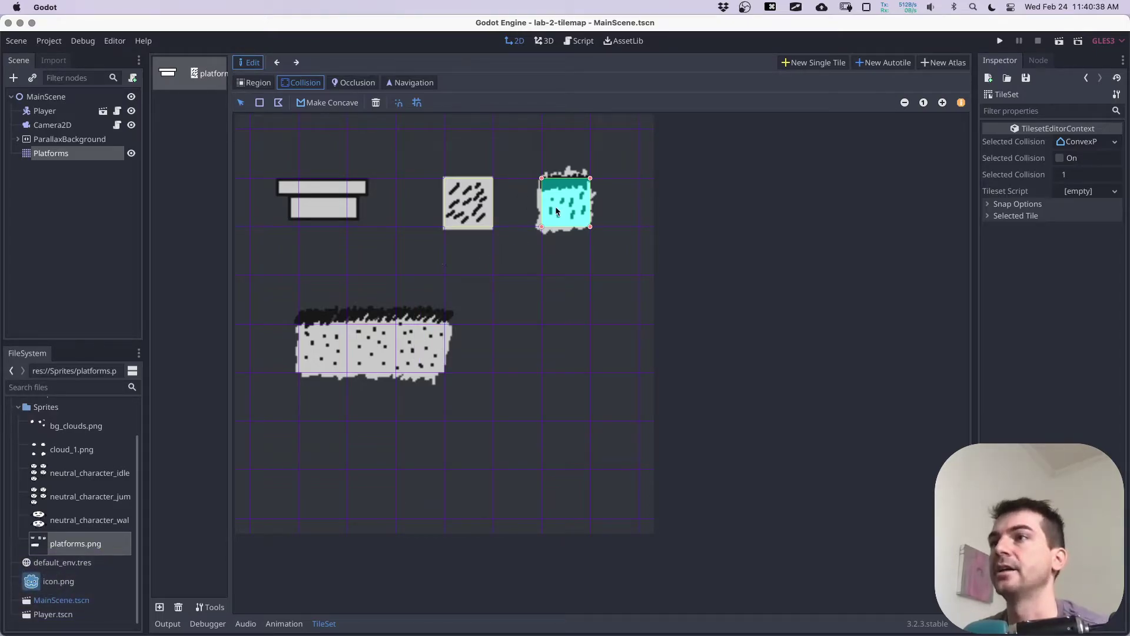
click(51, 98)
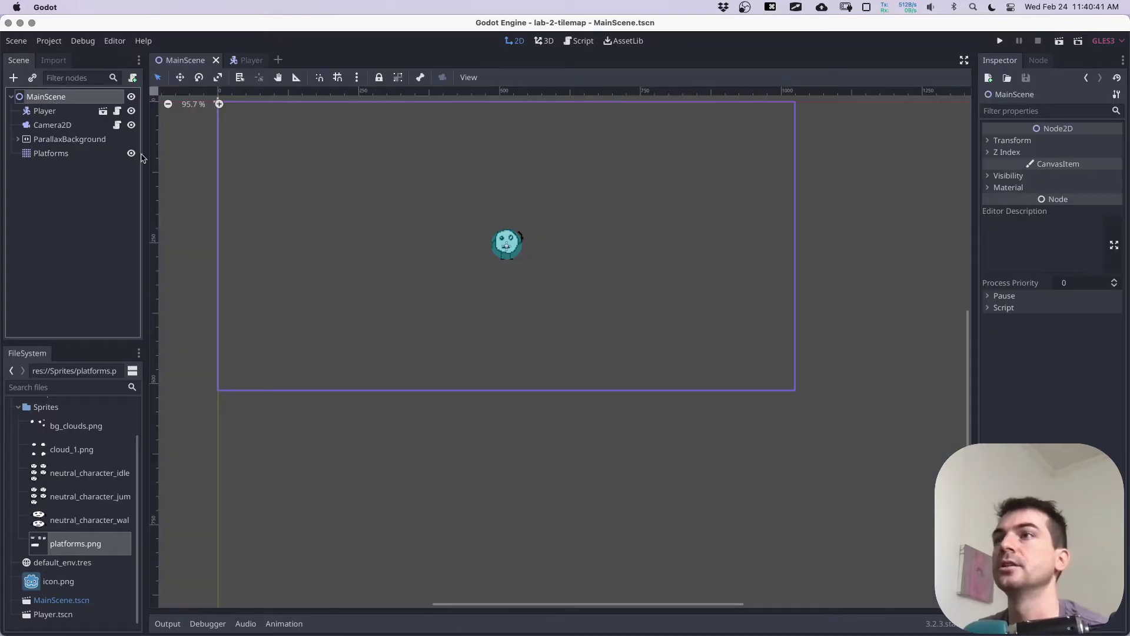
click(59, 156)
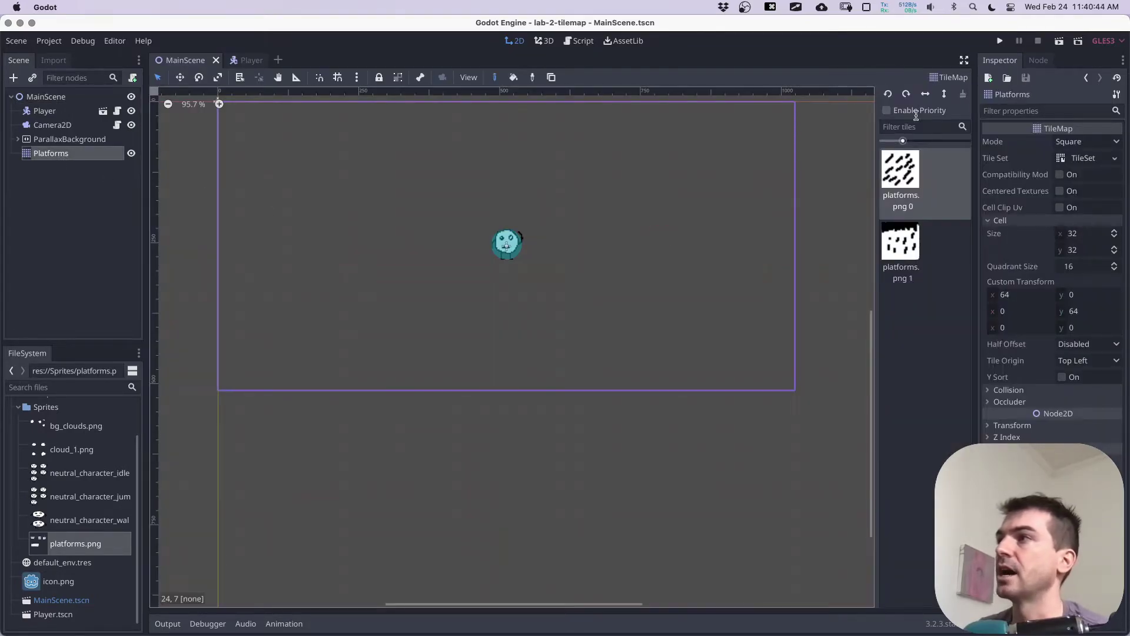
click(919, 226)
click(923, 185)
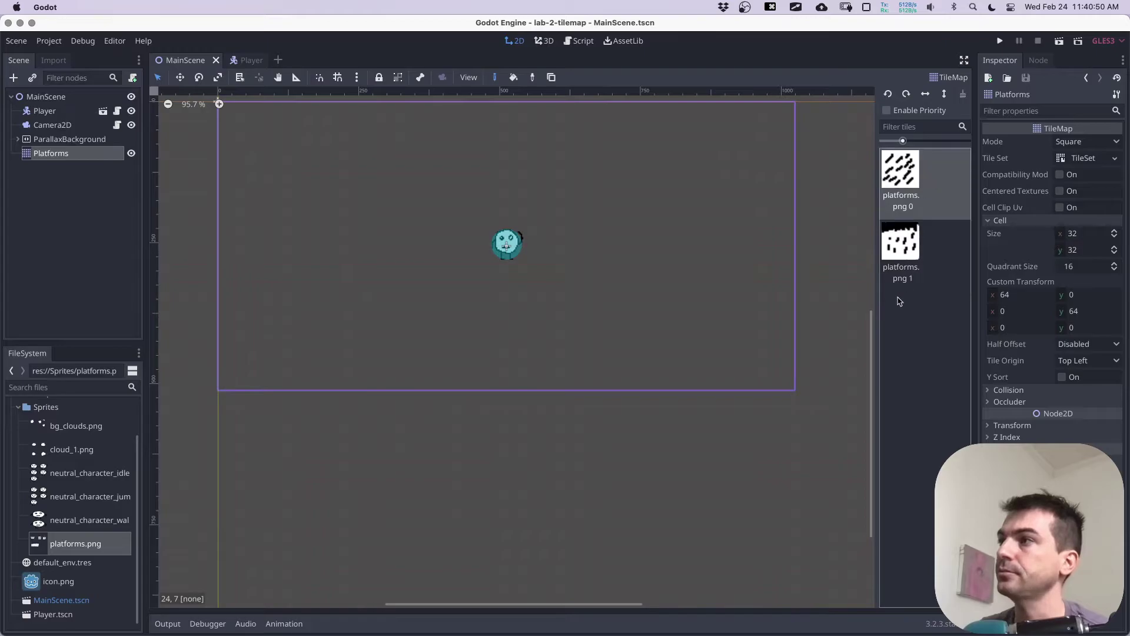
click(911, 246)
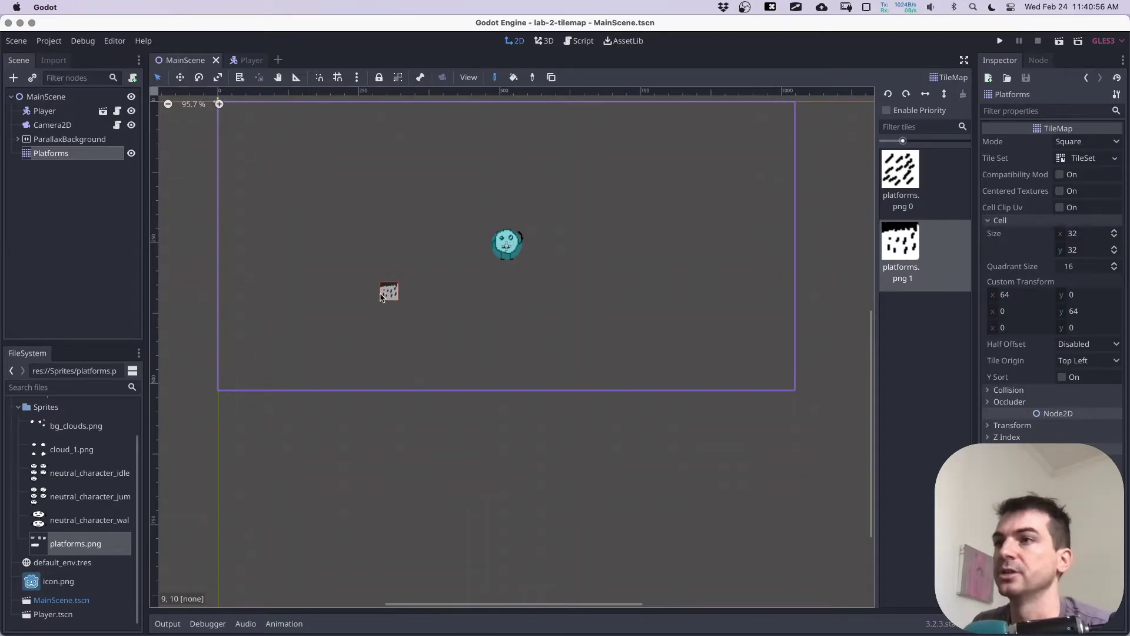
drag(391, 346, 606, 349)
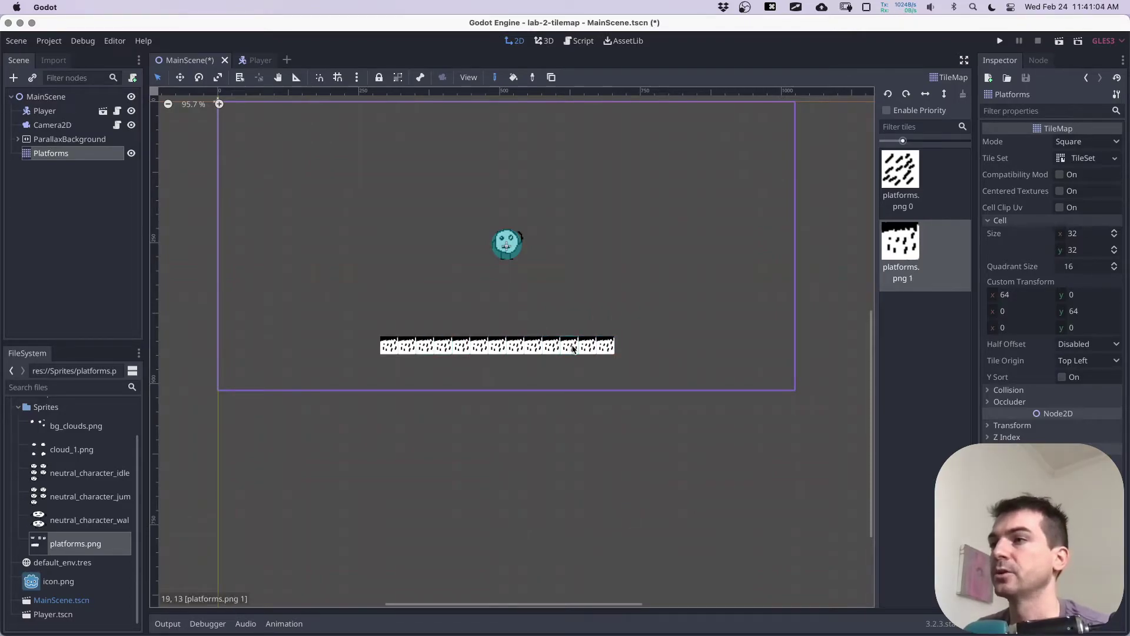
right_drag(573, 349, 617, 349)
drag(573, 348, 626, 349)
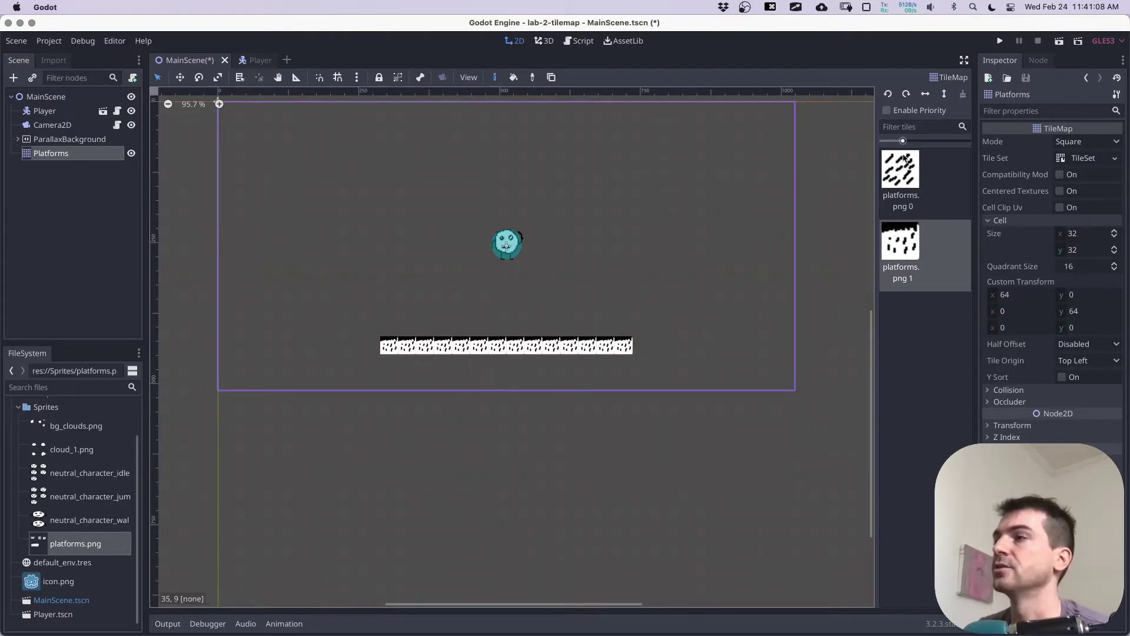
Step: Fill two full rows beneath the grass-topped row with the hatched tile and save the scene
click(904, 160)
mouse_move(389, 363)
mouse_down()
mouse_move(627, 363)
mouse_move(556, 384)
mouse_move(388, 383)
mouse_up()
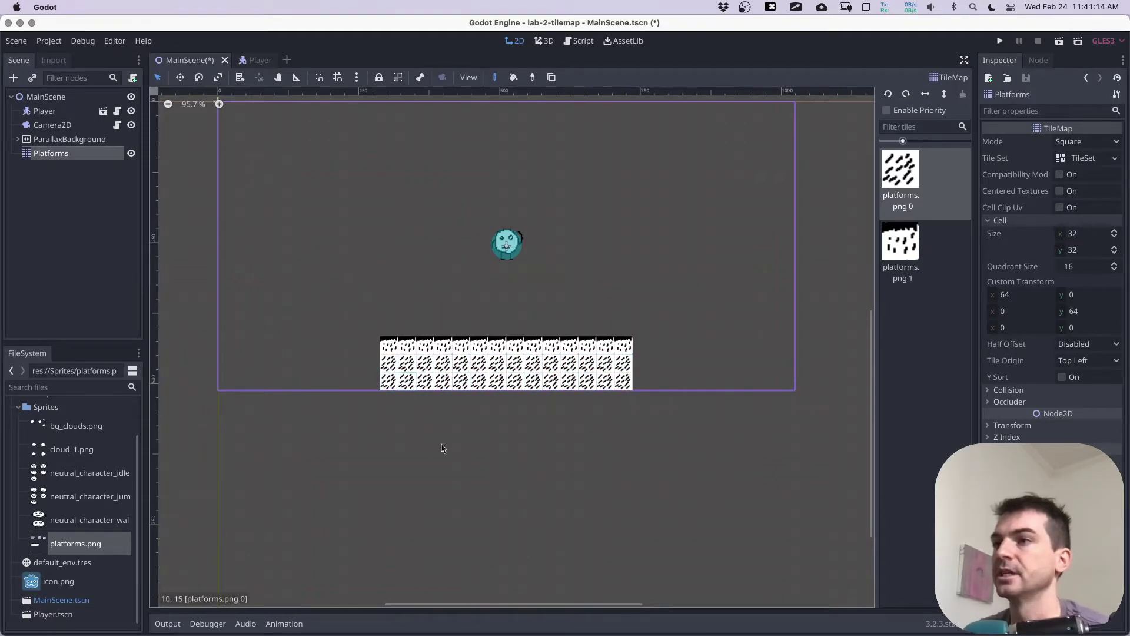
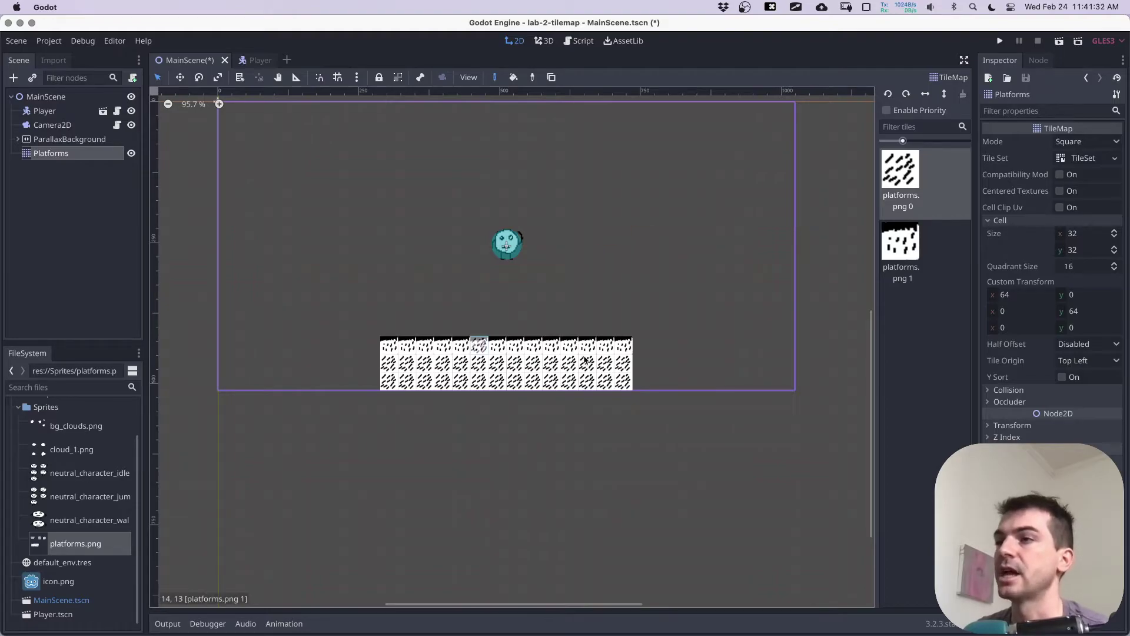
key(super+s)
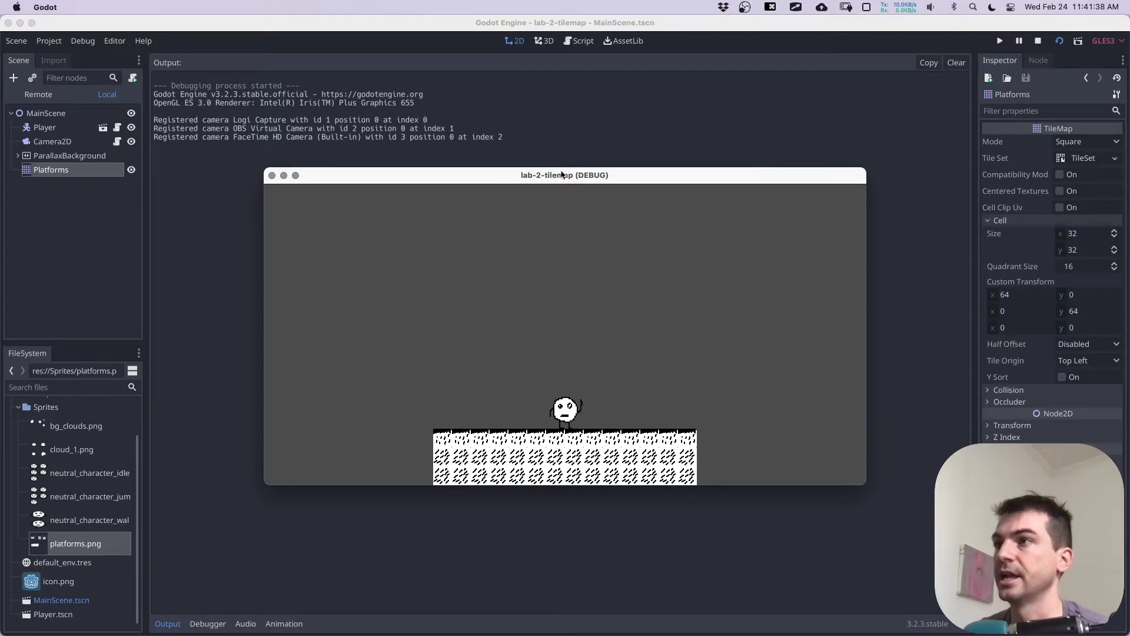
Step: Test-run the scene, walking the player back and forth on the platform and off its left edge
drag(561, 181, 503, 112)
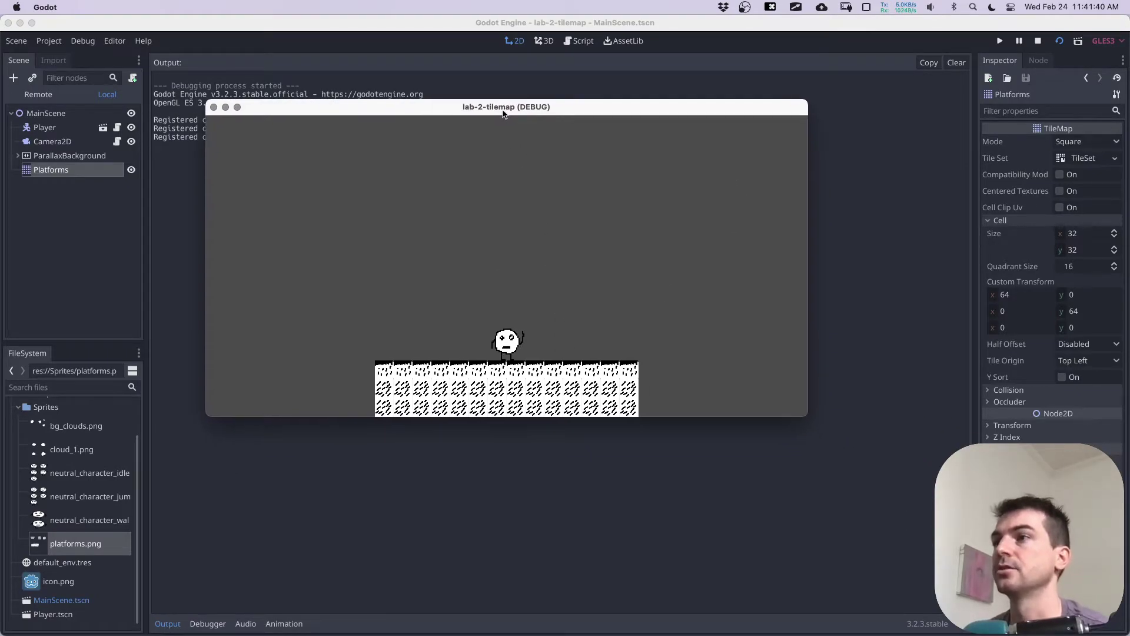
key(Right)
key(Right)
key(Left)
key(Right)
key(Left)
key(Left)
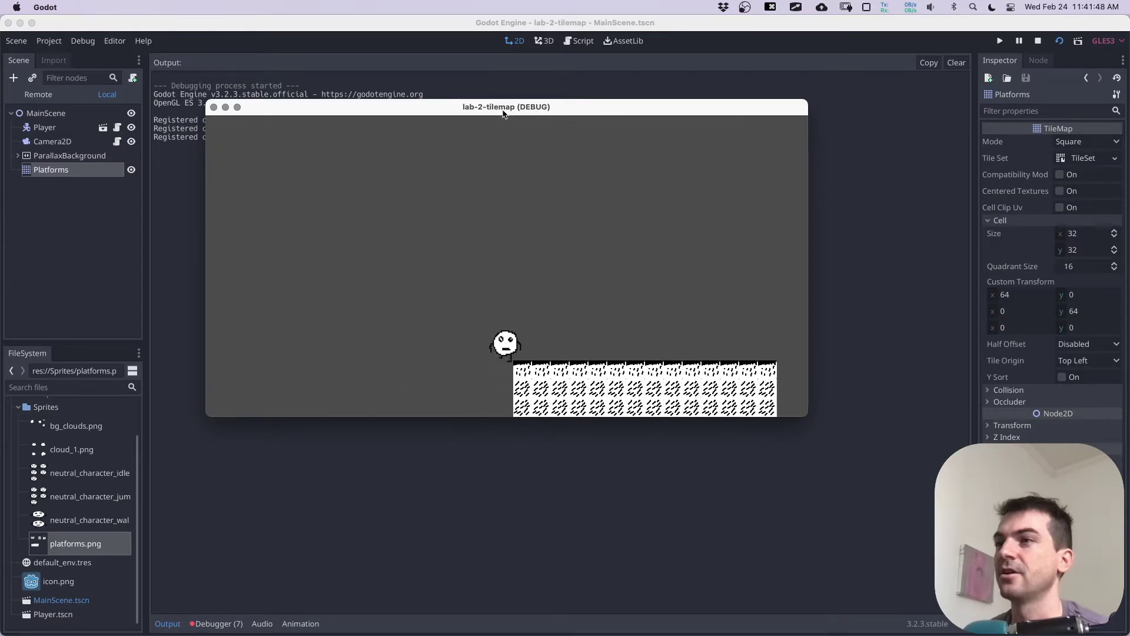
key(Left)
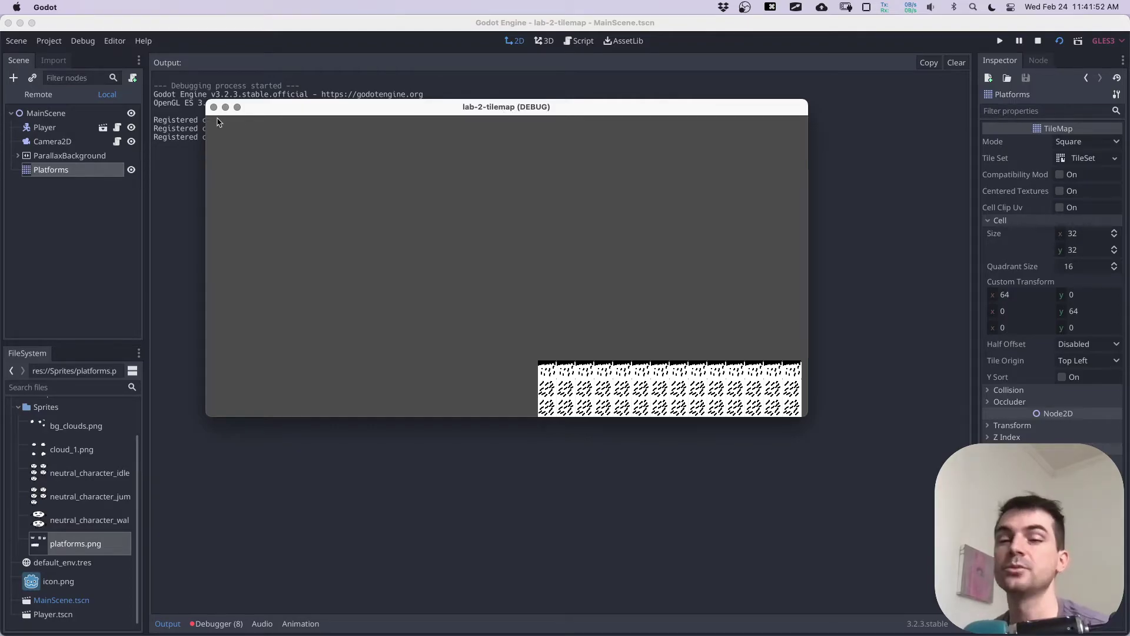
Step: Restart the scene, walk the player left and right on the tiles, and close the game window
click(1062, 42)
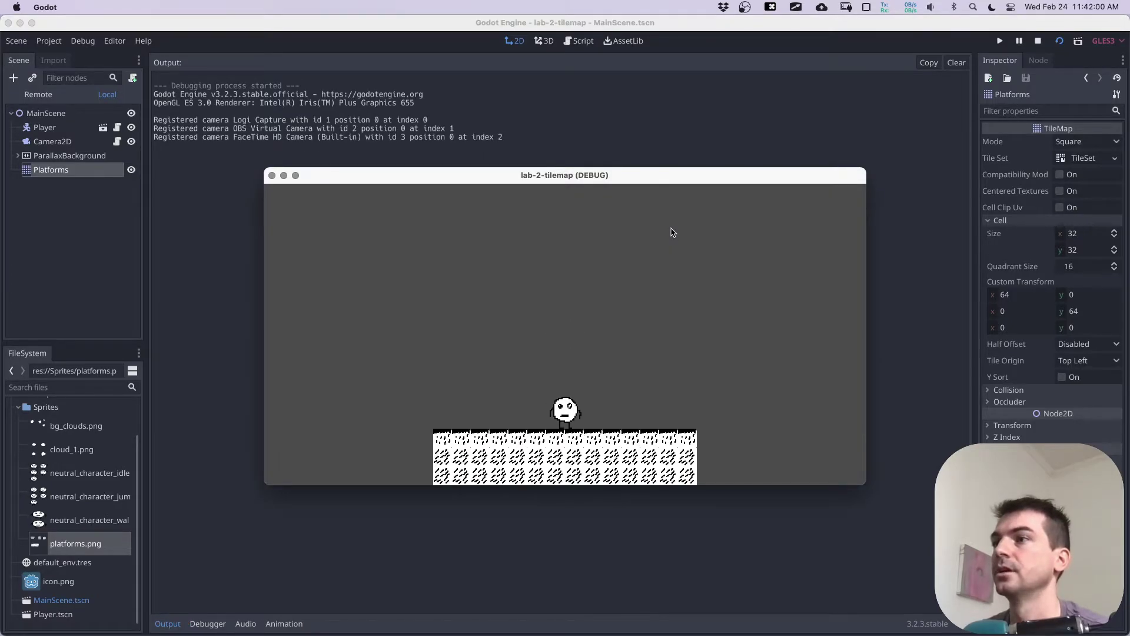
key(Right)
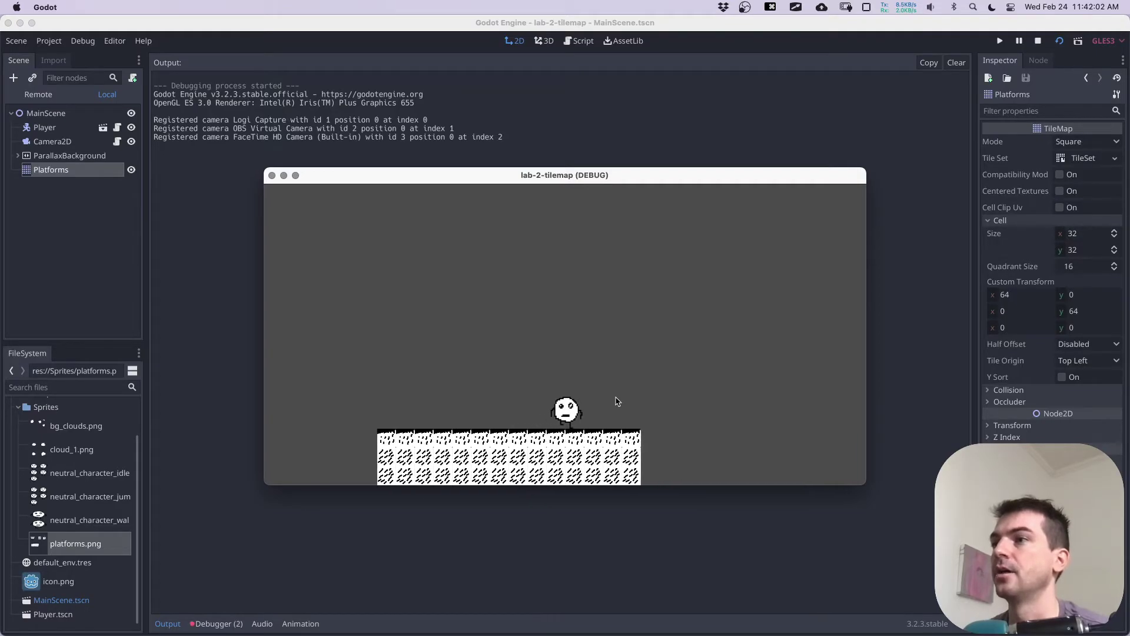
key(Left)
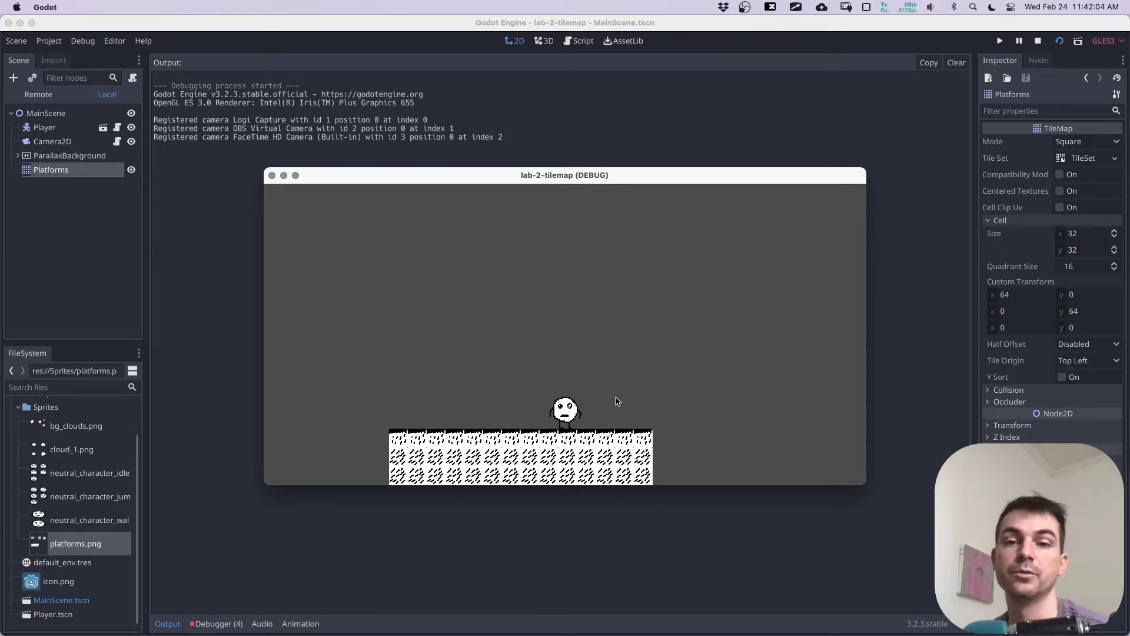
key(Right)
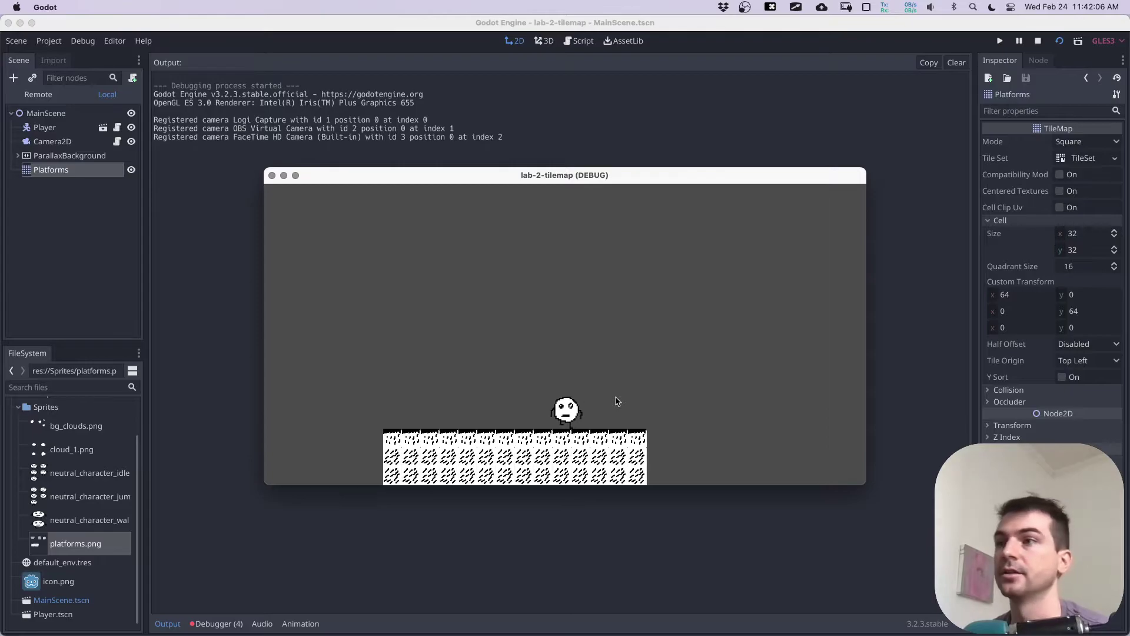
key(Left)
key(Right)
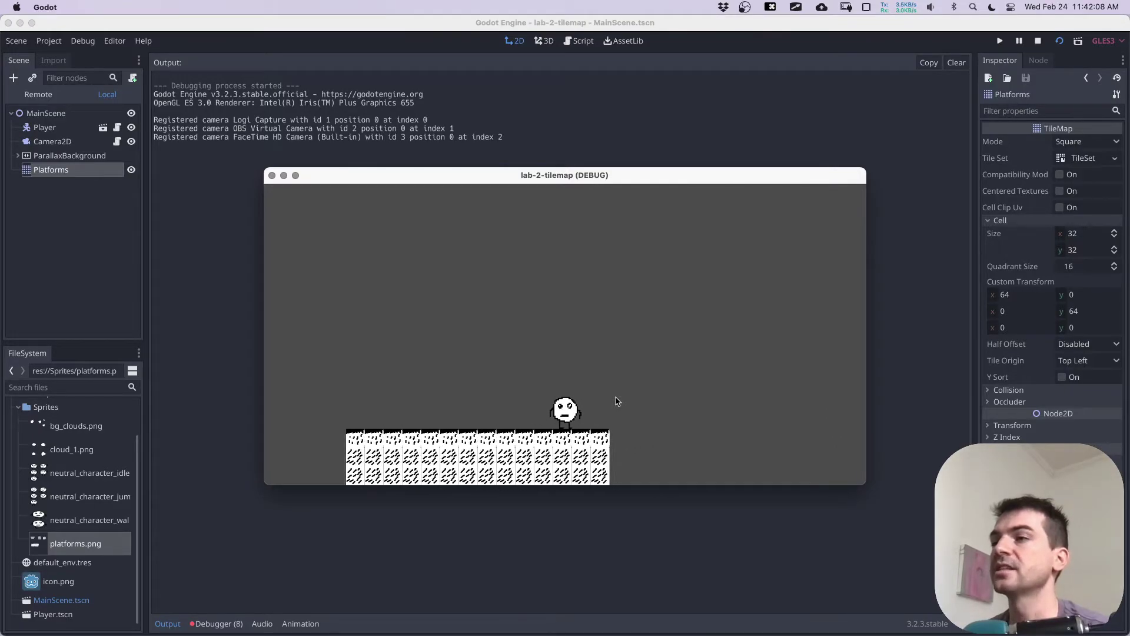
click(272, 175)
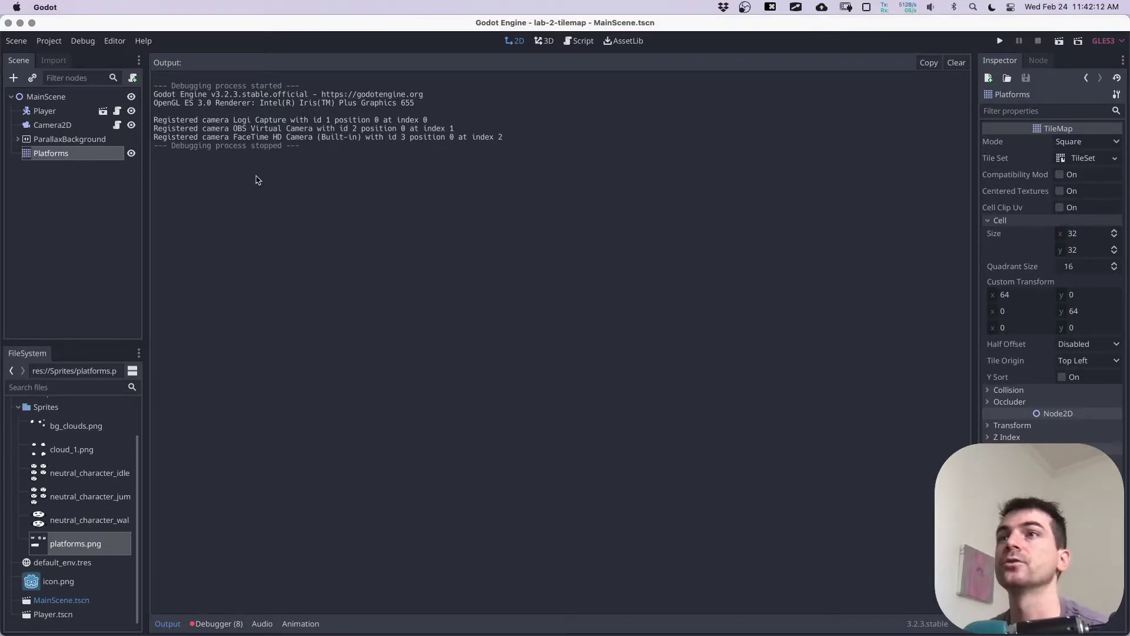
Step: In the Platforms TileSet, add a new single tile whose region covers three by two cells over the wide dotted grass platform
click(39, 98)
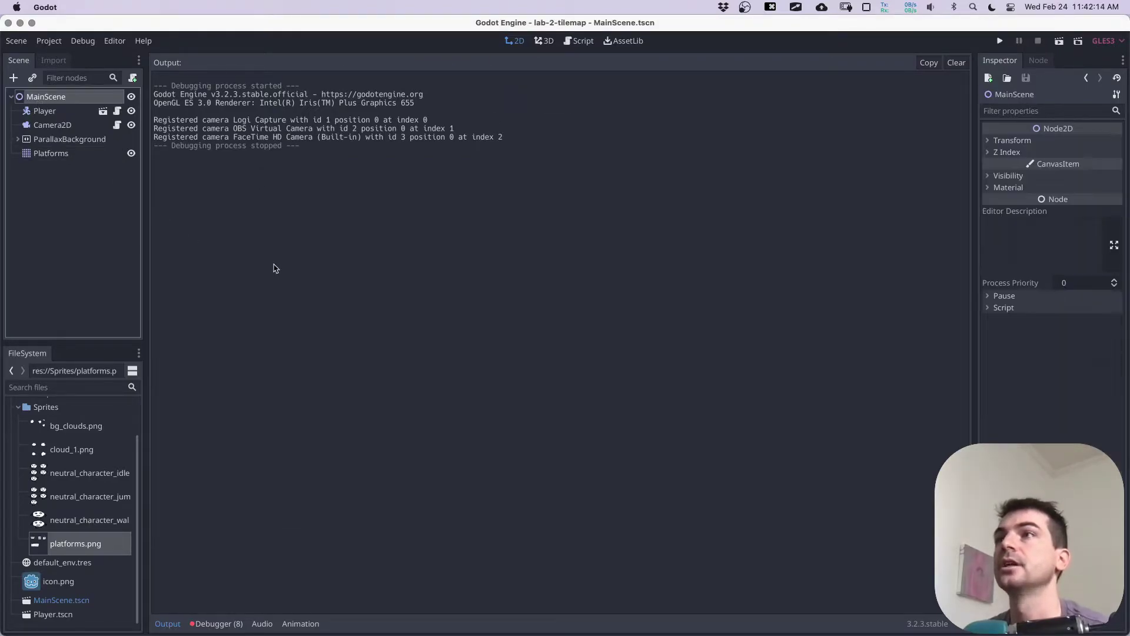
click(45, 154)
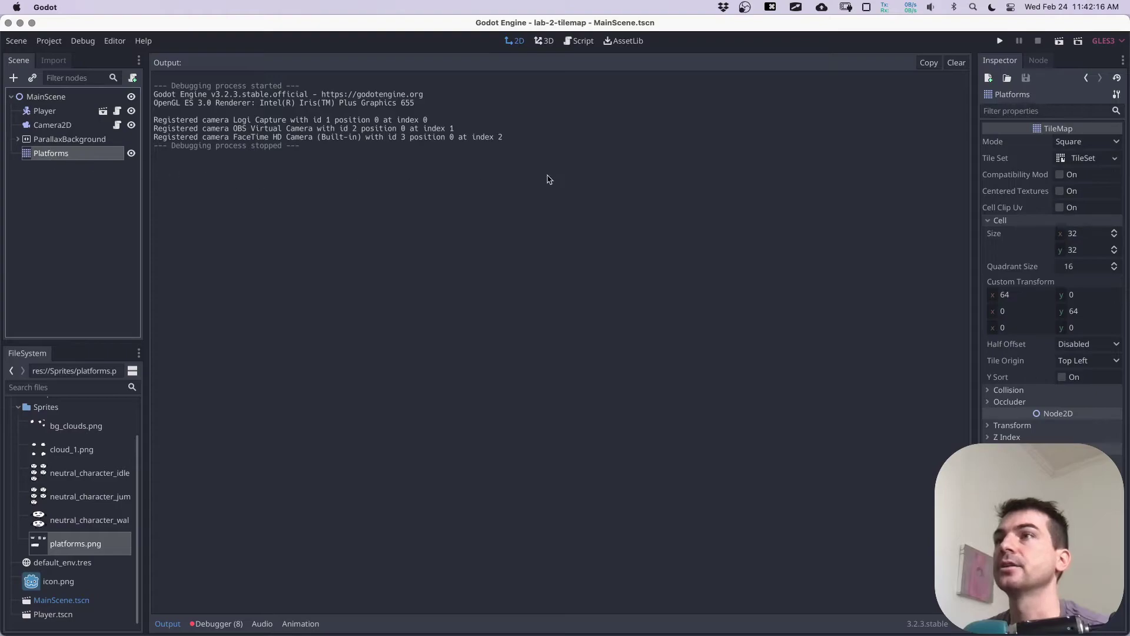
click(1082, 159)
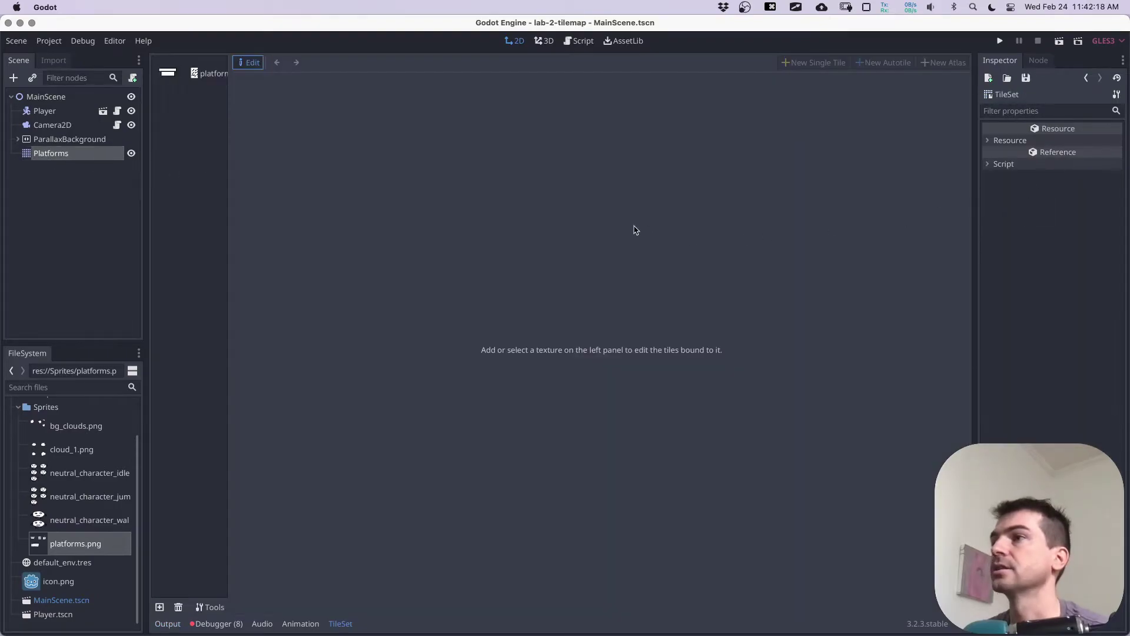
click(196, 85)
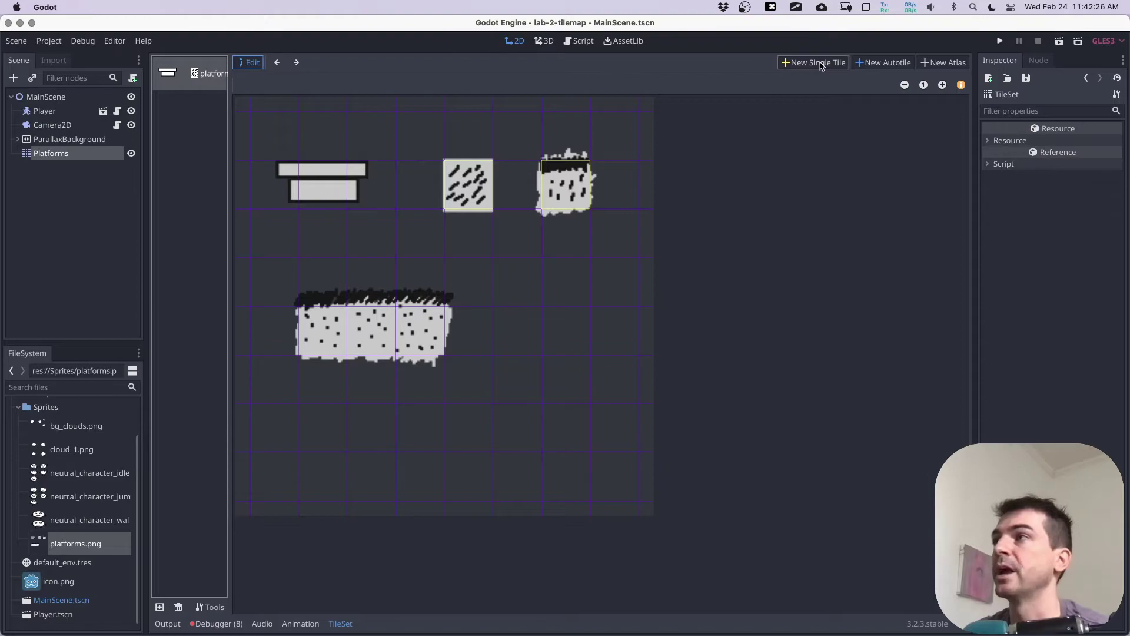
click(795, 63)
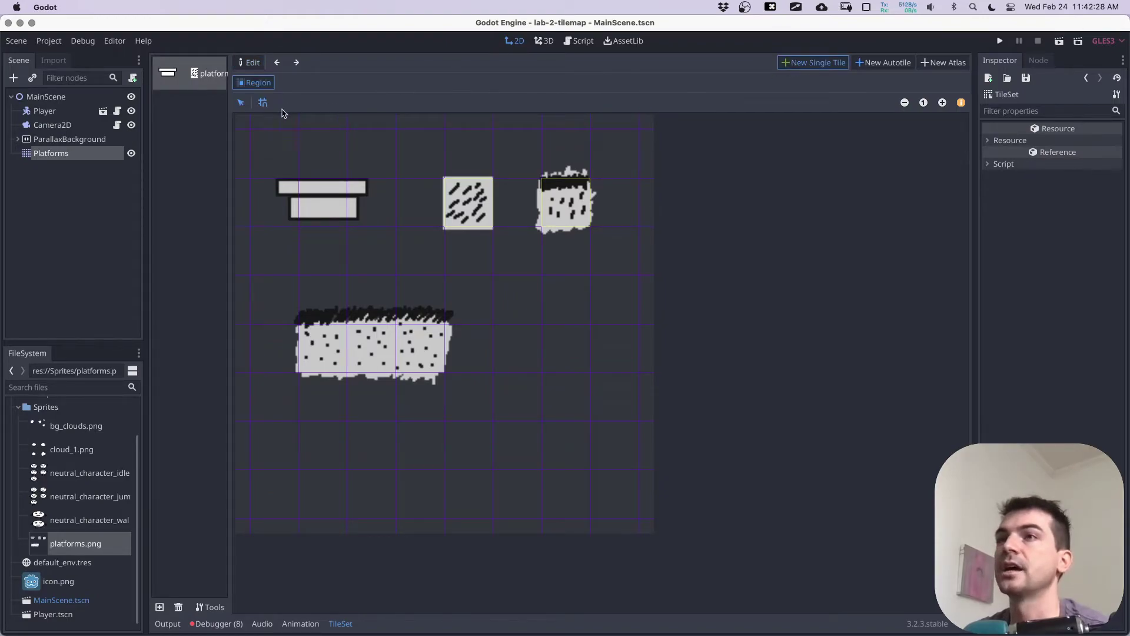
drag(316, 316, 439, 370)
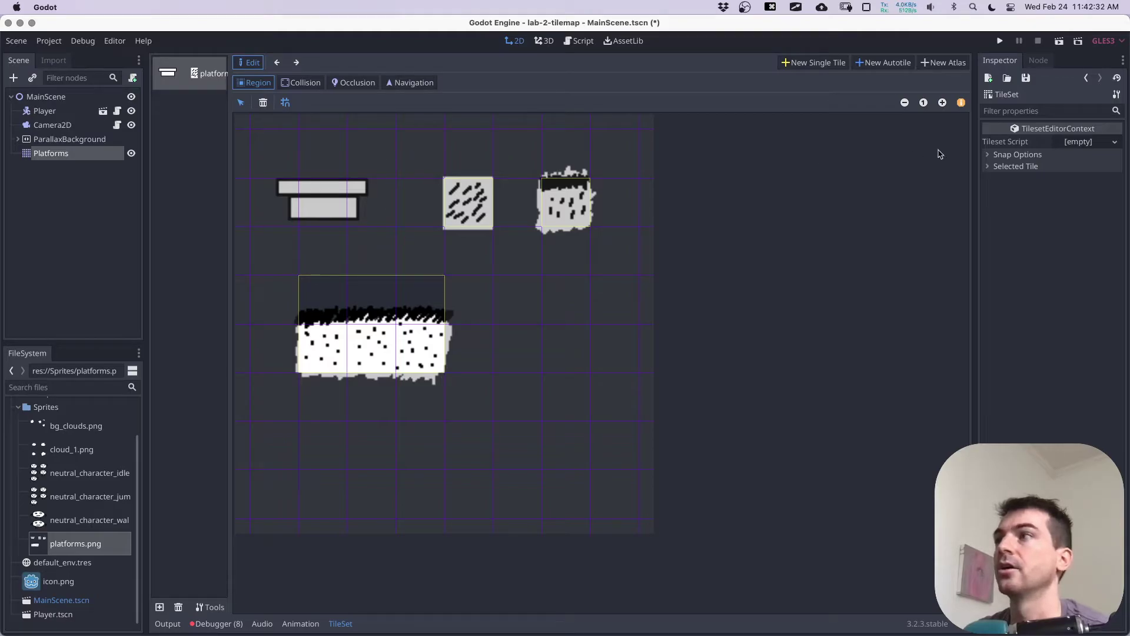
Step: Give the wide grass tile a rectangular collision shape, lower its two top corners to cover only the bottom cell row, and save the scene
click(943, 103)
click(943, 104)
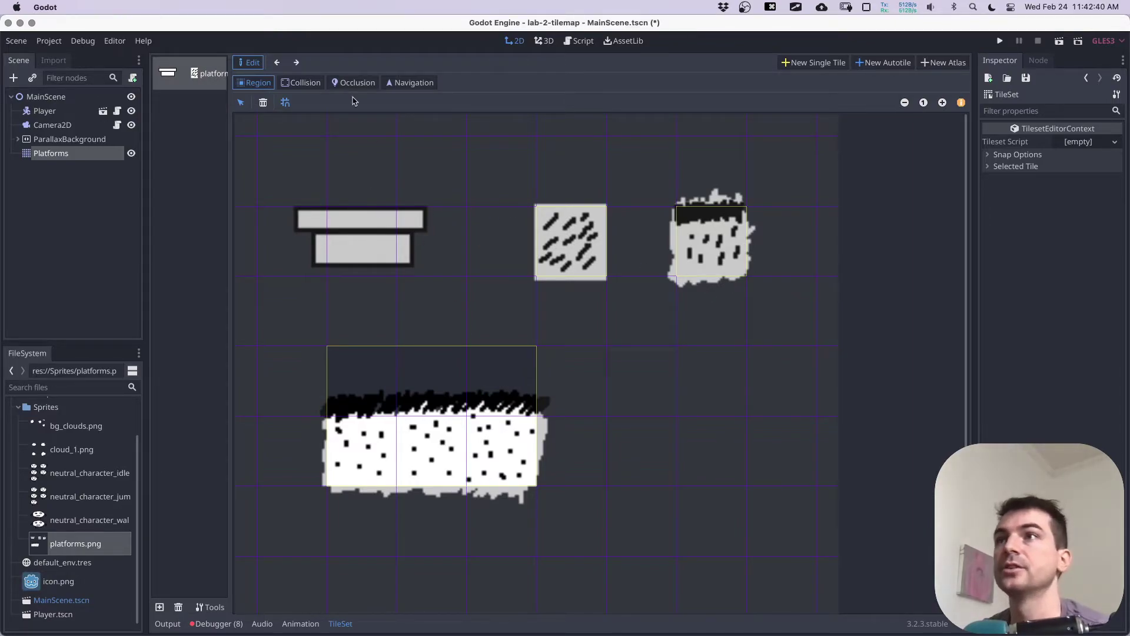
click(301, 83)
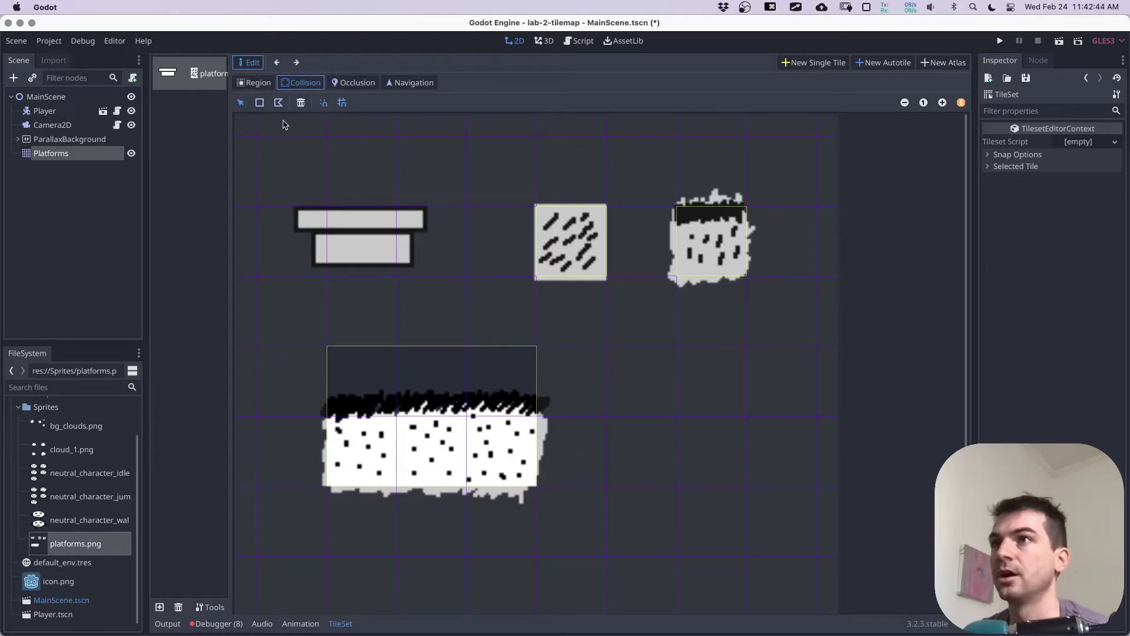
click(259, 103)
click(371, 430)
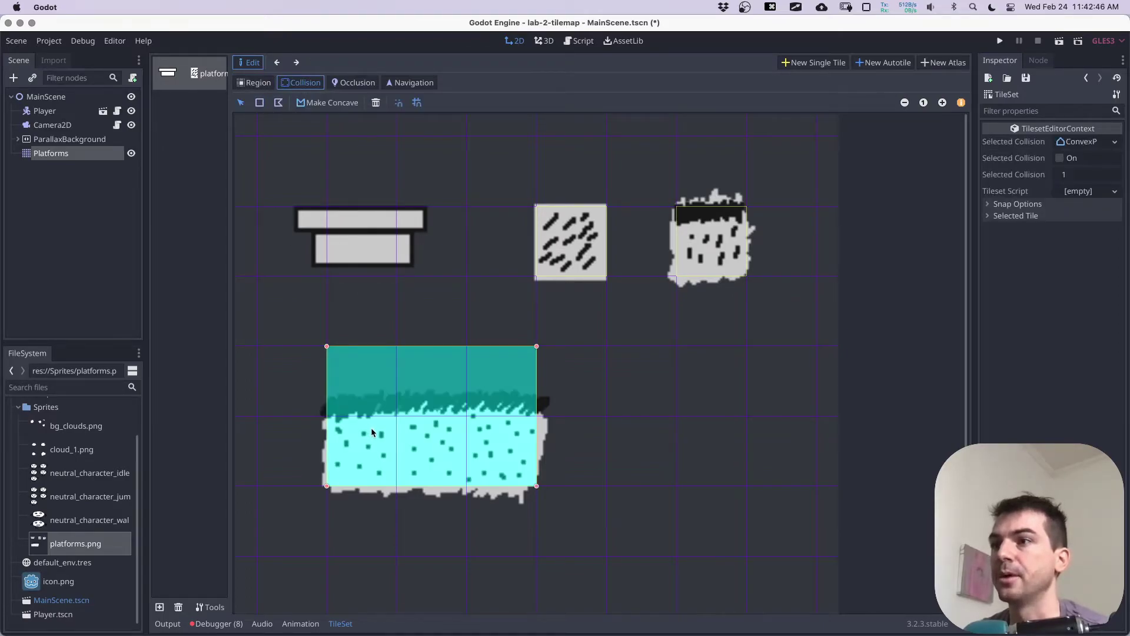
drag(327, 347, 326, 431)
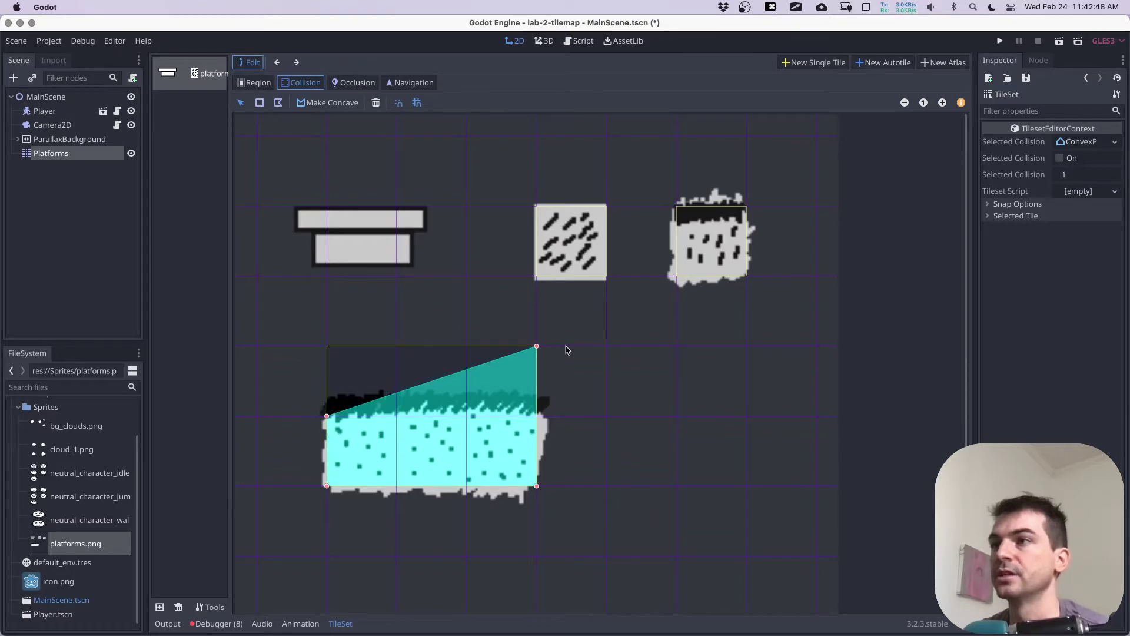
drag(530, 347, 537, 401)
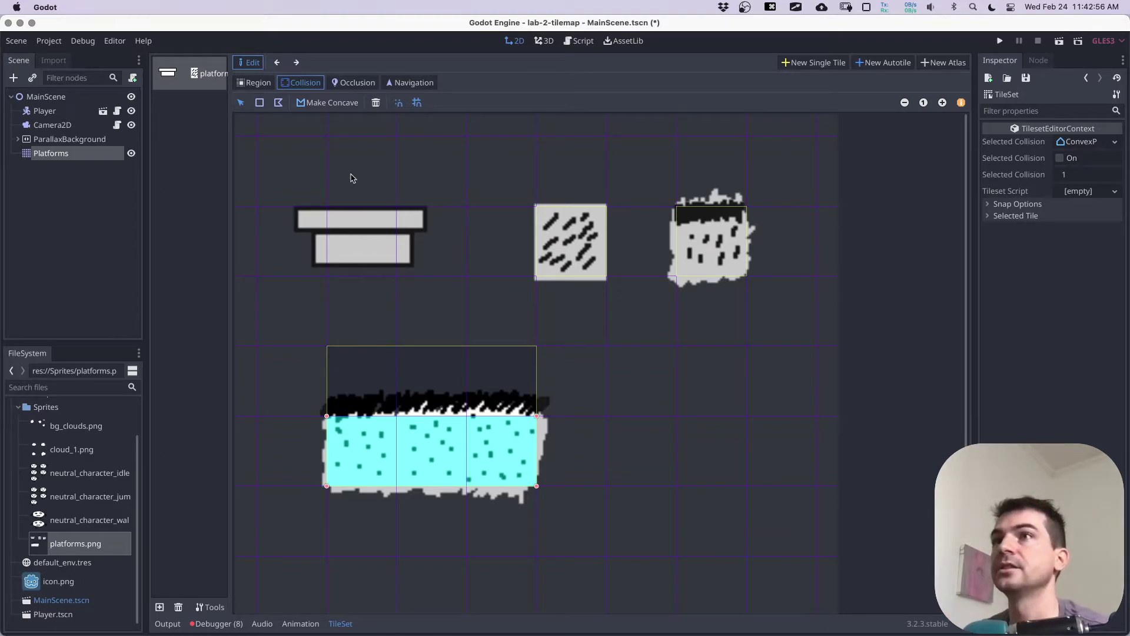
key(super+s)
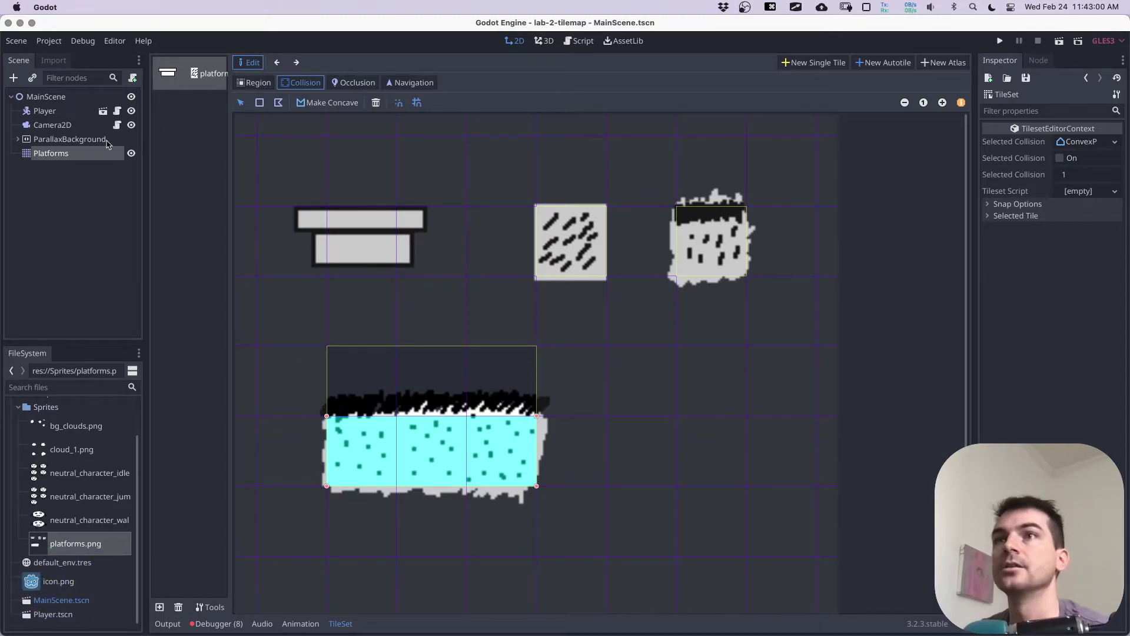
Step: Place the wide grass tile on the Platforms tilemap at cell 24, 13, just past the right end of the existing ground
click(59, 97)
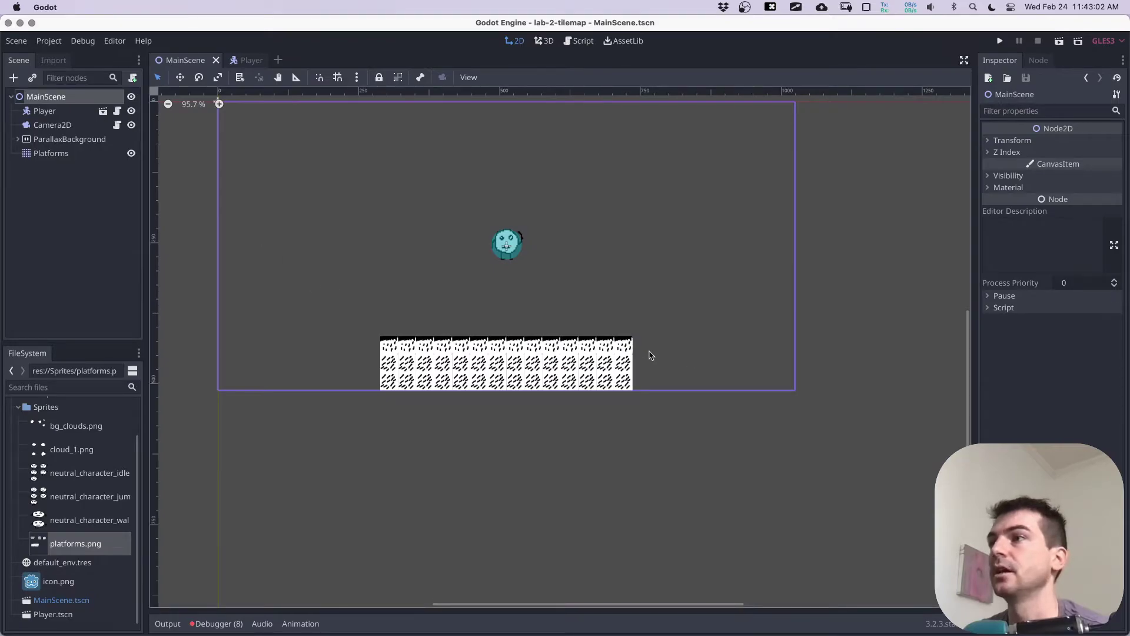
scroll(520, 369, up, 3)
scroll(519, 369, right, 5)
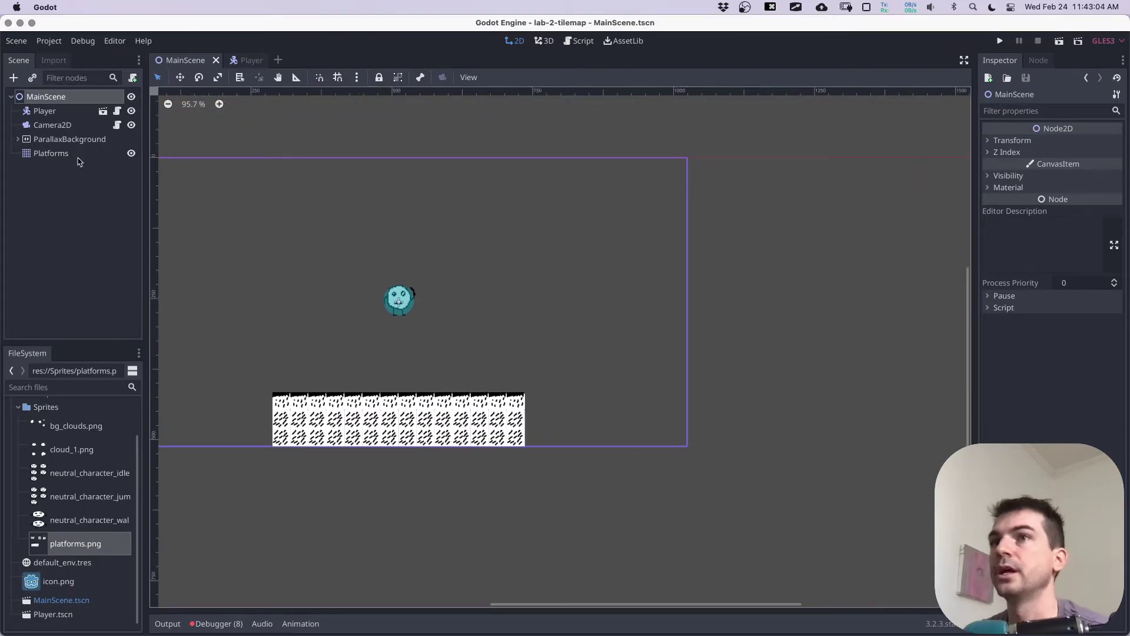
click(79, 158)
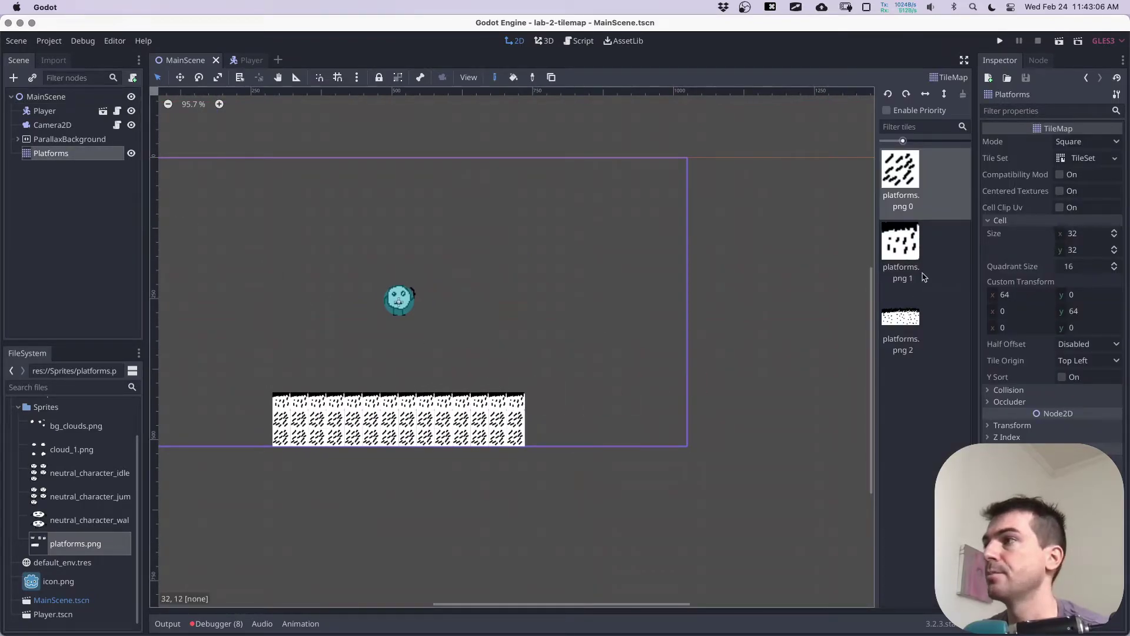
click(896, 334)
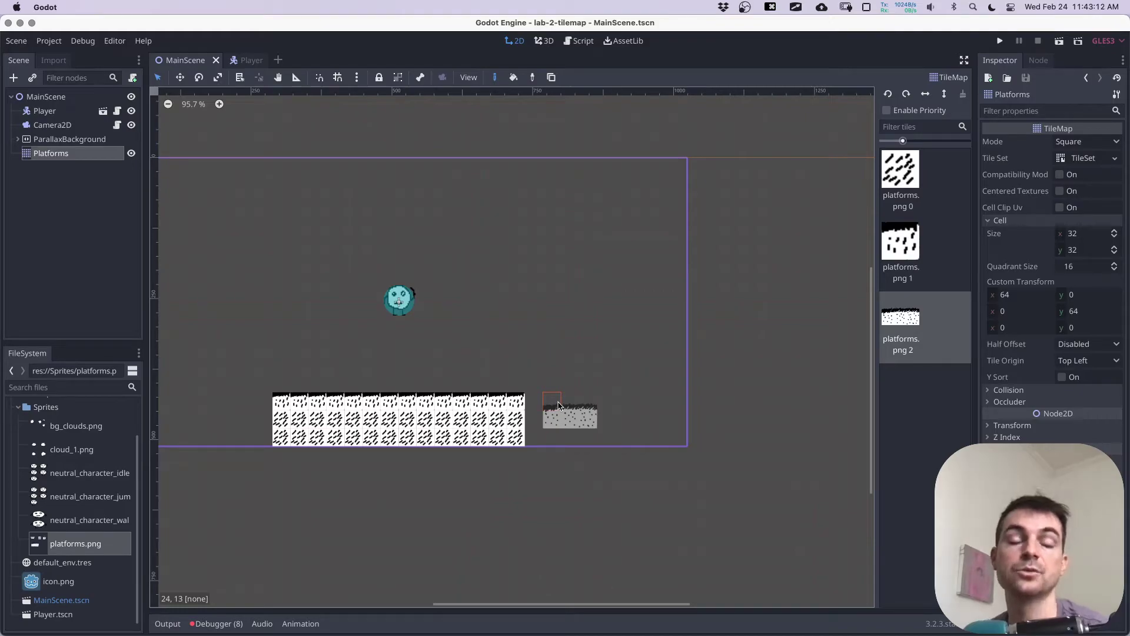
click(558, 405)
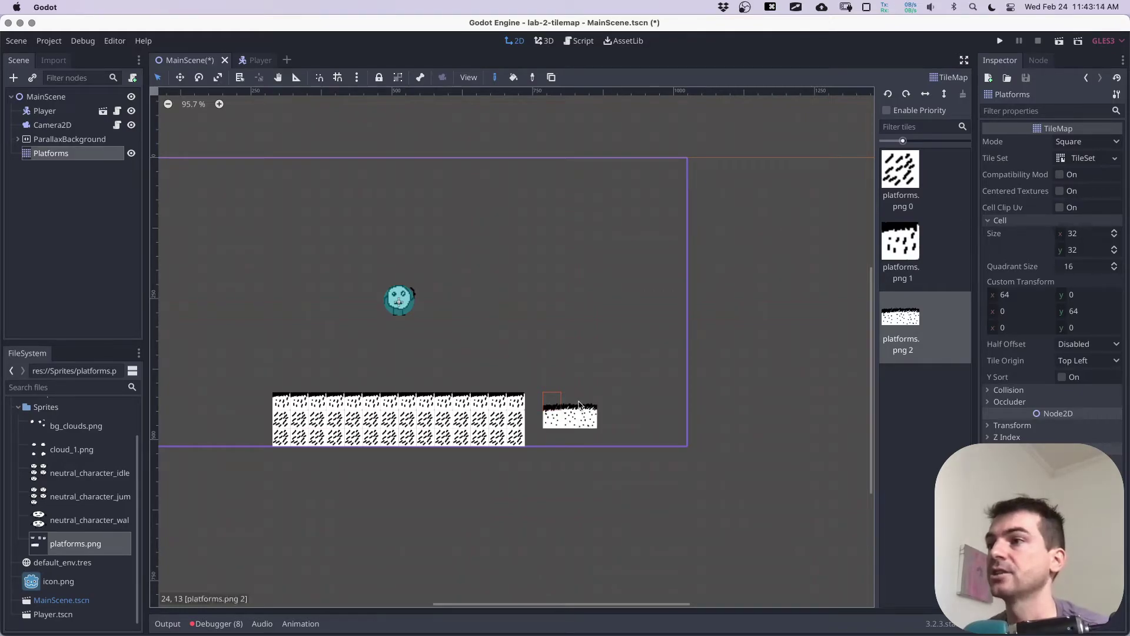
Step: Try extending the small platform with two overlapping wide tiles, each one cell further right, and undo both placements
click(570, 407)
click(588, 406)
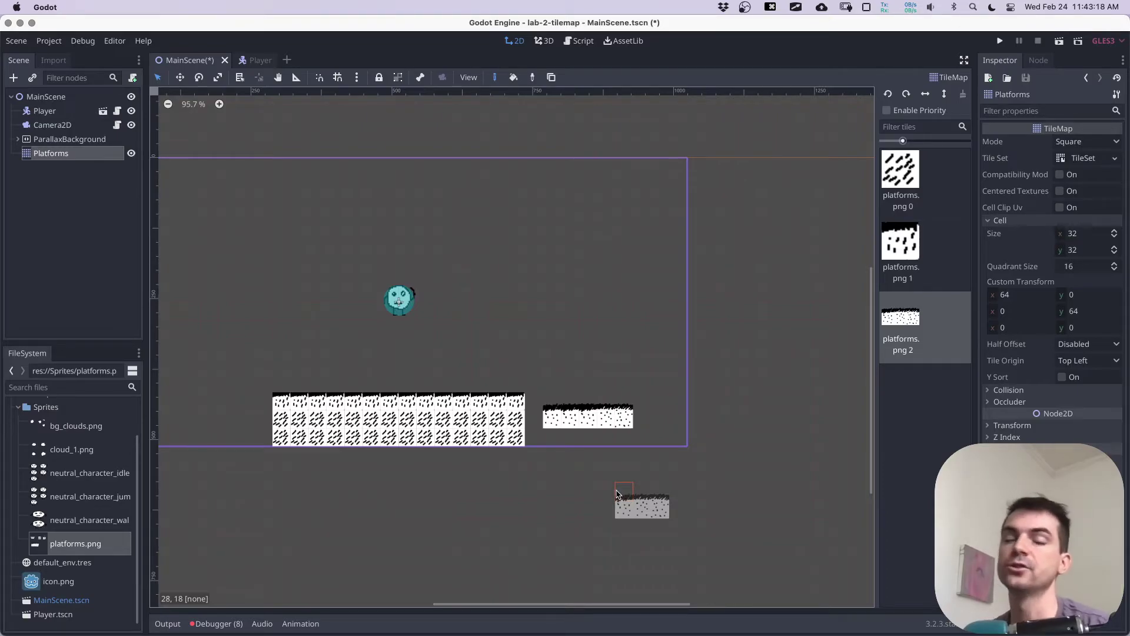
key(super+z)
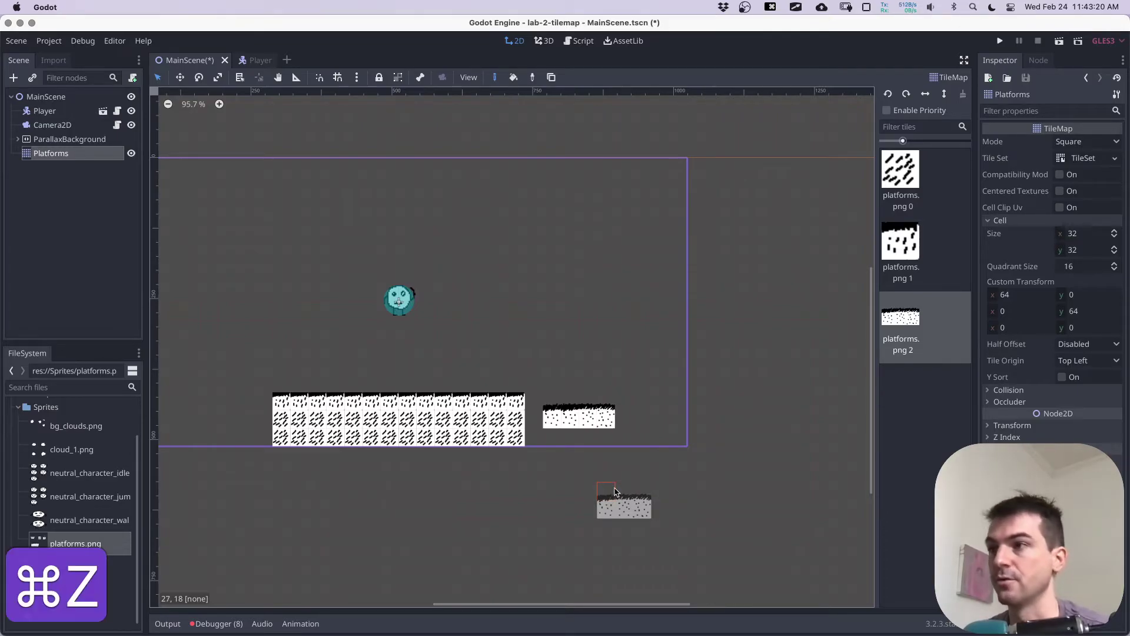
key(super+z)
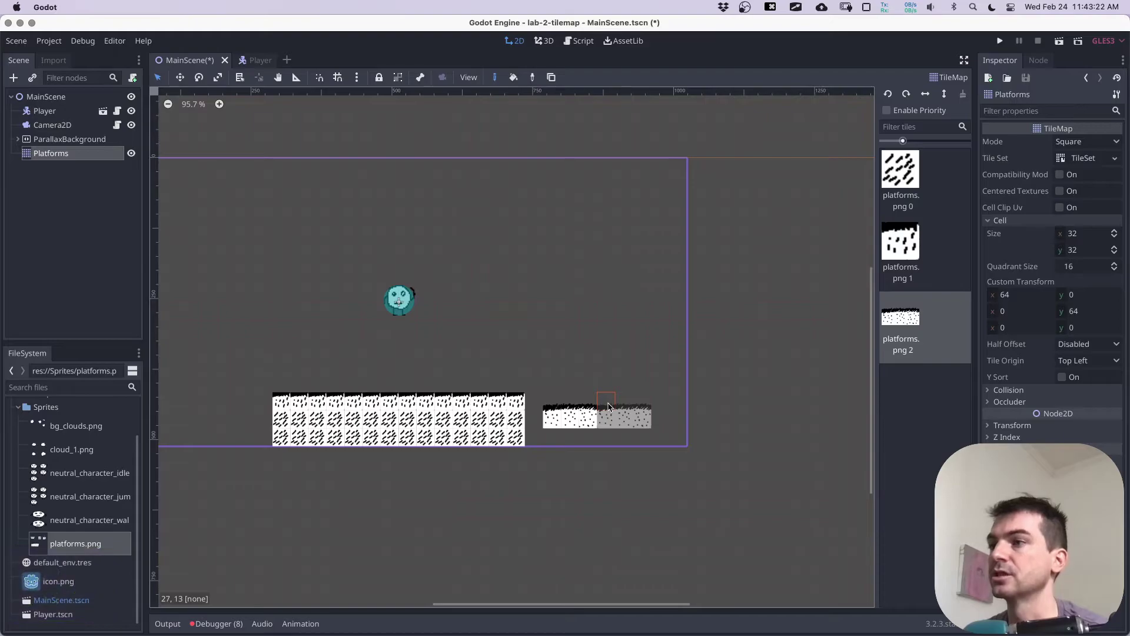
Step: Add a wide grass tile at cell 27, 13 and a higher platform of two at cells 31, 11 and 34, 11, and save
click(608, 407)
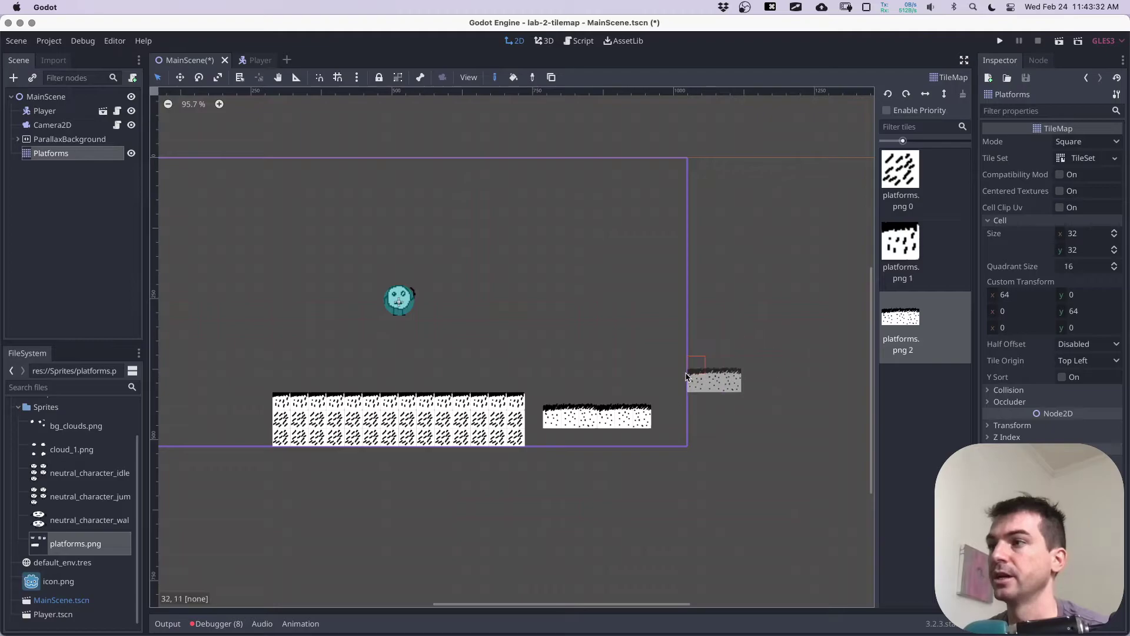
click(682, 369)
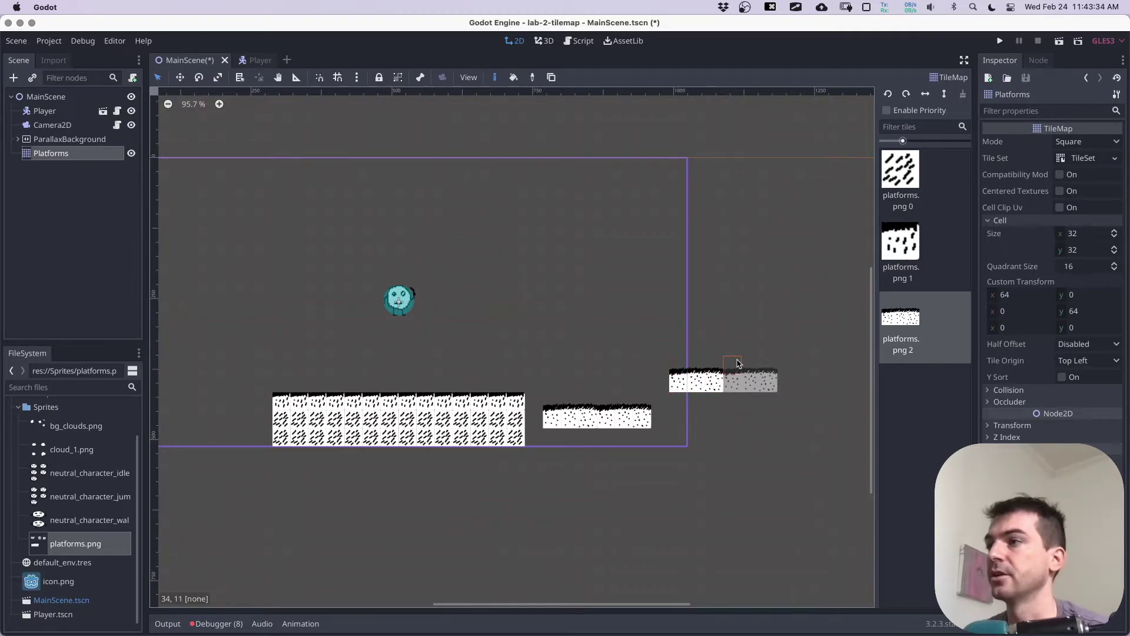
click(741, 361)
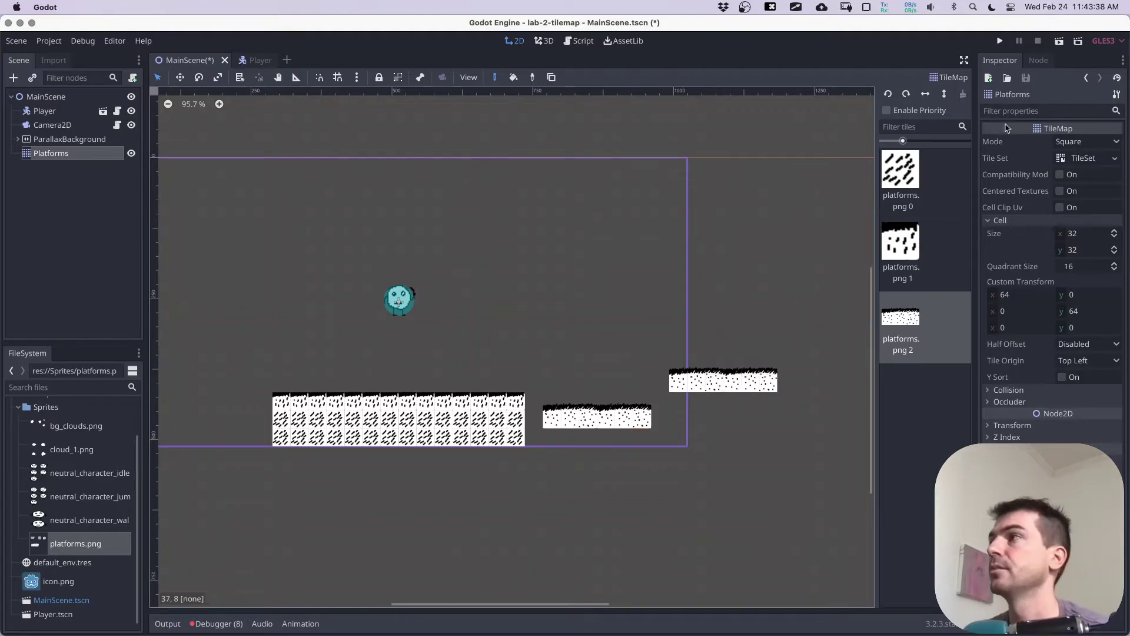
key(super+s)
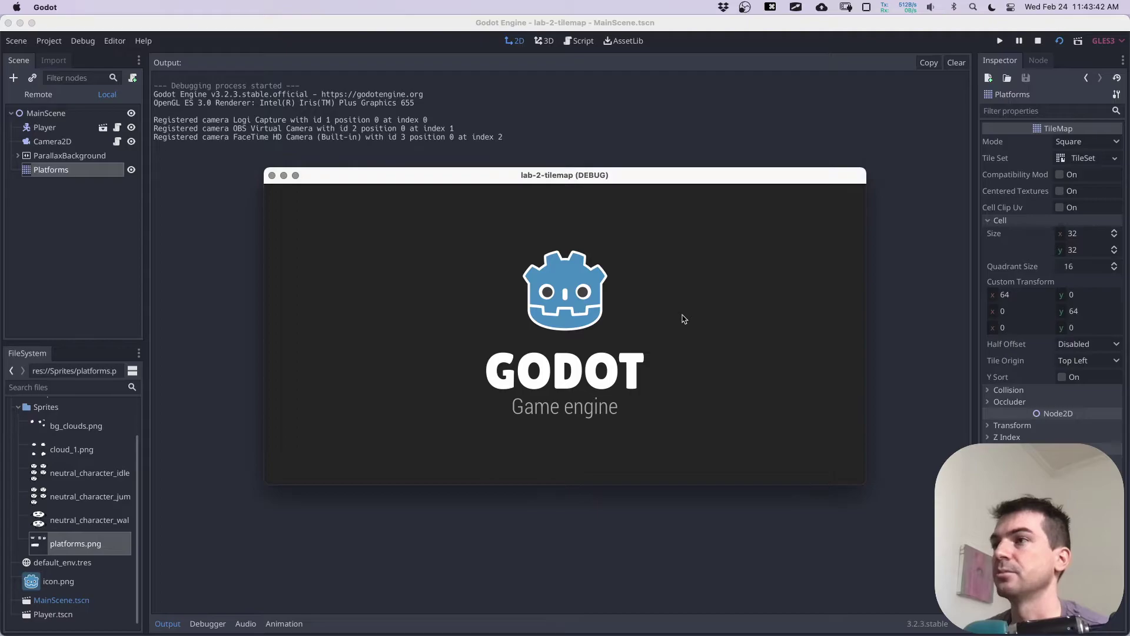
Step: Test-run the scene, moving the player right onto the first separate platform and back and forth on it
key(Right)
key(Right)
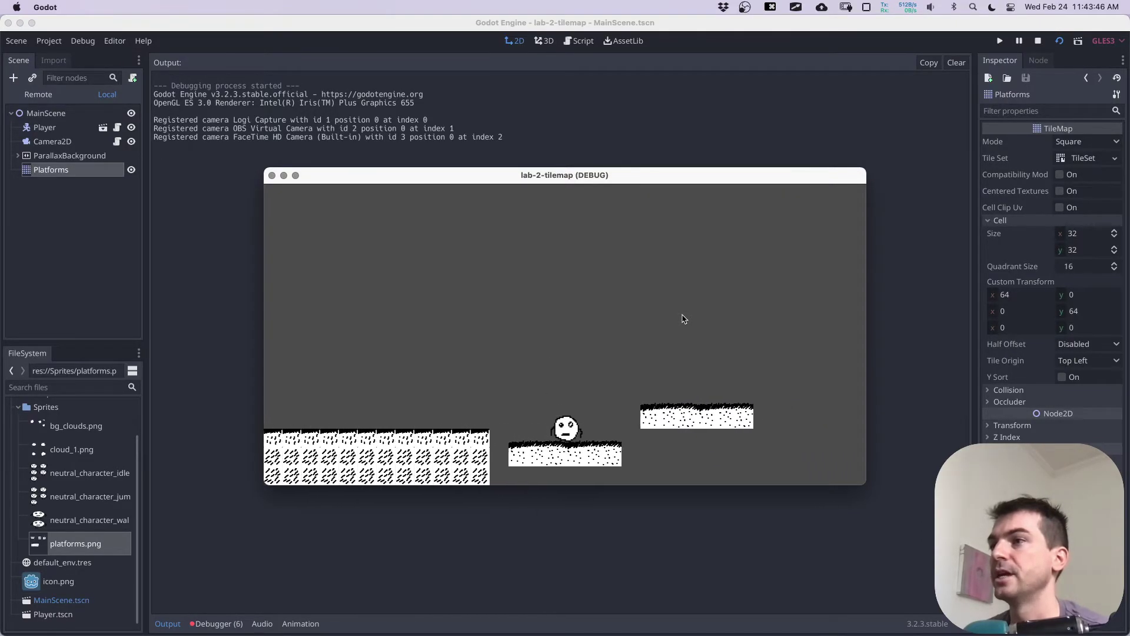
key(Left)
key(Right)
key(Right)
key(Left)
key(Right)
key(Left)
key(Right)
key(Left)
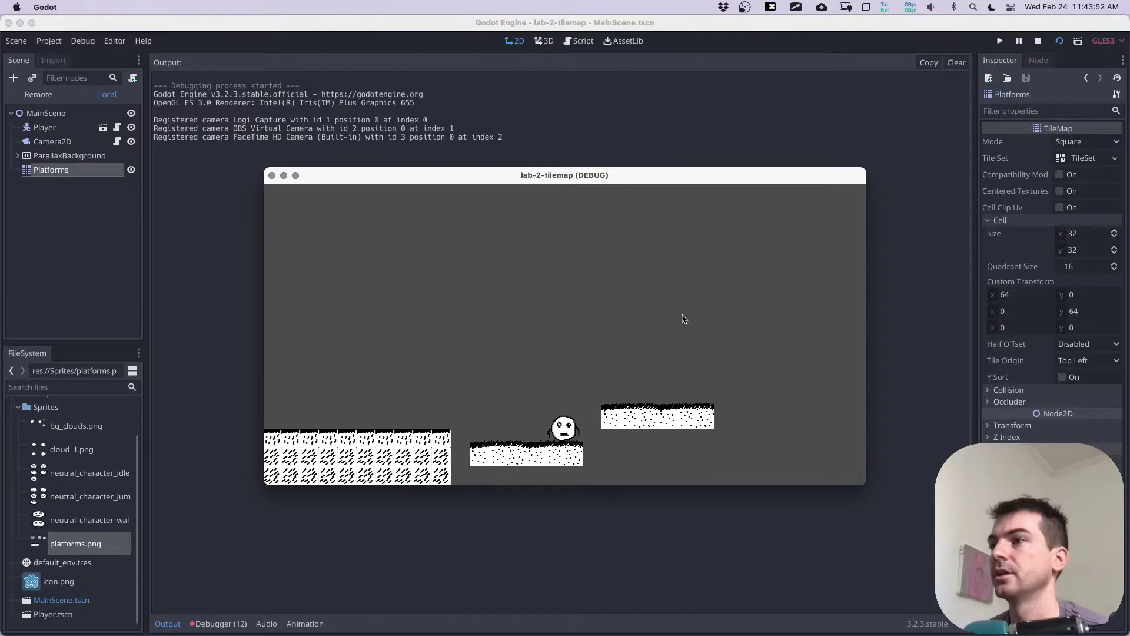
key(super+q)
Step: Set the Player's Jump Force to 400 and Speed to 200
click(49, 130)
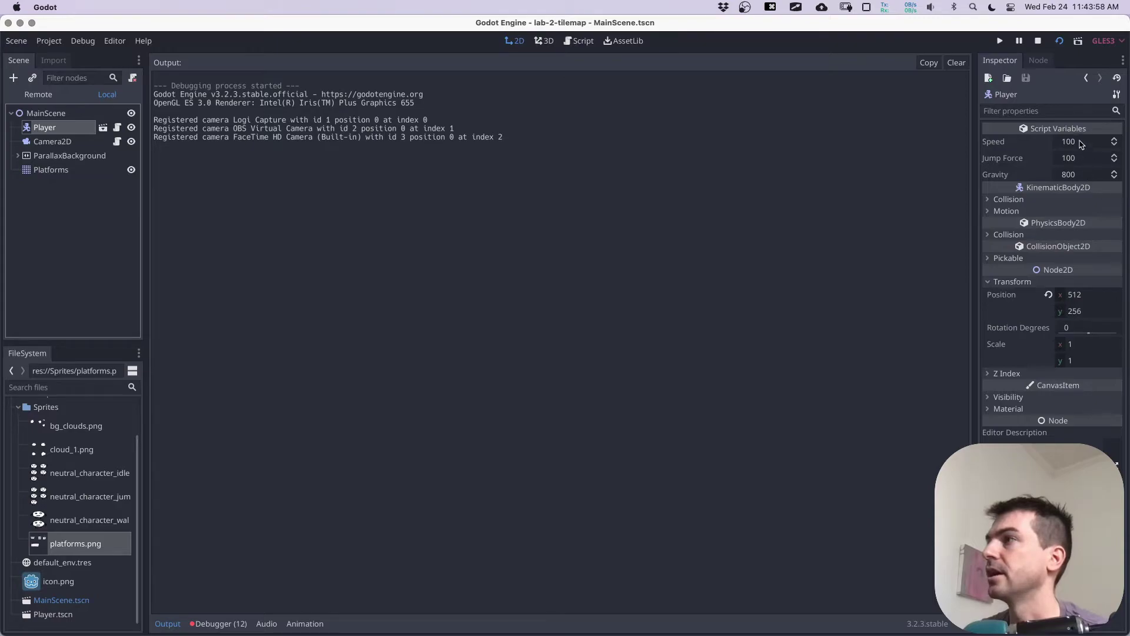
click(1092, 157)
text(400)
key(Return)
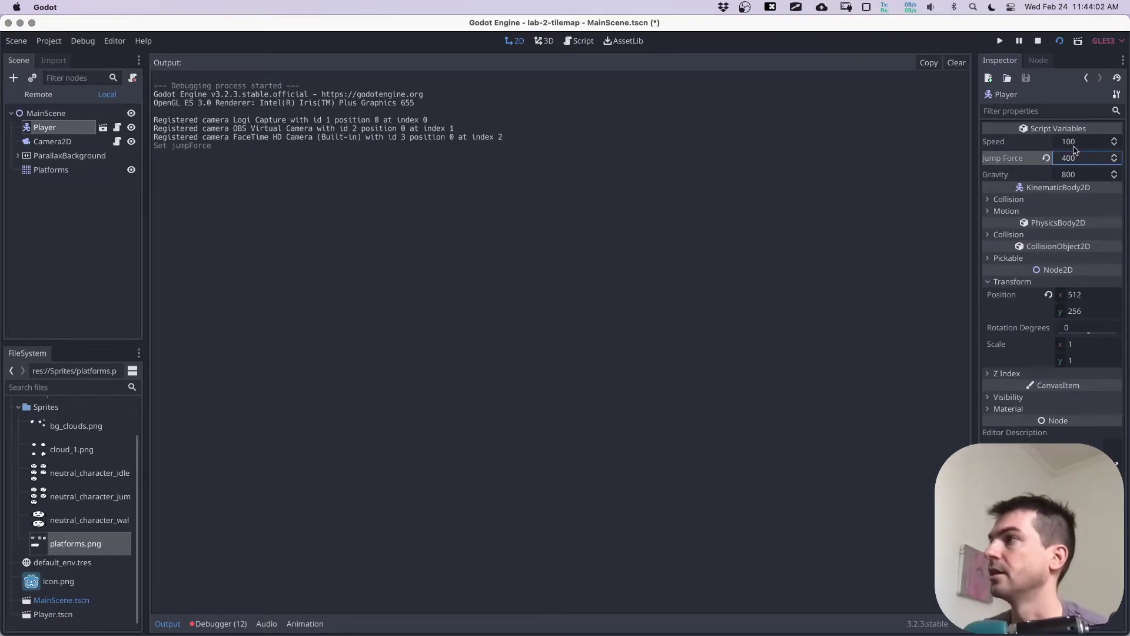
click(1079, 143)
text(200)
key(Return)
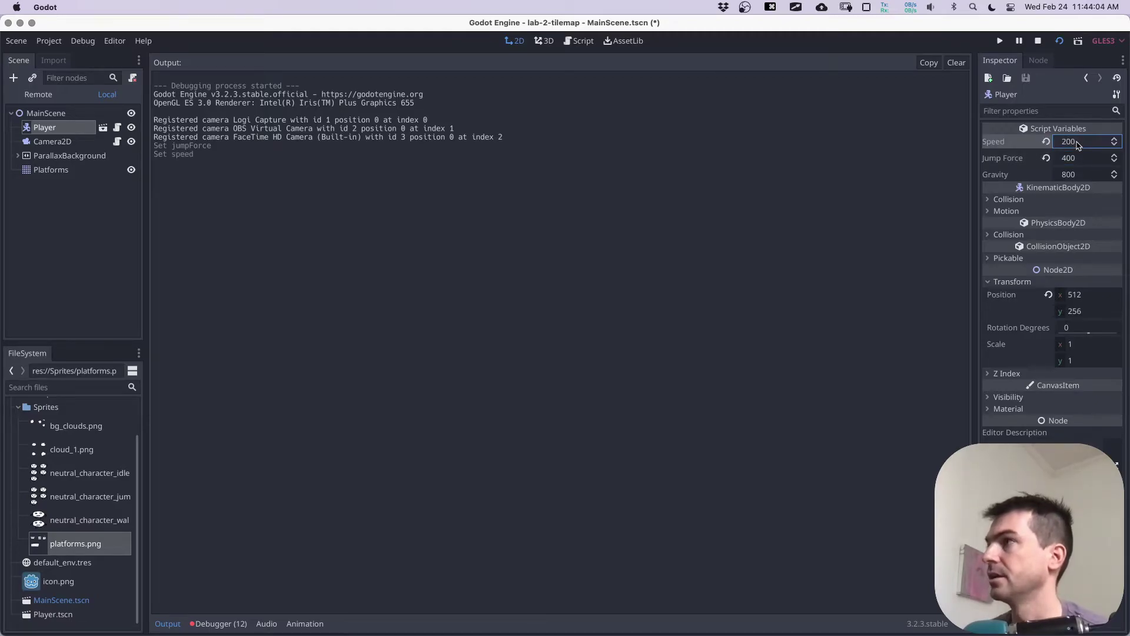
Step: Restart the scene and make the player jump across to the higher platform and back to the main ground
click(1059, 41)
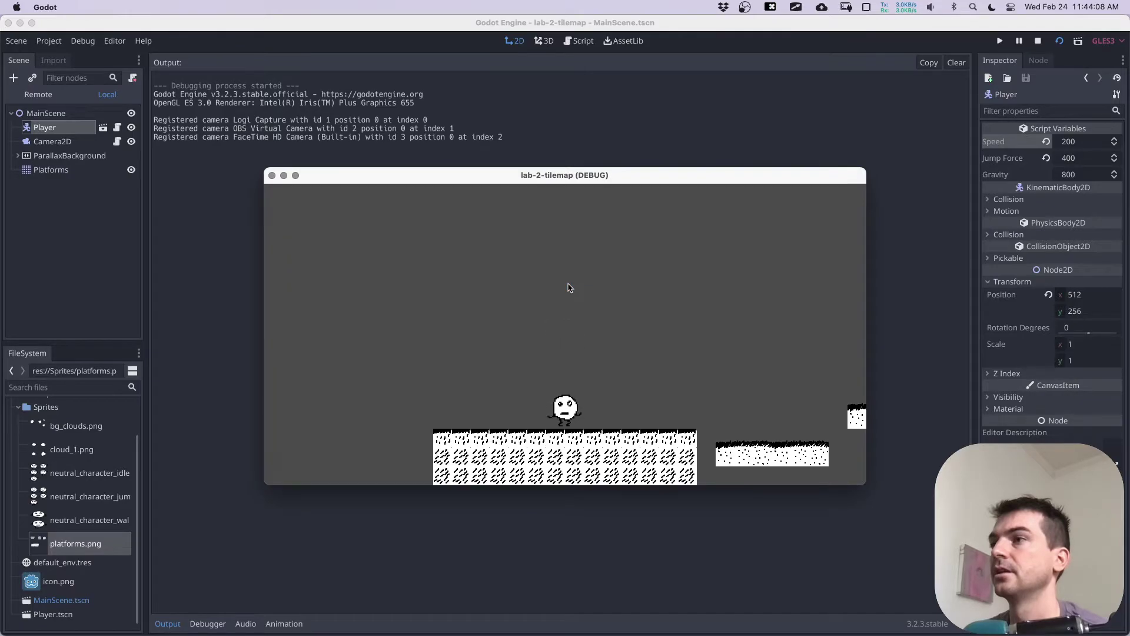
key(Right)
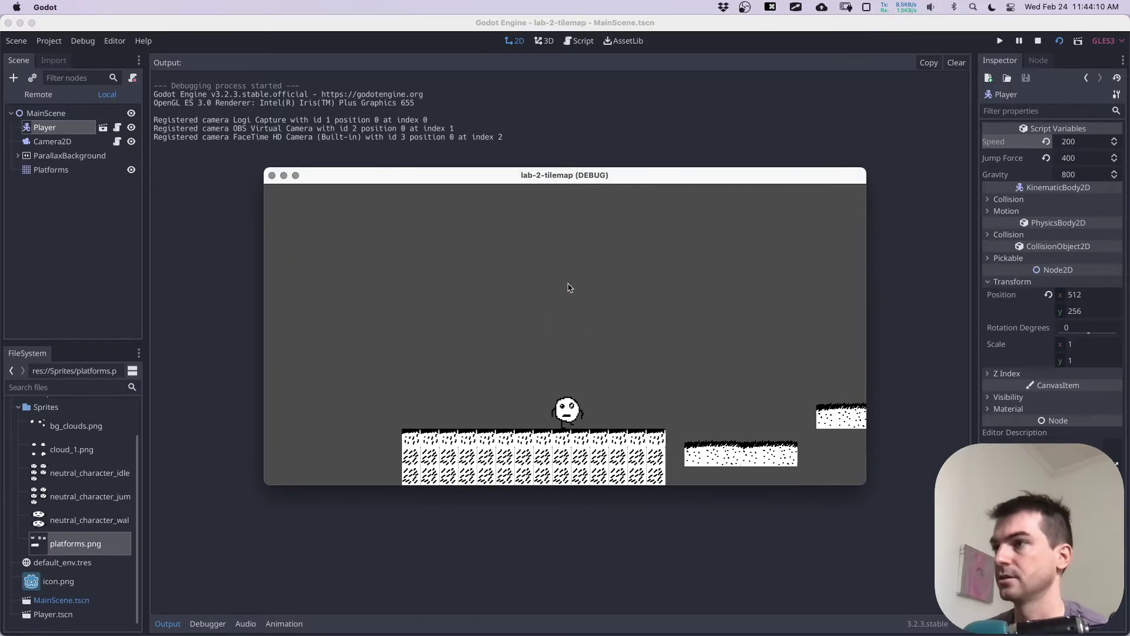
key(space)
key(Right)
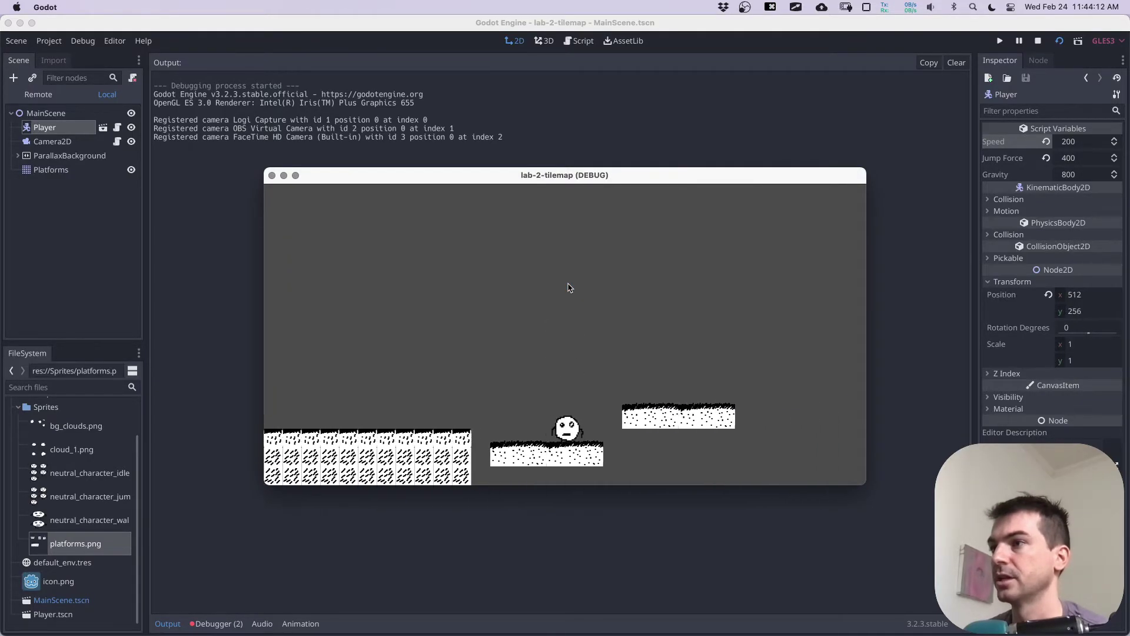
key(Left)
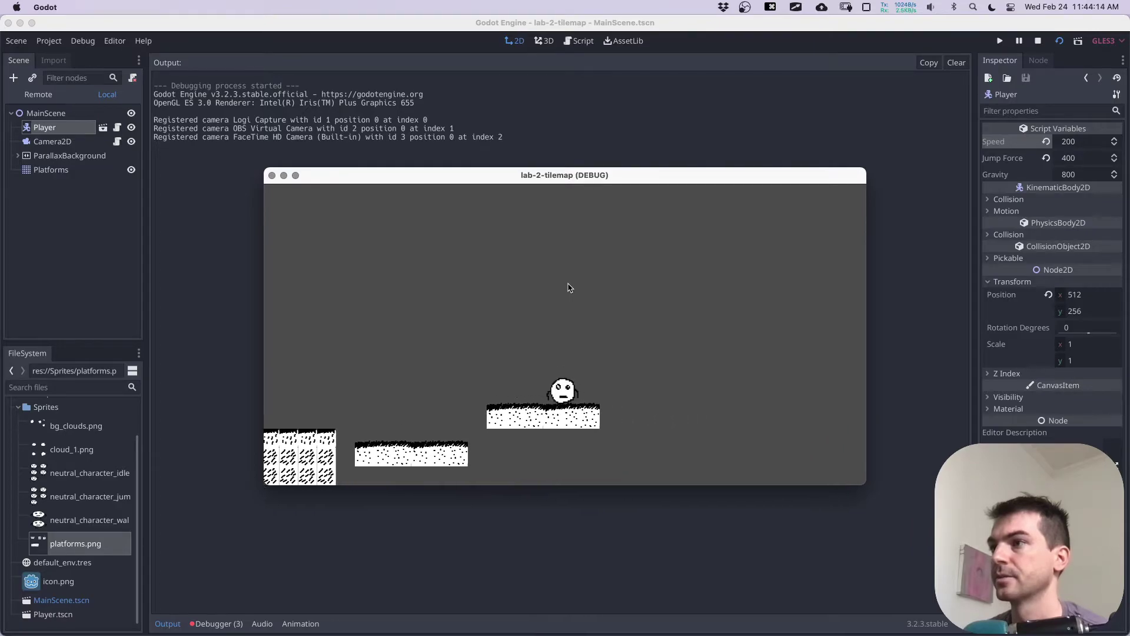
key(space)
key(Left)
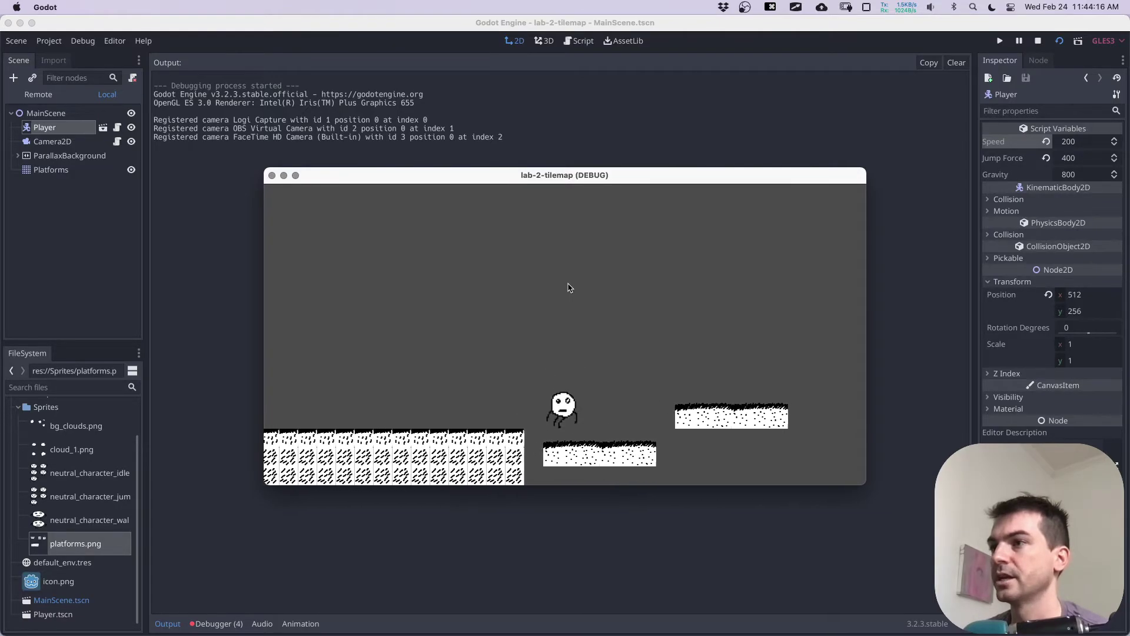
key(Right)
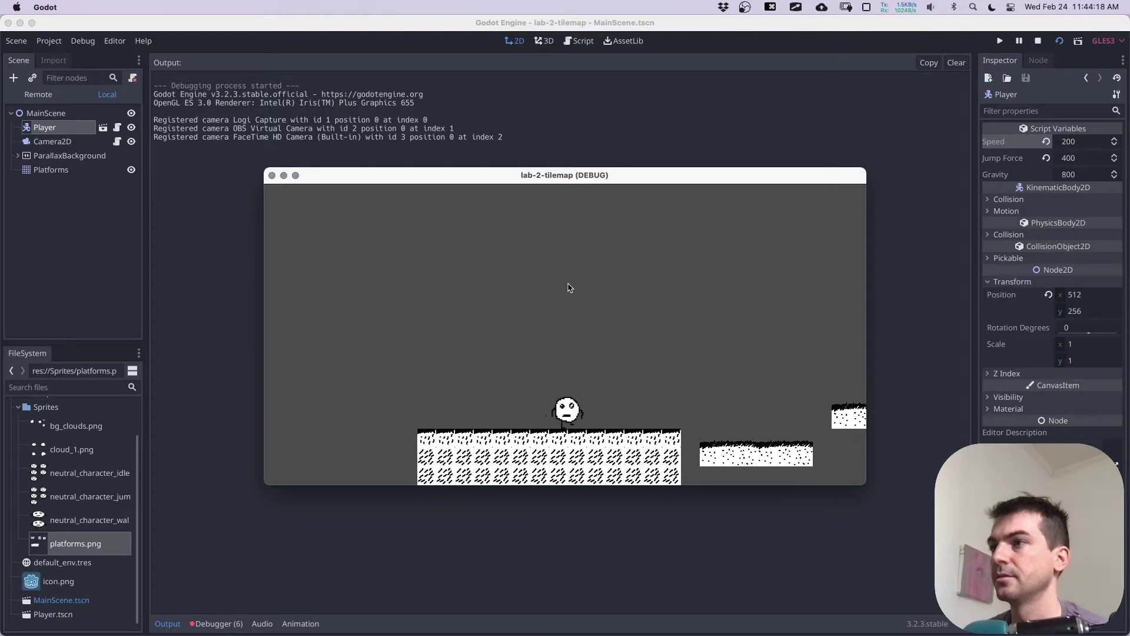
Step: Make the player jump from the main ground onto the first separate platform and up to the higher one
key(space)
key(Right)
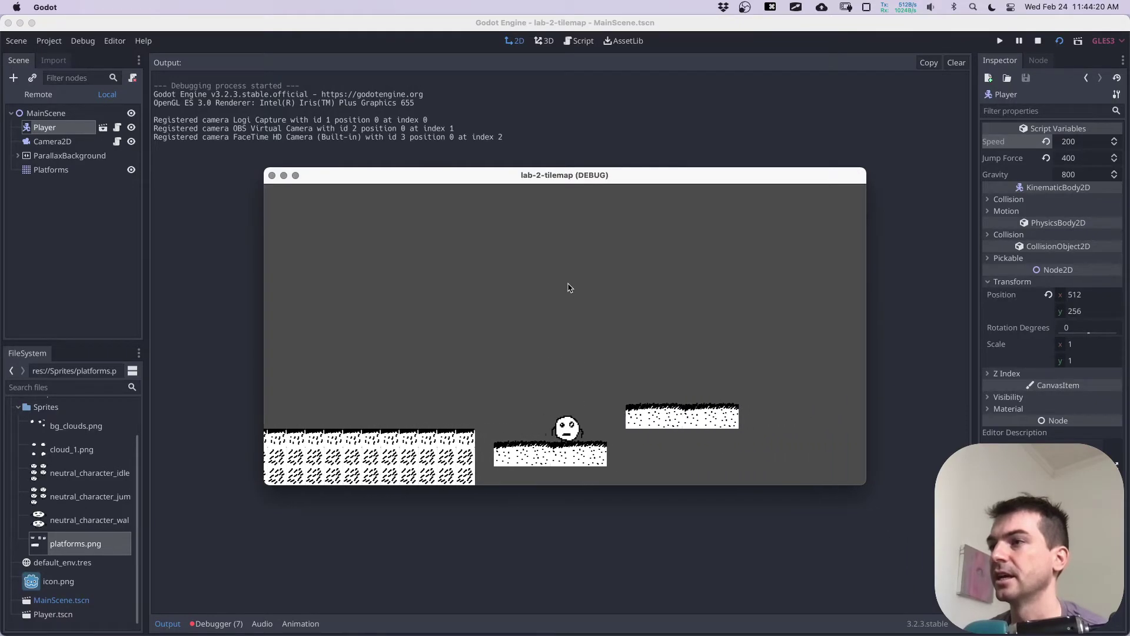
key(space)
key(space)
key(Left)
key(Left)
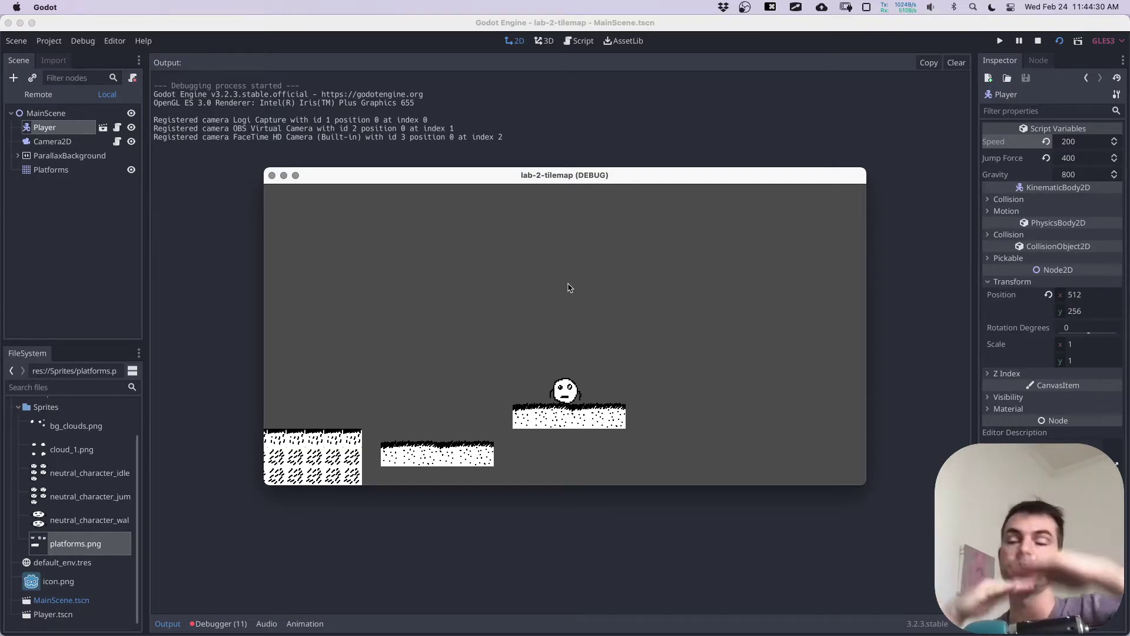
Step: Move the player back and forth to the higher platform's edge, step off, jump back up, and close the game window
key(Left)
key(Right)
key(Left)
key(Right)
key(Left)
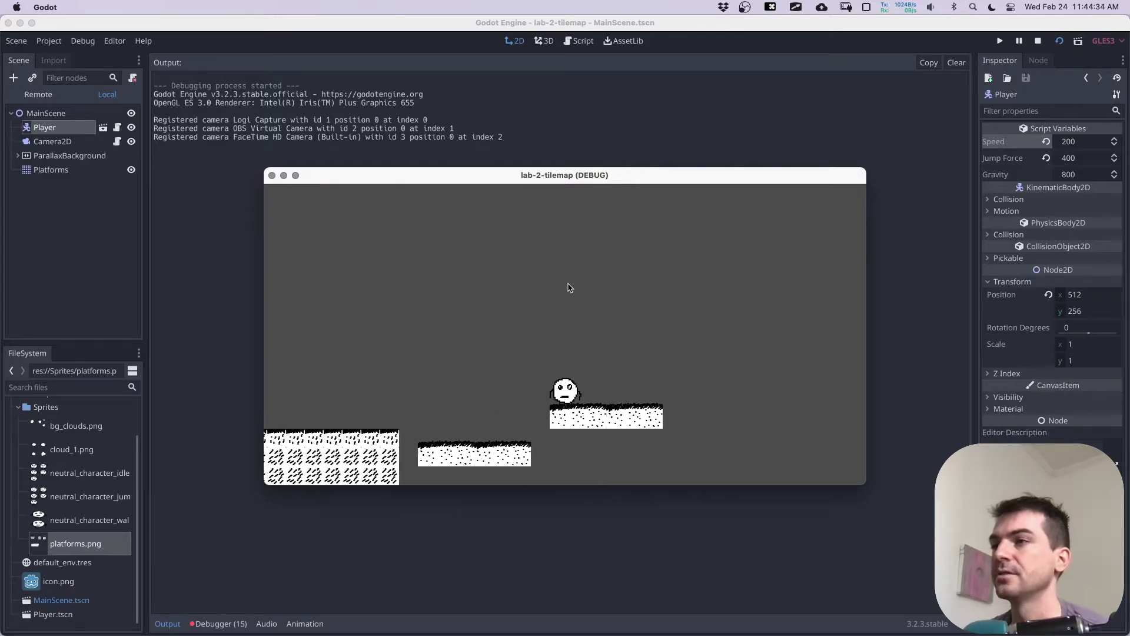
key(Left)
key(Up)
key(Up)
key(Right)
key(Up)
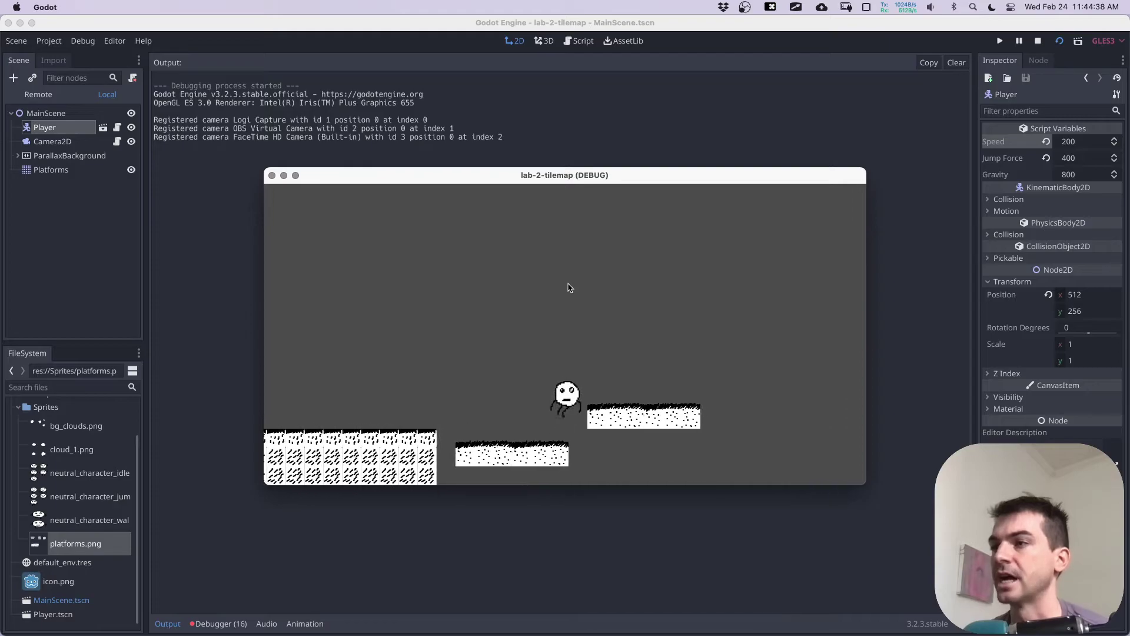
key(Right)
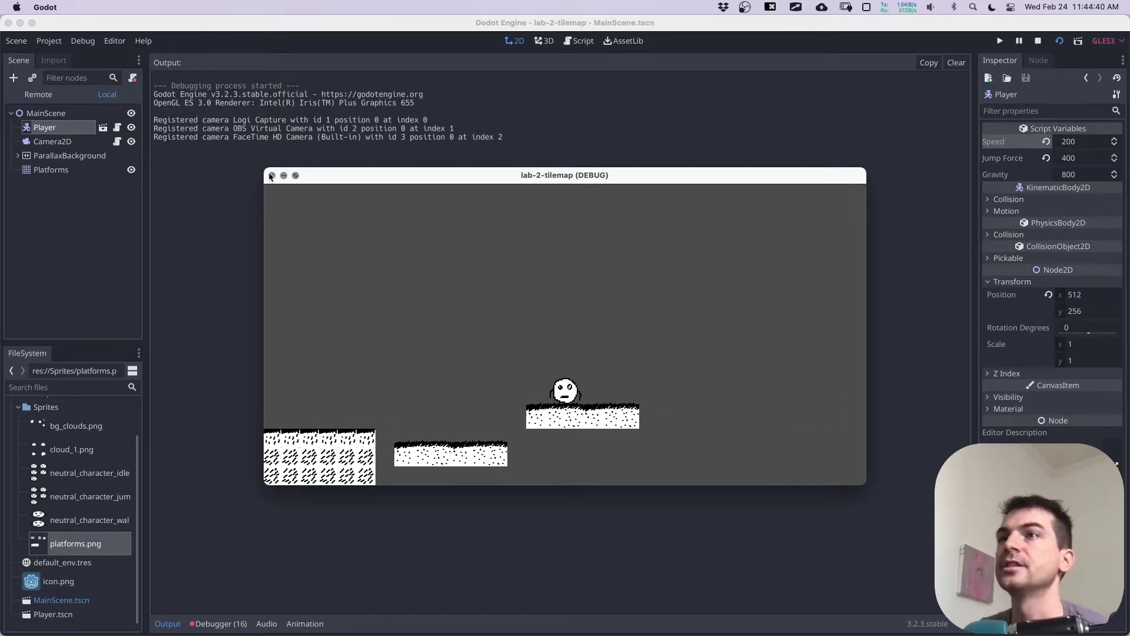
click(270, 175)
Step: Add a new single tile to the Platforms tile set spanning the three dotted cells below the wide grass edge, and save
click(65, 154)
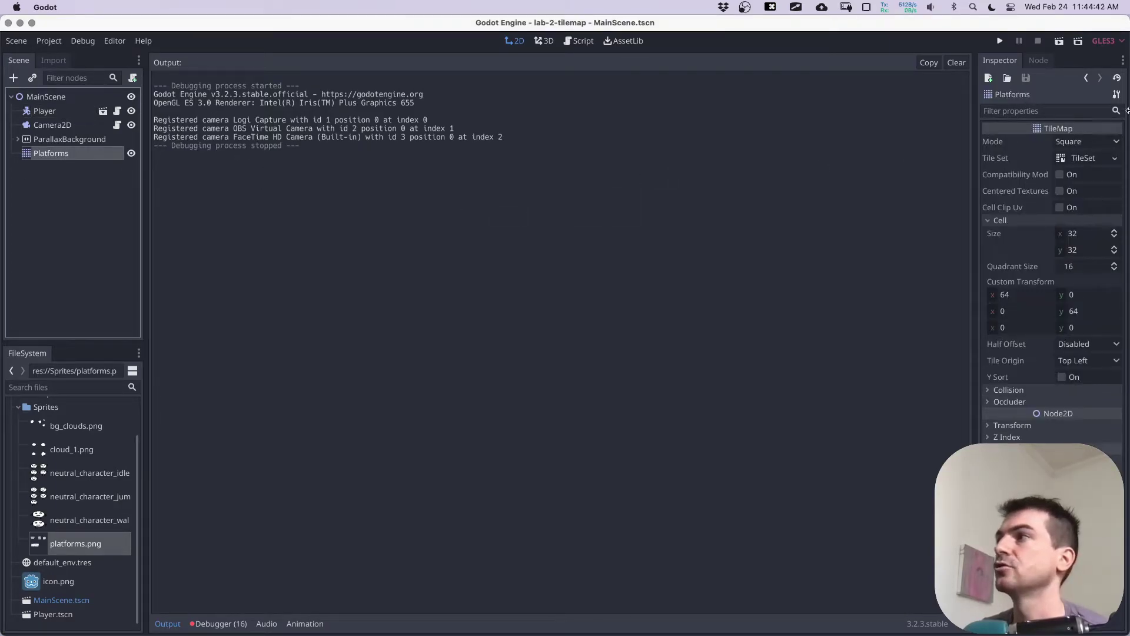
click(1090, 159)
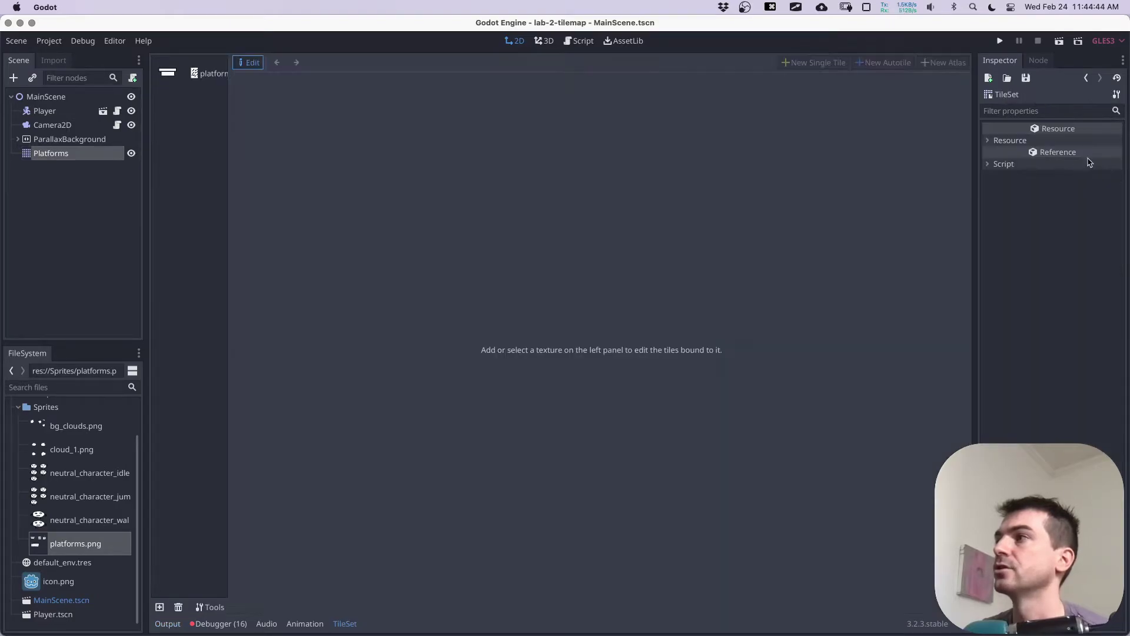
click(171, 71)
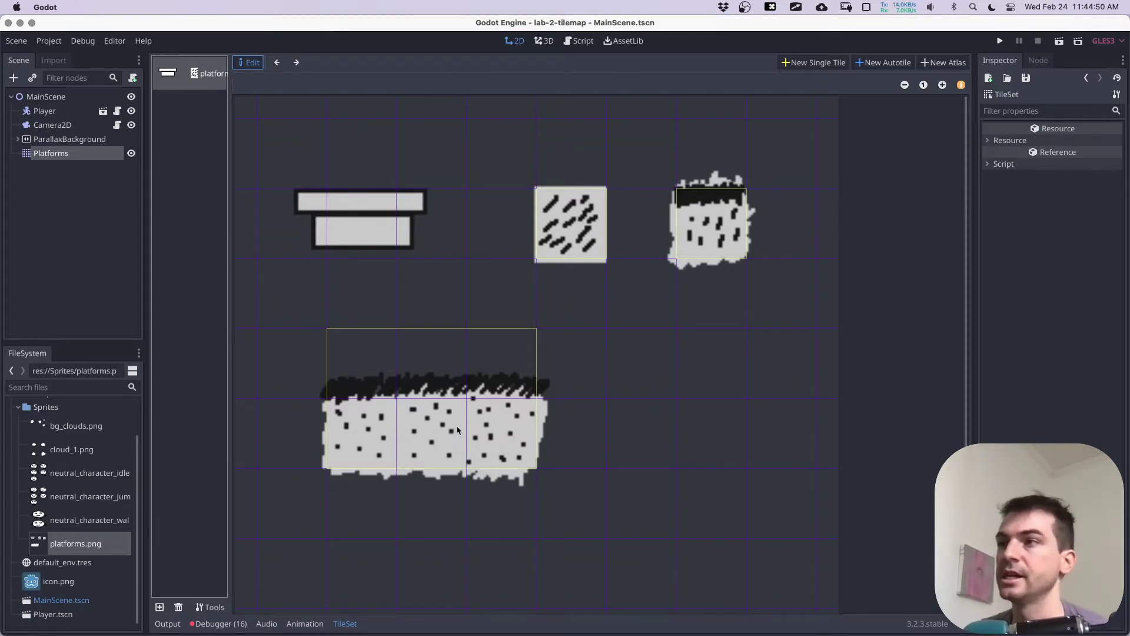
click(814, 63)
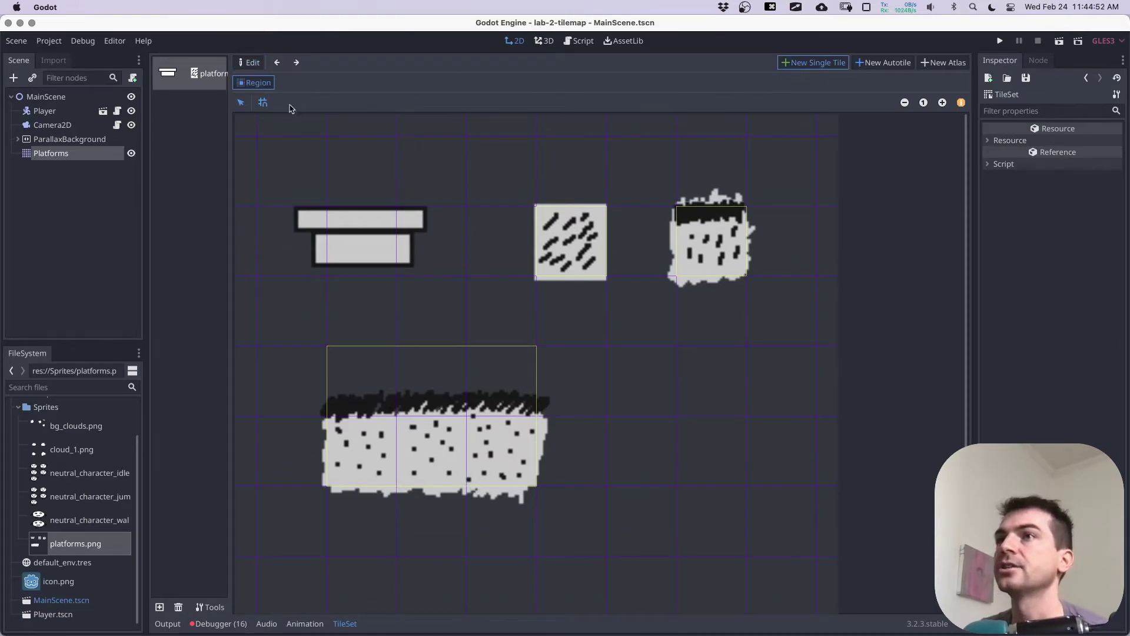
click(412, 446)
drag(373, 440, 524, 477)
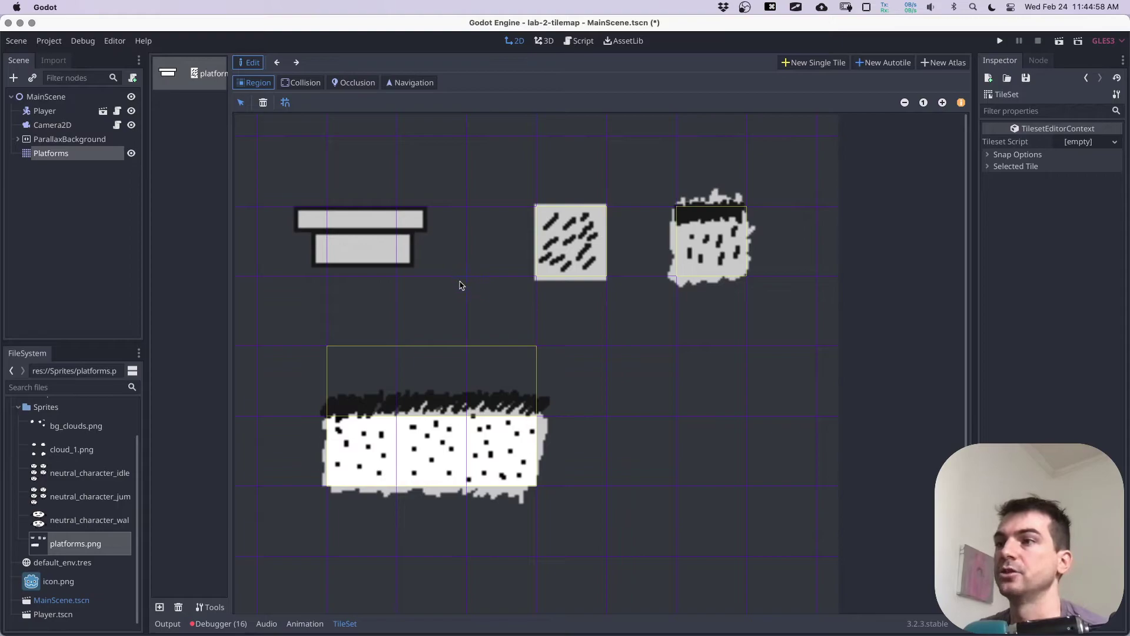
key(super+s)
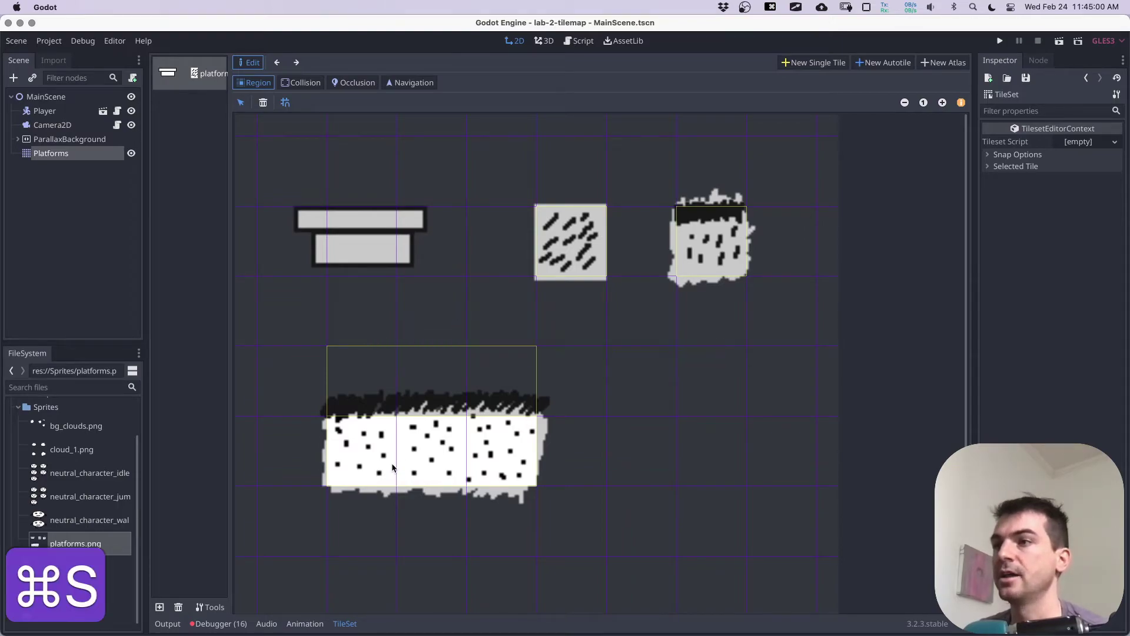
Step: Undo the region changes that shrank the wide grass tile in the tile set, and save the scene
click(361, 443)
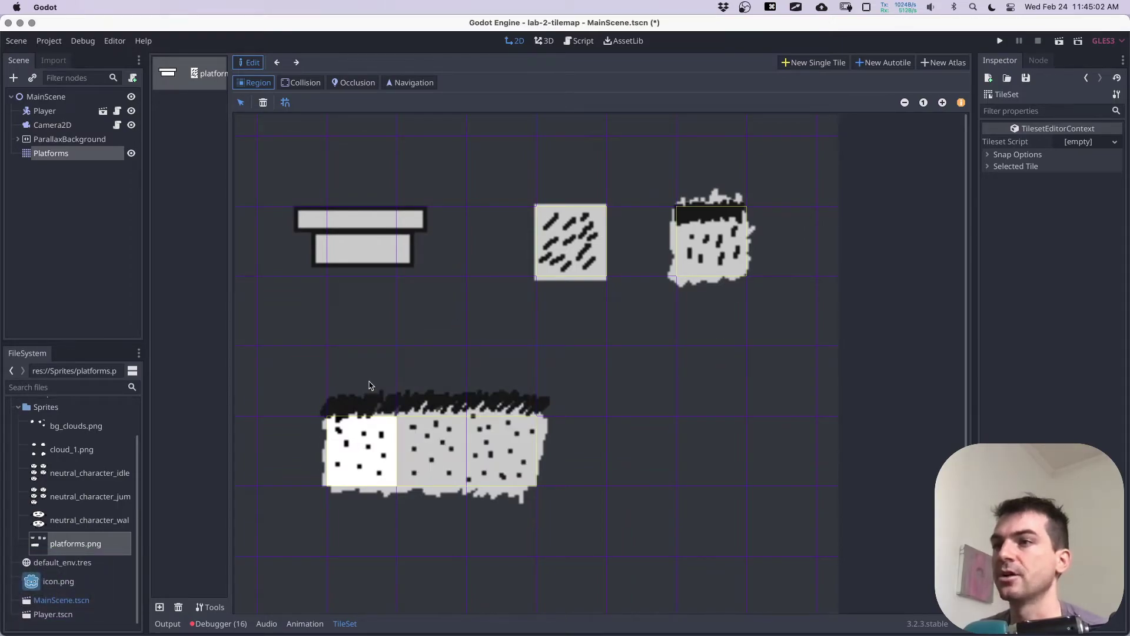
key(super+z)
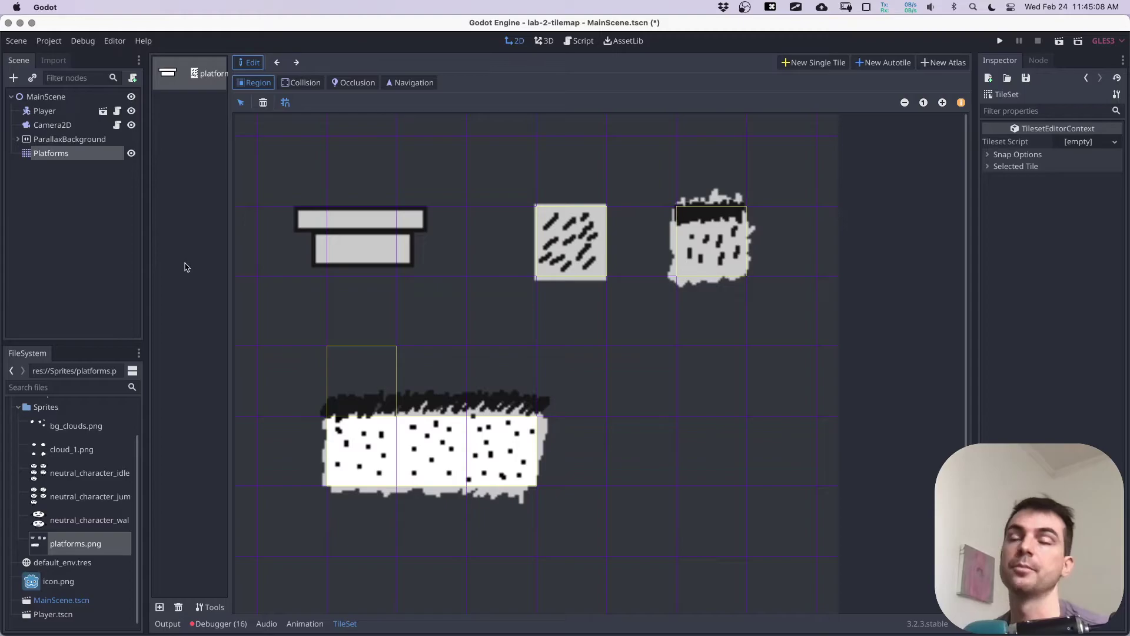
click(50, 100)
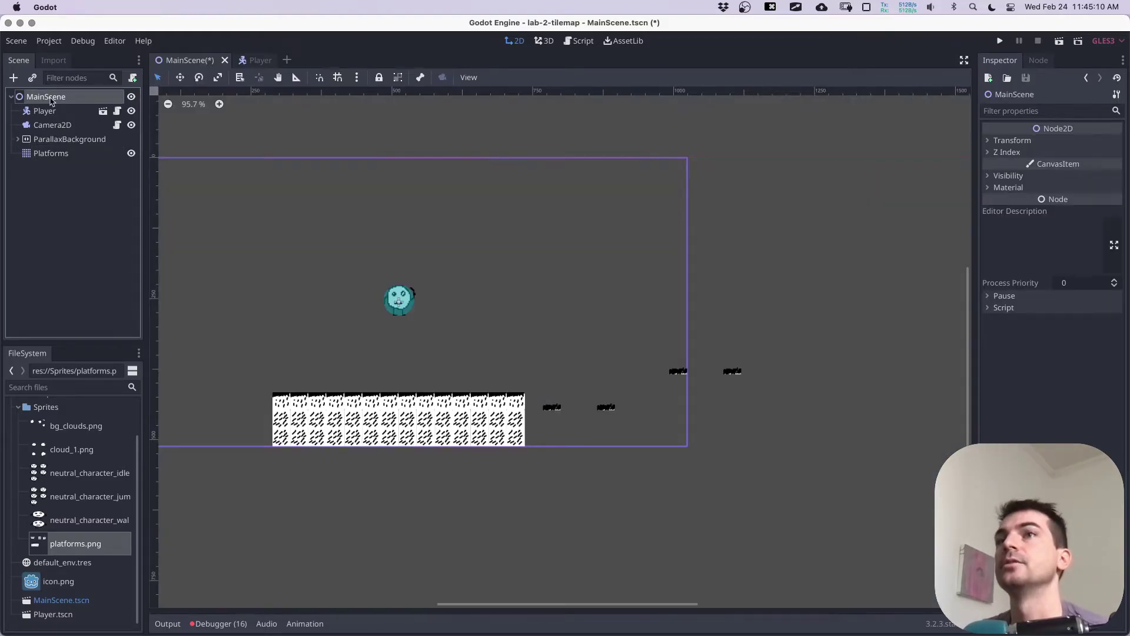
scroll(633, 402, up, 2)
click(64, 158)
click(1100, 157)
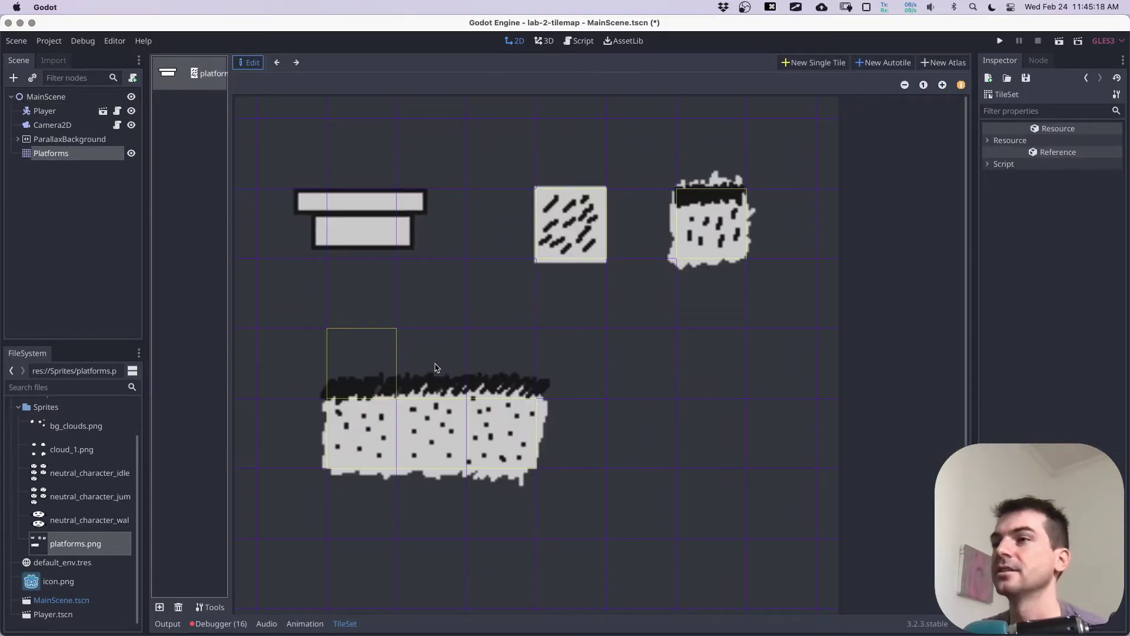
key(super+z)
key(super+z)
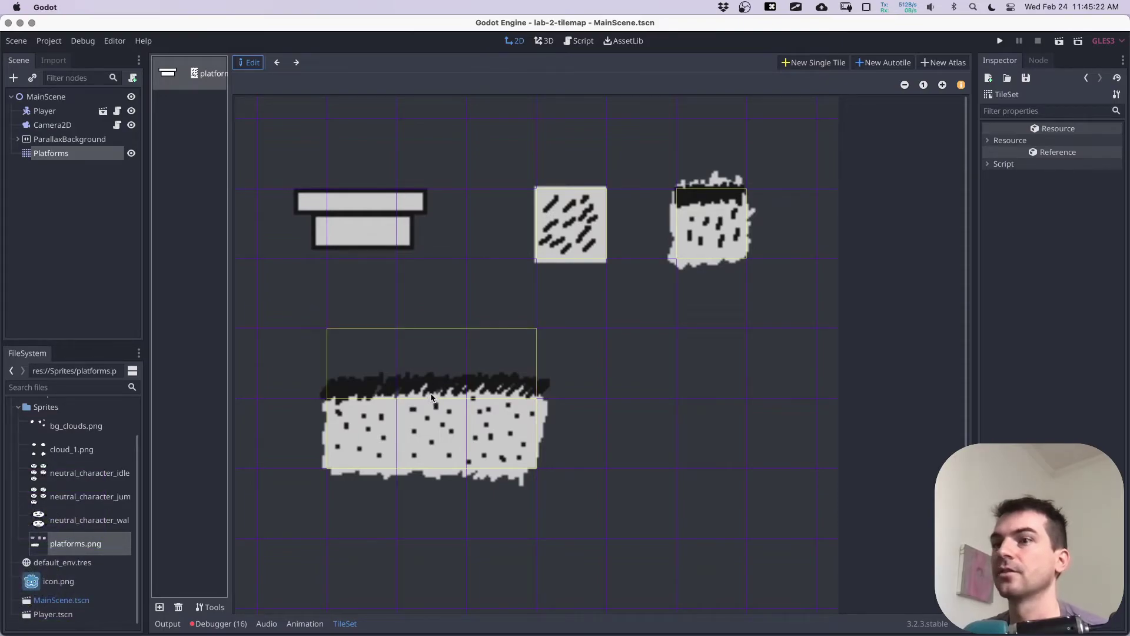
key(super+s)
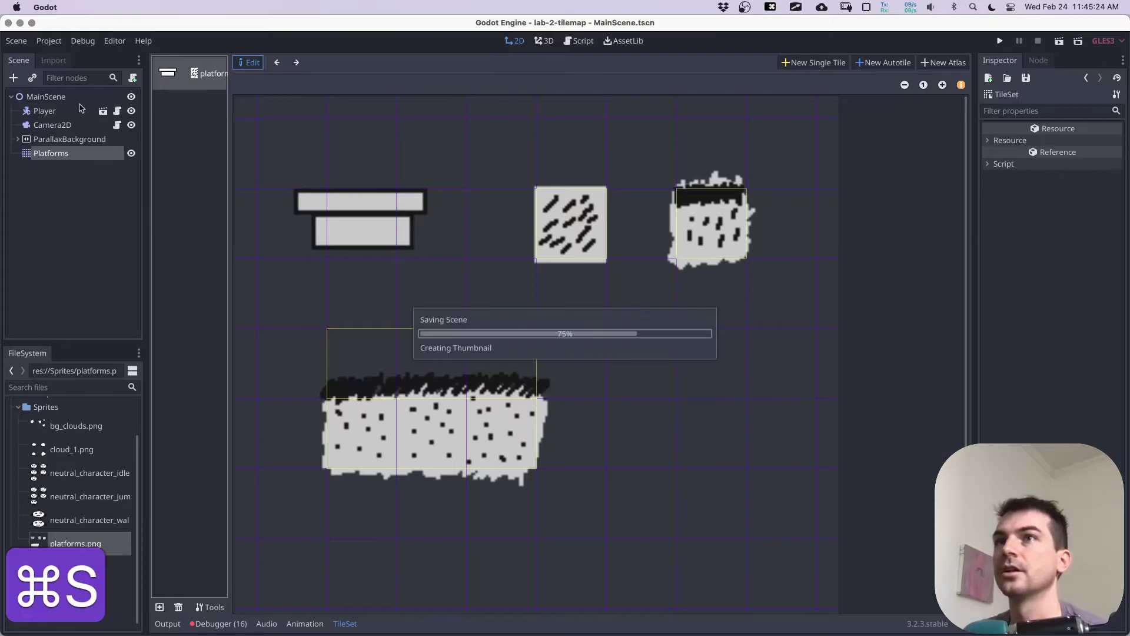
Step: Fill the row beneath the first separate platform with wide dotted tiles at cells 24, 15 and 27, 15
click(71, 99)
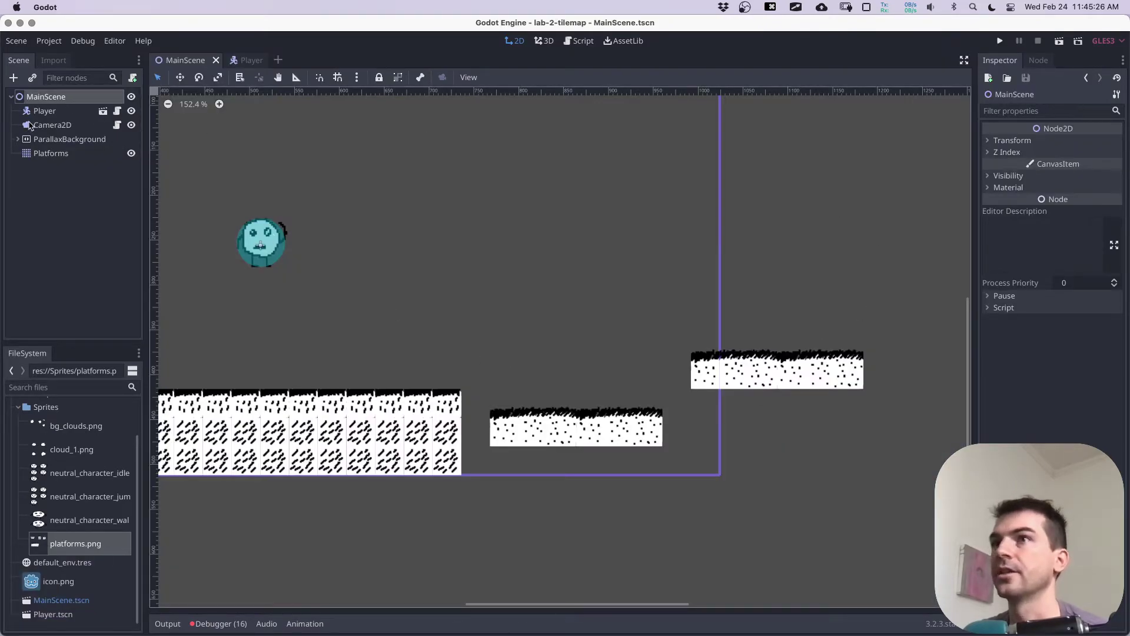
click(56, 154)
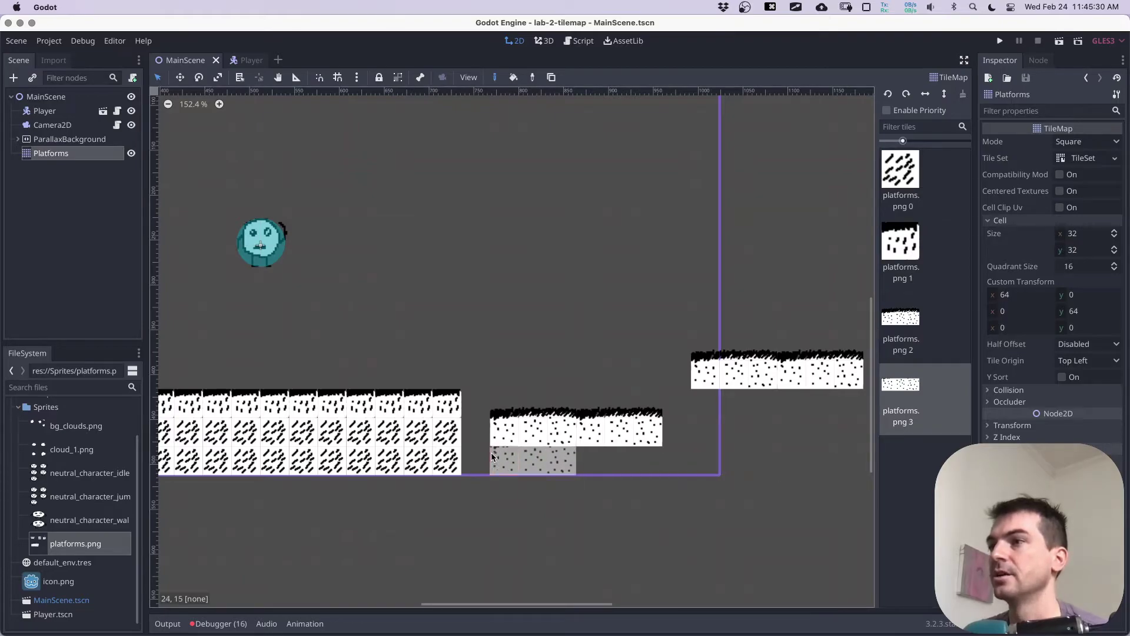
click(495, 457)
click(579, 458)
Step: Fill the three rows beneath the higher platform with wide dotted tiles, two per row, down to the main ground's base
click(695, 404)
click(798, 406)
click(726, 437)
click(699, 435)
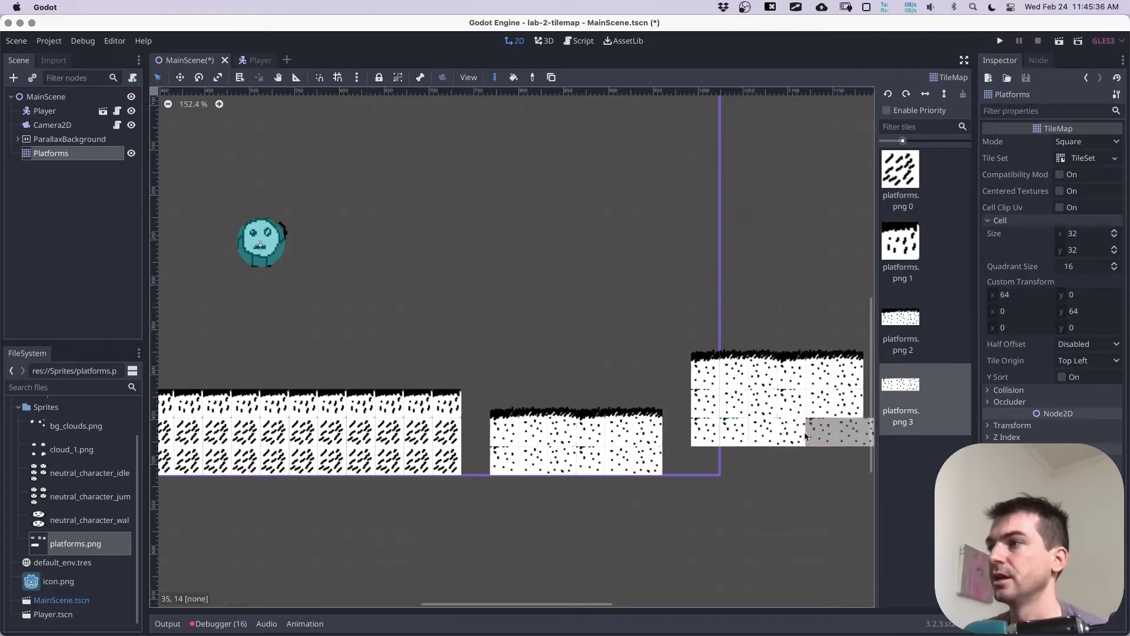
click(798, 439)
click(715, 464)
click(790, 456)
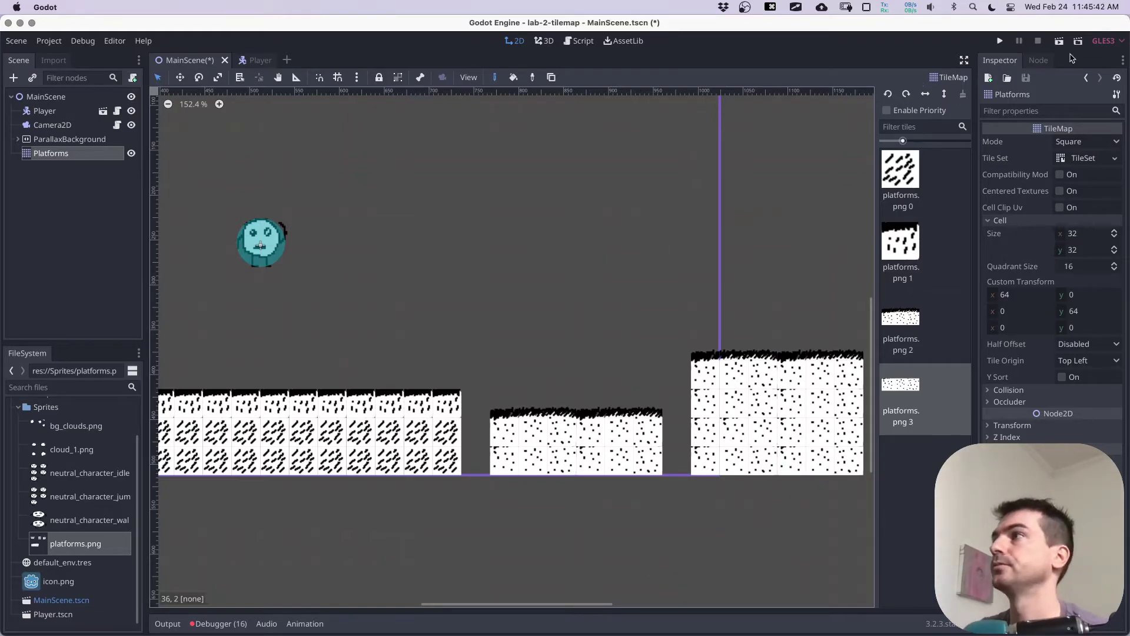
scroll(587, 448, down, 3)
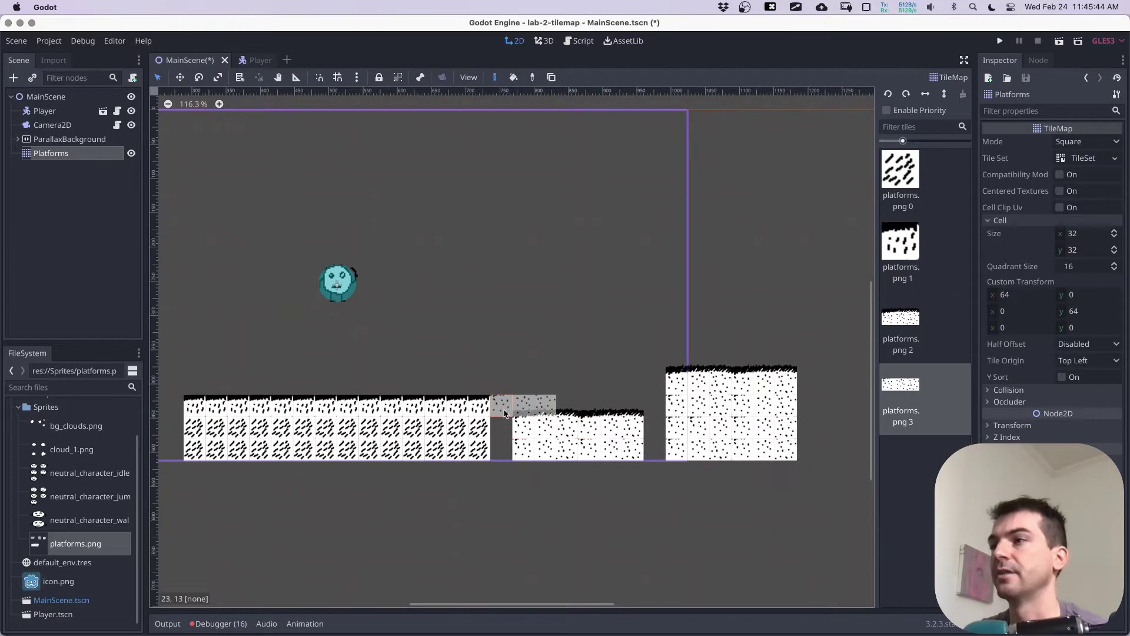
scroll(403, 382, right, 5)
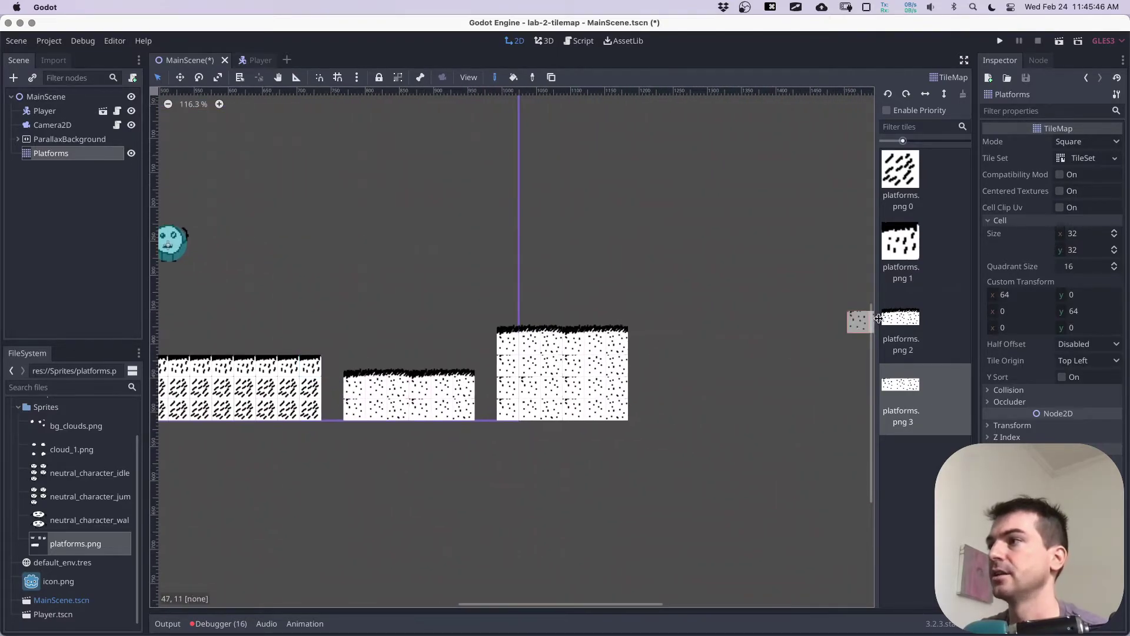
Step: Place two grass-topped platforms.png 2 tiles side by side in the empty area beyond the tall block to start another ground platform
click(902, 322)
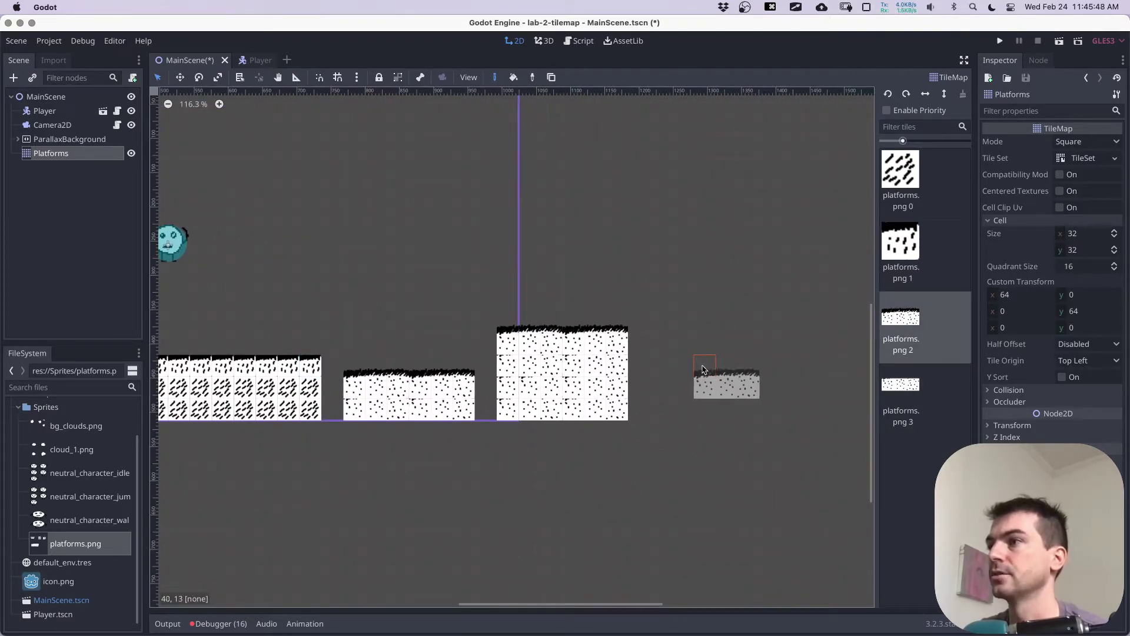
click(710, 353)
click(775, 355)
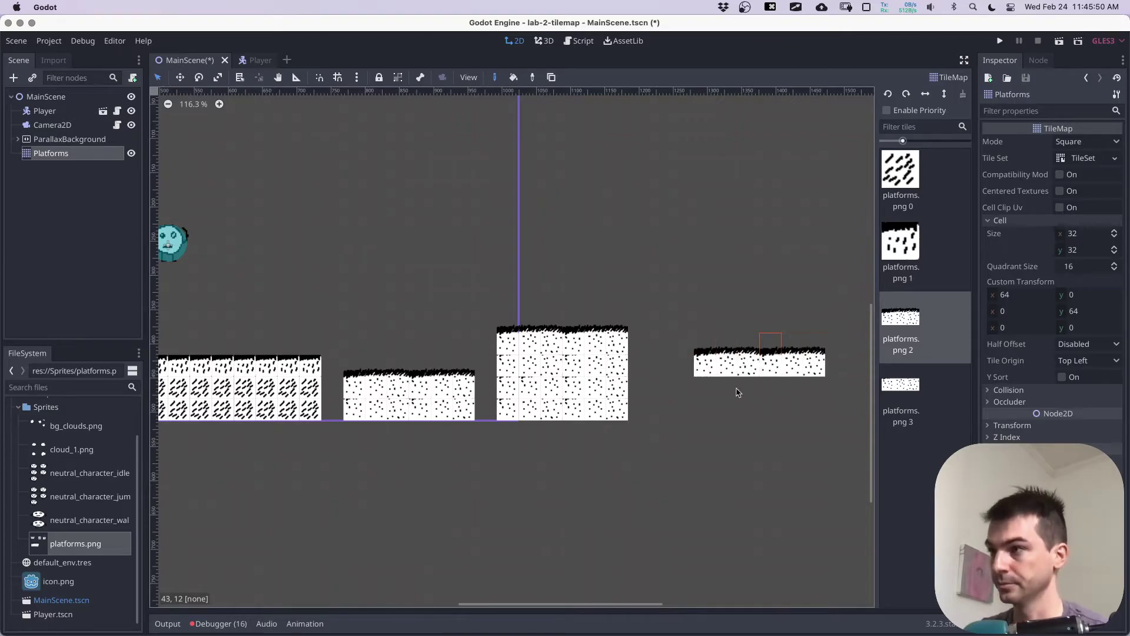
Step: Fill two rows beneath the new platform top with platforms.png 3 tiles, erase the overhanging tile, and save the scene
click(898, 391)
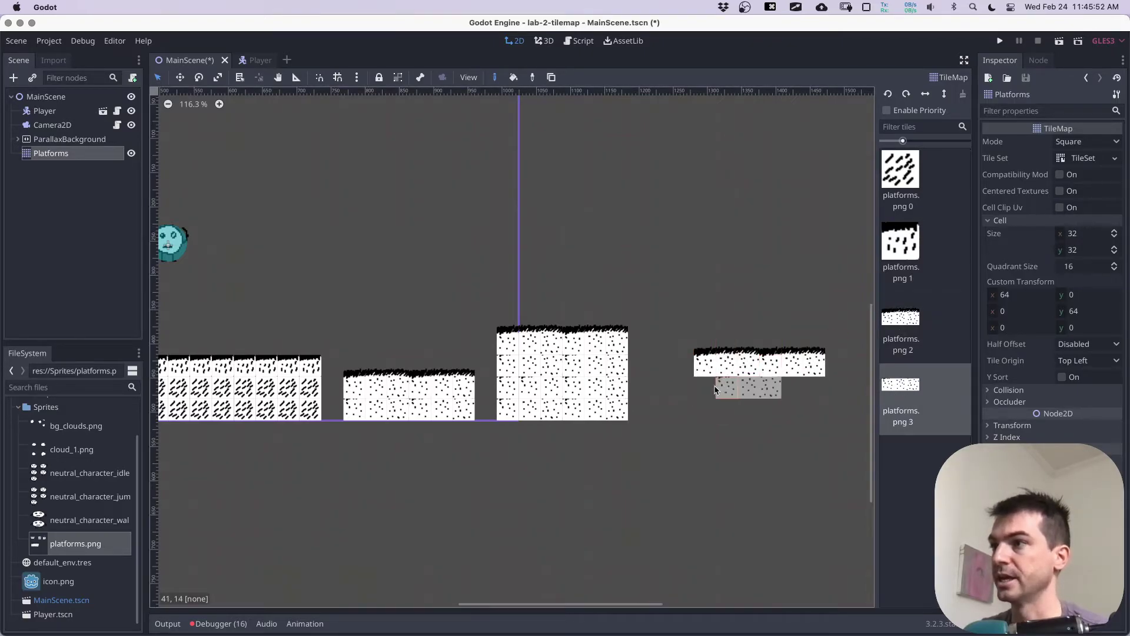
drag(750, 392, 816, 390)
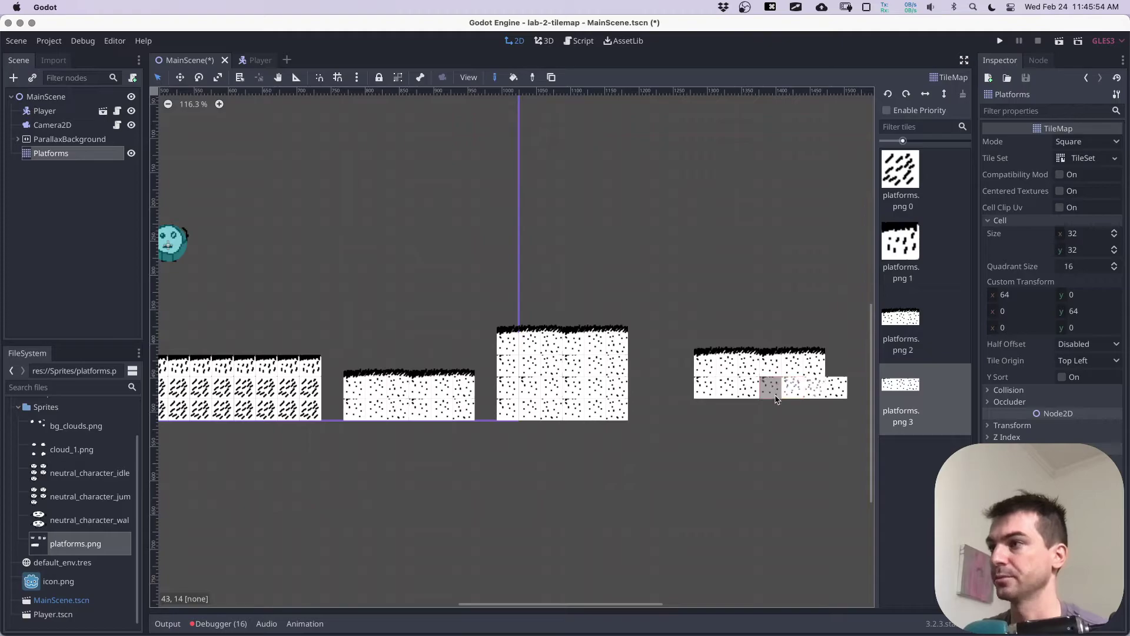
mouse_move(678, 408)
mouse_down()
mouse_move(765, 407)
mouse_move(794, 392)
mouse_up()
right_click(837, 388)
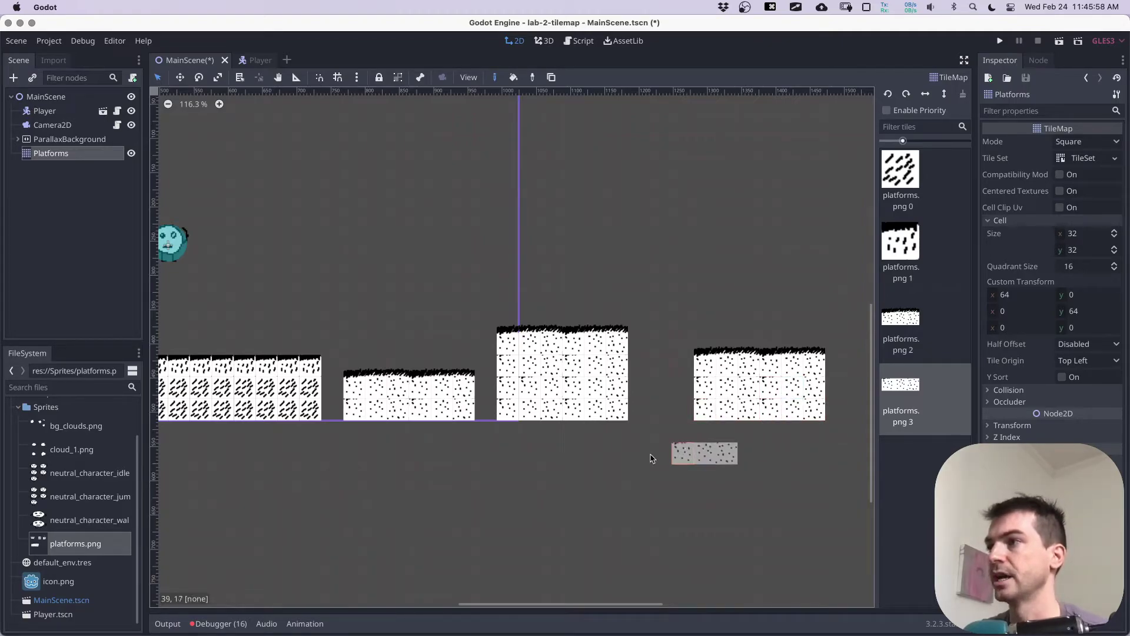
middle_drag(515, 444, 613, 470)
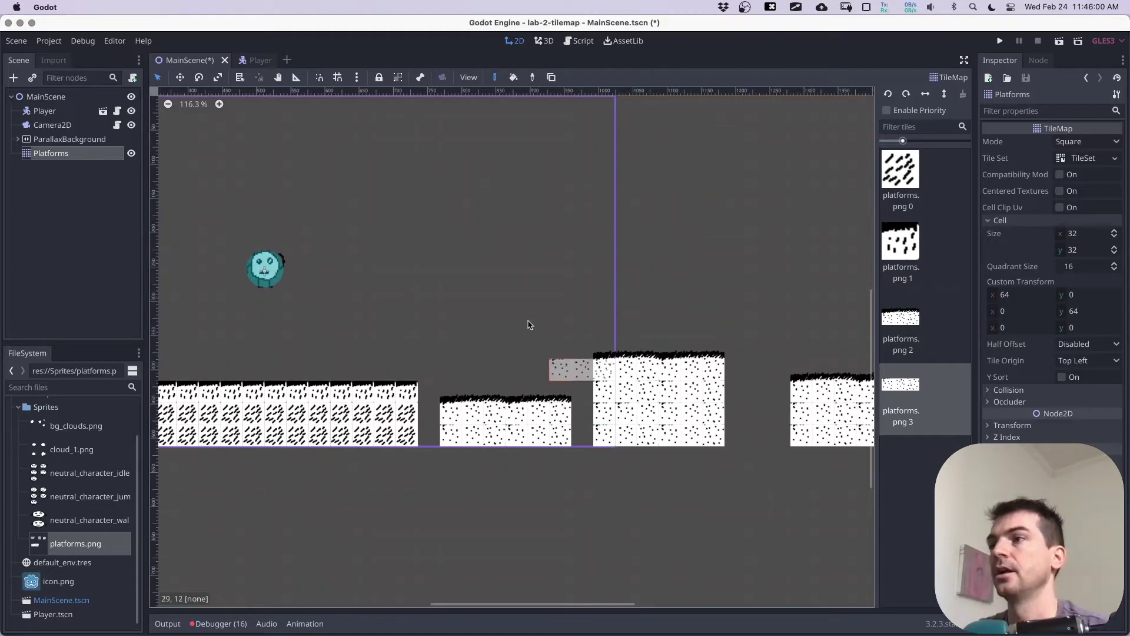
key(super+s)
scroll(523, 321, down, 5)
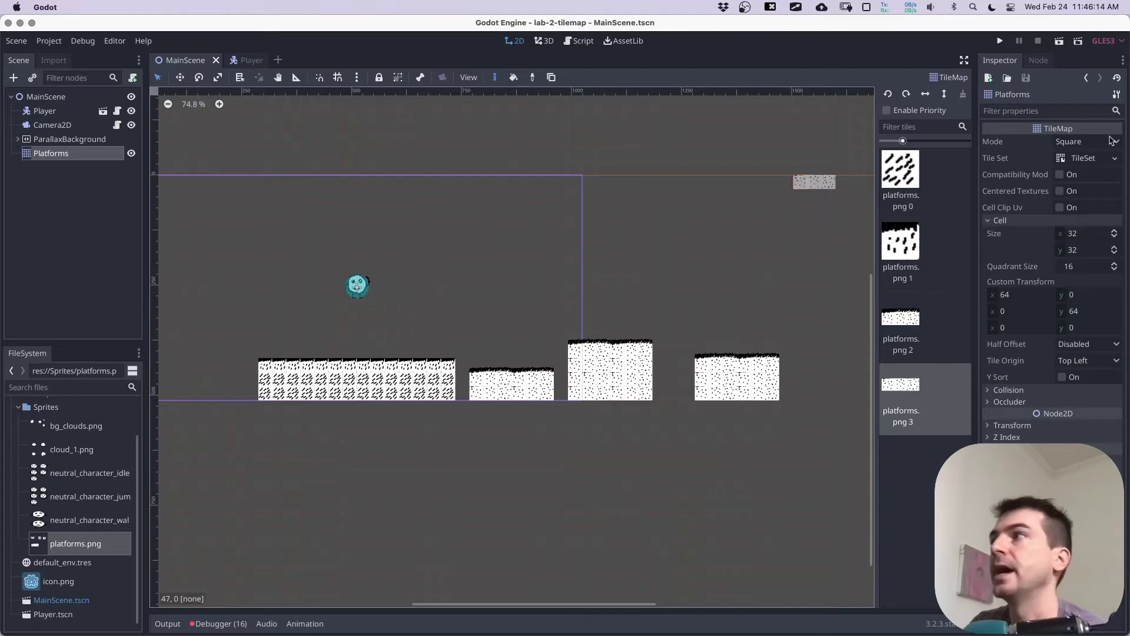
Step: Edit the tile set's platforms.png texture, create a 3-by-1-tile autotile region around the plain ledge sprite, and enter collision editing
click(1061, 158)
click(167, 72)
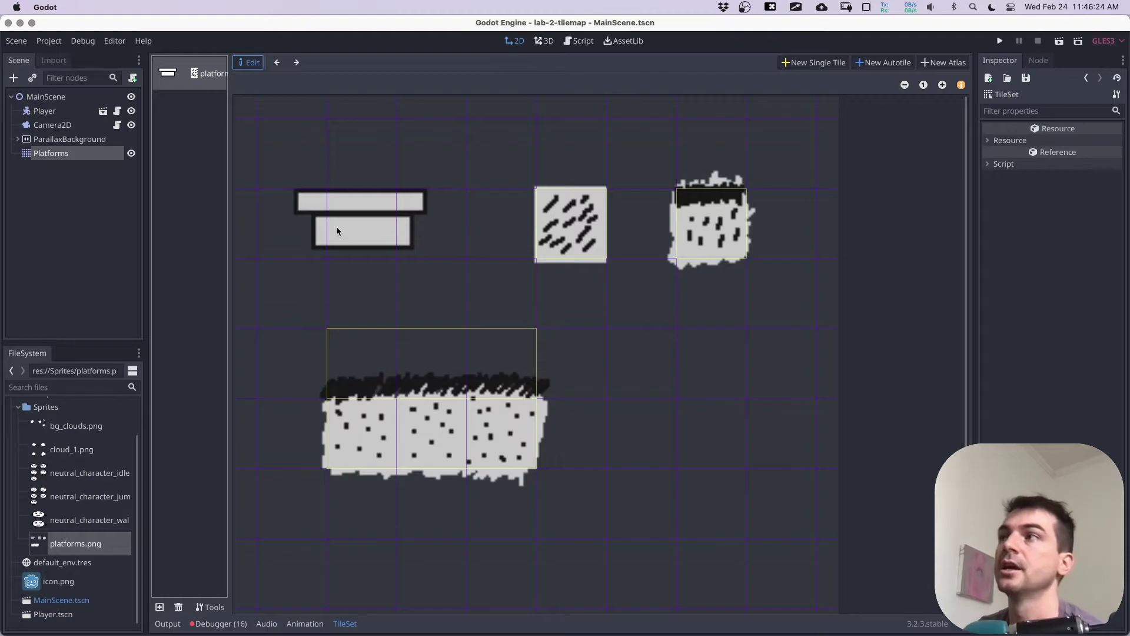
click(887, 63)
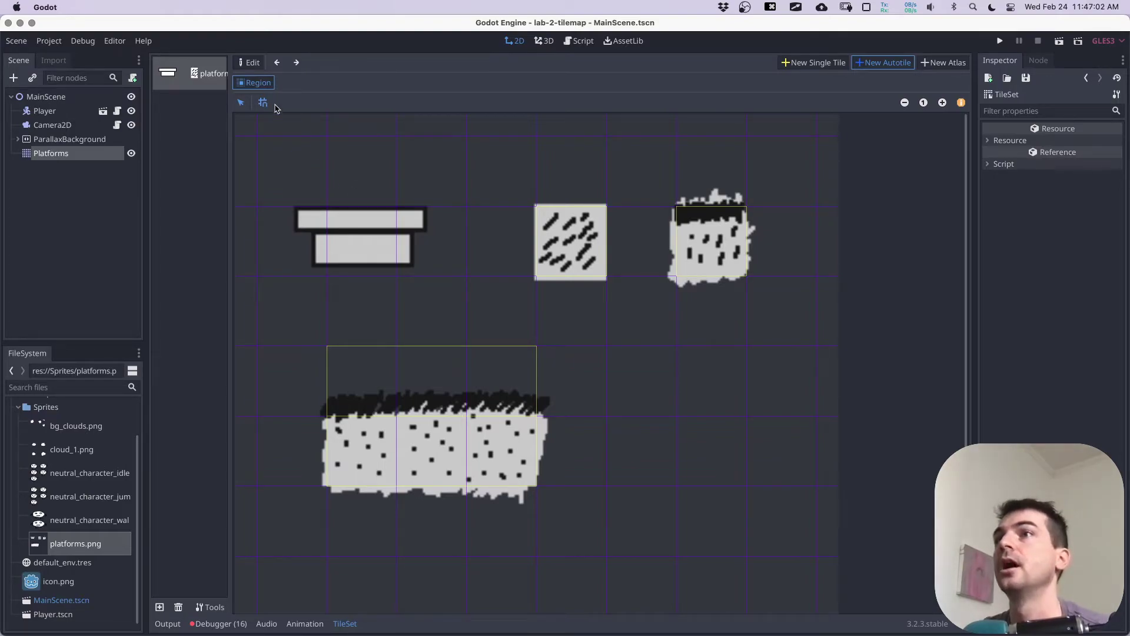
drag(251, 215, 421, 271)
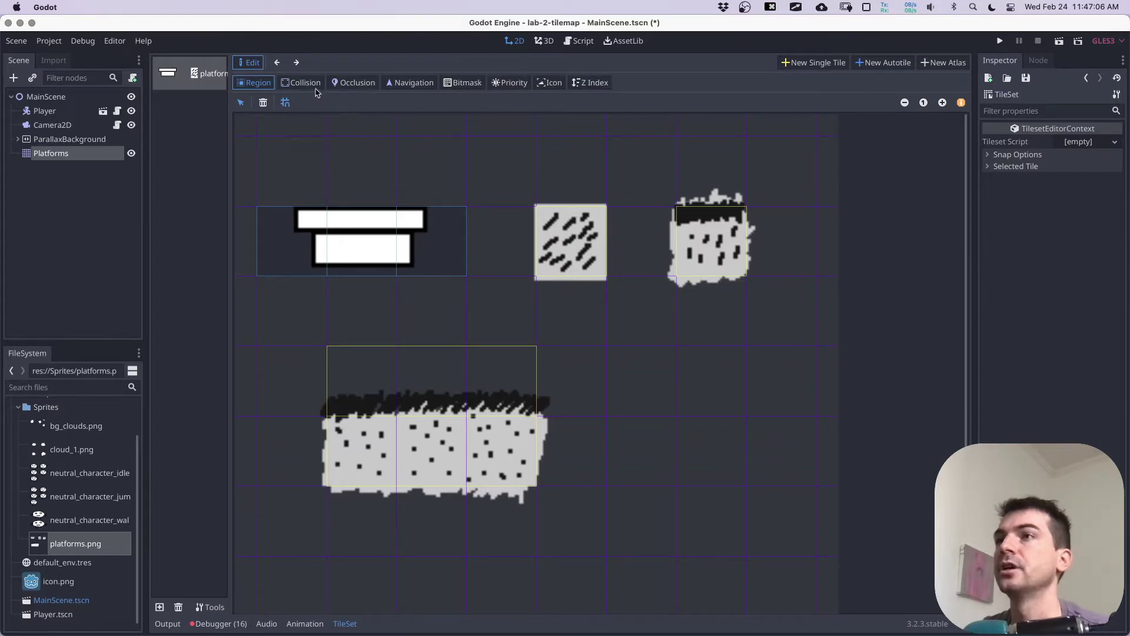
click(304, 83)
click(259, 103)
click(347, 239)
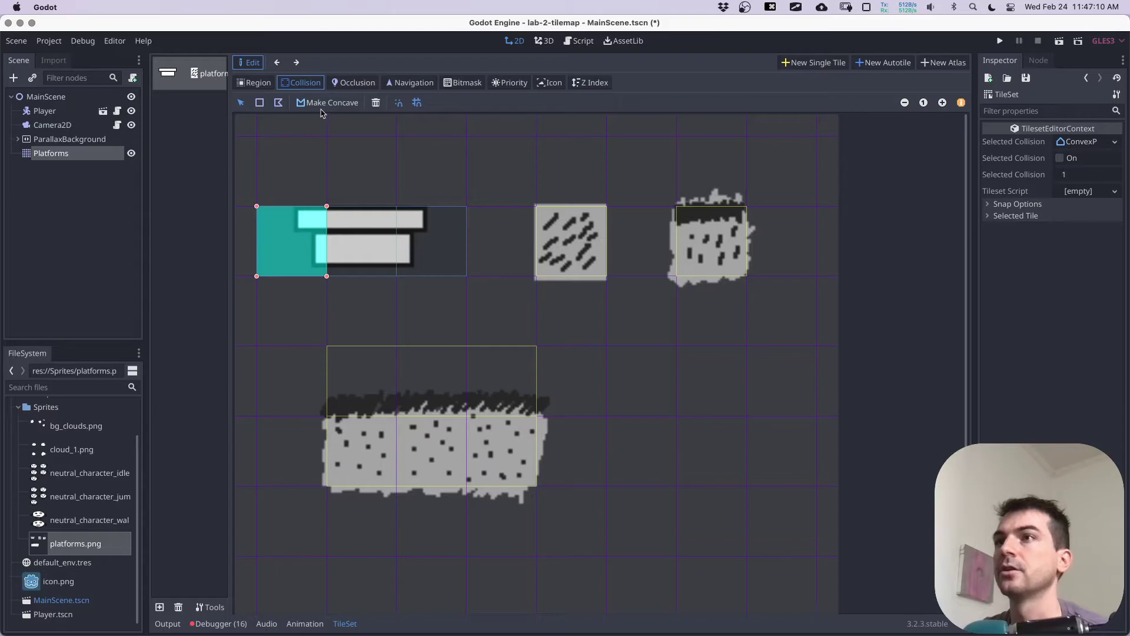
click(376, 103)
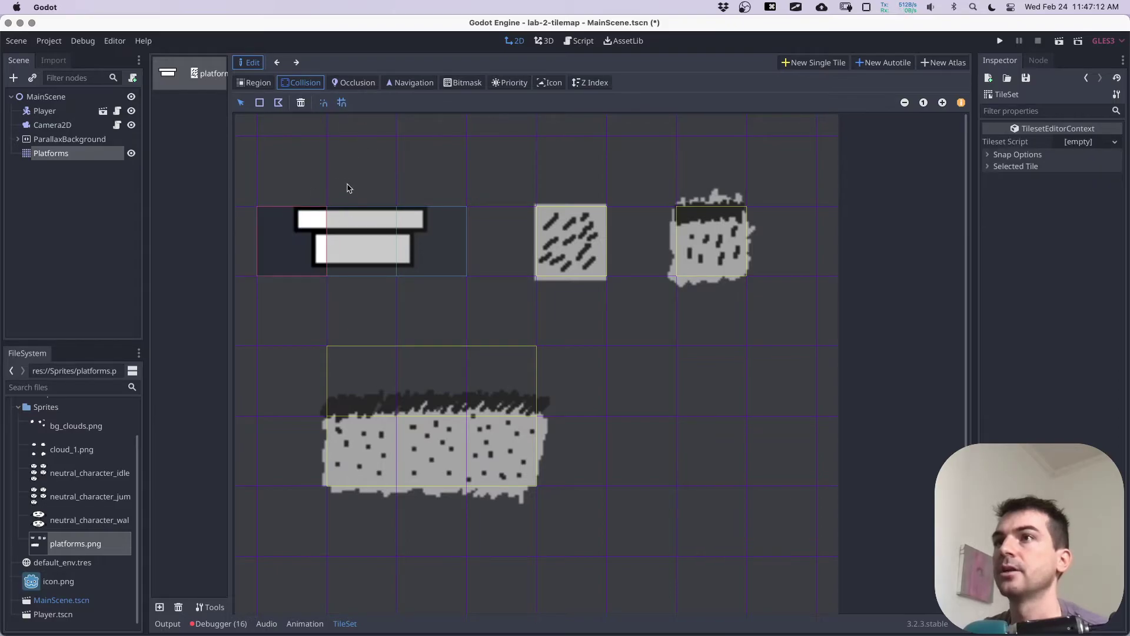
click(374, 249)
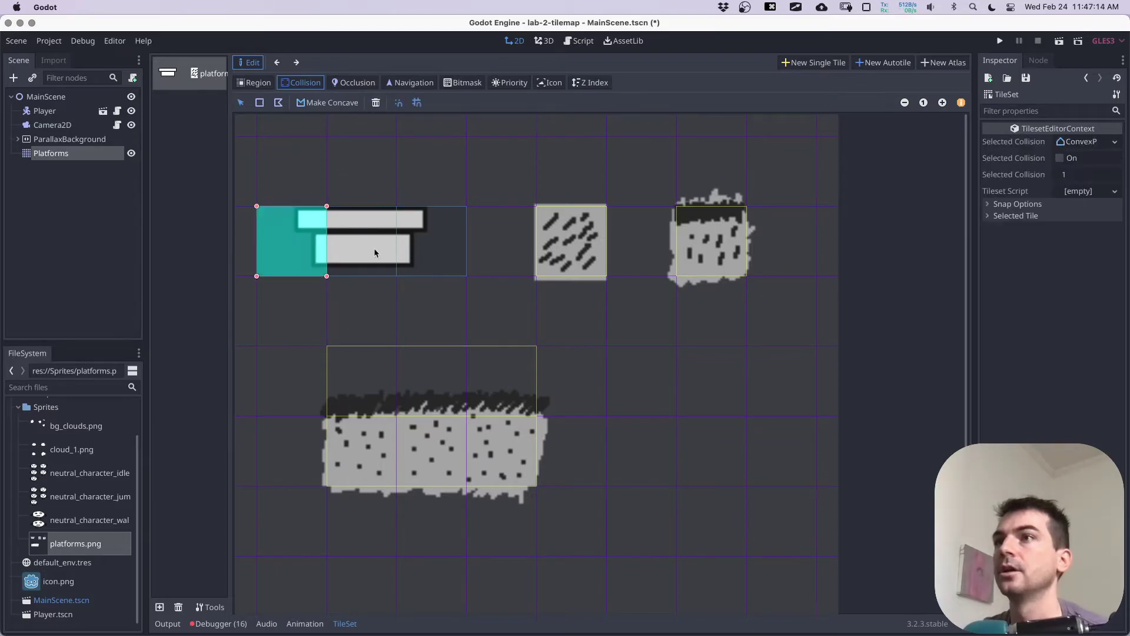
click(380, 103)
Step: Add a rectangular collision shape covering the middle subtile of the ledge autotile
click(359, 236)
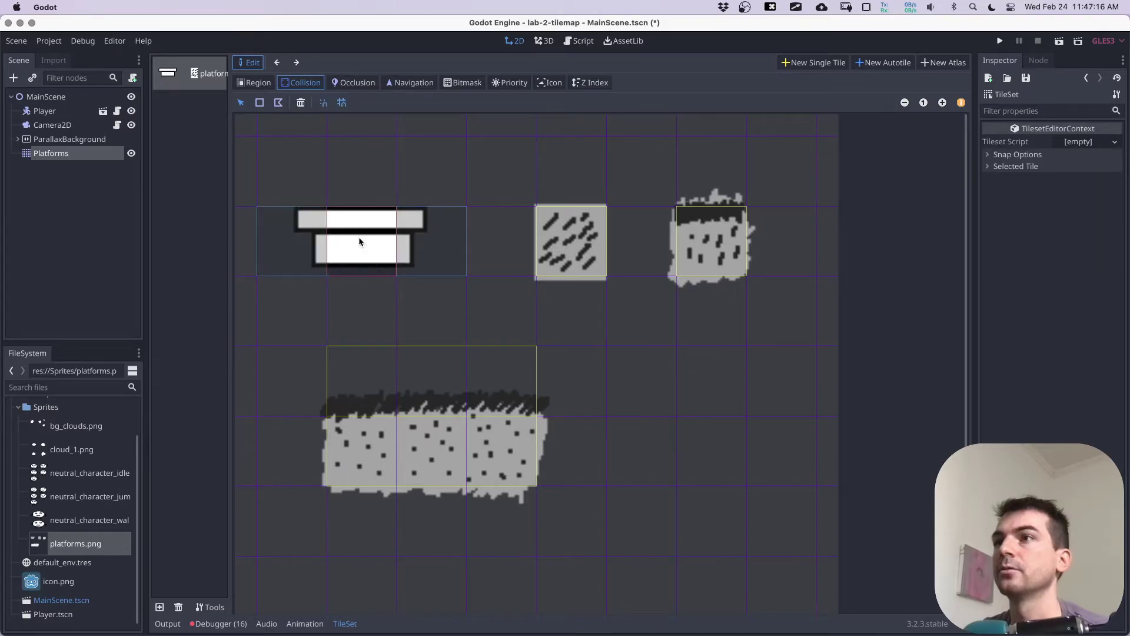
click(259, 102)
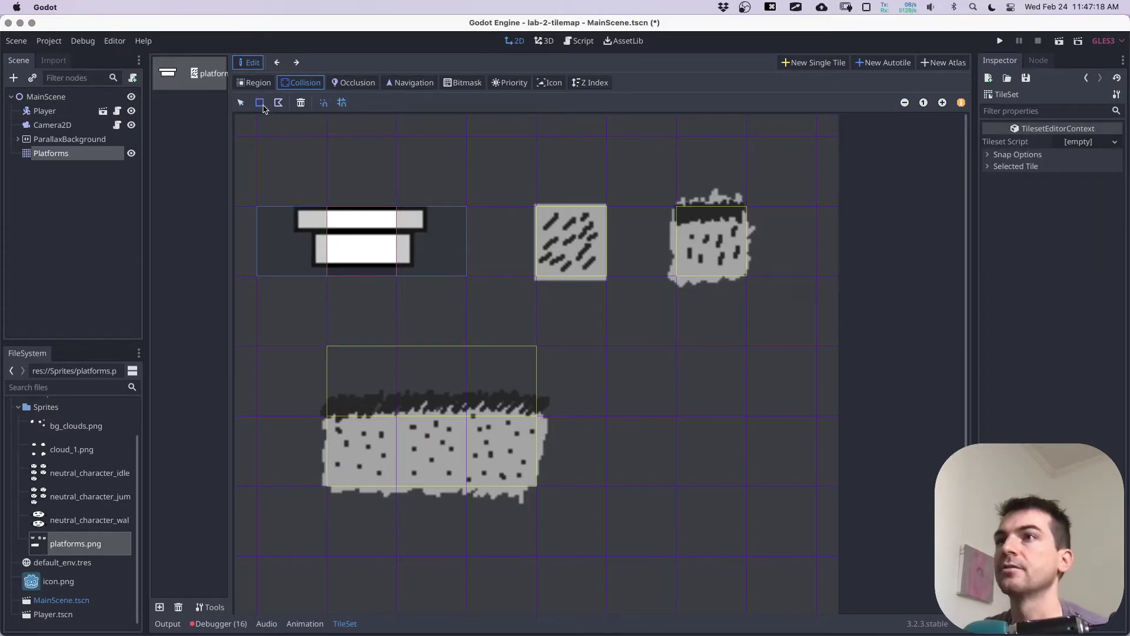
click(362, 240)
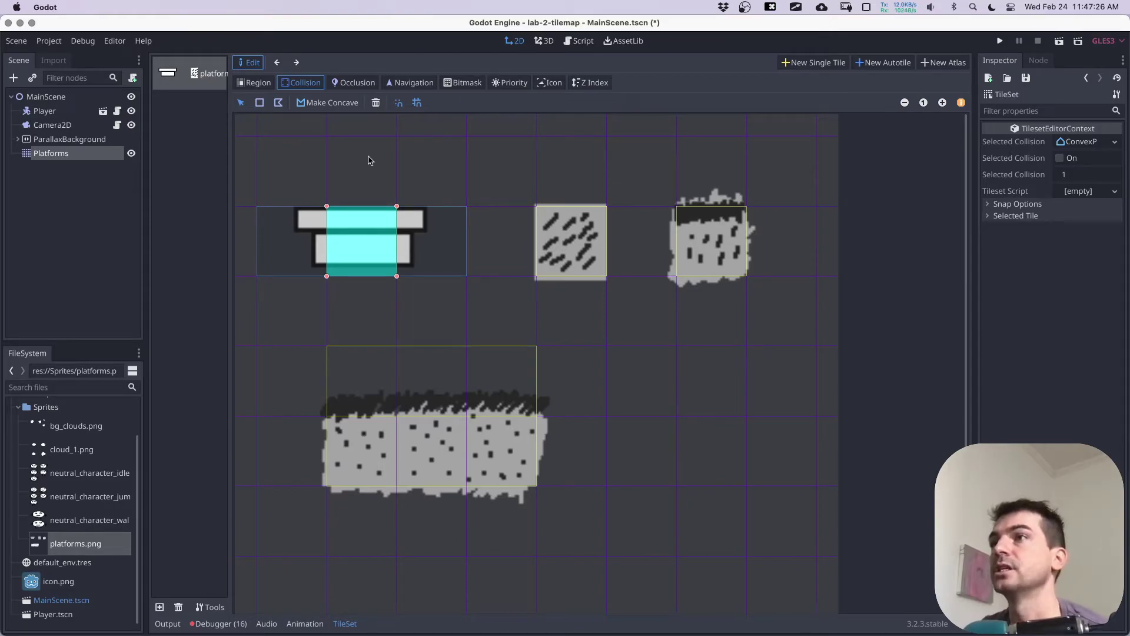
Step: Switch to bitmask editing, set the ledge tile's Autotile Bitmask to 3X3 (minimal), and save the scene
click(465, 83)
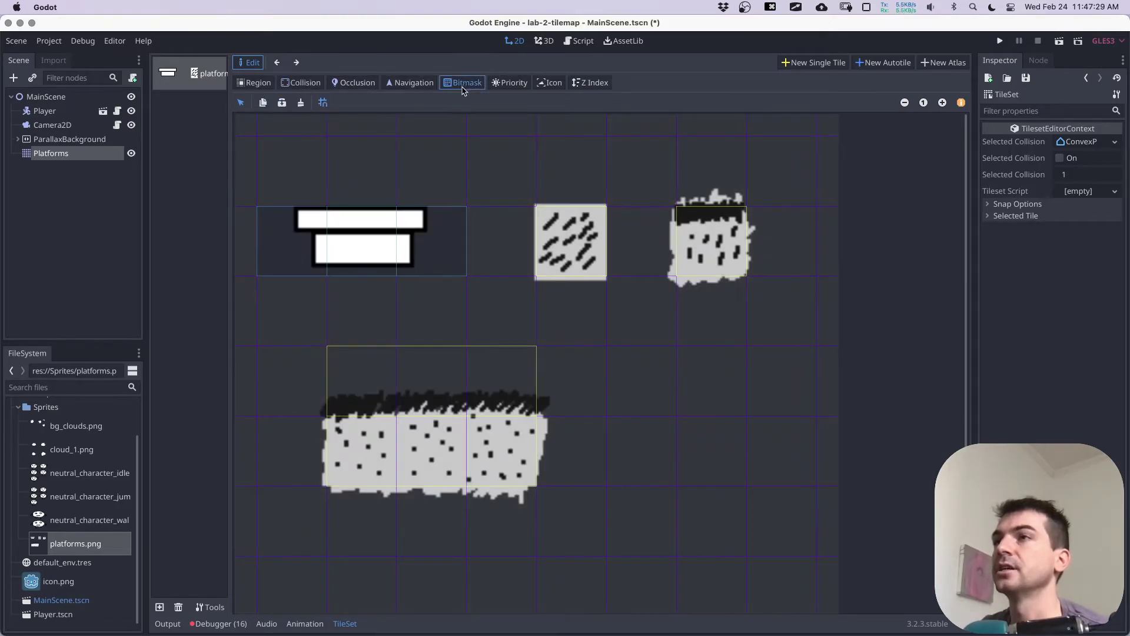
click(353, 237)
right_click(351, 233)
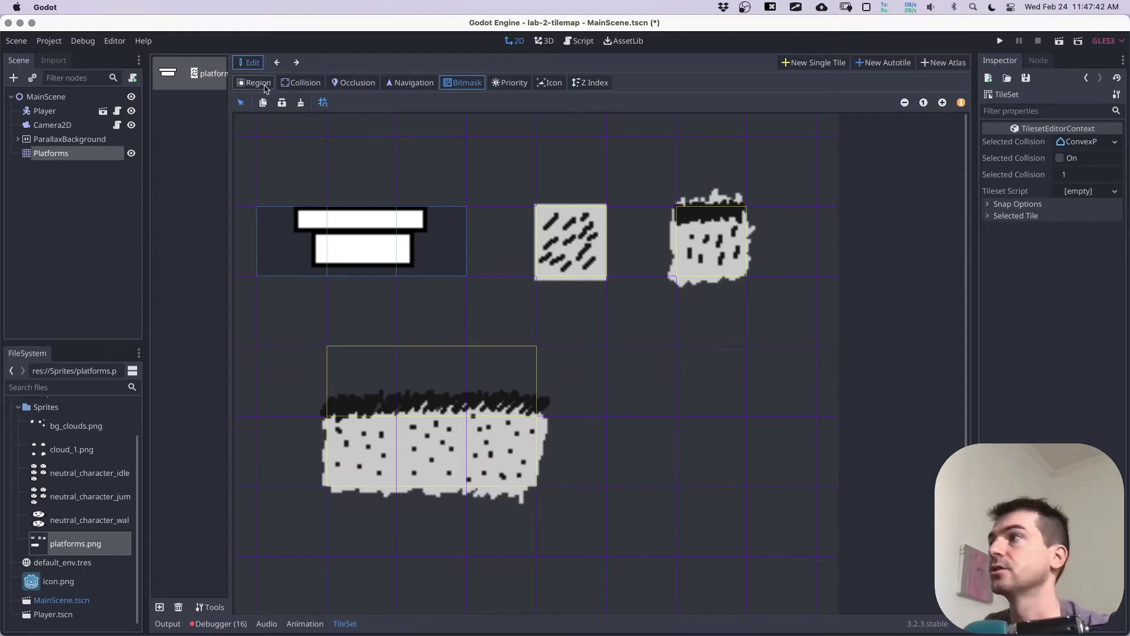
click(1019, 205)
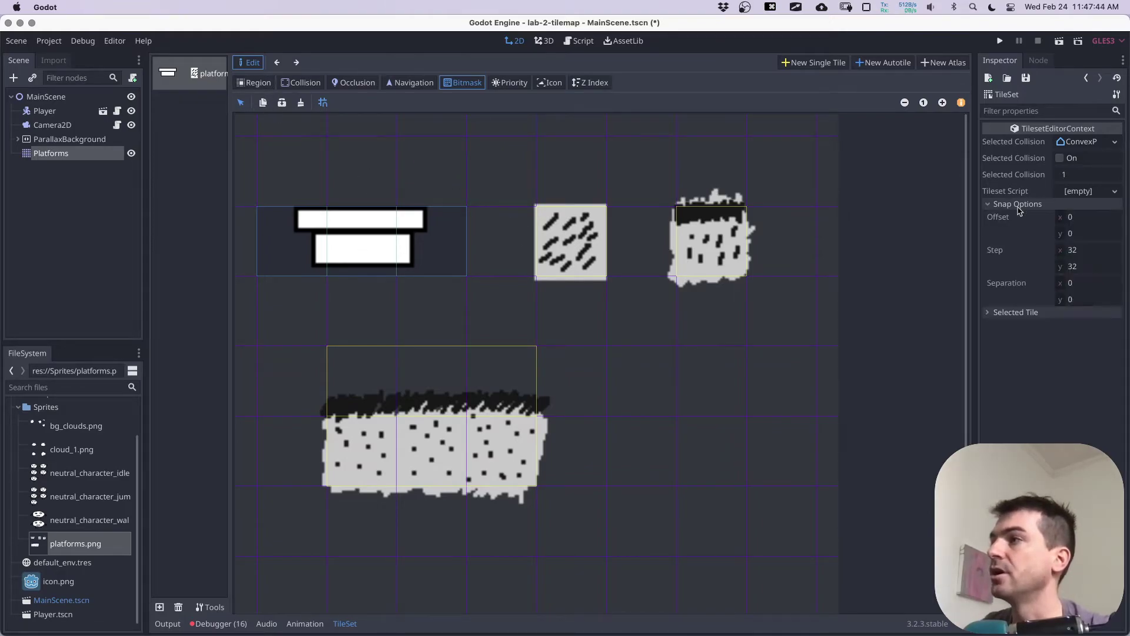
click(1018, 208)
click(1020, 218)
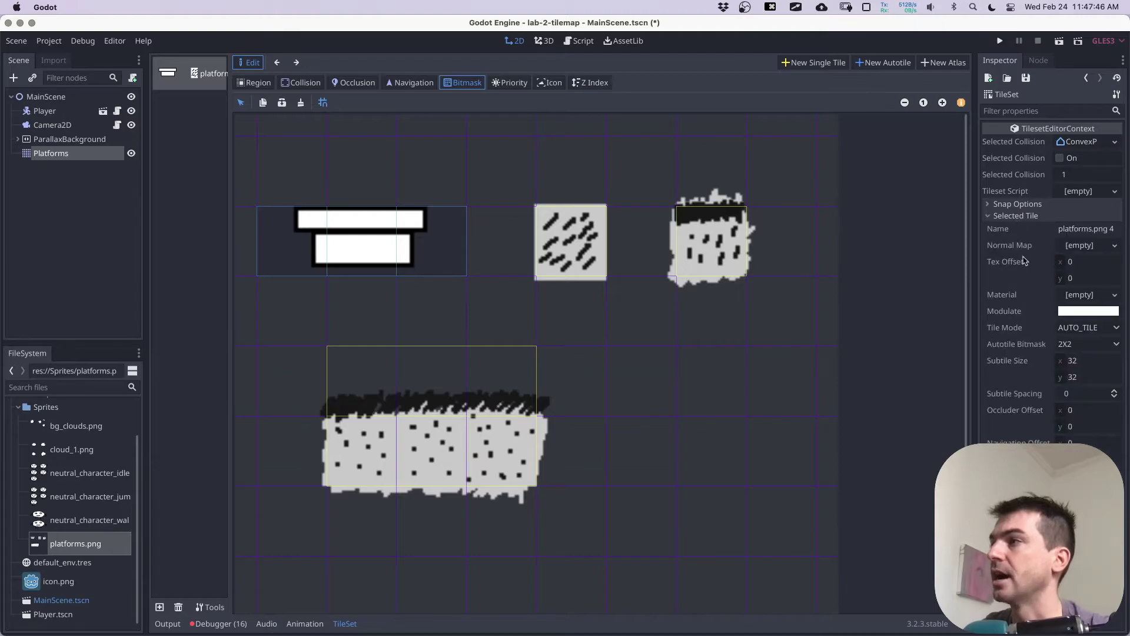
click(1073, 345)
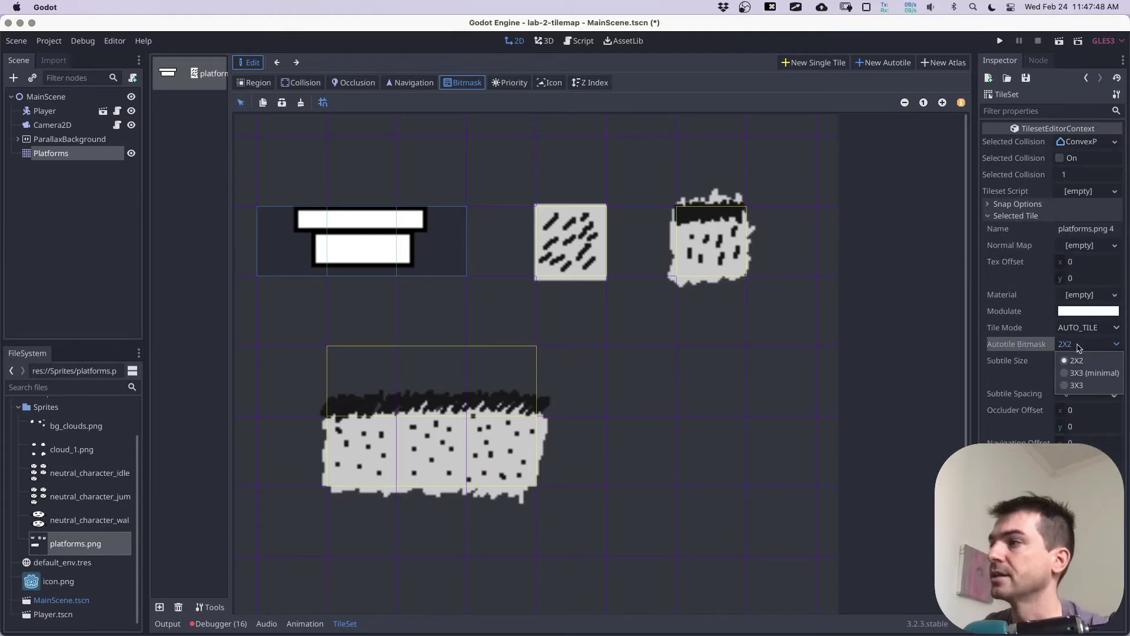
click(1087, 373)
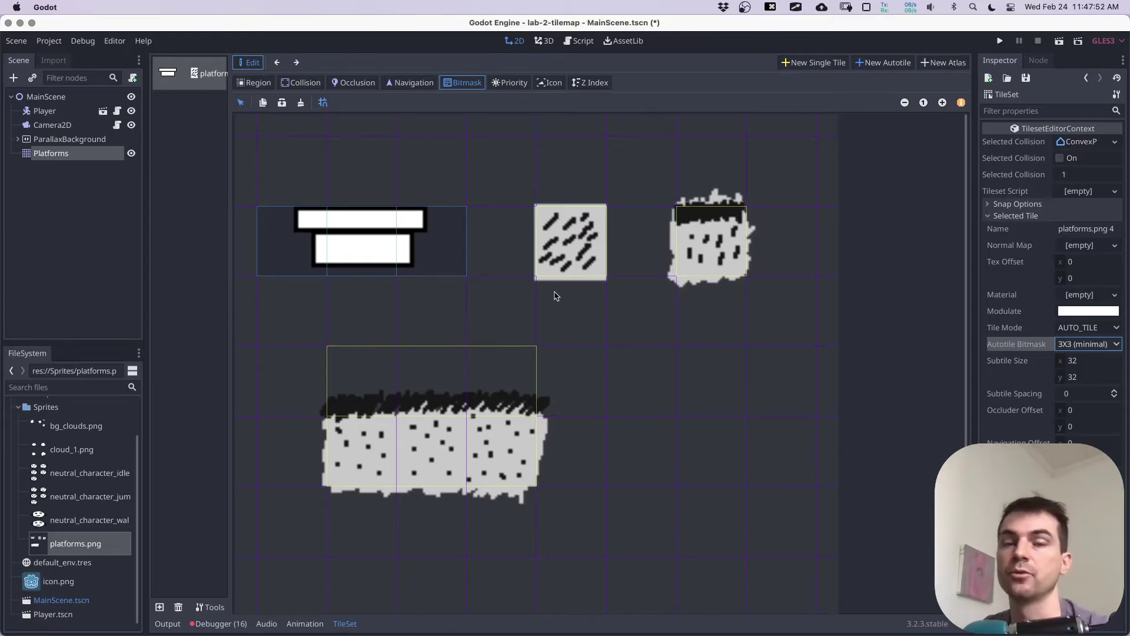
key(super+s)
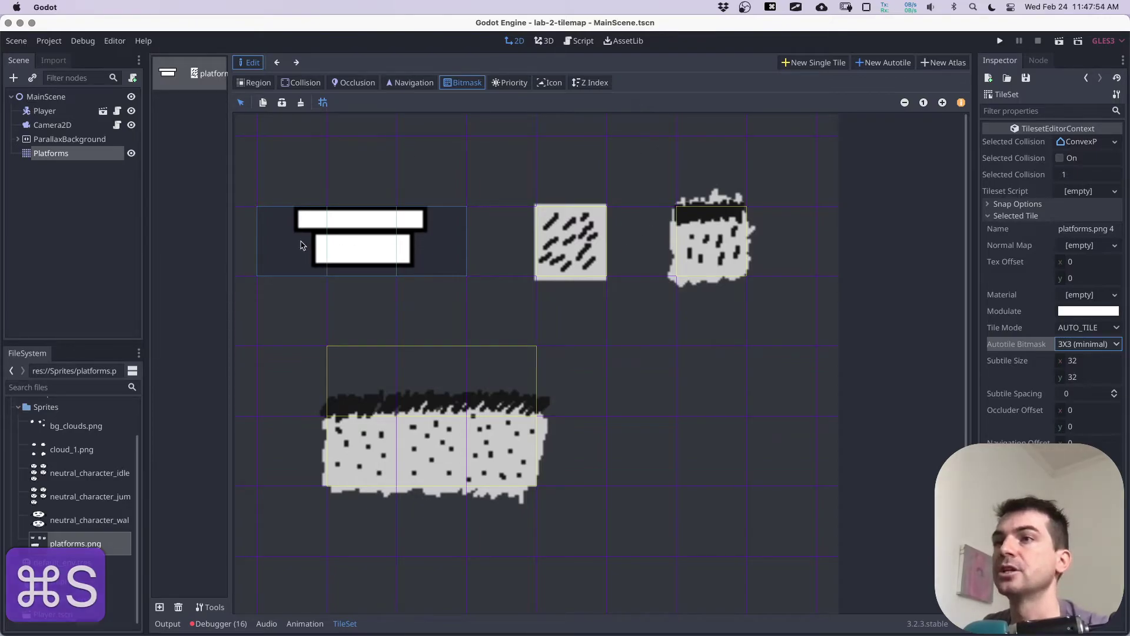
Step: Paint the ledge bitmask's middle row: centre and right on the left subtile, all three on the middle, left and centre on the right; save
click(353, 246)
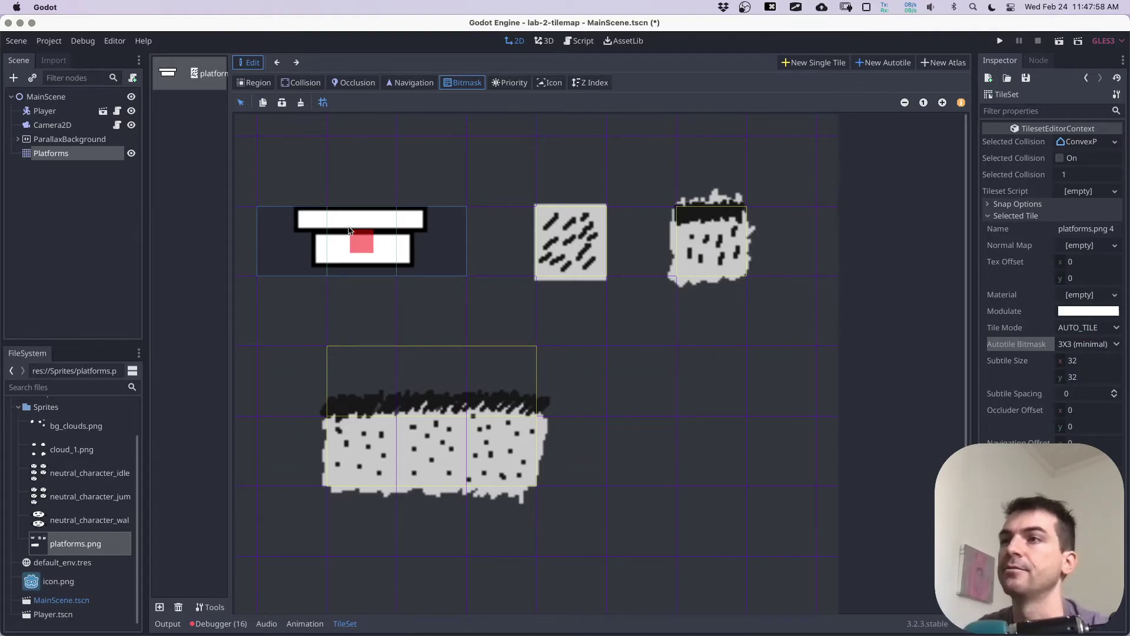
mouse_move(348, 225)
mouse_down()
mouse_move(339, 246)
mouse_move(386, 262)
mouse_move(377, 222)
mouse_move(358, 224)
mouse_up()
mouse_move(379, 239)
right_down()
mouse_move(342, 259)
mouse_move(368, 262)
mouse_move(368, 242)
right_up()
click(363, 240)
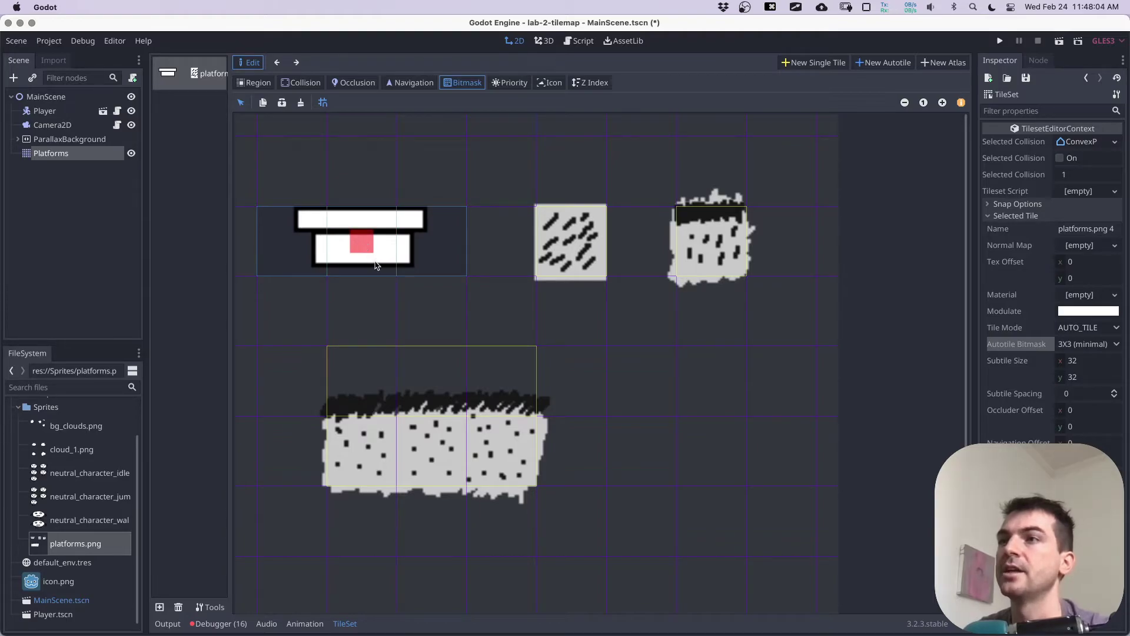
click(340, 241)
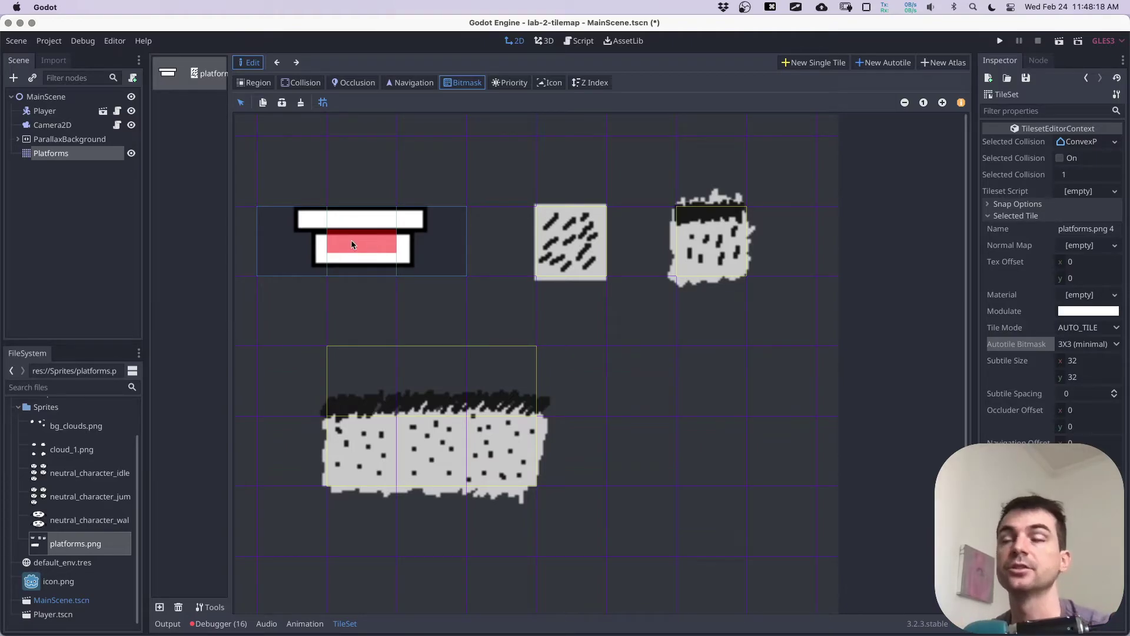
click(287, 242)
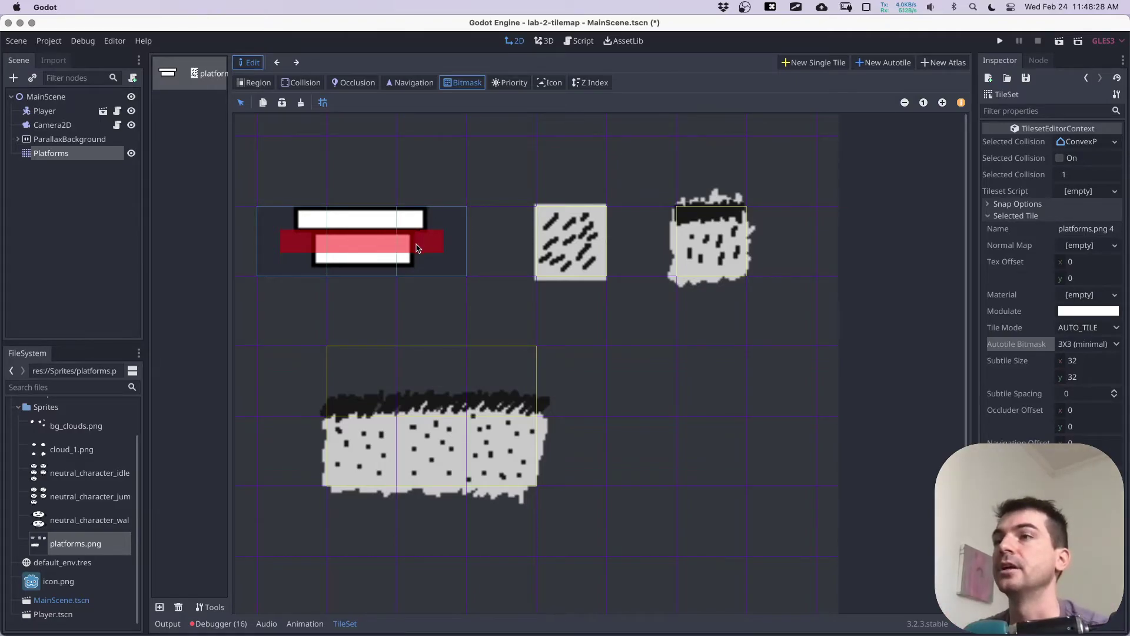
key(super+s)
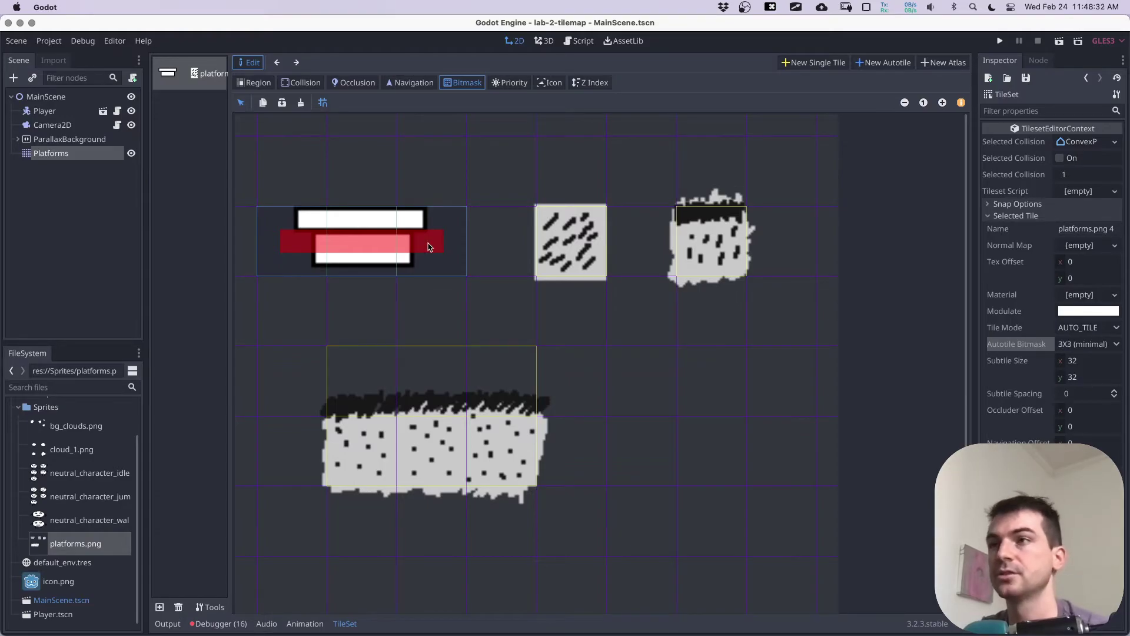
key(super+s)
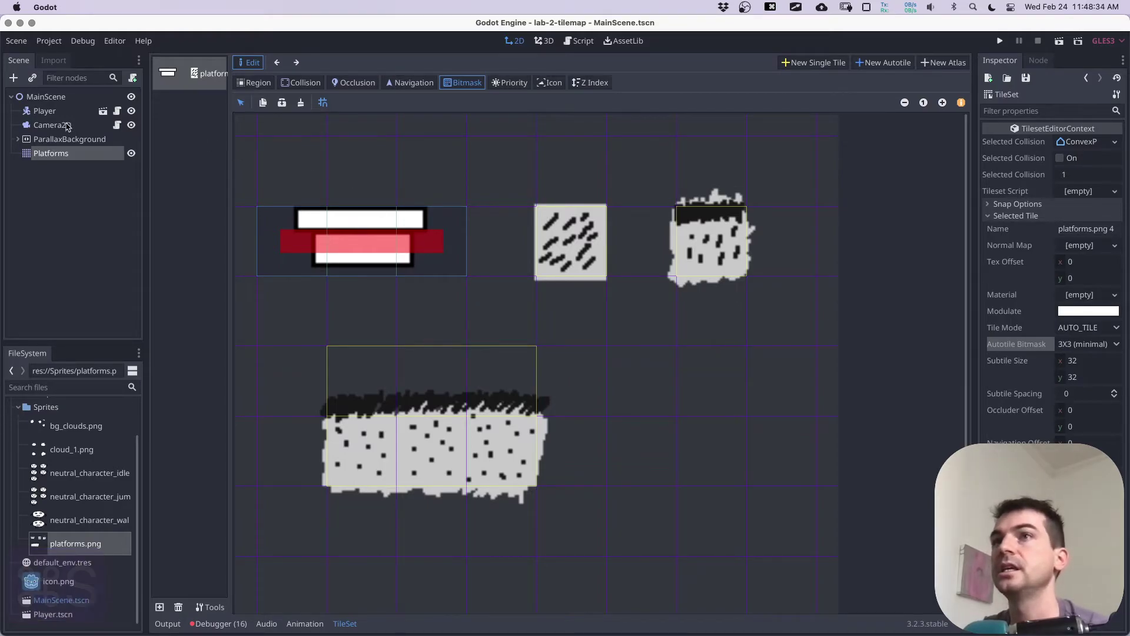
Step: Paint four floating ledges on the Platforms tilemap with the platforms.png 4 autotile, about six to eight tiles long, above the ground blocks
click(61, 101)
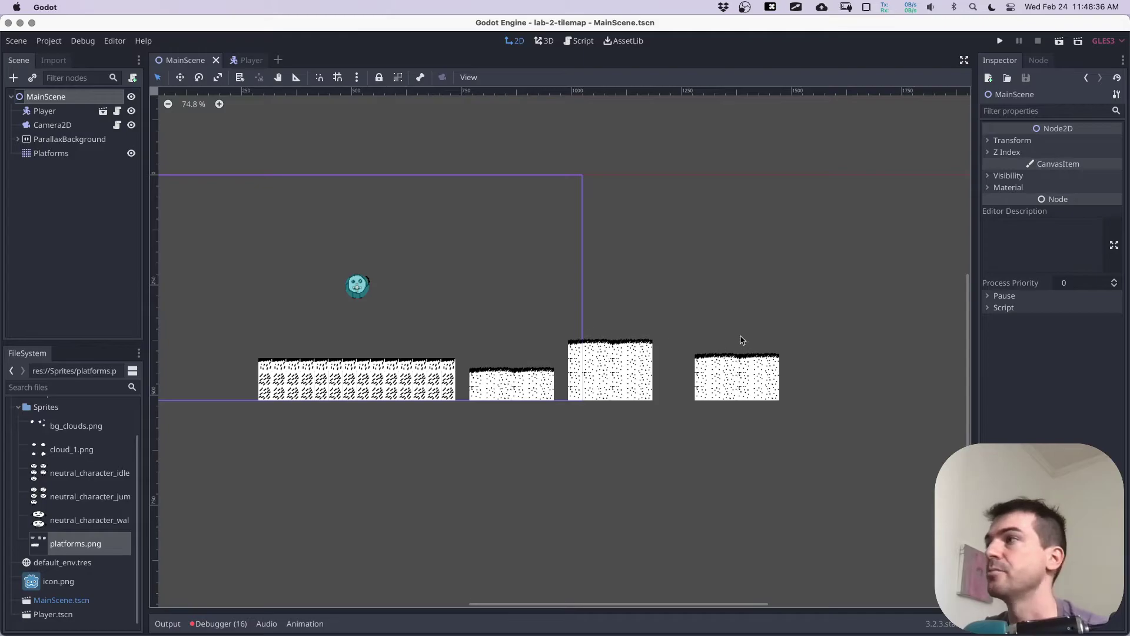
click(61, 156)
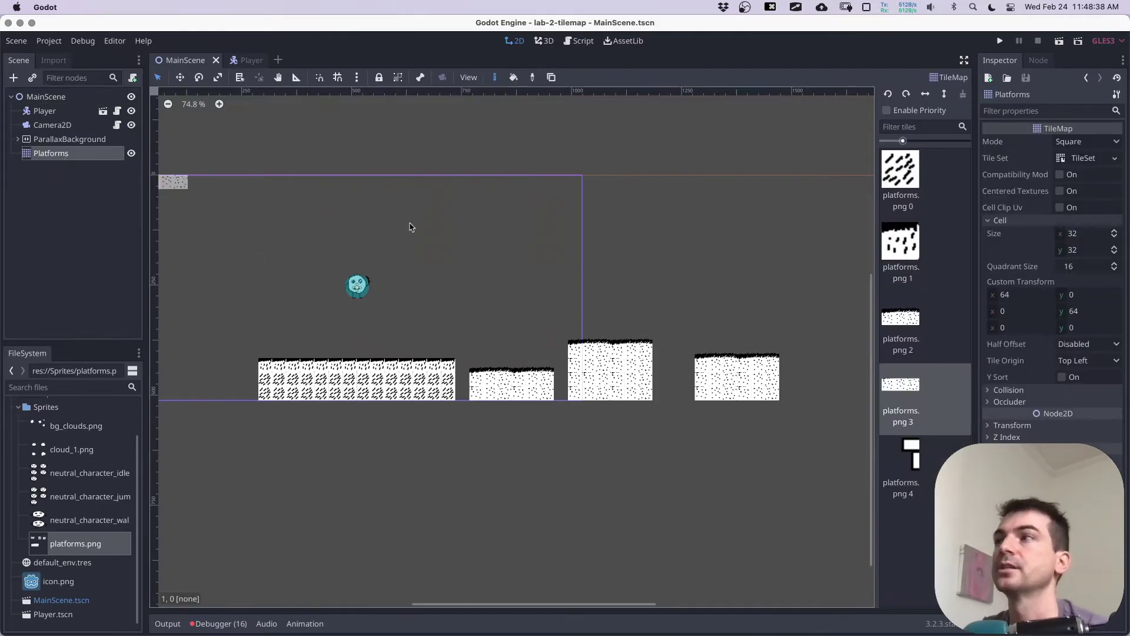
click(904, 461)
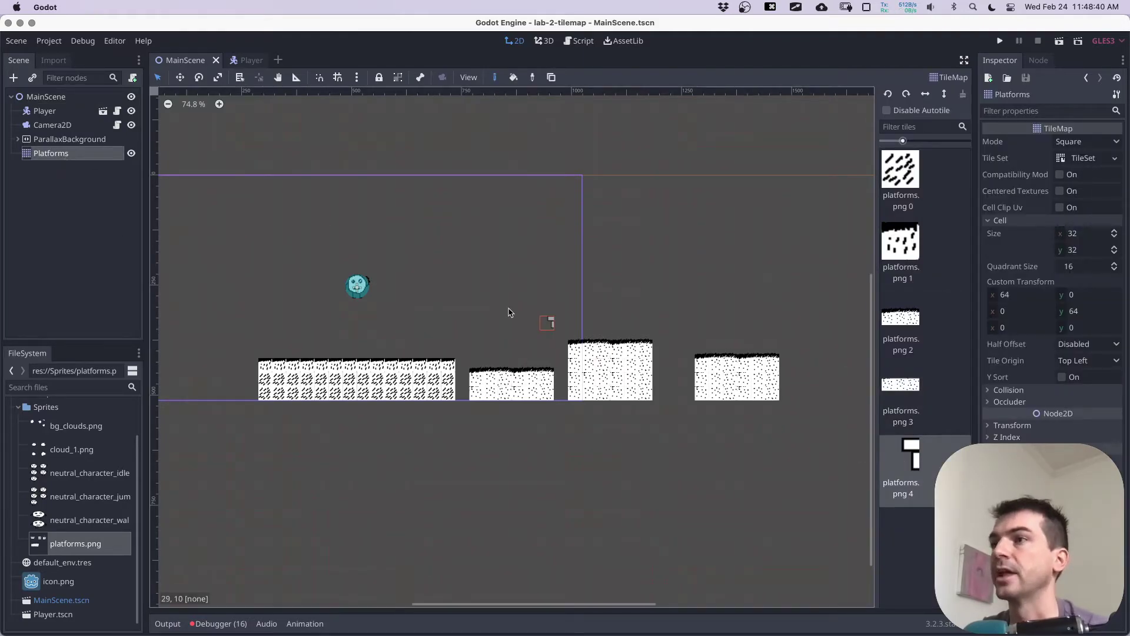
drag(487, 309, 574, 307)
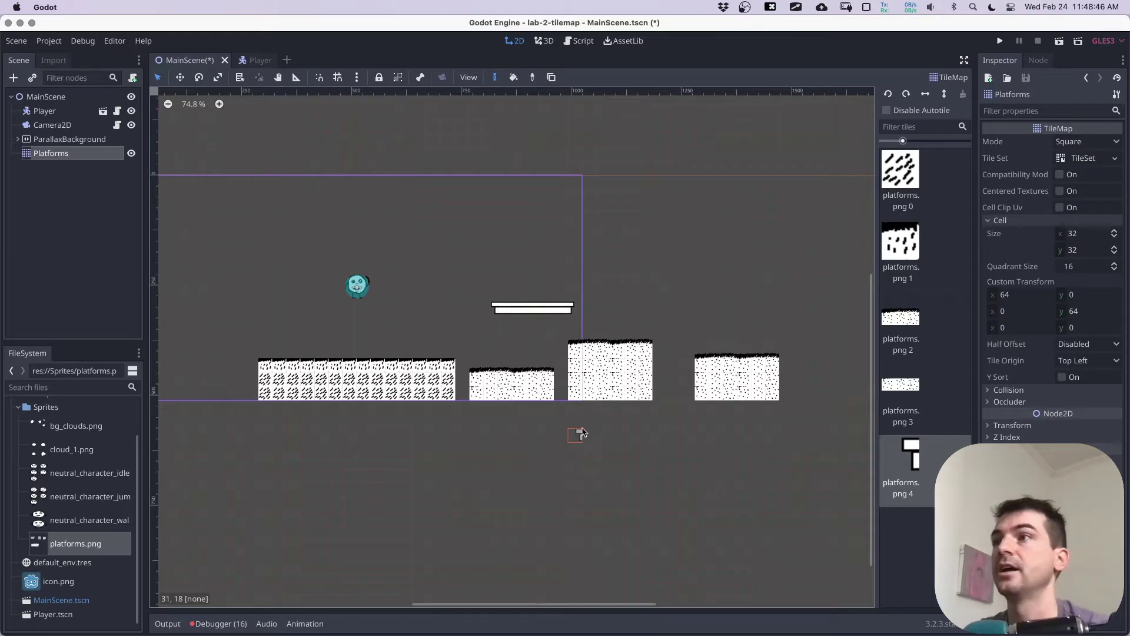
mouse_move(595, 265)
mouse_down()
mouse_move(661, 264)
mouse_move(770, 295)
mouse_up()
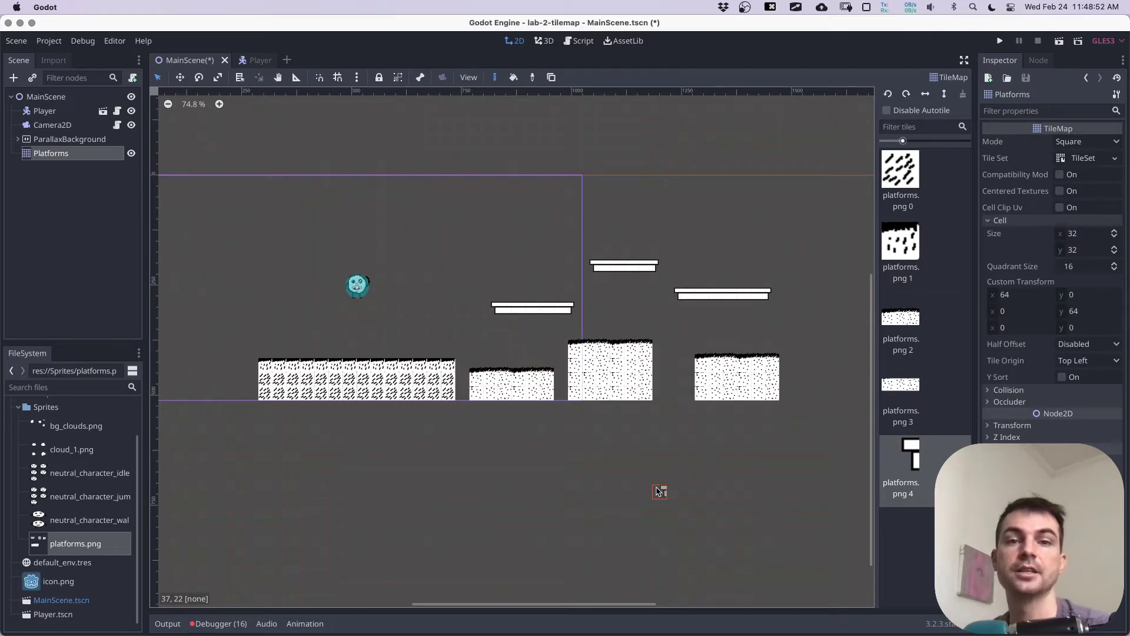
drag(687, 223, 752, 226)
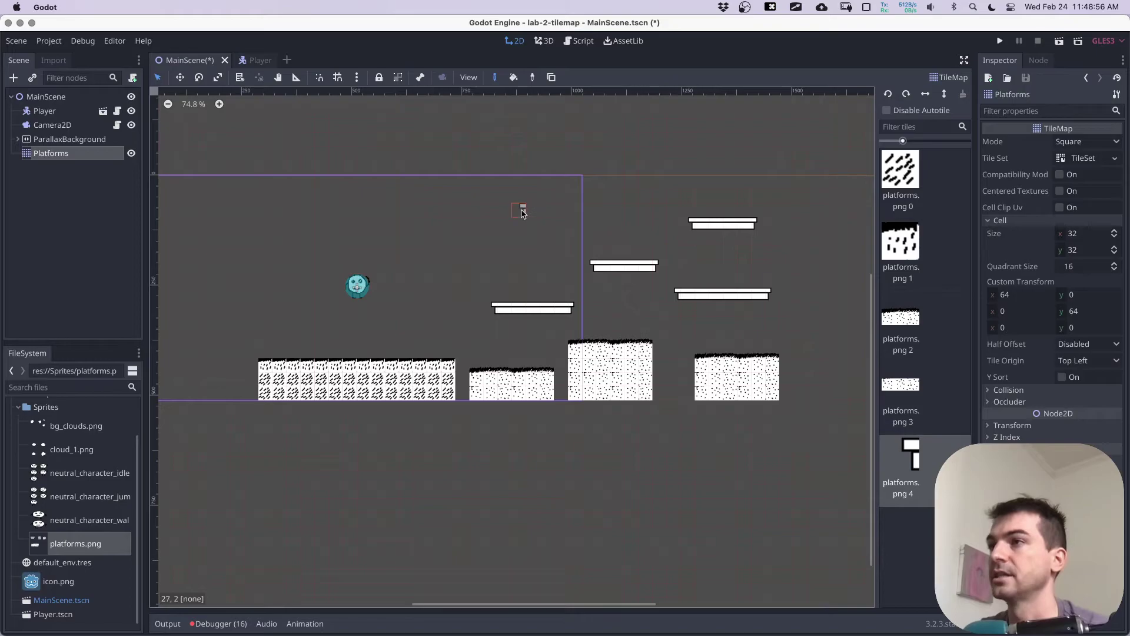
Step: Paint a short floating ledge about two tiles long above the leftmost ledge on the Platforms tilemap, and save the scene
click(542, 226)
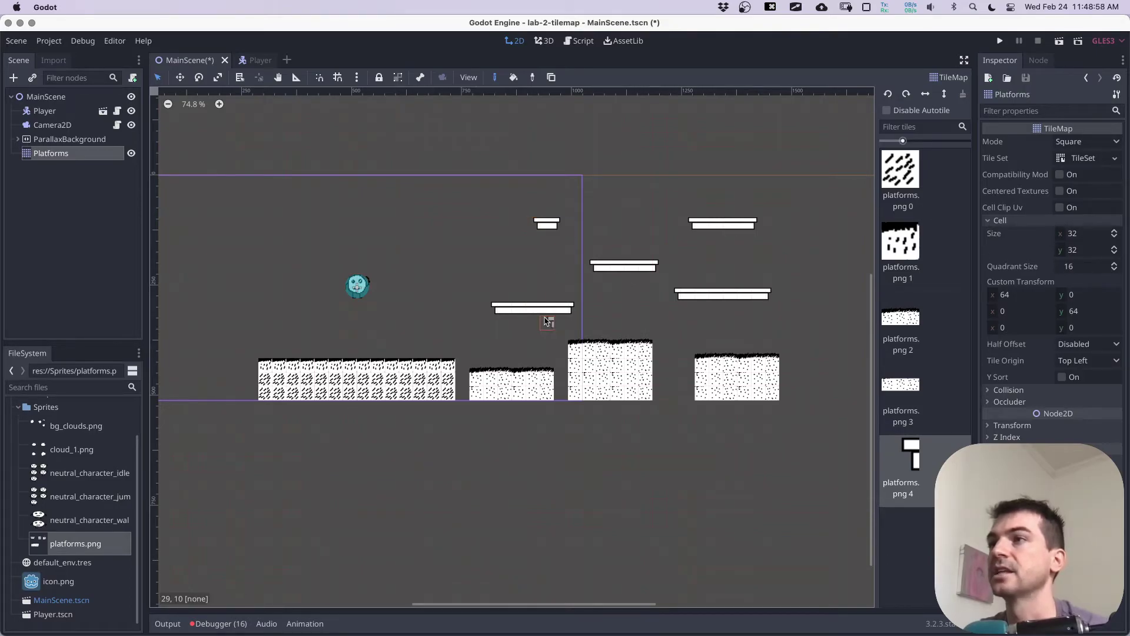
key(super+s)
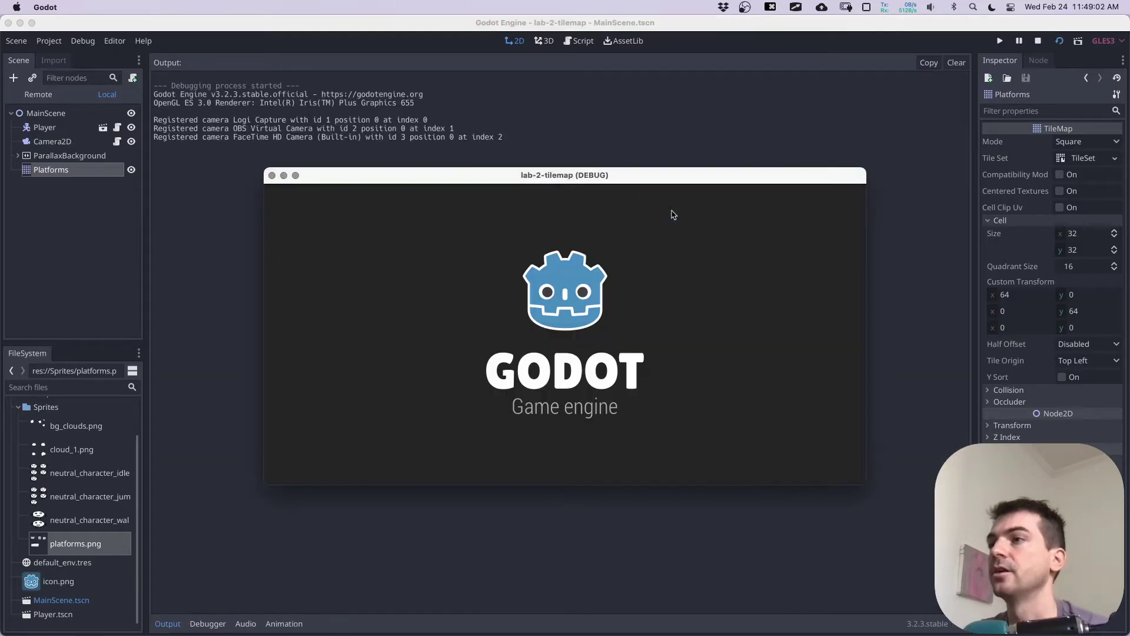
Step: Run the game and test the ledge collisions by walking and jumping the character across the ground blocks and floating ledges; close the game
key(Right)
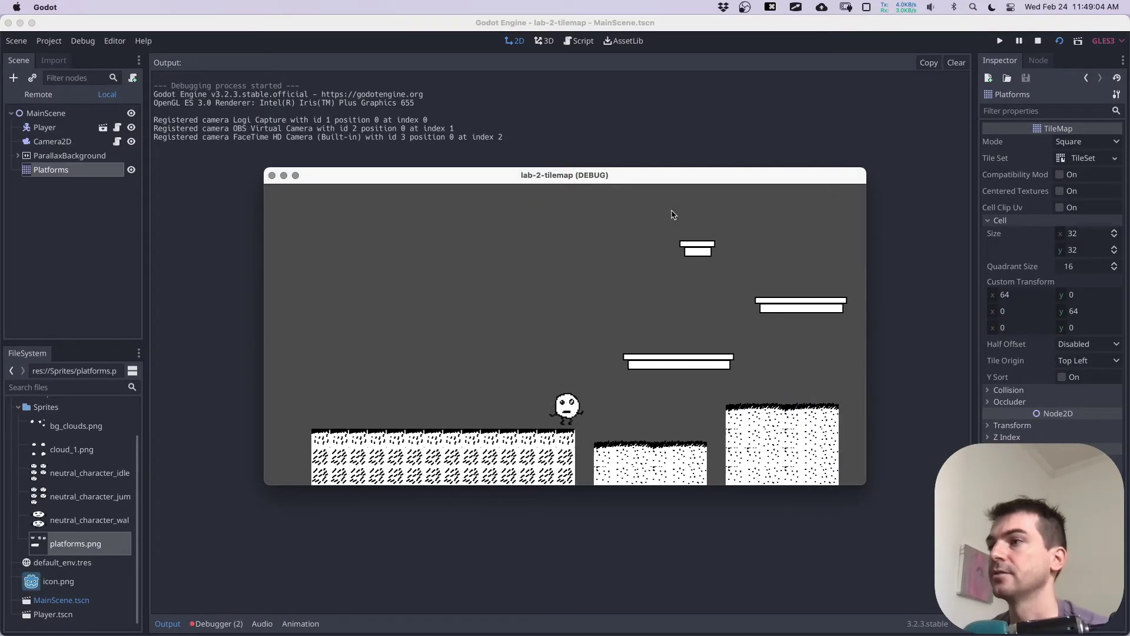
key(Up)
key(Right)
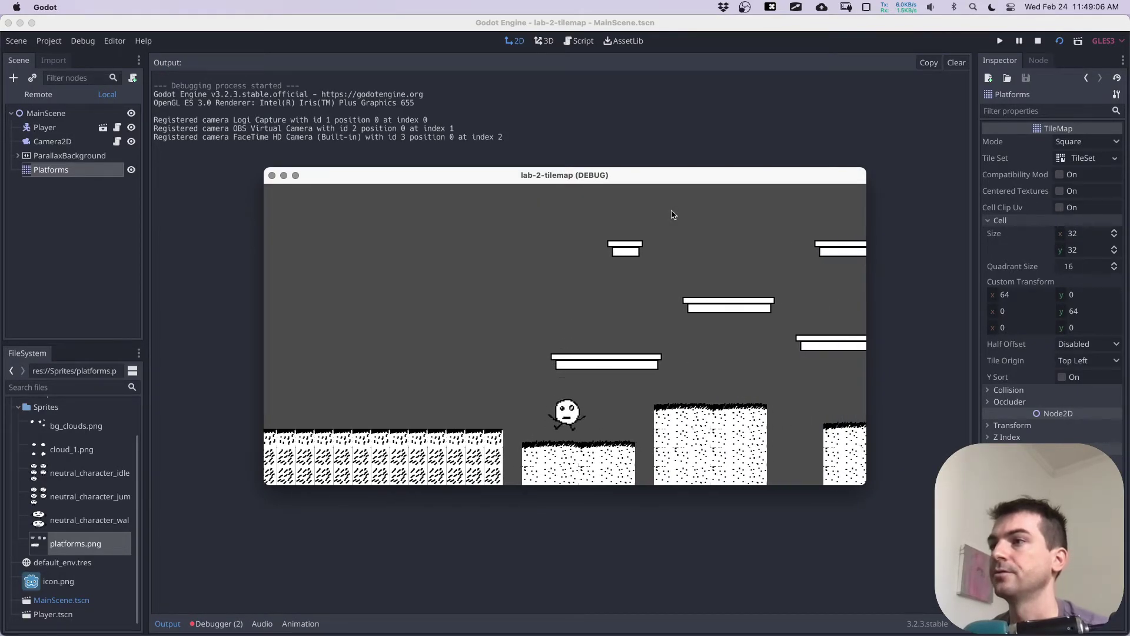
key(Right)
key(Up)
key(Up)
key(Left)
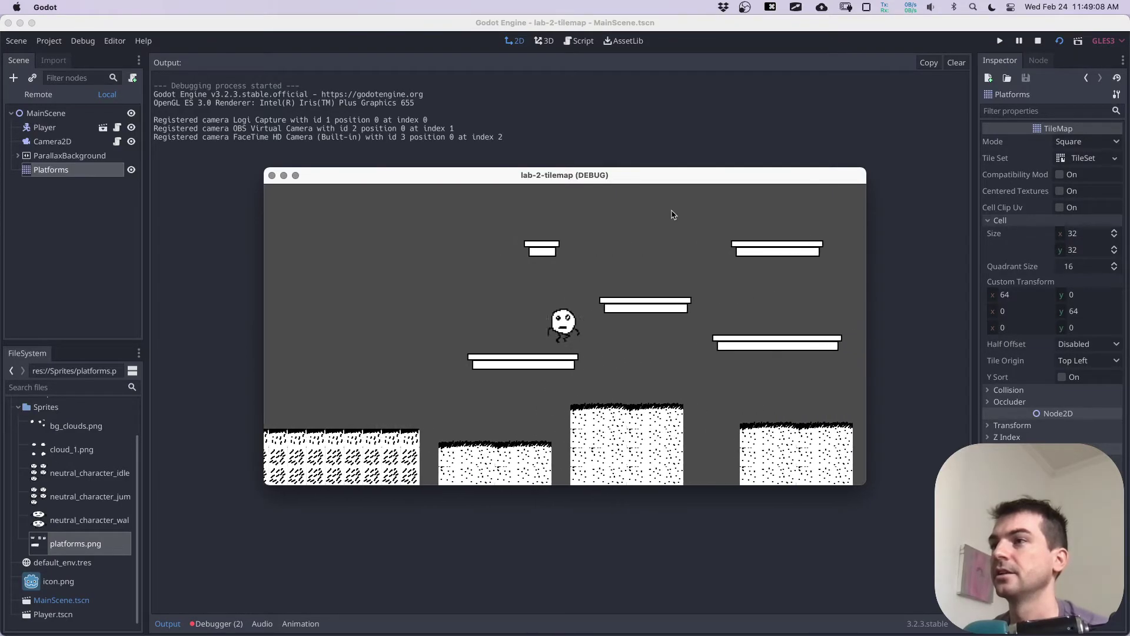
key(Up)
key(Right)
key(Left)
key(Up)
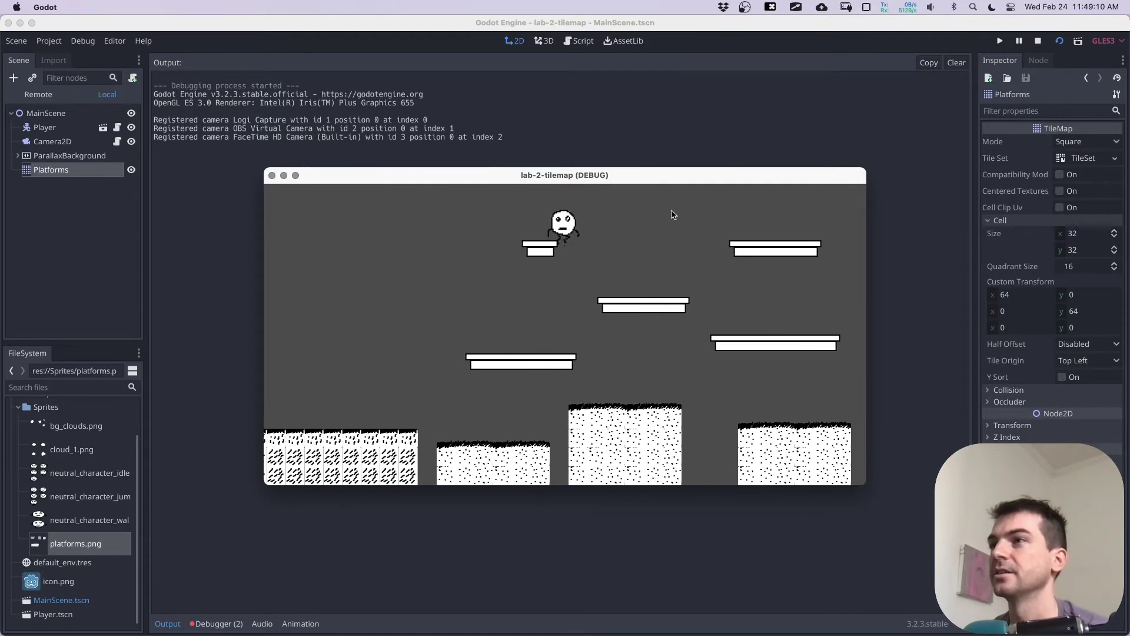
key(Right)
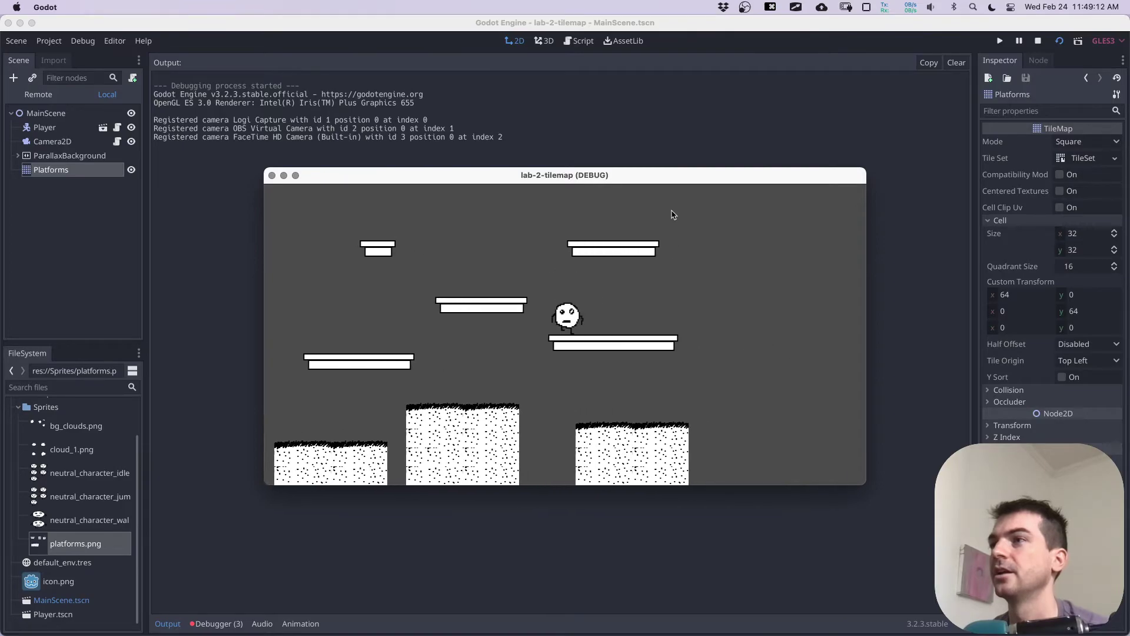
key(Left)
key(Up)
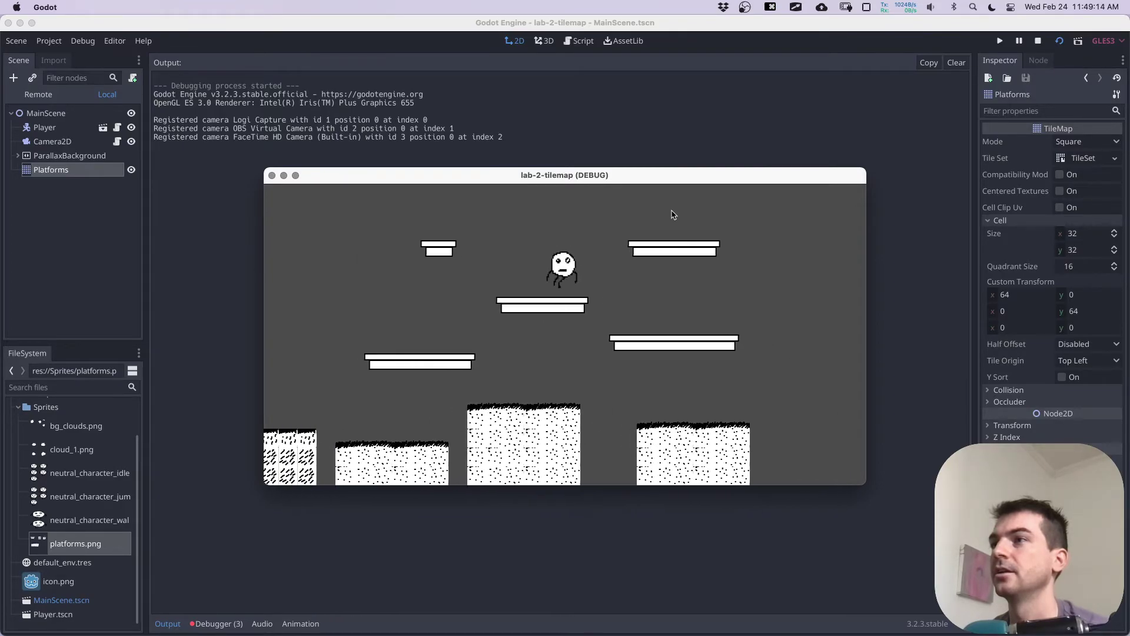
key(Right)
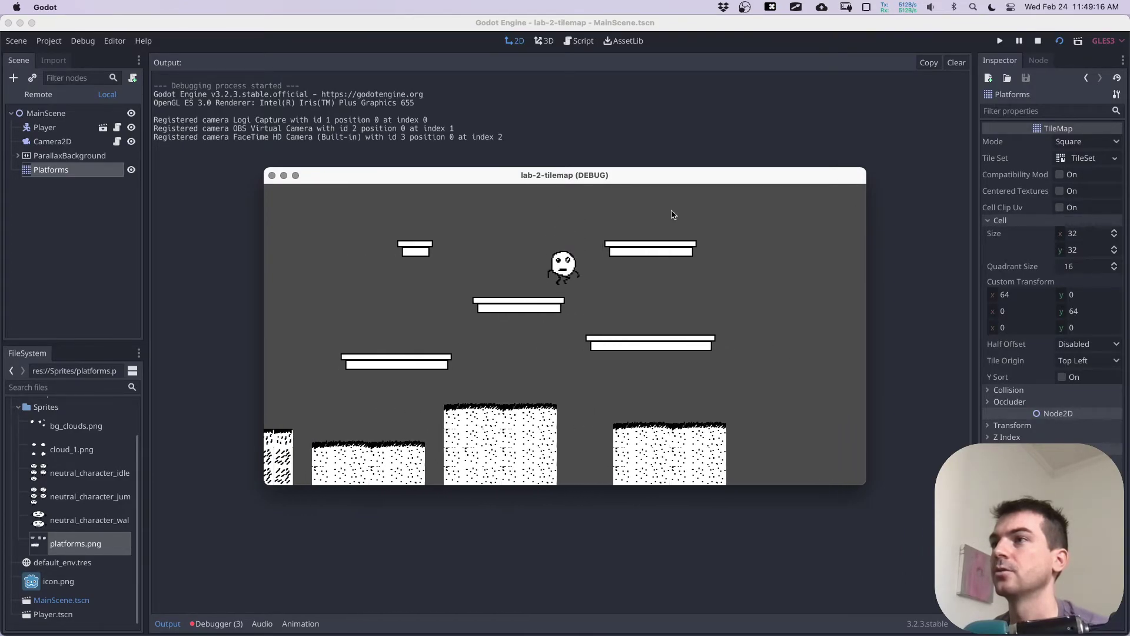
key(Right)
key(Up)
key(Up)
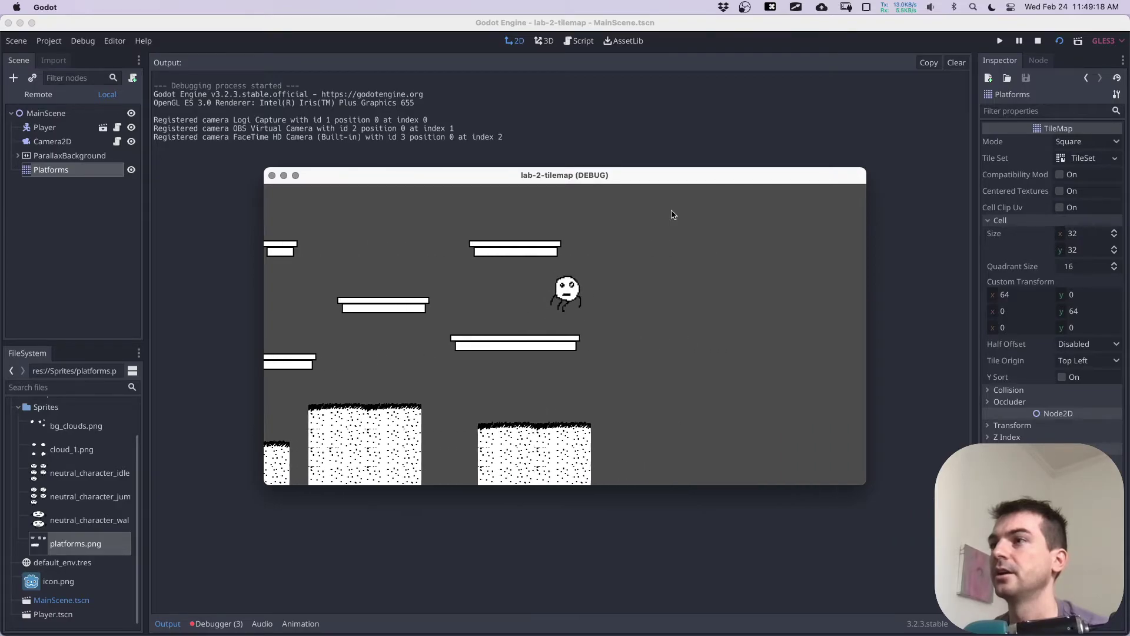
key(Right)
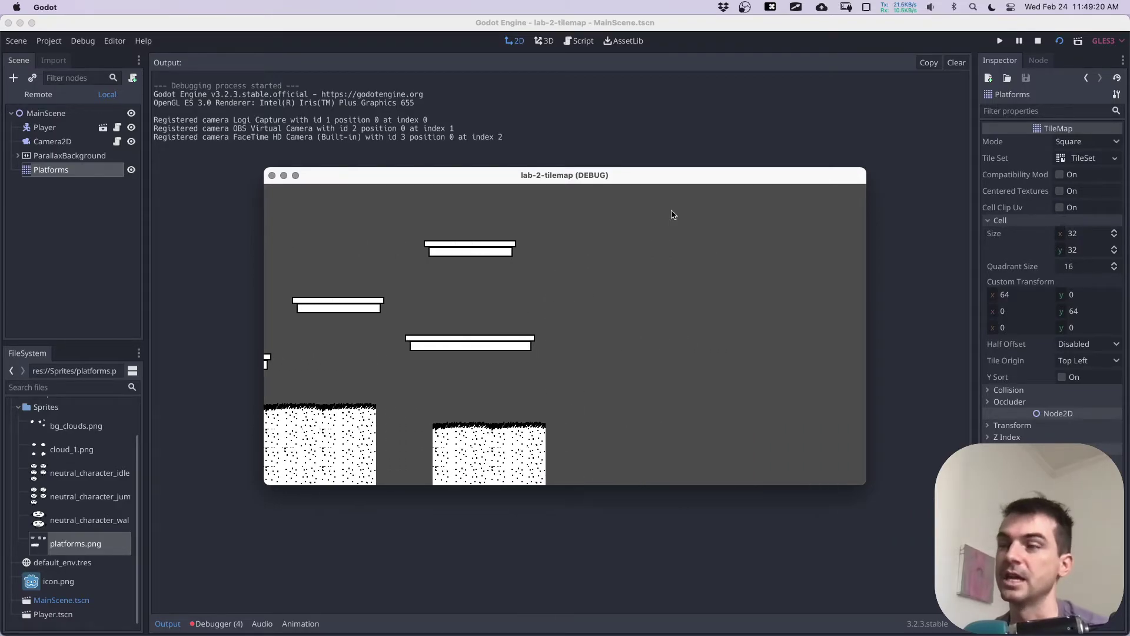
click(272, 176)
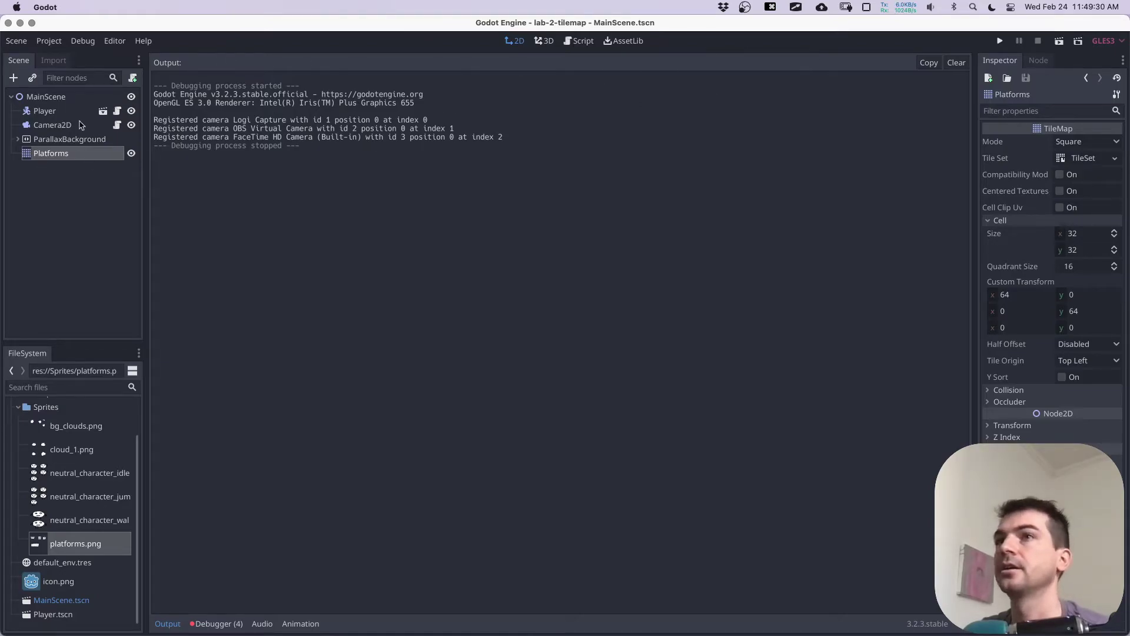
Step: Select the MainScene root node and shrink the output log to bring the 2D scene view back
click(41, 96)
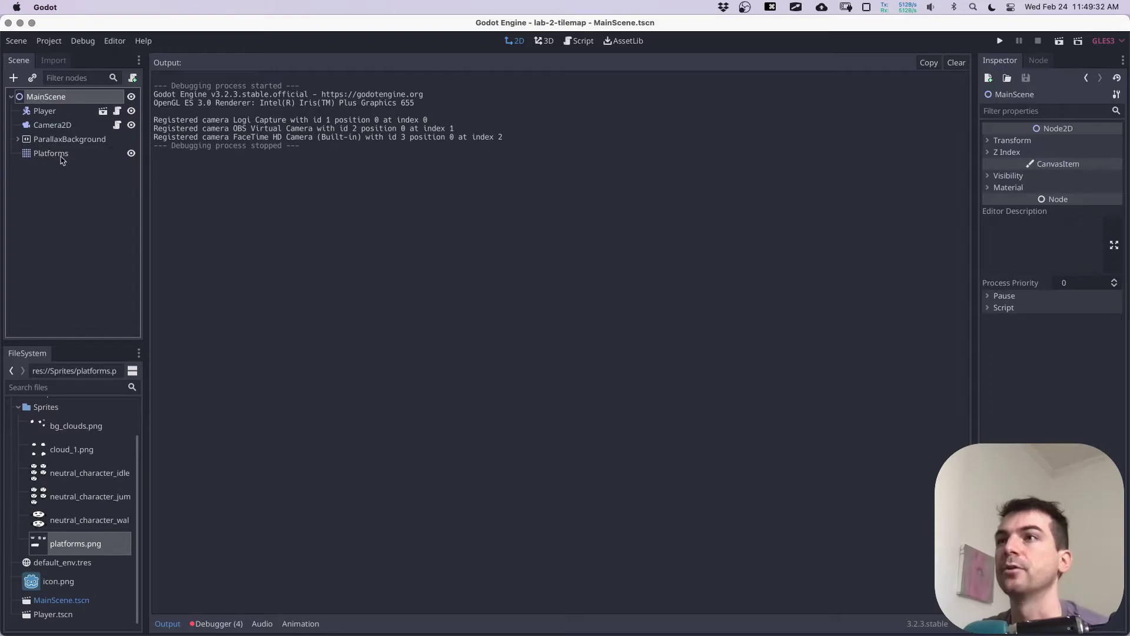
click(964, 624)
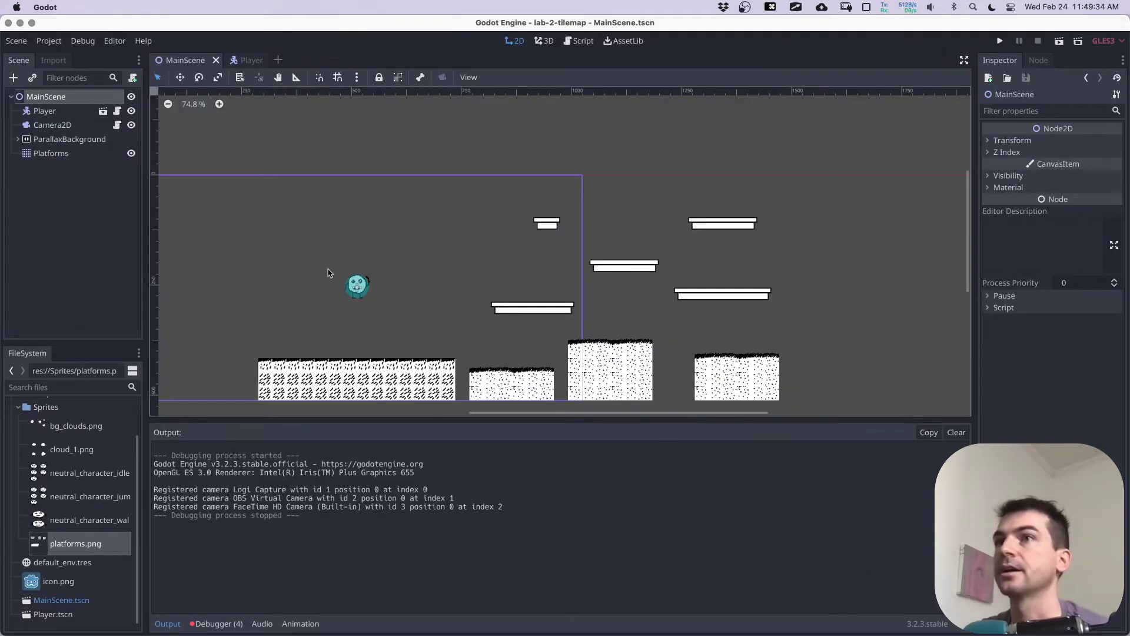
drag(557, 422, 554, 489)
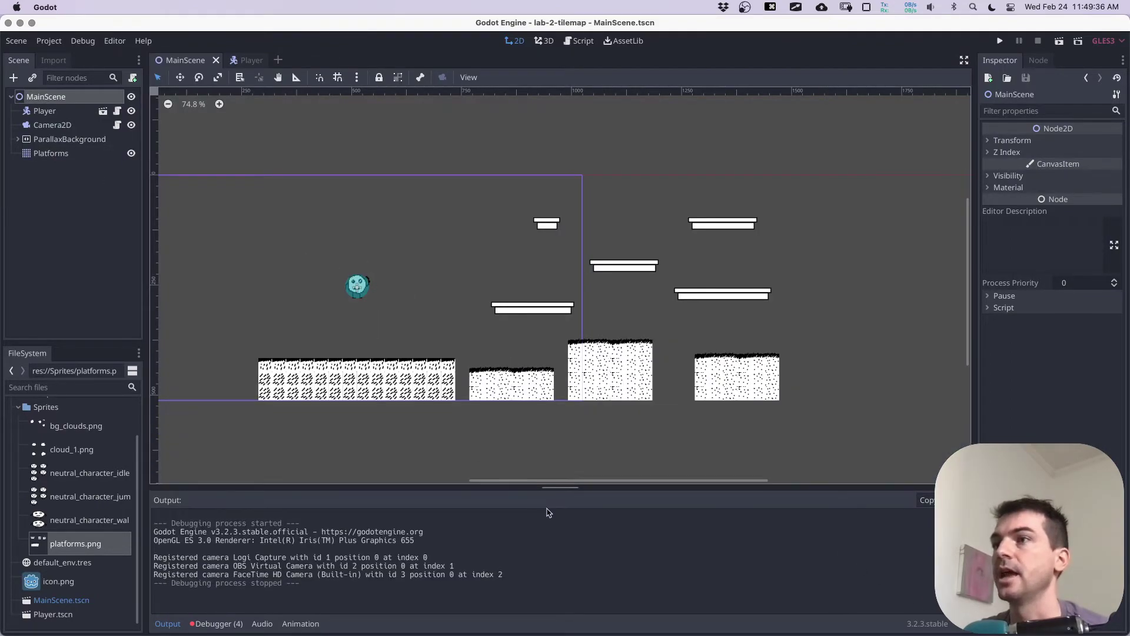
scroll(426, 306, left, 5)
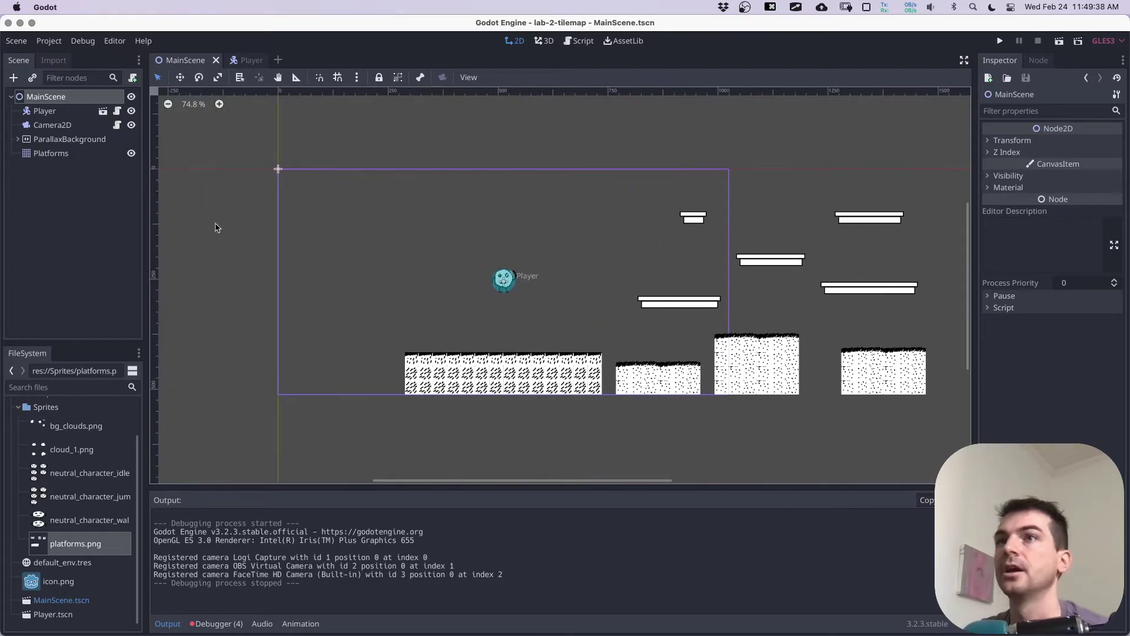
Step: Expand the ParallaxBackground node and examine its child layer and its Scroll, Layer, Transform and Follow Viewport properties
click(69, 140)
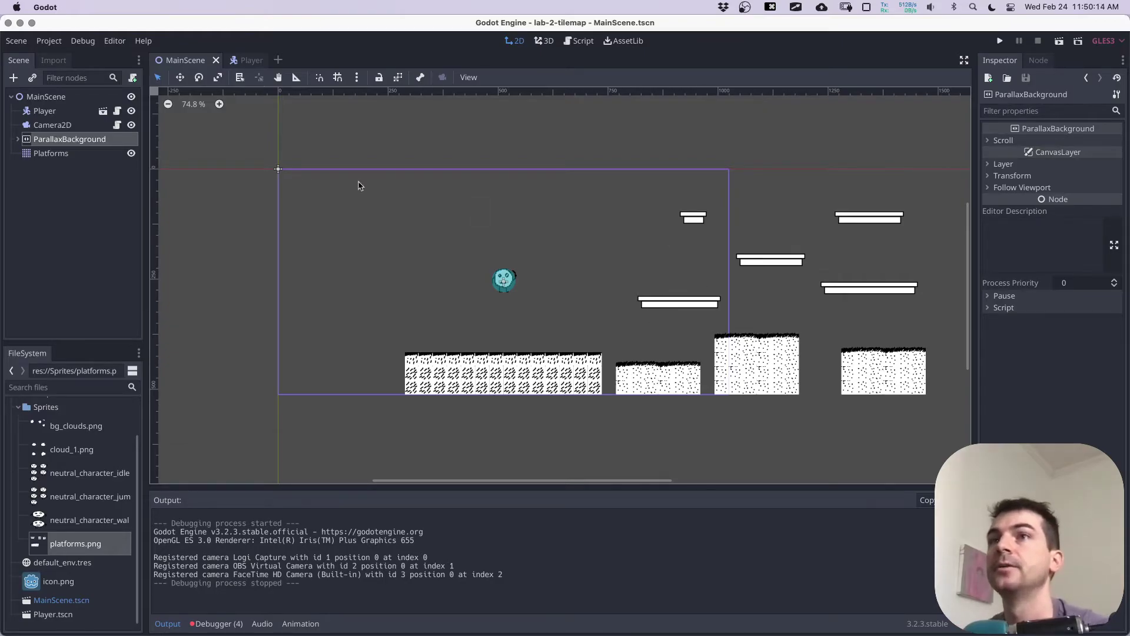
scroll(553, 300, up, 4)
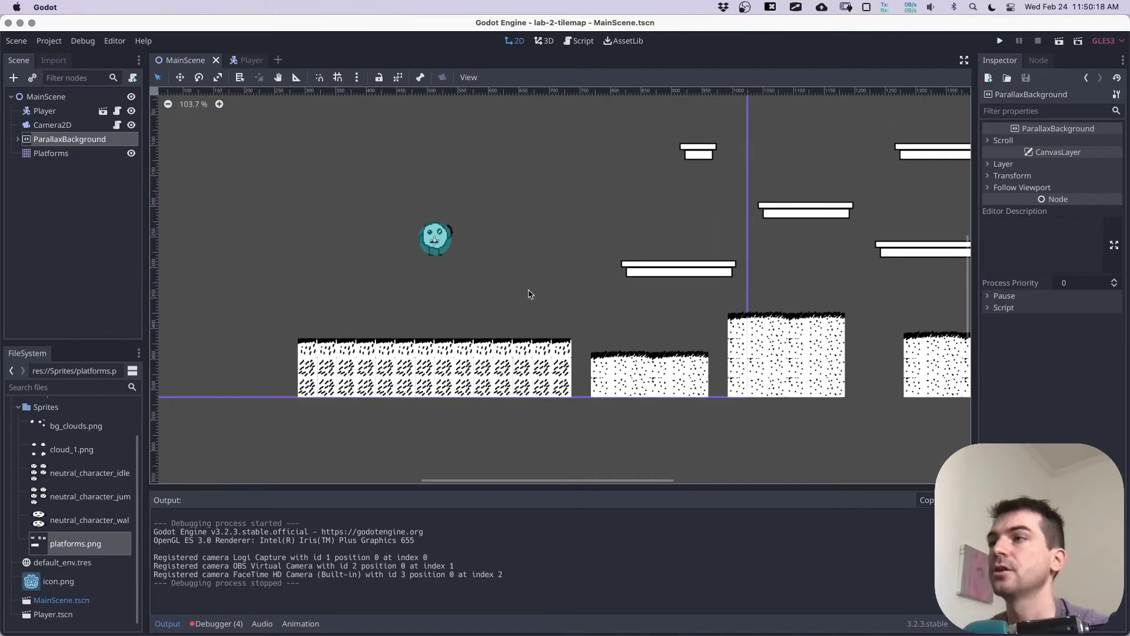
scroll(530, 295, up, 2)
scroll(530, 294, left, 2)
click(19, 141)
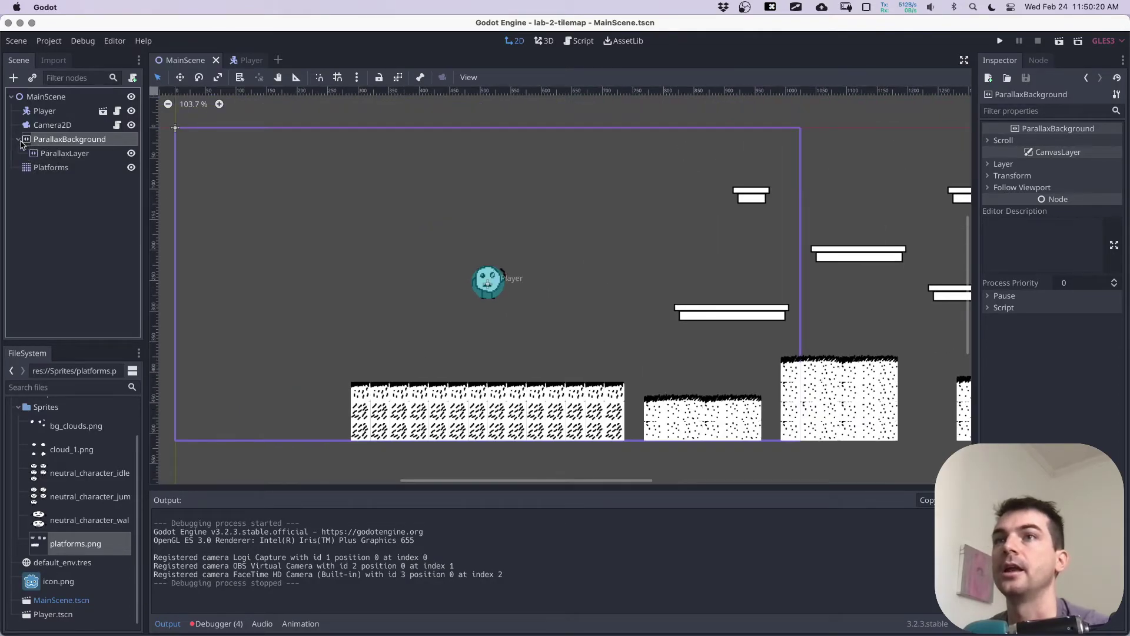
click(72, 155)
click(72, 142)
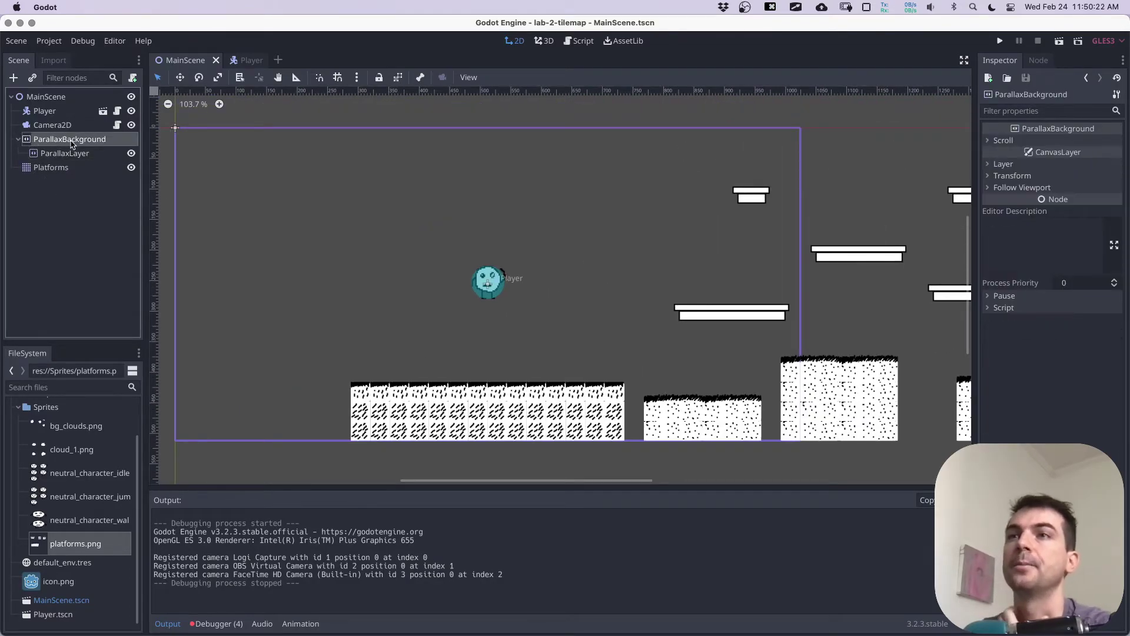
click(1035, 141)
click(1035, 142)
click(1028, 164)
click(1029, 165)
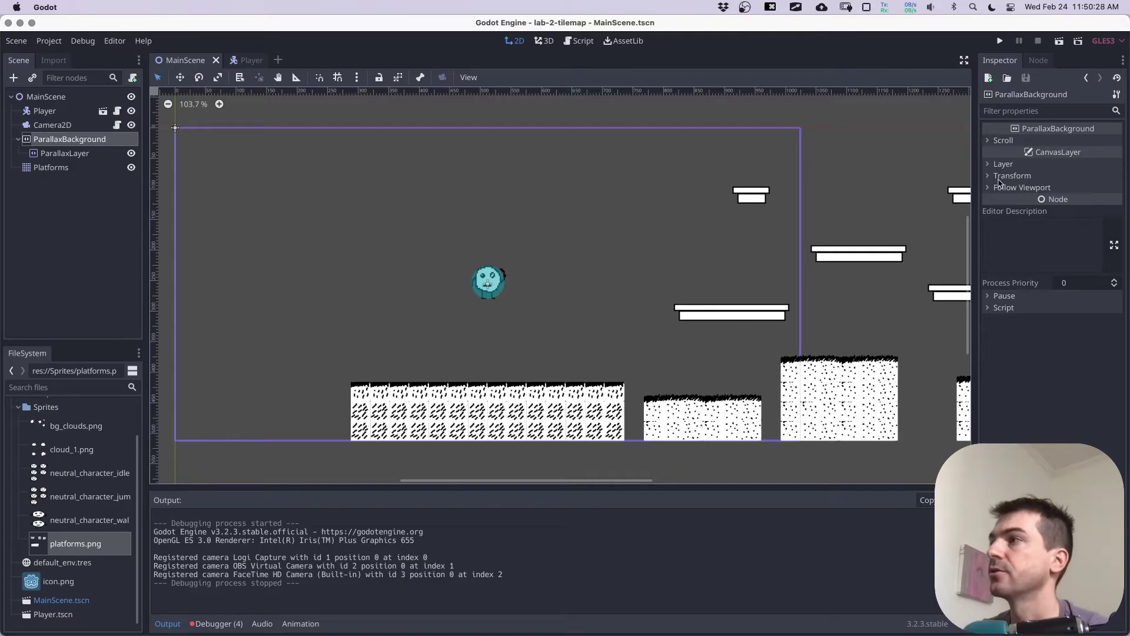
click(996, 178)
click(997, 178)
click(999, 188)
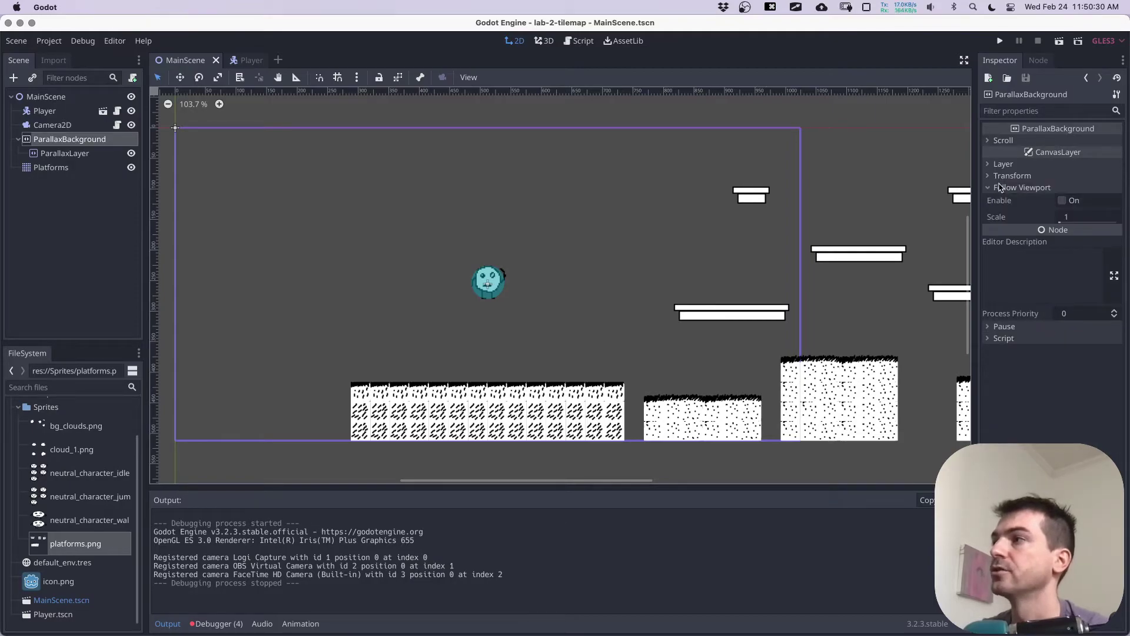
click(999, 188)
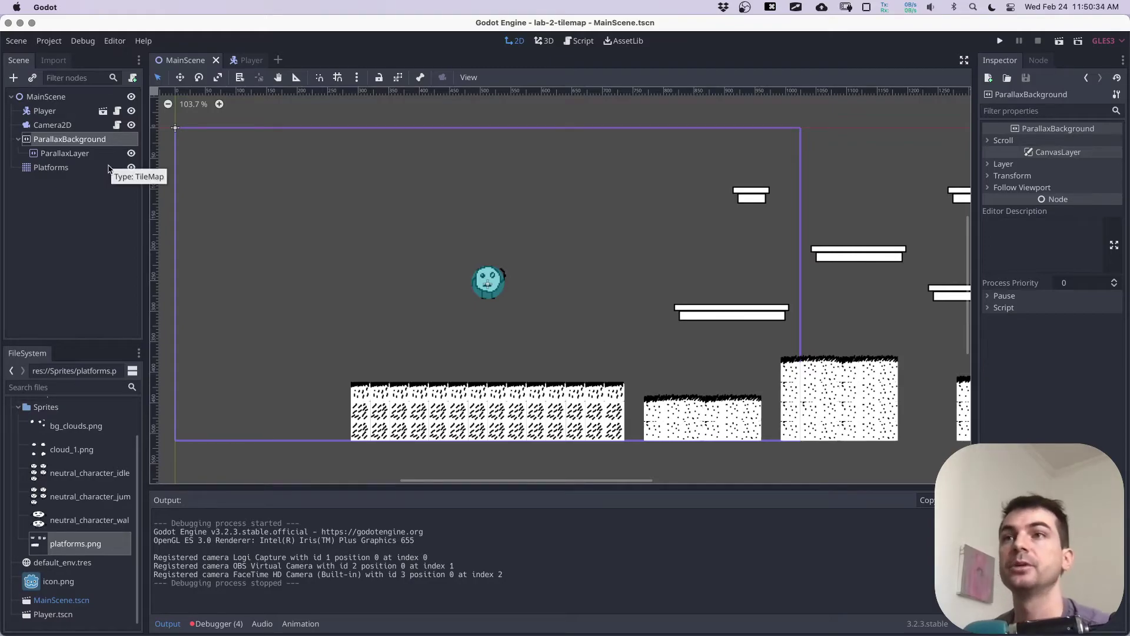
Step: Add a Sprite node as a child of ParallaxLayer
click(54, 154)
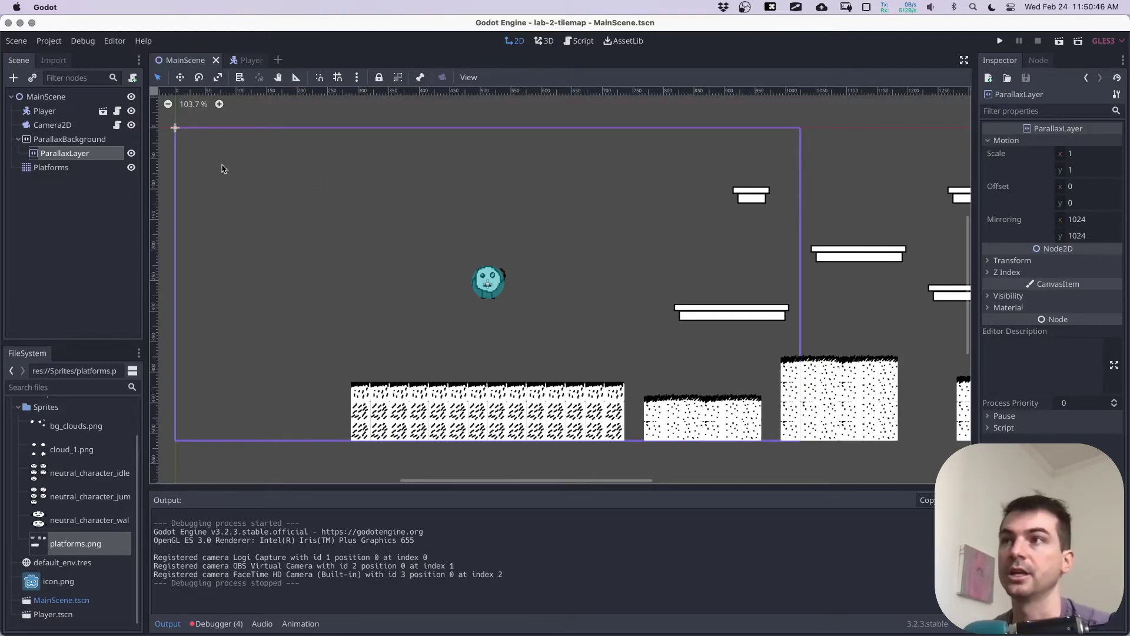
right_click(69, 157)
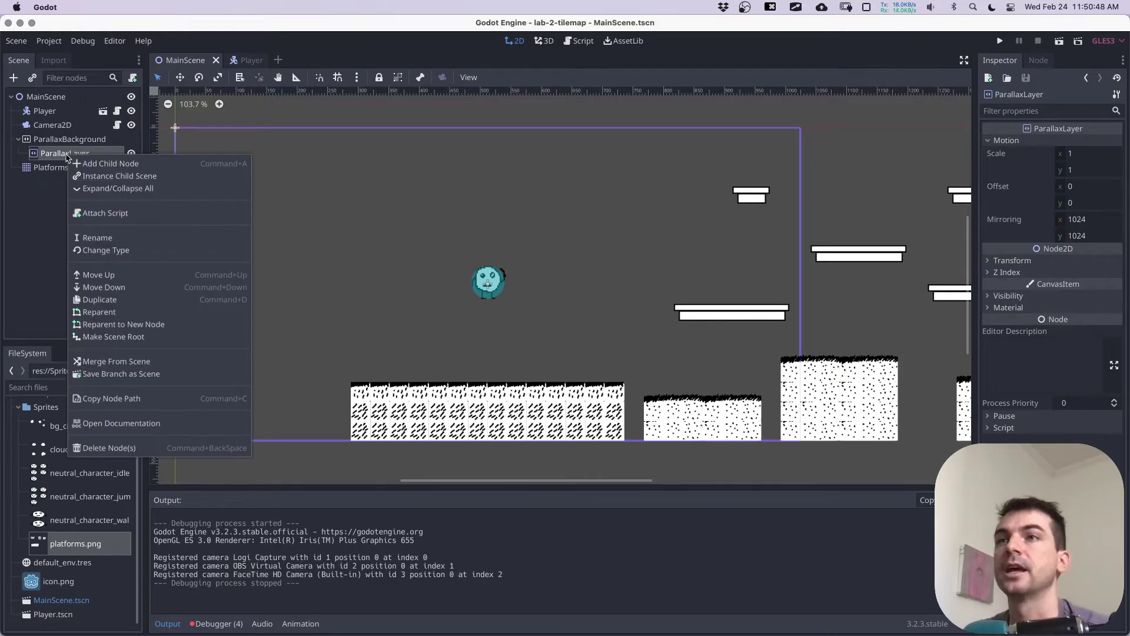
click(101, 166)
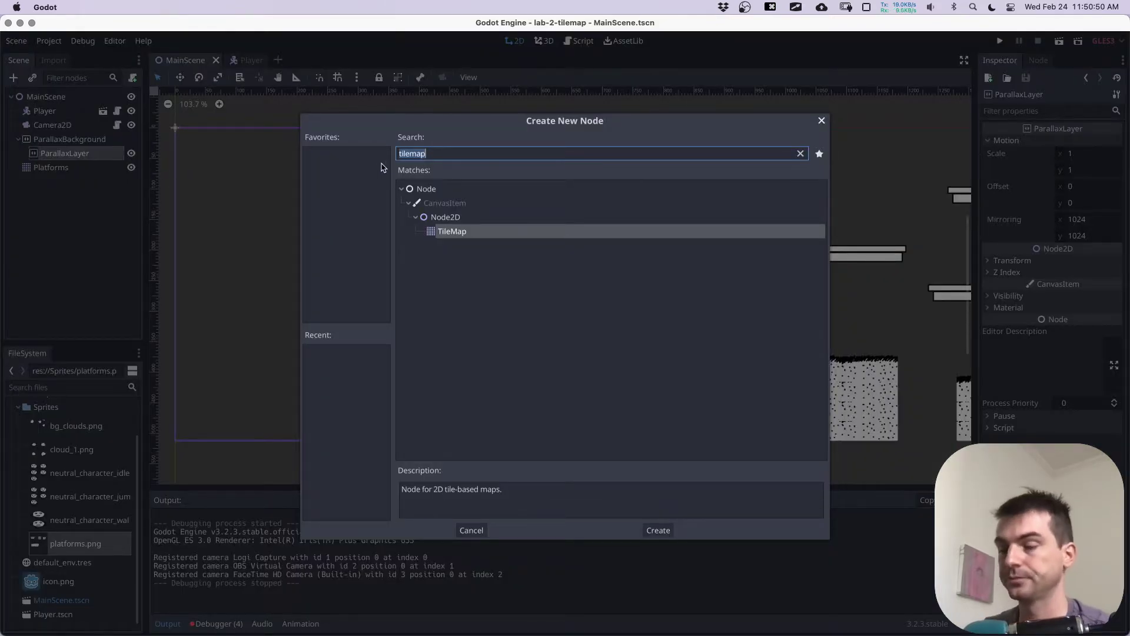
text(sprite)
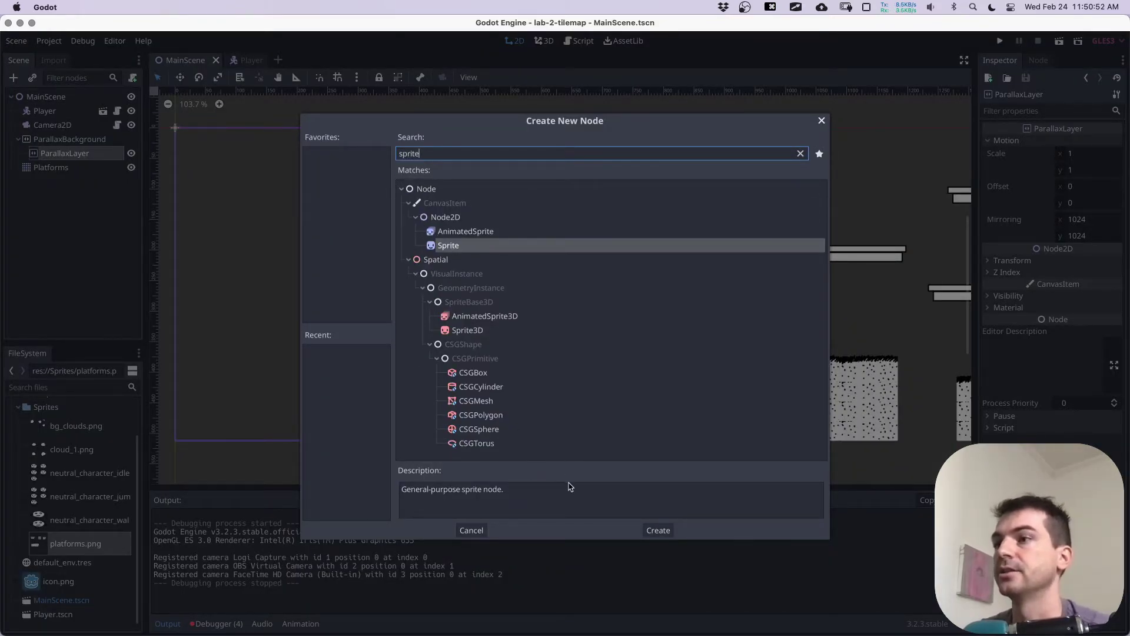
click(664, 532)
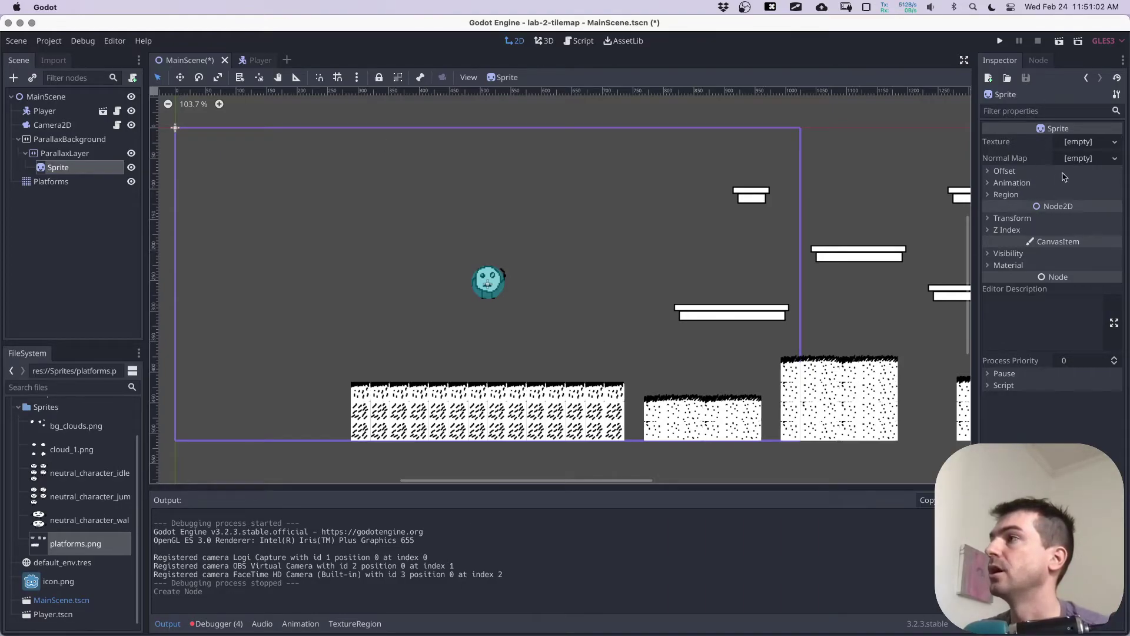
Step: Load bg_clouds.png from the Sprites folder as the new sprite's texture
click(1116, 143)
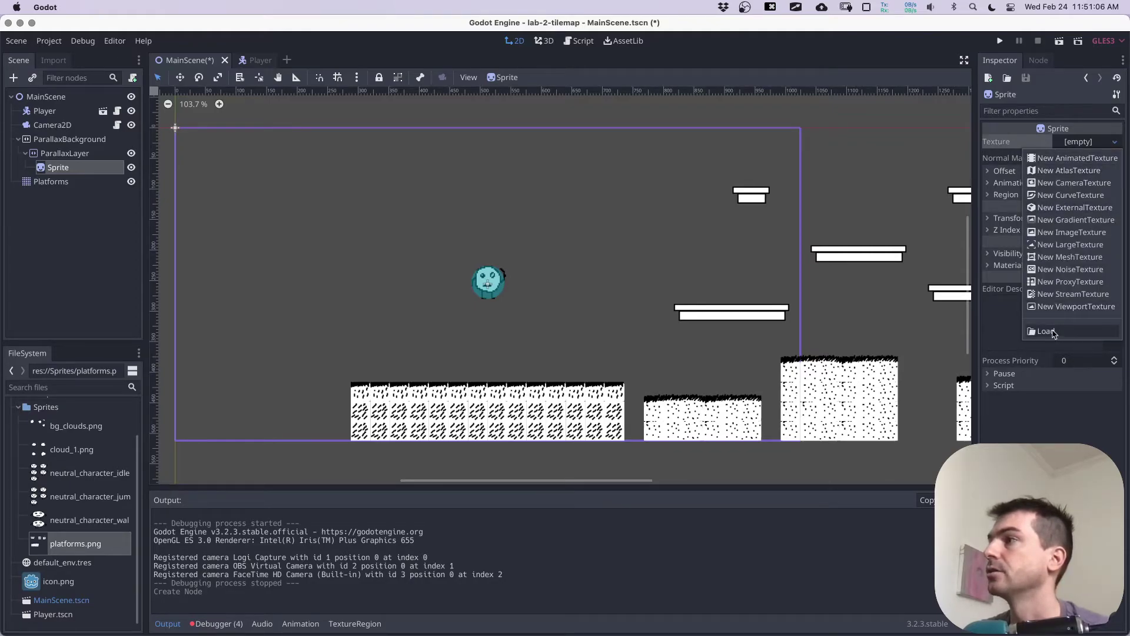
click(1046, 332)
double_click(324, 180)
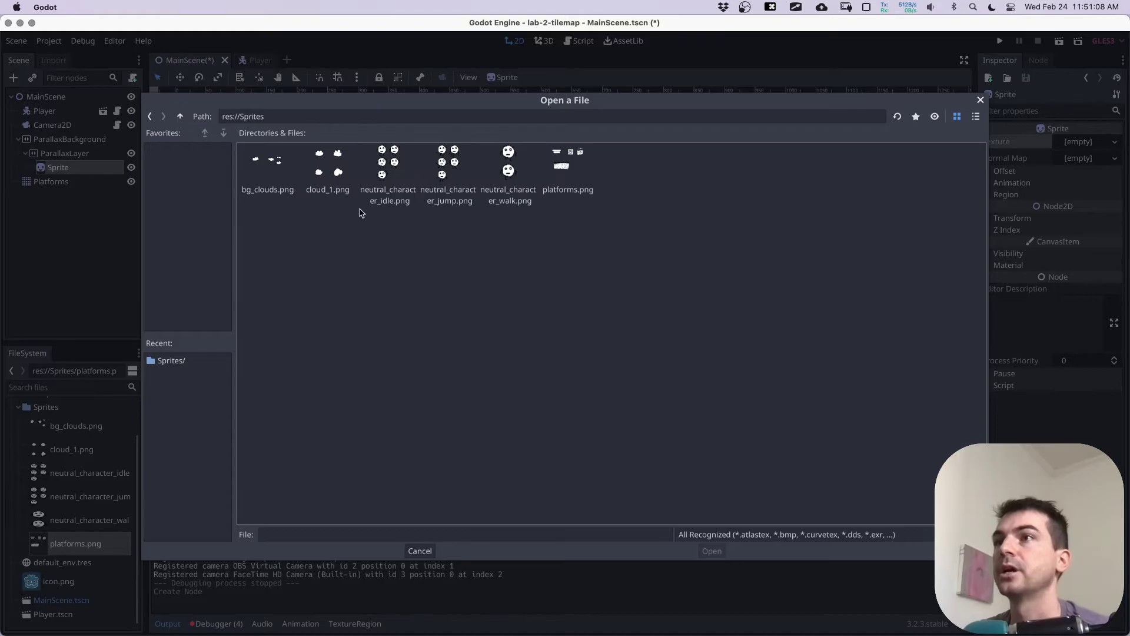
click(269, 168)
click(727, 553)
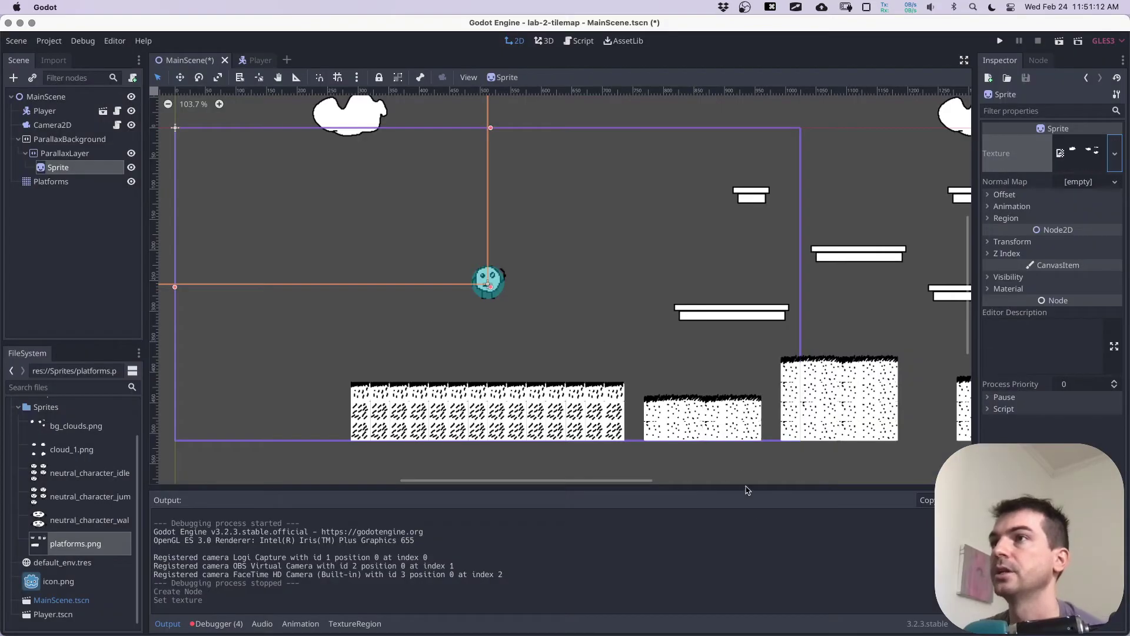
scroll(585, 289, down, 1)
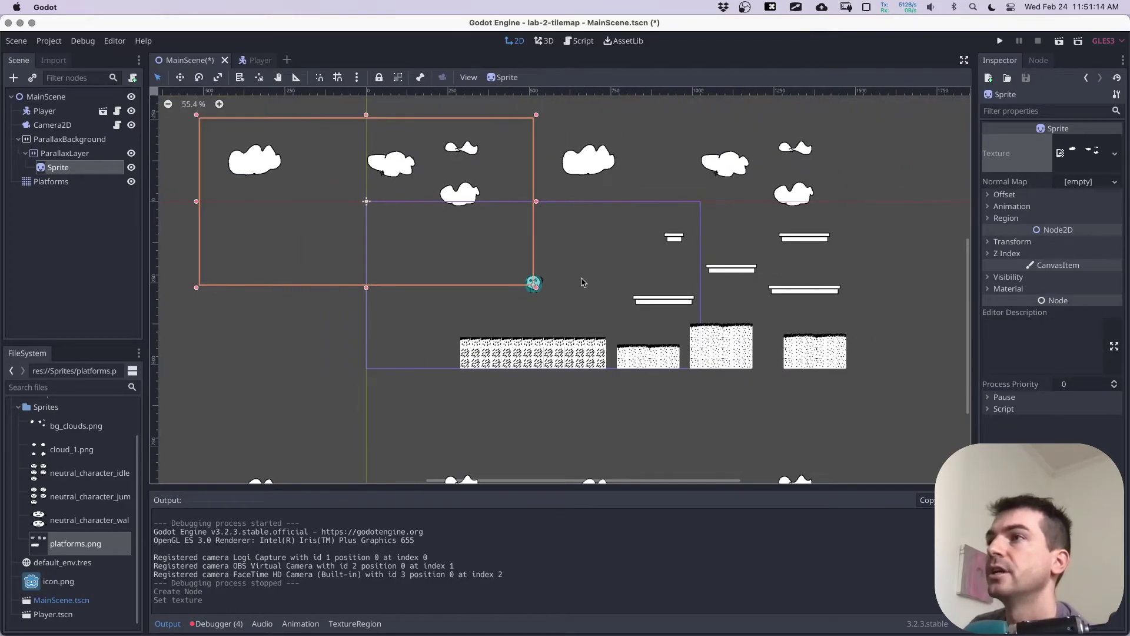
scroll(580, 308, up, 2)
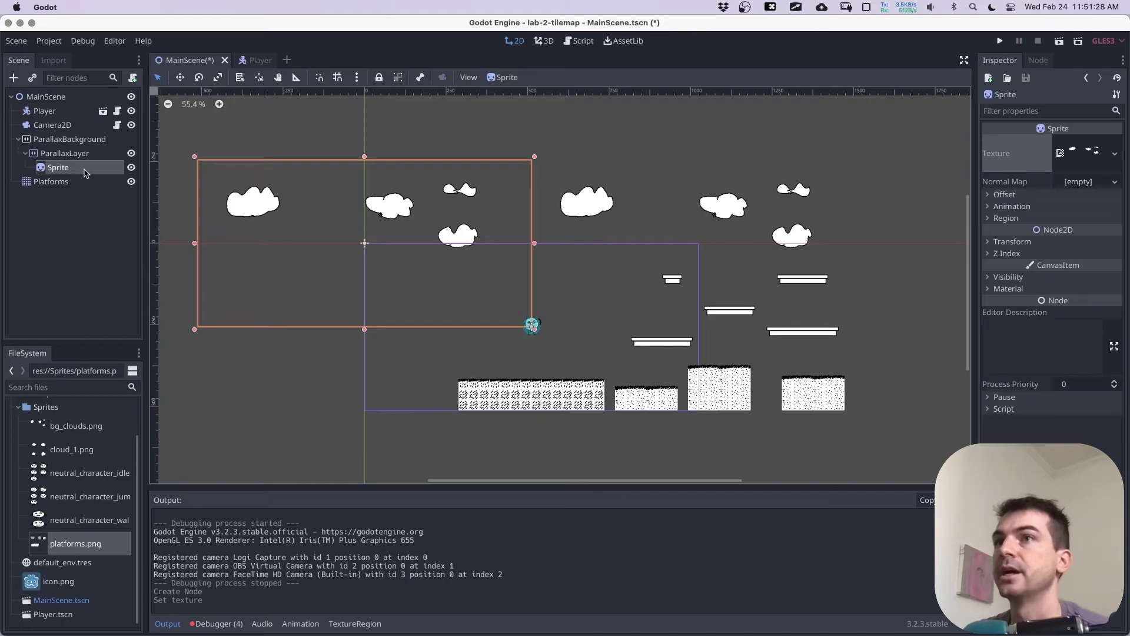
Step: Turn off the Centered option in the cloud sprite's Offset properties
click(1009, 277)
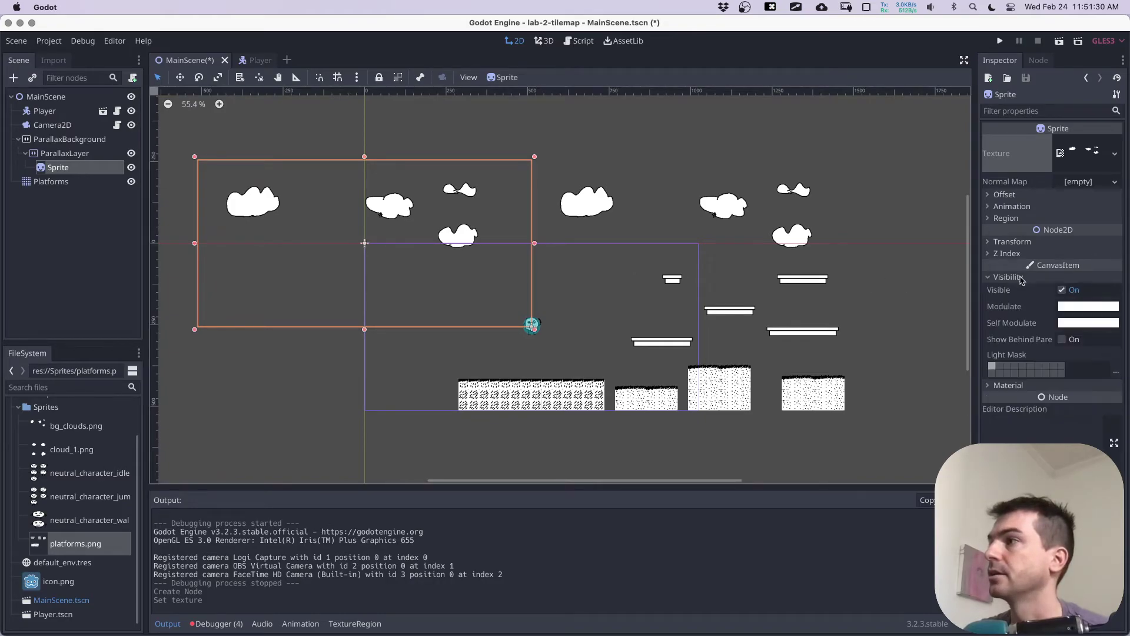
click(1020, 279)
click(1022, 242)
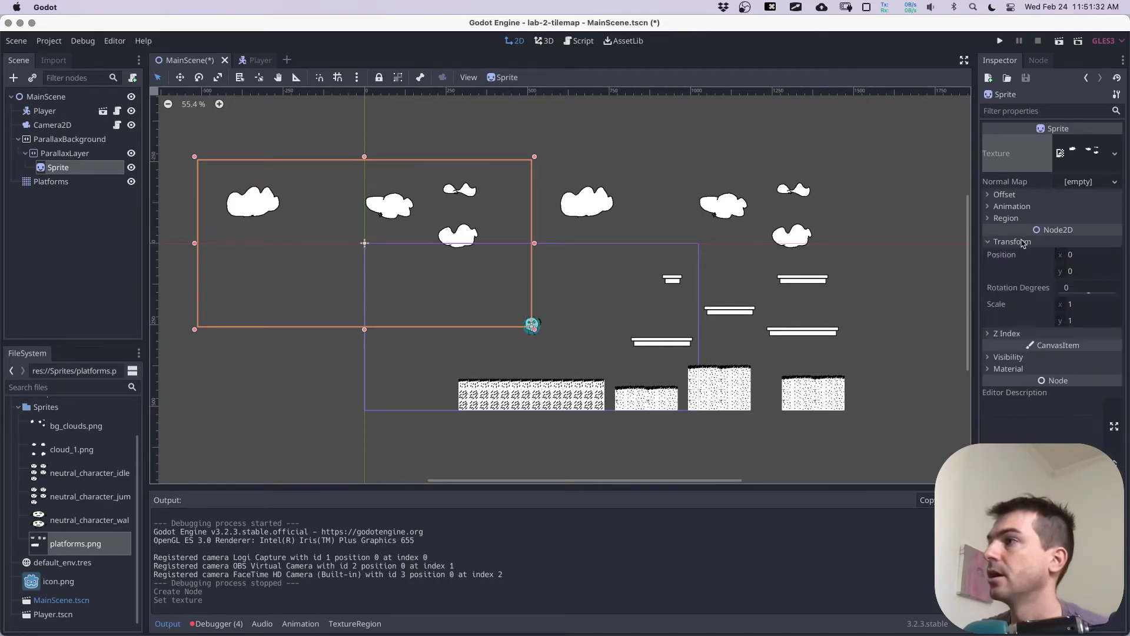
click(1022, 243)
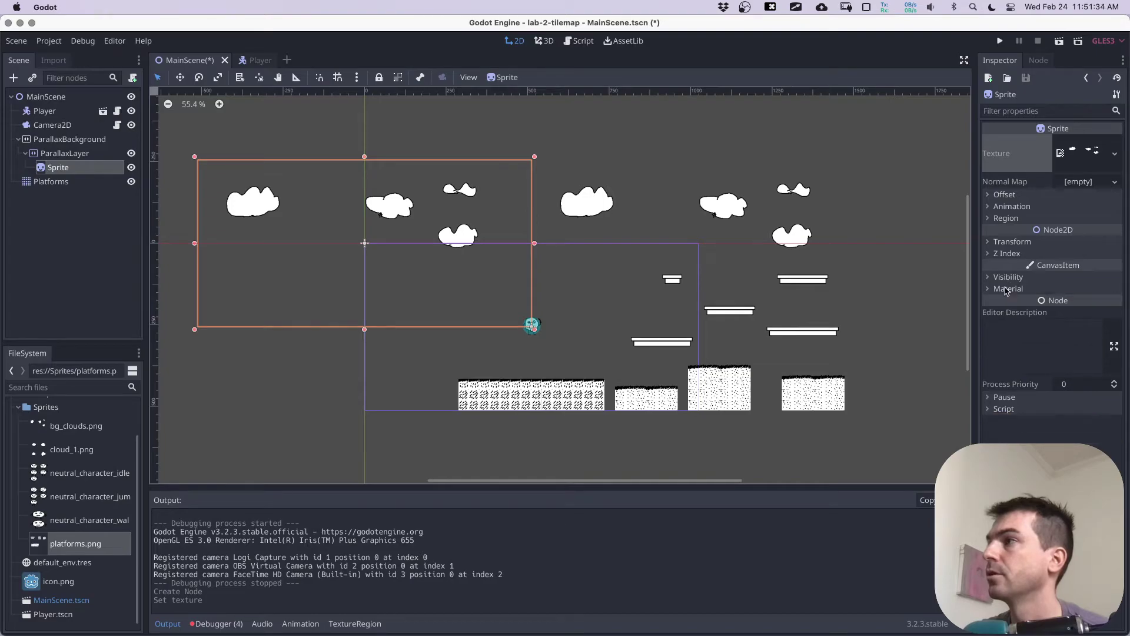
click(1014, 220)
click(1013, 219)
click(1011, 195)
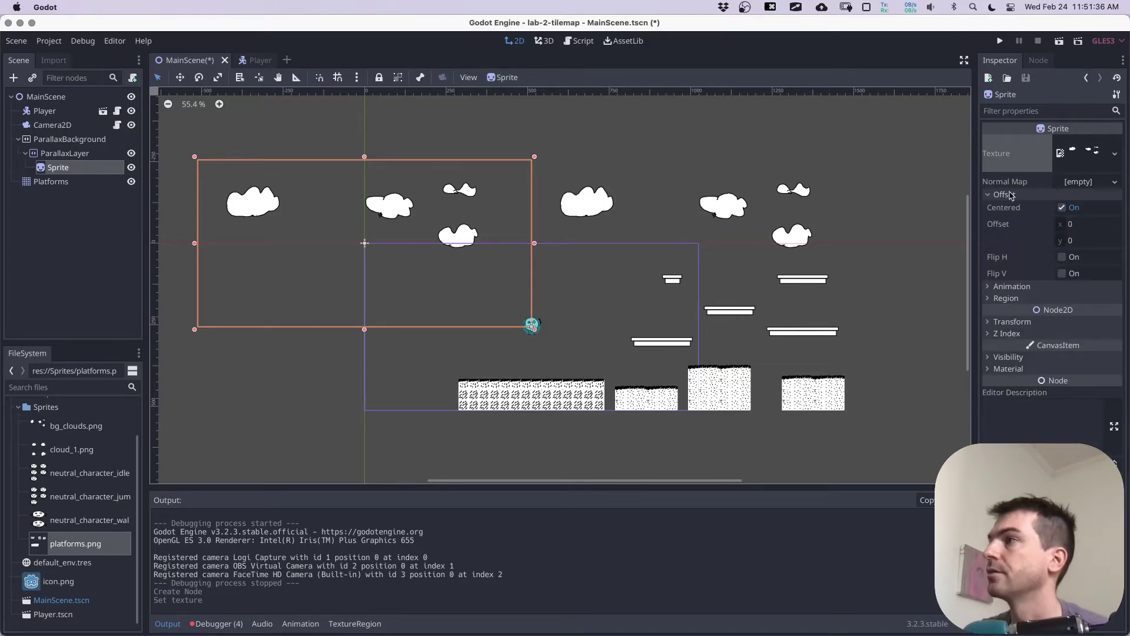
click(1062, 208)
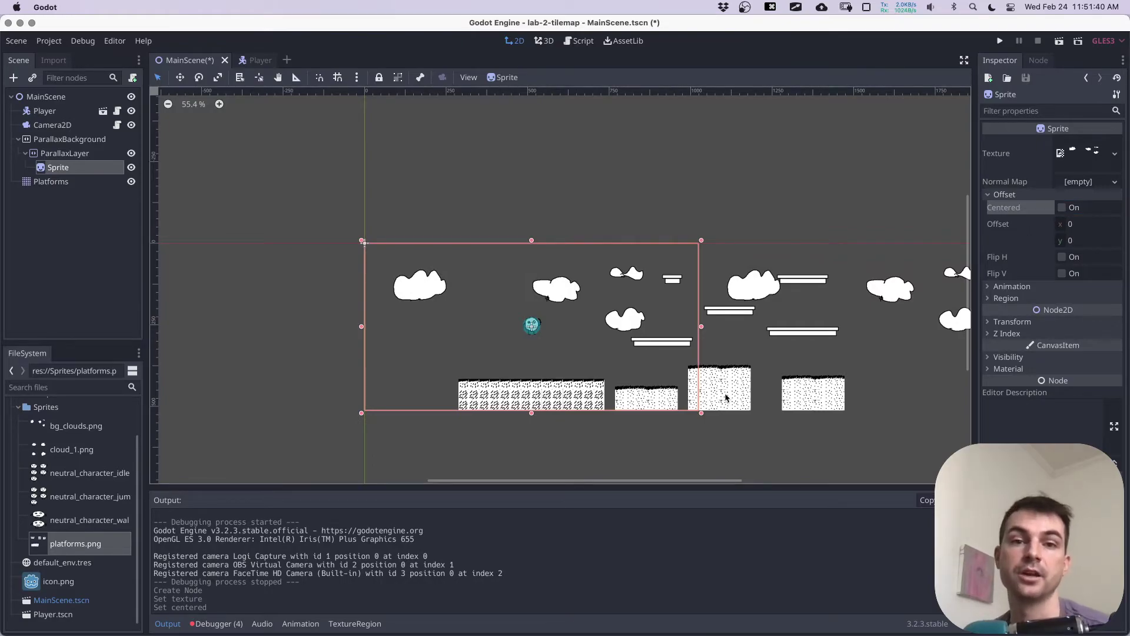
Step: Examine how the cloud texture lines up with the viewport frame and repeats horizontally and vertically across the level
scroll(648, 306, down, 1)
scroll(641, 282, right, 3)
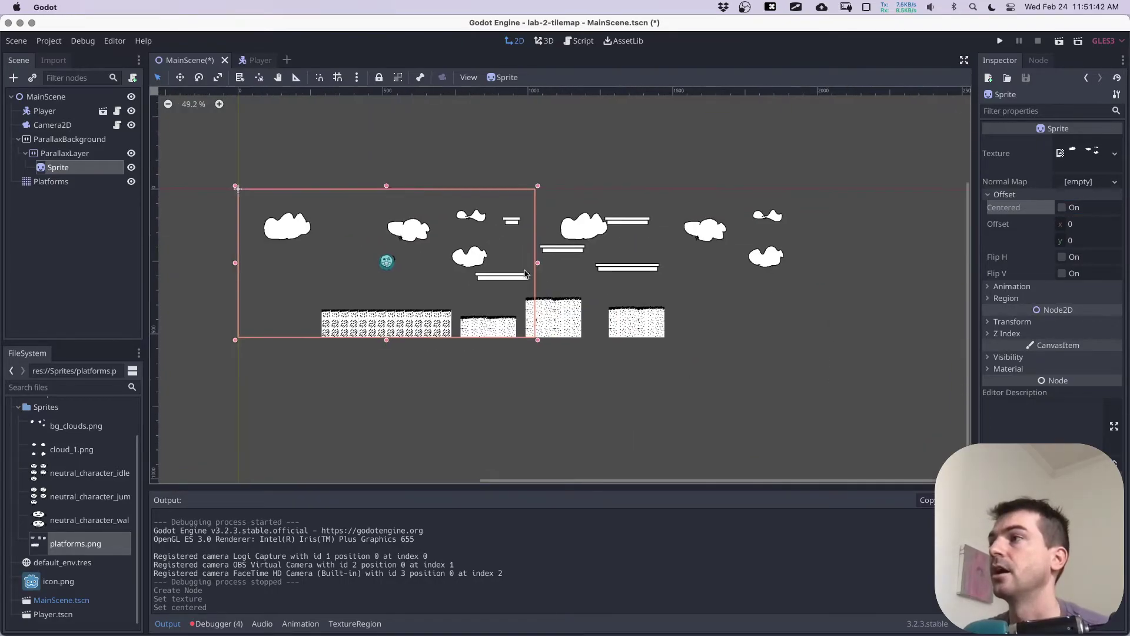
scroll(640, 272, left, 2)
scroll(640, 273, left, 1)
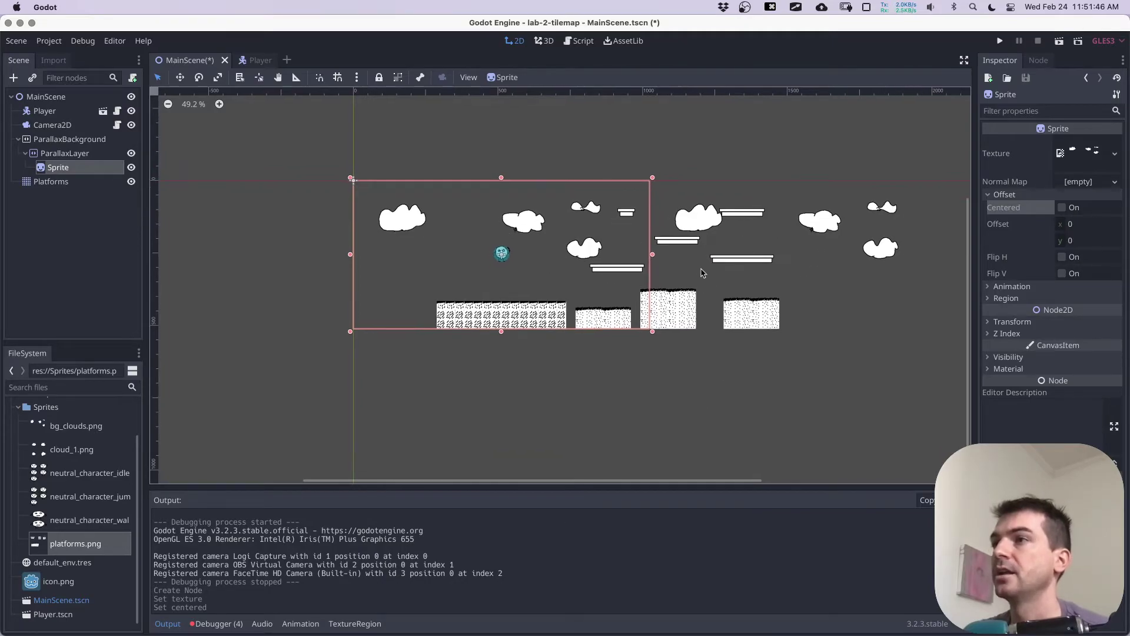
scroll(648, 419, up, 1)
scroll(648, 419, down, 10)
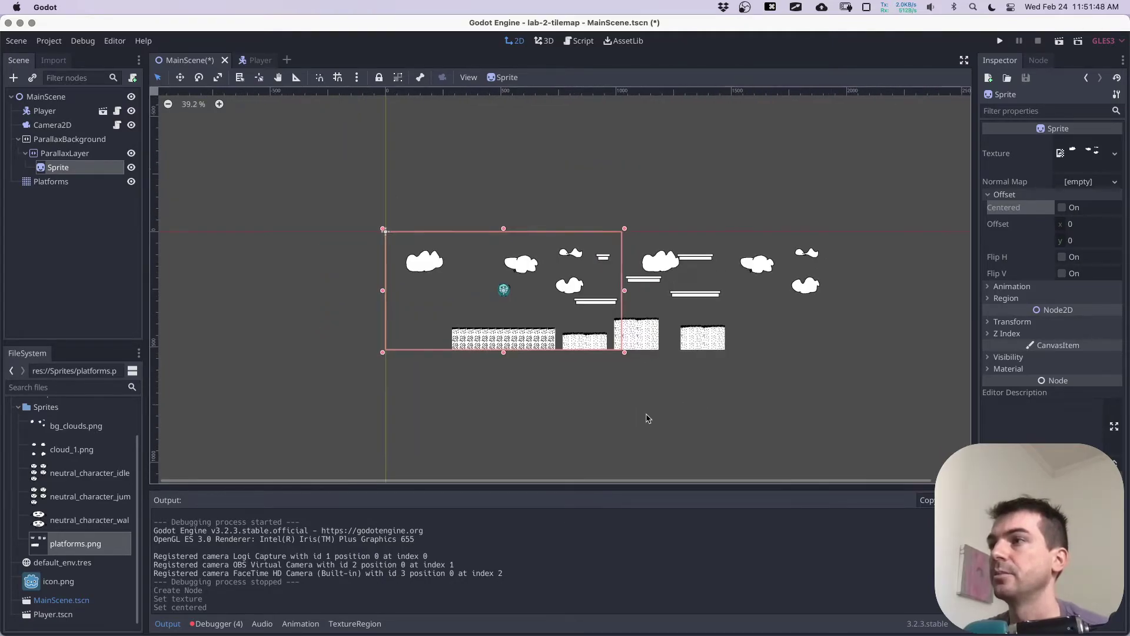
scroll(616, 416, down, 1)
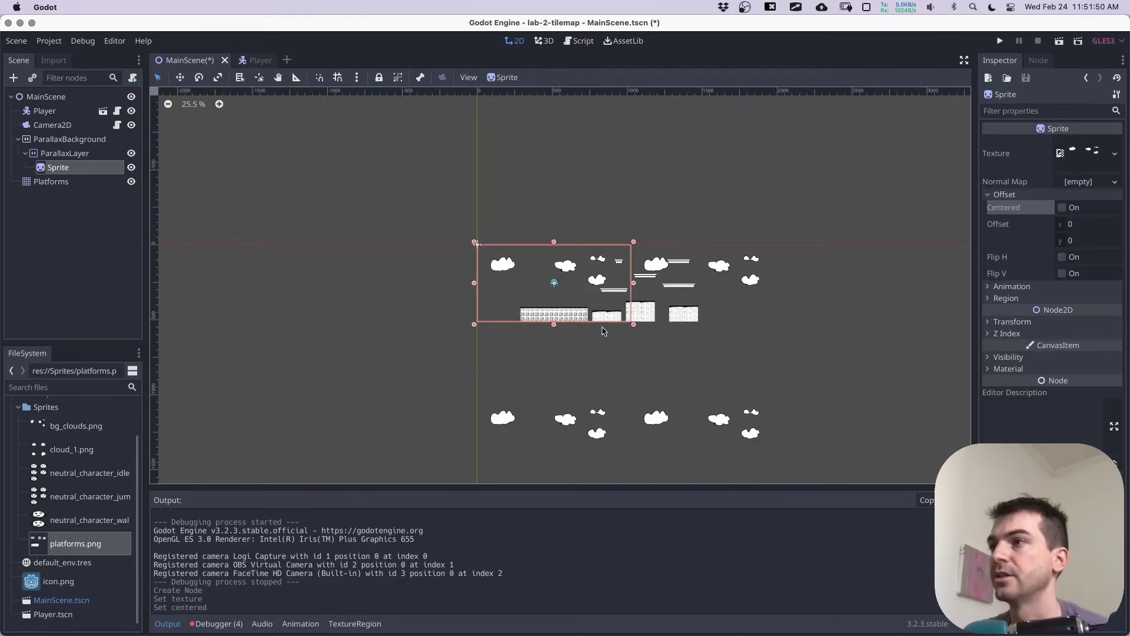
scroll(600, 355, up, 3)
scroll(600, 355, up, 8)
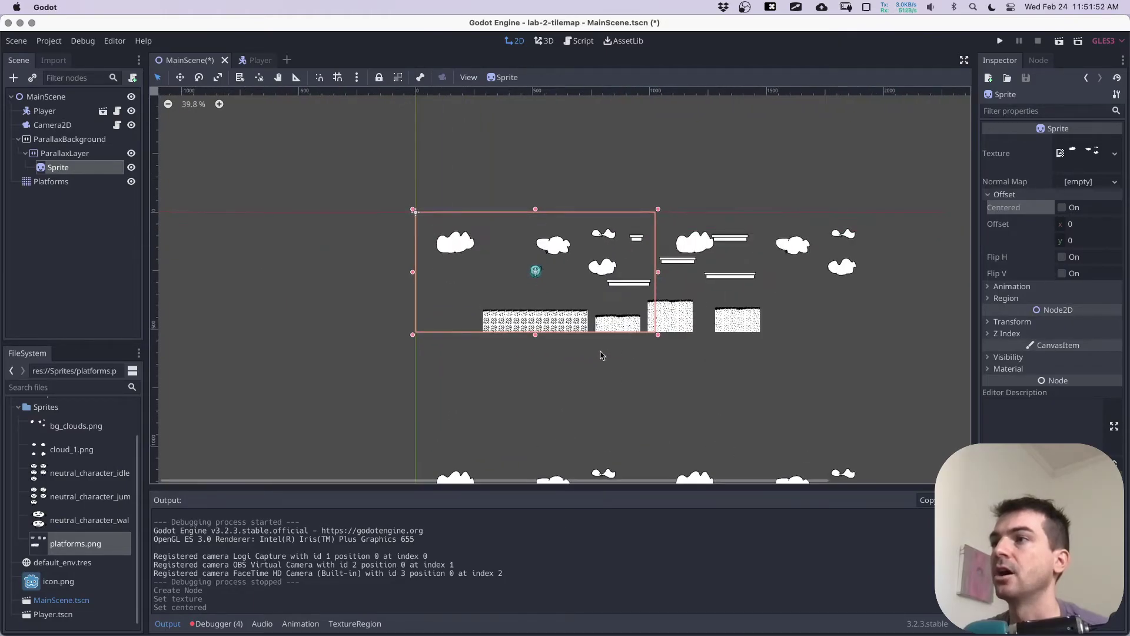
Step: Set the ParallaxLayer's vertical motion mirroring to 512 and save the scene
click(79, 158)
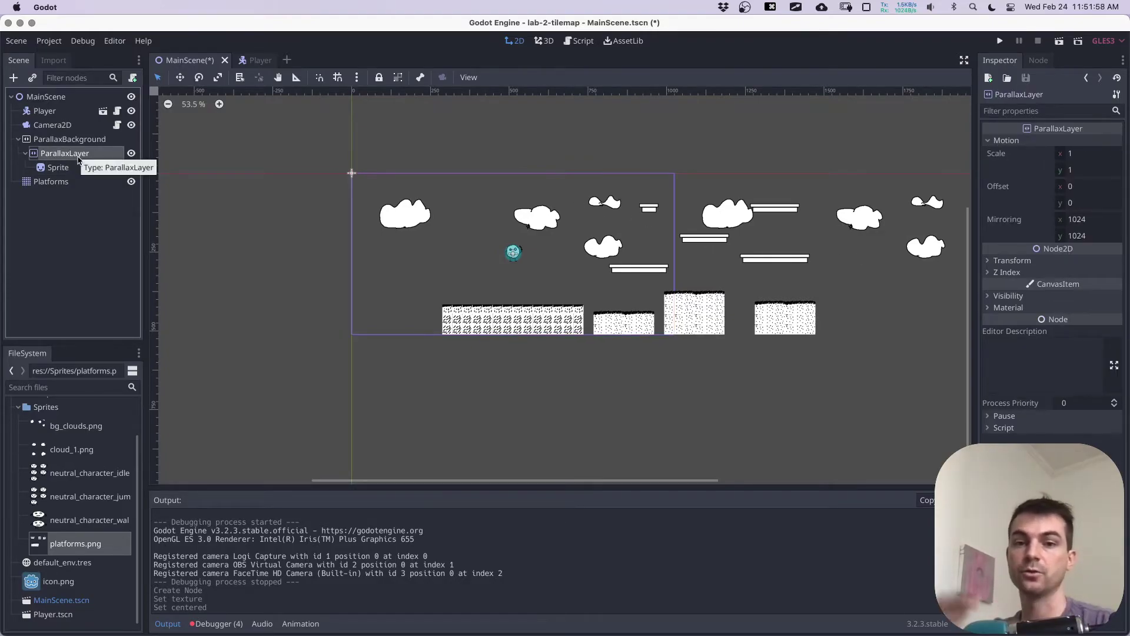
click(1083, 236)
text(5)
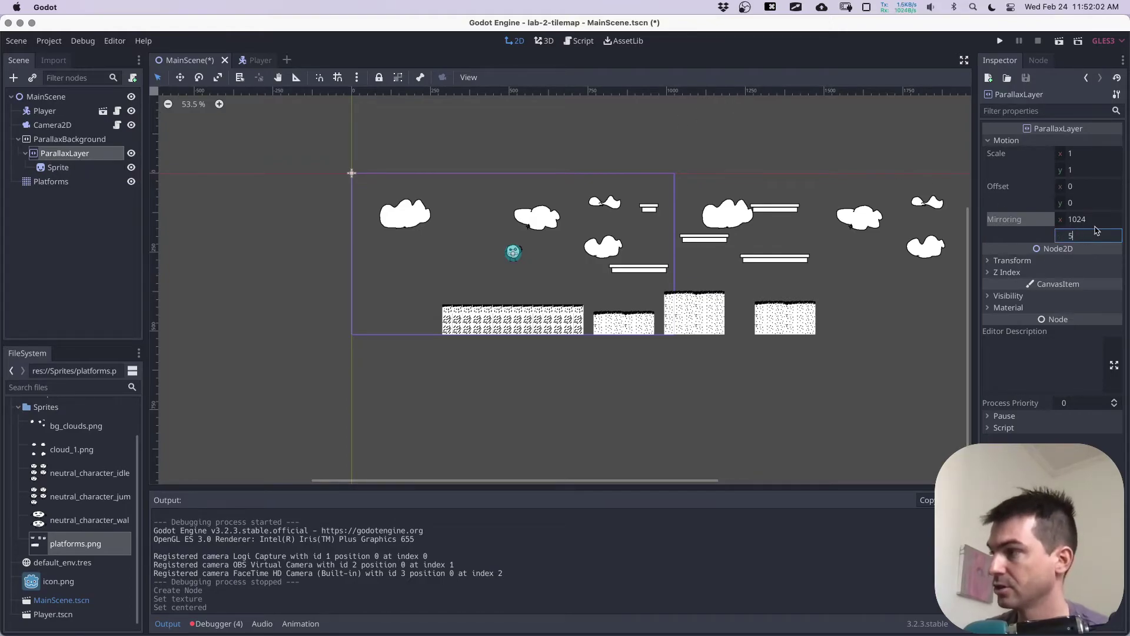
key(Return)
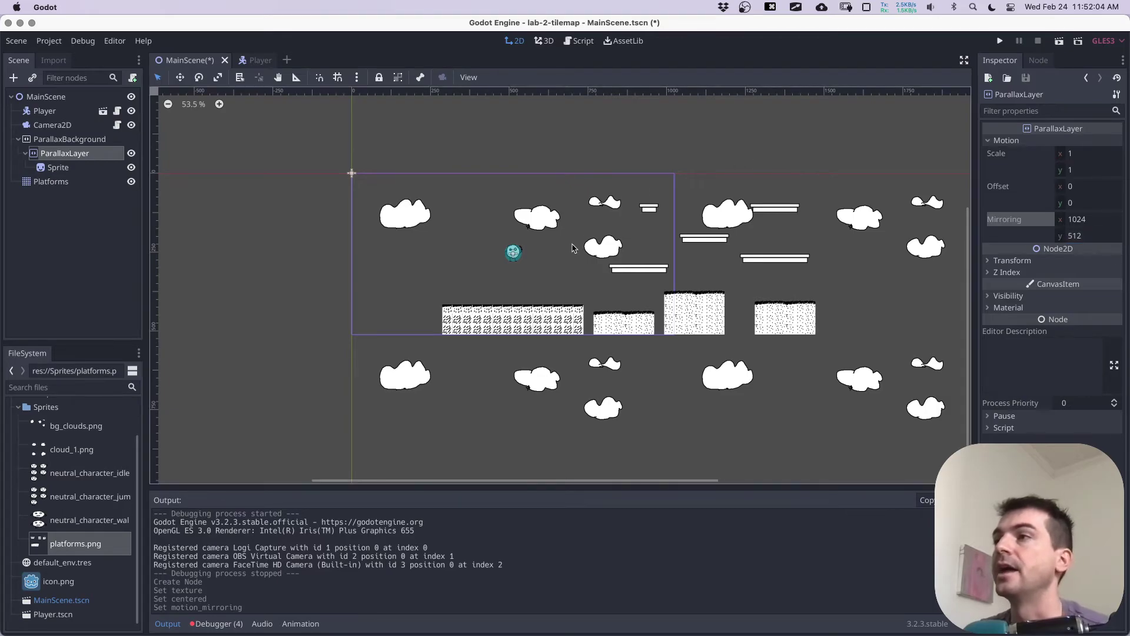
key(super+s)
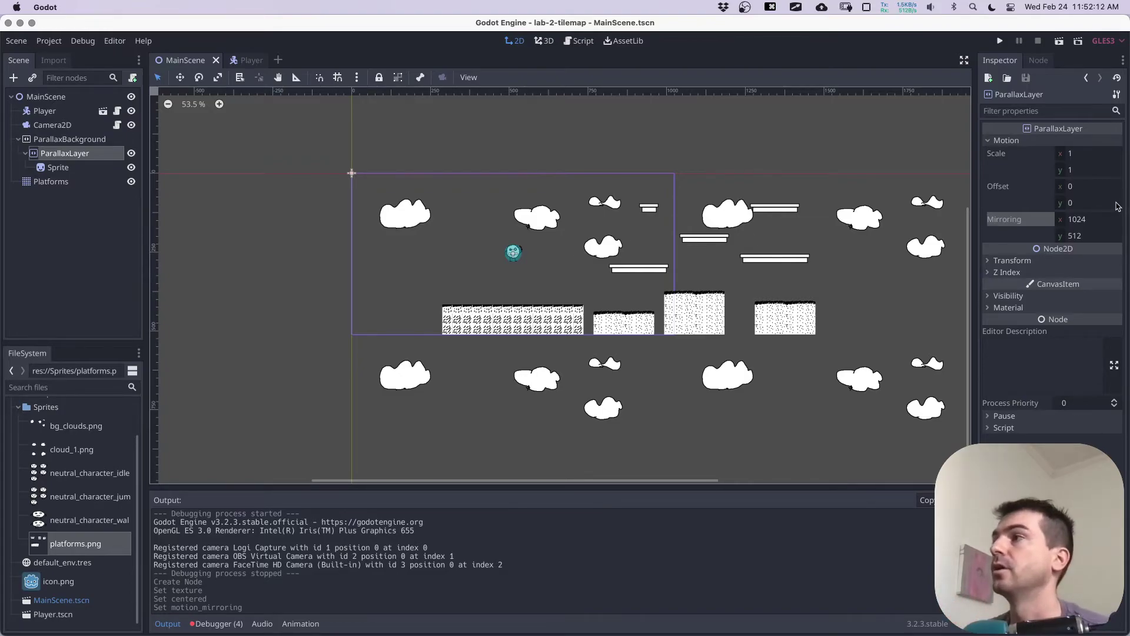
Step: Try a horizontal mirroring of 2048 on the ParallaxLayer and check the spacing between the repeated clouds
click(1100, 219)
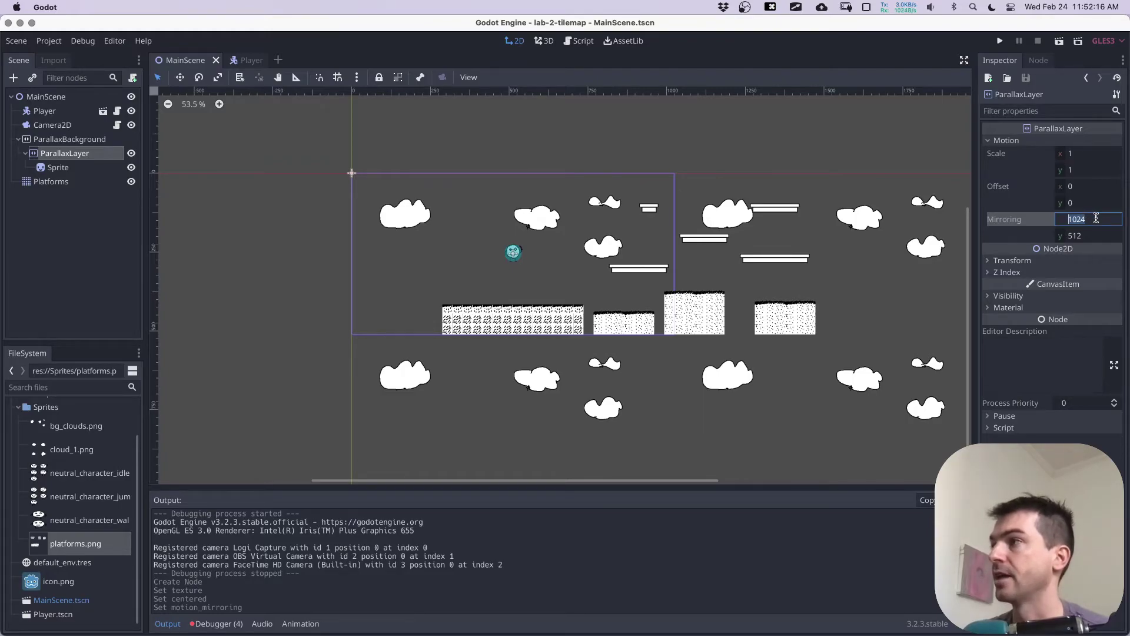
text(20)
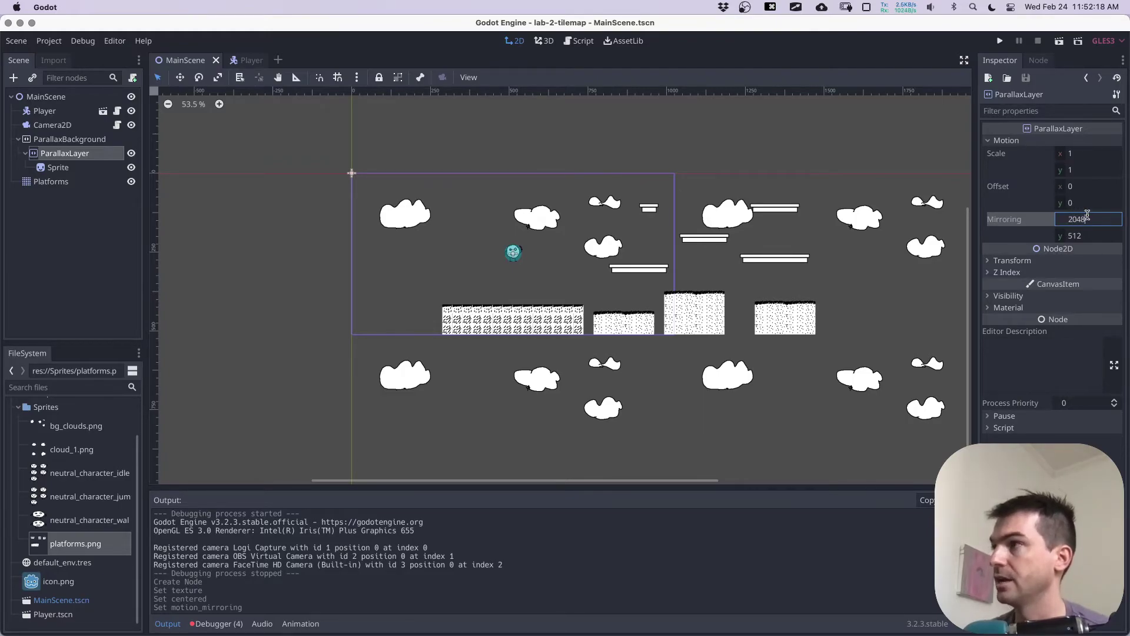
text(48)
key(Return)
scroll(766, 278, down, 4)
scroll(766, 278, up, 4)
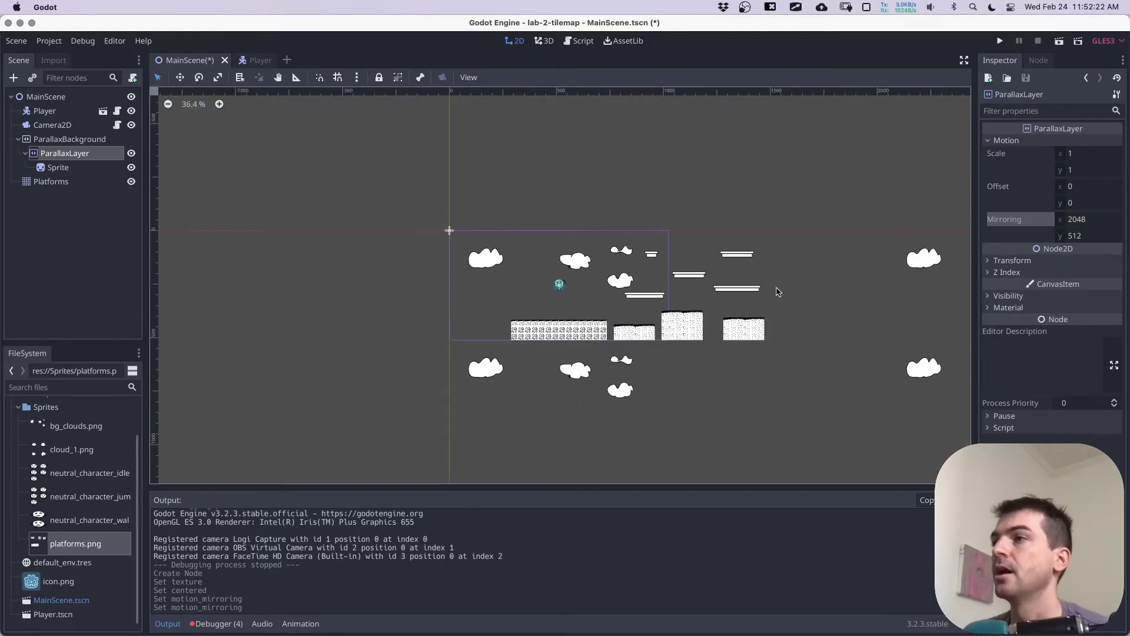
scroll(778, 292, up, 4)
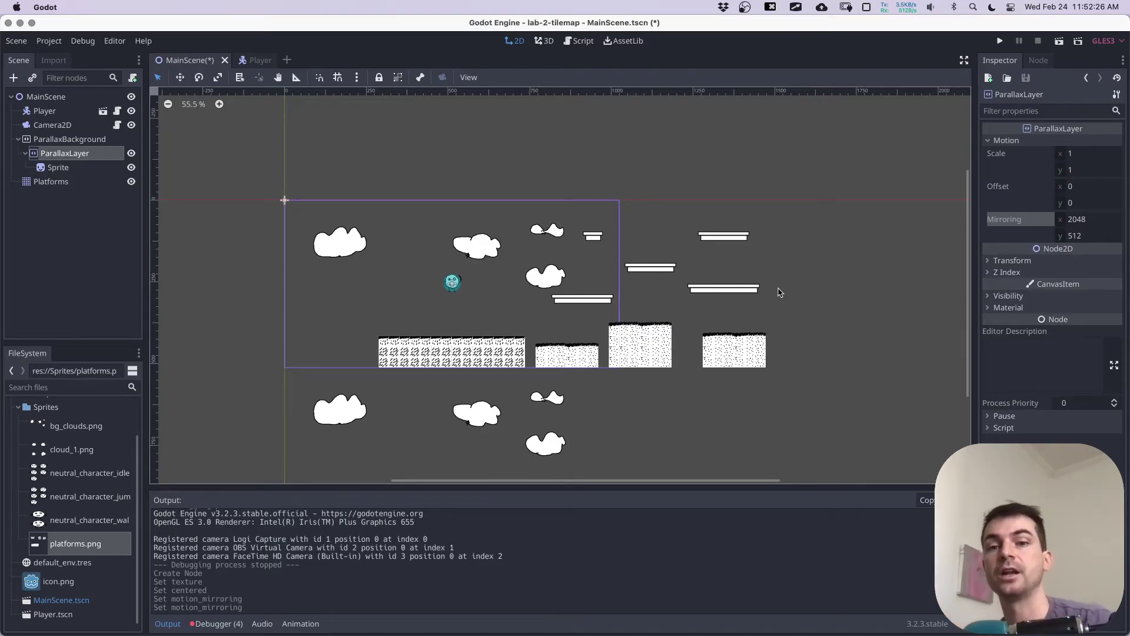
Step: Set the ParallaxLayer's horizontal mirroring back to 1024 and save the scene
click(1103, 219)
text(102)
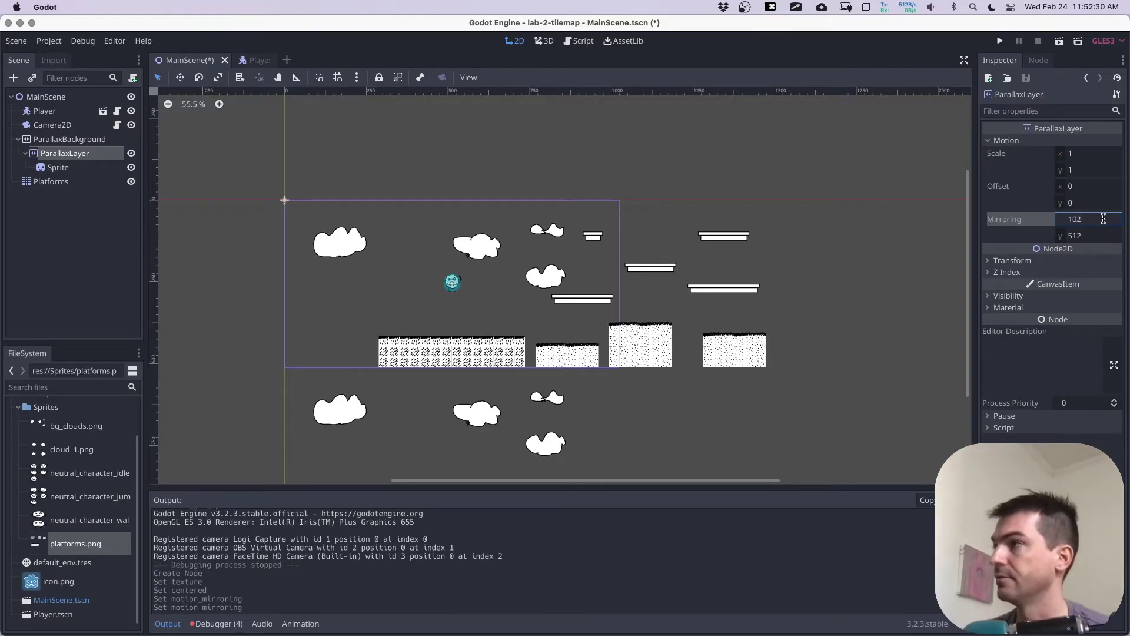
text(4)
key(Return)
key(super+s)
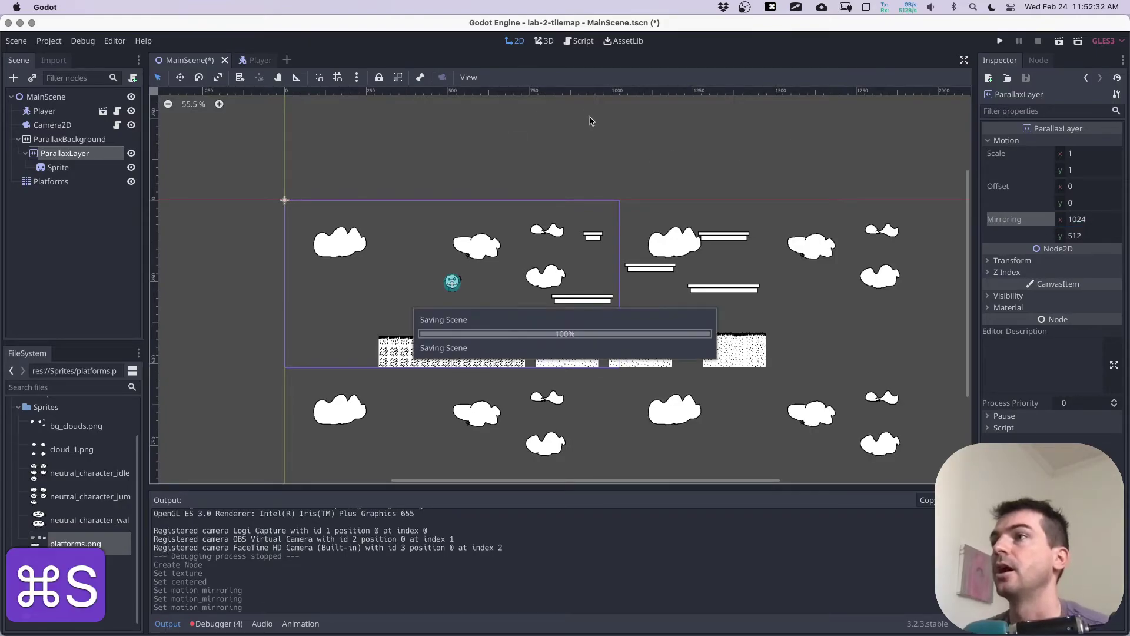
Step: Play the current scene, move and jump the character across the platforms to check the cloud background, and close the game
click(1058, 42)
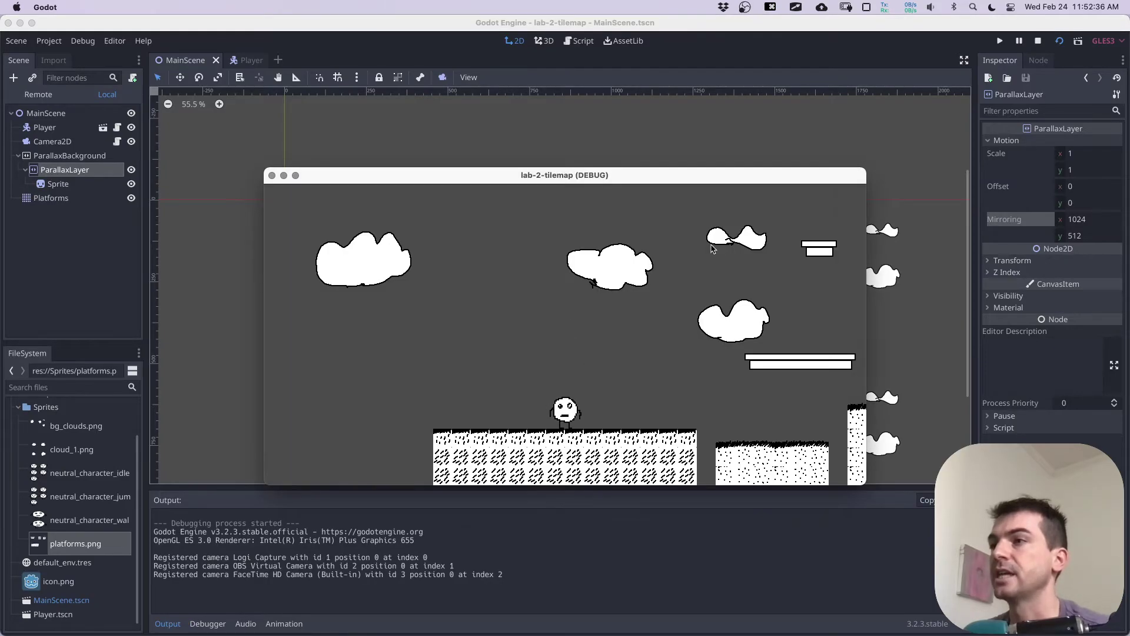
key(Right)
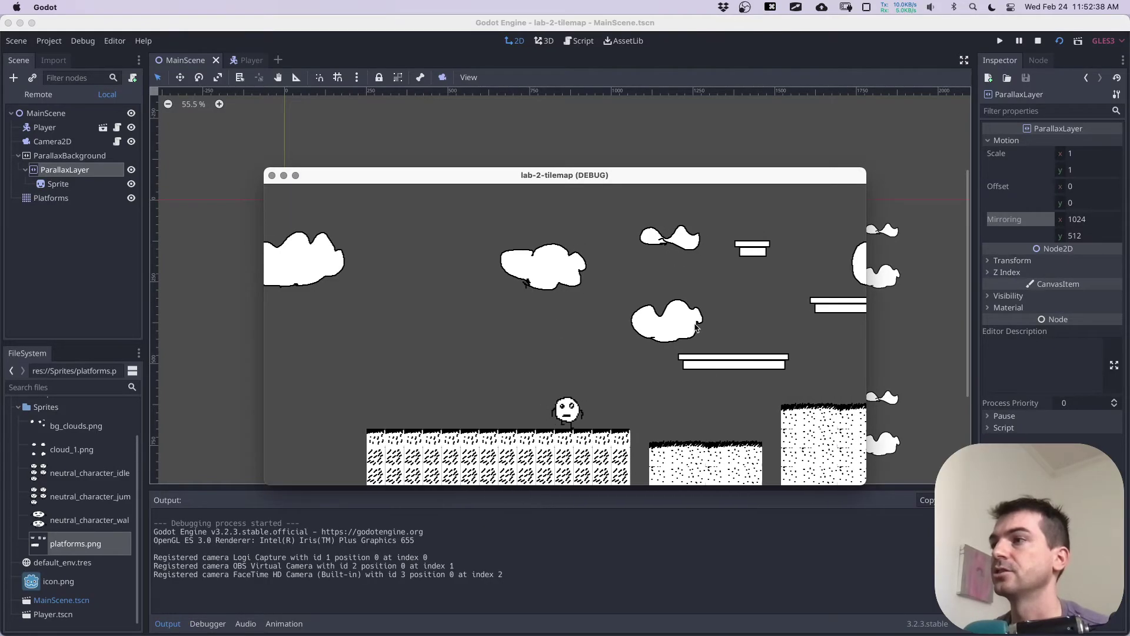
key(Up)
key(Right)
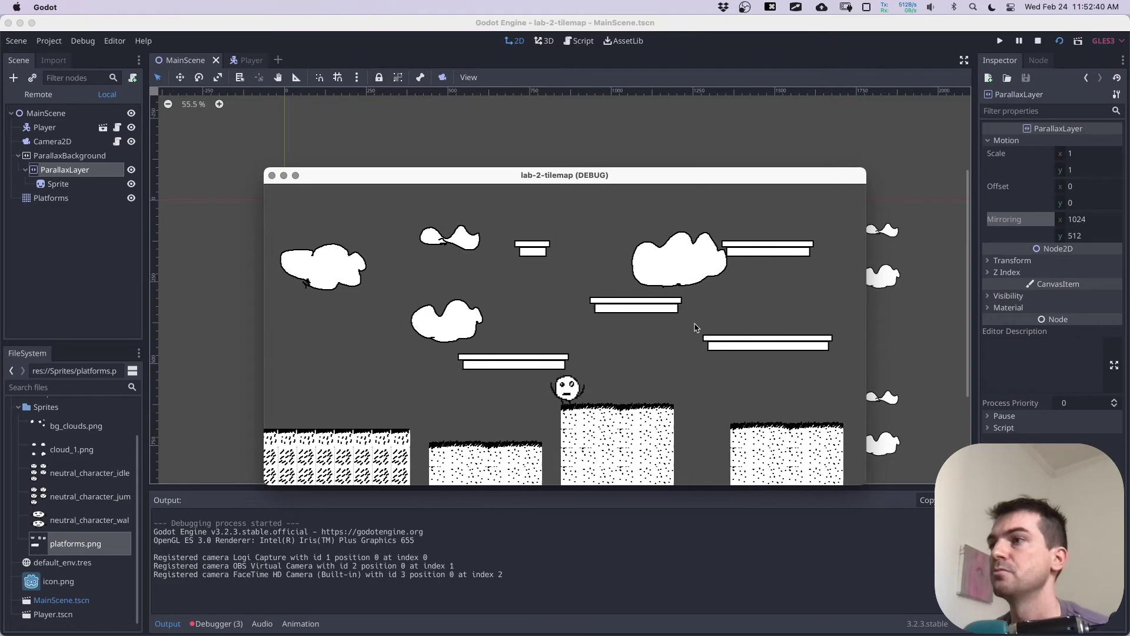
key(Up)
key(Left)
key(Up)
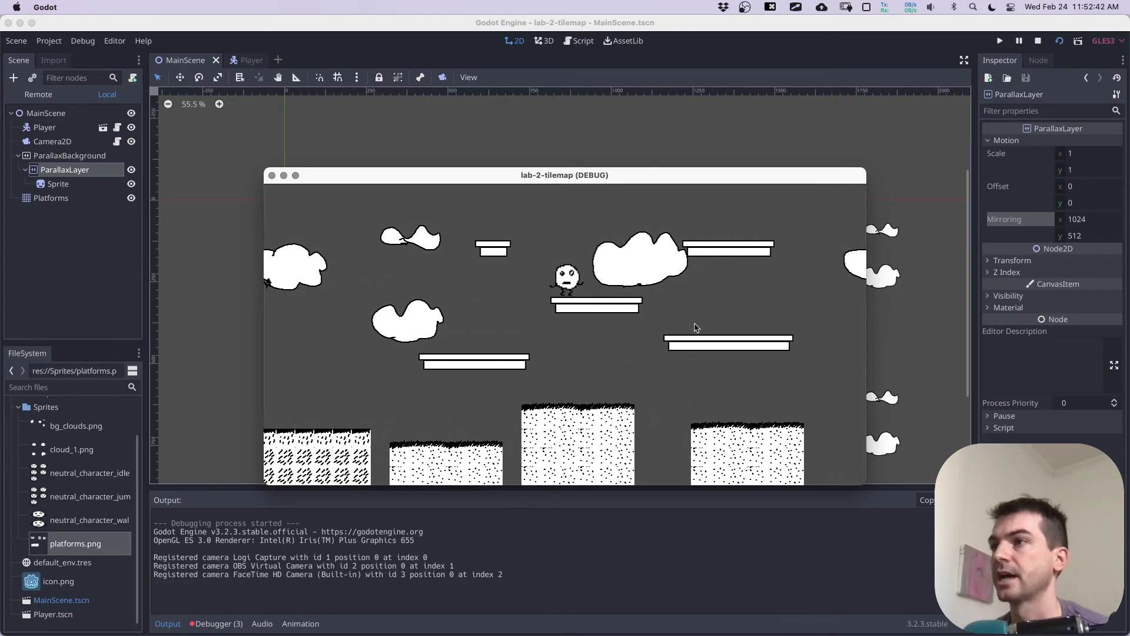
key(Left)
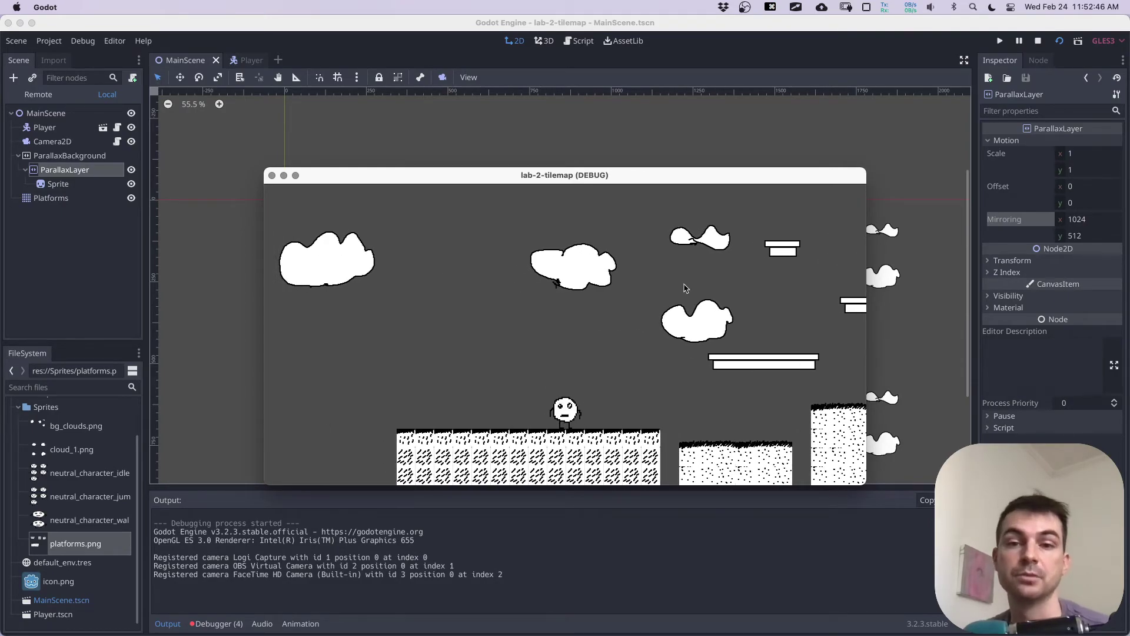
click(272, 175)
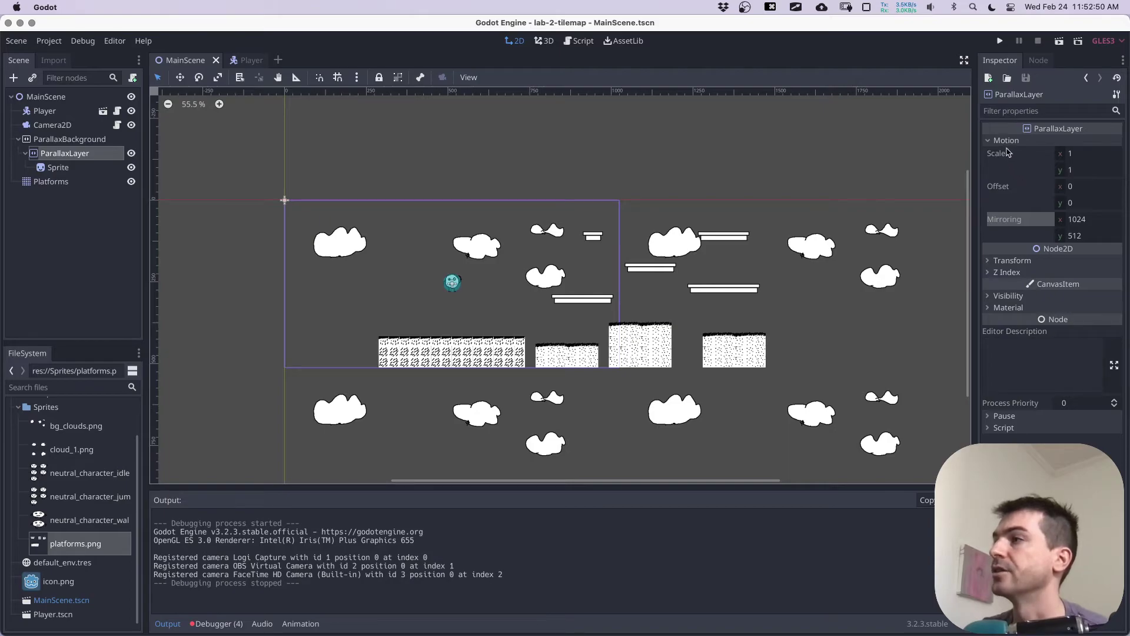
Step: Set the ParallaxLayer's horizontal motion scale to 0.9 and save the scene
click(1089, 153)
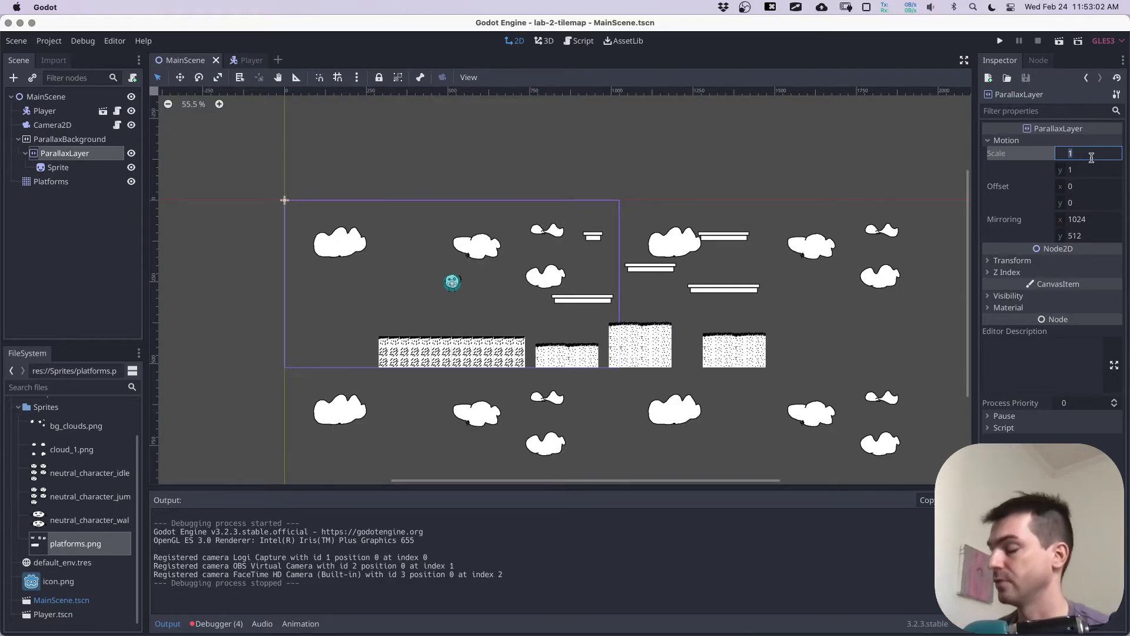
key(Return)
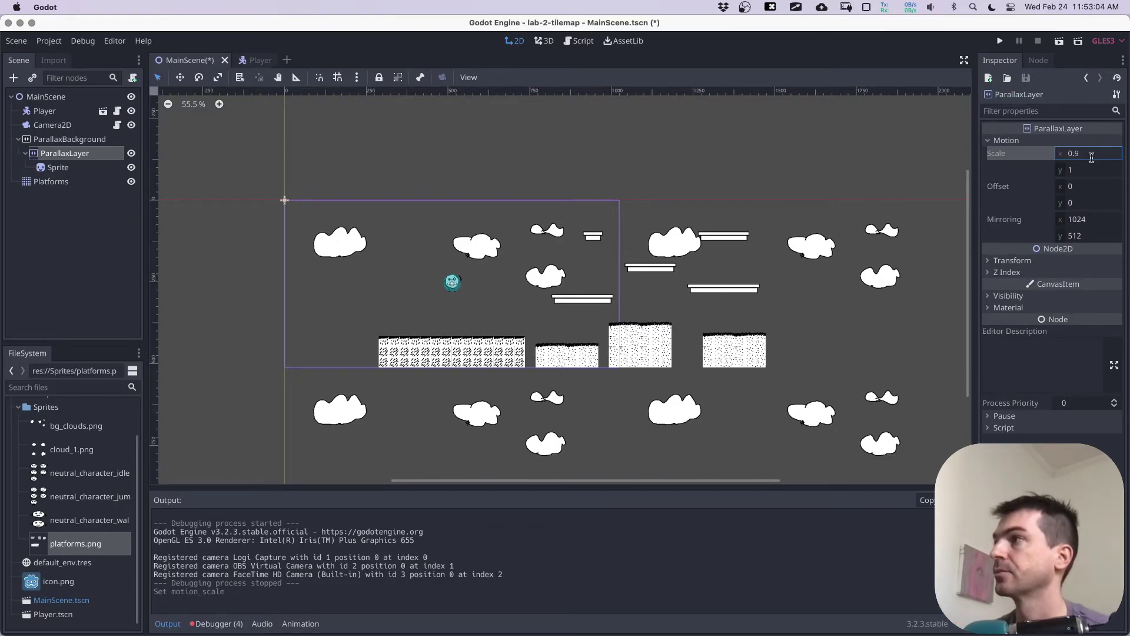
key(super+s)
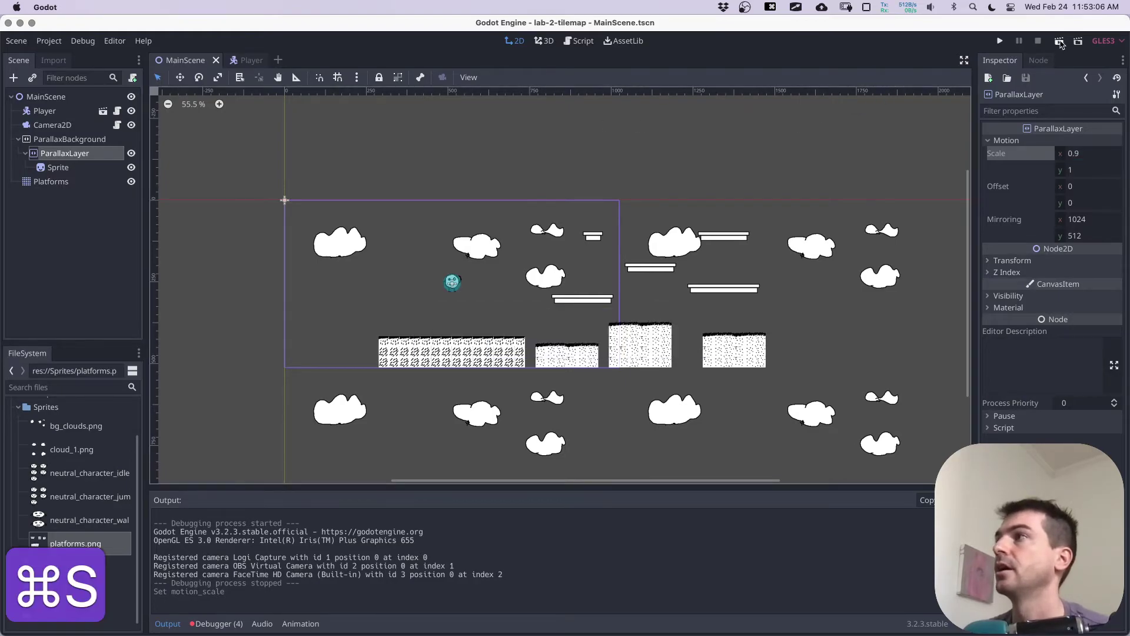
Step: Play the scene again and move the character rightward over the ledges to check how the clouds scroll relative to the platforms
click(1059, 40)
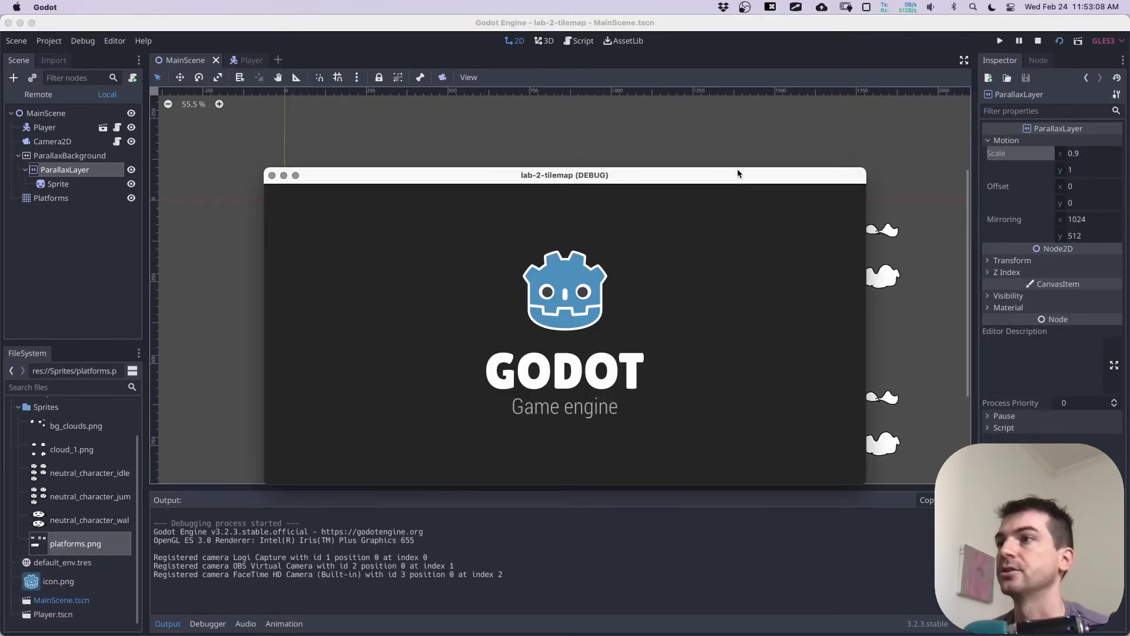
key(Right)
key(Up)
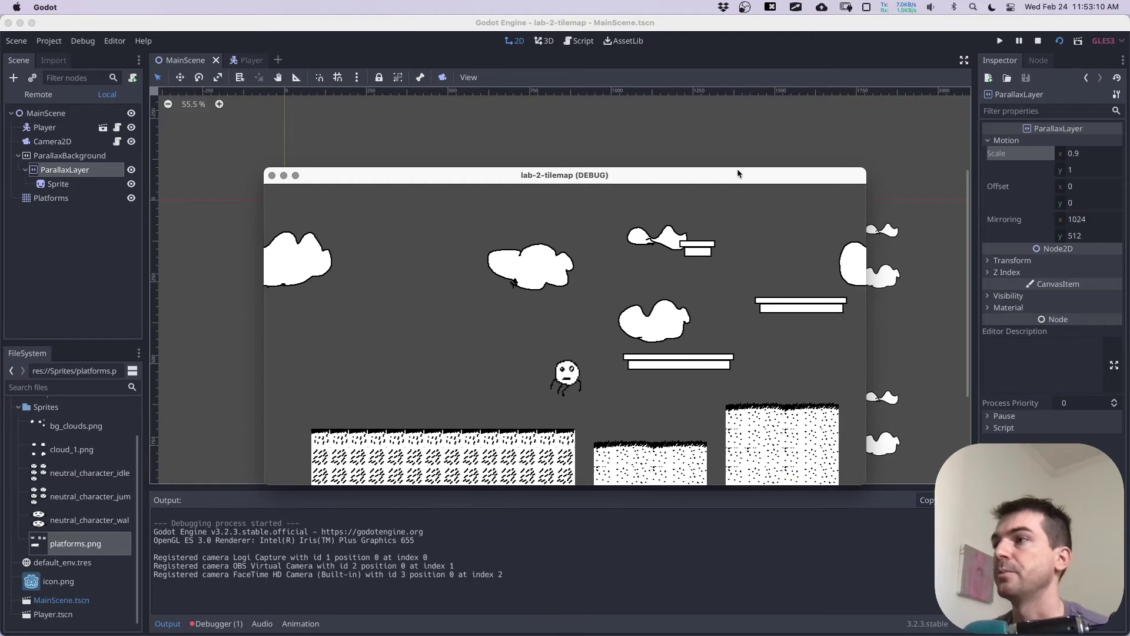
key(Up)
key(Up)
key(Up)
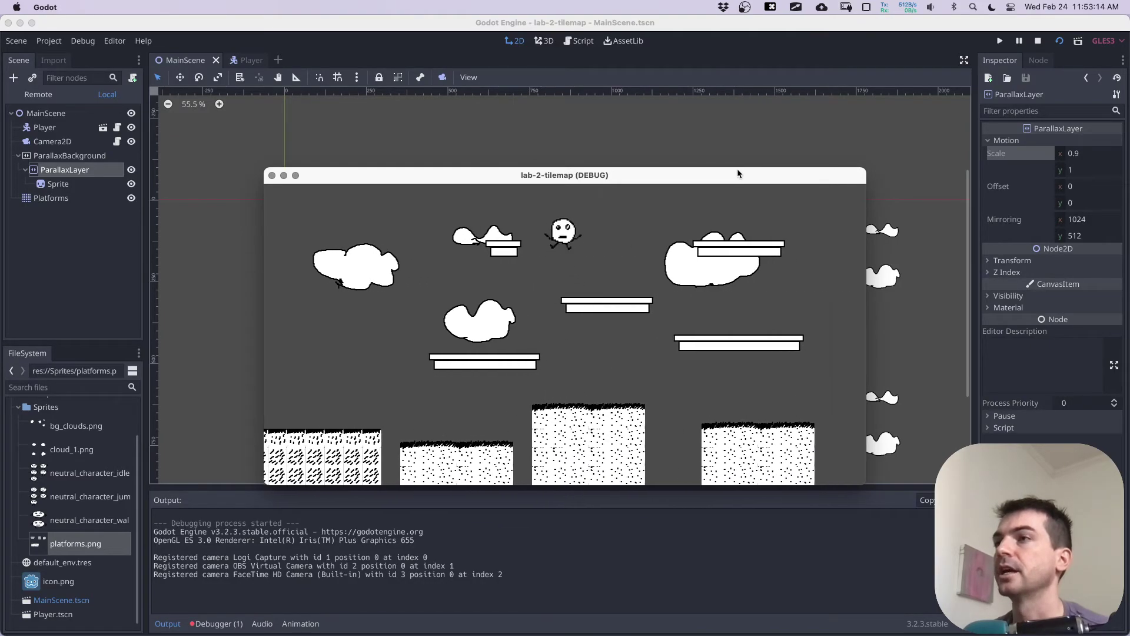
key(Up)
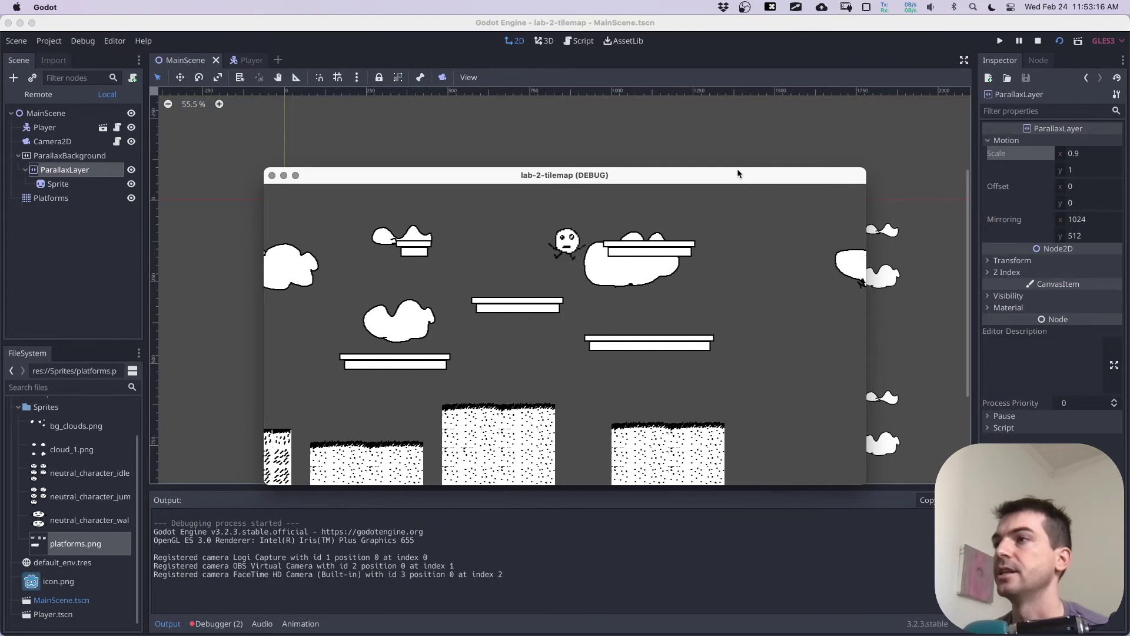
key(Right)
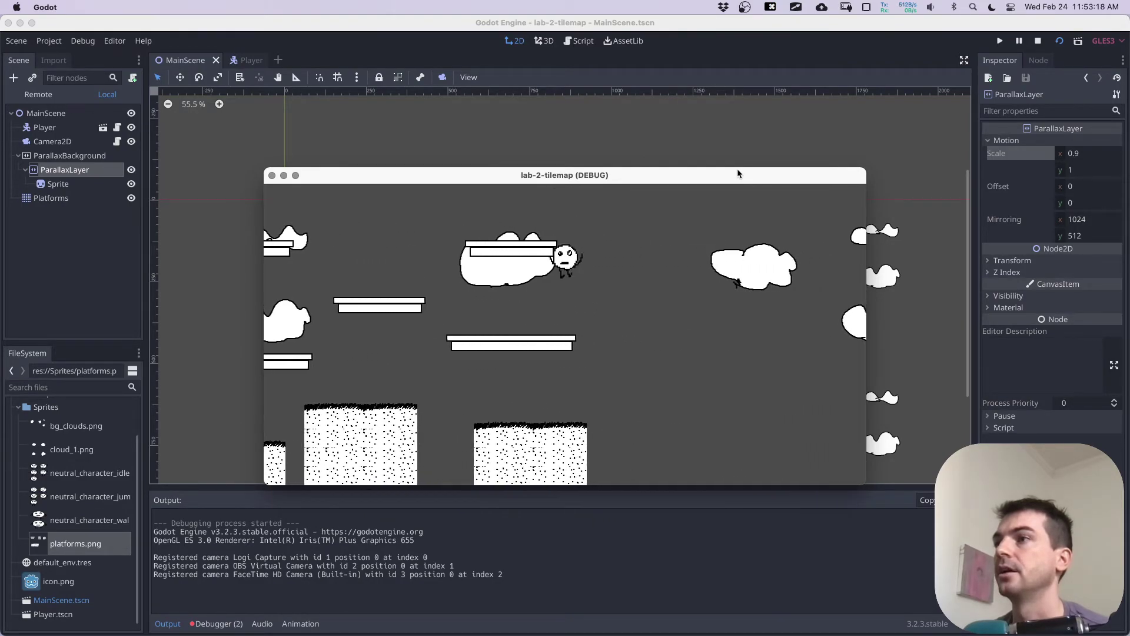
key(Up)
key(Right)
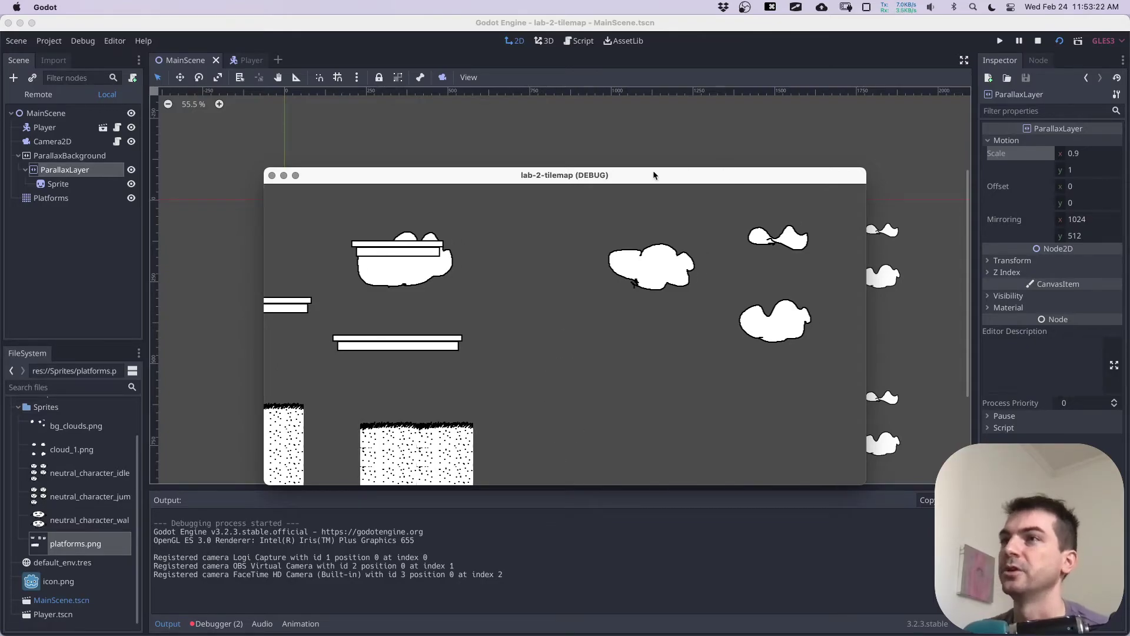
Step: Close the running game and duplicate the ParallaxLayer together with its cloud sprite
click(271, 176)
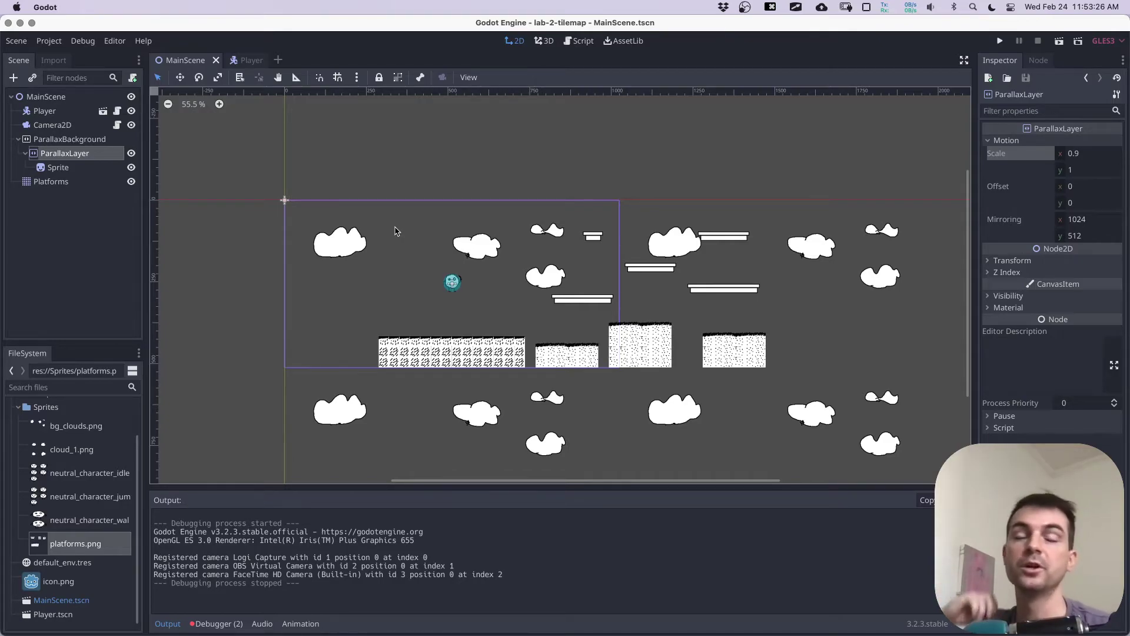
click(26, 154)
click(26, 153)
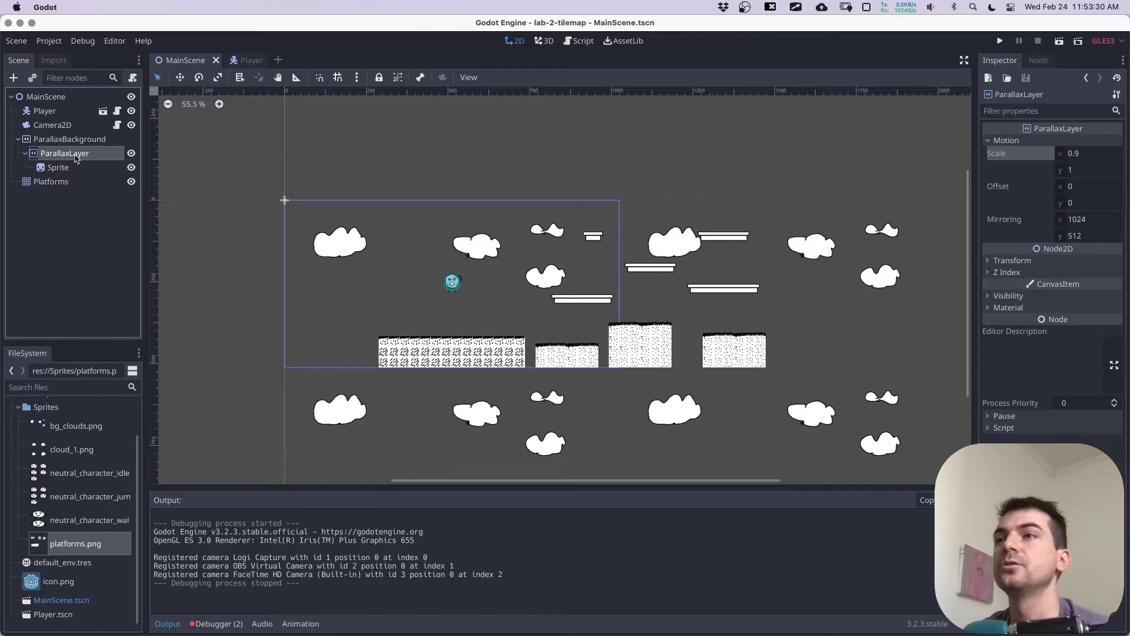
right_click(66, 157)
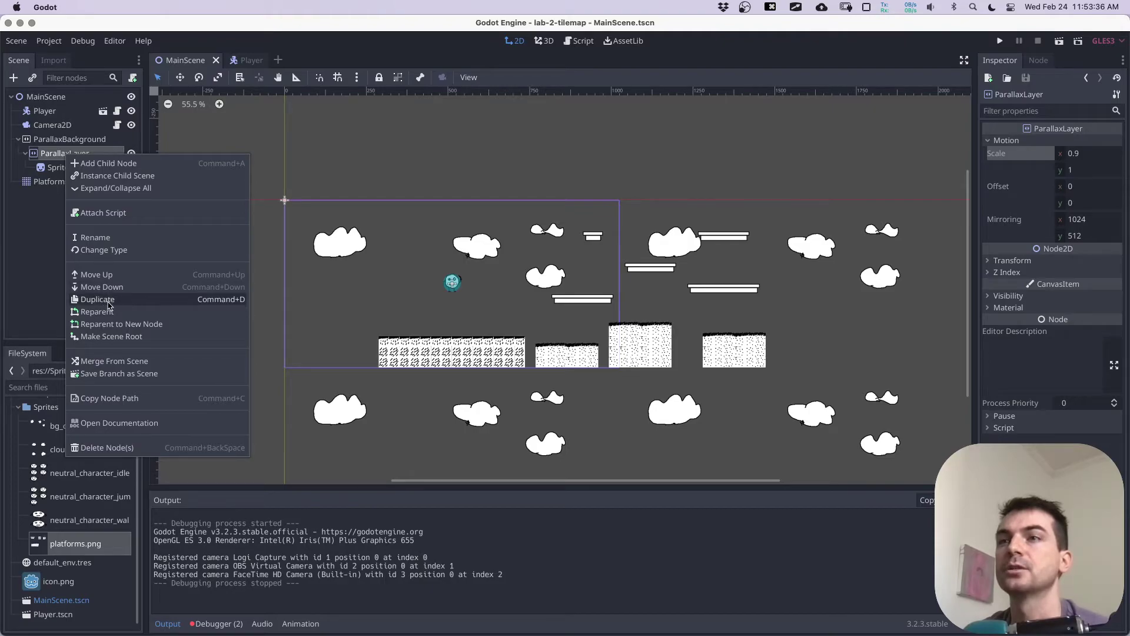
click(98, 300)
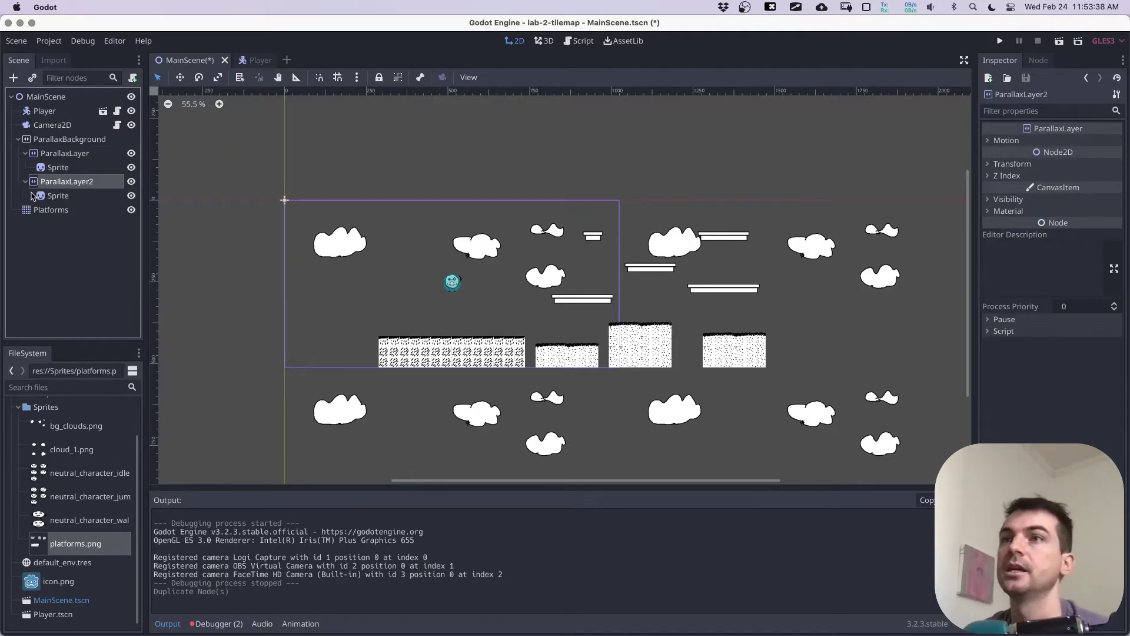
Step: Set the duplicated layer's horizontal motion scale to 0.8 and save the scene
click(1008, 142)
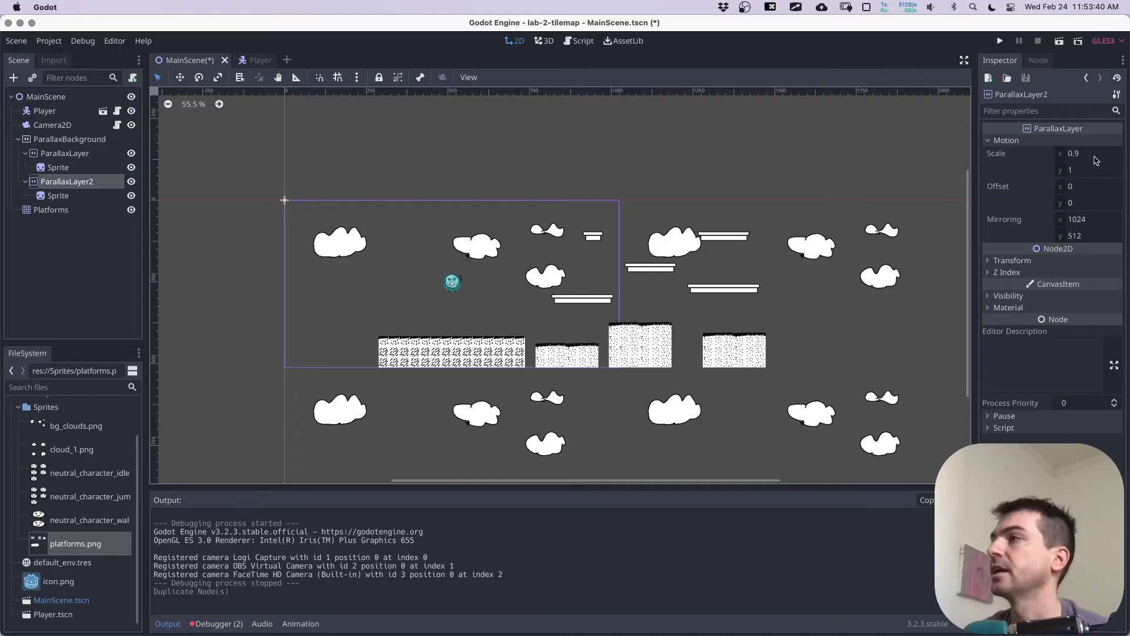
click(1098, 153)
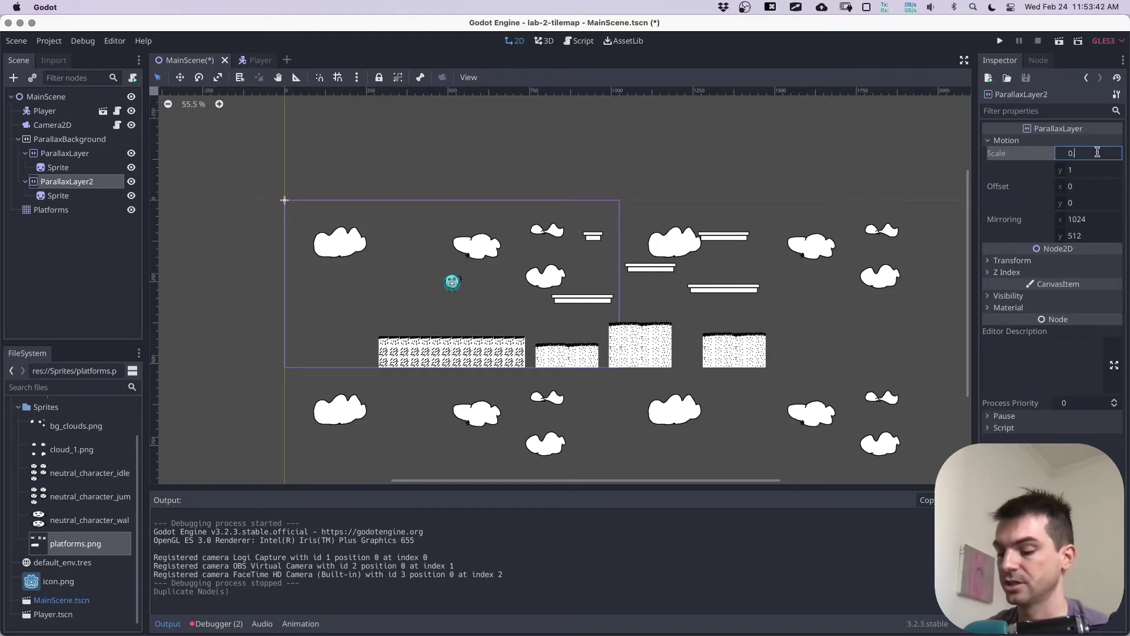
text(0.8)
key(Return)
key(super+s)
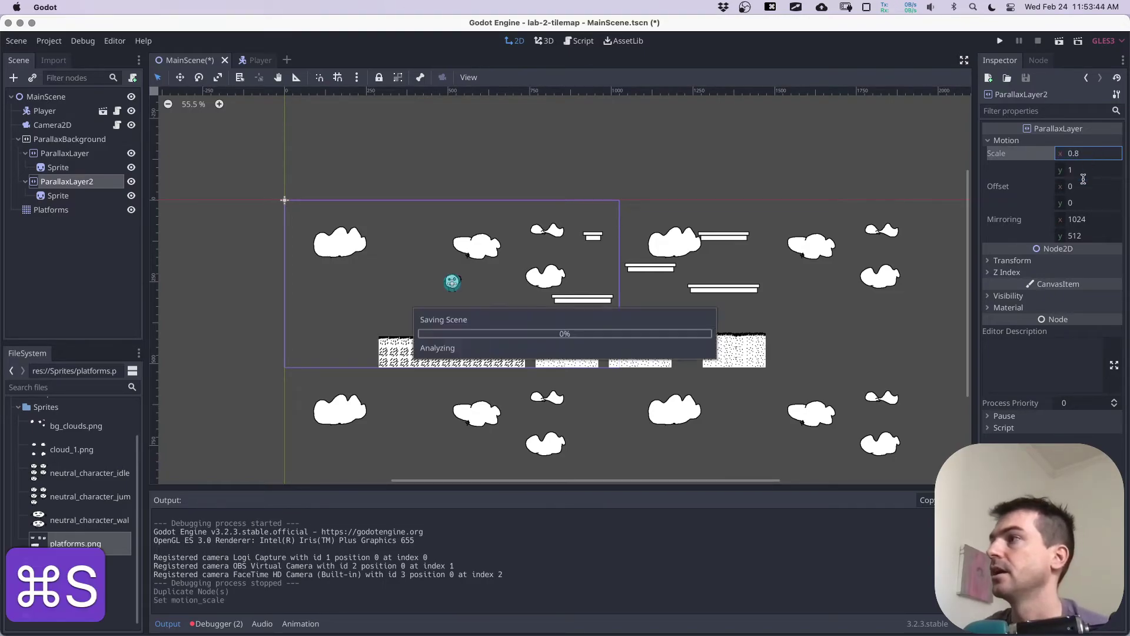
Step: Try a horizontal position of 128 for ParallaxLayer2
click(1027, 262)
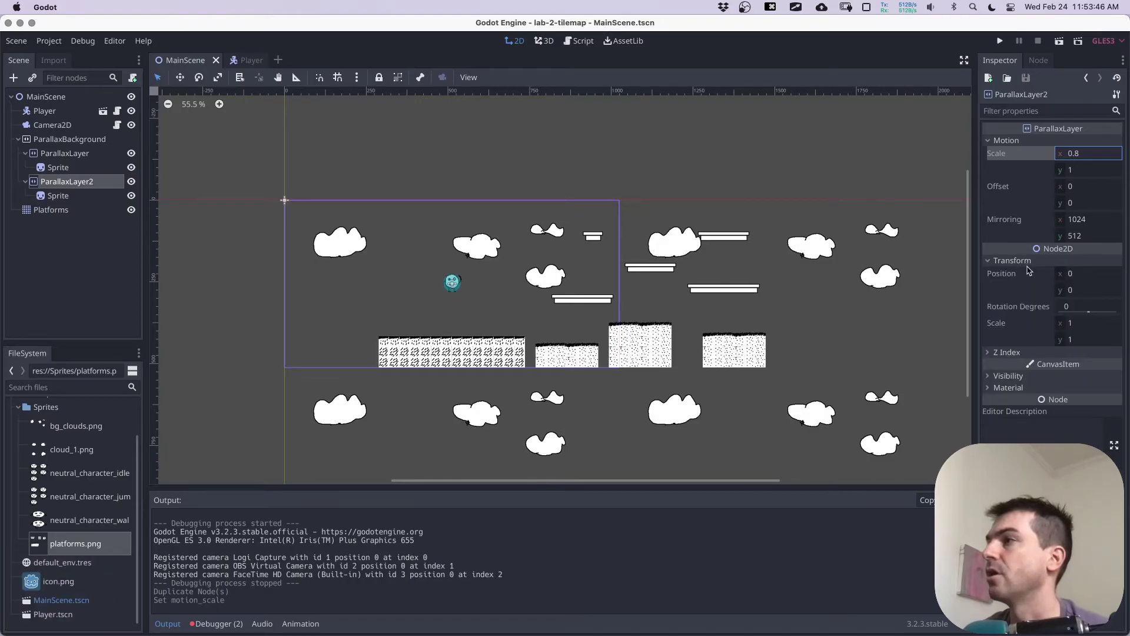
click(1104, 278)
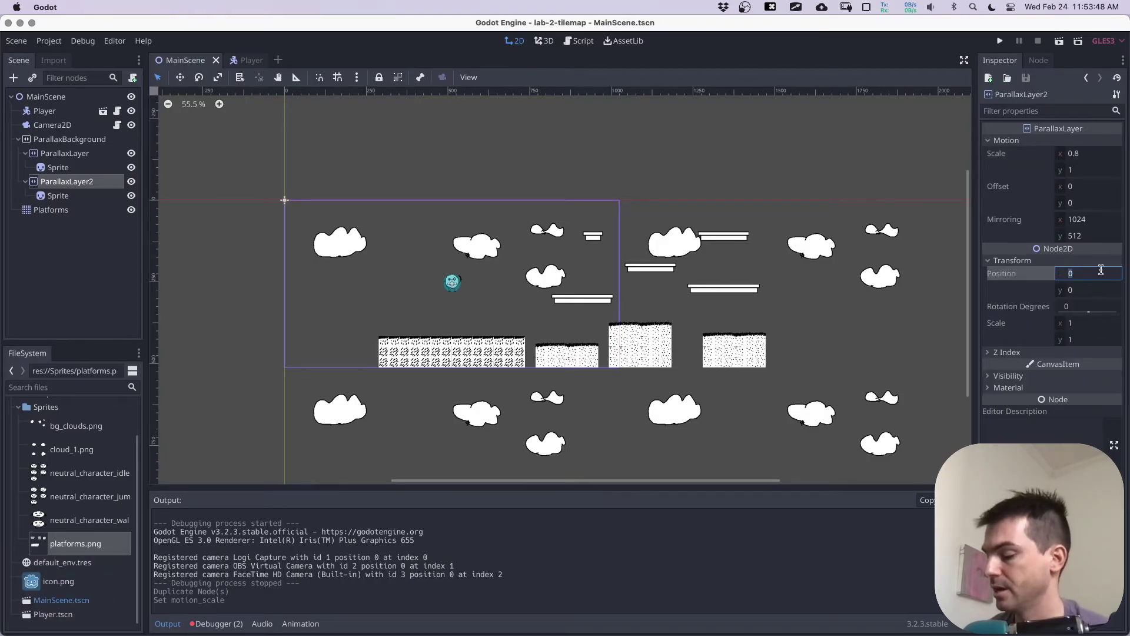
text(128)
key(Return)
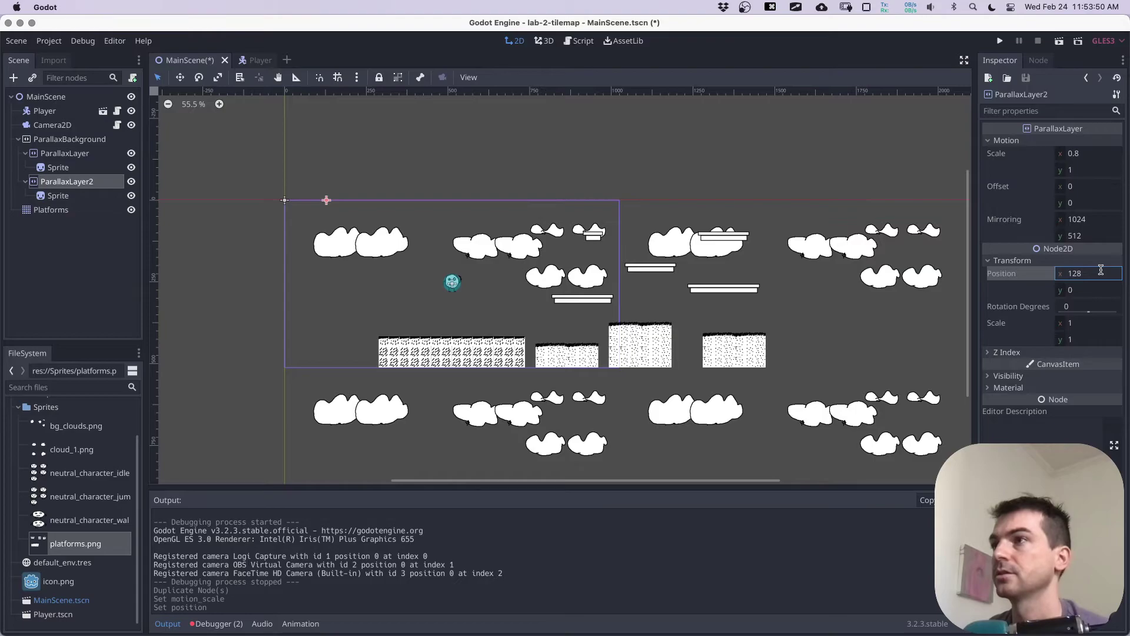
Step: Set ParallaxLayer2's position to x 32 and y 16, and save the scene
click(1102, 272)
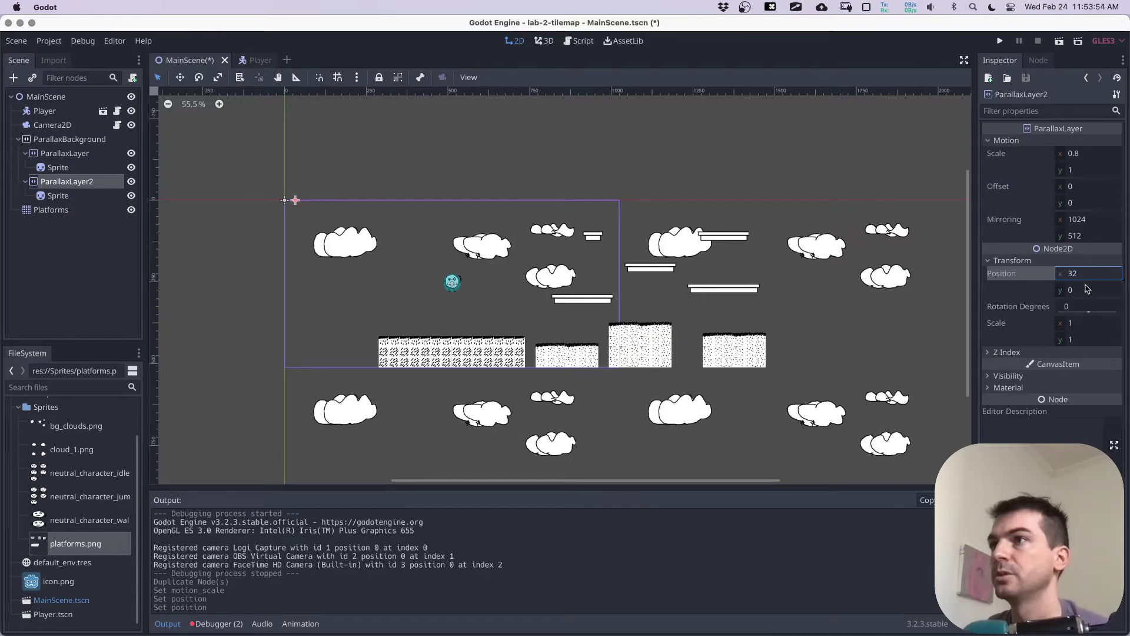
click(1087, 290)
key(super+s)
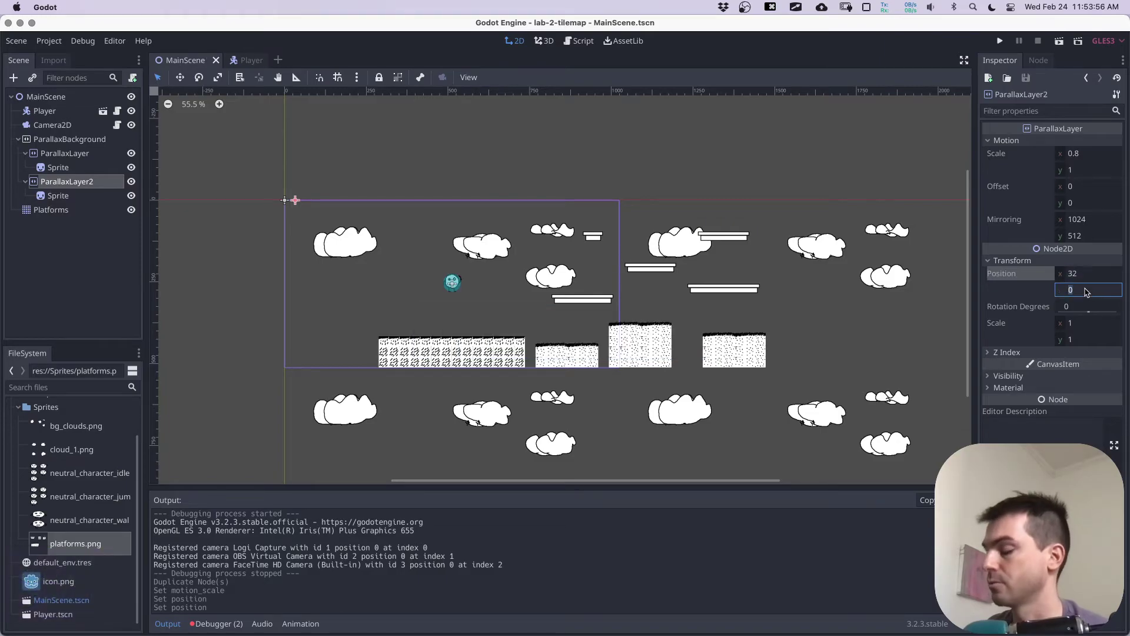
text(16)
key(Return)
key(super+s)
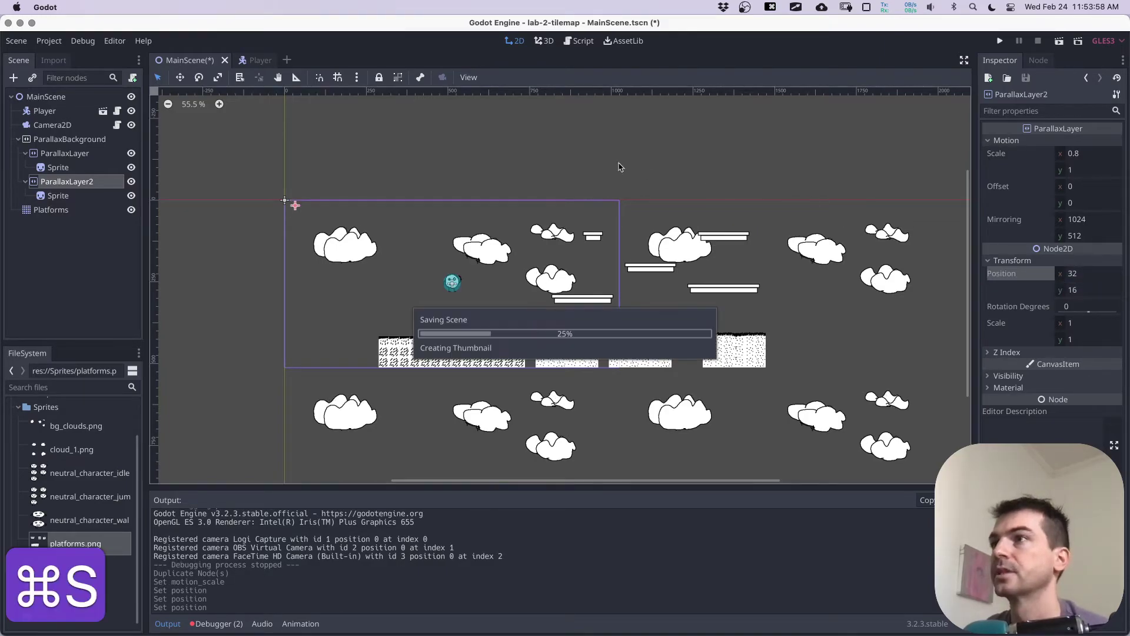
Step: Play the game, move and jump the character over the ledges to compare how the two cloud layers scroll, and close it
click(1000, 40)
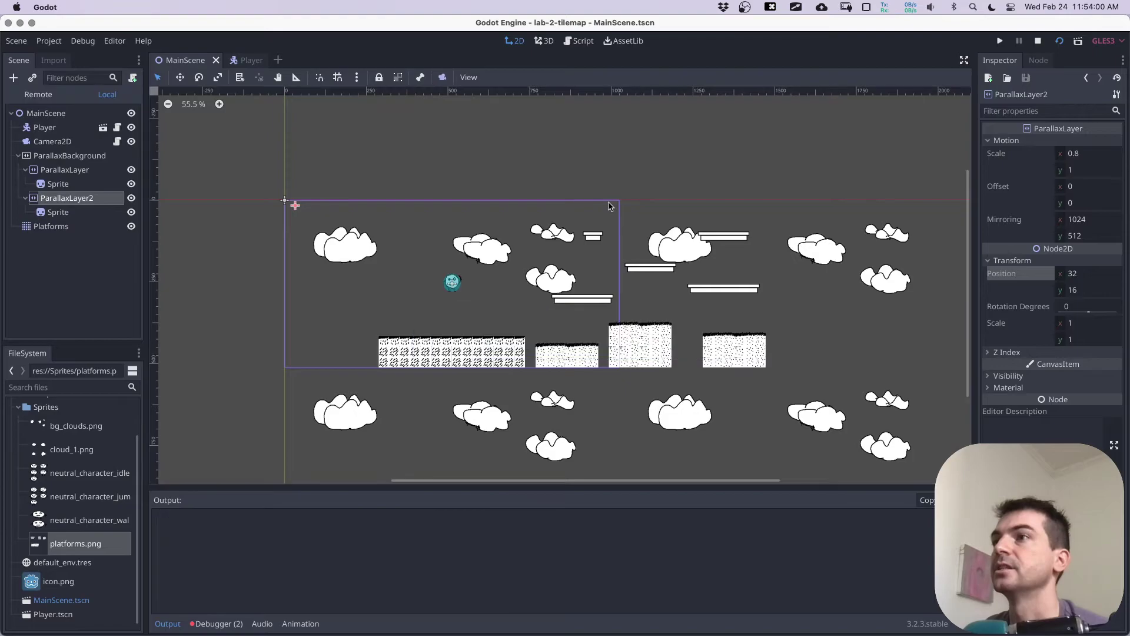
key(Right)
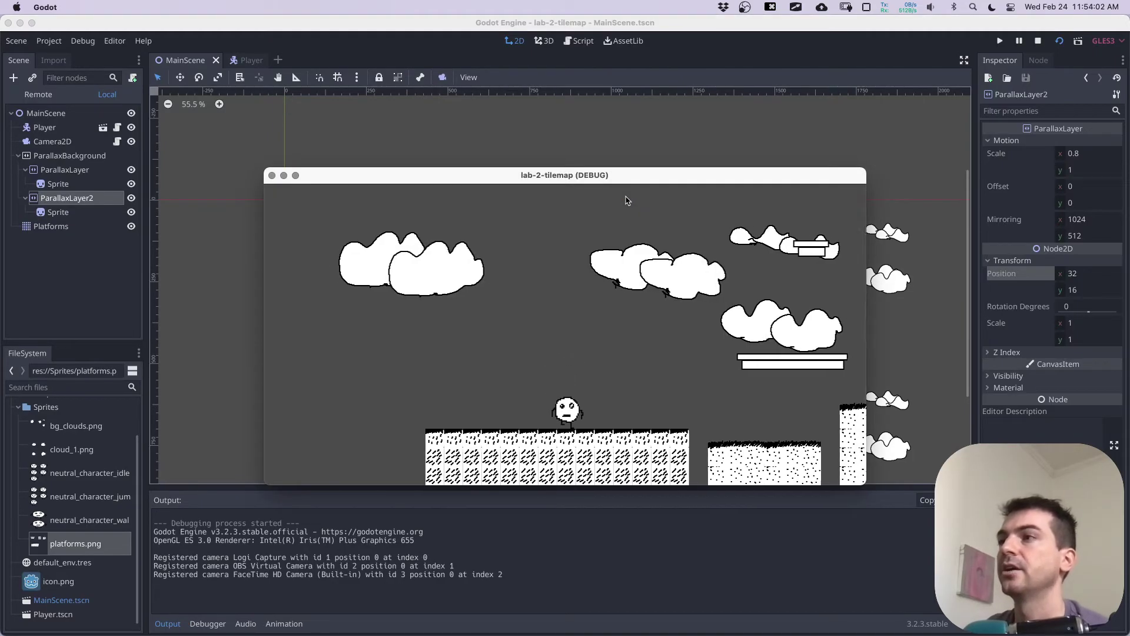
key(Right)
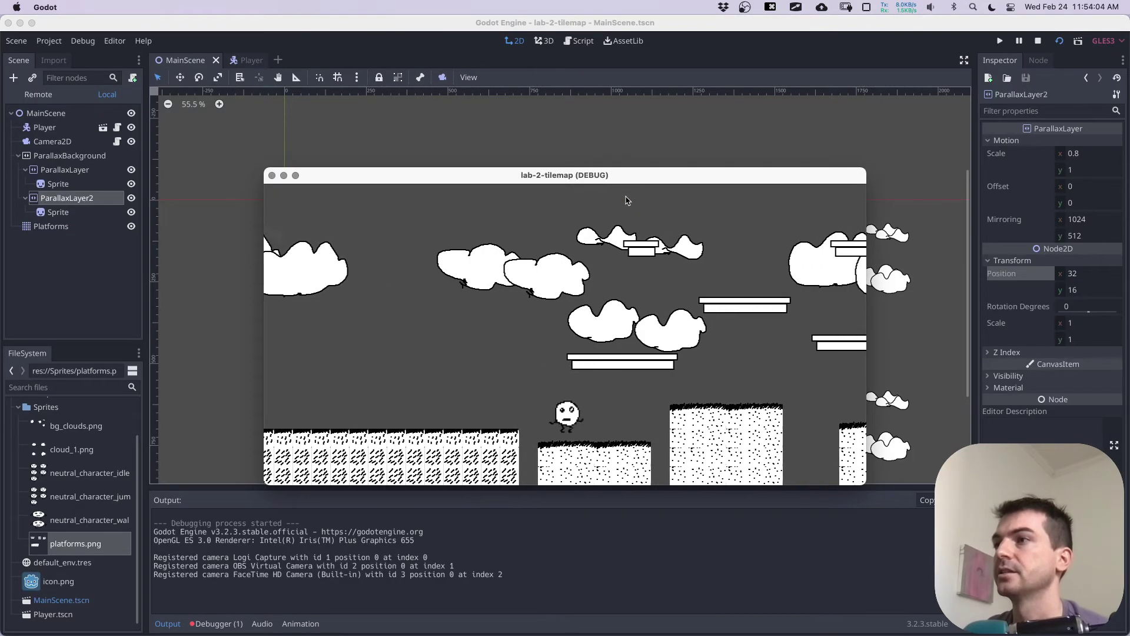
key(Up)
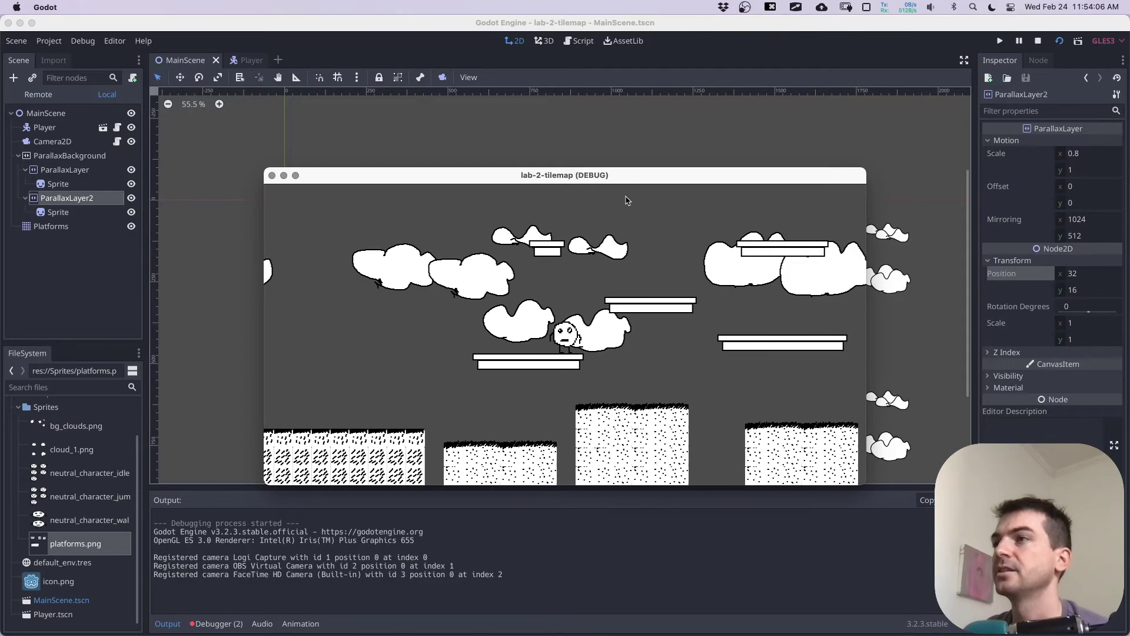
key(Right)
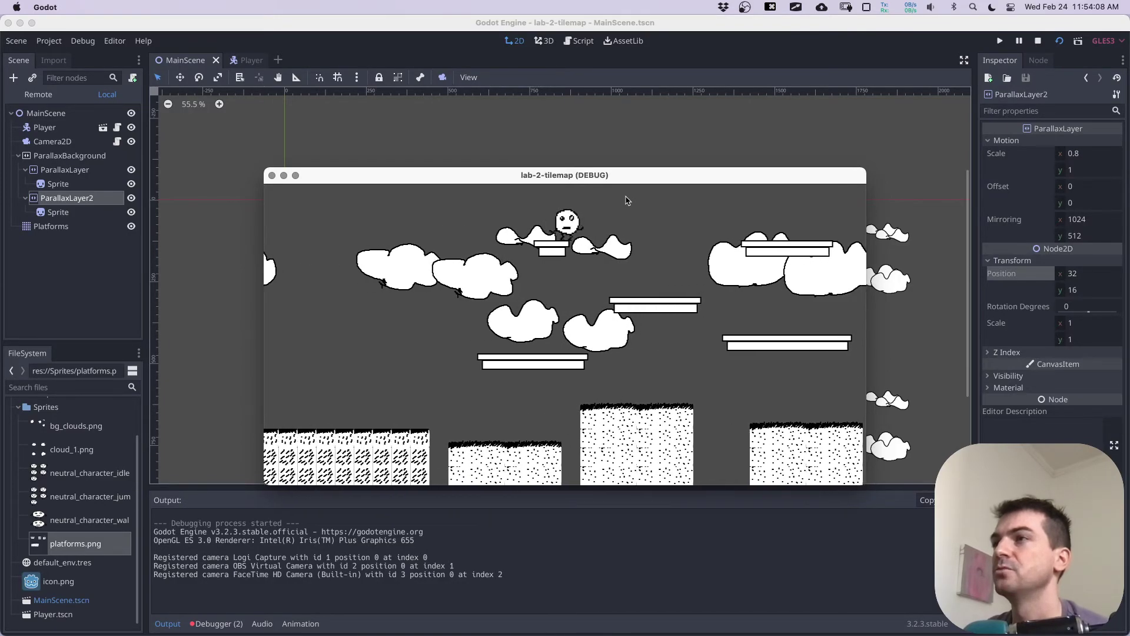
key(Right)
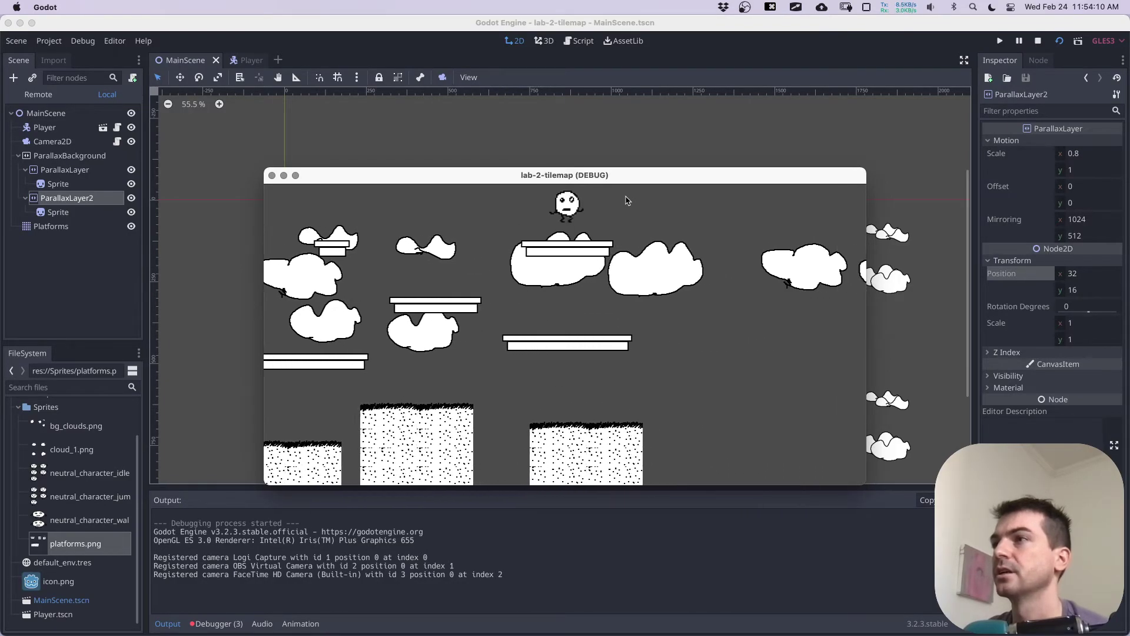
key(Up)
key(Right)
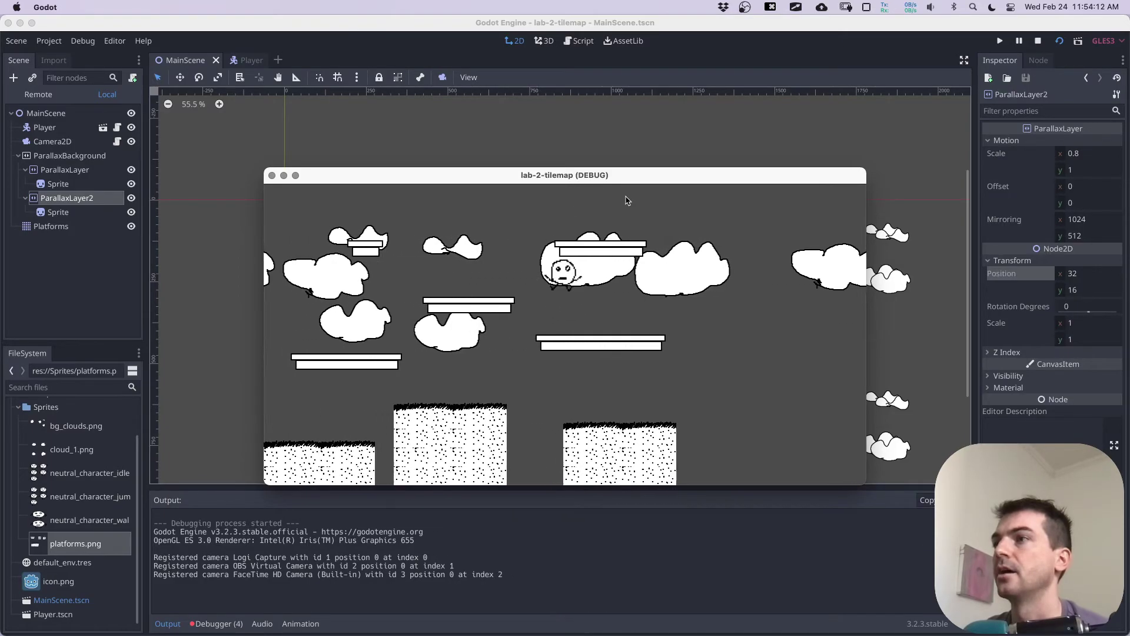
key(Up)
key(Left)
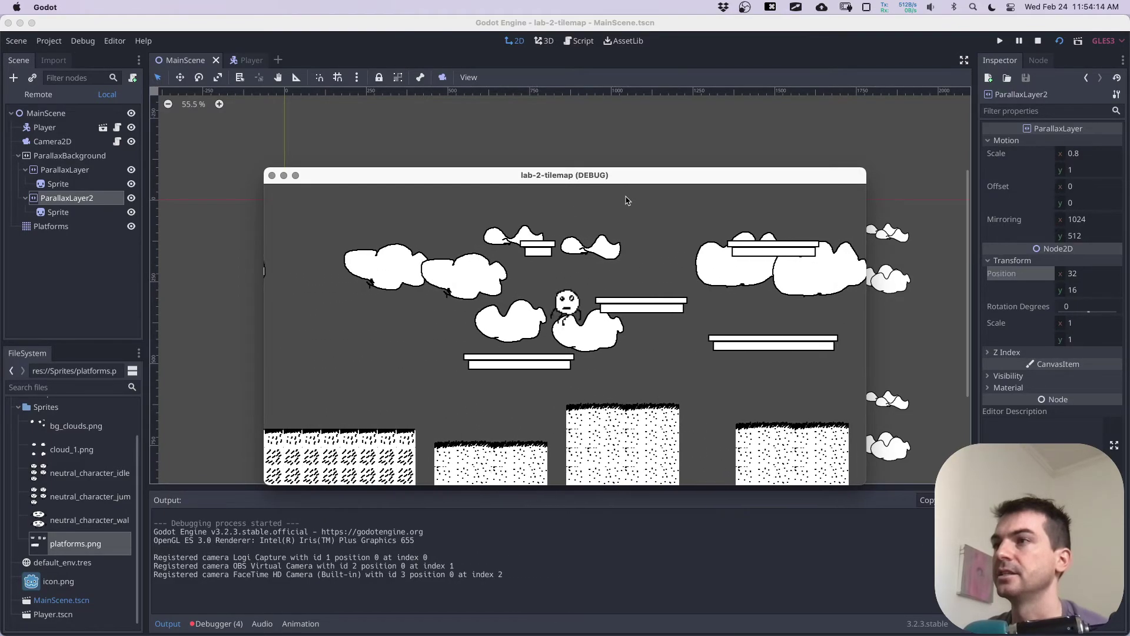
key(Right)
key(Right)
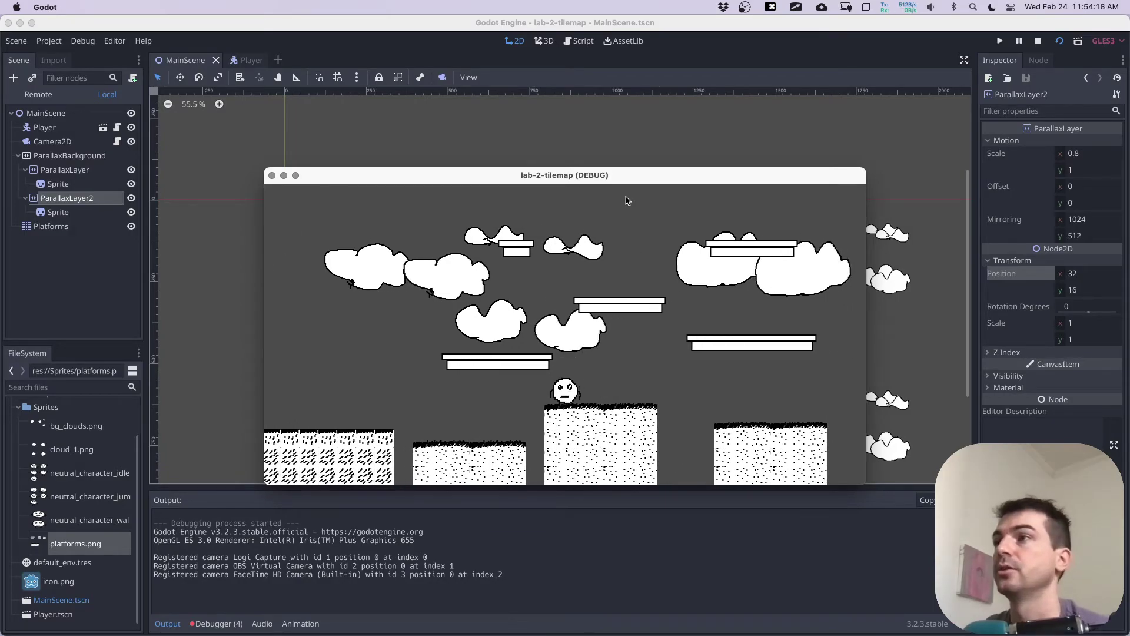
click(272, 175)
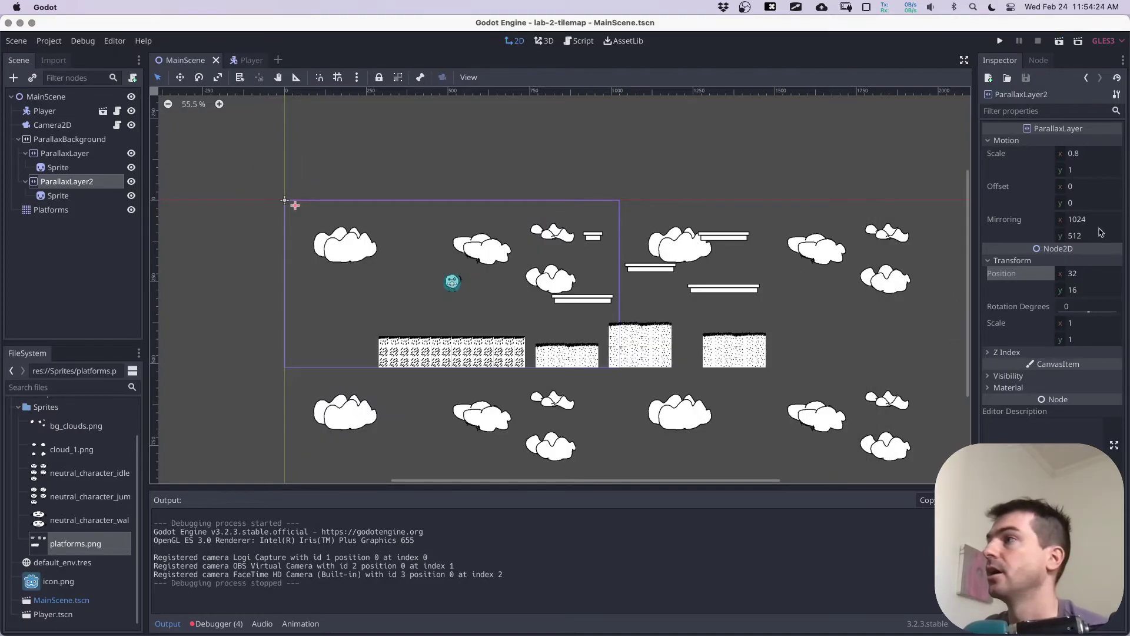
Step: Set ParallaxLayer2's horizontal motion scale to 0.85 and save the scene
click(1089, 152)
click(1092, 152)
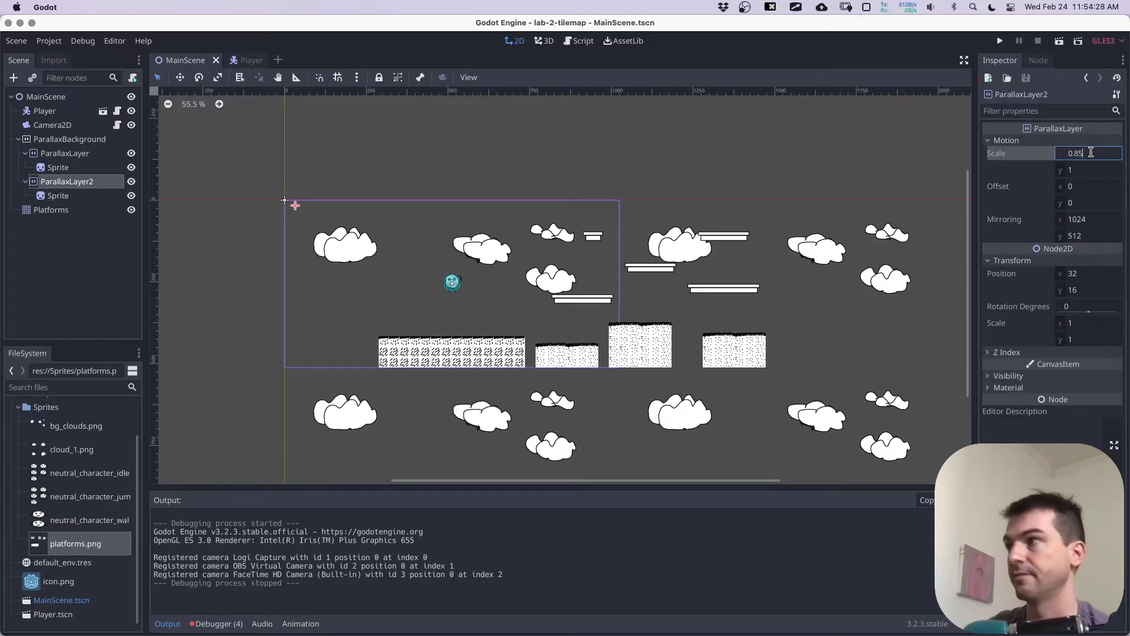
text(5)
key(Return)
key(super+s)
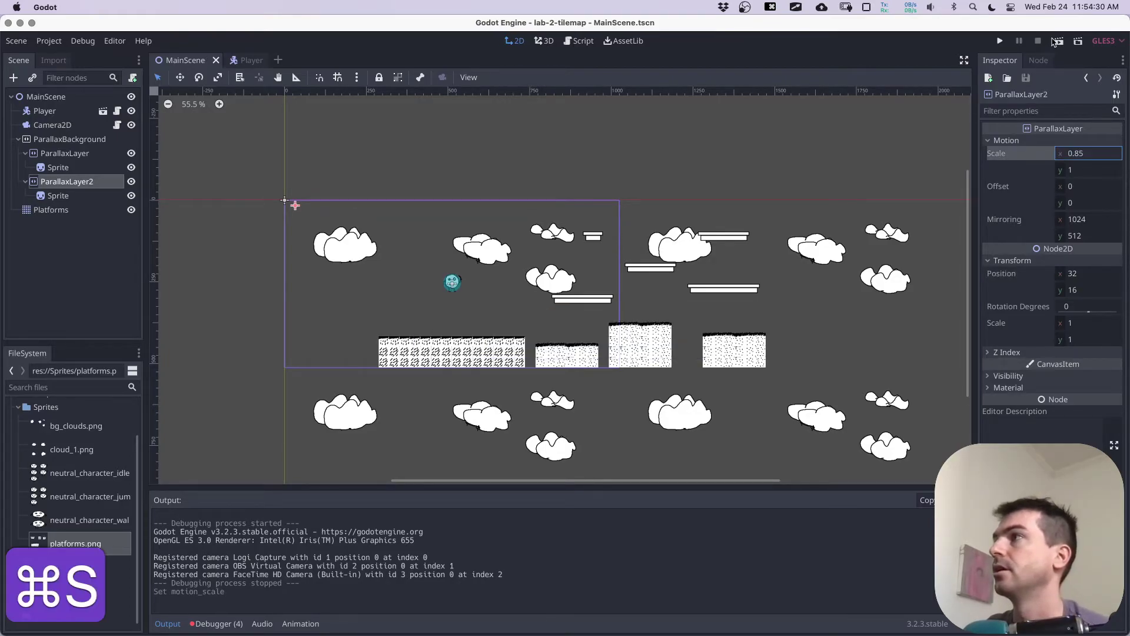
Step: Play the scene again, jump the character across the ledges to check the relative speed of both cloud layers, and close the game
key(super+s)
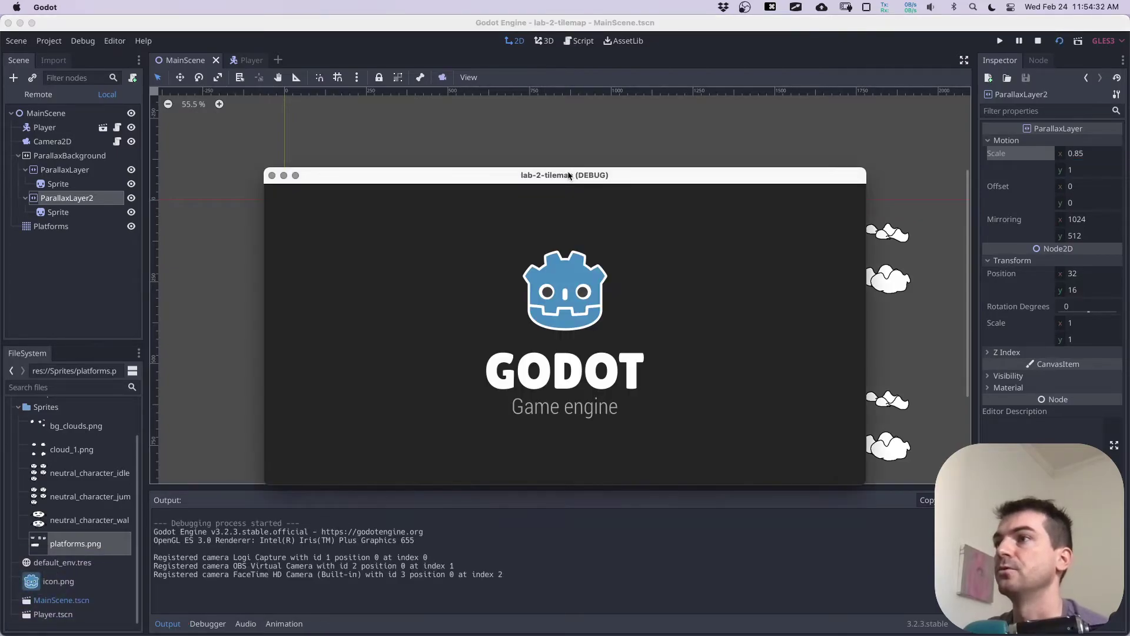
key(Right)
key(space)
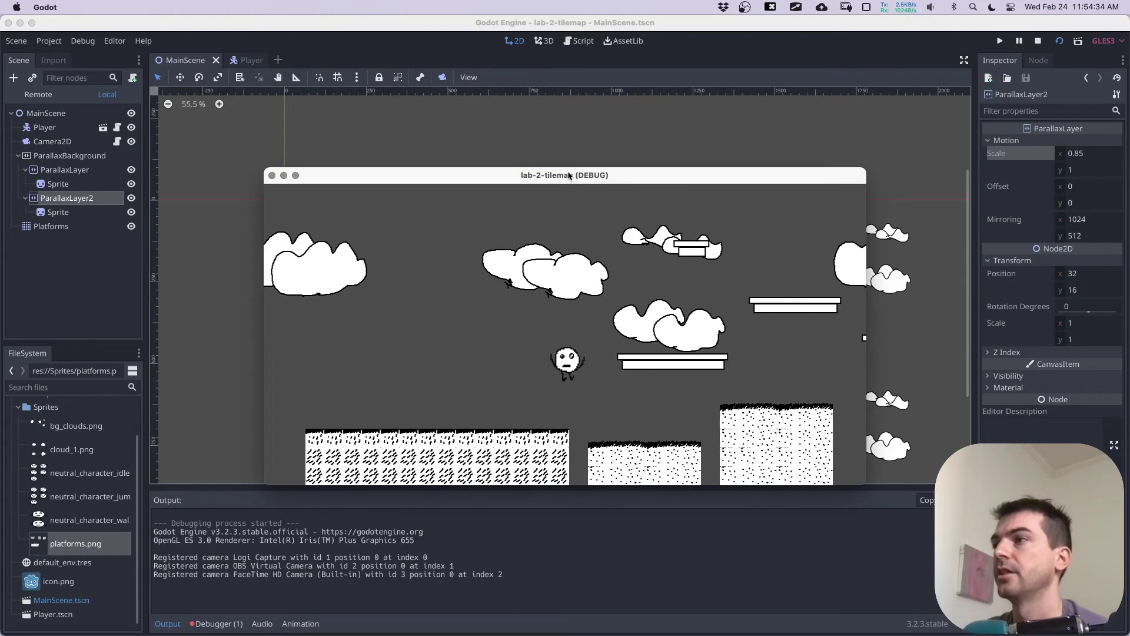
key(space)
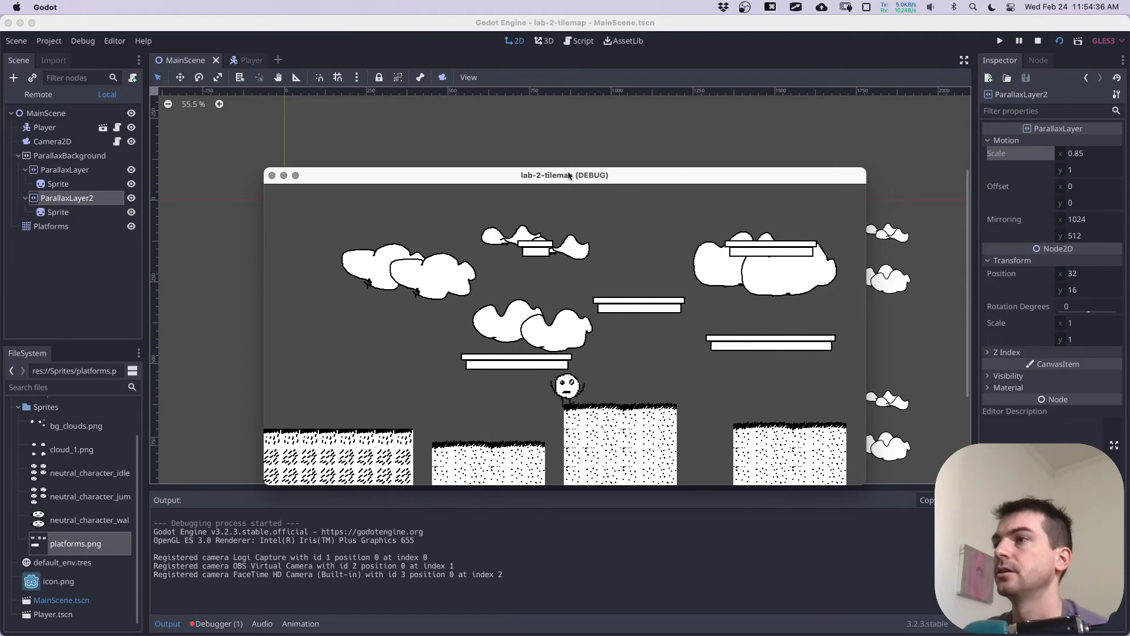
key(space)
key(Left)
key(Right)
key(space)
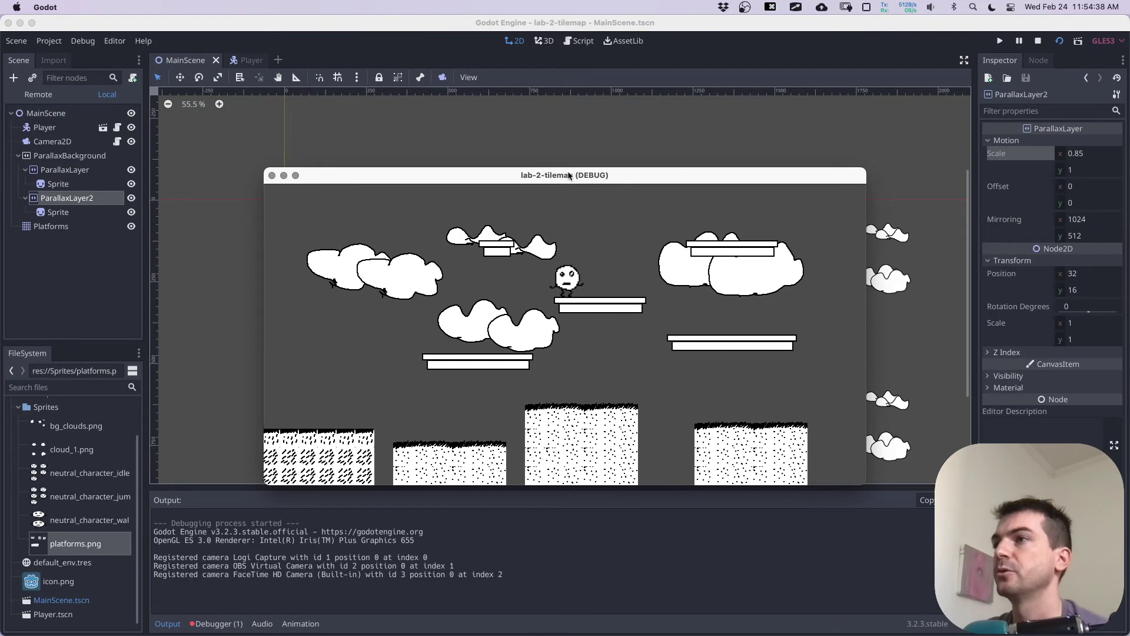
key(Right)
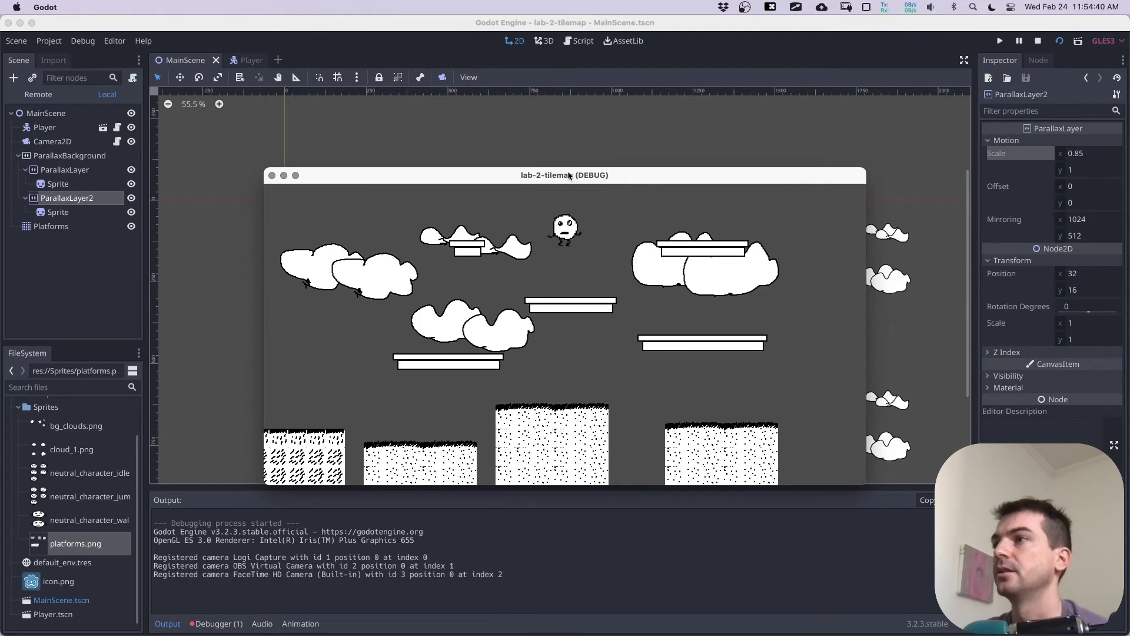
key(space)
key(Right)
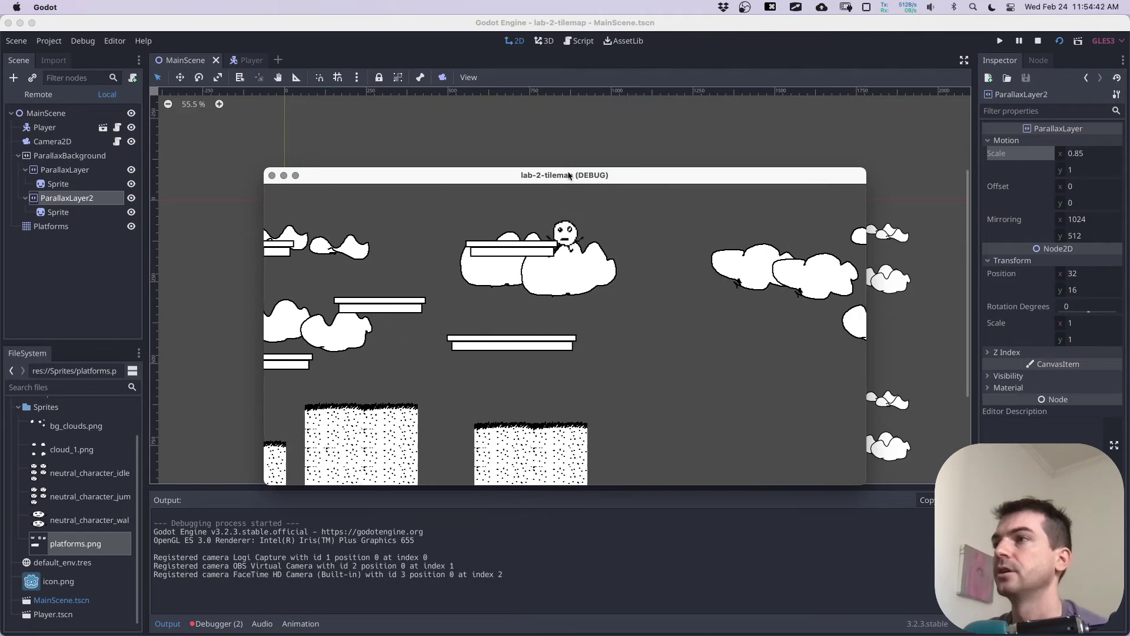
key(Right)
key(space)
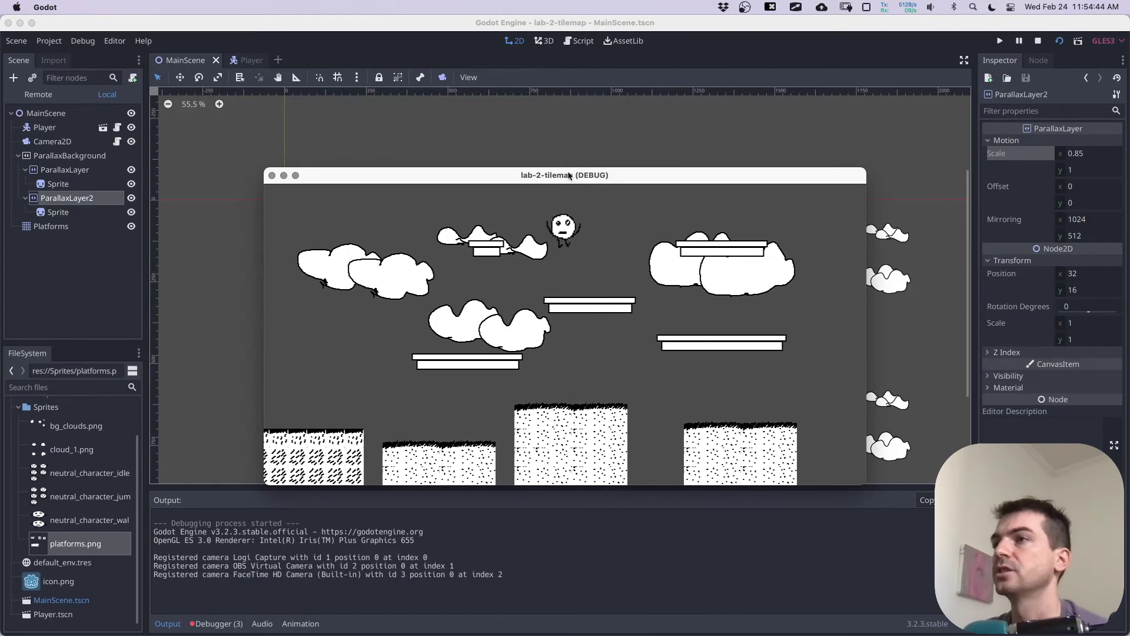
click(272, 176)
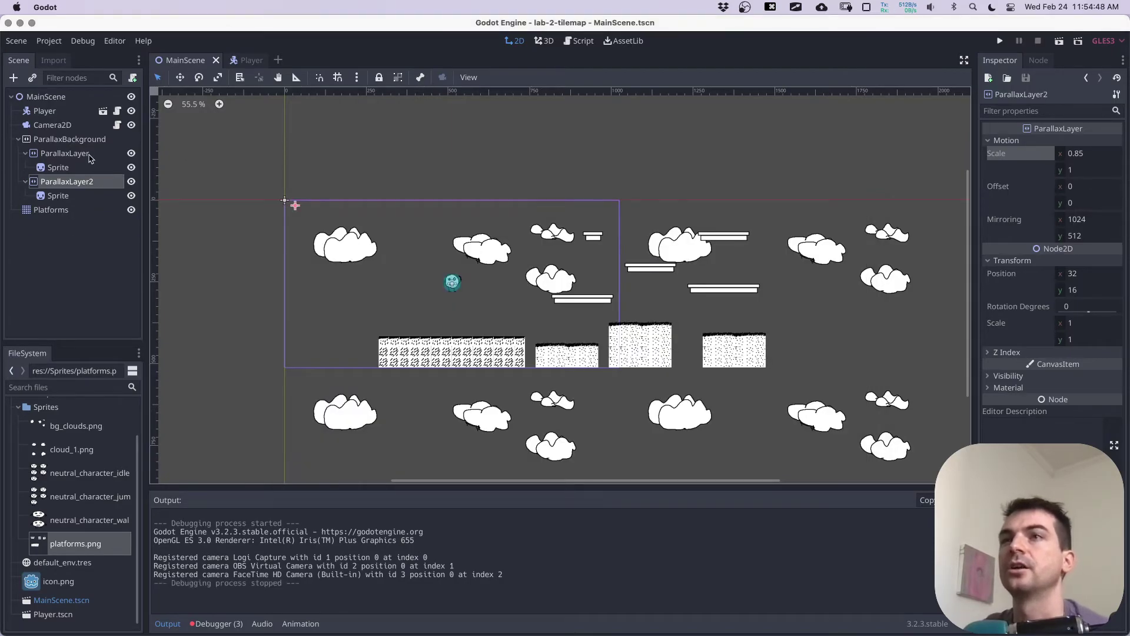
Step: Tint ParallaxLayer light blue by setting its Modulate colour to about RGB 178, 208, 237
click(89, 155)
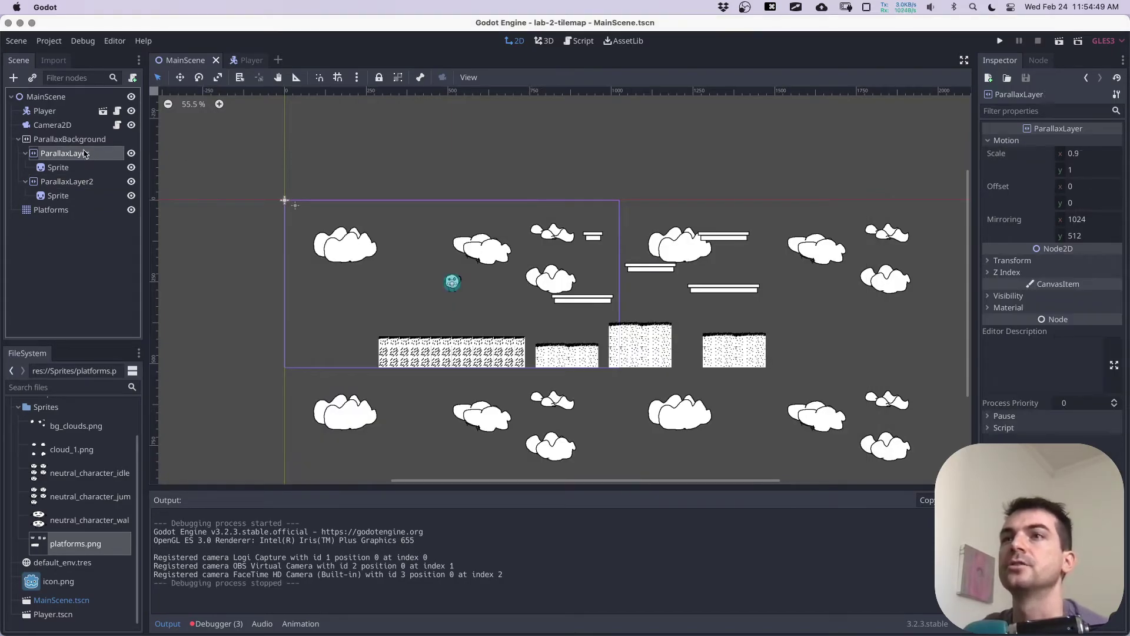
click(1028, 309)
click(1027, 308)
click(1031, 296)
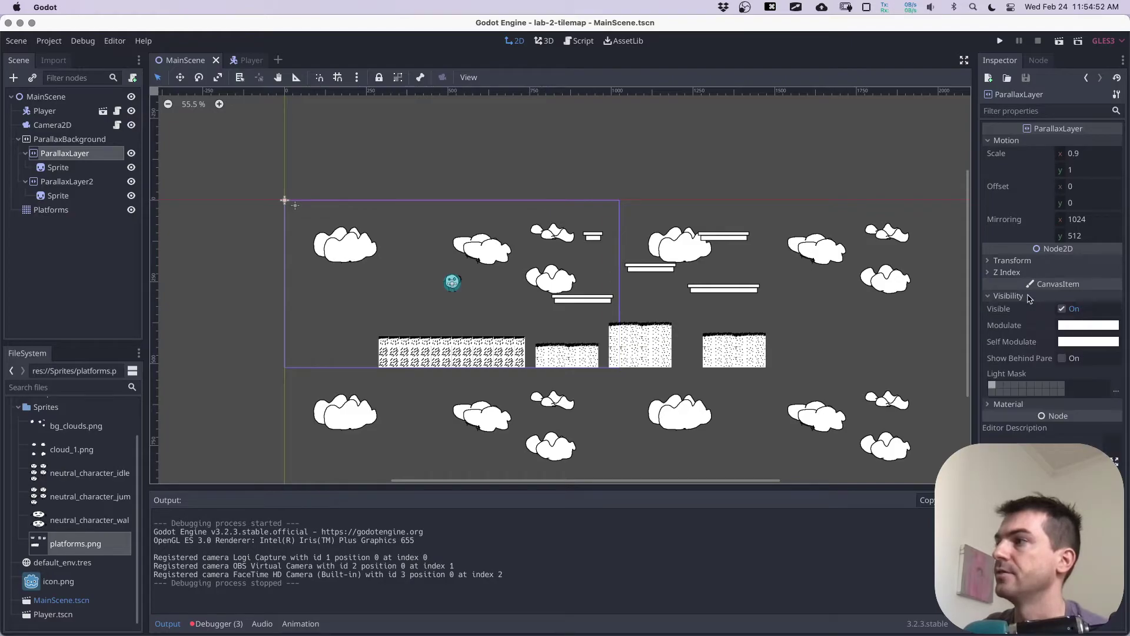
click(1063, 309)
click(1065, 309)
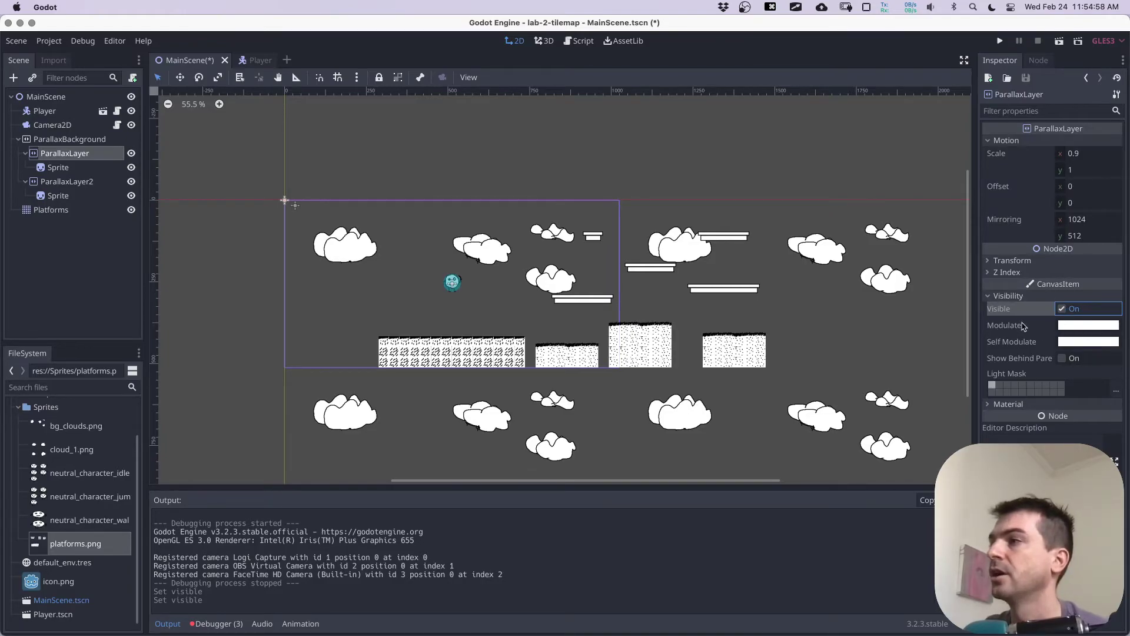
click(1067, 328)
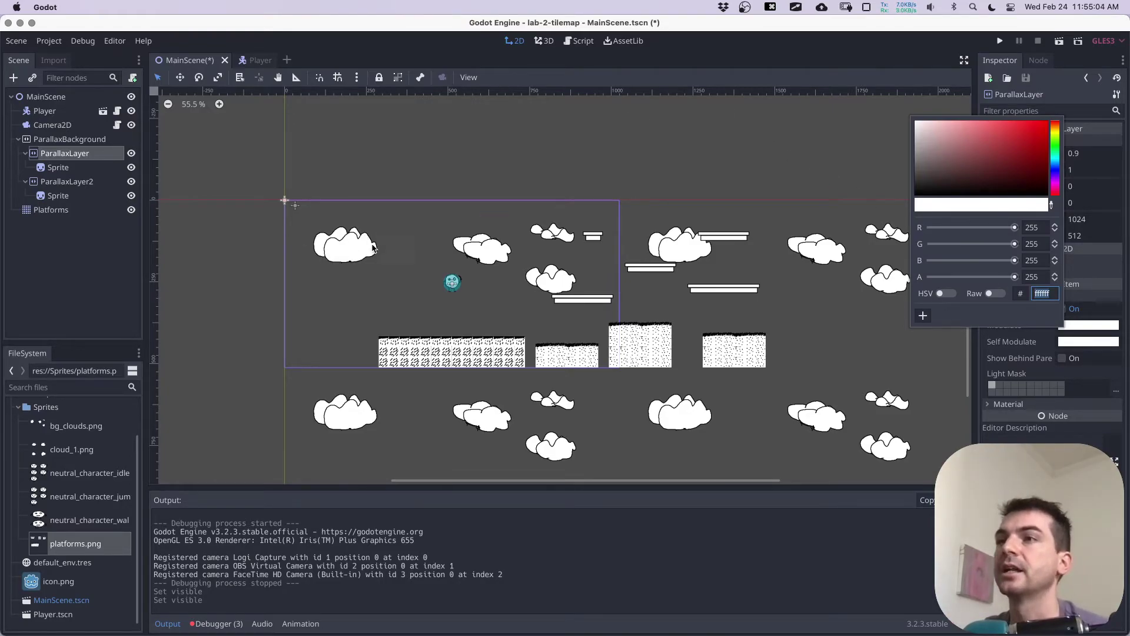
drag(1062, 161, 1061, 170)
drag(995, 144, 948, 125)
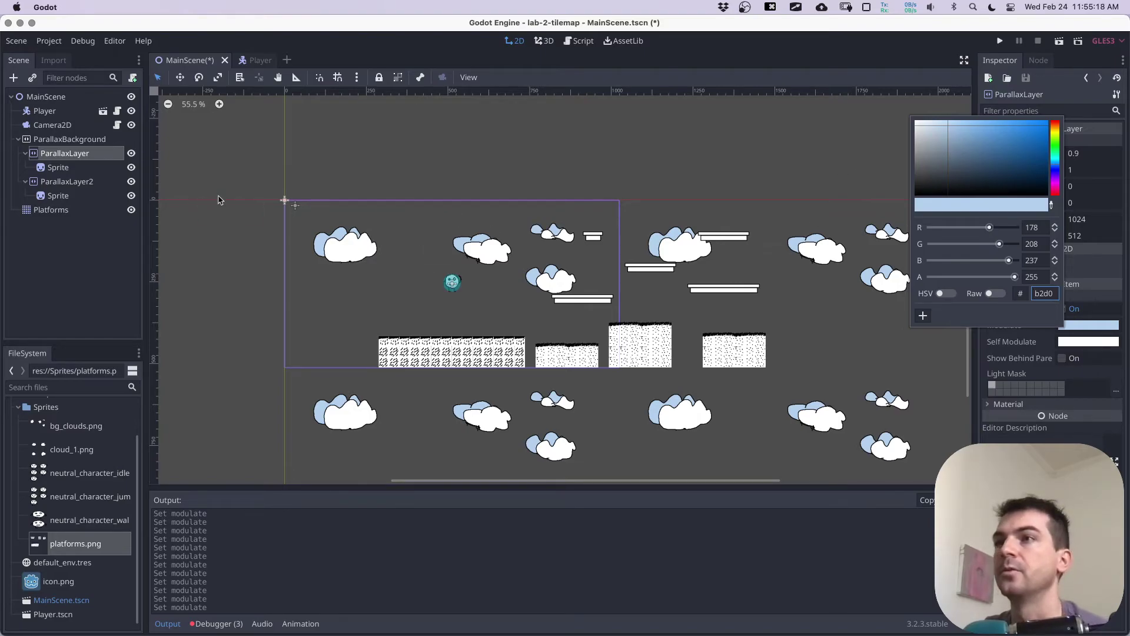
Step: Tint ParallaxLayer2 a very pale cyan with Modulate colour e1f3f3, and save the scene
click(63, 184)
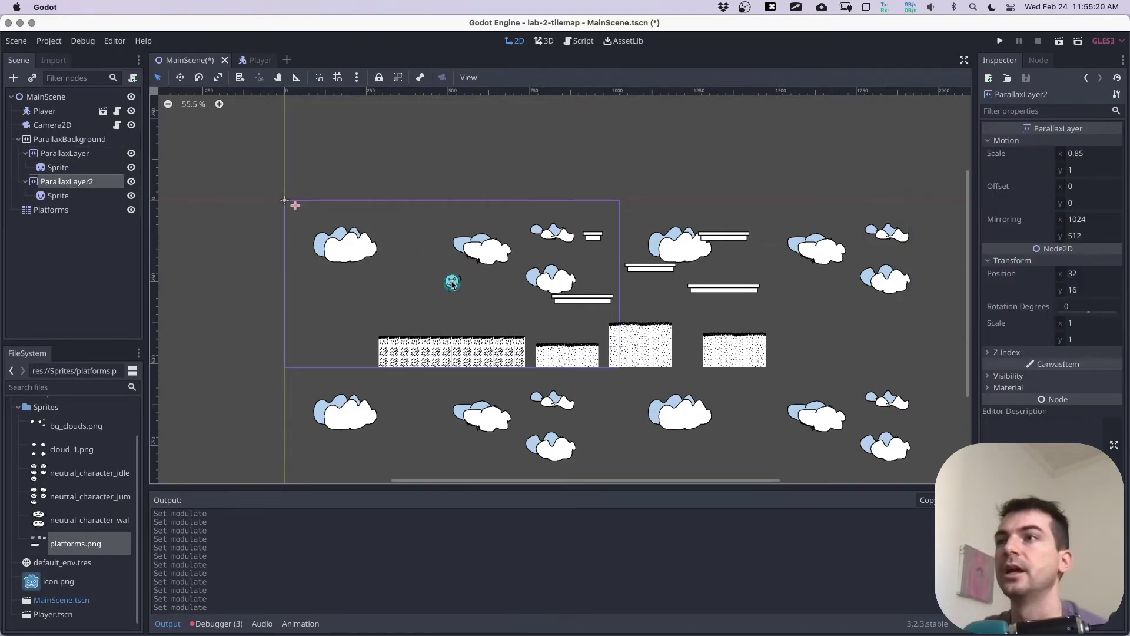
click(1046, 379)
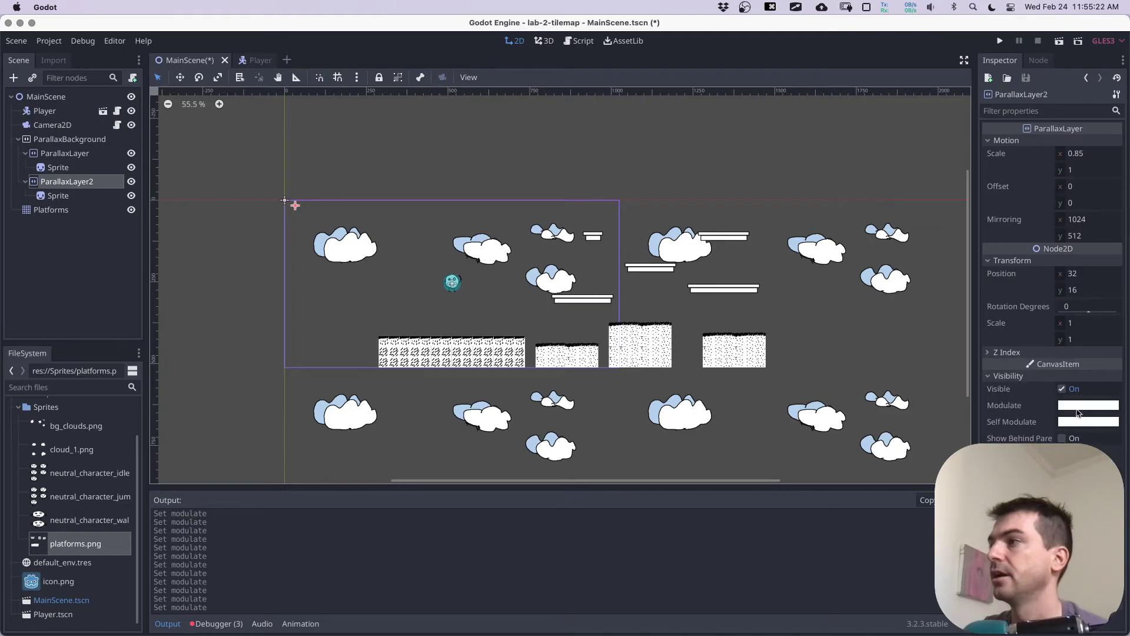
click(1070, 406)
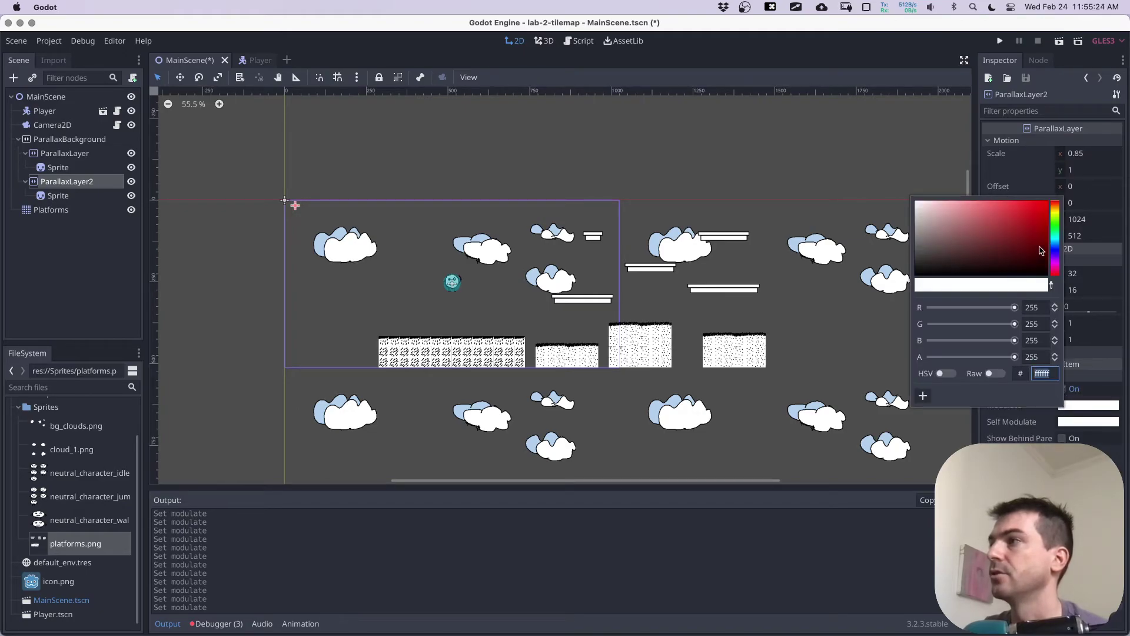
drag(1055, 233, 1055, 240)
drag(972, 225, 924, 211)
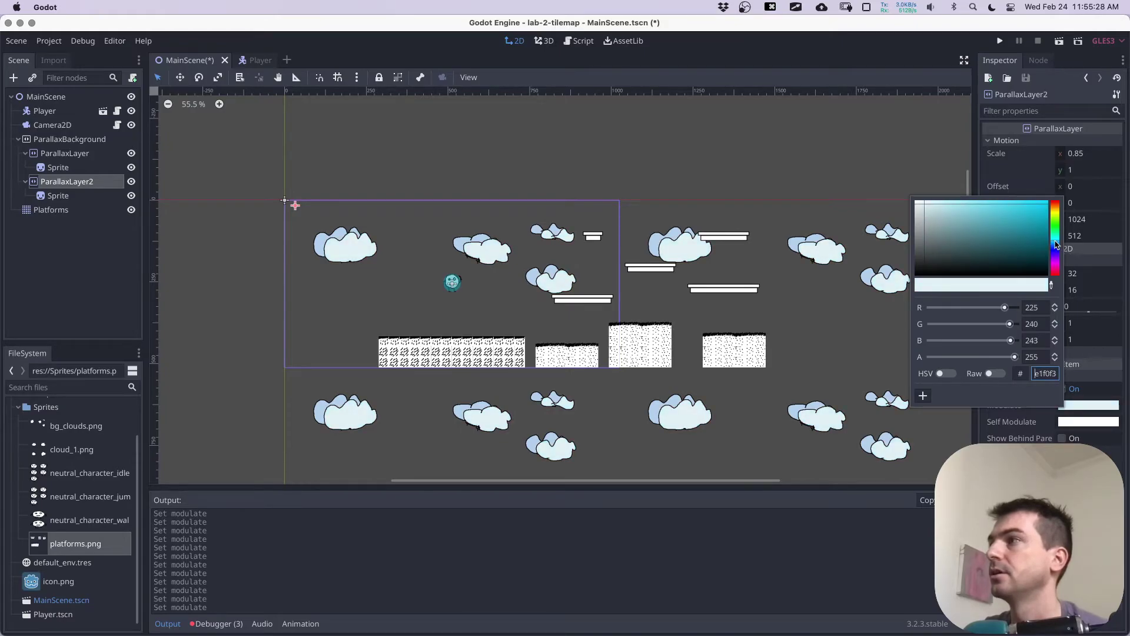
click(1056, 241)
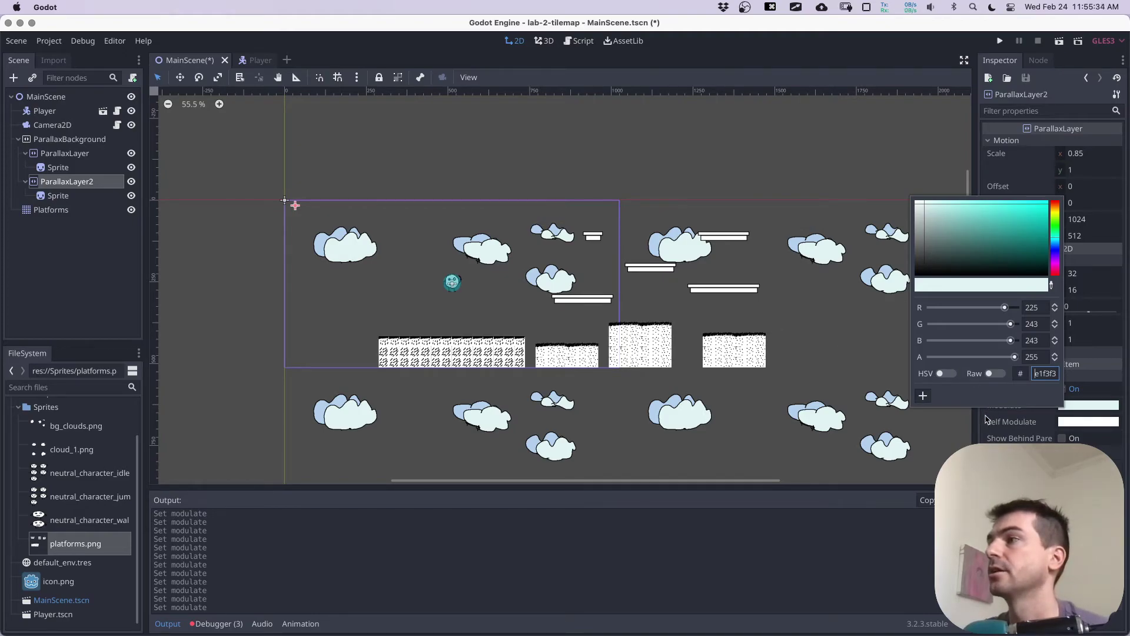
click(987, 417)
key(super+s)
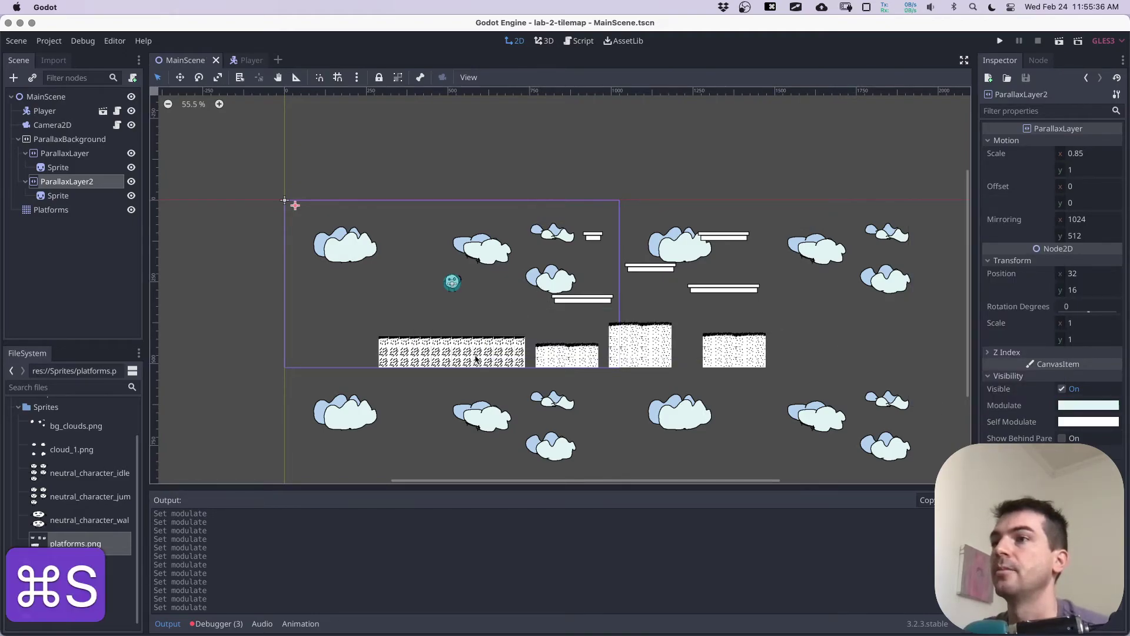
Step: Try sand and yellow Modulate tints on the Platforms TileMap, settle on a pale green, and save the scene
click(56, 211)
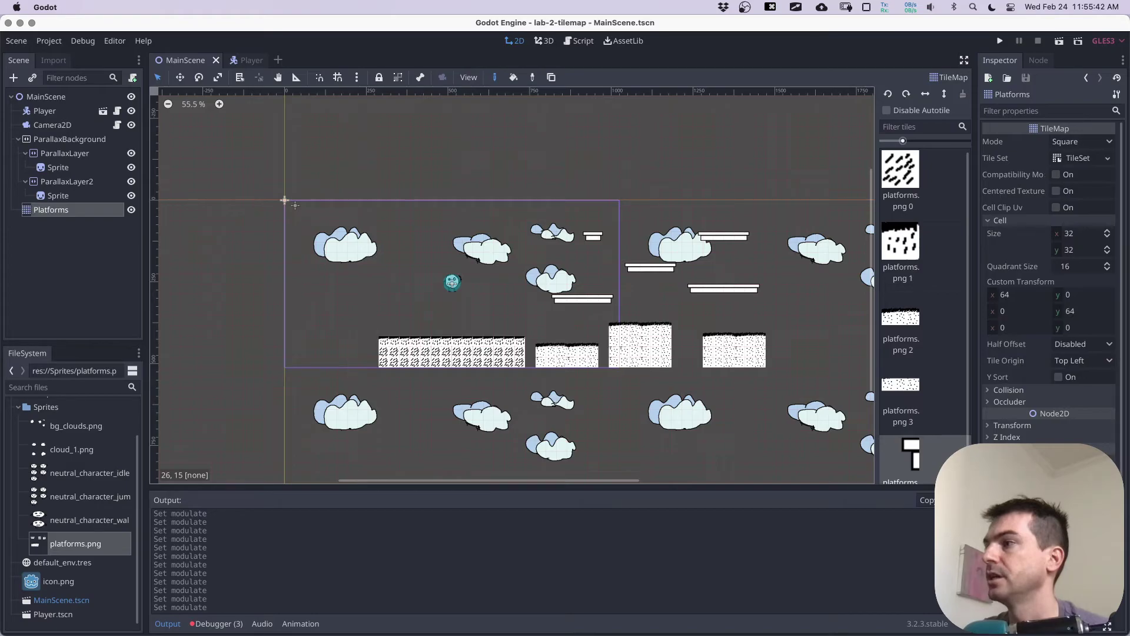
click(1084, 503)
drag(966, 324, 938, 287)
drag(1052, 310, 1054, 298)
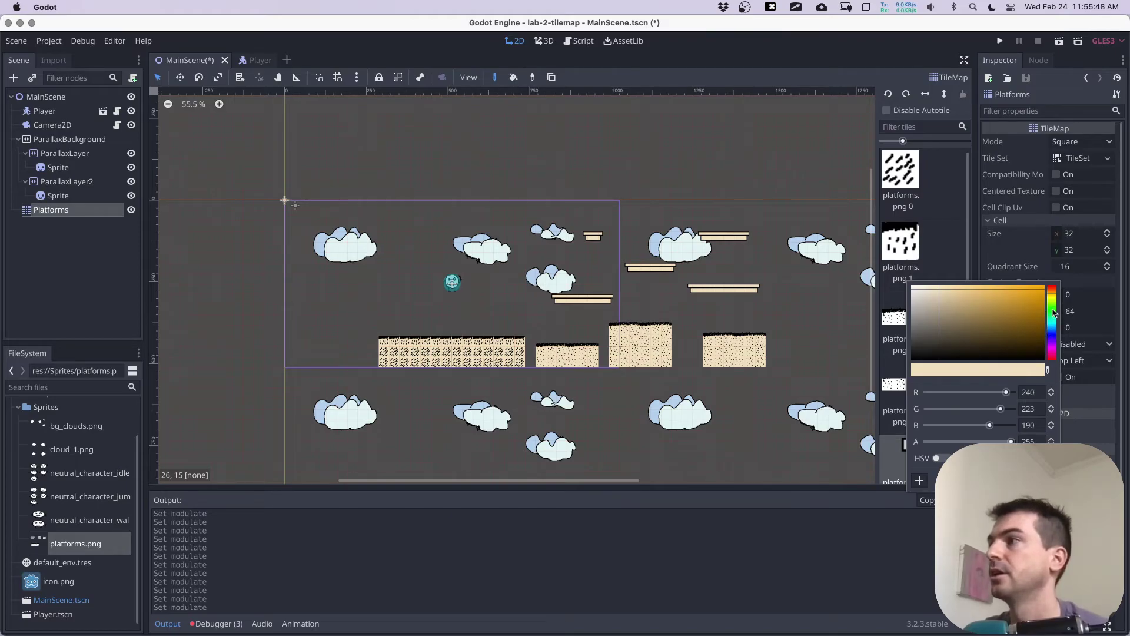
click(1053, 309)
click(1052, 310)
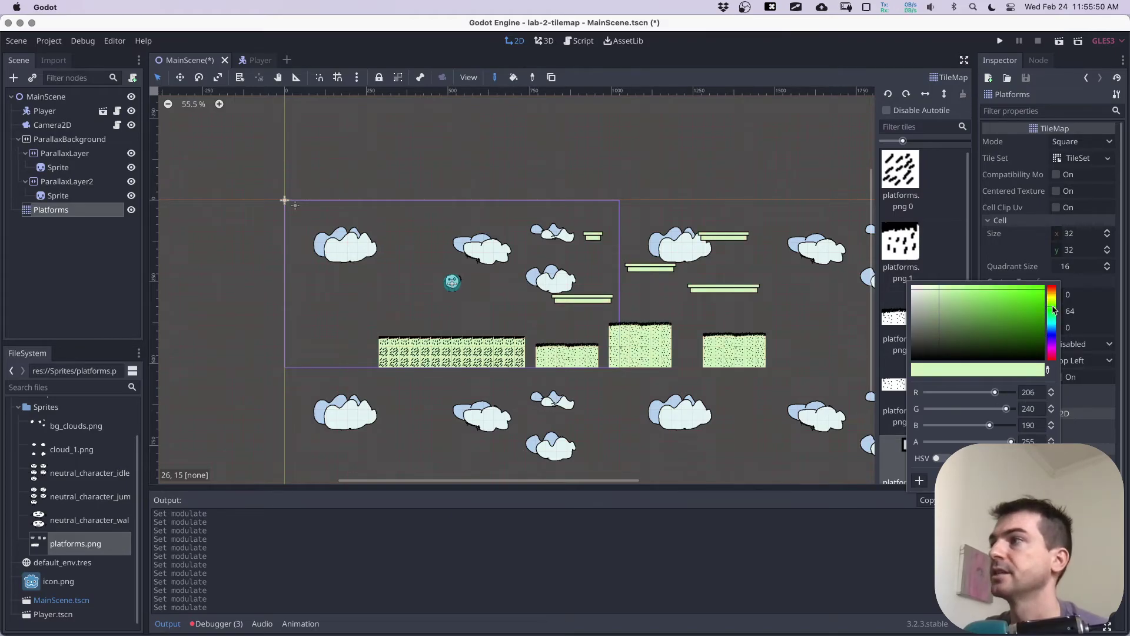
click(1053, 298)
drag(935, 294, 942, 291)
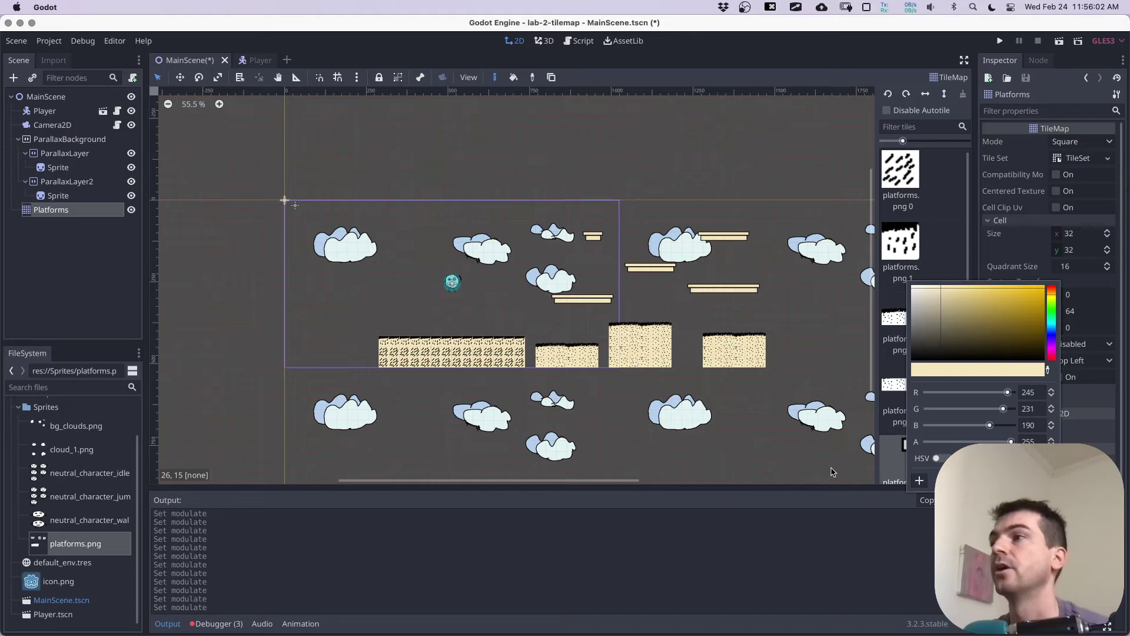
drag(1052, 301, 1054, 313)
drag(954, 299, 932, 286)
click(219, 314)
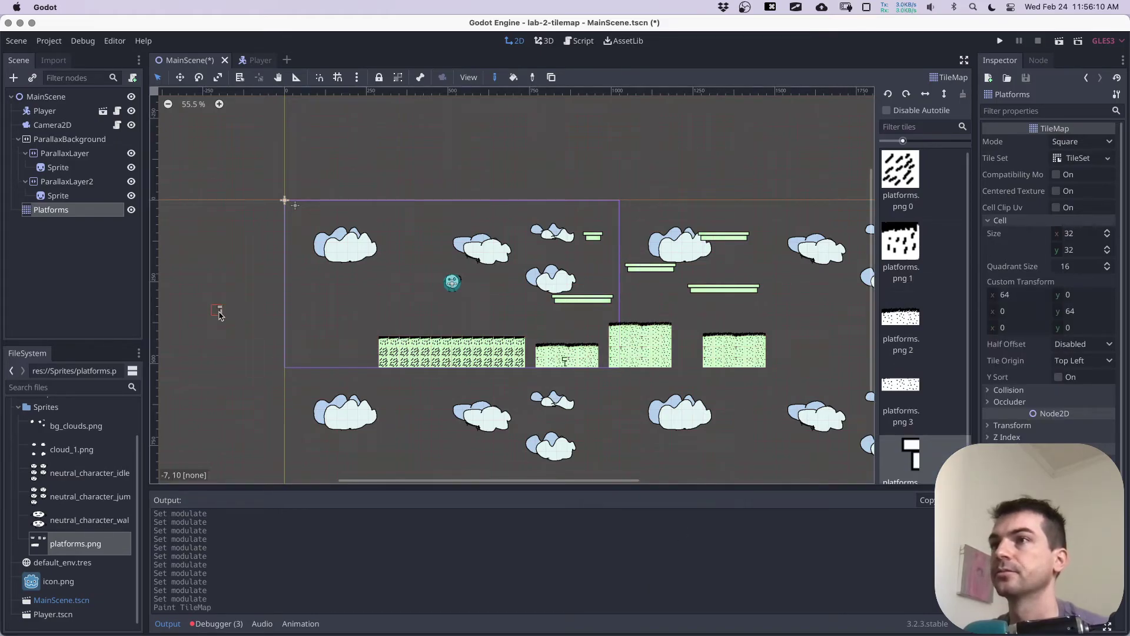
key(super+s)
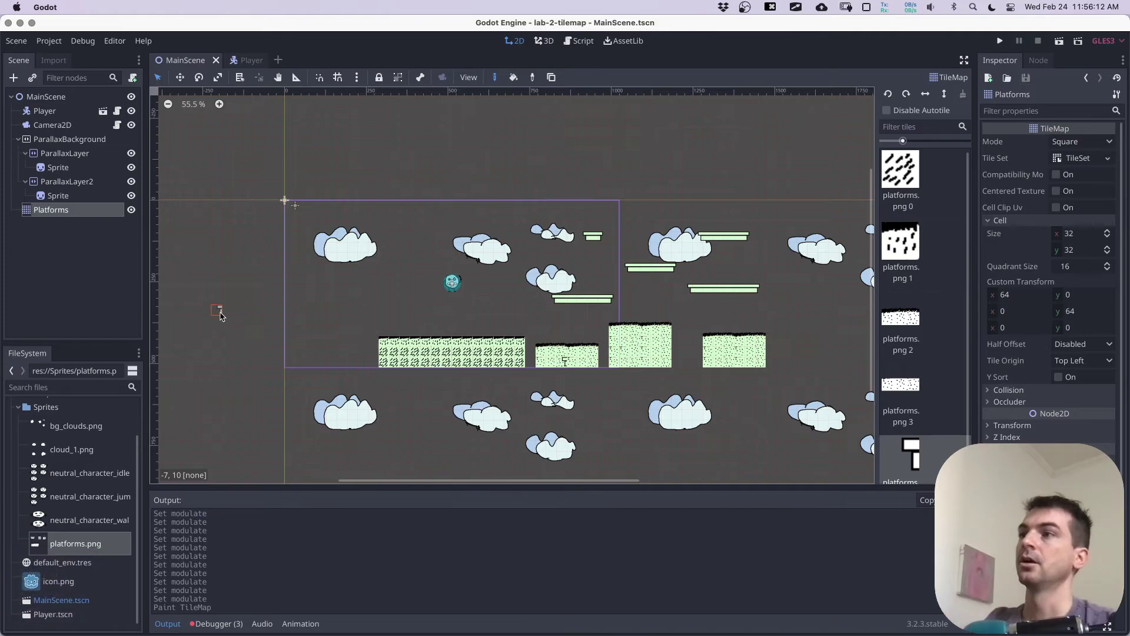
Step: Collapse both parallax layers in the scene tree and duplicate ParallaxLayer2
scroll(395, 259, up, 1)
scroll(395, 259, up, 3)
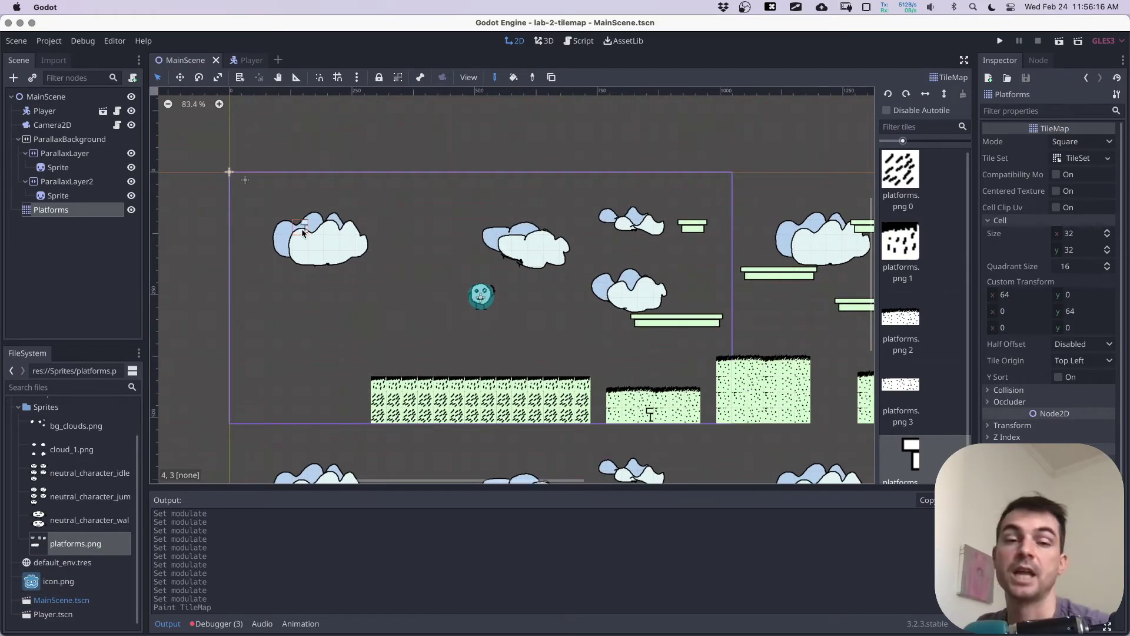
click(27, 182)
click(25, 154)
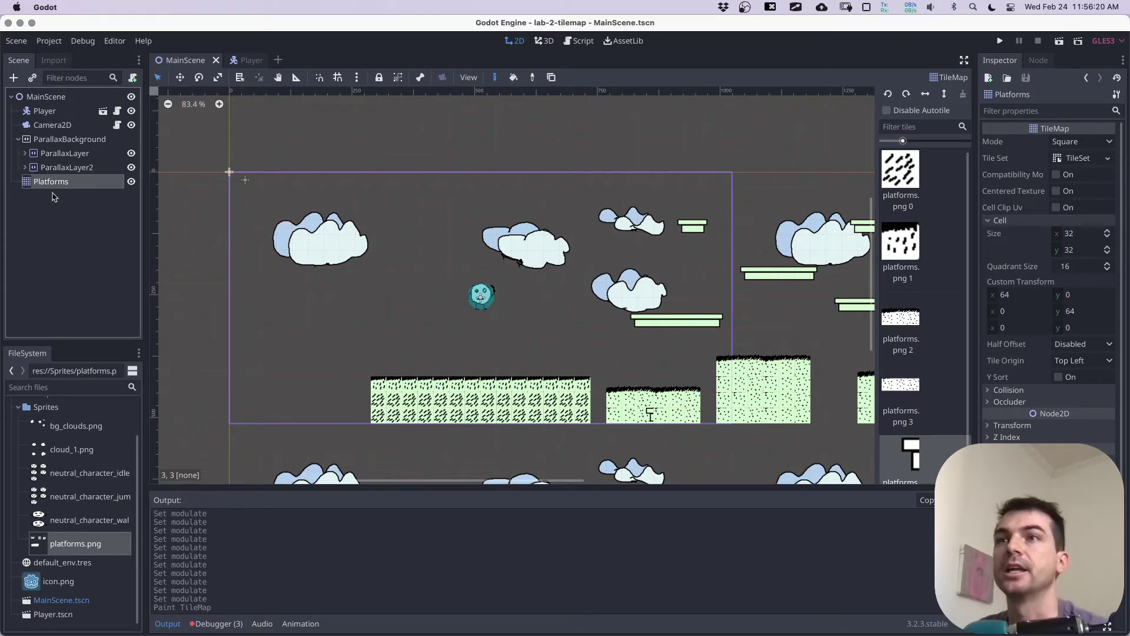
click(51, 171)
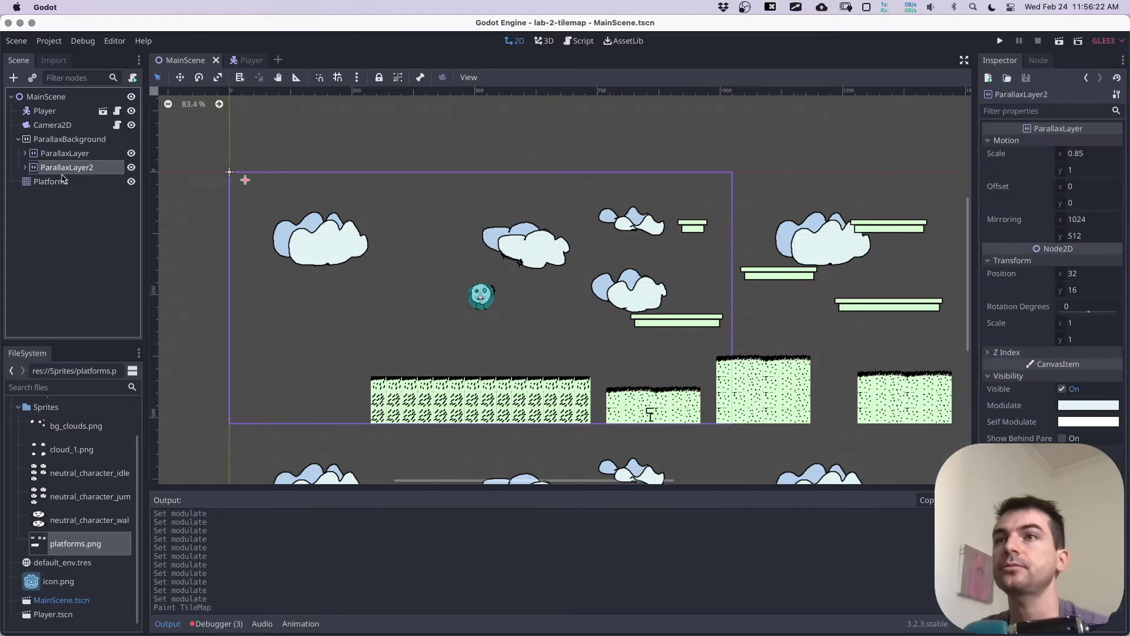
key(super+d)
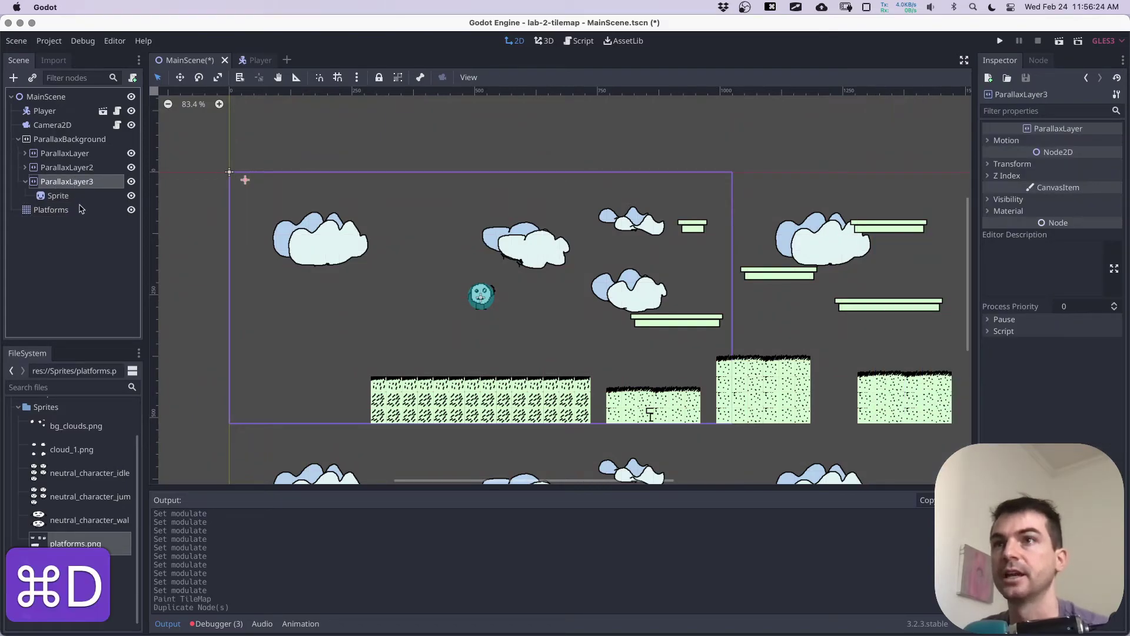
Step: Replace the texture of the duplicated layer's Sprite with cloud_1.png from the Sprites folder
click(62, 197)
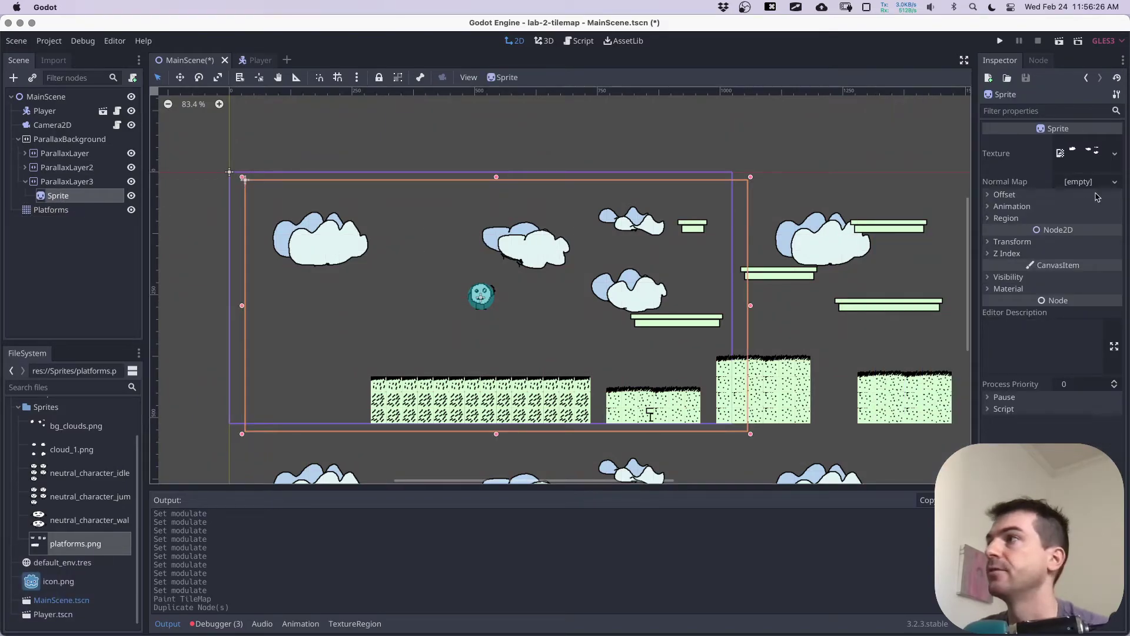
click(1118, 154)
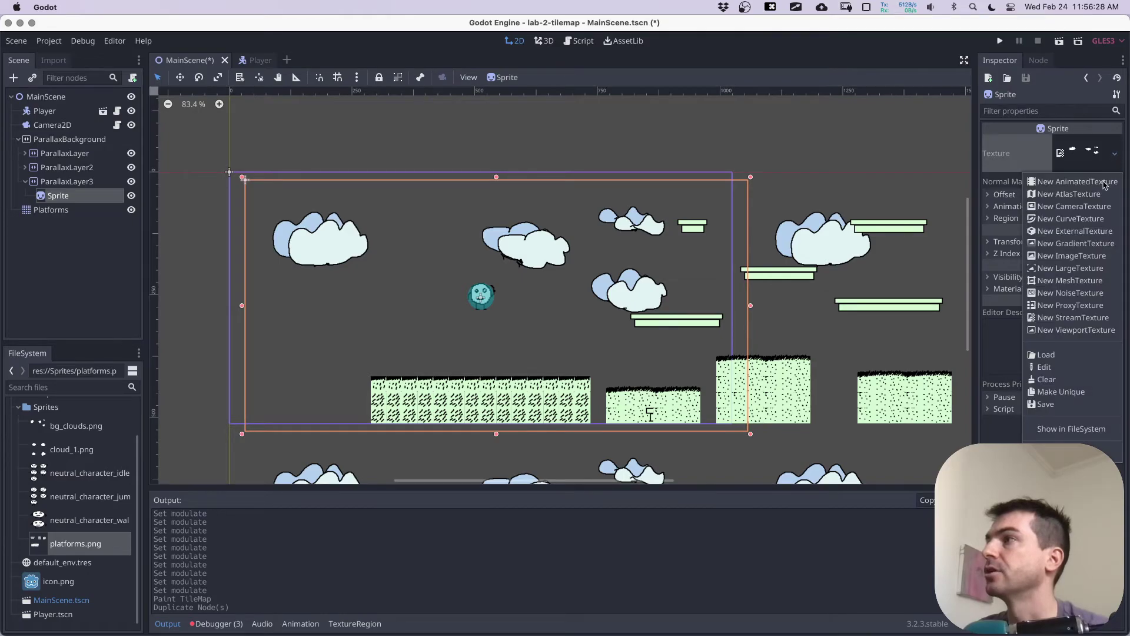
click(1053, 379)
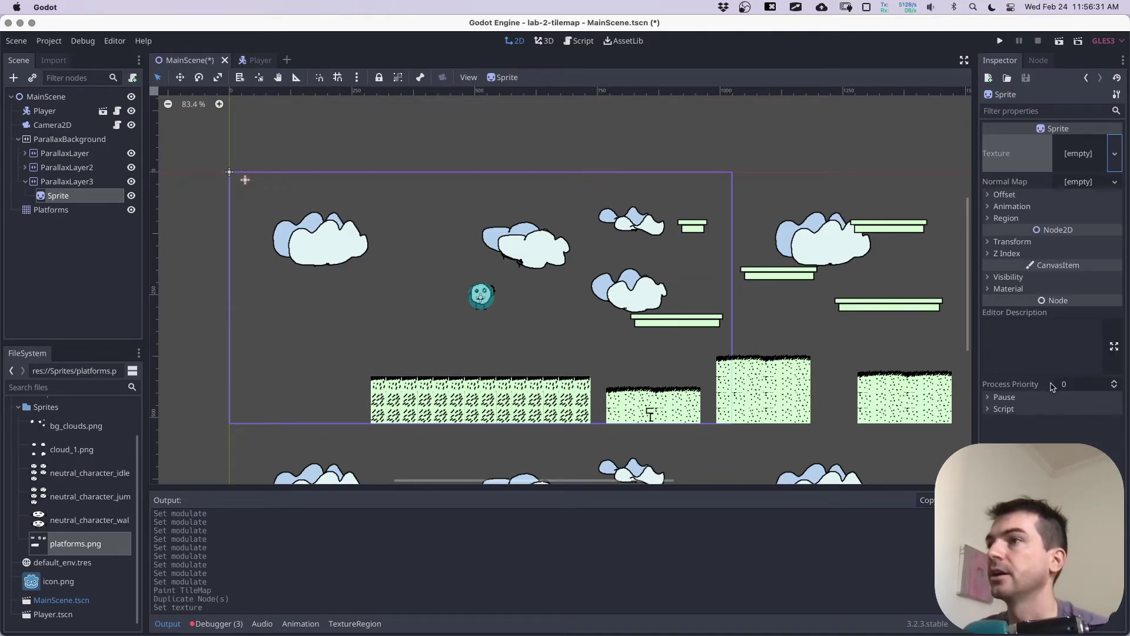
click(1109, 157)
click(1046, 359)
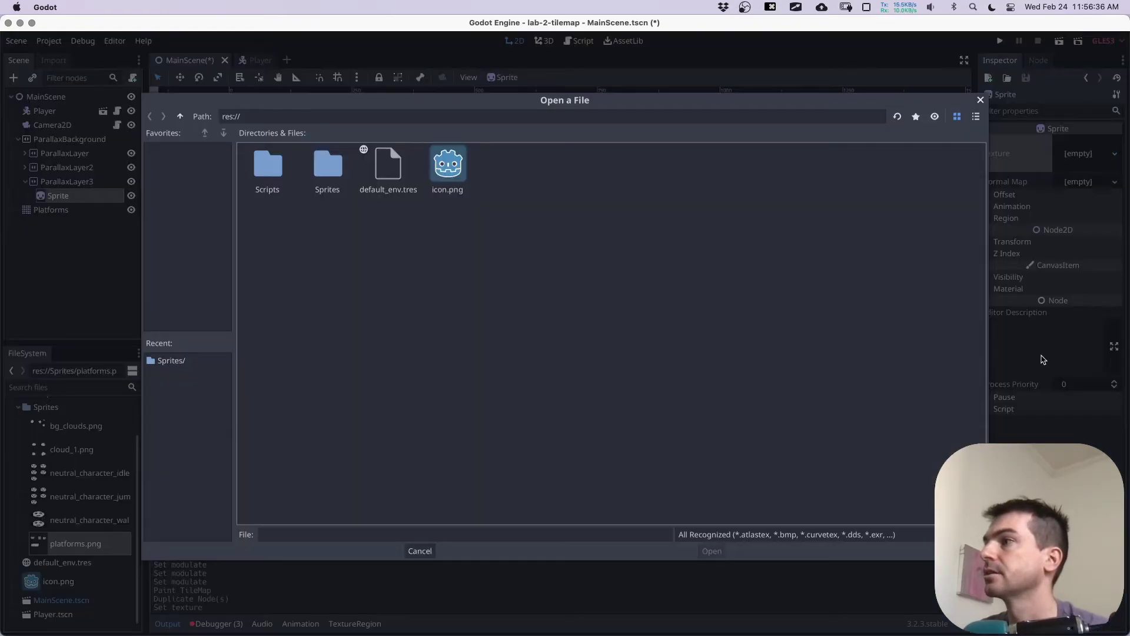
double_click(310, 165)
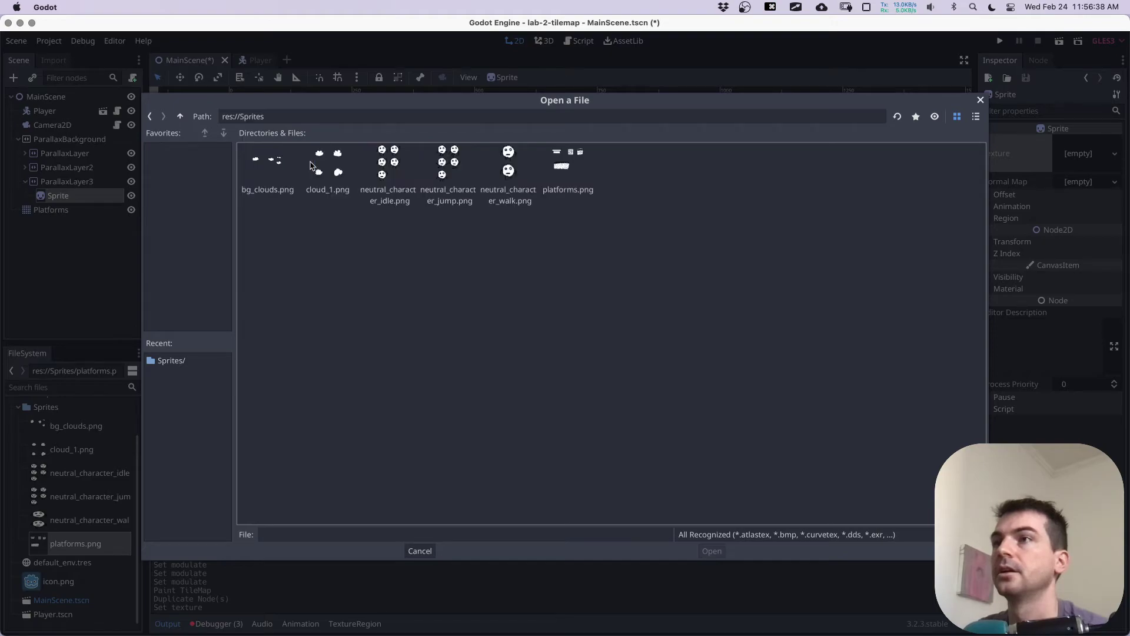
click(352, 169)
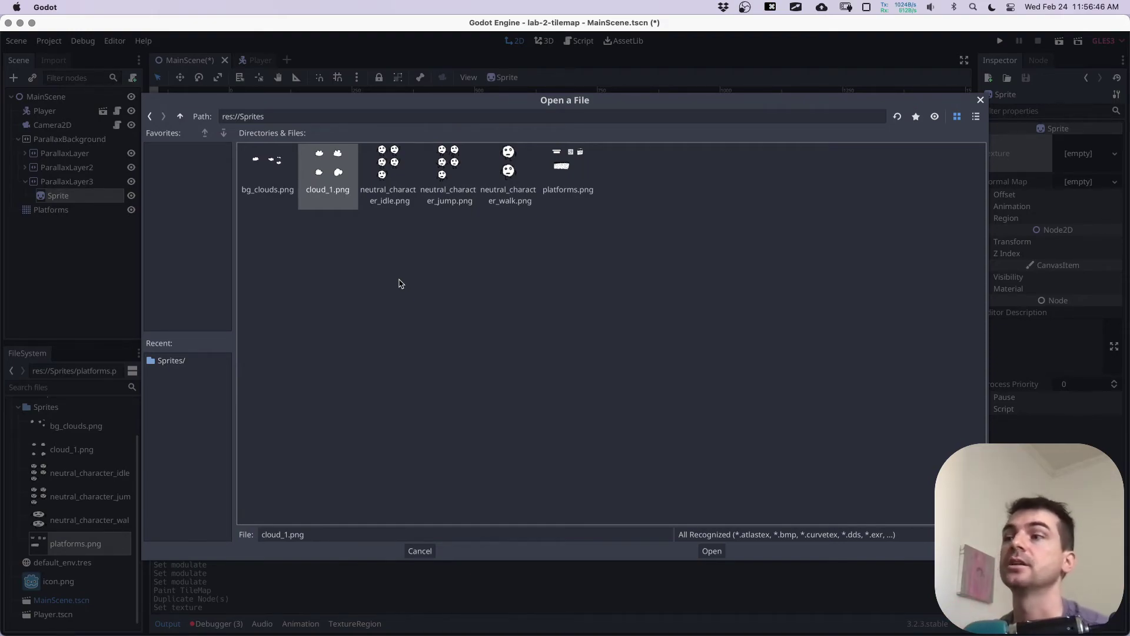
click(712, 550)
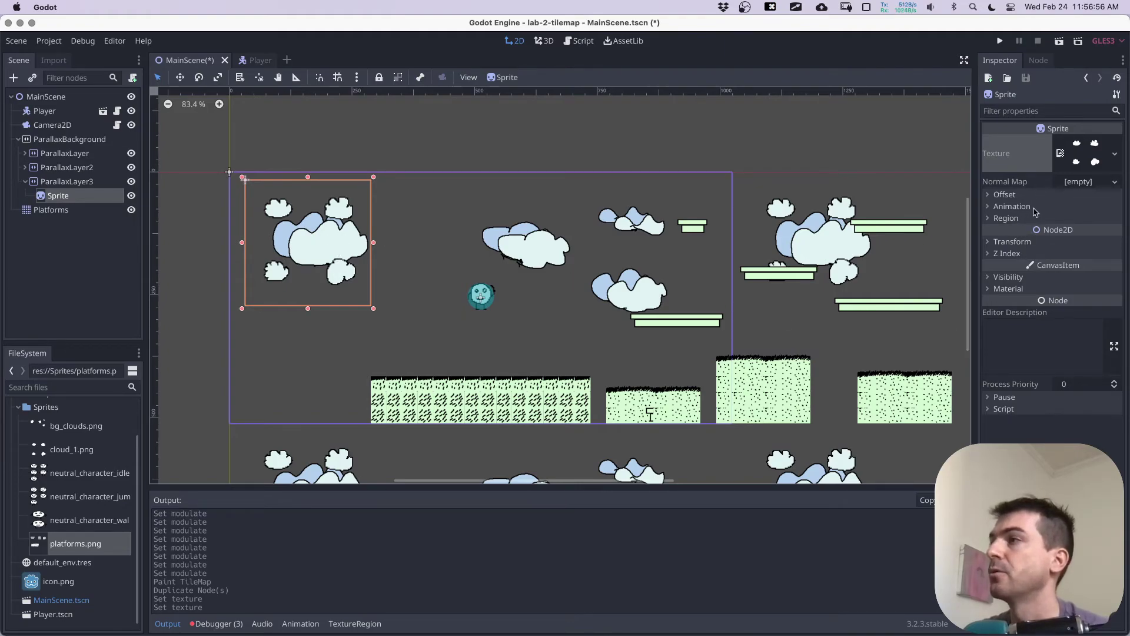
Step: Set the Sprite's Vframes and Hframes to 2 and move the small cloud to the lower-left edge of the first large cloud
click(1012, 207)
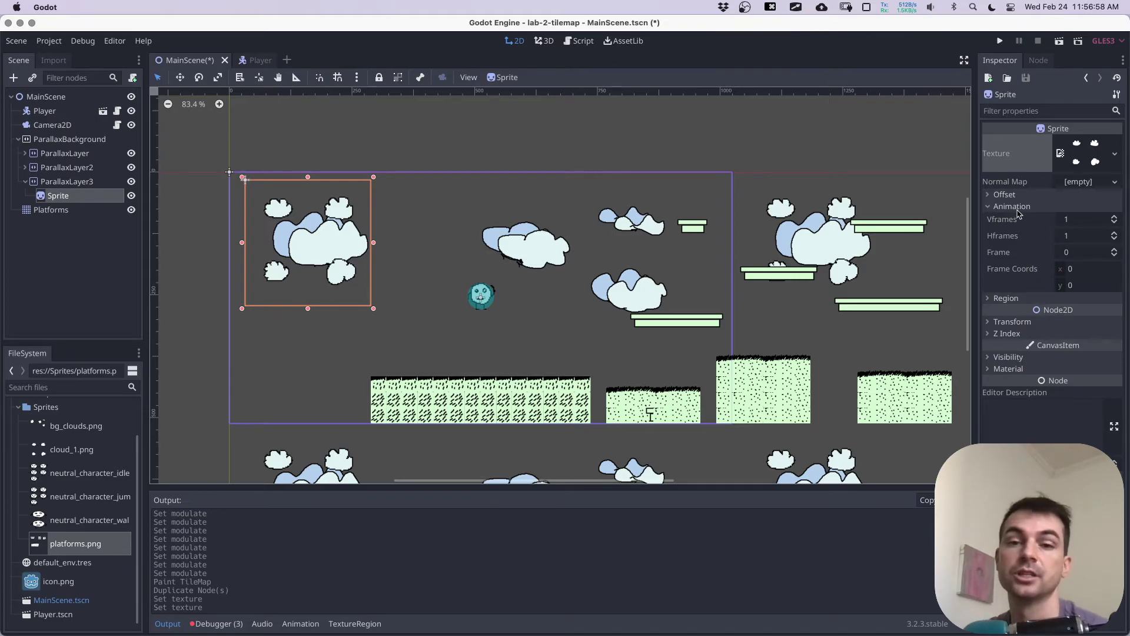
click(1115, 217)
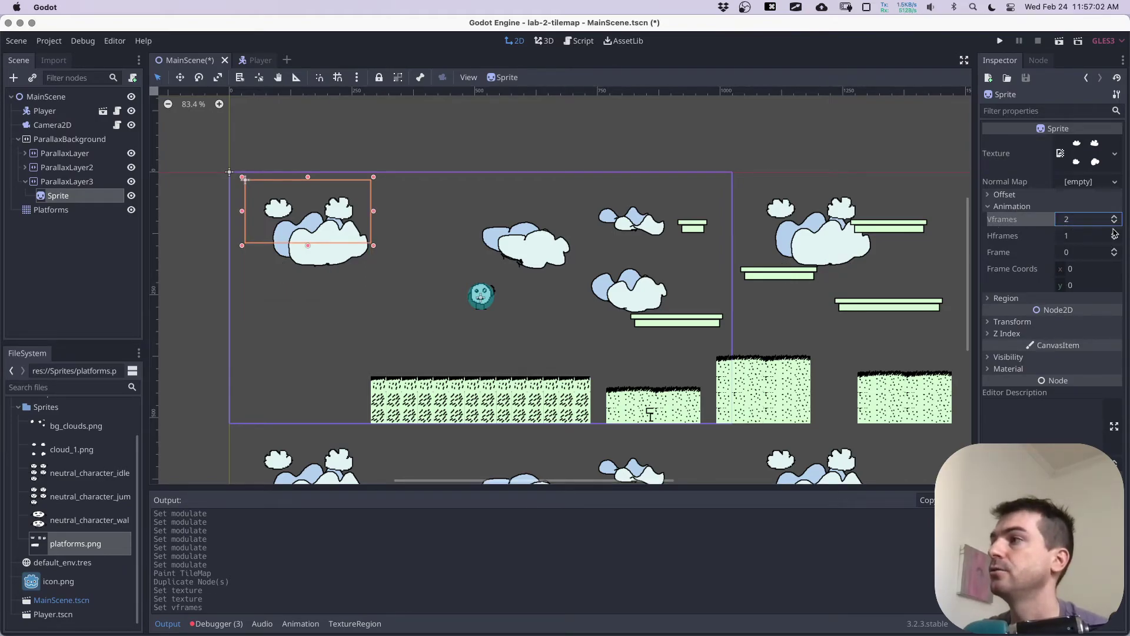
click(1115, 234)
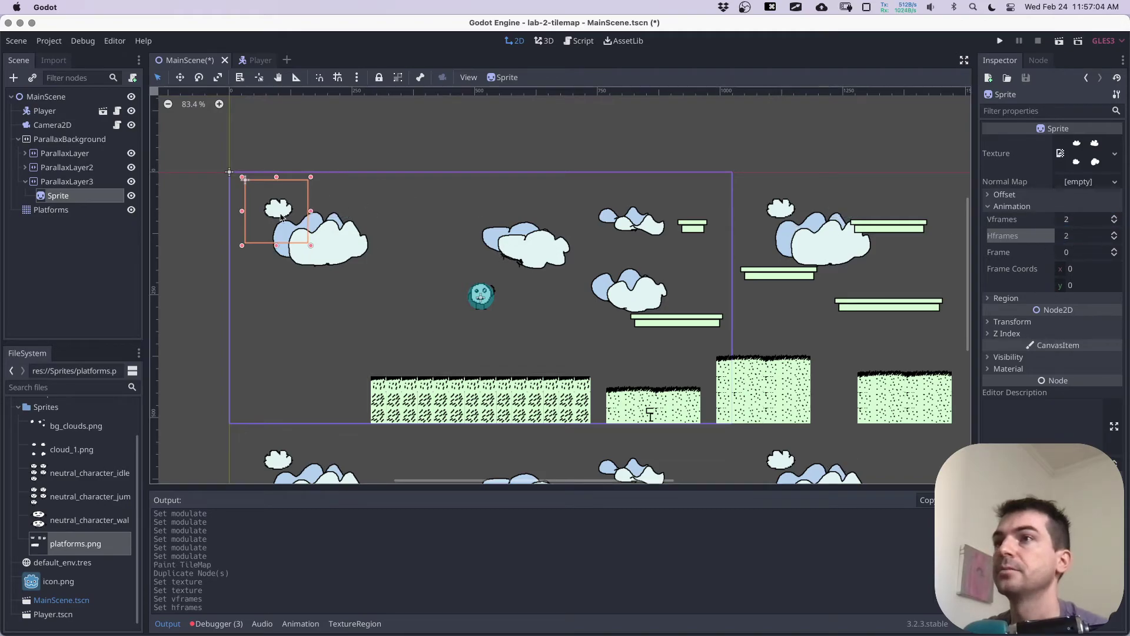
drag(280, 218, 289, 261)
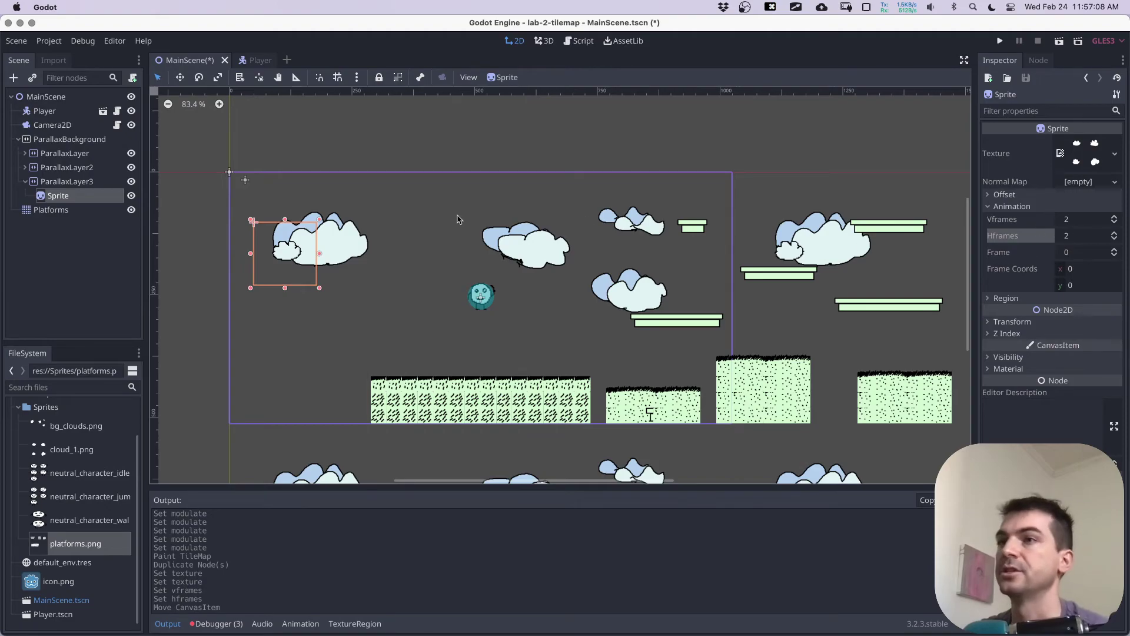
Step: Duplicate the small cloud Sprite, place the copy at the first large cloud's upper-right edge, and set its Frame to 1
click(81, 201)
key(super+d)
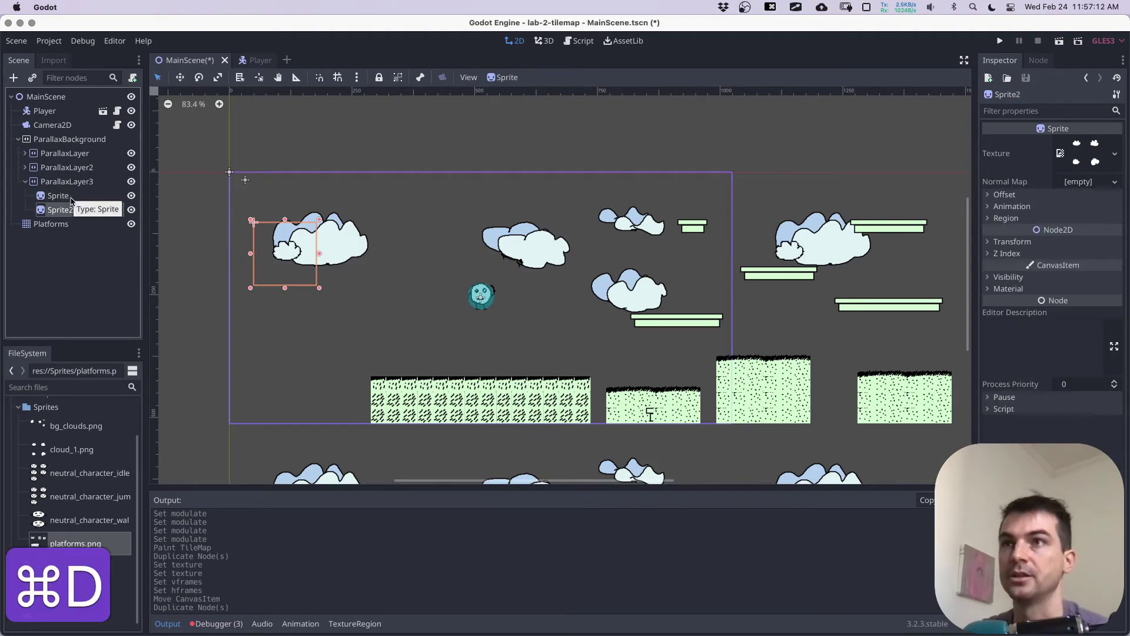
drag(359, 226, 378, 214)
click(1012, 206)
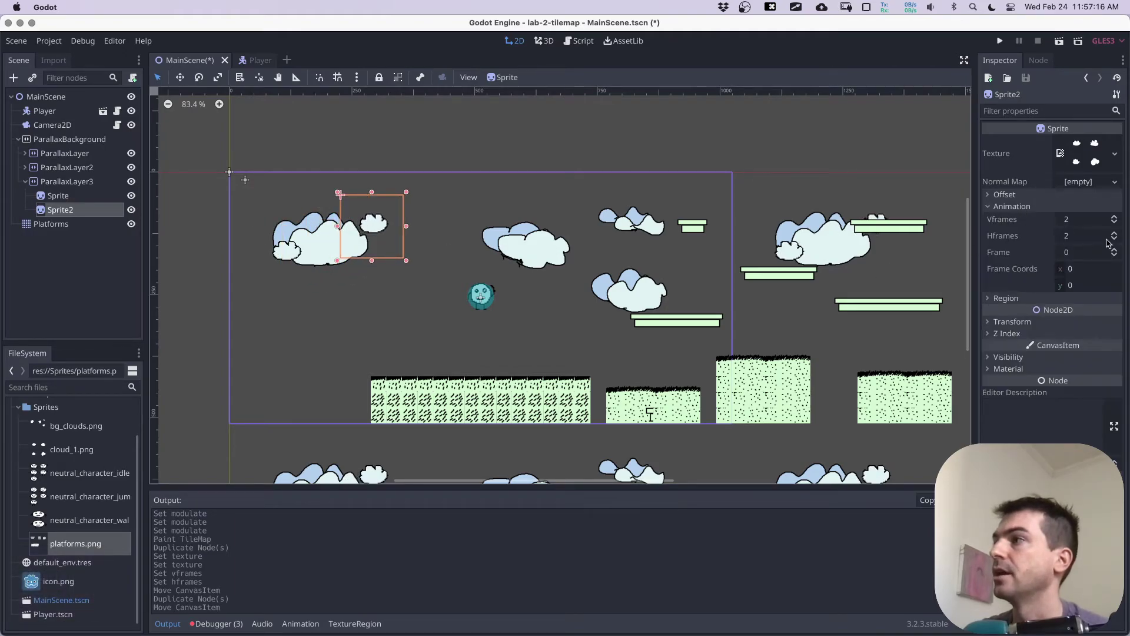
click(1113, 249)
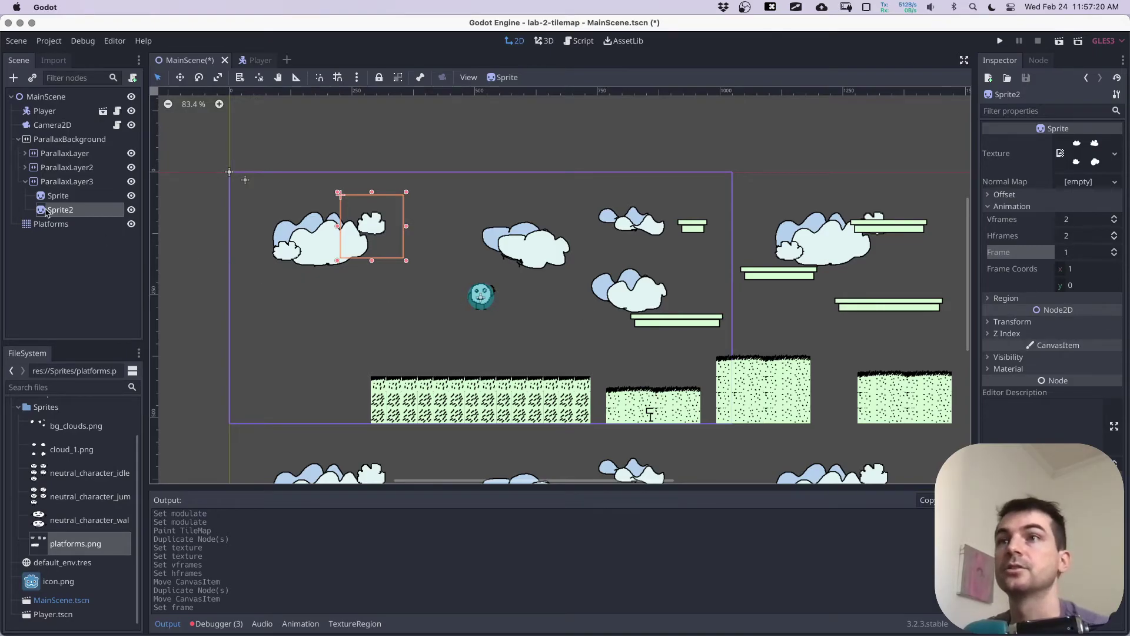
Step: Duplicate the small cloud Sprite, place the copy at the second large cloud's lower-left edge, and set its Frame to 2
key(super+d)
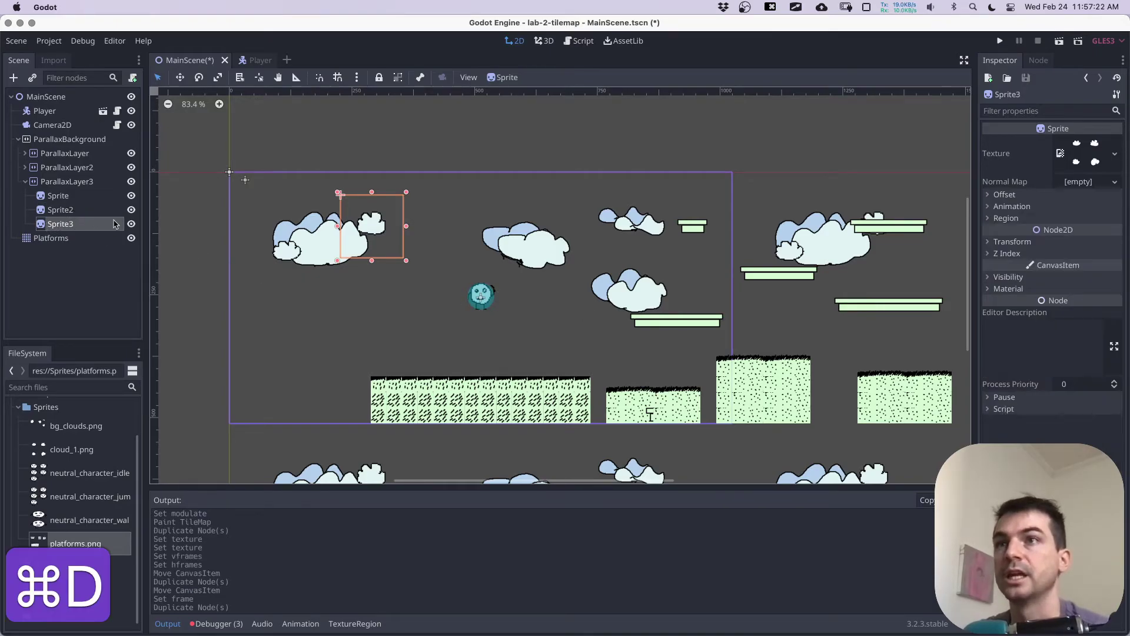
drag(383, 231, 497, 260)
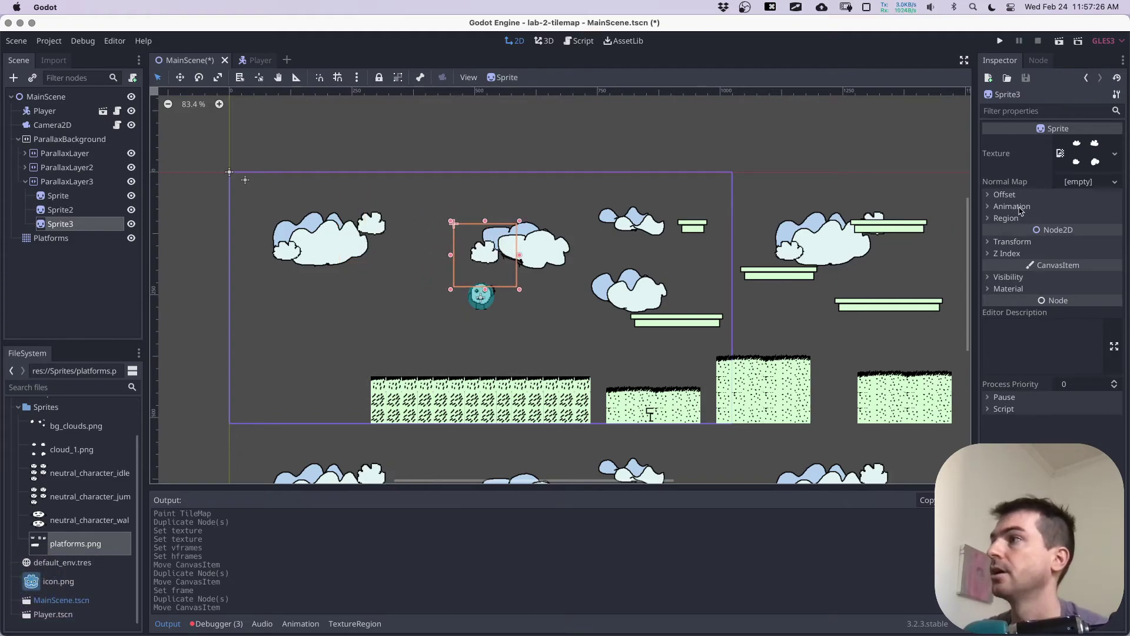
click(1020, 210)
click(1115, 249)
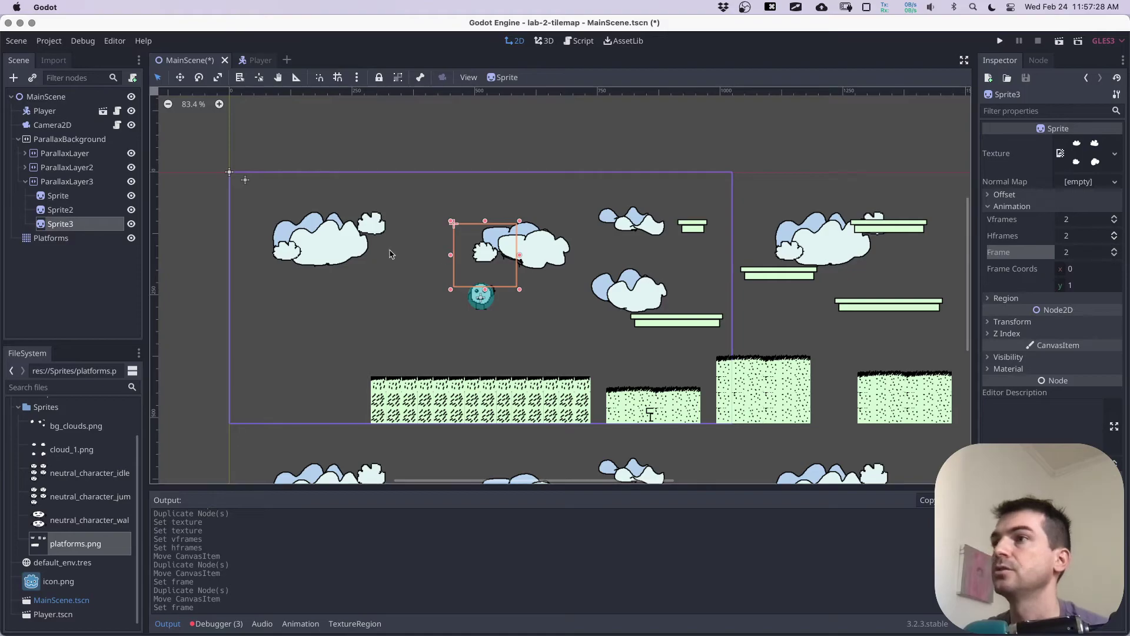
Step: Duplicate the small cloud again, place it above the upper-right cloud pair with Frame 3, collapse ParallaxLayer3, and save the scene
key(super+d)
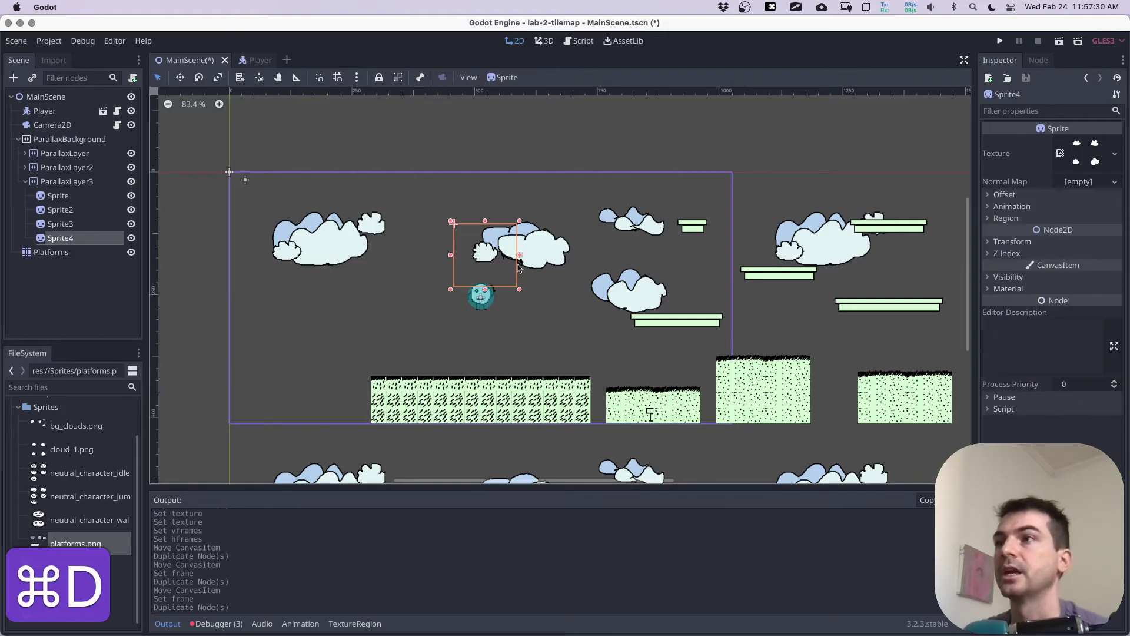
drag(491, 253, 662, 199)
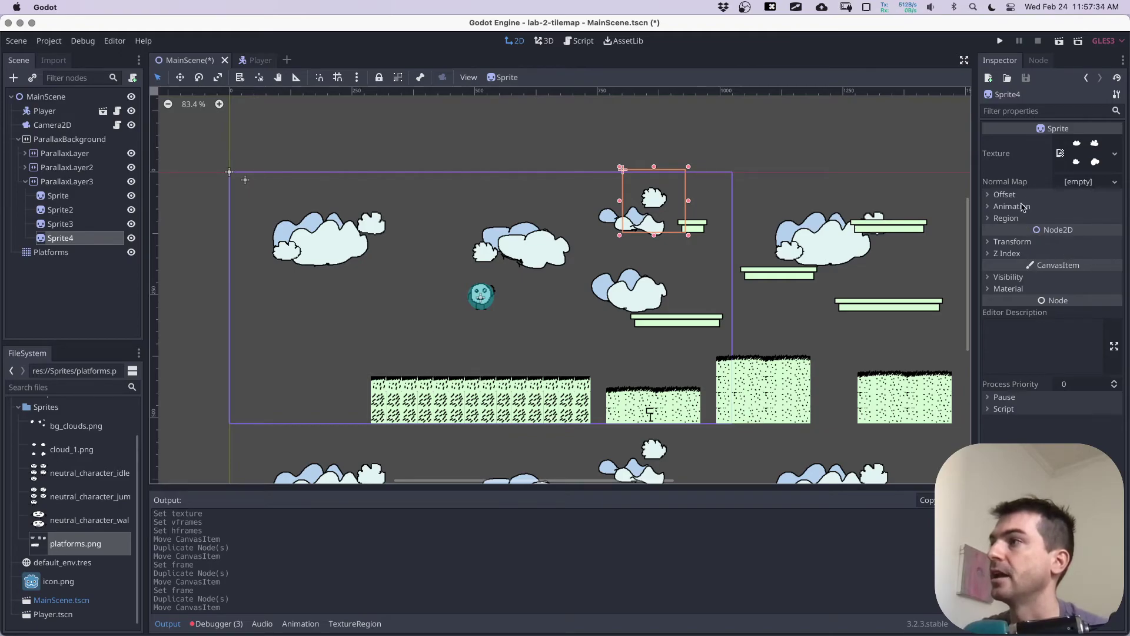
click(1023, 207)
click(1115, 250)
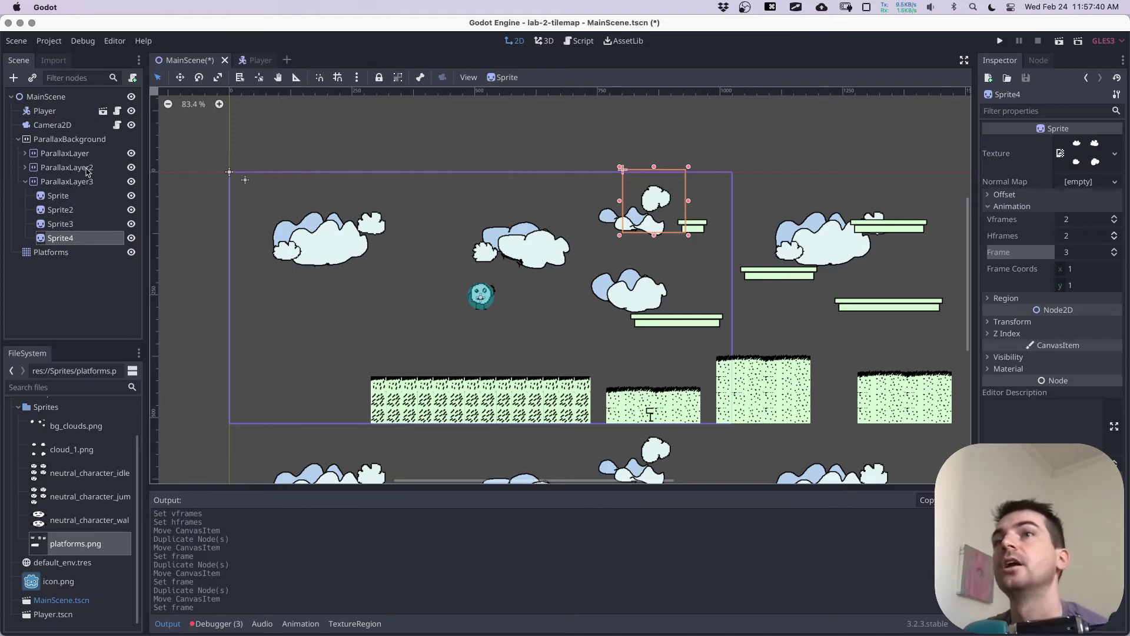
click(26, 182)
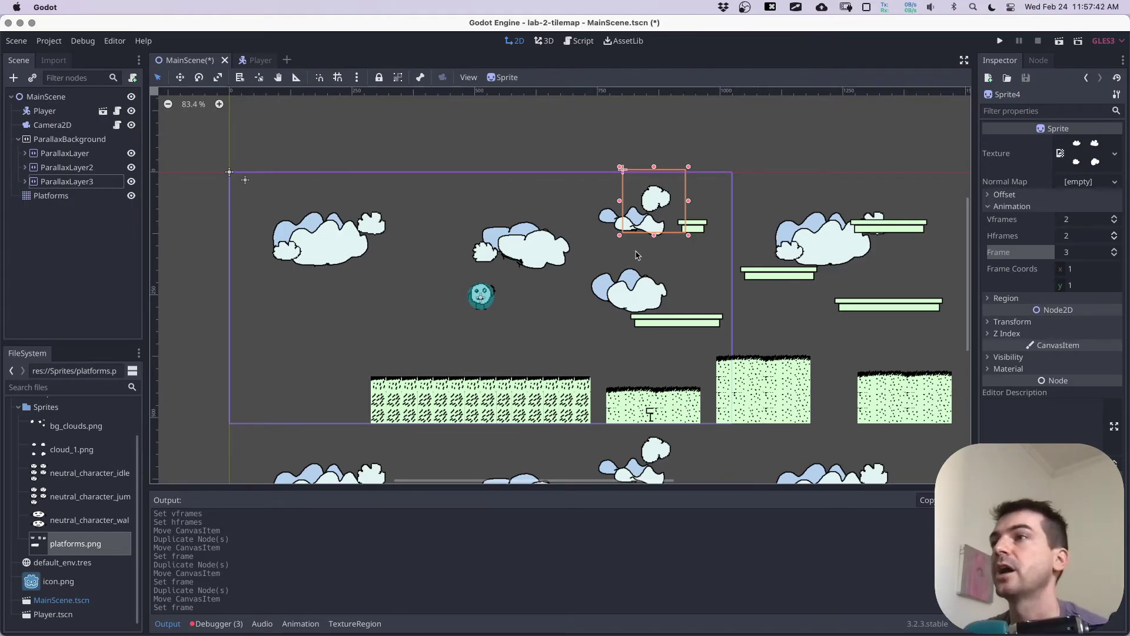
key(super+s)
Step: Try tinting the newest small cloud Sprite with the Modulate colour bf9f9f
click(1018, 357)
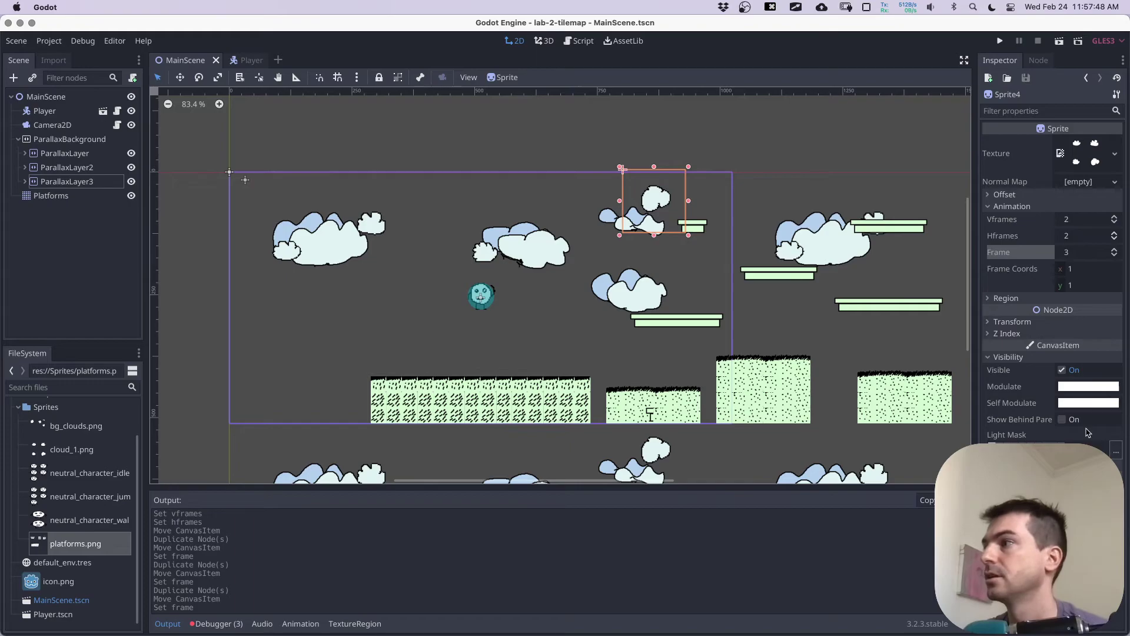
click(1075, 387)
drag(995, 235, 938, 204)
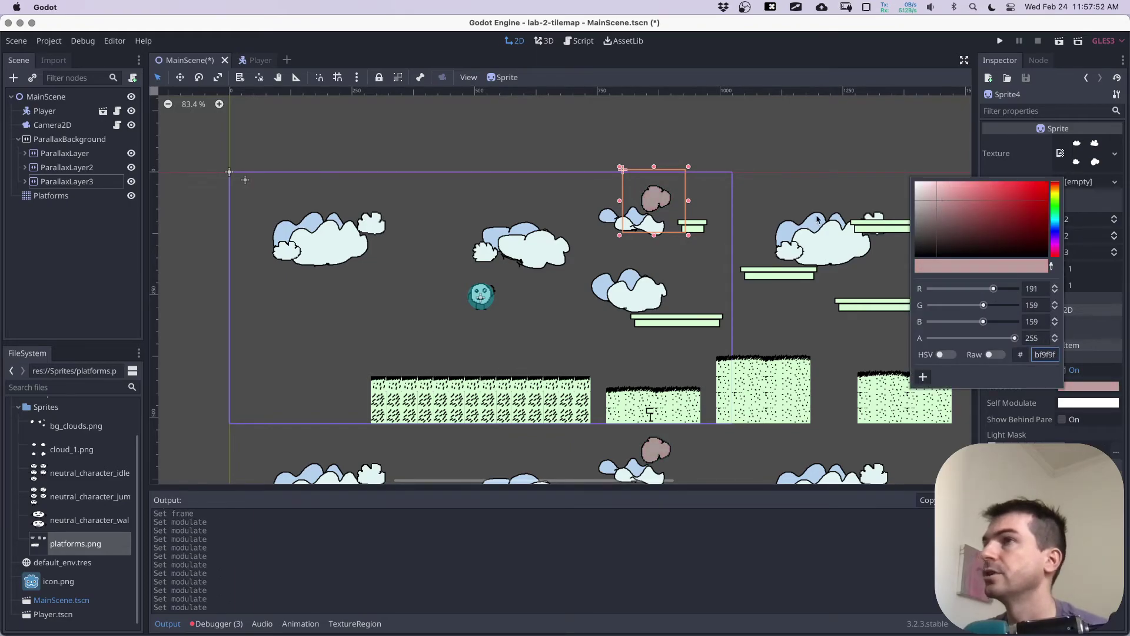
Step: Tint the whole ParallaxLayer3 a muted light teal-blue through its Modulate colour so it differs from the other cloud layers
click(58, 170)
click(25, 182)
click(45, 182)
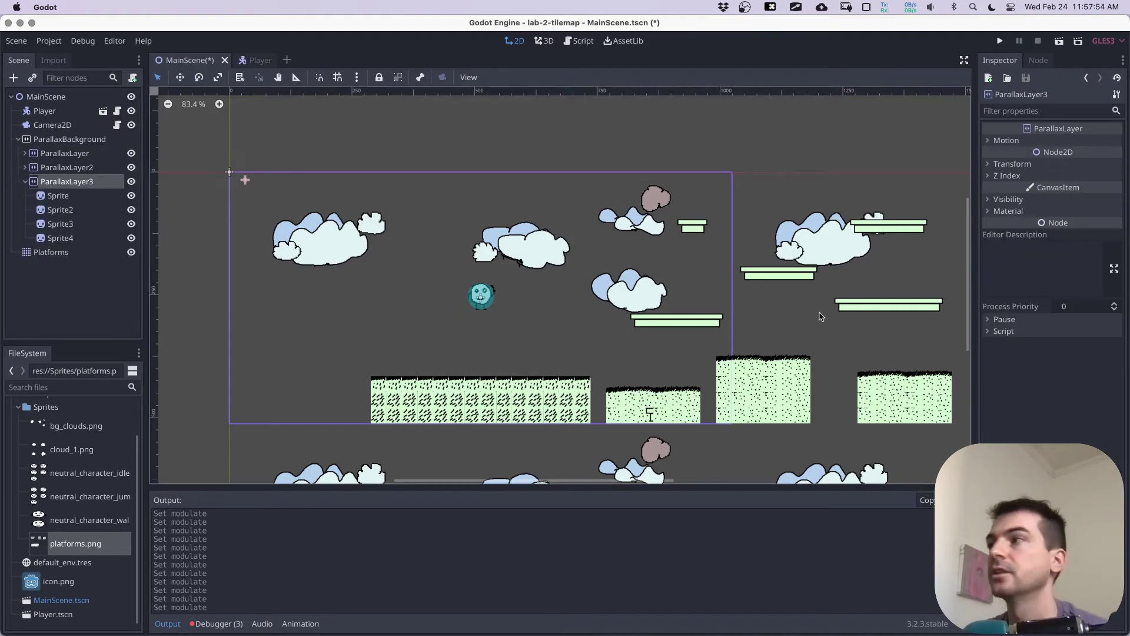
click(1009, 199)
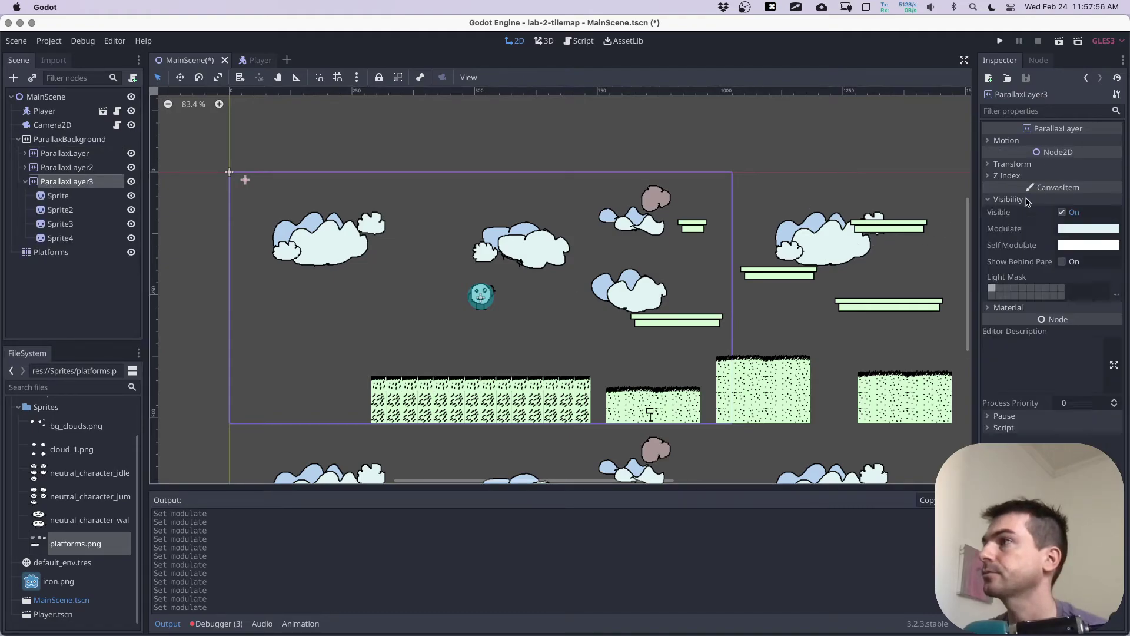
click(1065, 229)
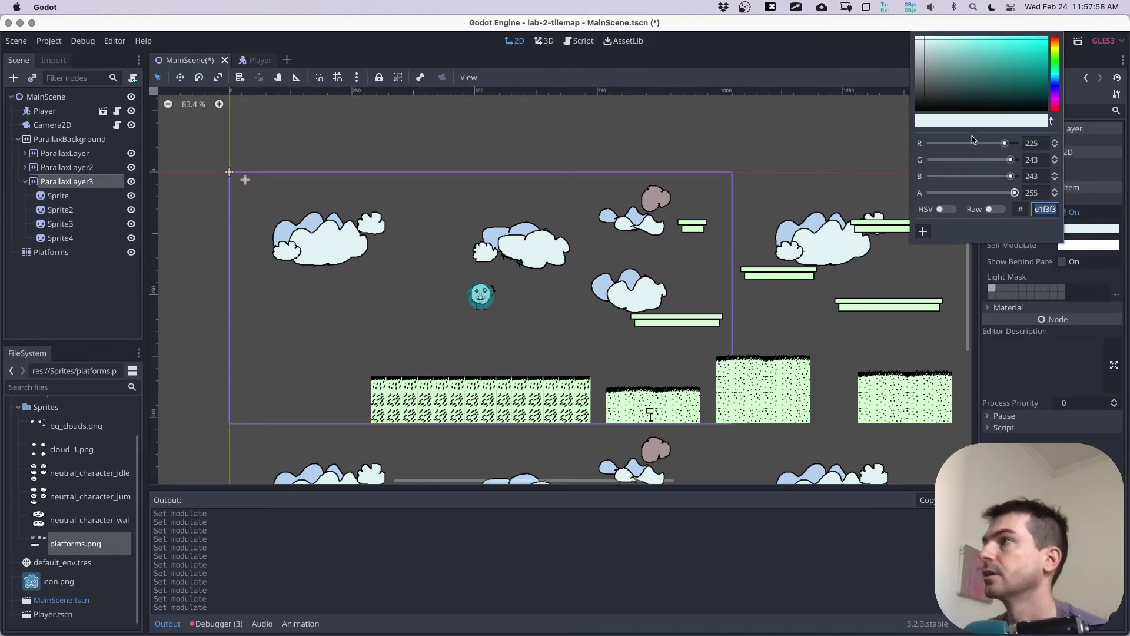
click(949, 62)
drag(949, 62, 937, 53)
drag(1058, 75, 1056, 80)
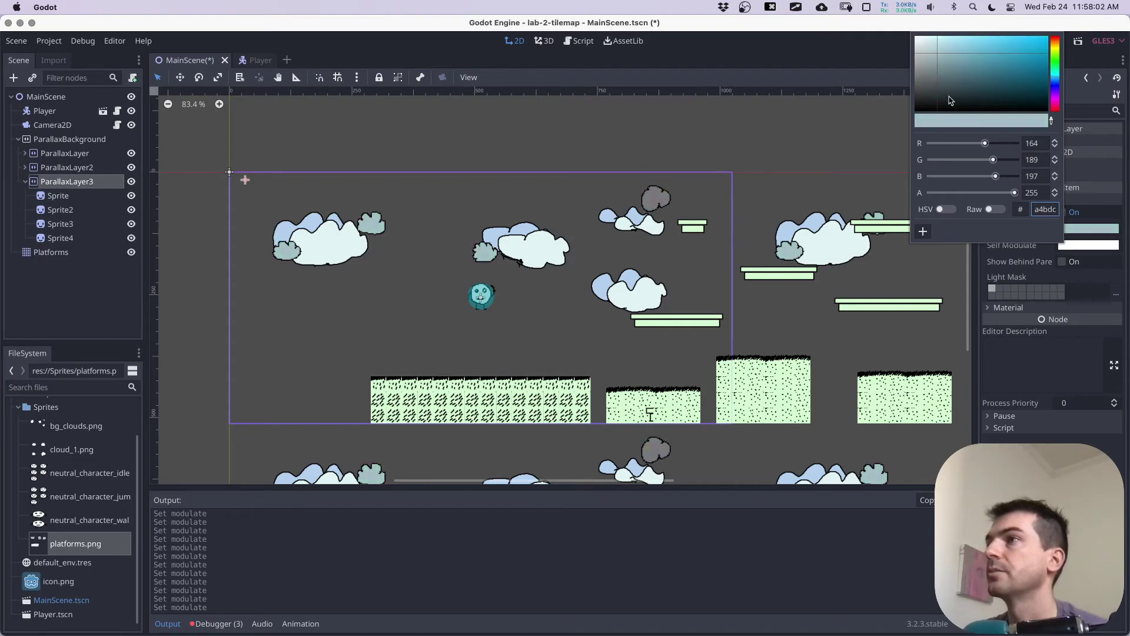
drag(939, 54, 957, 46)
Step: Reset the Modulate colour of the small cloud Sprite4 to white, ffffff
click(657, 199)
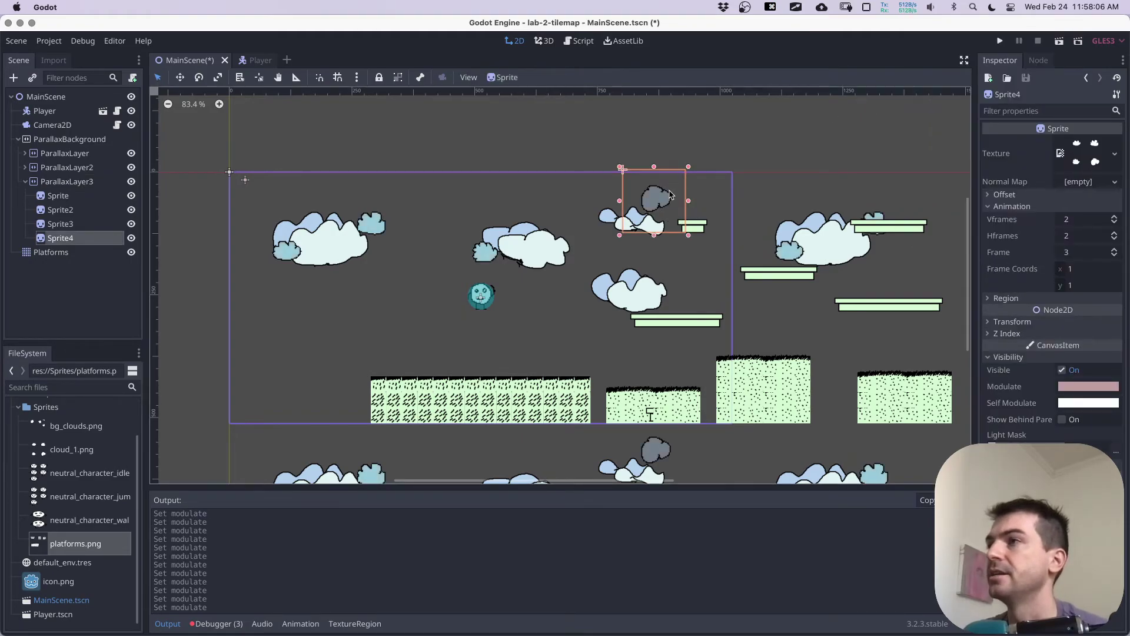
click(1087, 387)
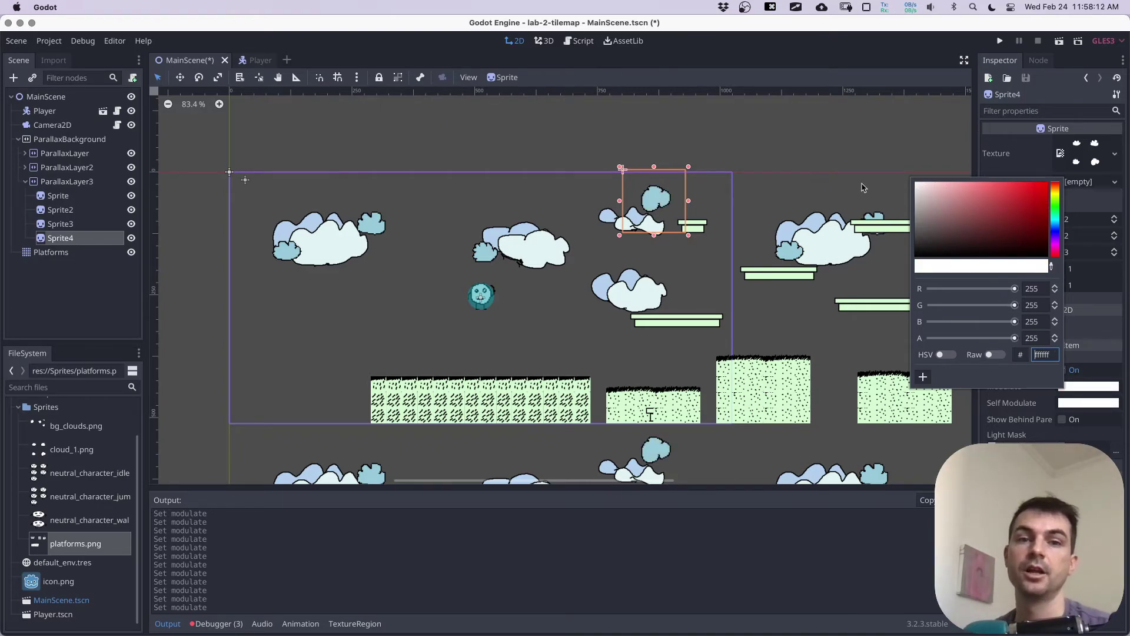
click(476, 243)
Step: Set the horizontal Motion Scale of ParallaxLayer3 to 1.05 and save the scene
click(89, 183)
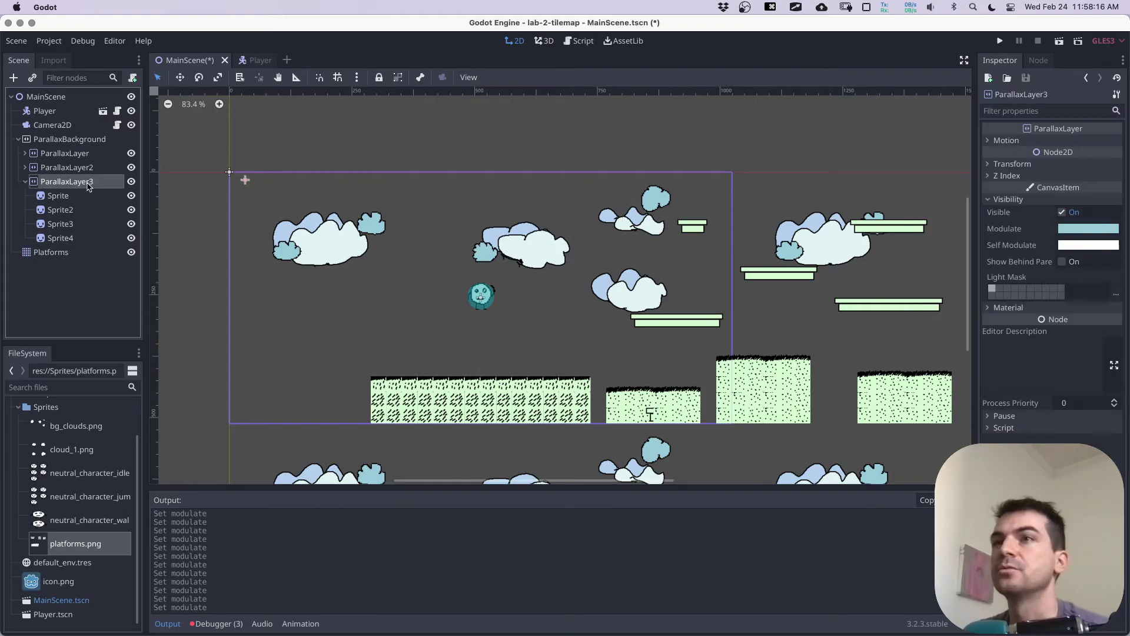
click(1024, 142)
click(1092, 155)
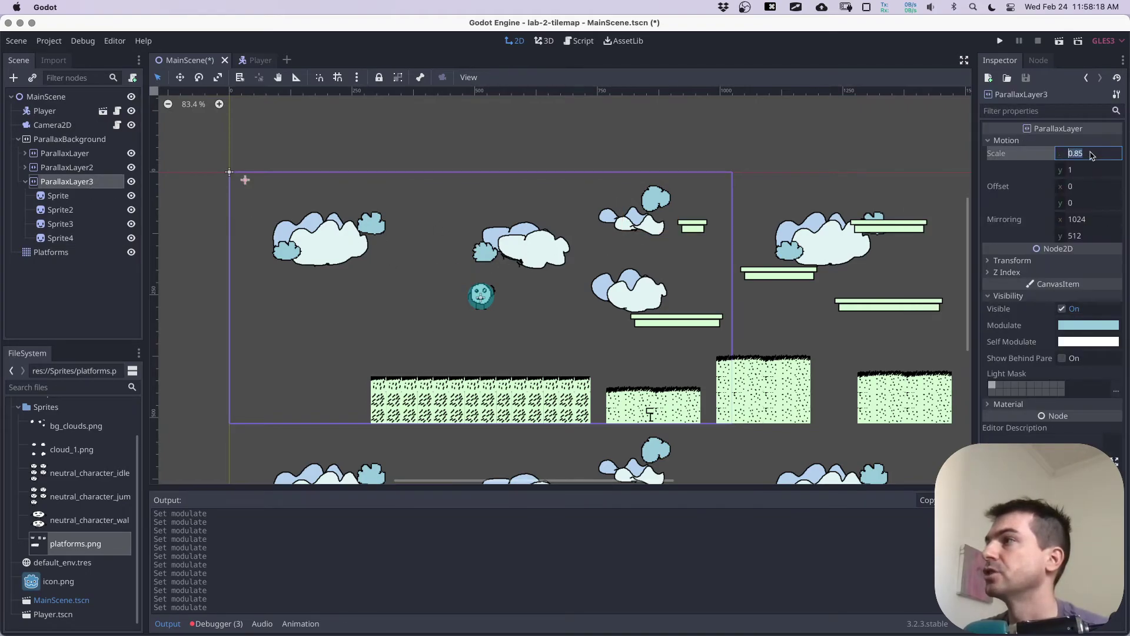
text(1.)
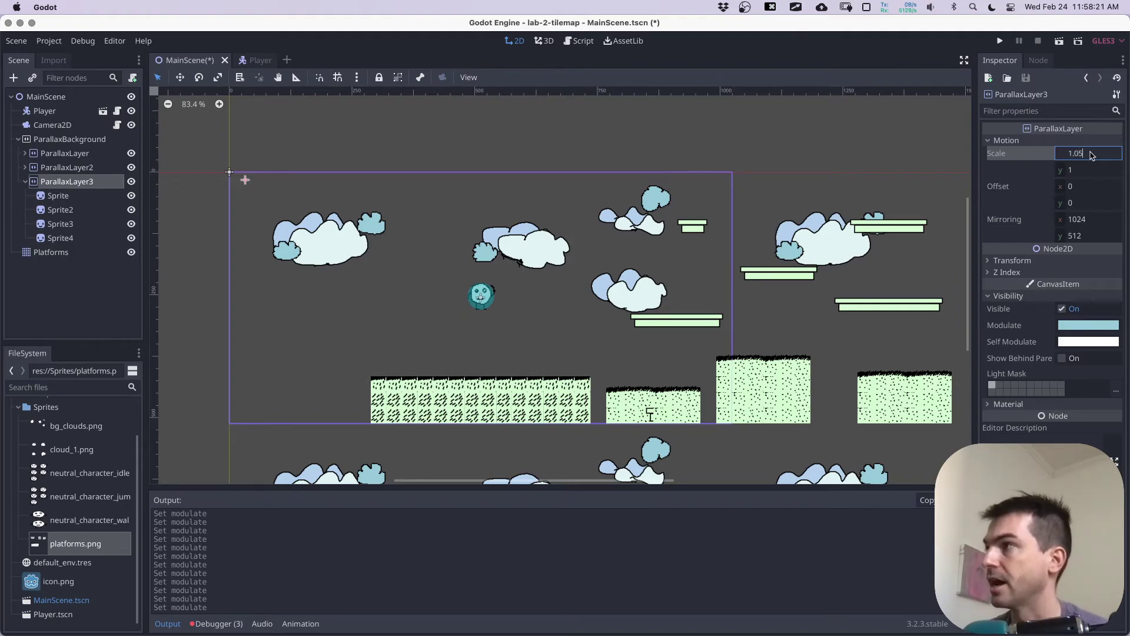
key(Return)
key(super+s)
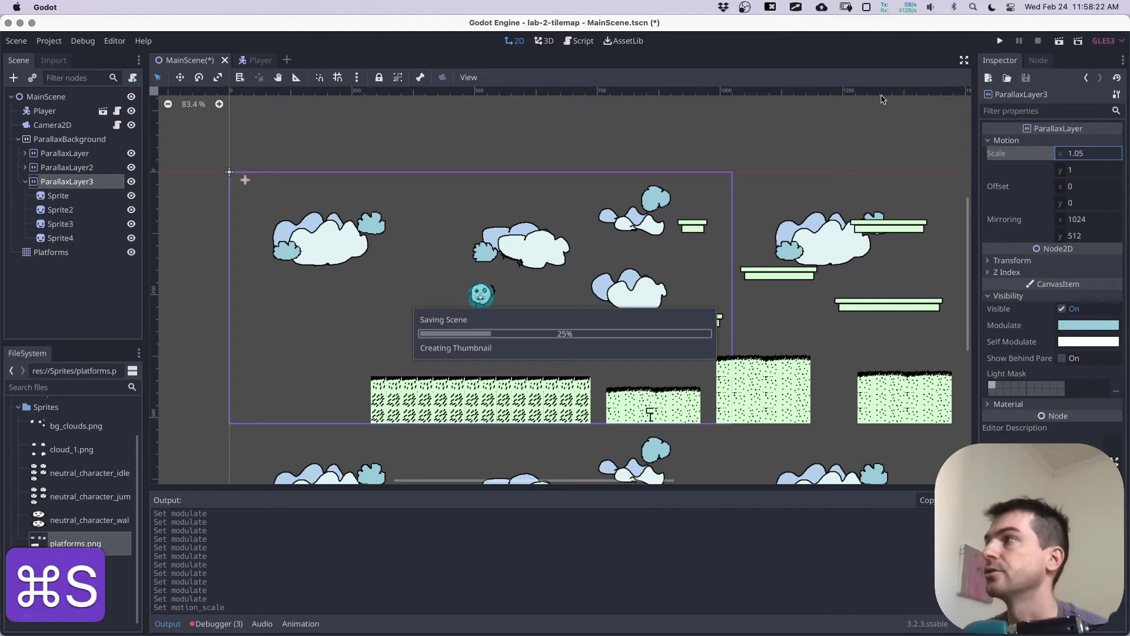
Step: Run the current scene, move and jump the player back and forth to check the cloud layers' scrolling, and close the game
click(1059, 41)
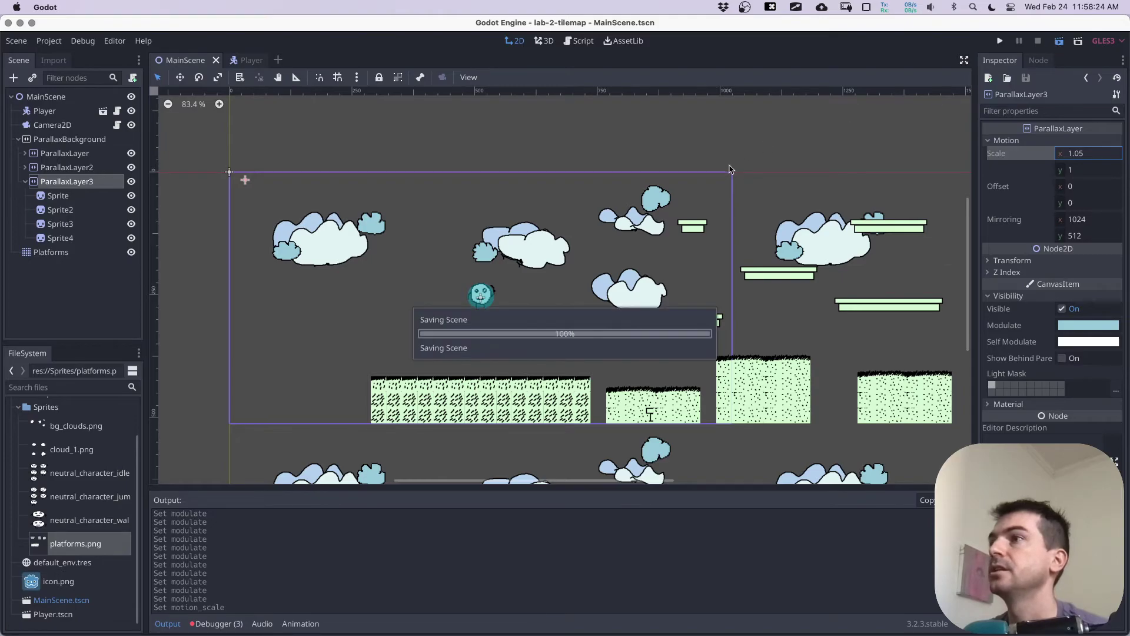
key(Right)
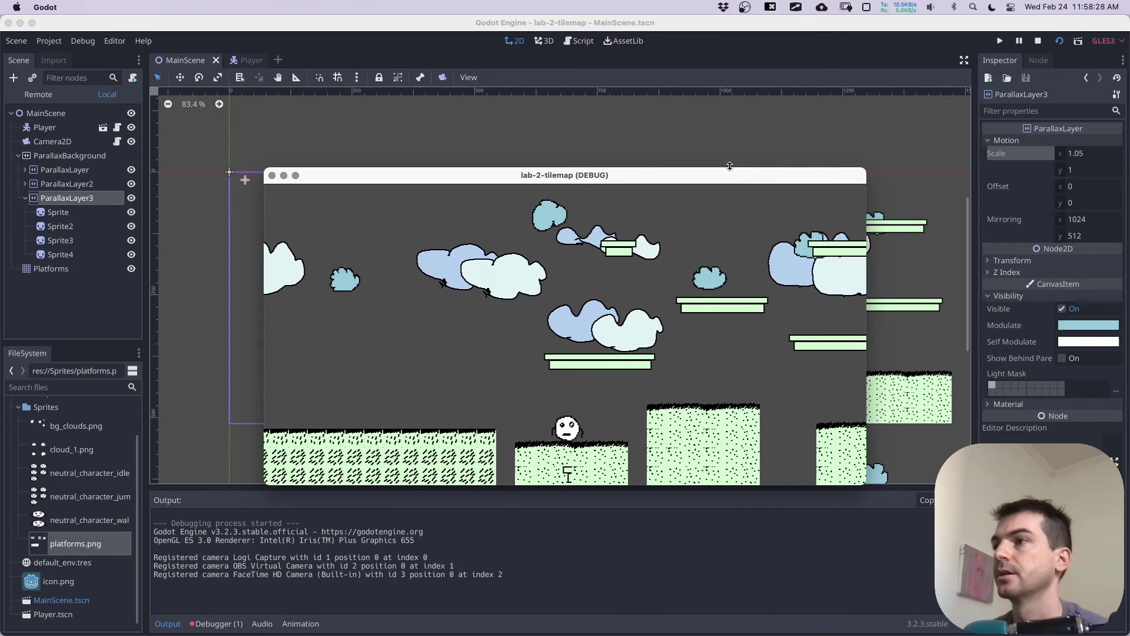
key(Up)
key(Up)
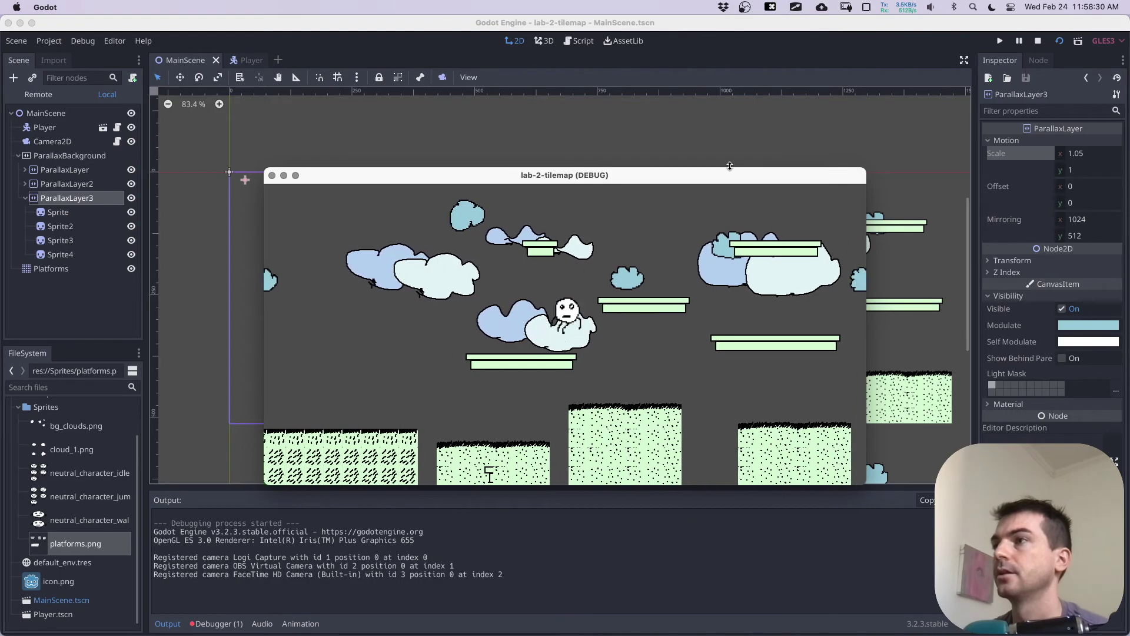
key(Up)
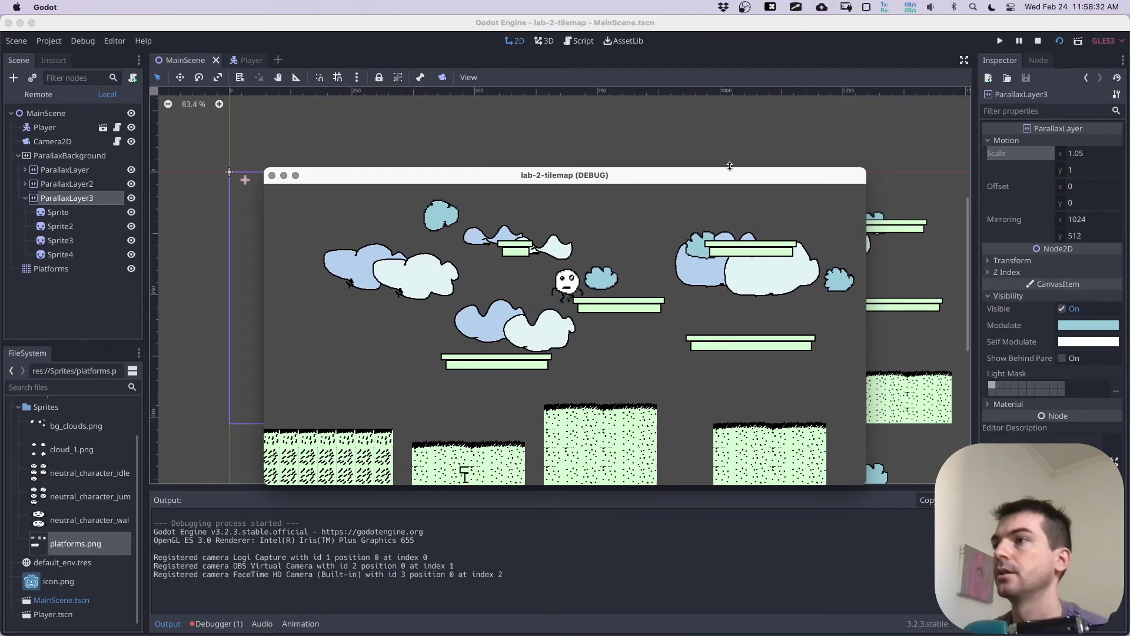
key(Up)
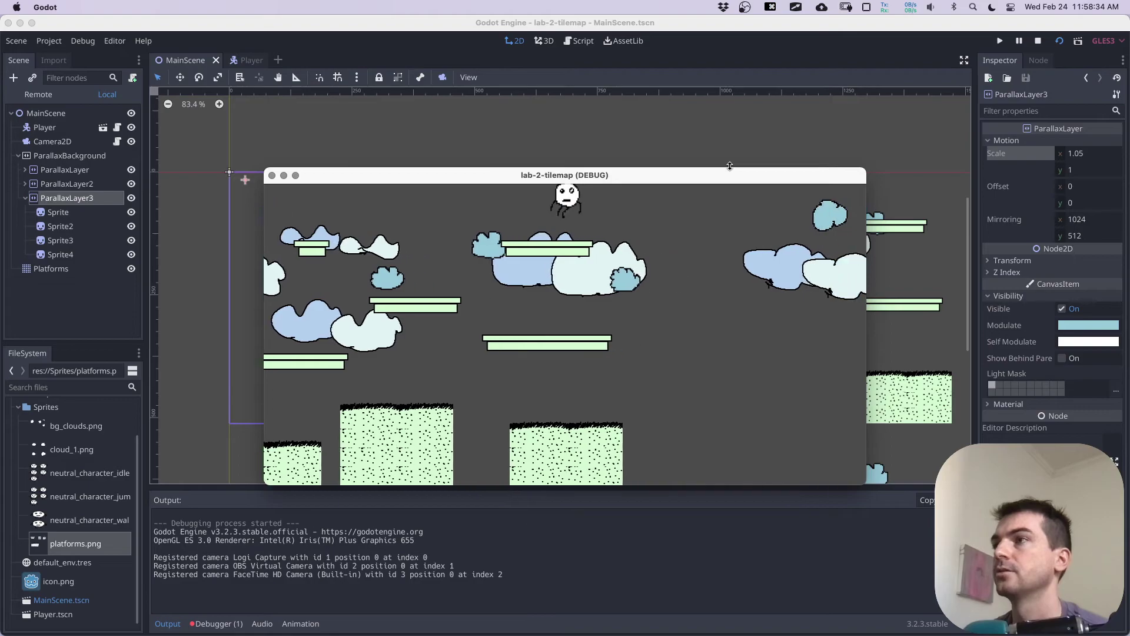
key(Right)
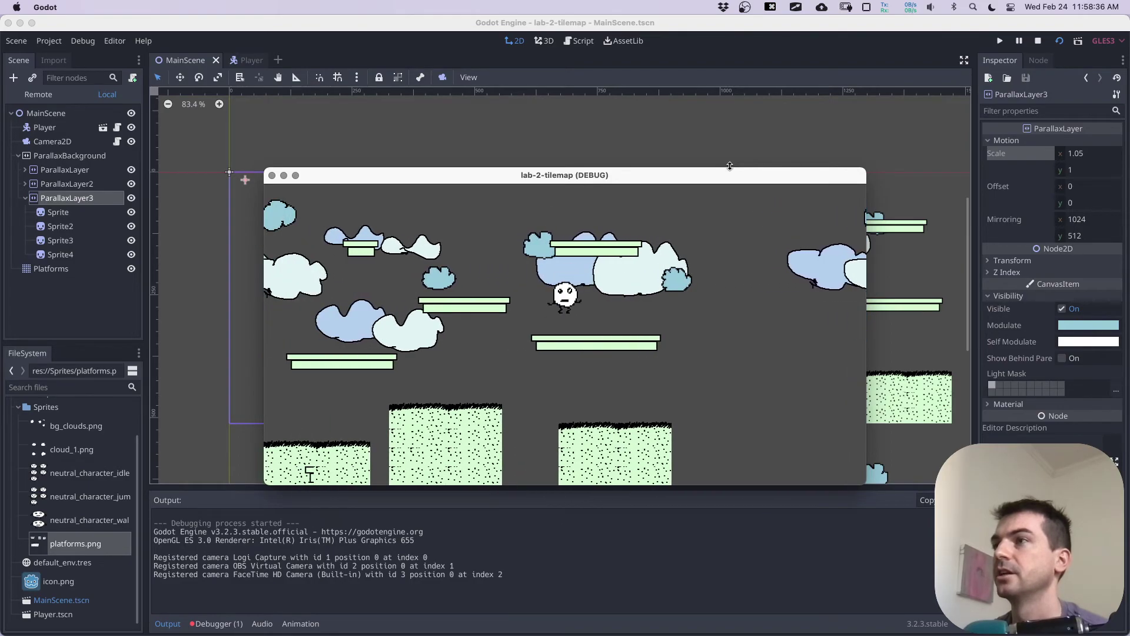
key(Up)
key(Left)
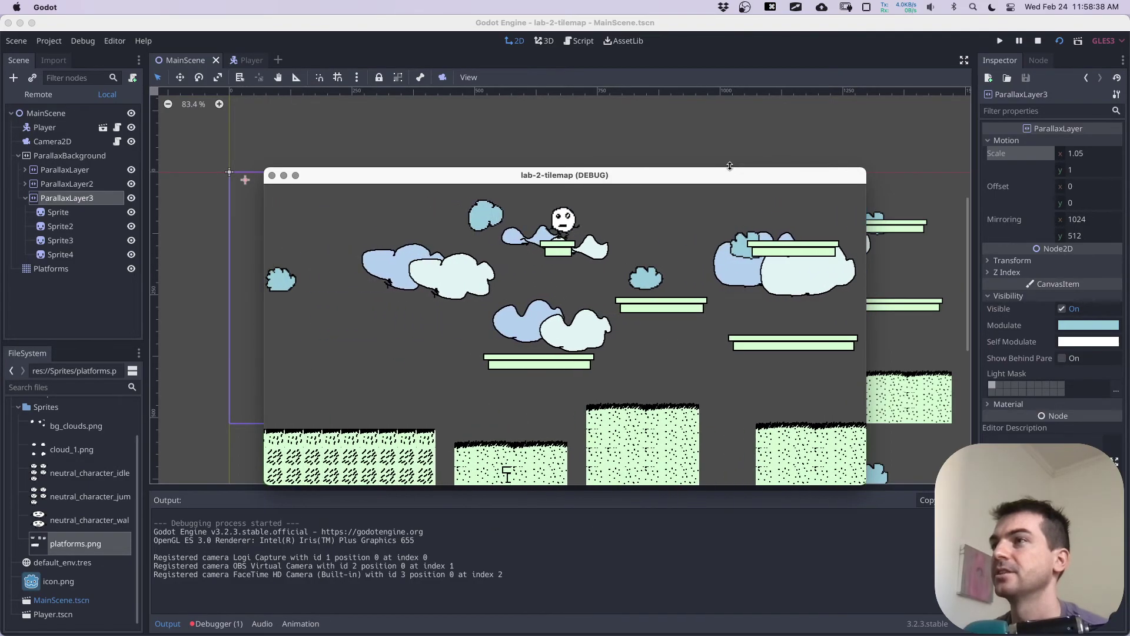
key(Right)
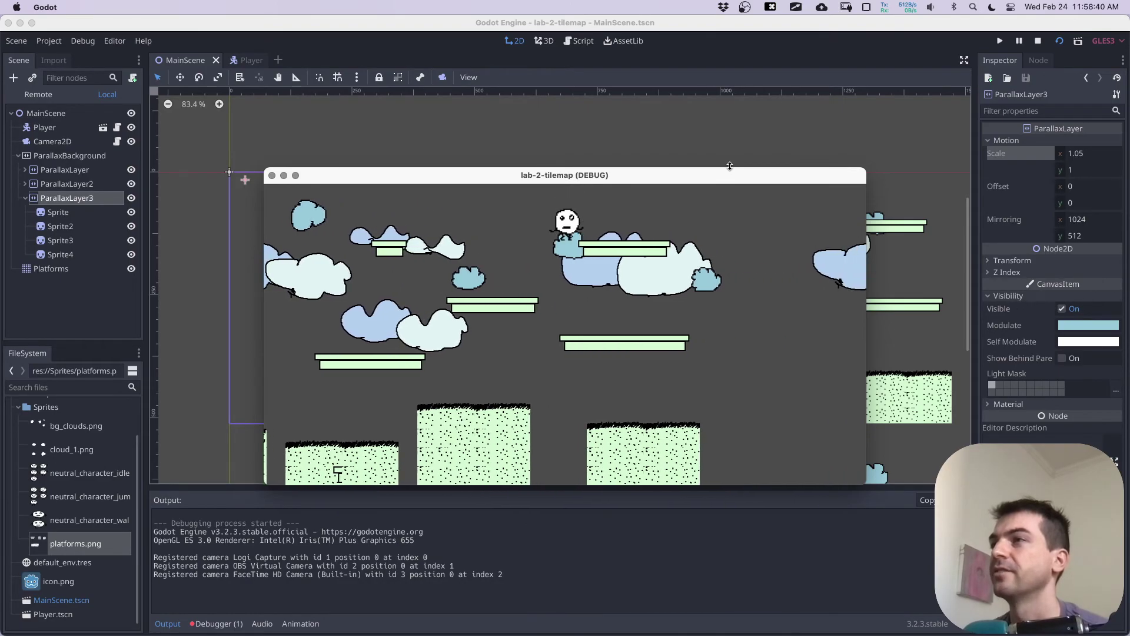
key(Left)
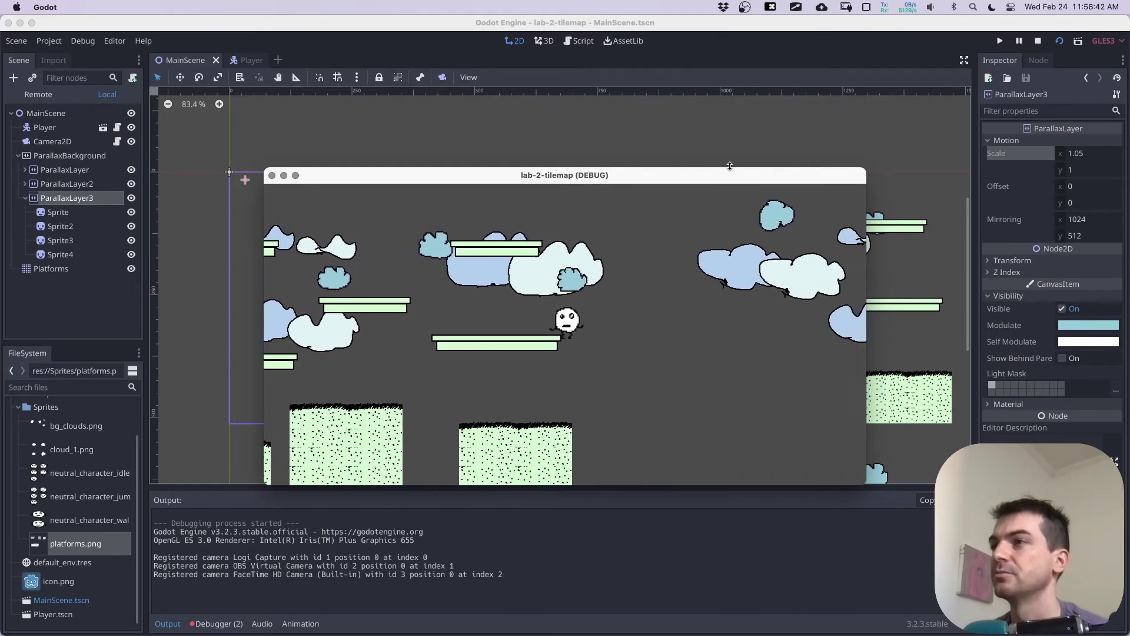
key(Left)
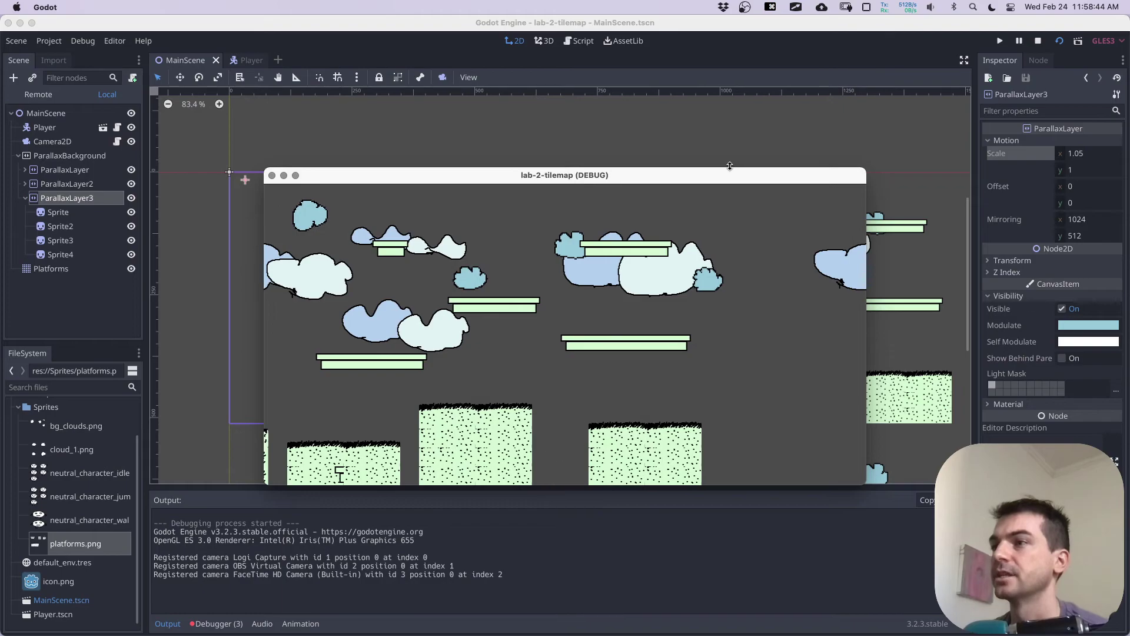
click(272, 174)
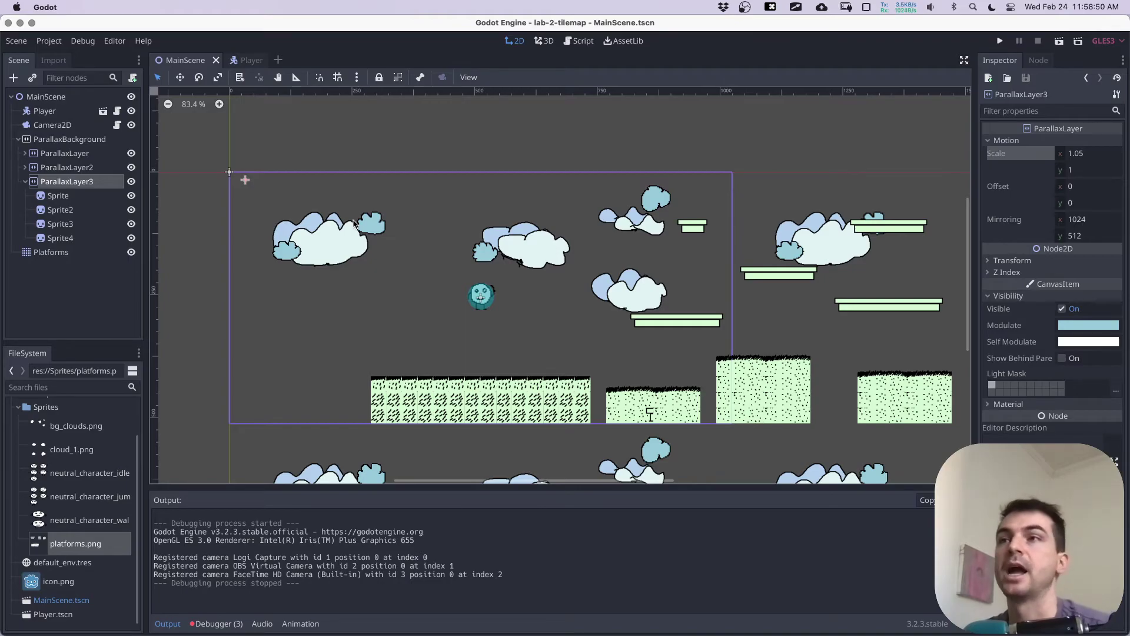
Step: Collapse ParallaxLayer3 and ParallaxBackground in the scene tree and save the scene
click(26, 182)
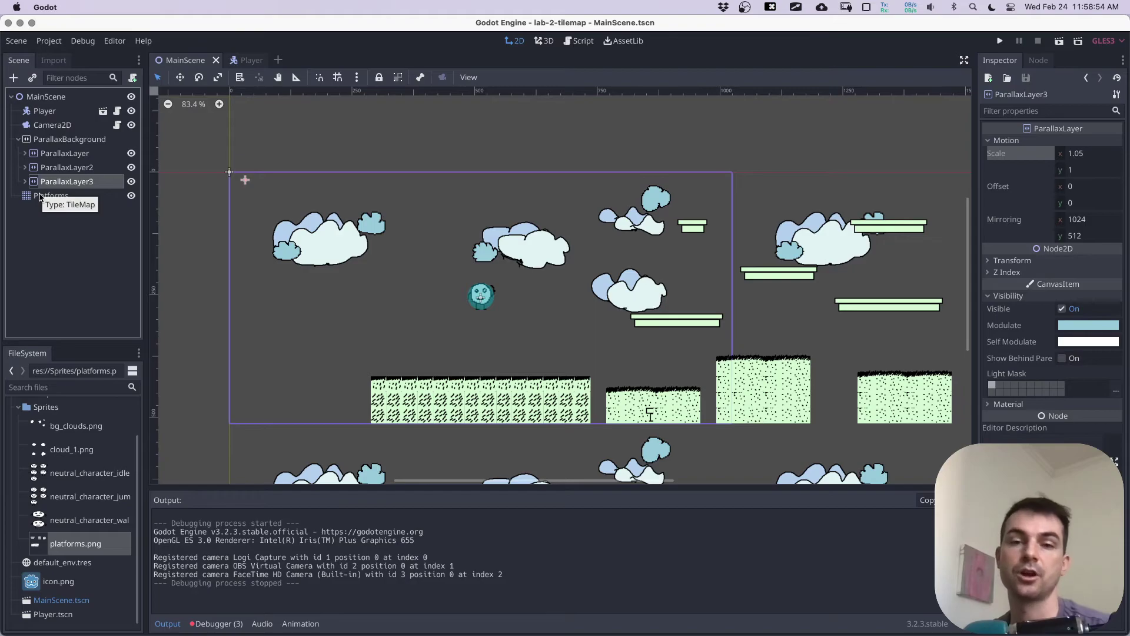
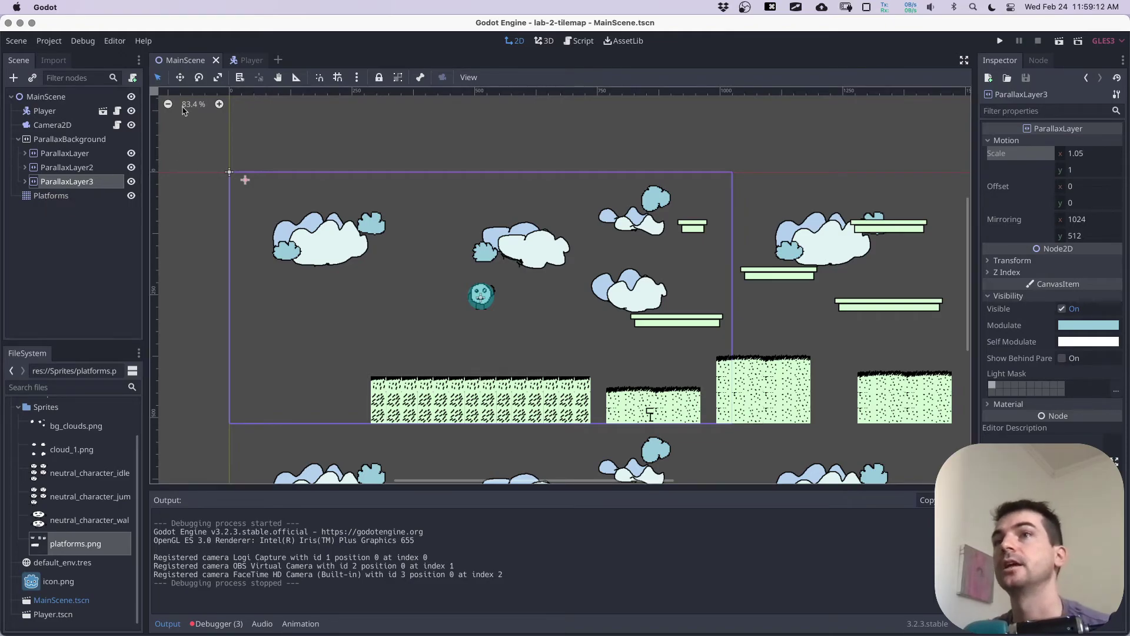
click(18, 140)
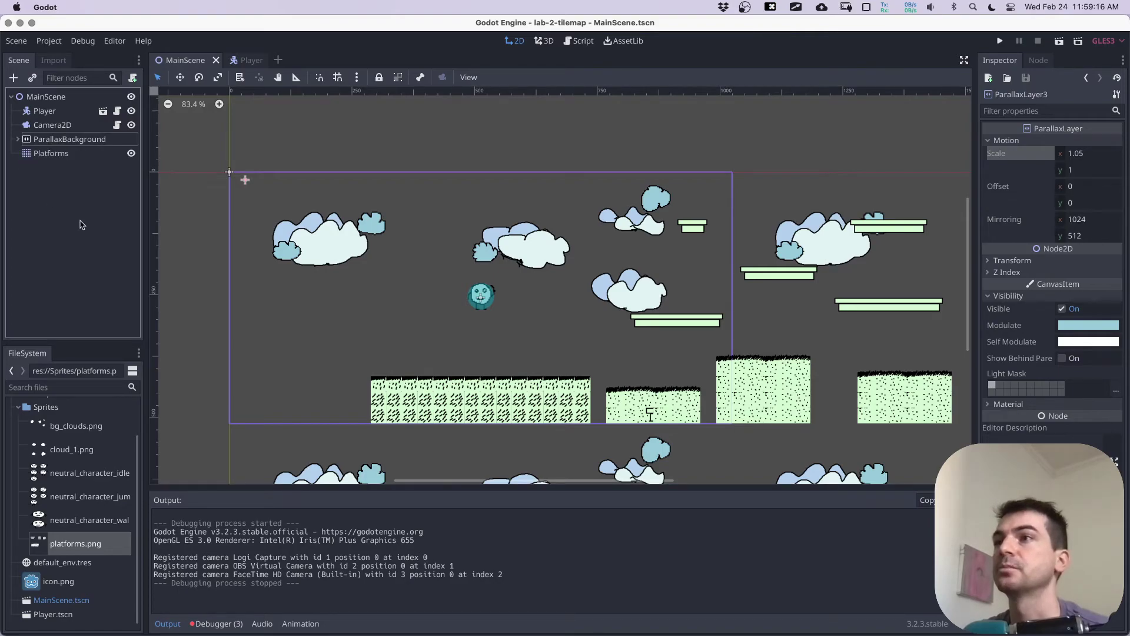
key(super+s)
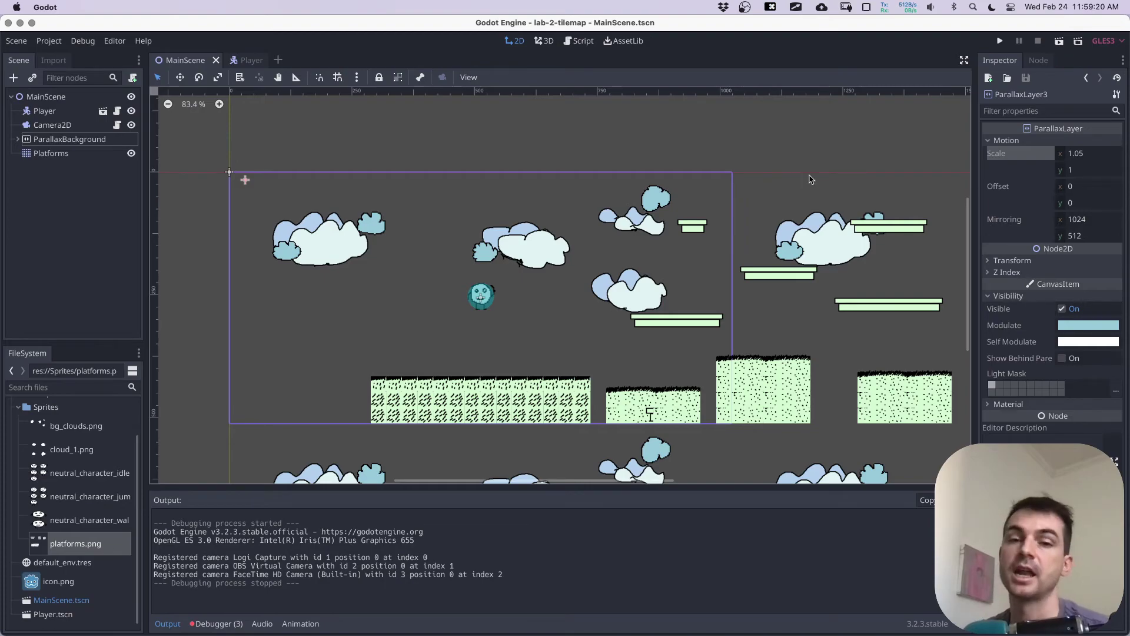
scroll(756, 344, down, 3)
middle_drag(756, 344, 668, 320)
scroll(673, 333, left, 3)
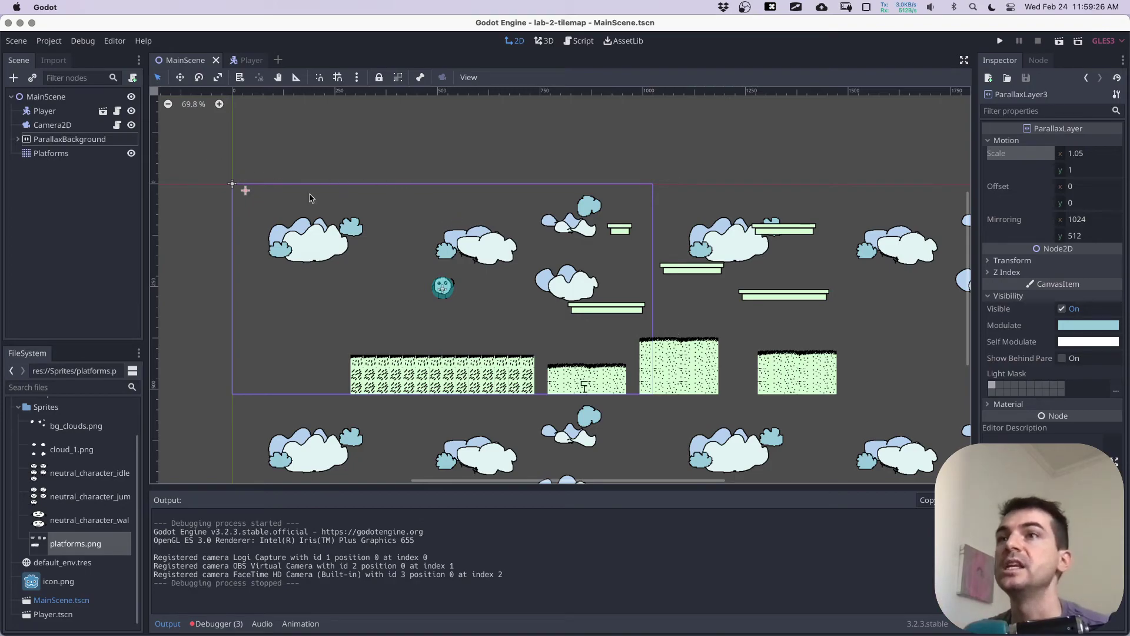
Step: Test-run the current scene with Camera2D hidden, moving the player left and right, and restore the camera's visibility
click(73, 126)
click(132, 125)
click(1059, 42)
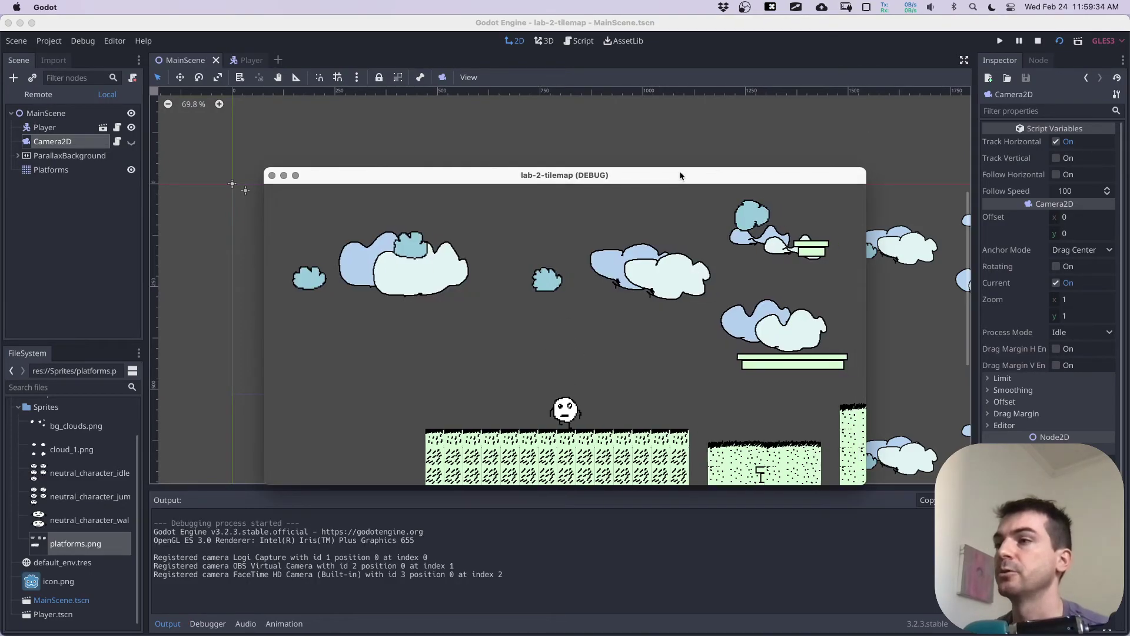
key(Right)
key(Left)
key(Right)
key(Left)
key(Left)
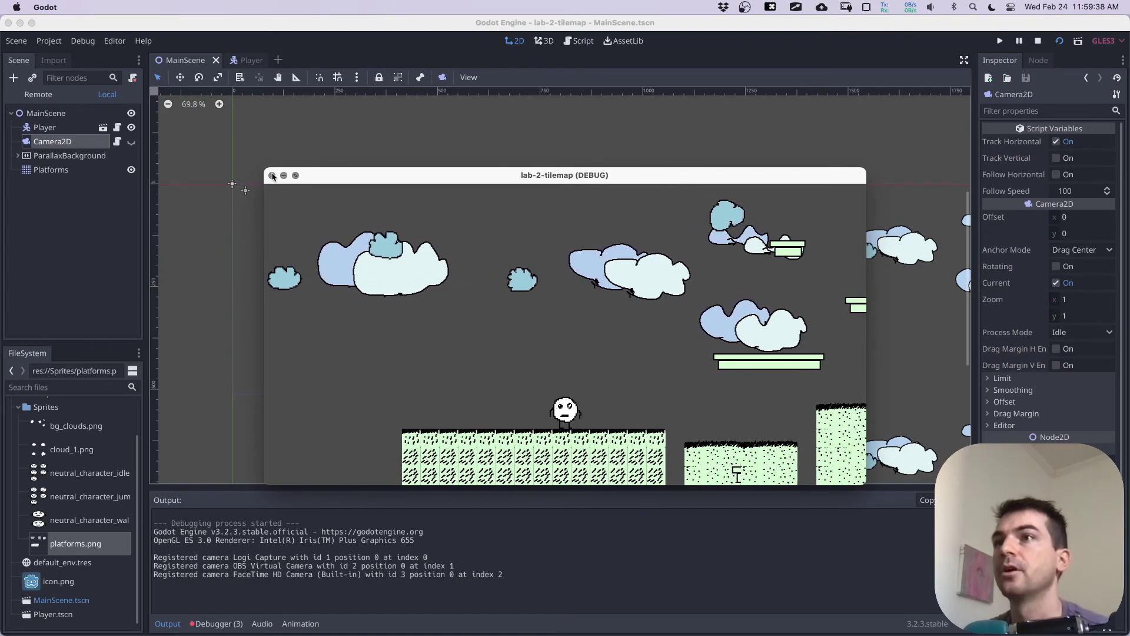
click(272, 176)
click(131, 125)
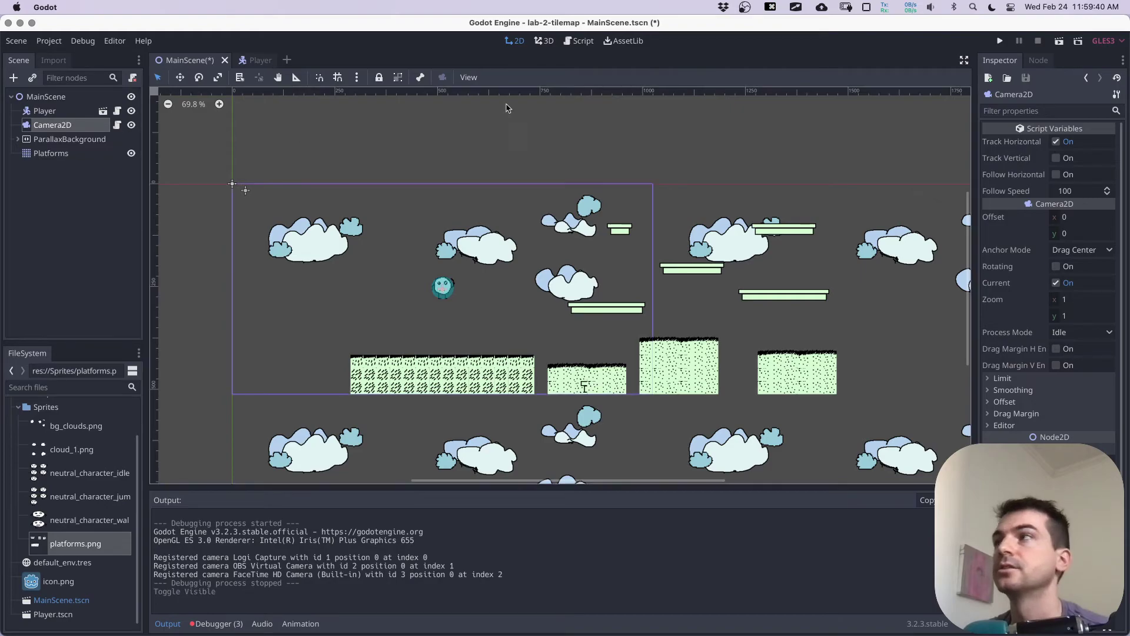
Step: Turn off Track Horizontal on Camera2D, save the scene and run it
click(1056, 142)
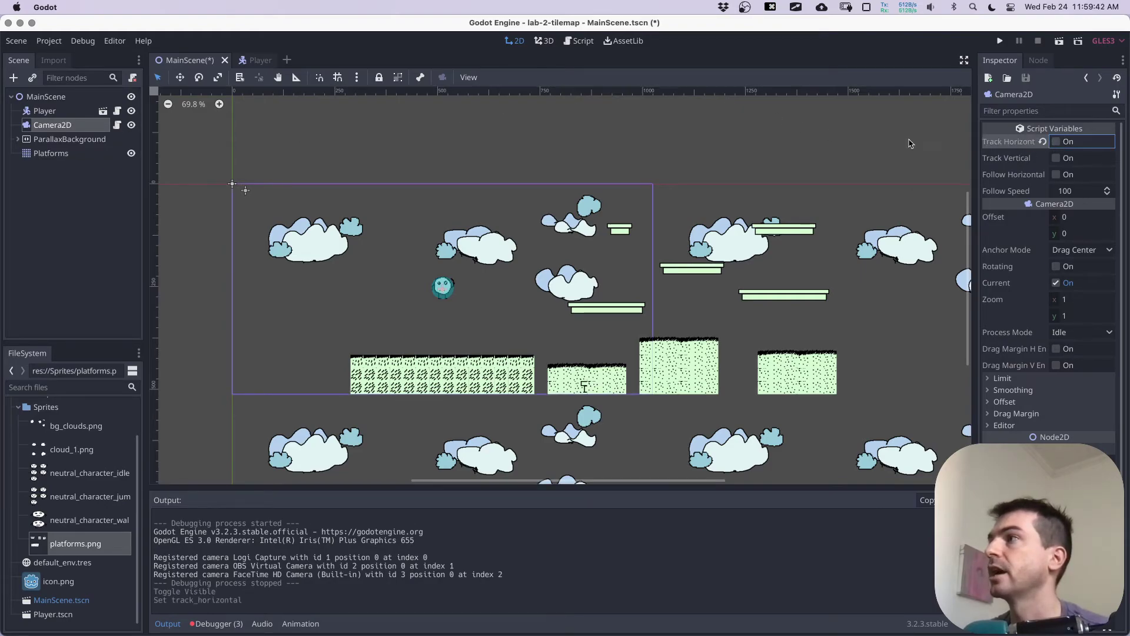
key(super+s)
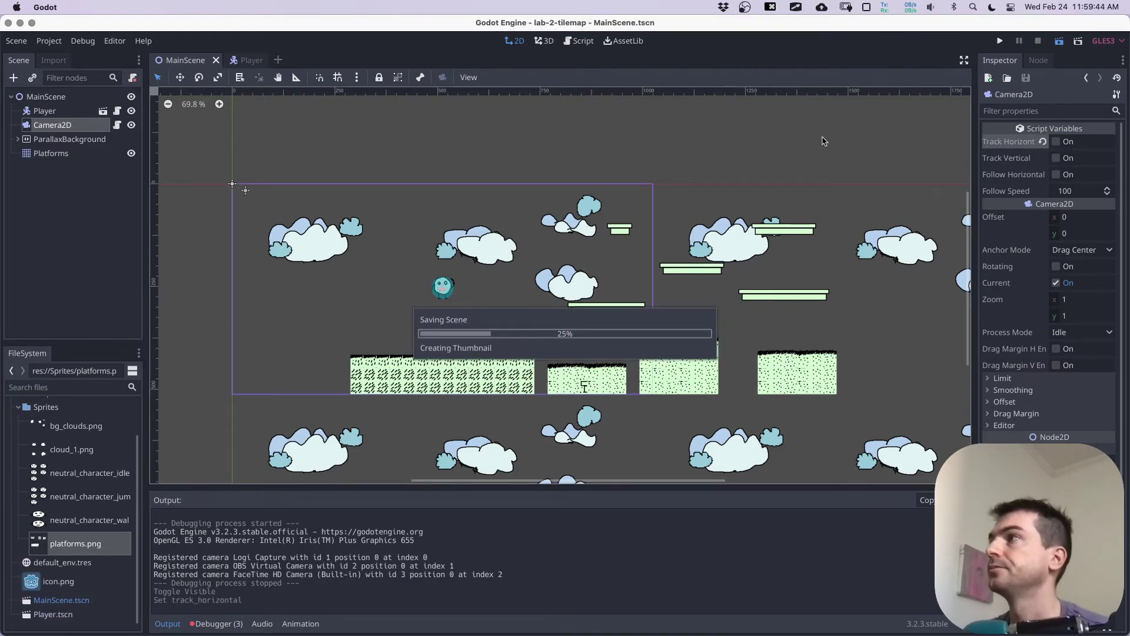
key(super+b)
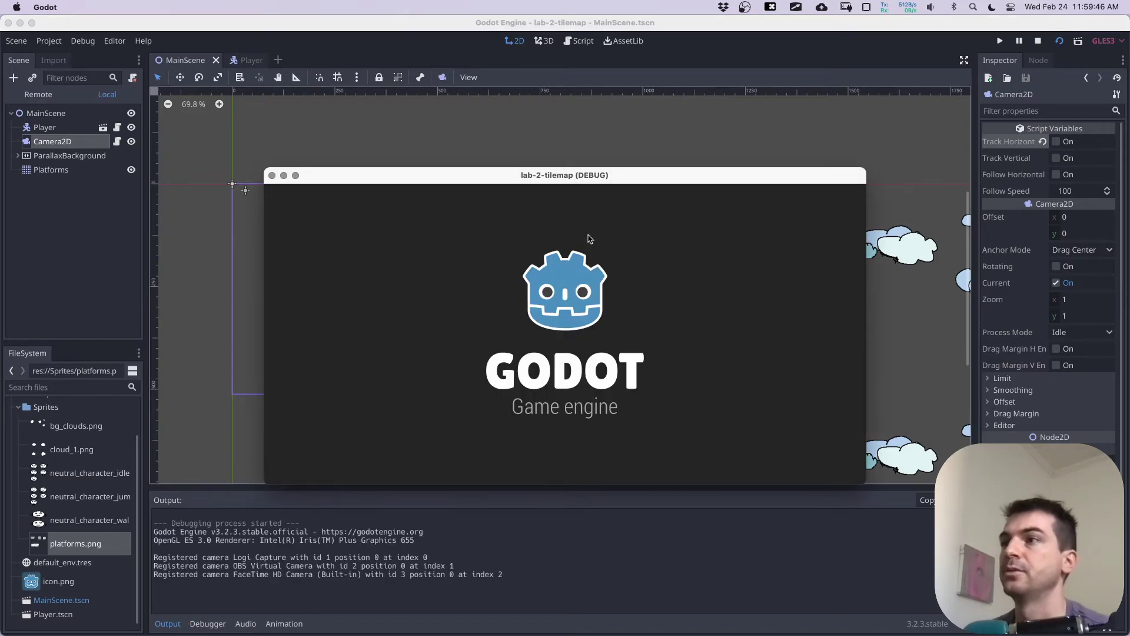
Step: Move and jump the player around the level to check the camera without horizontal tracking, and close the game
key(Right)
key(Up)
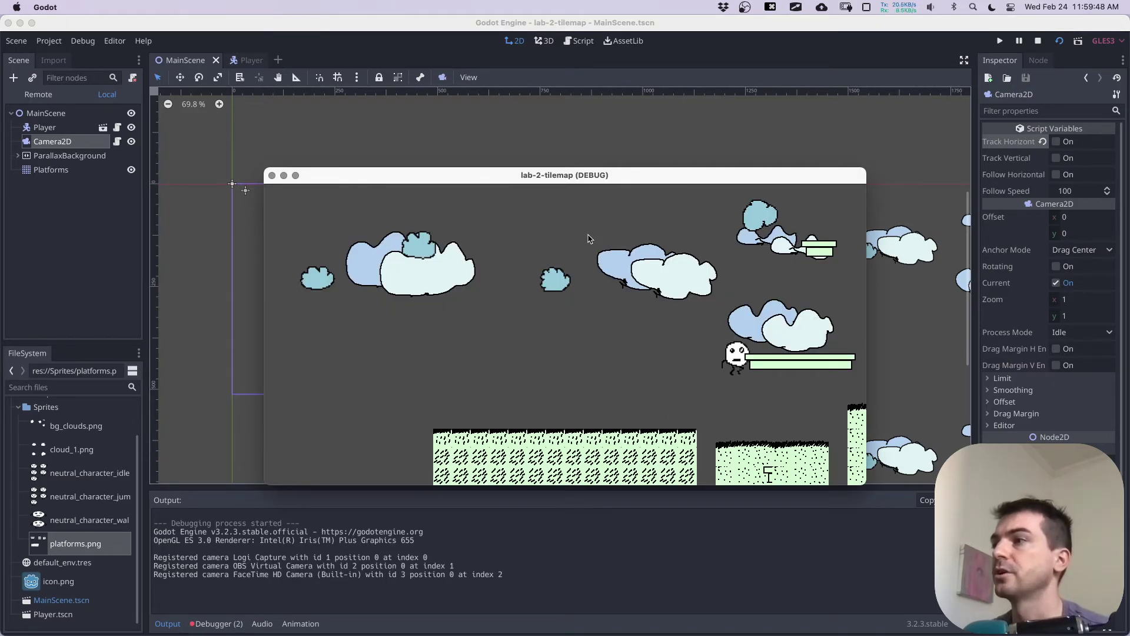
key(Up)
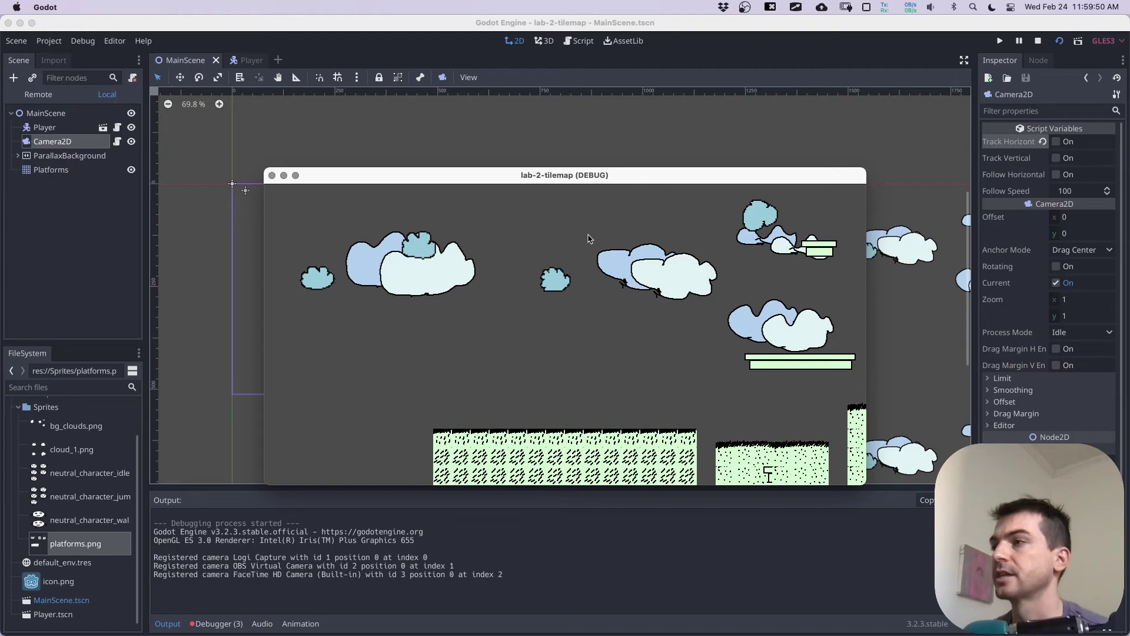
key(Left)
key(Up)
key(Left)
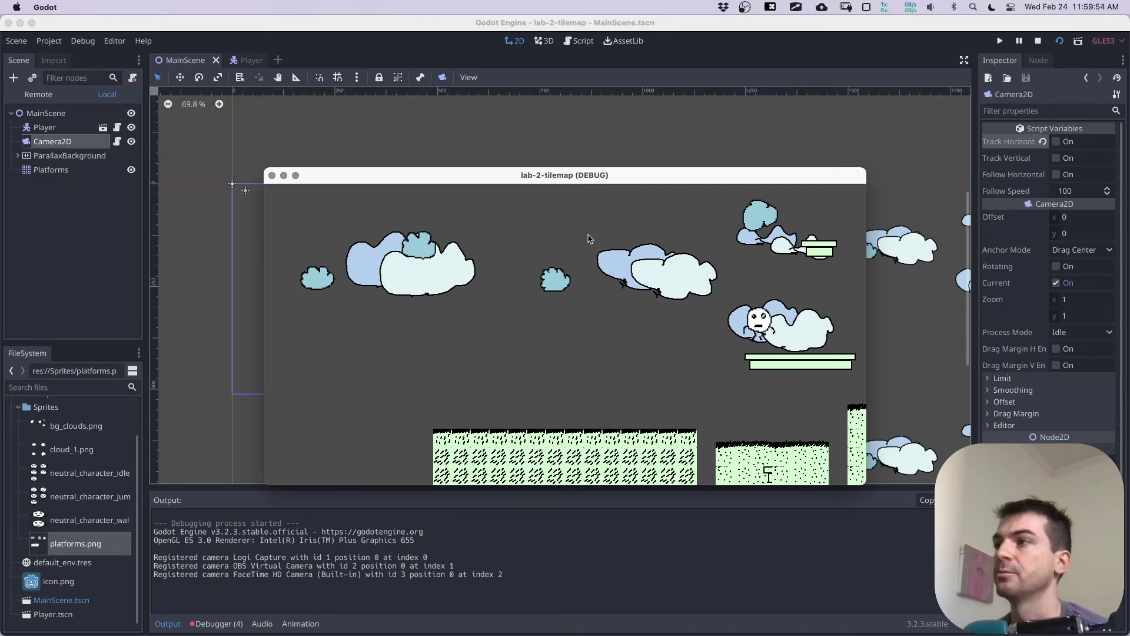
key(Up)
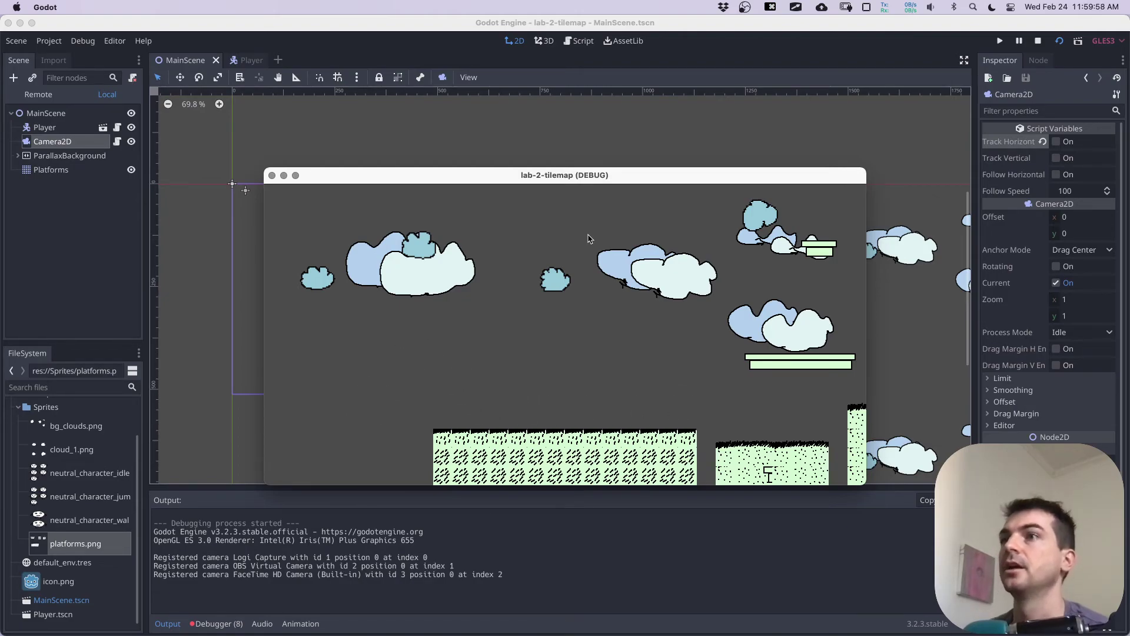
click(272, 176)
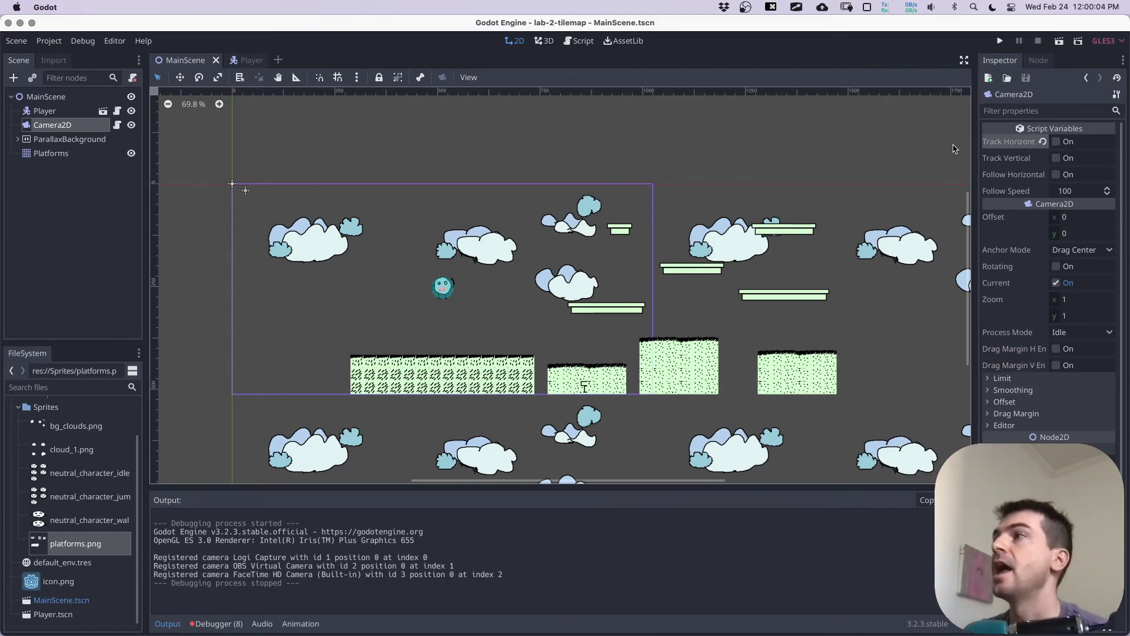
Step: Turn Camera2D's Track Horizontal back on, save the scene and run it
click(1057, 143)
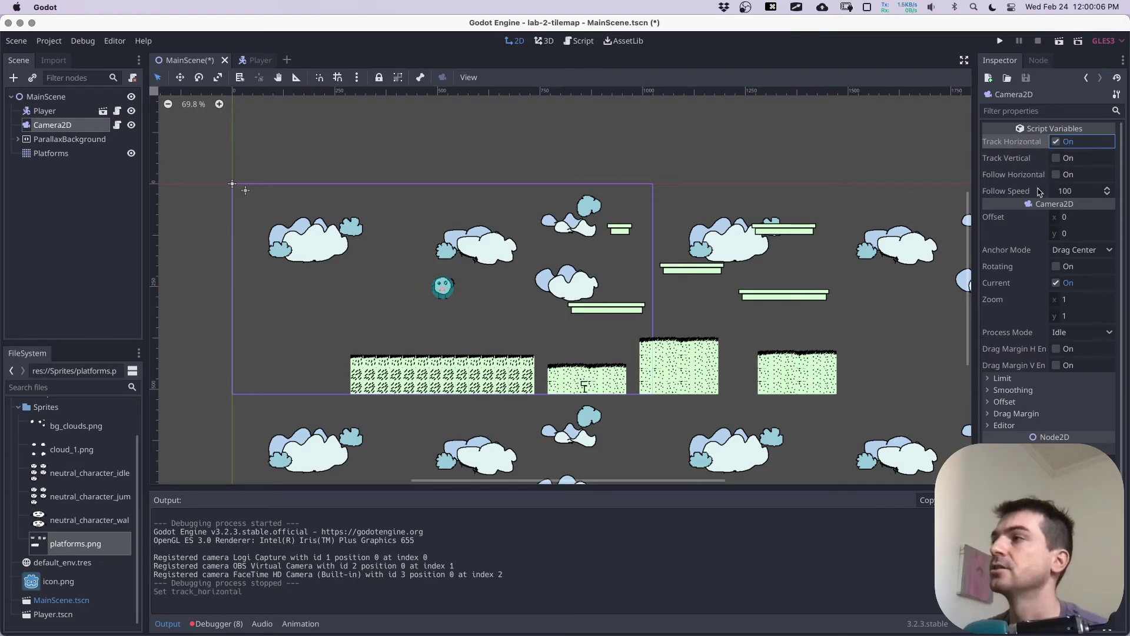
key(super+s)
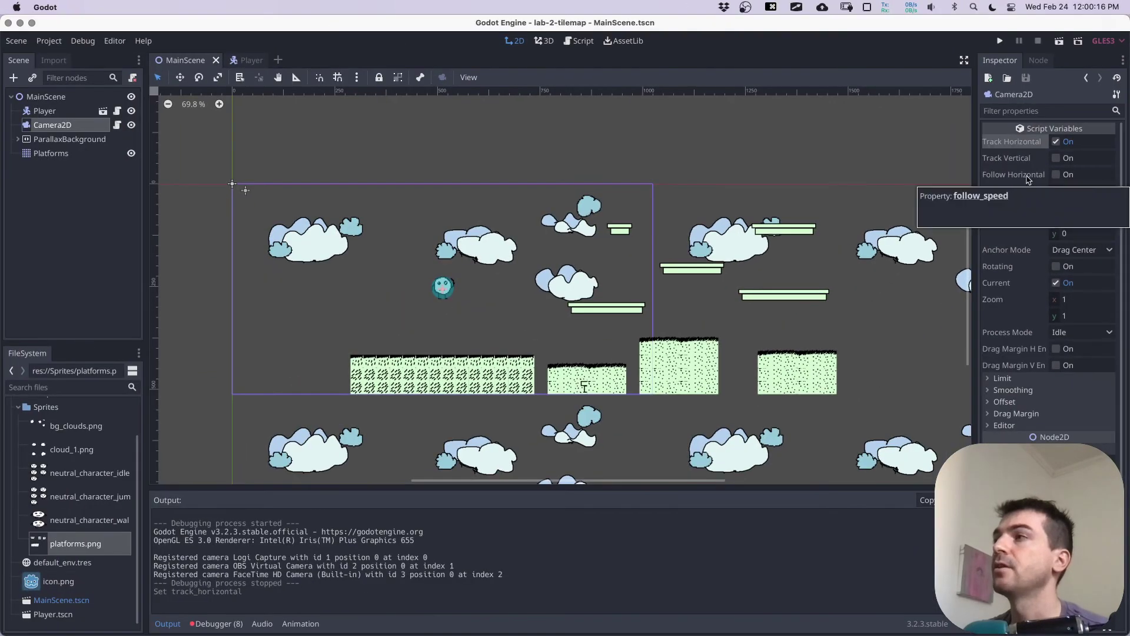
key(super+s)
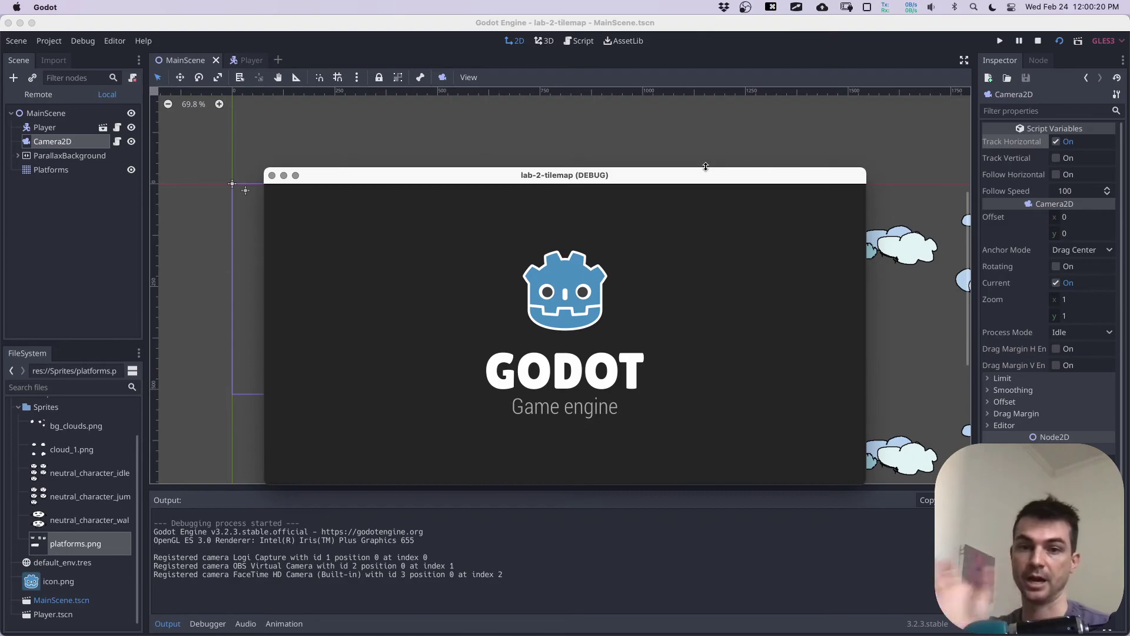
Step: Move and jump the player up the platforms to check horizontal camera tracking, and close the game
key(Right)
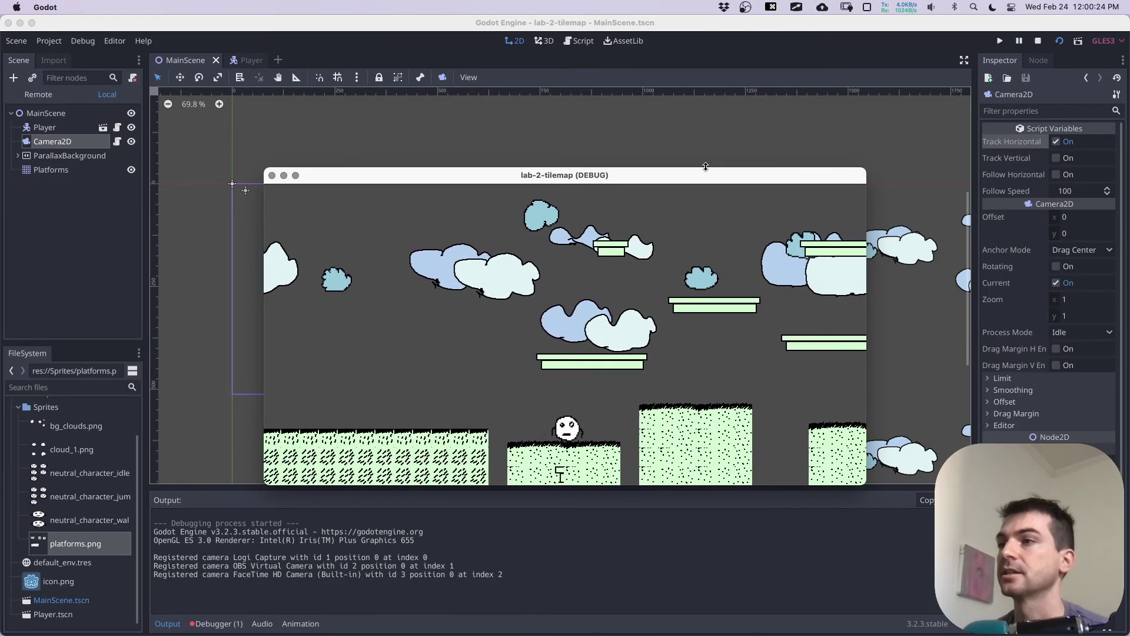
key(Right)
key(space)
key(space)
key(Left)
key(space)
key(Right)
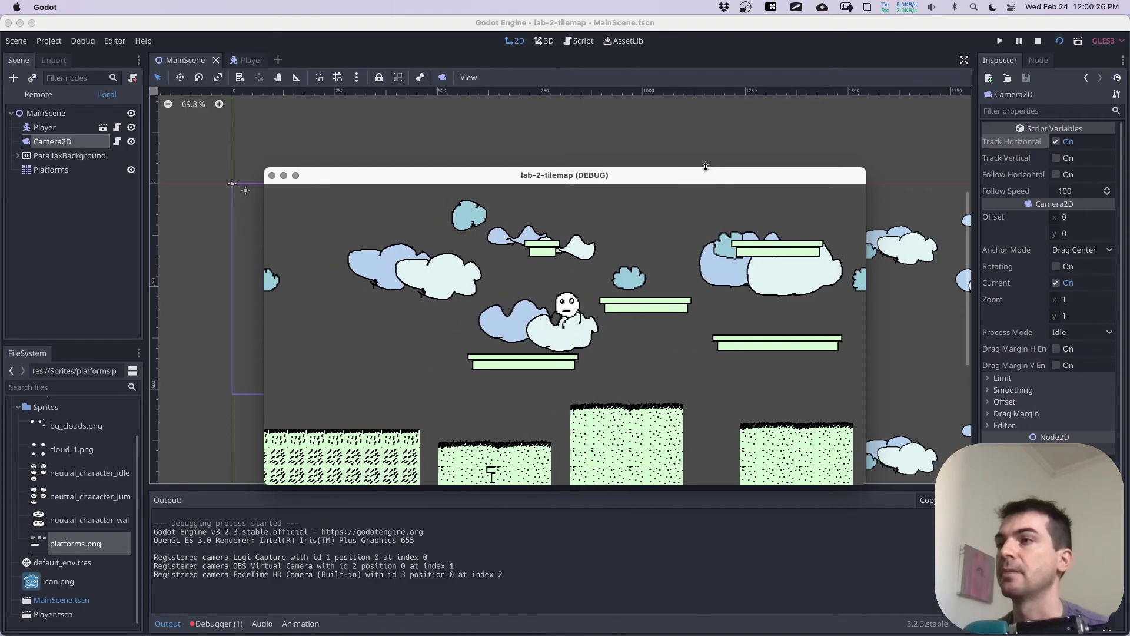
key(space)
key(Left)
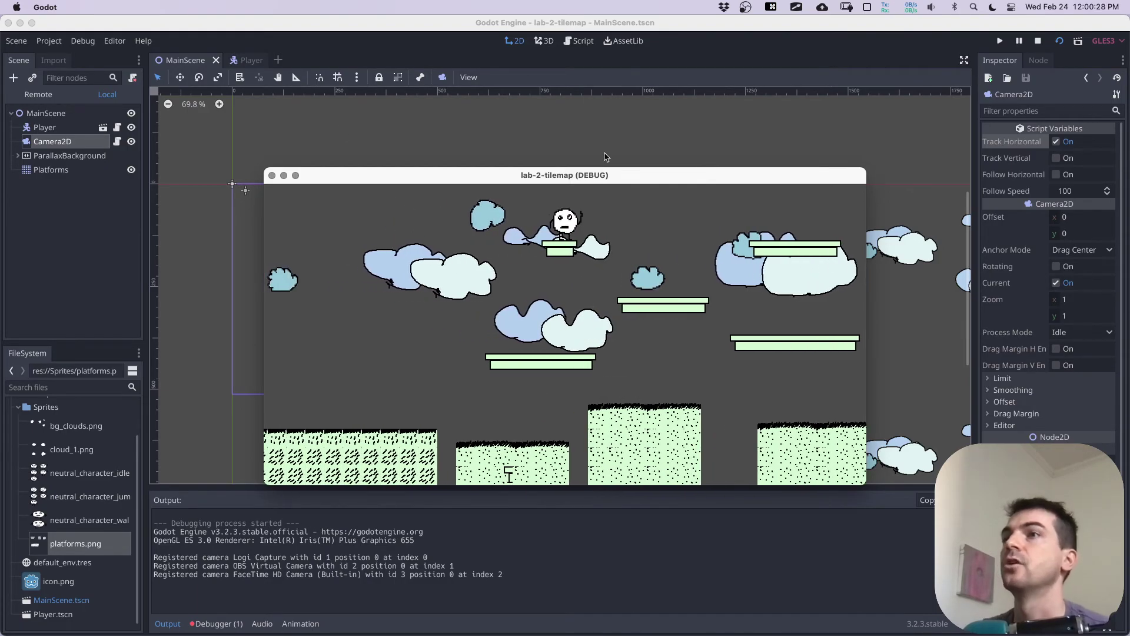
click(271, 175)
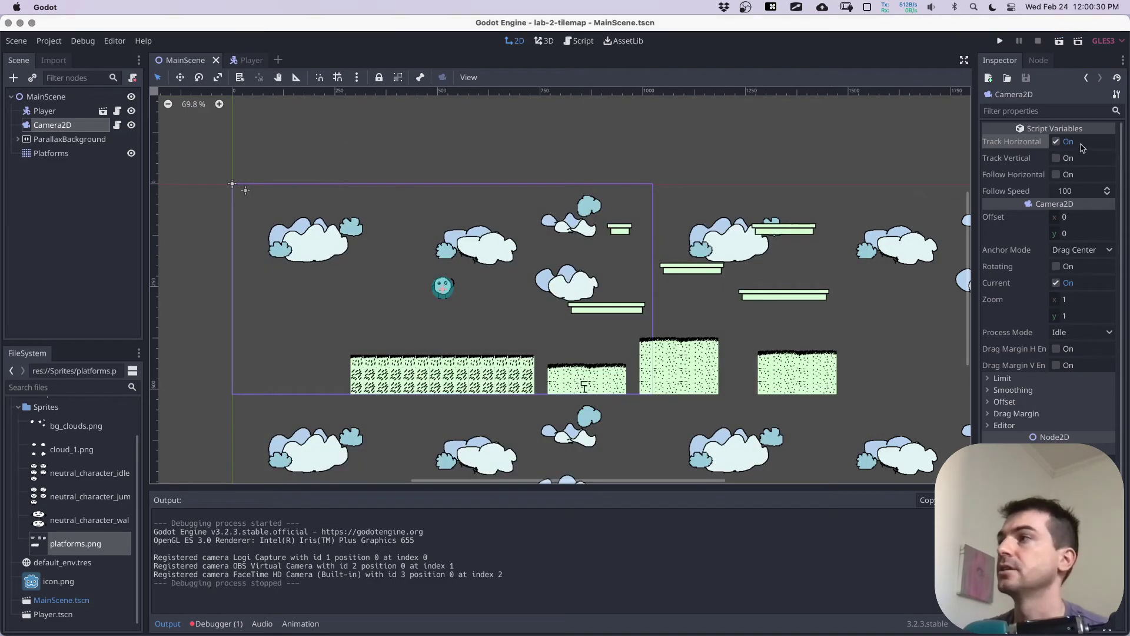
Step: Turn on Track Vertical on Camera2D and test-run the saved scene, jumping the player between the floating platforms
click(1063, 159)
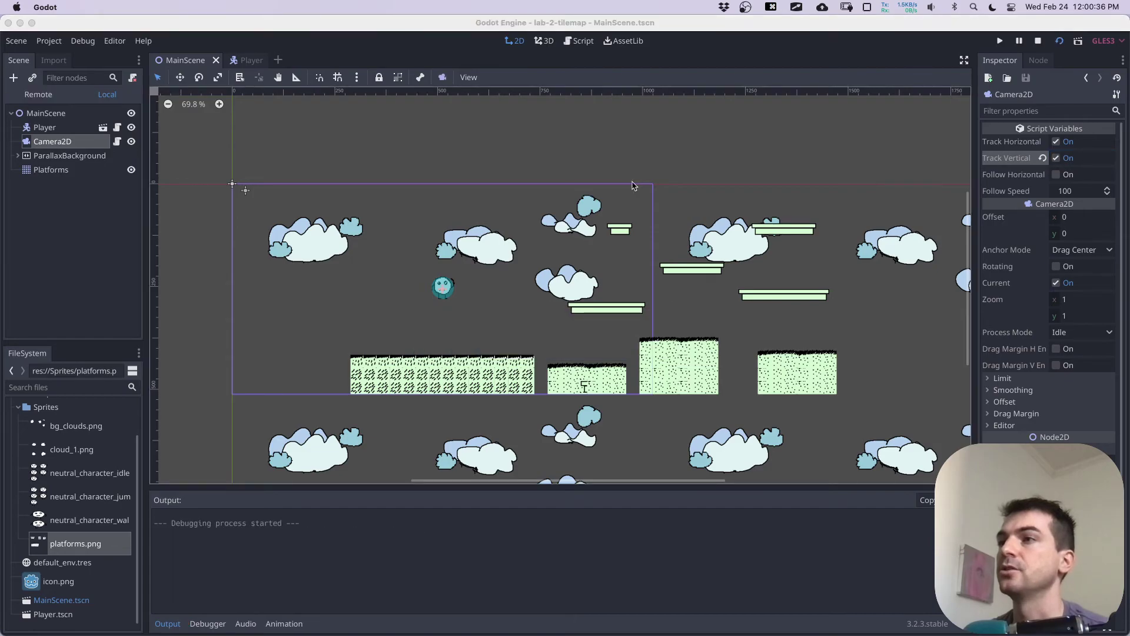
key(Right)
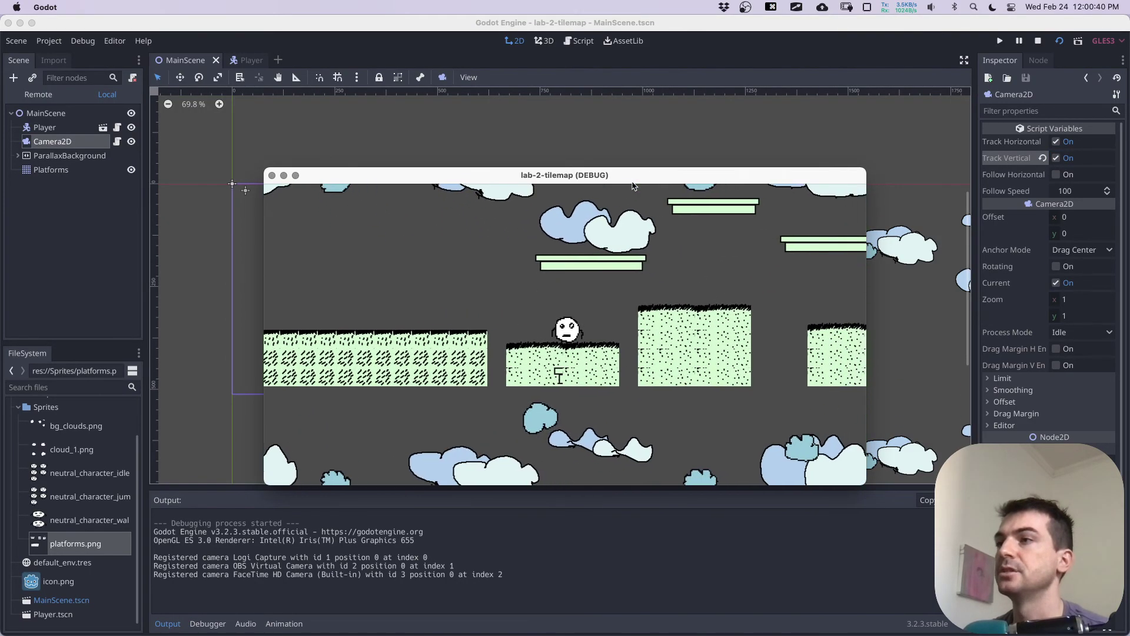
key(Up)
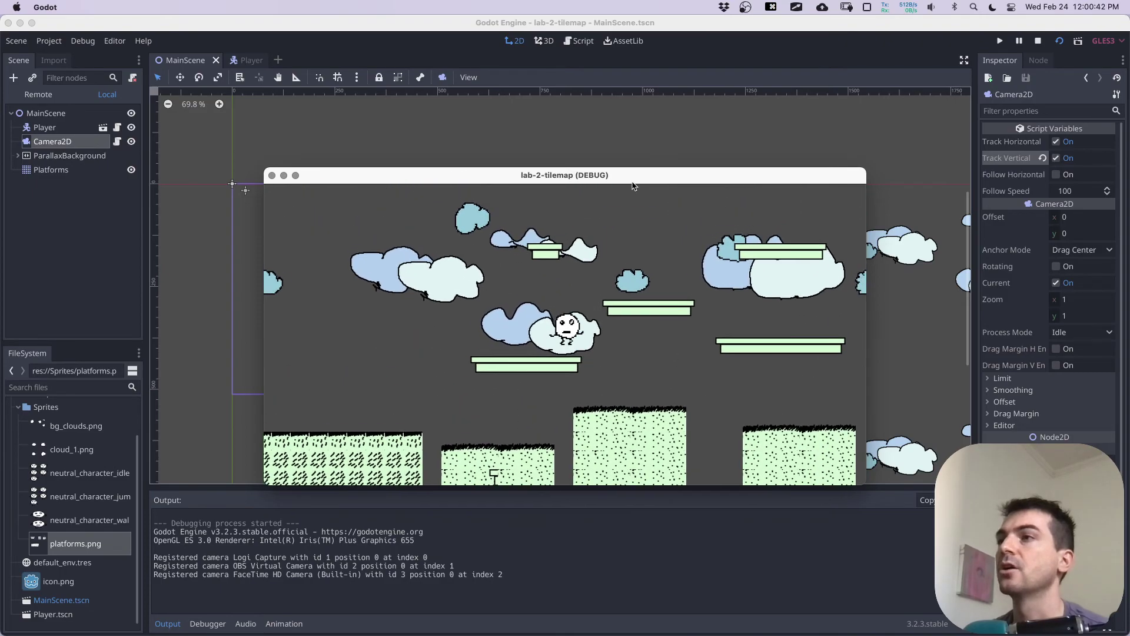
key(Up)
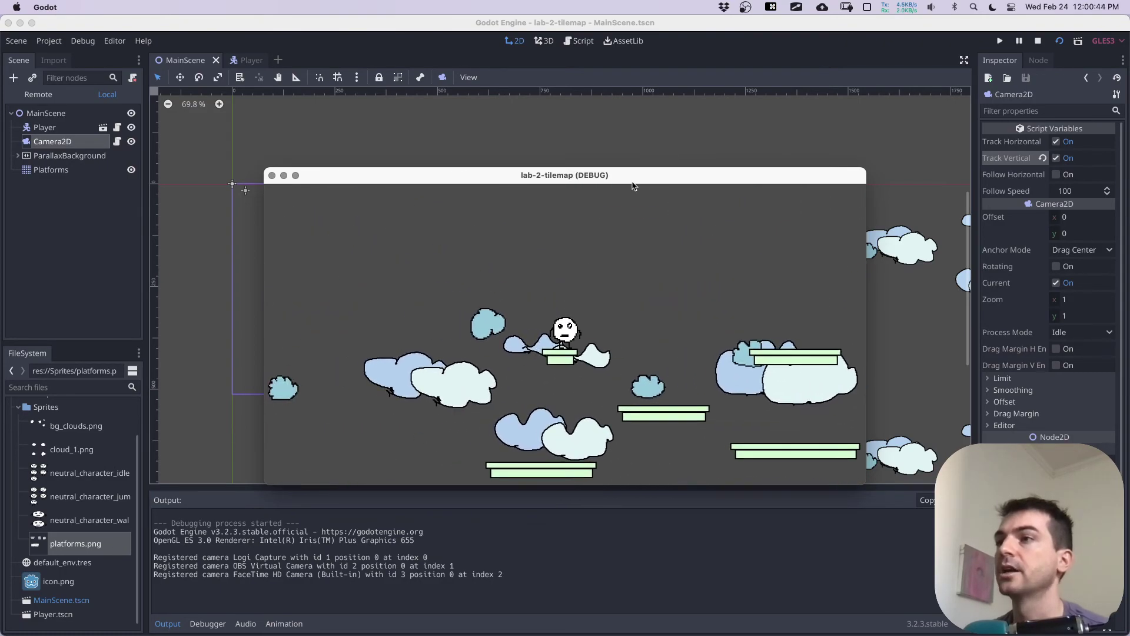
key(Right)
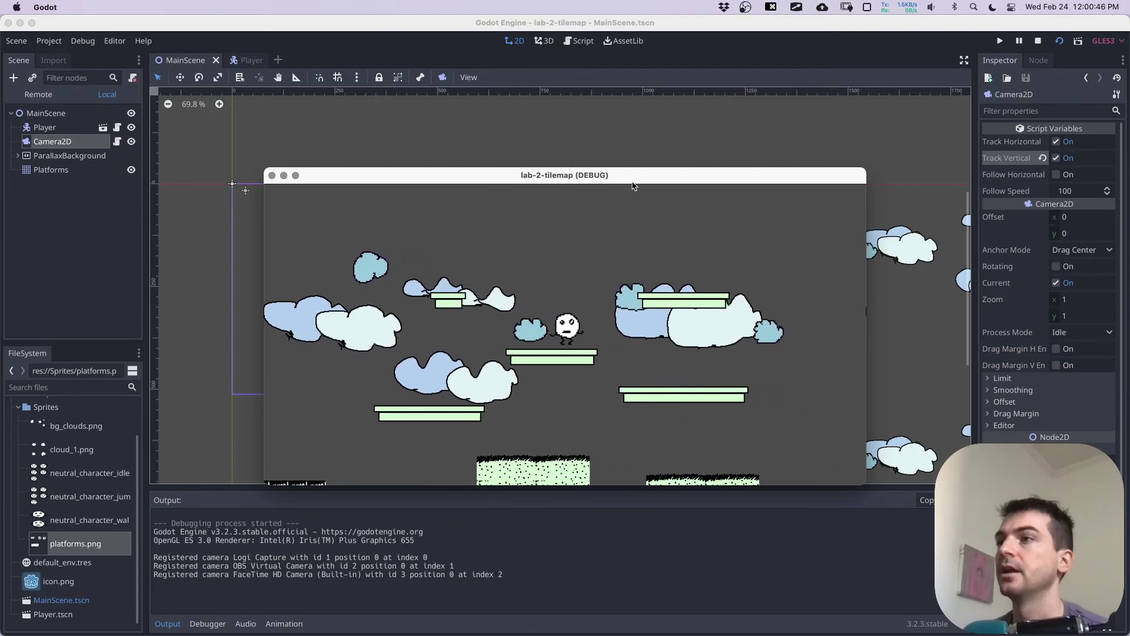
key(Up)
key(Right)
key(Up)
key(Left)
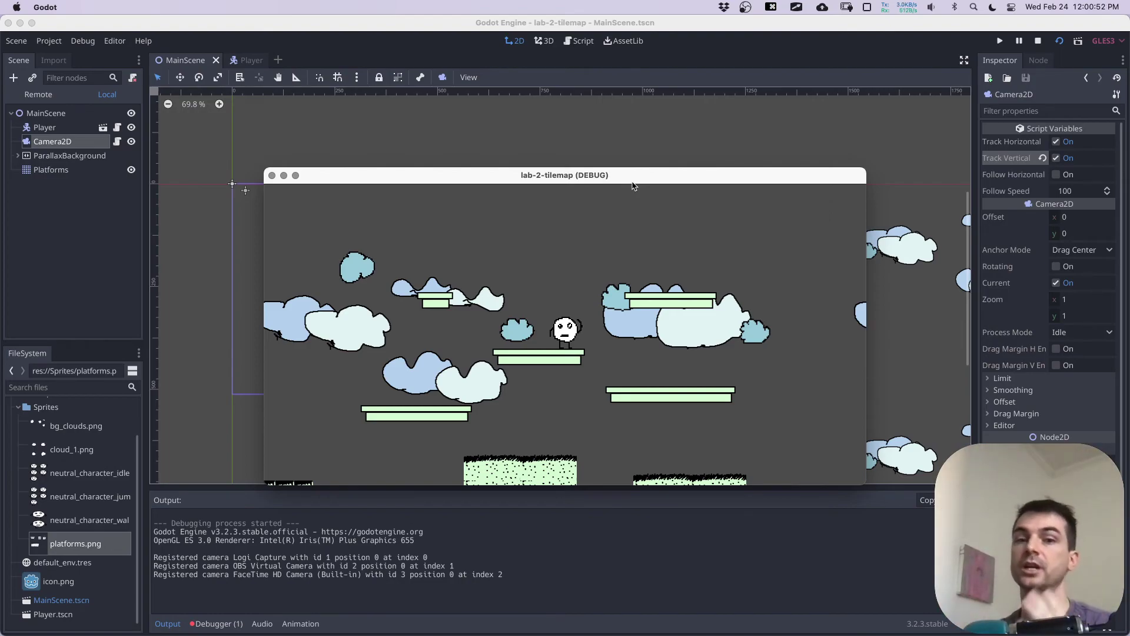
key(Right)
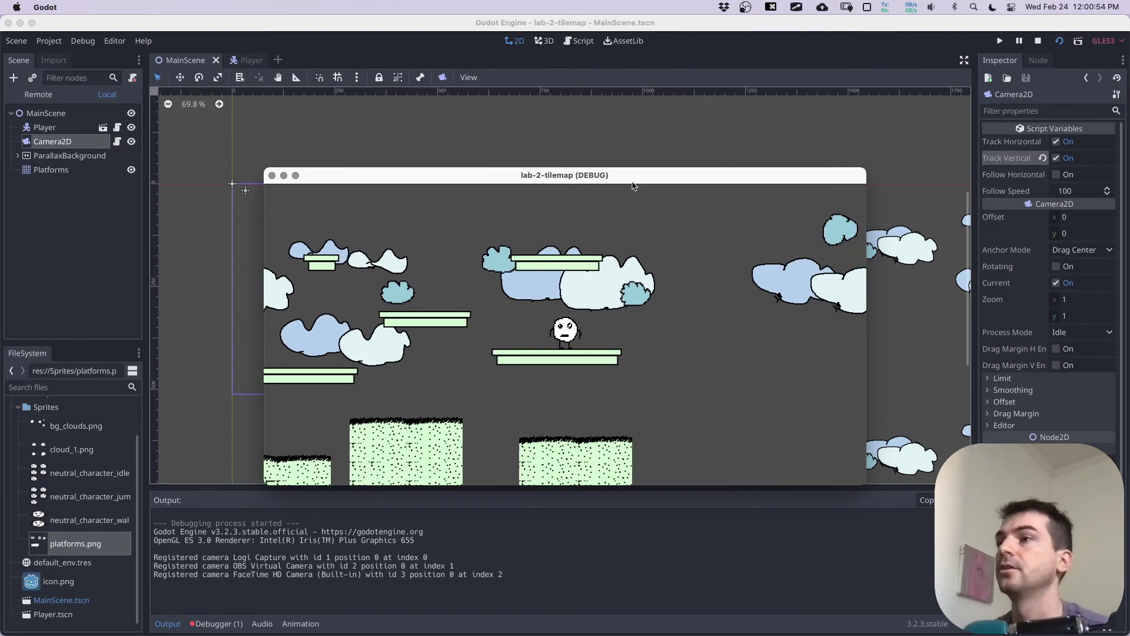
key(Up)
key(Left)
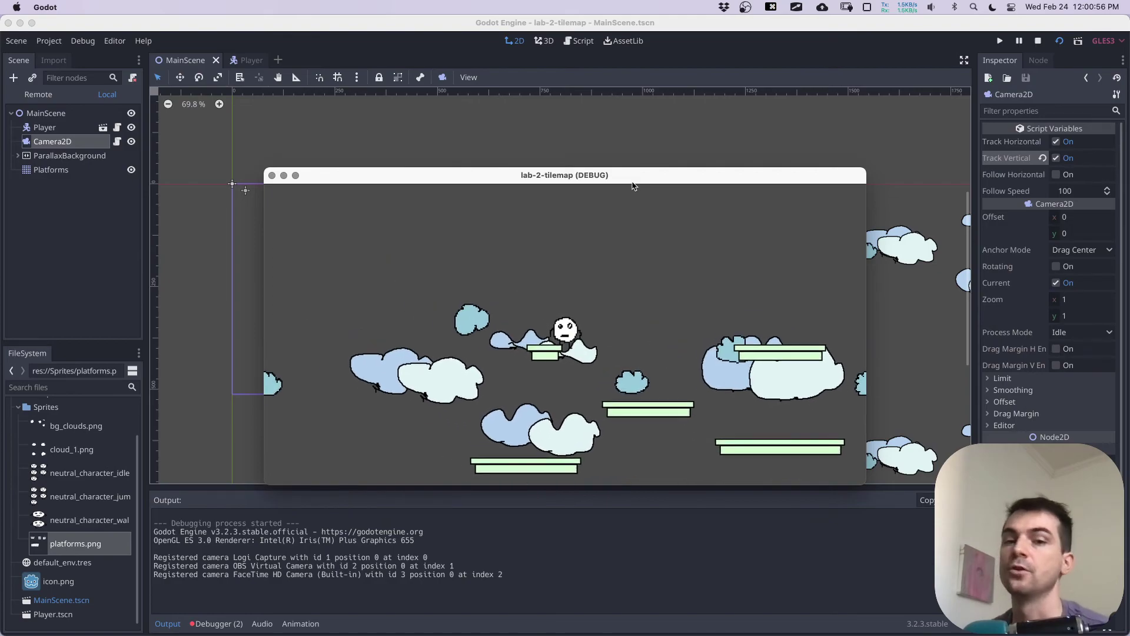
Step: Move the player back across the ground platform and off its left edge to check vertical tracking, and close the game
key(Left)
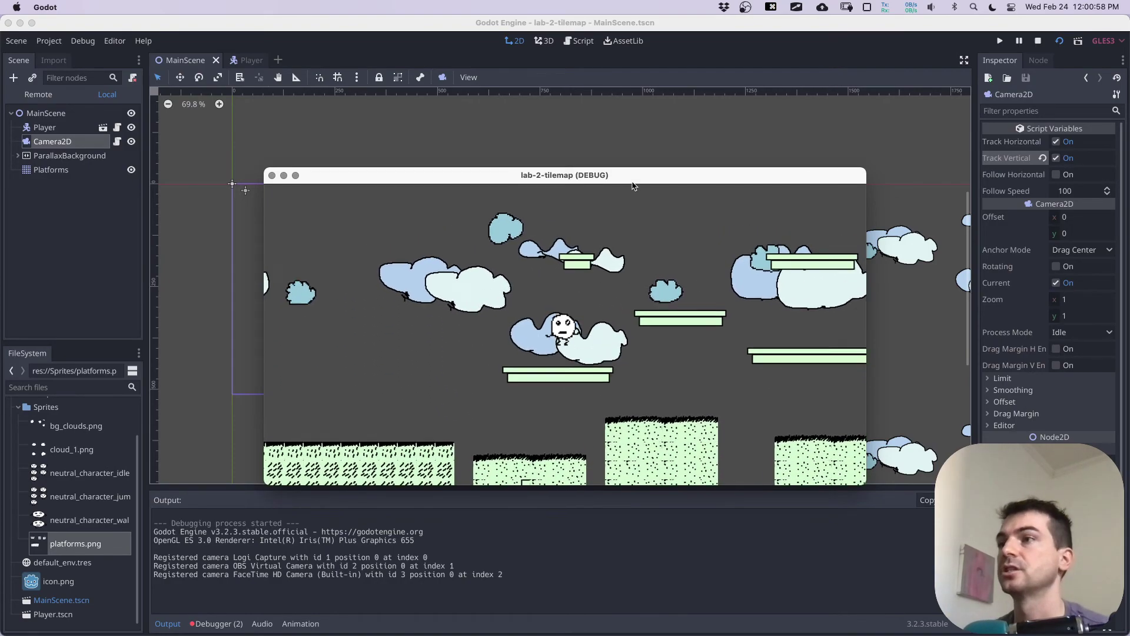
key(Left)
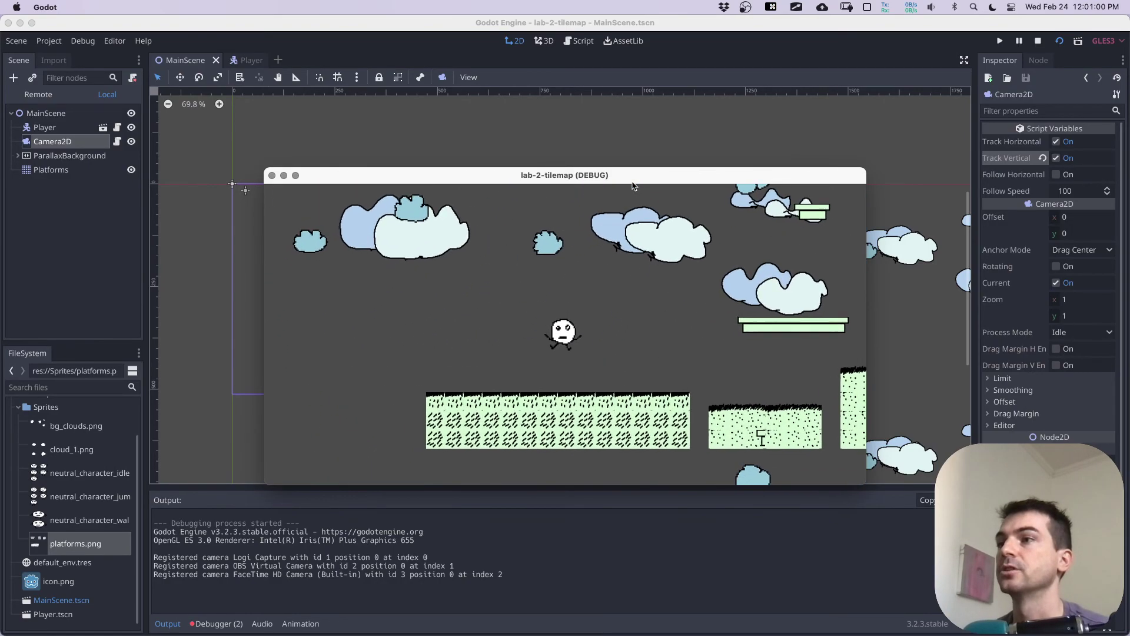
key(Right)
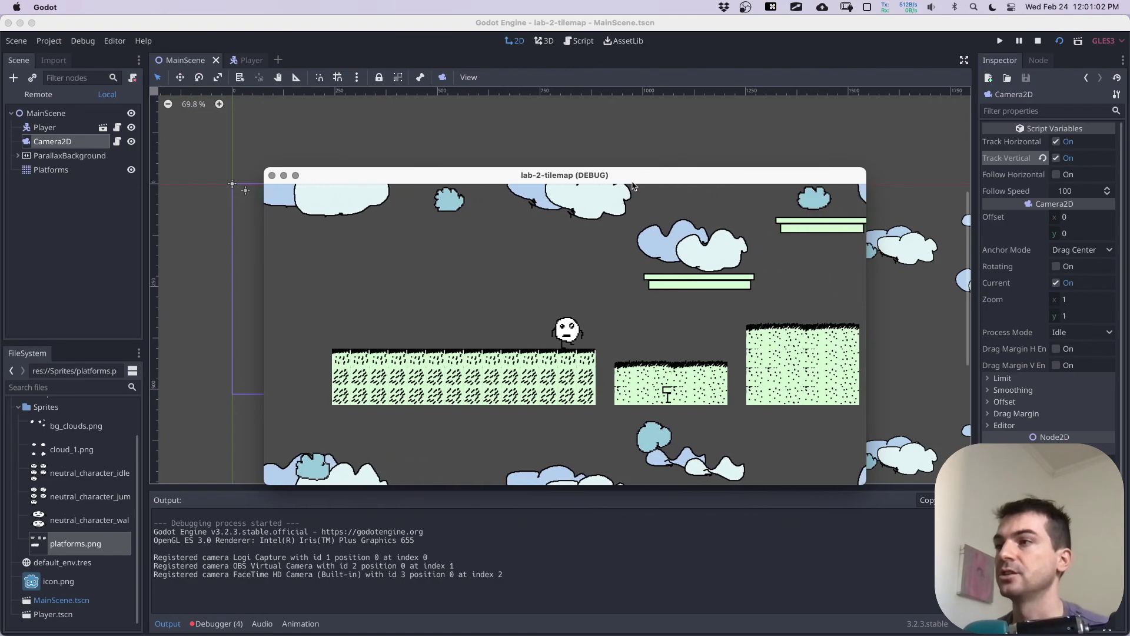
key(Left)
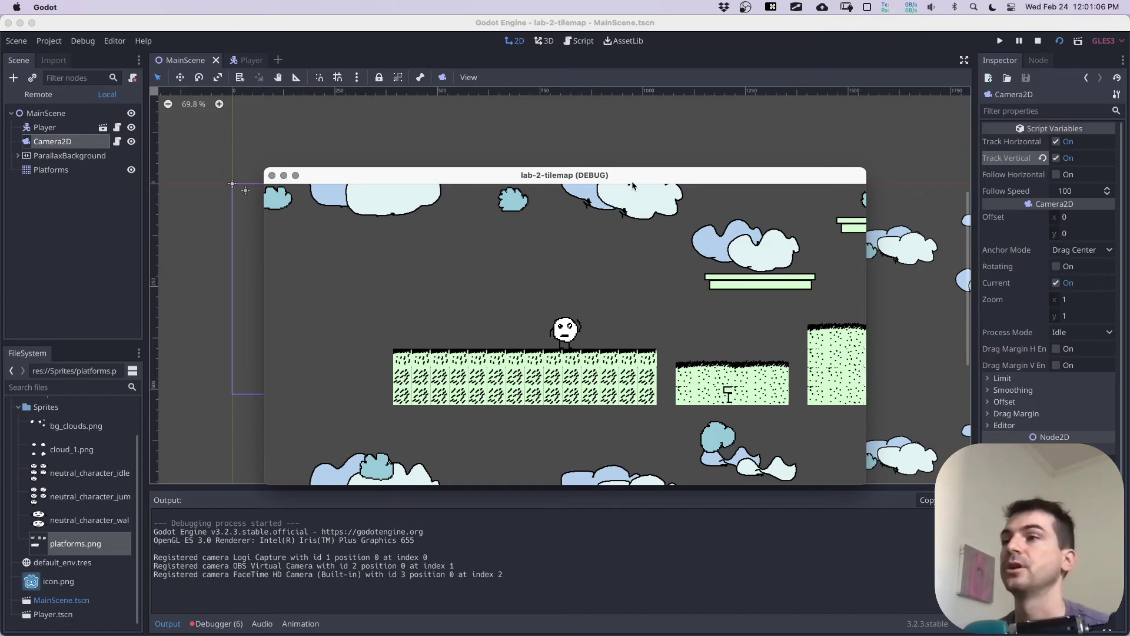
key(Left)
key(Left)
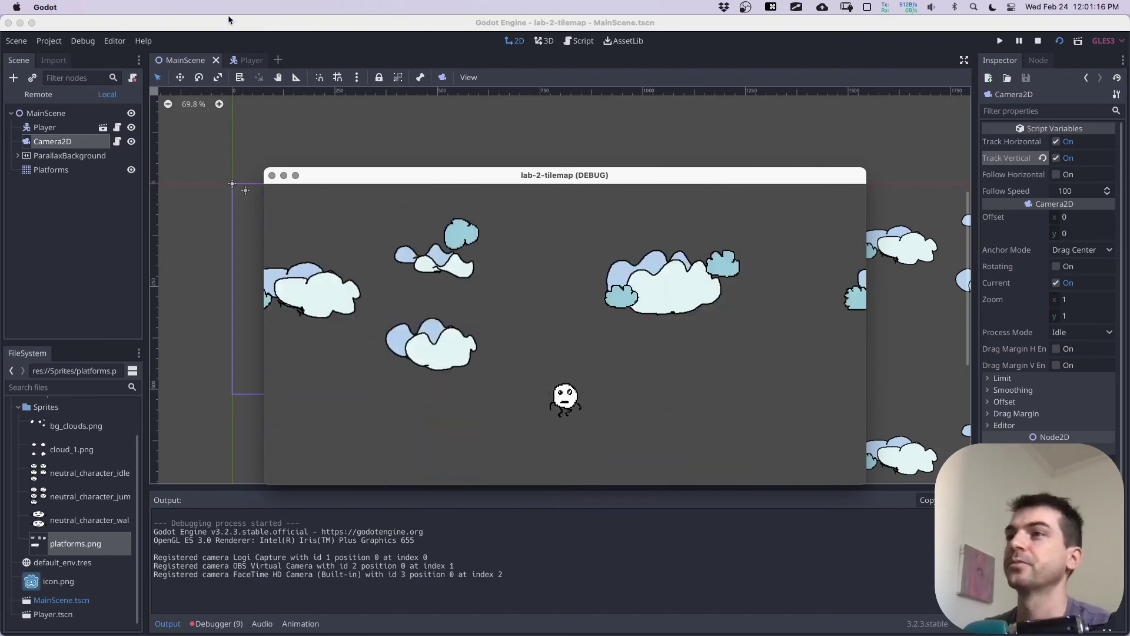
click(272, 176)
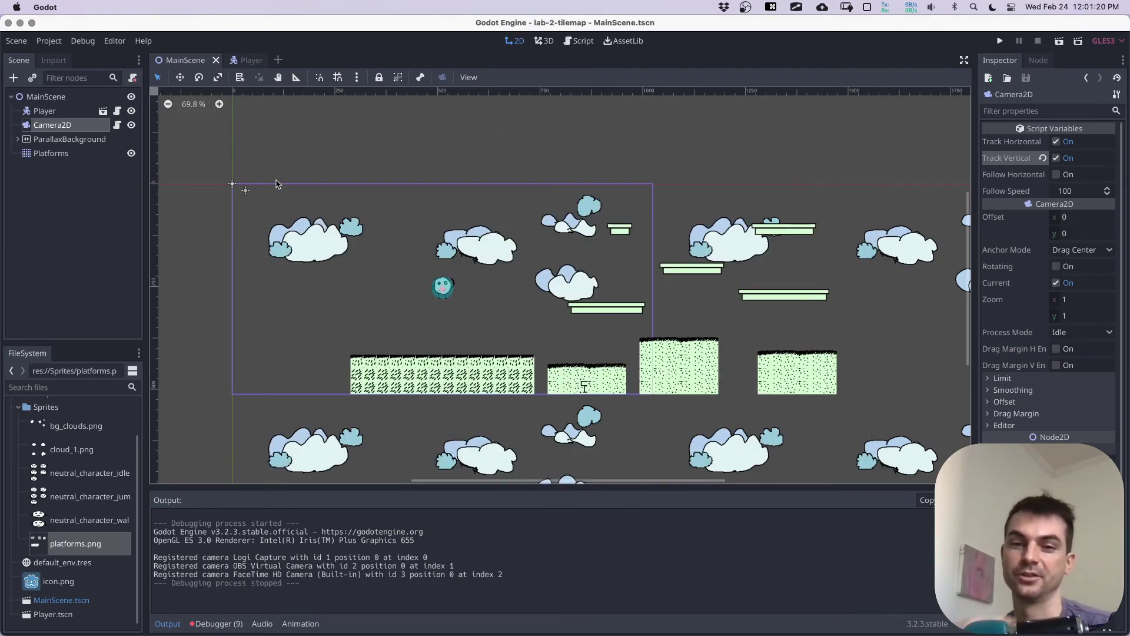
Step: Turn off Track Vertical and turn on Follow Horizontal on Camera2D
scroll(299, 210, down, 1)
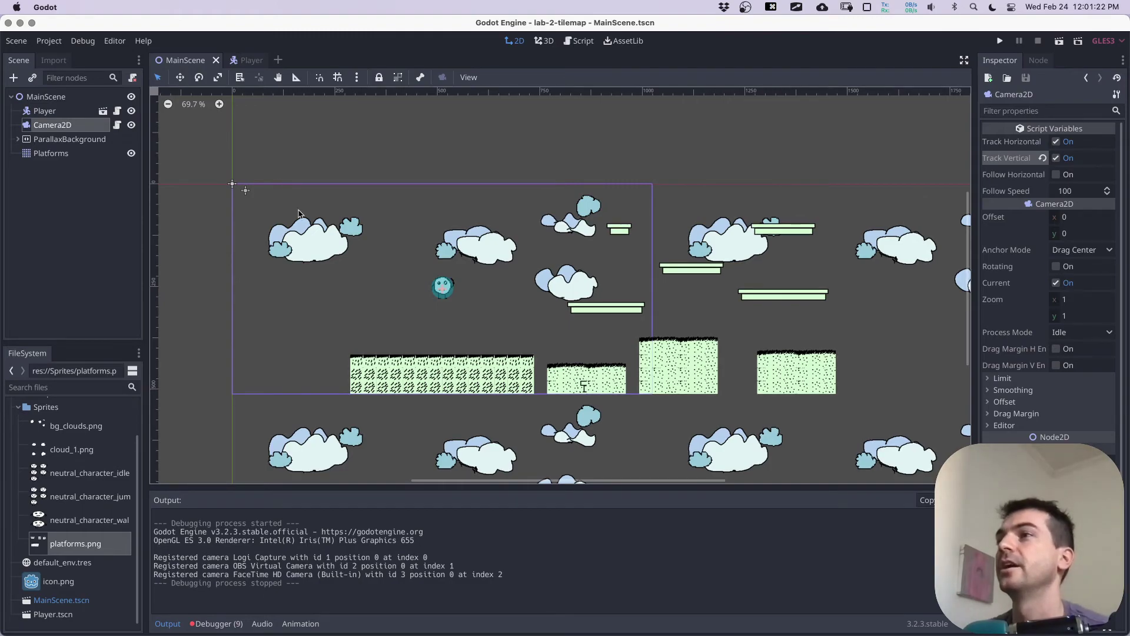
click(1055, 159)
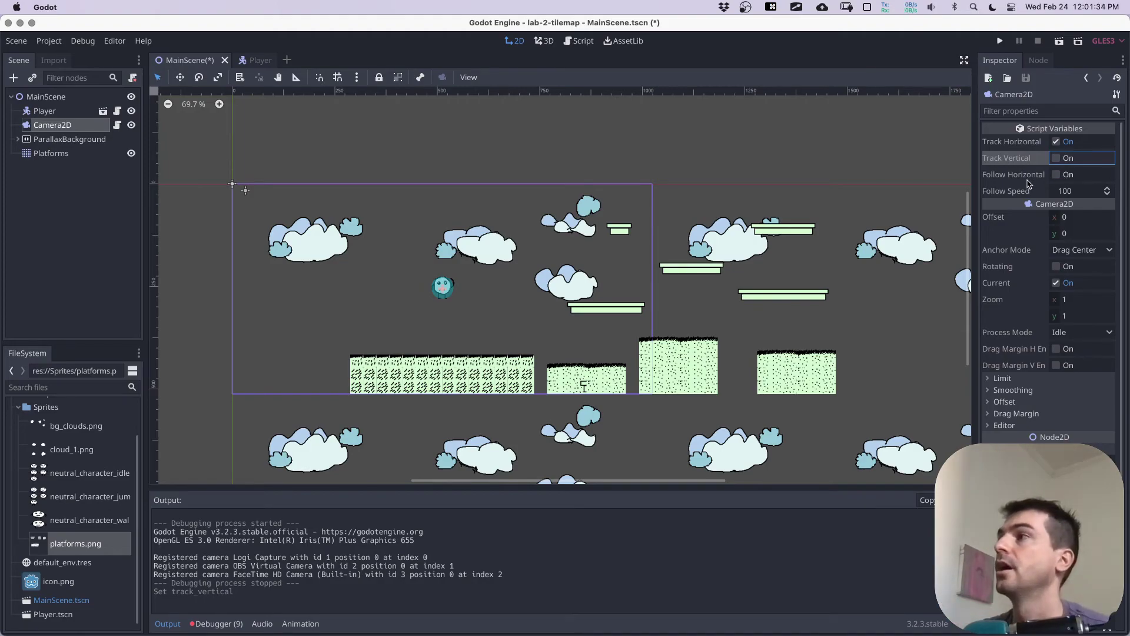
click(1056, 175)
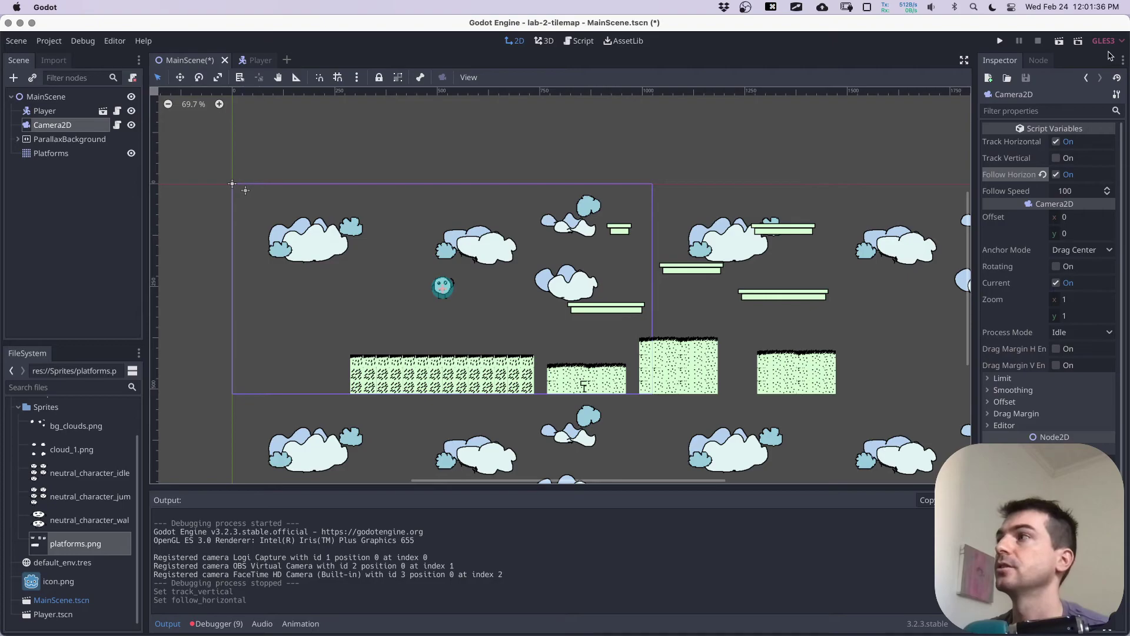
Step: Save the scene and test-run it, jumping the player over the ground blocks onto the lowest floating platform to check horizontal following
key(cmd+s)
click(1059, 41)
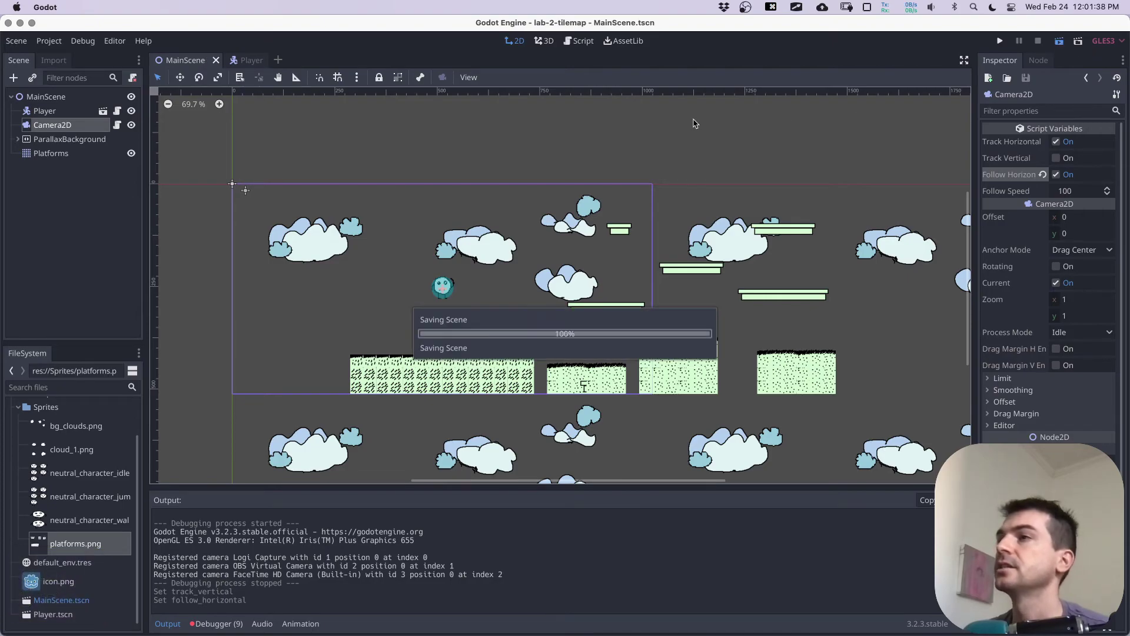
key(Right)
key(Up)
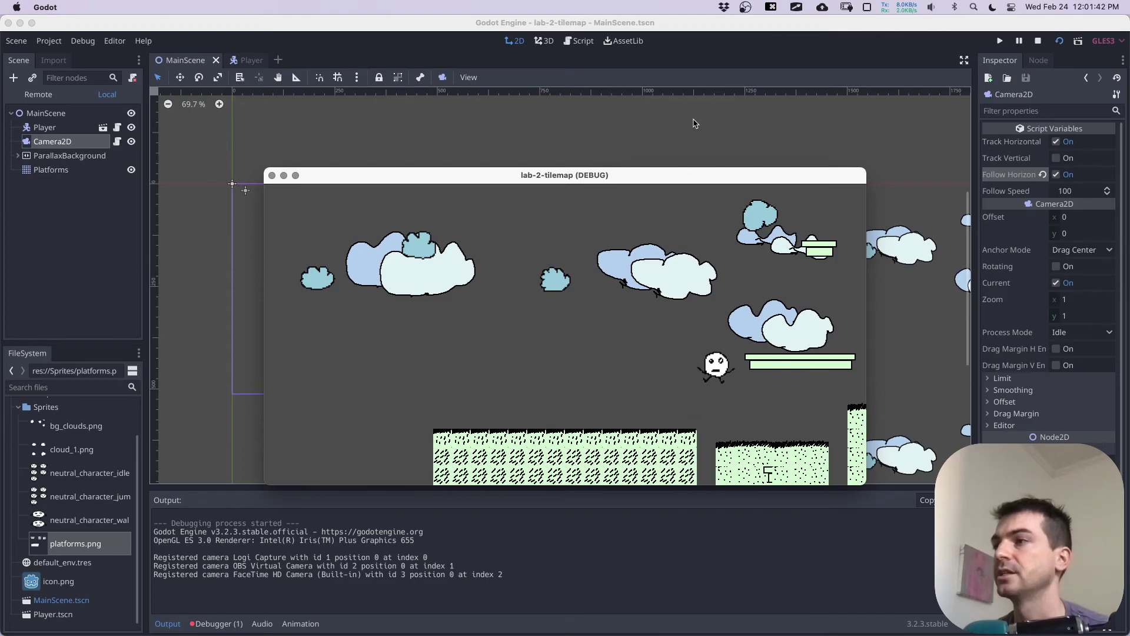
key(Right)
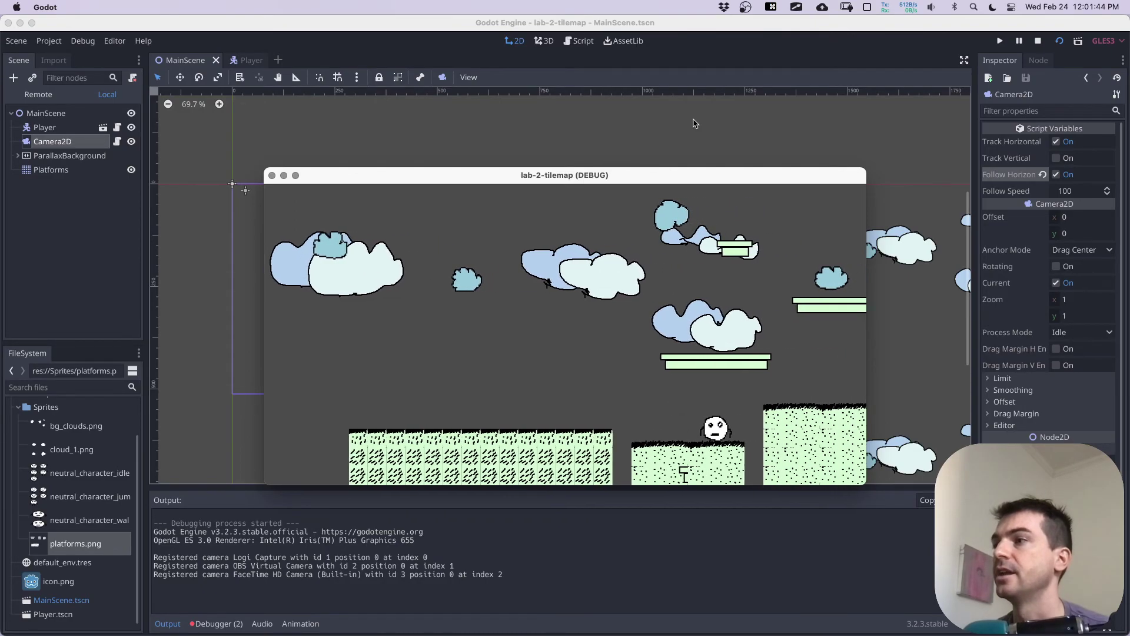
key(Up)
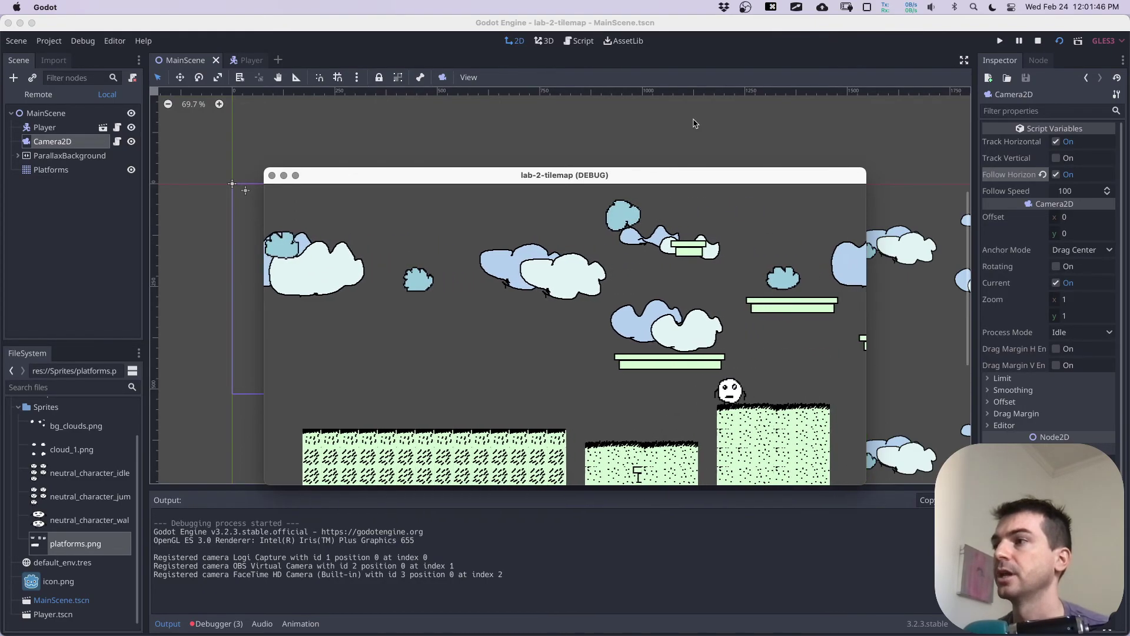
key(Up)
key(Left)
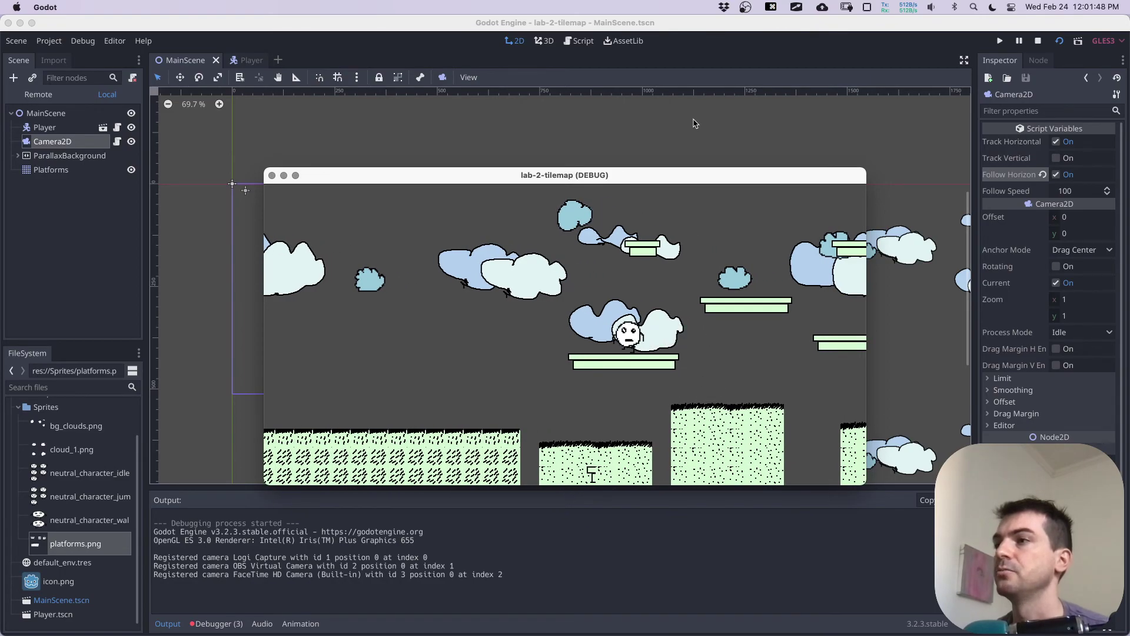
Step: Move the player back to the ground platform, then jump across the floating platforms to the upper long one to examine the camera's following
key(Left)
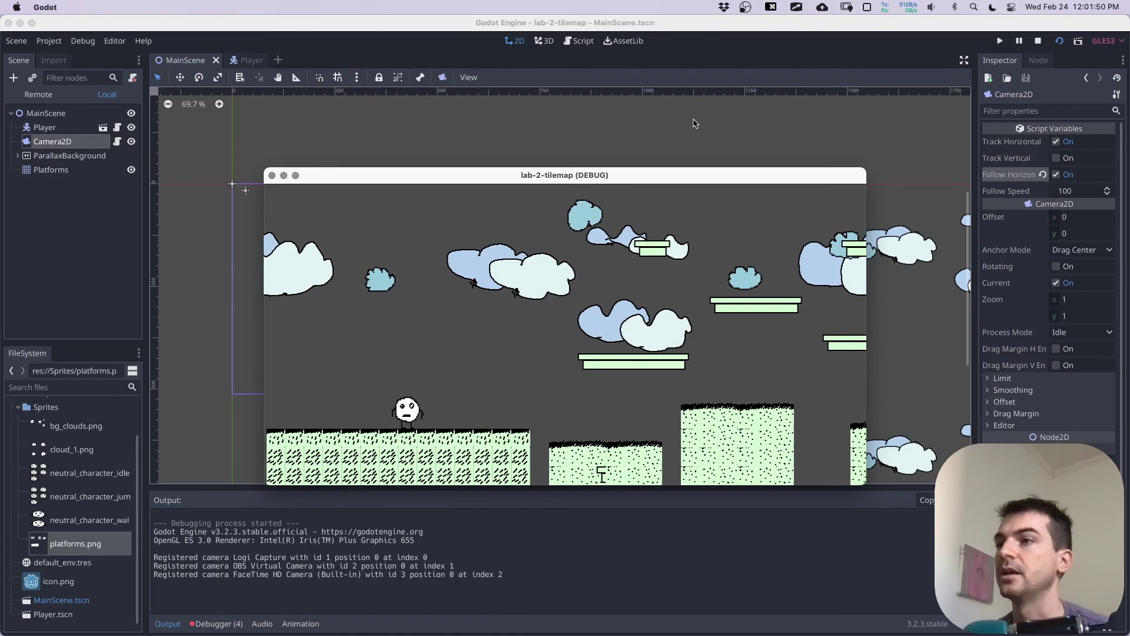
key(Right)
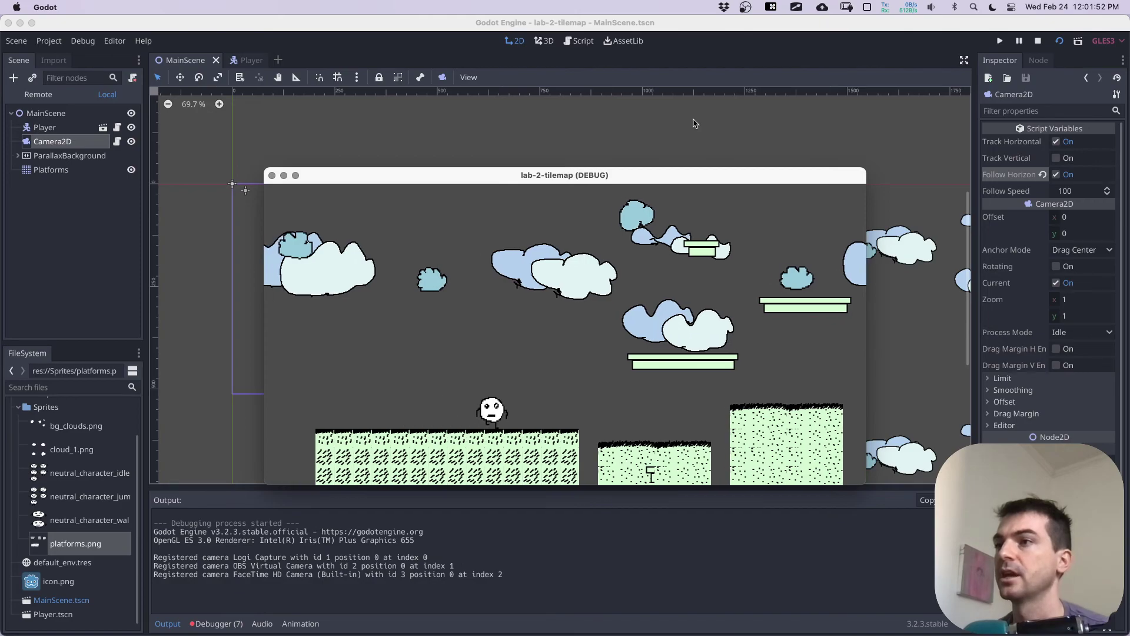
key(Up)
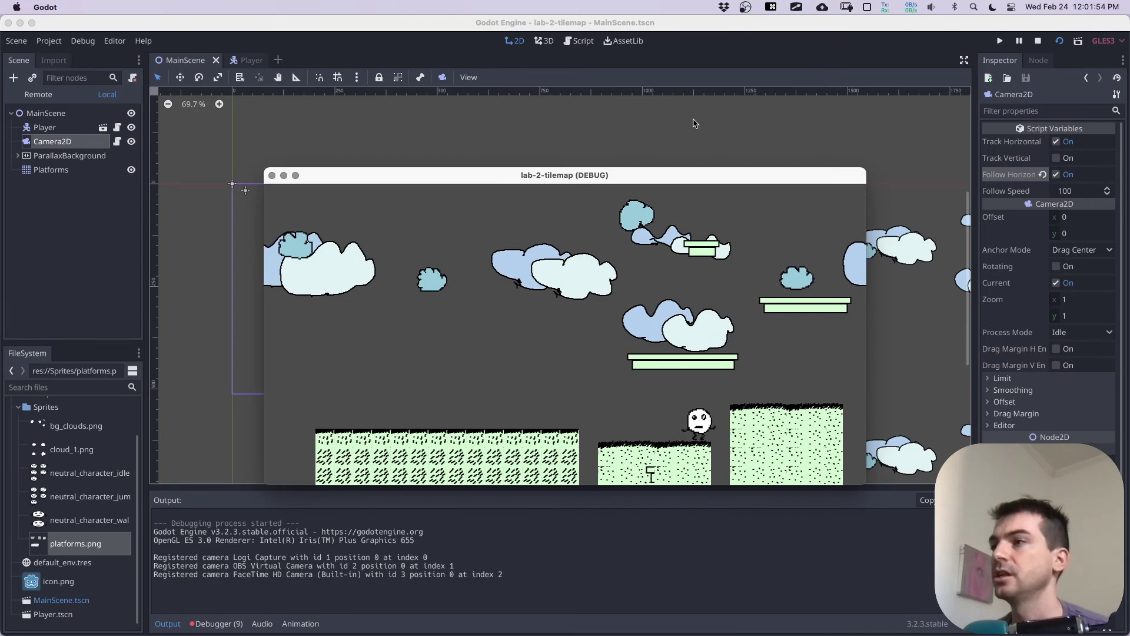
key(Up)
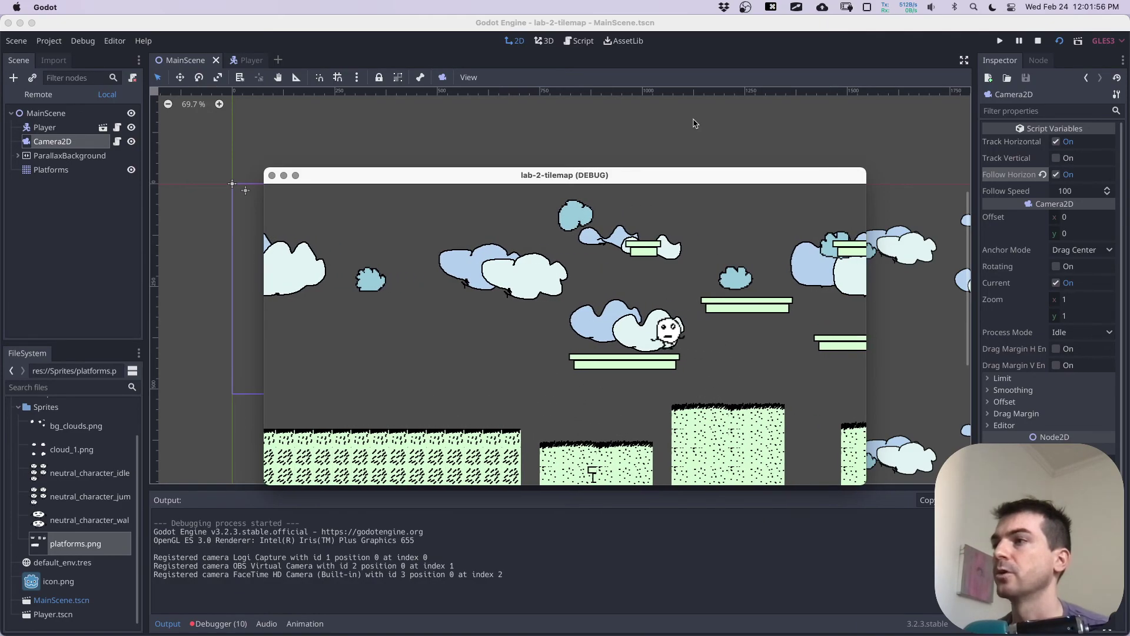
key(Left)
key(Up)
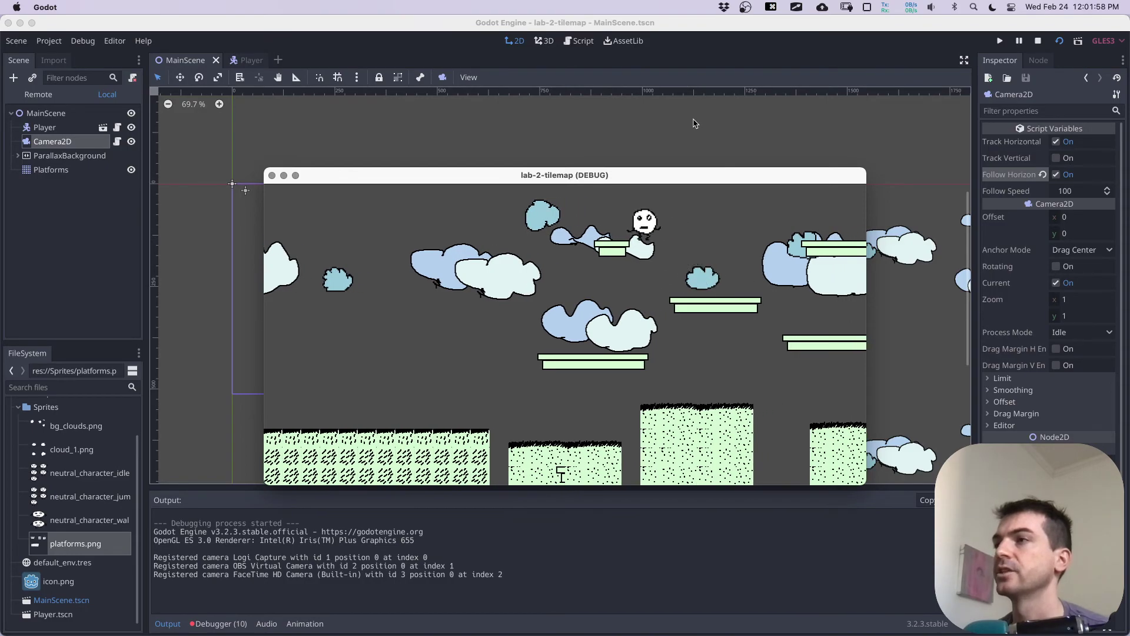
key(Right)
key(Up)
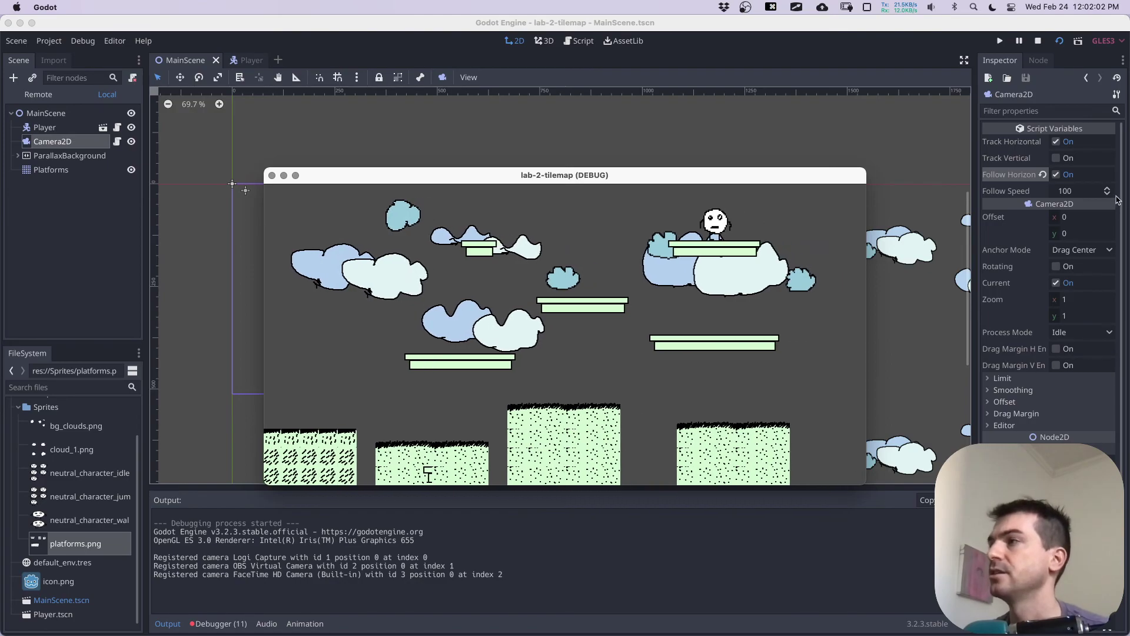
Step: Set the Camera2D's Follow Speed to 50, save the scene and run it again
click(1072, 193)
click(1089, 192)
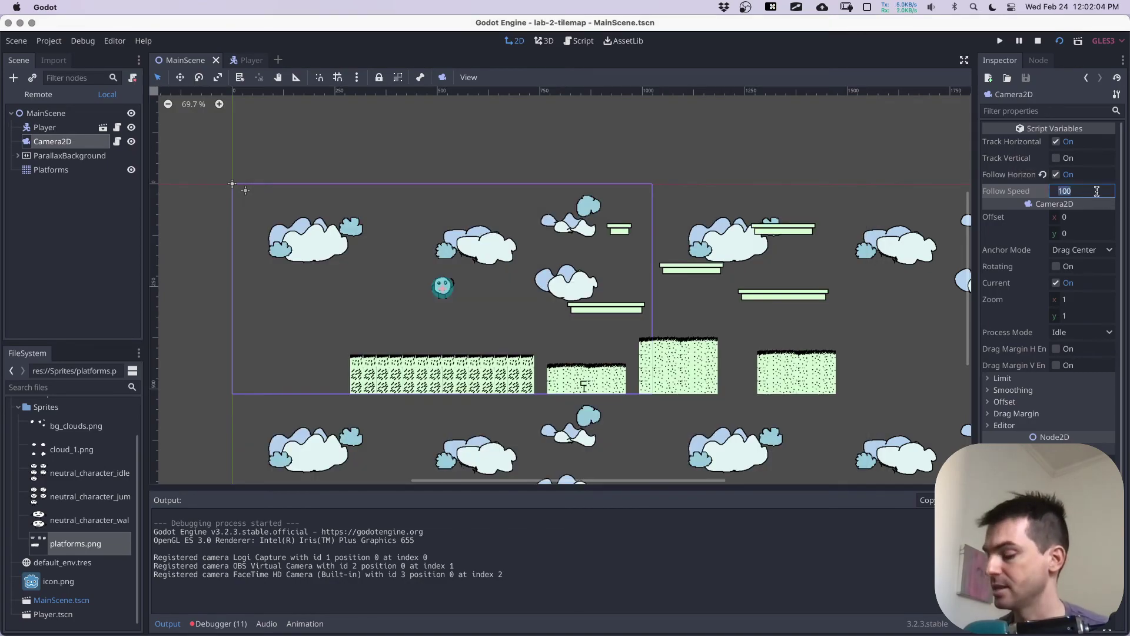
key(Return)
key(super+s)
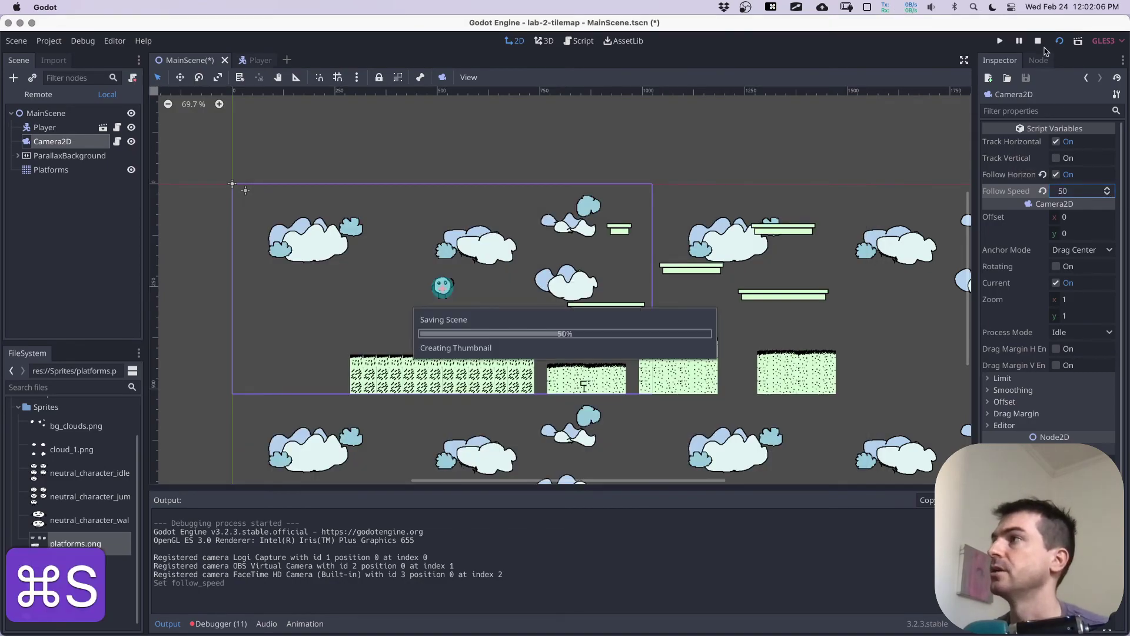
click(1060, 42)
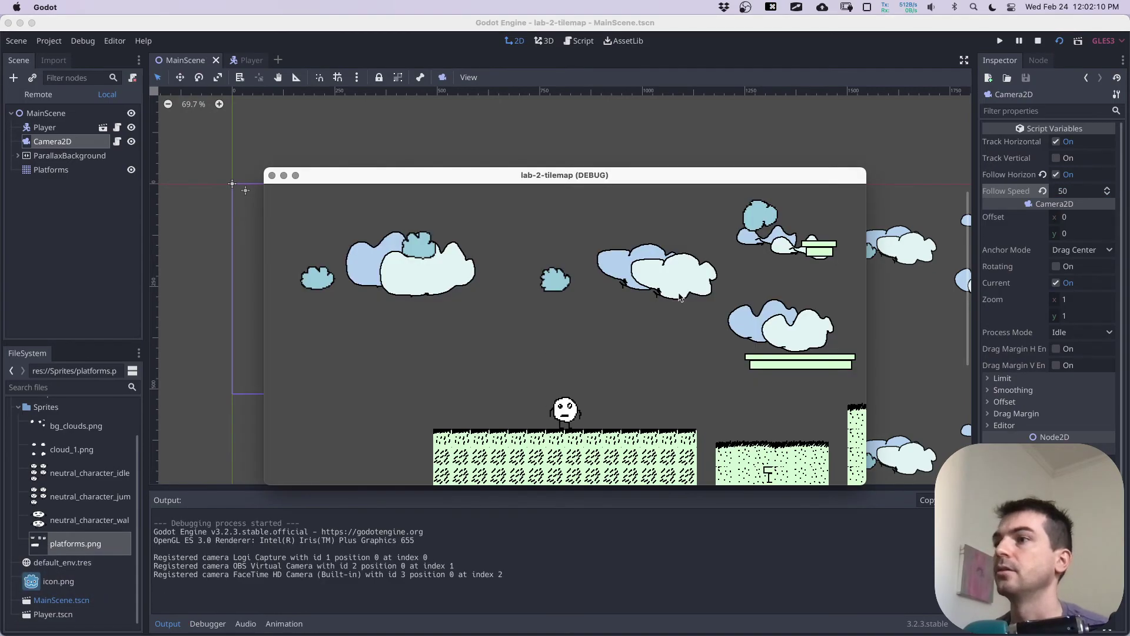
Step: Jump the player rightward across the ground blocks and floating platforms to examine how the camera follows at the slower speed
key(Right)
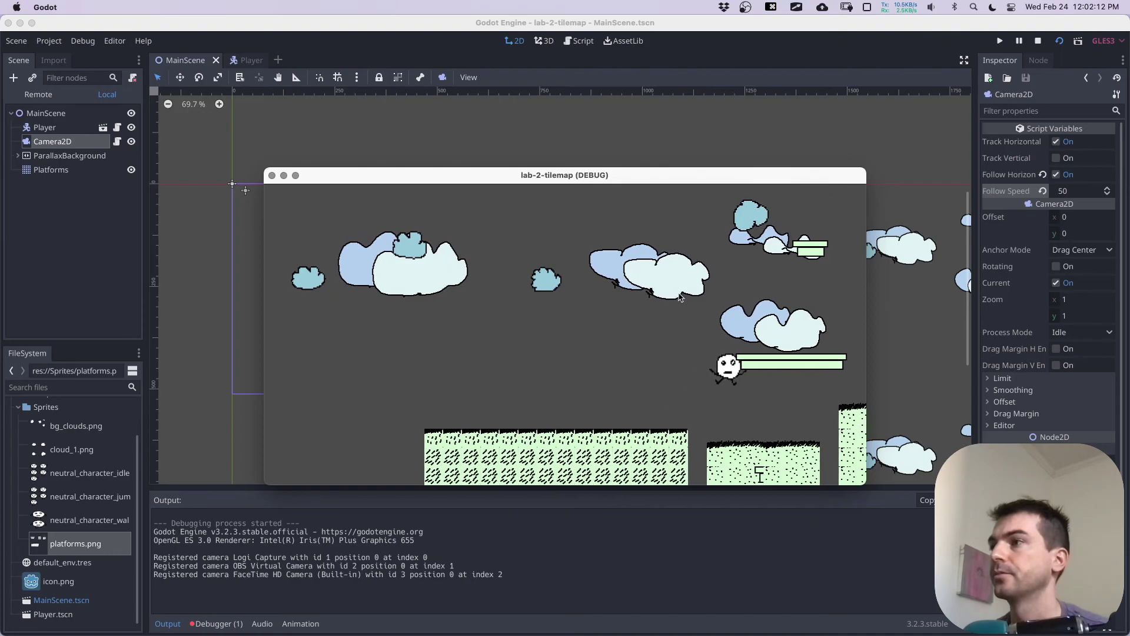
key(Up)
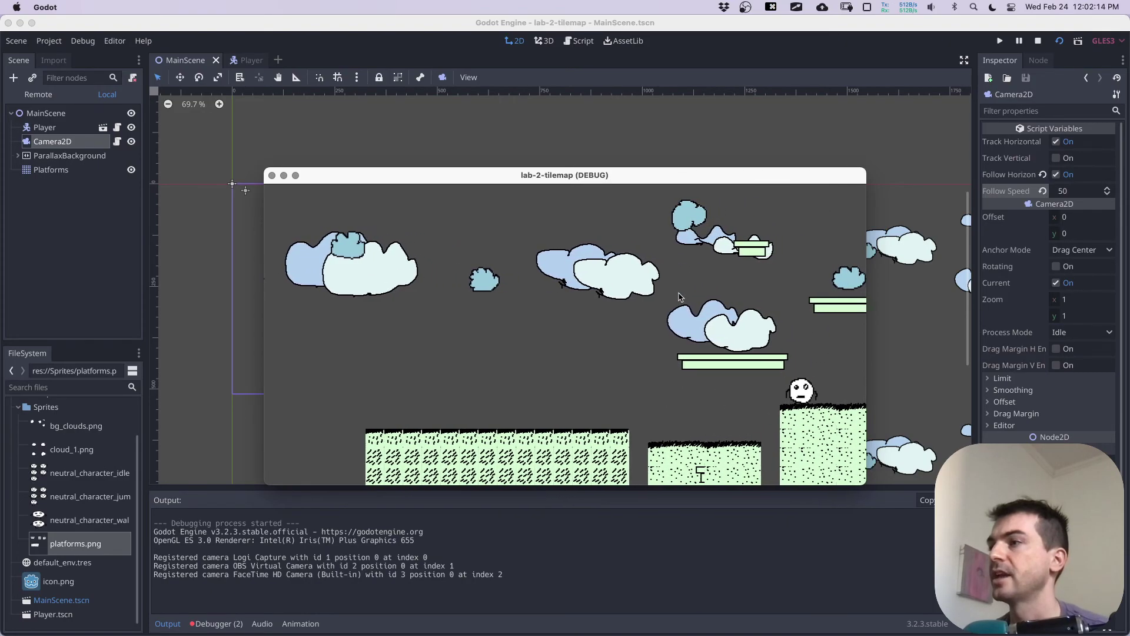
key(Up)
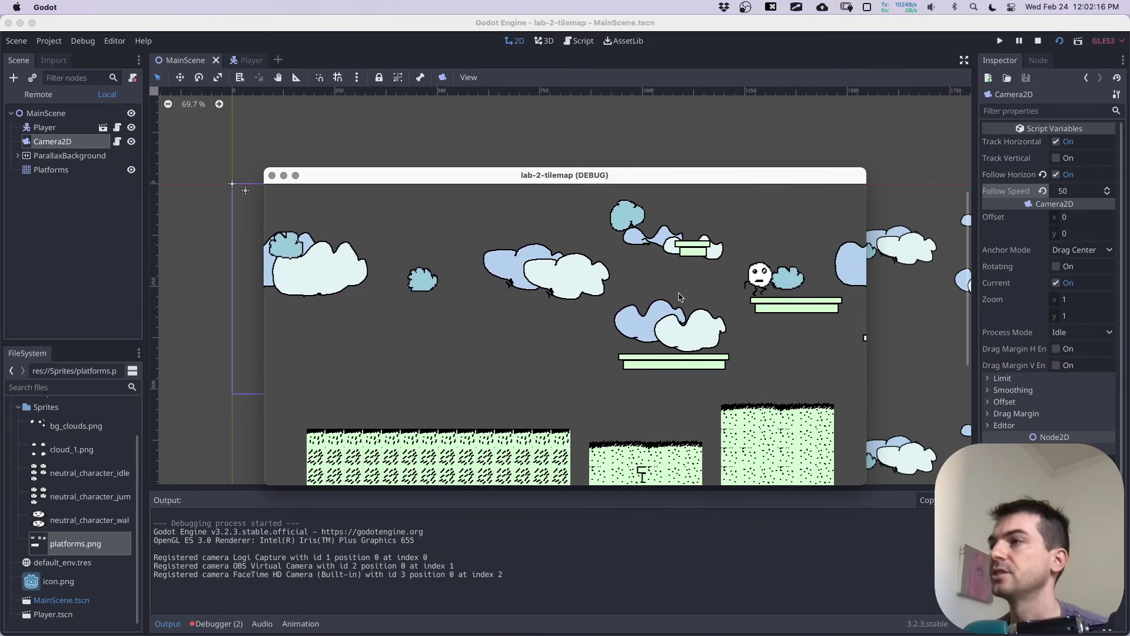
key(Right)
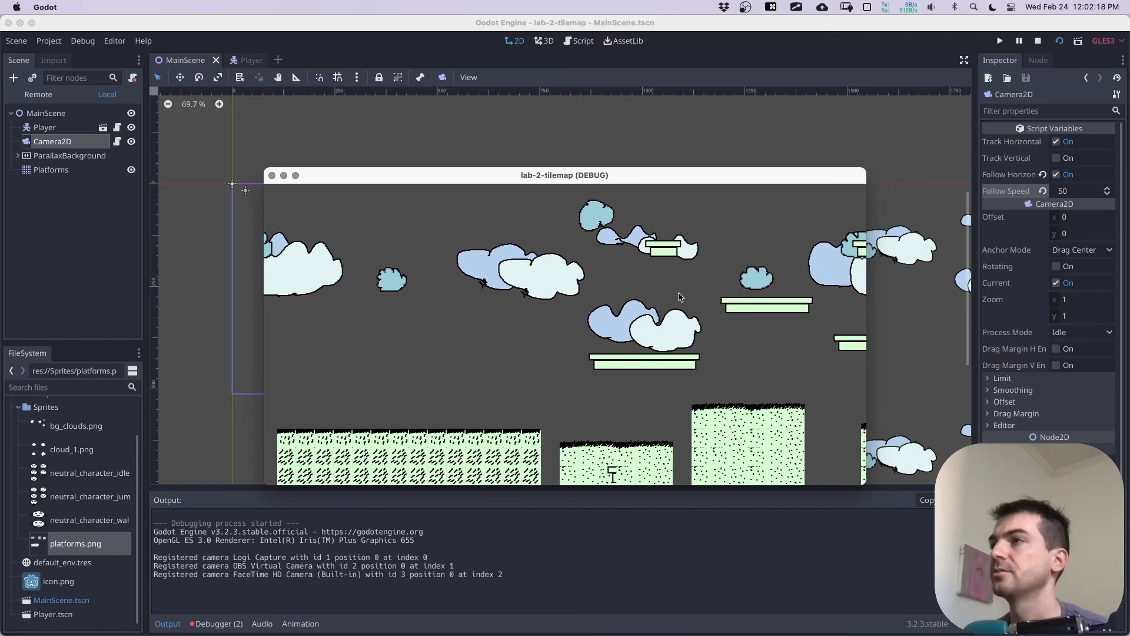
key(Right)
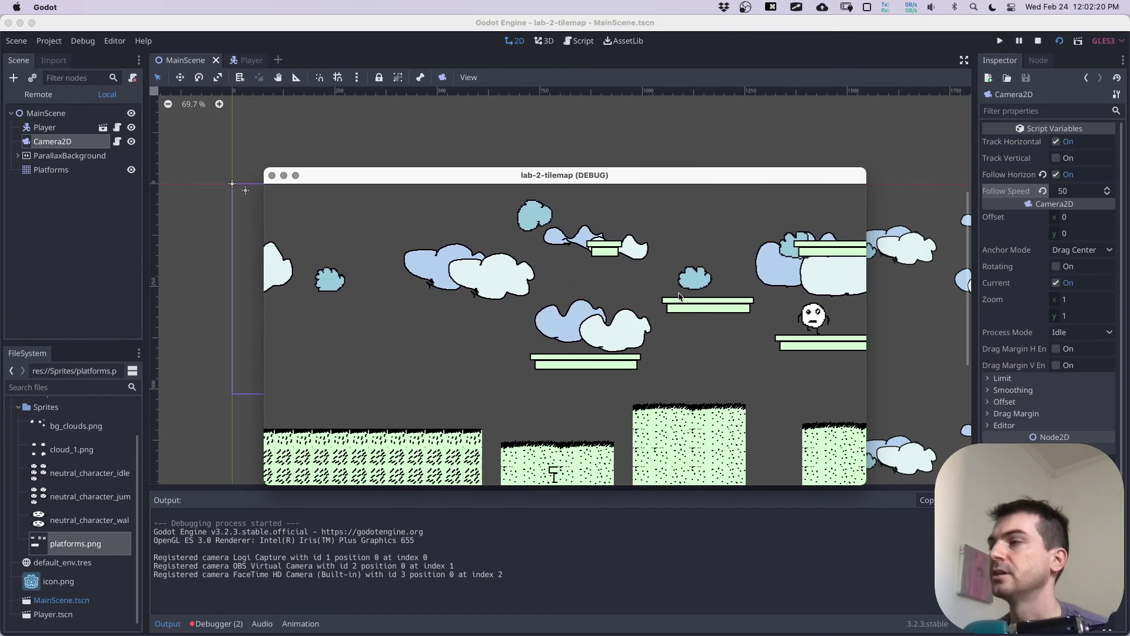
key(Left)
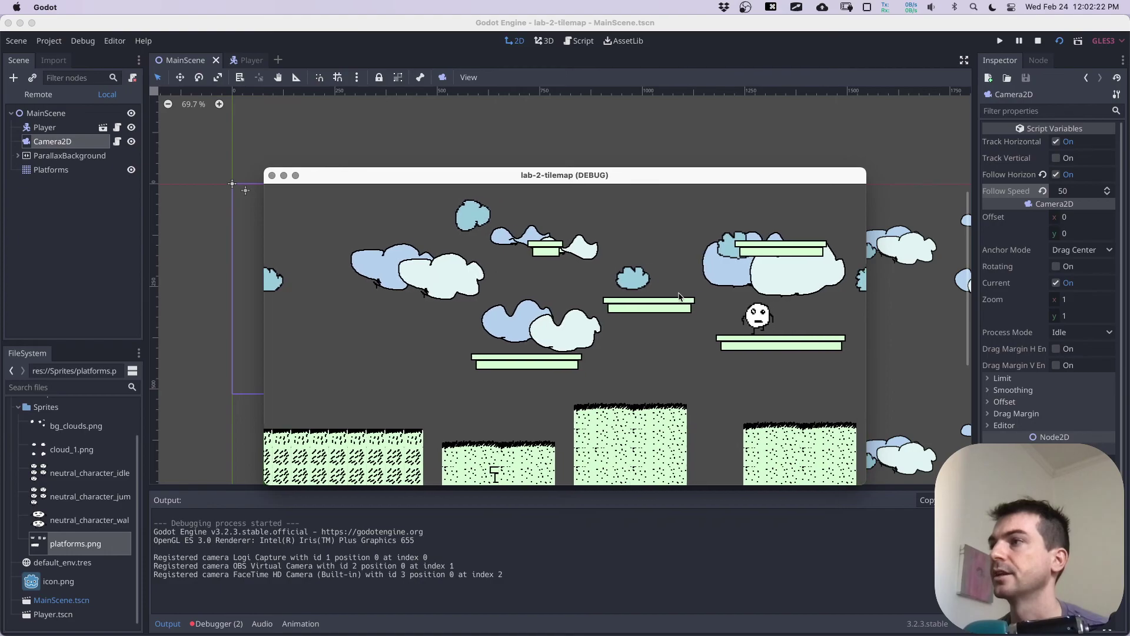
key(Up)
key(Right)
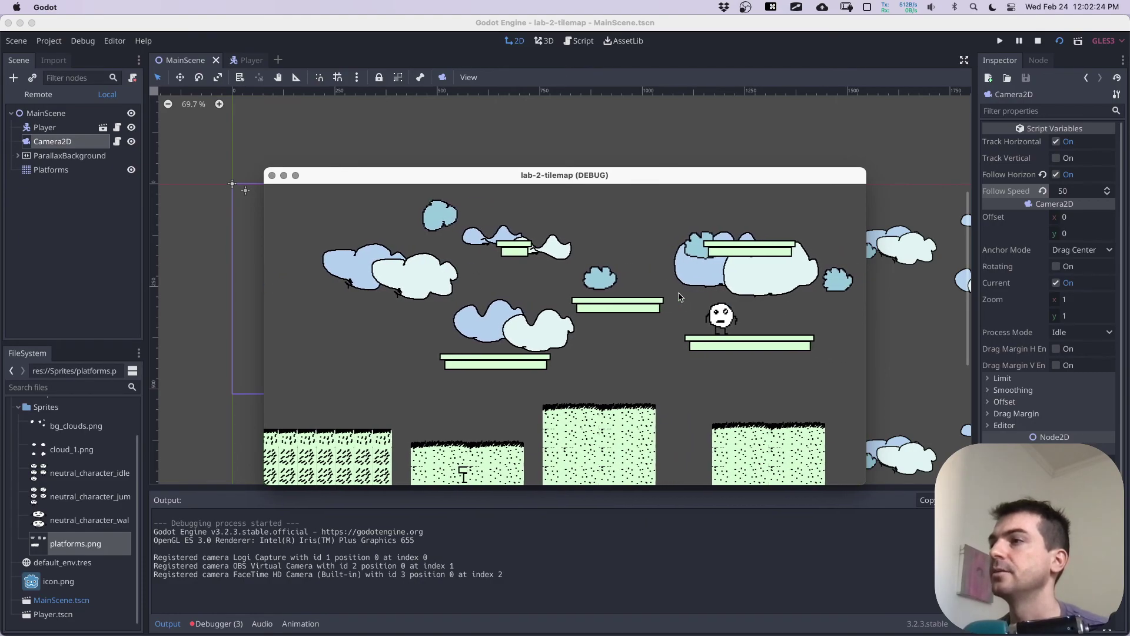
Step: Move the player back left across the ground platform and off its edge to check camera lag, and close the game
key(Left)
key(Up)
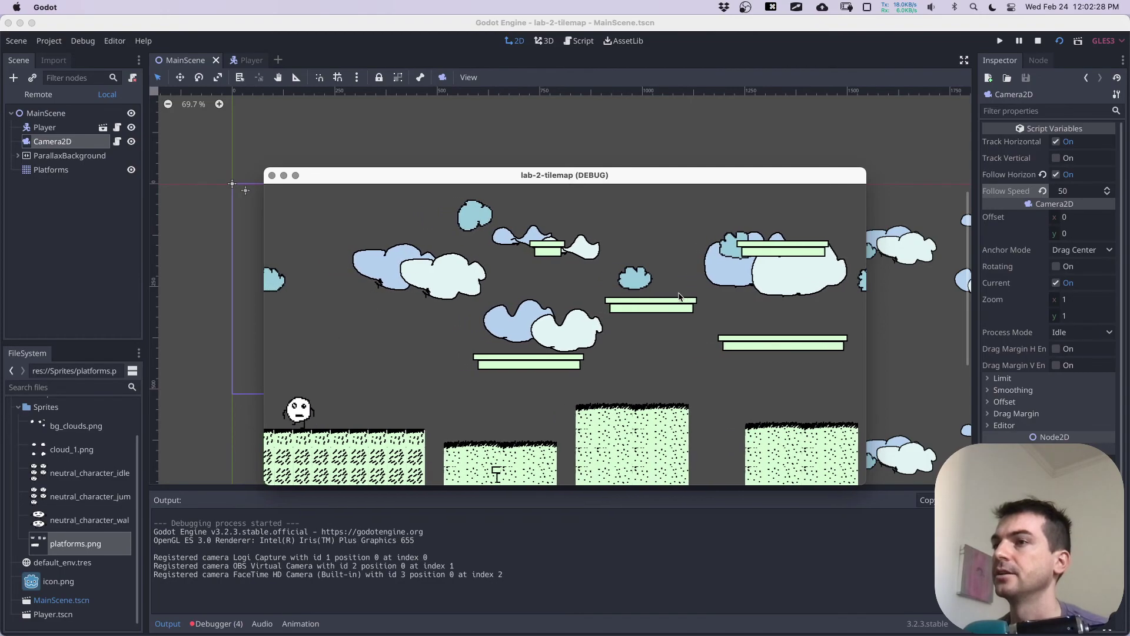
key(Left)
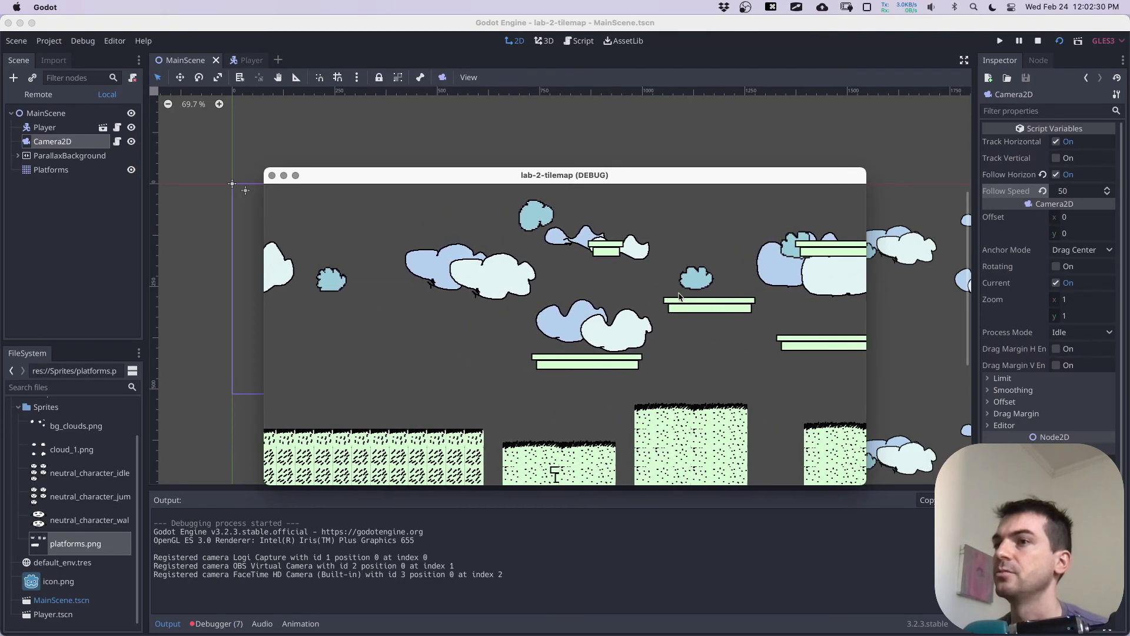
key(Left)
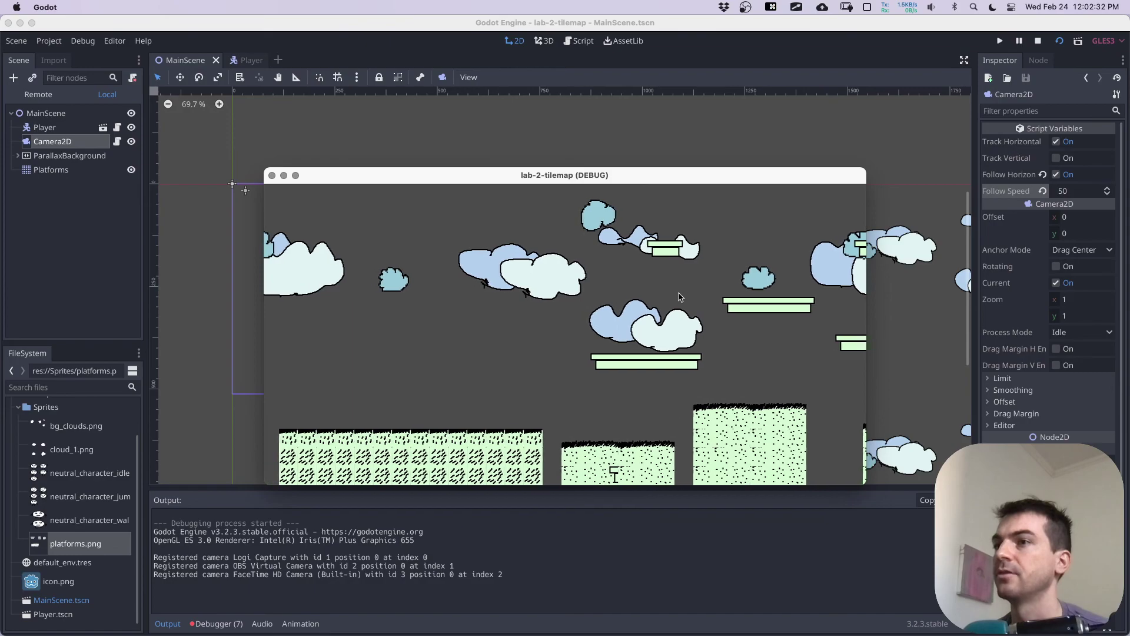
key(Left)
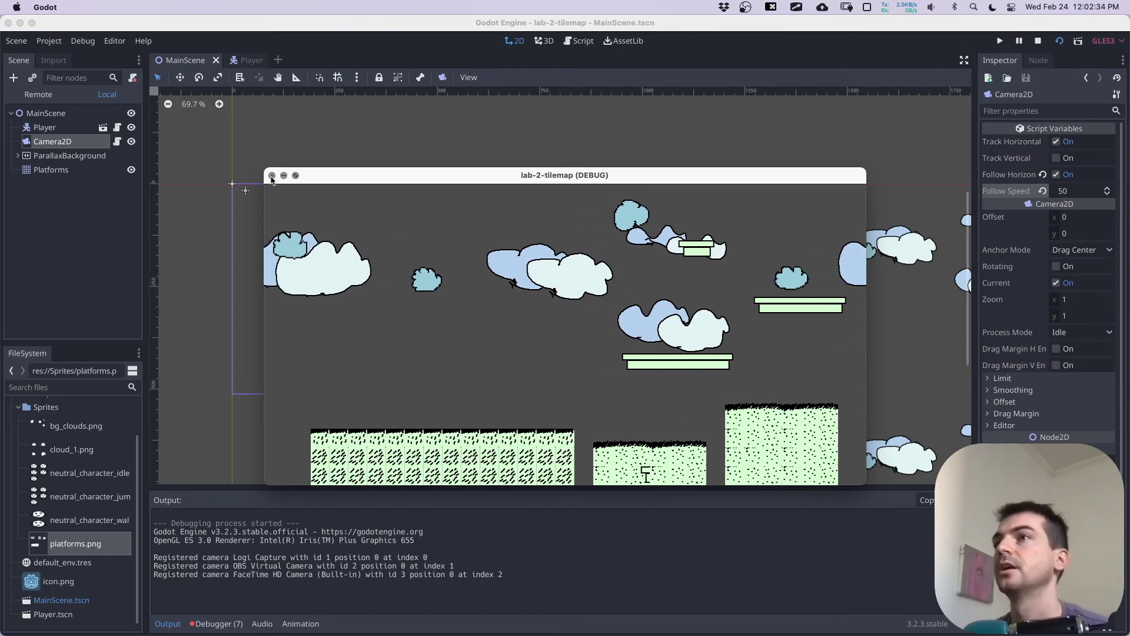
click(272, 176)
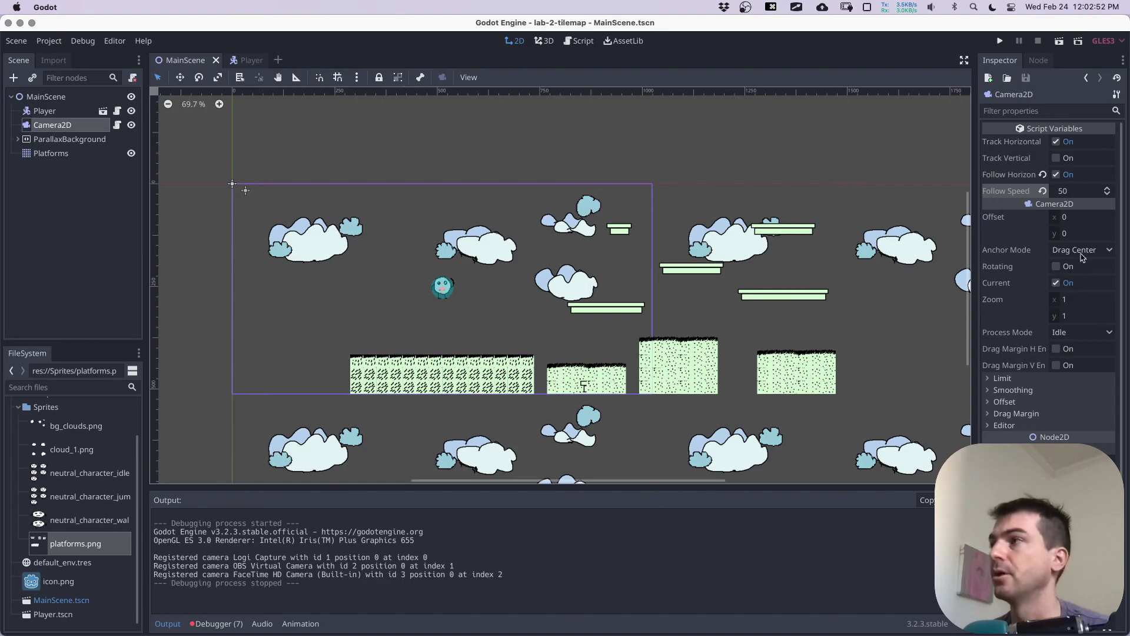
Step: Turn off Follow Horizontal on Camera2D, reset Follow Speed to 100, and save the scene
click(1057, 175)
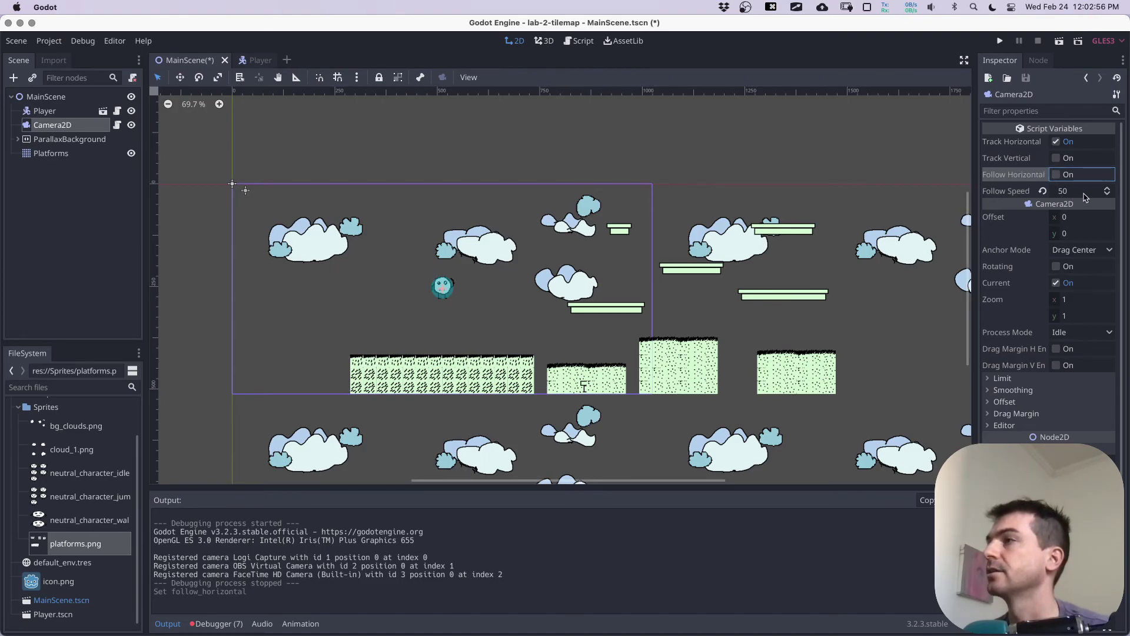
click(1043, 191)
key(super+s)
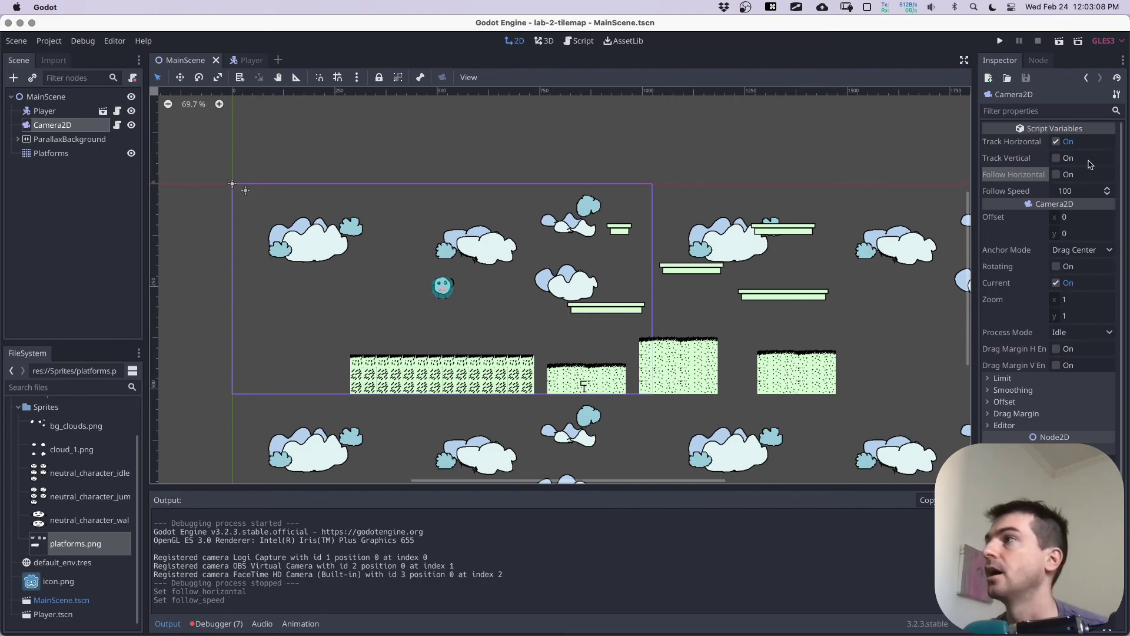
Step: Test-run the scene and jump the player up the floating platforms to check horizontal tracking without following
click(1060, 42)
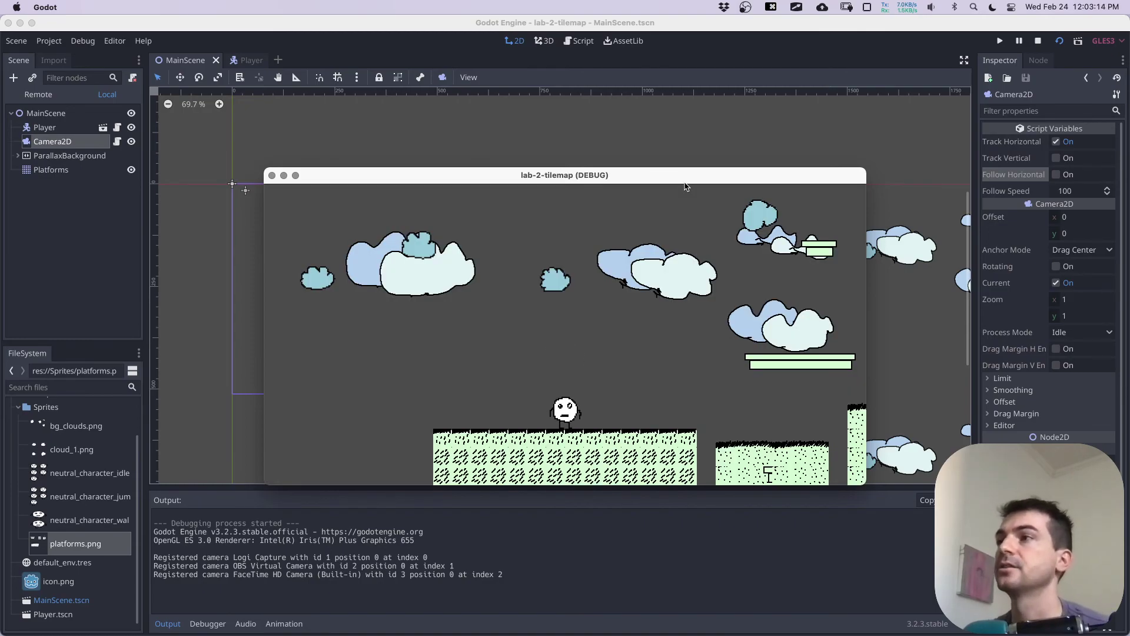
key(Right)
key(Up)
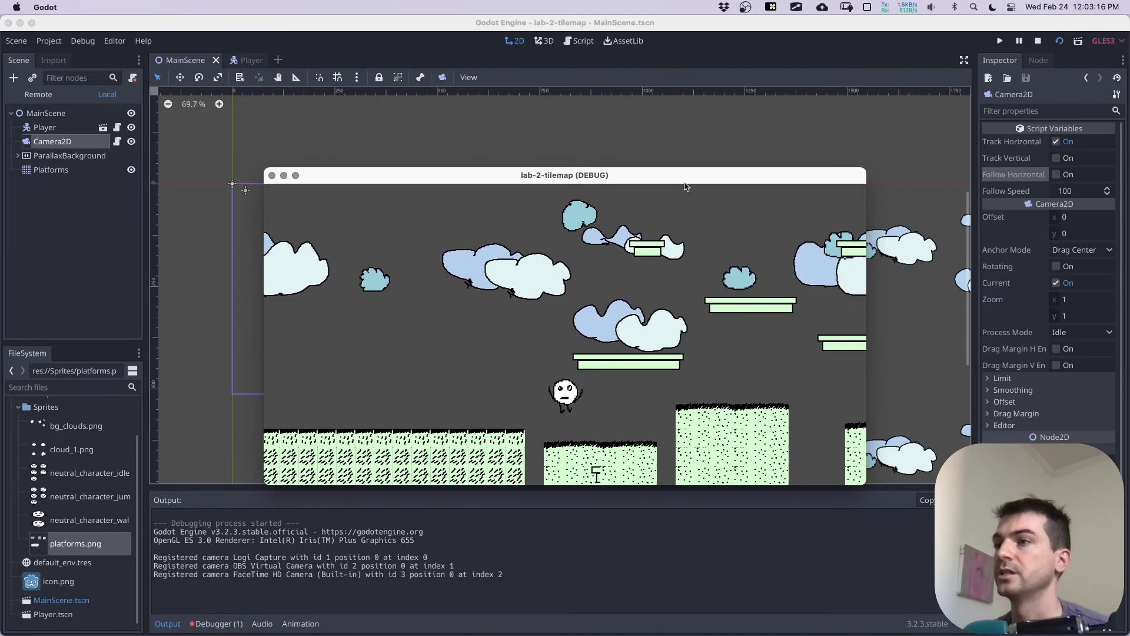
key(Up)
key(Left)
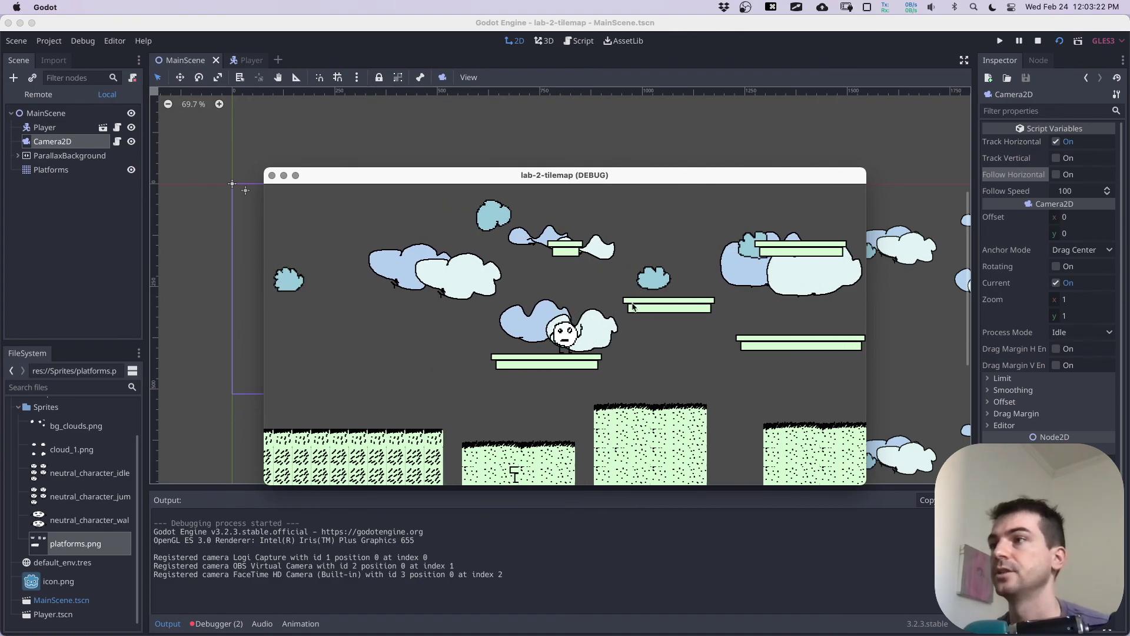
key(Right)
key(Up)
key(Up)
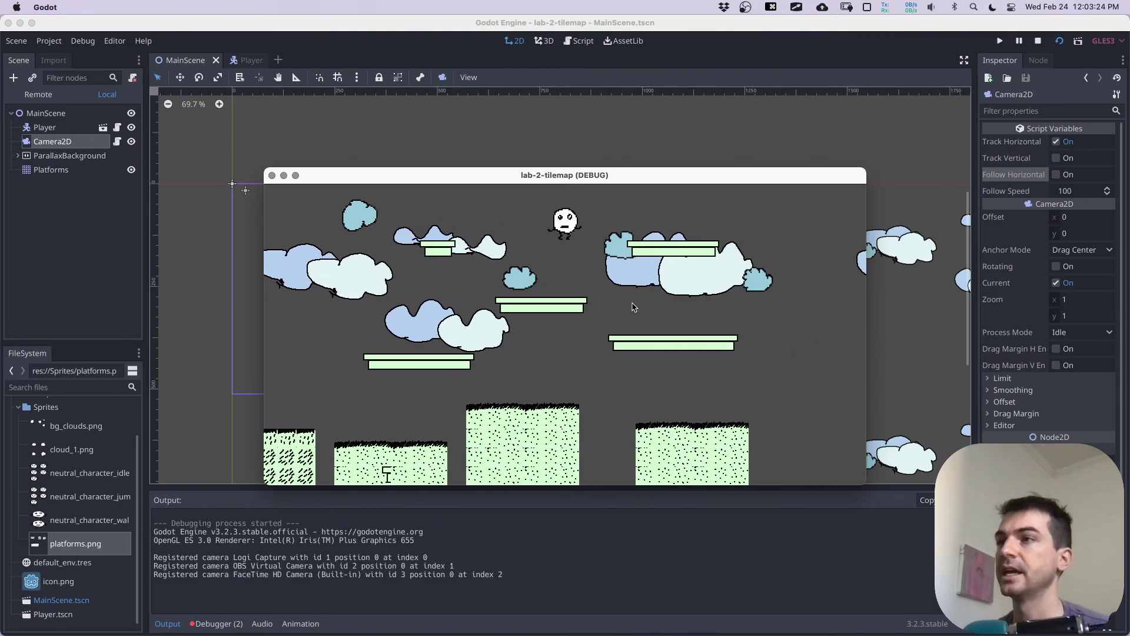
Step: Stop the player on the middle floating platform and take a window-only screenshot of the running game
key(Left)
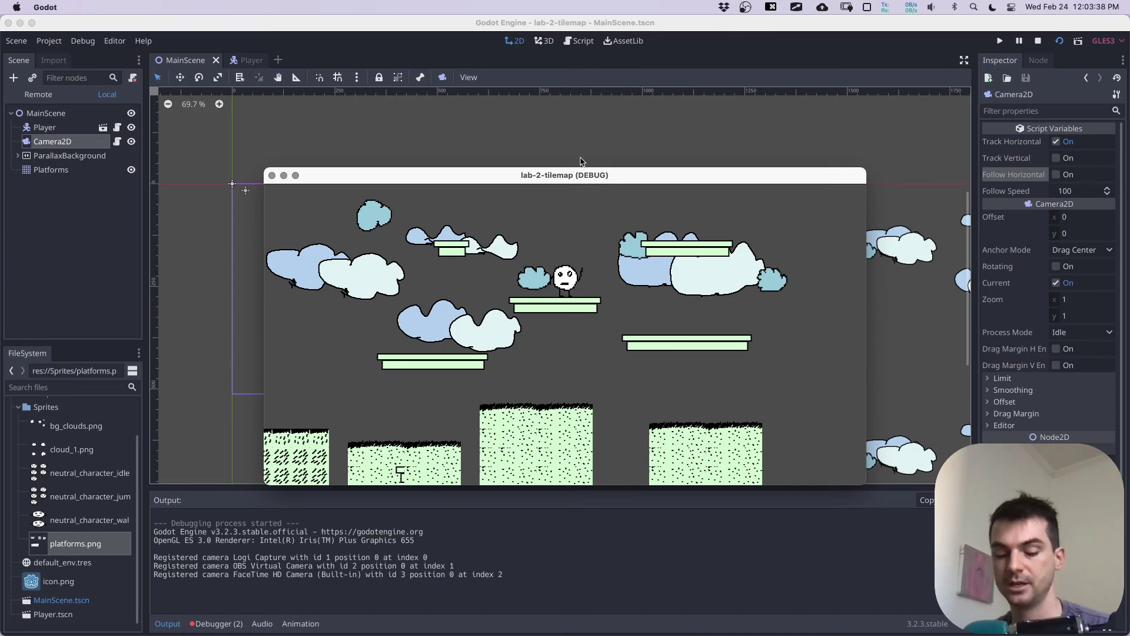
key(shift+super+4)
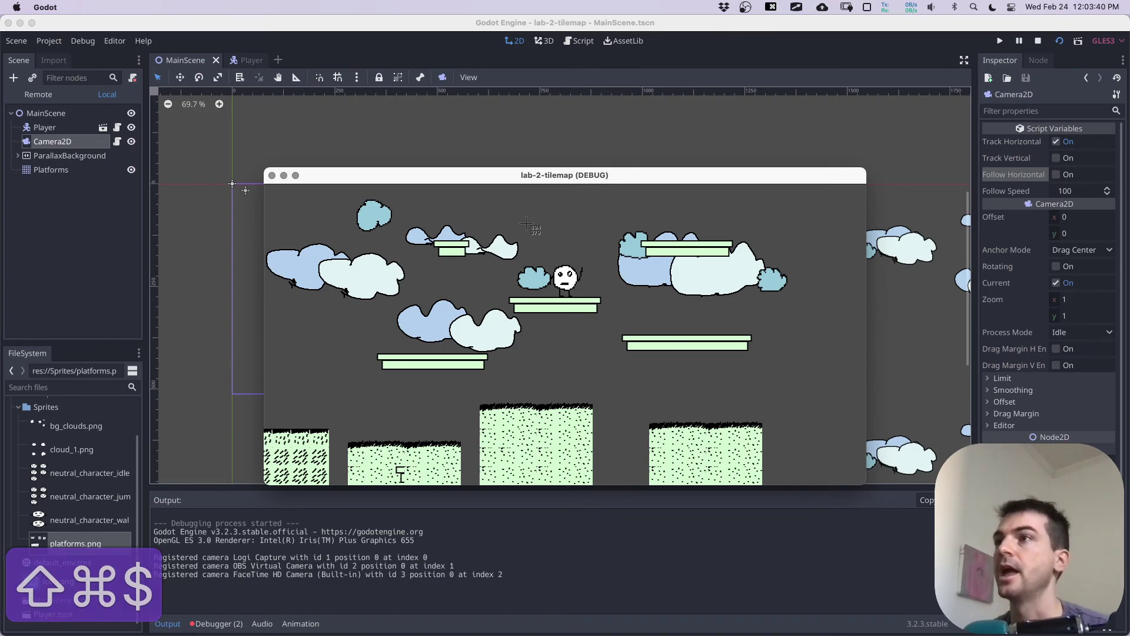
key(space)
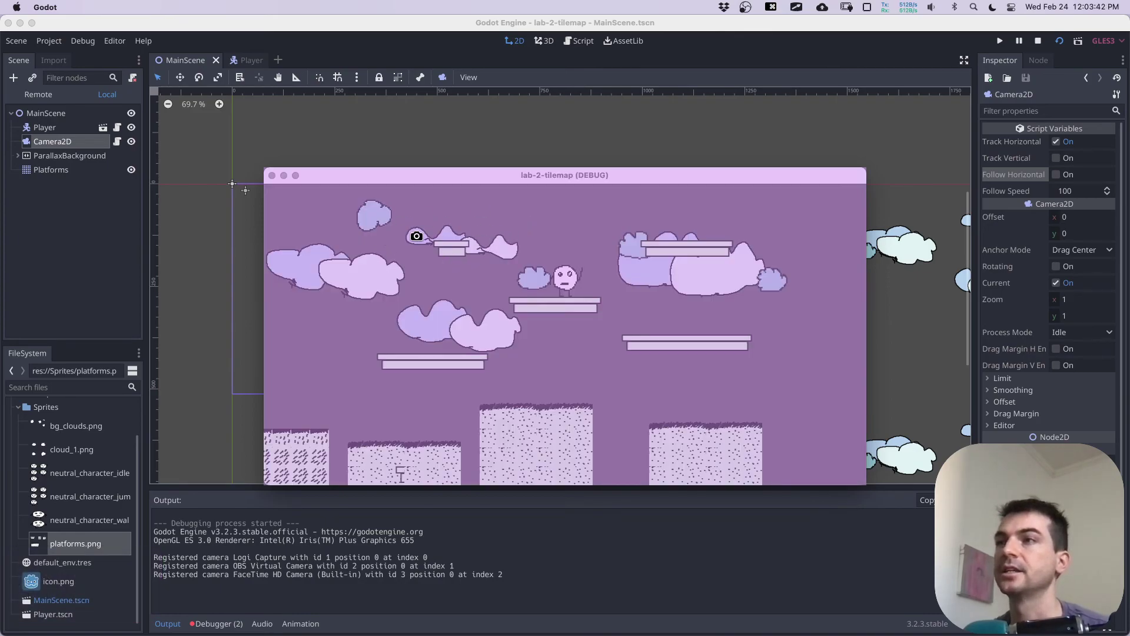
click(530, 227)
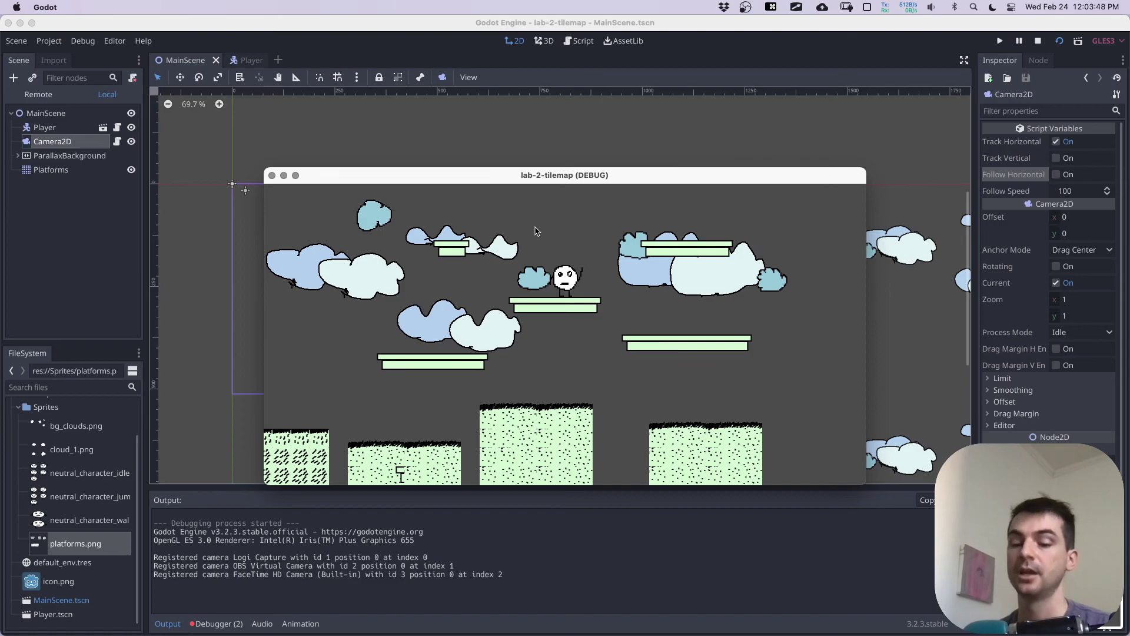
Step: Take a full-screen screenshot and an additional region screenshot framed around the game window
key(super+shift+3)
key(super+shift+4)
drag(256, 156, 886, 511)
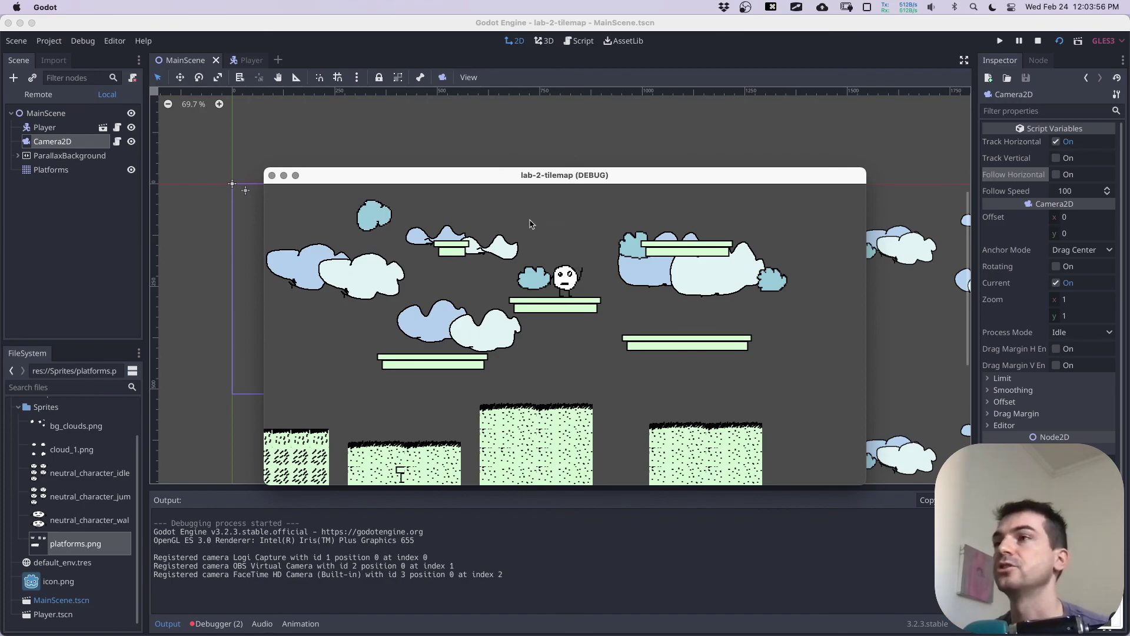
Step: Switch to Finder, reposition and enlarge its window, and preview the 12.03.45 PM screenshot on the Desktop
key(super+Tab)
key(super+Tab)
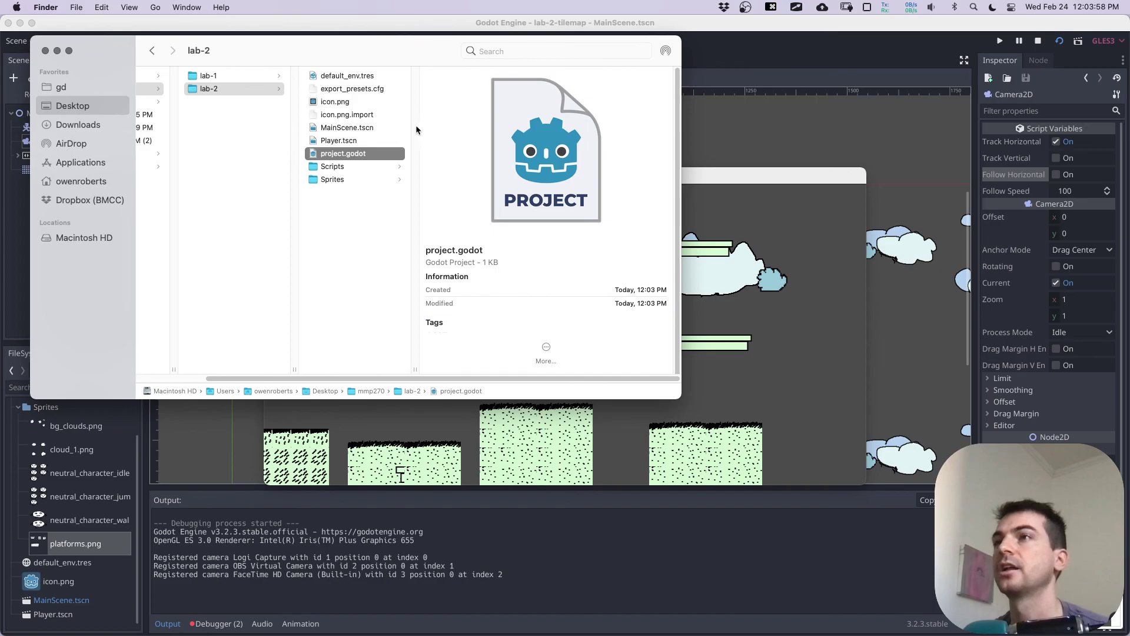
drag(376, 45, 550, 111)
double_click(549, 111)
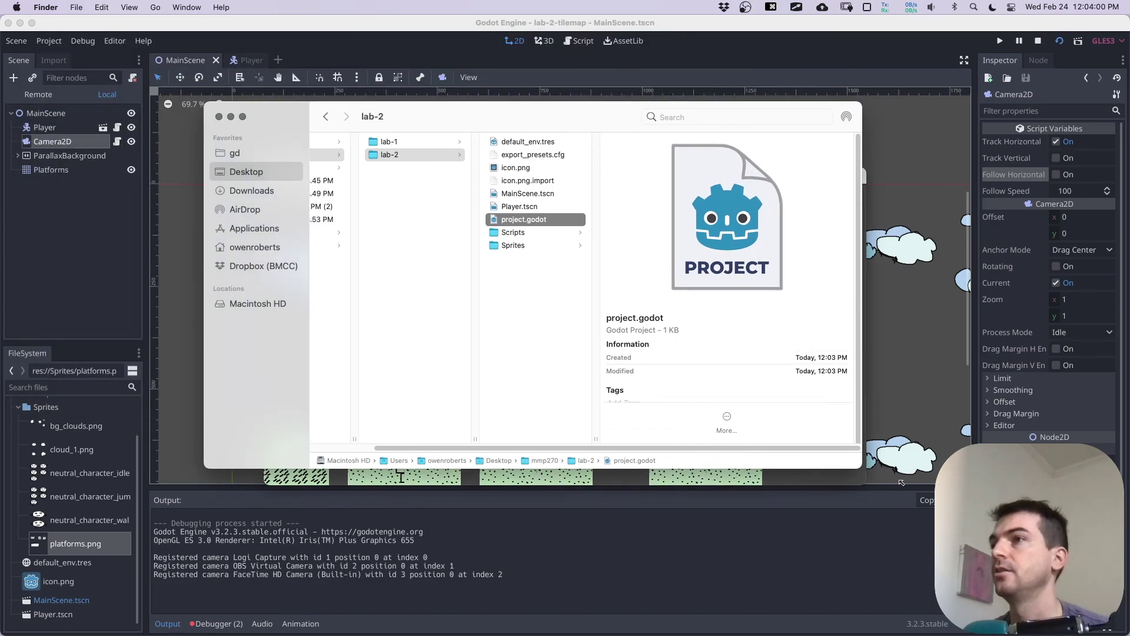
click(355, 180)
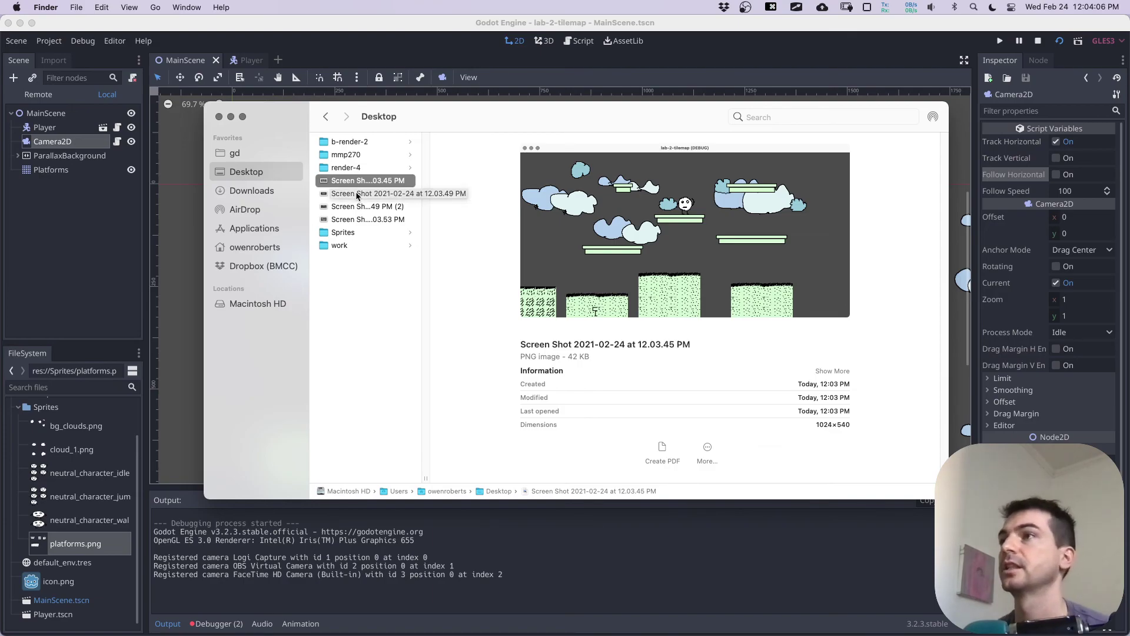
key(space)
key(space)
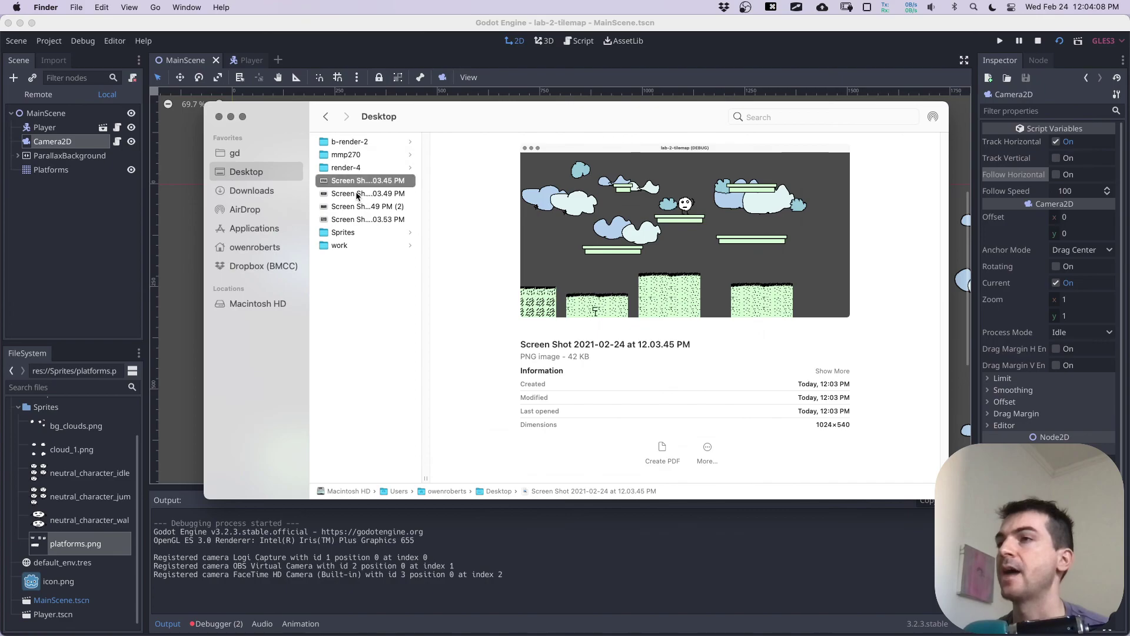
Step: Create a new folder named screen_shots inside the mmp270 folder on the Desktop
click(357, 157)
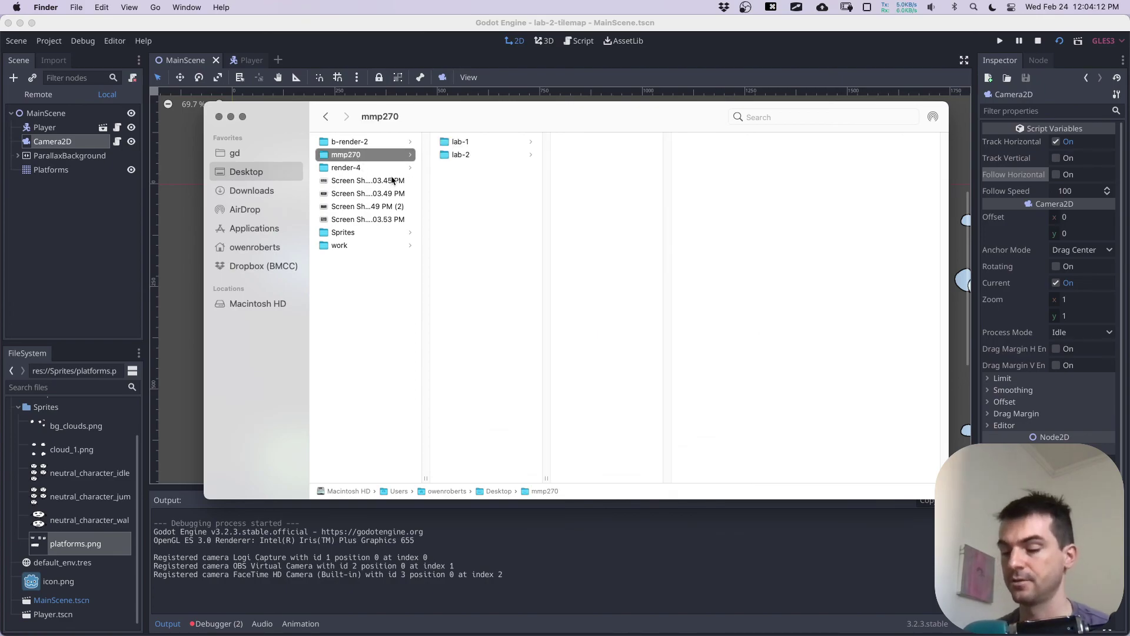
key(super+shift+n)
text(screen)
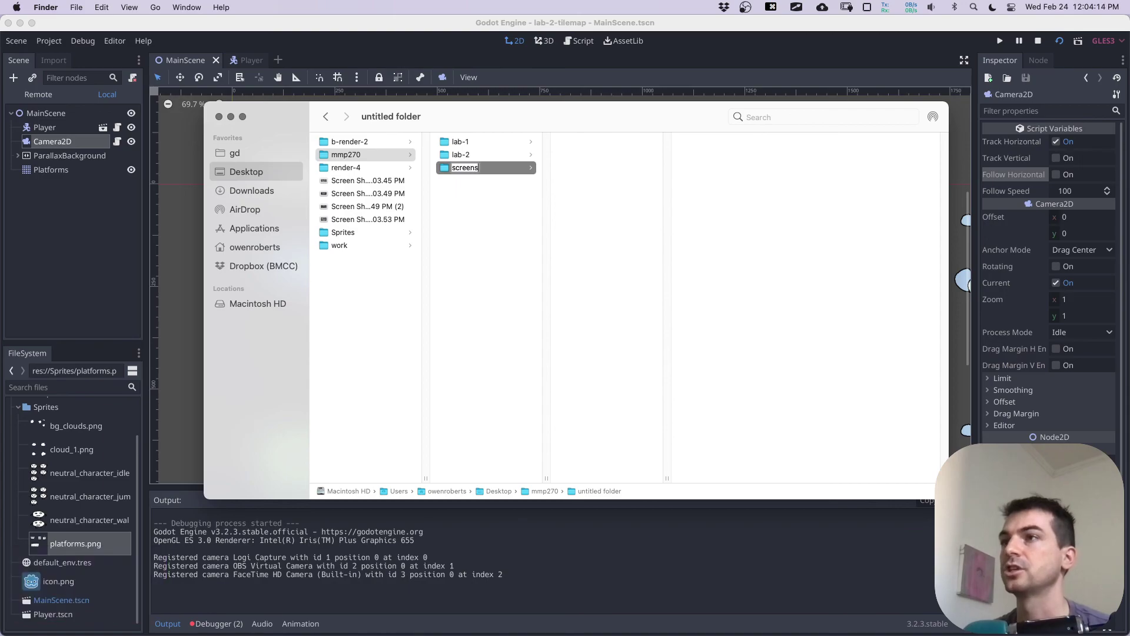
text(_shots)
key(Return)
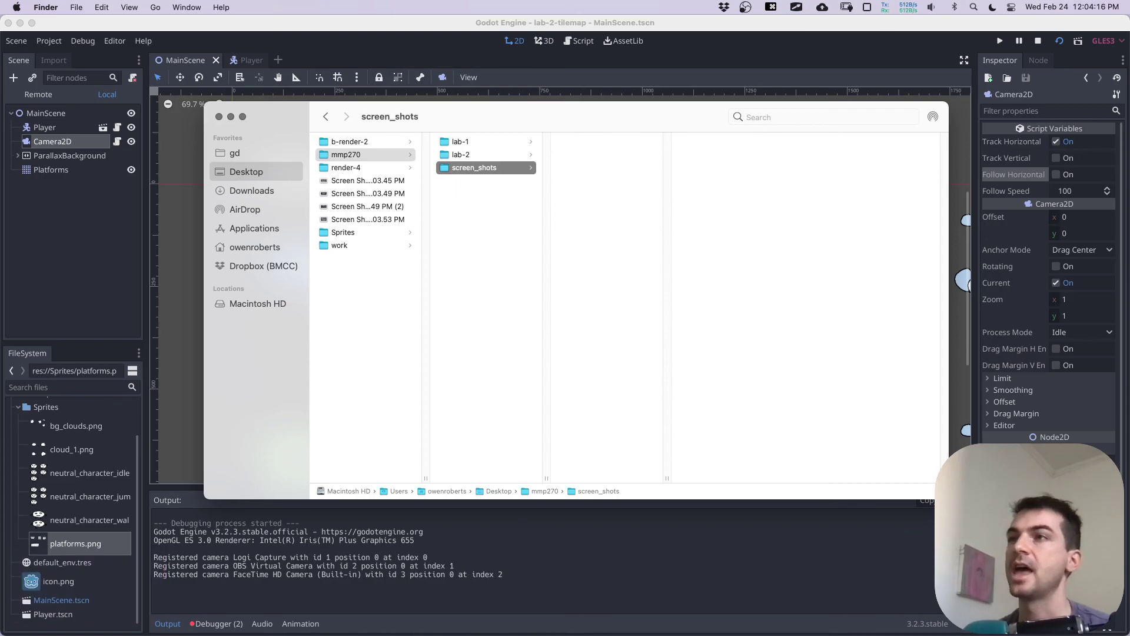
Step: Preview the 12.03.49 and 12.03.45 PM screenshots and move the 12.03.45 PM one into mmp270's screen_shots folder
click(369, 194)
key(space)
key(space)
click(370, 181)
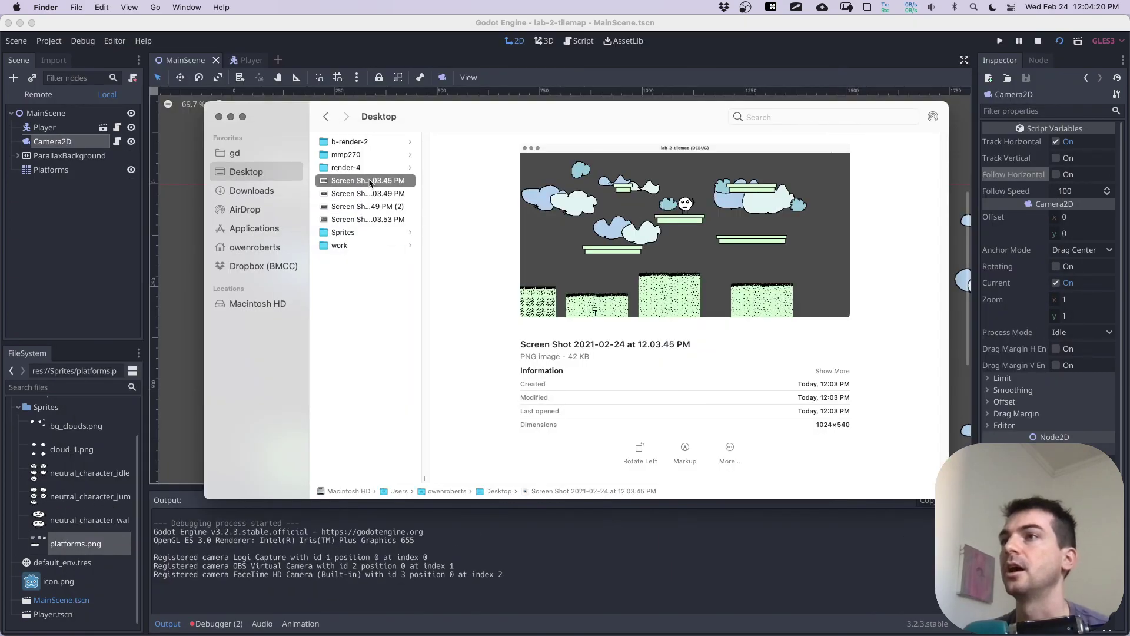
key(space)
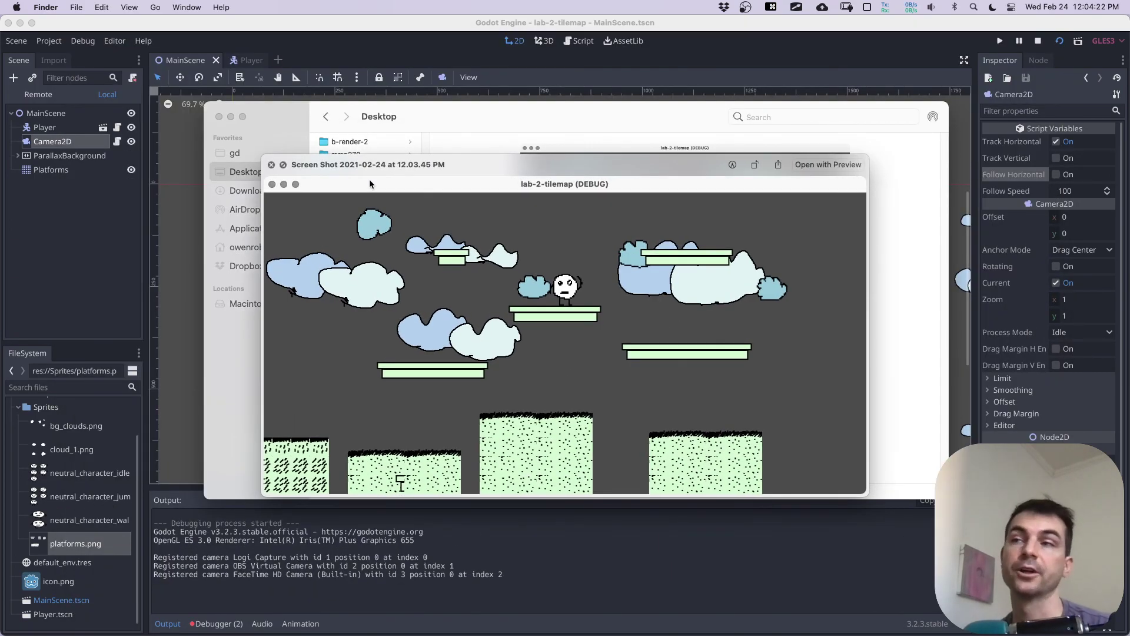
key(space)
drag(370, 184, 349, 154)
drag(458, 168, 471, 181)
Step: Delete the three remaining screenshots, from 12.03.49 PM through 12.03.53 PM, from the Desktop
click(348, 181)
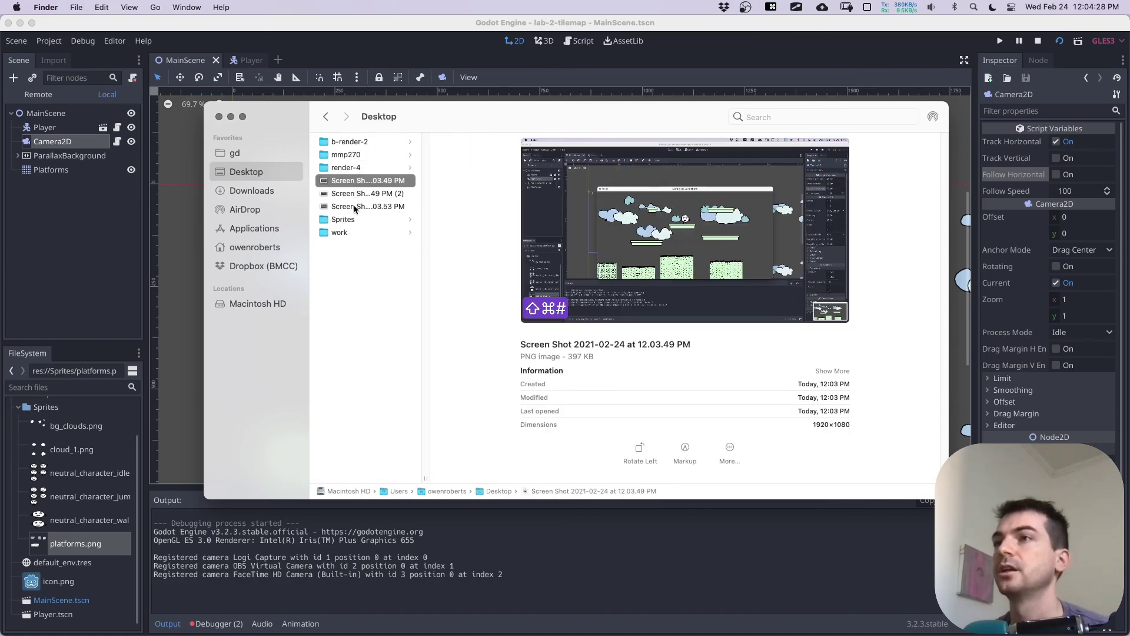
shift+click(356, 208)
key(super+BackSpace)
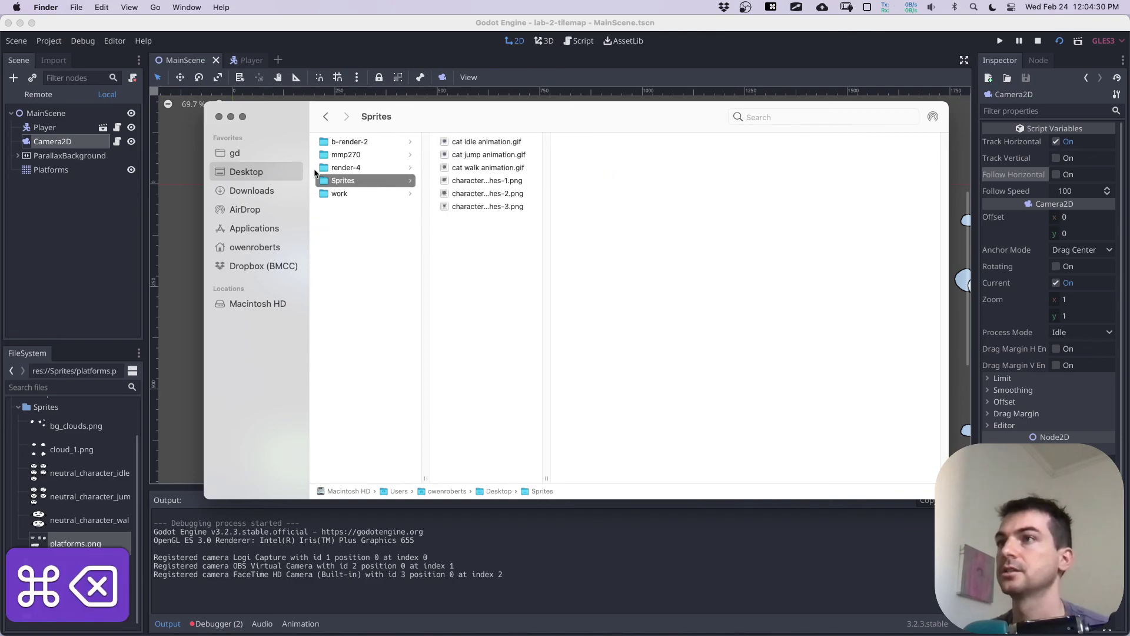
Step: Open the screen_shots folder in mmp270 and preview the game screenshot stored there
click(335, 156)
click(514, 171)
key(Right)
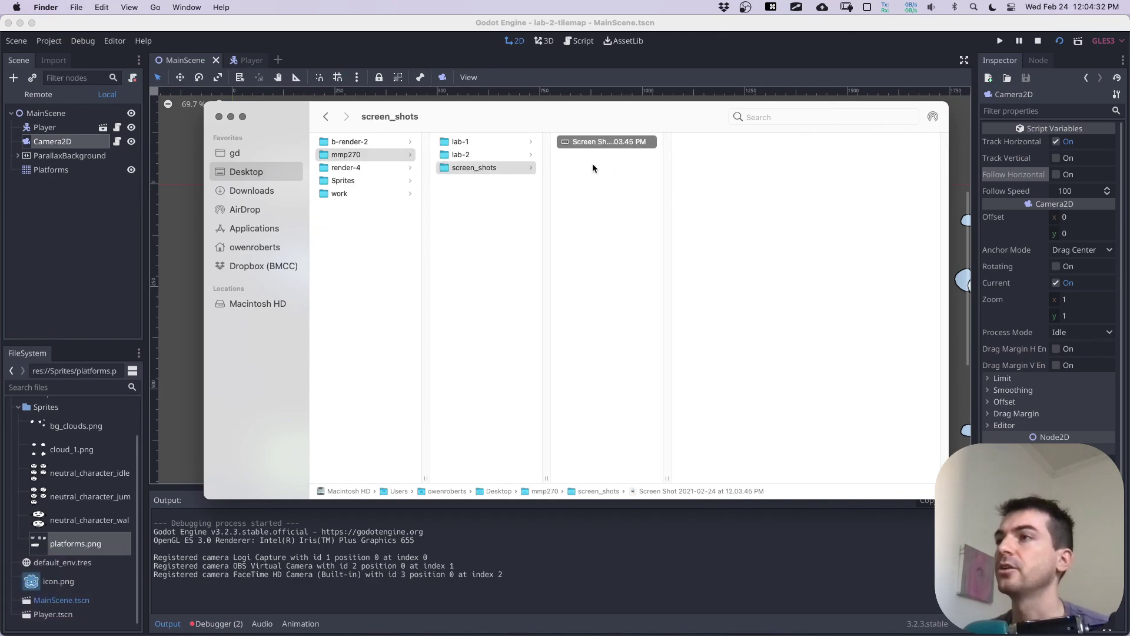
key(space)
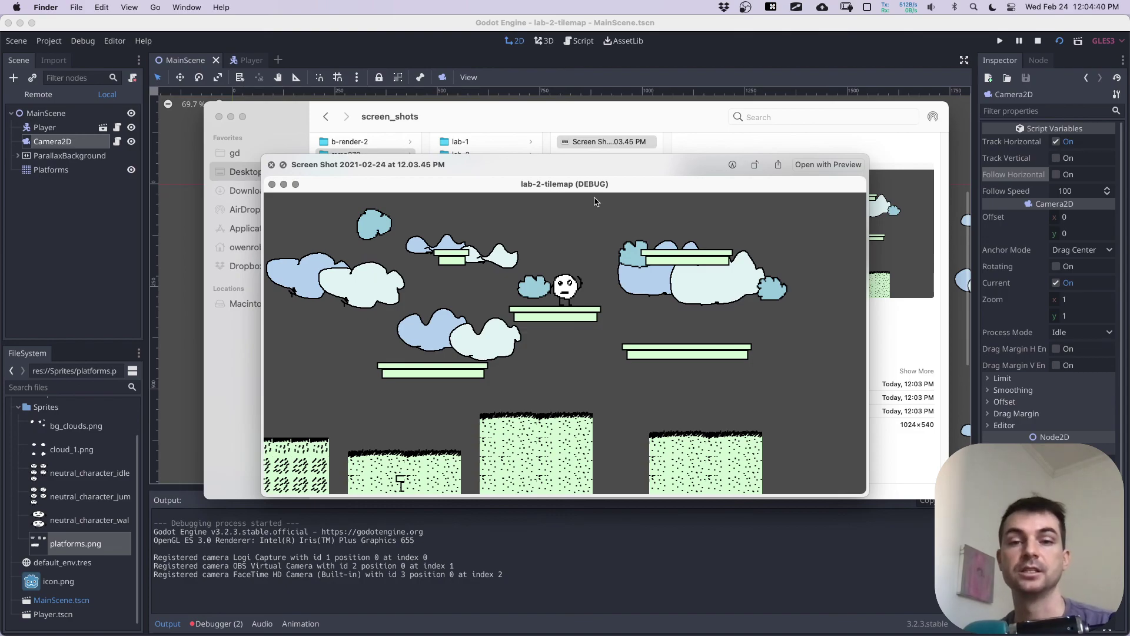
key(space)
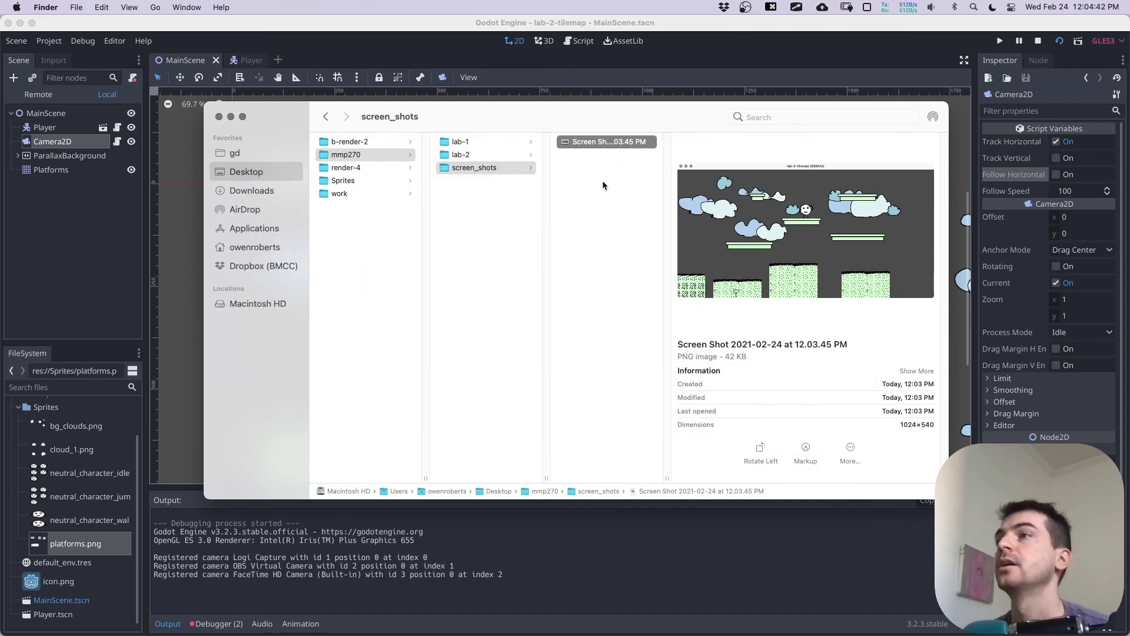
Step: Switch to Chrome, restore its window, and start a new post titled "Scenery and Platforms" on the MMP 270 course site
key(super+Tab)
key(super+Tab)
key(super+Tab)
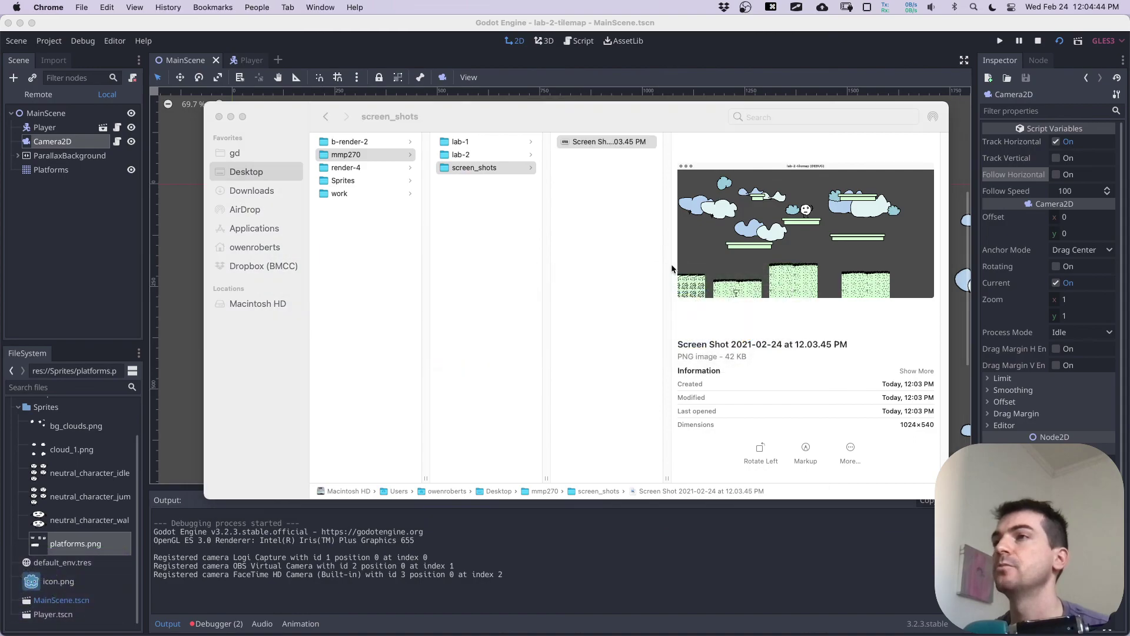
click(21, 539)
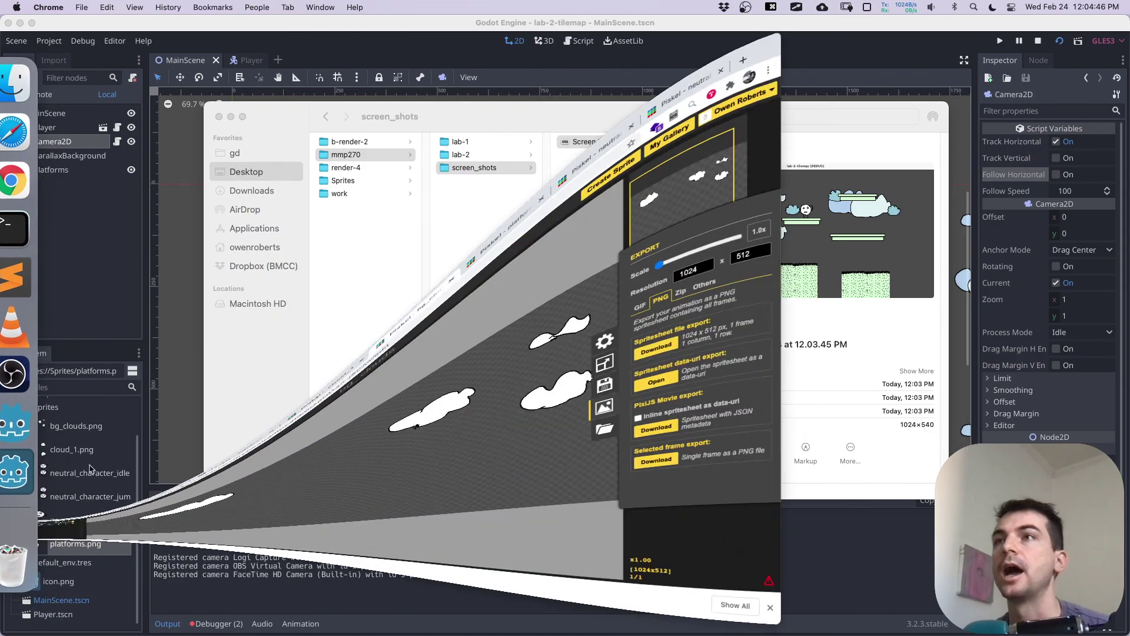
click(221, 31)
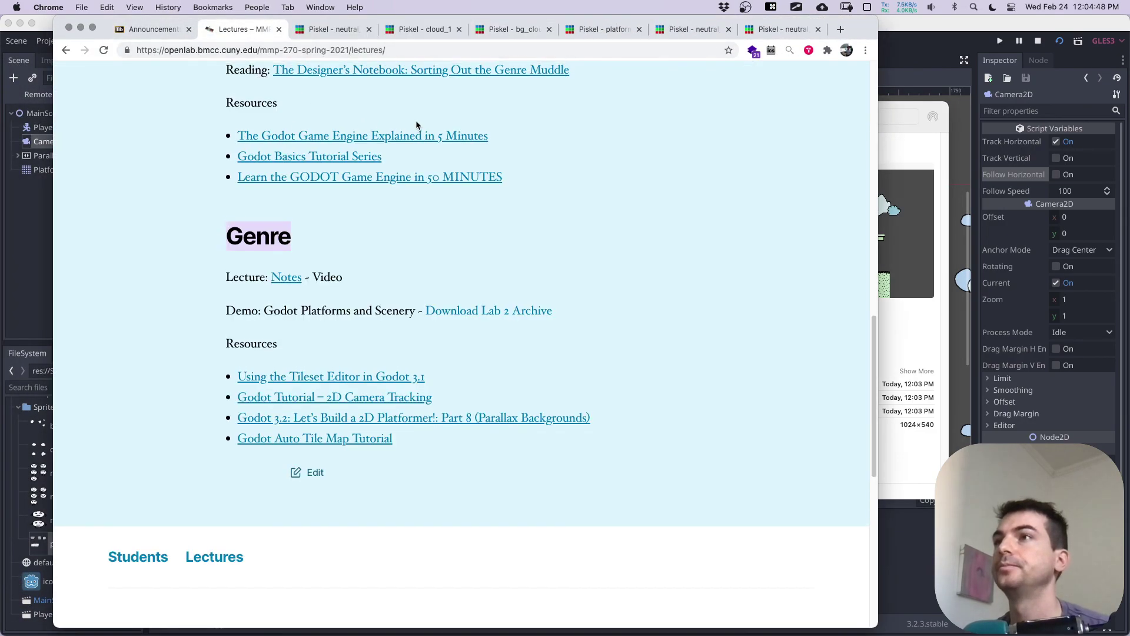
scroll(416, 124, up, 15)
mouse_move(514, 76)
click(524, 103)
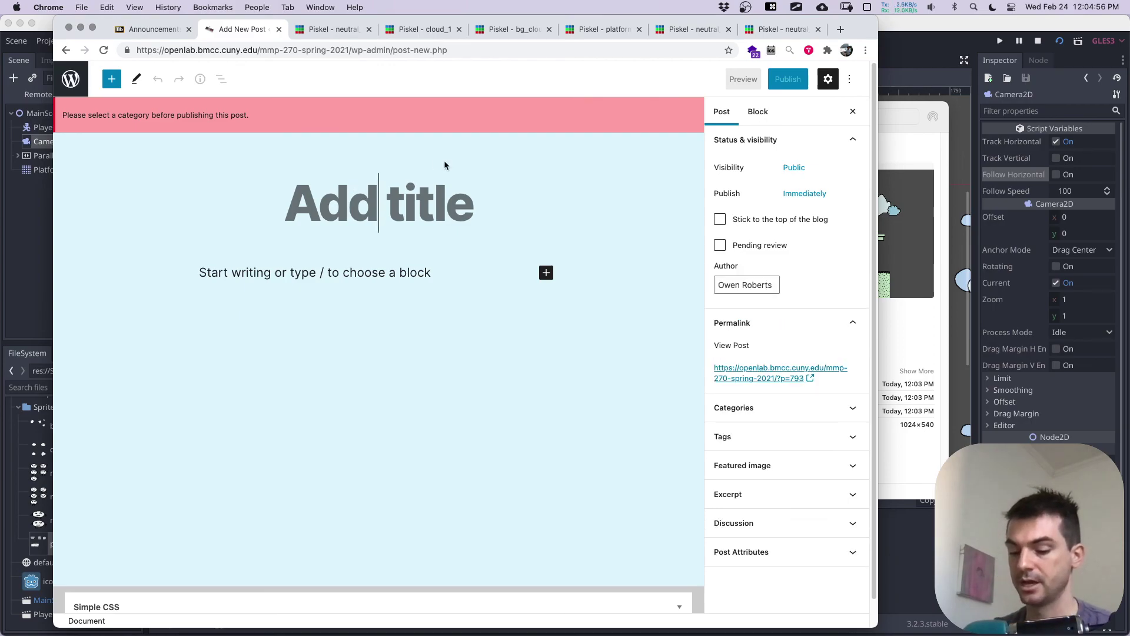
text(Scenery and Plat)
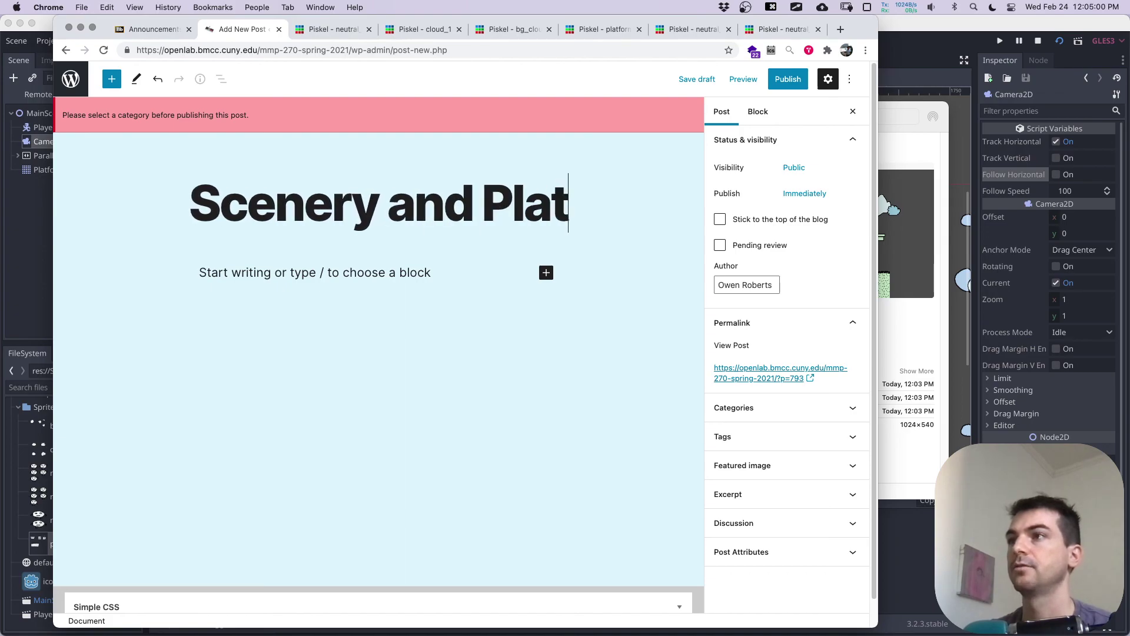
text(forms)
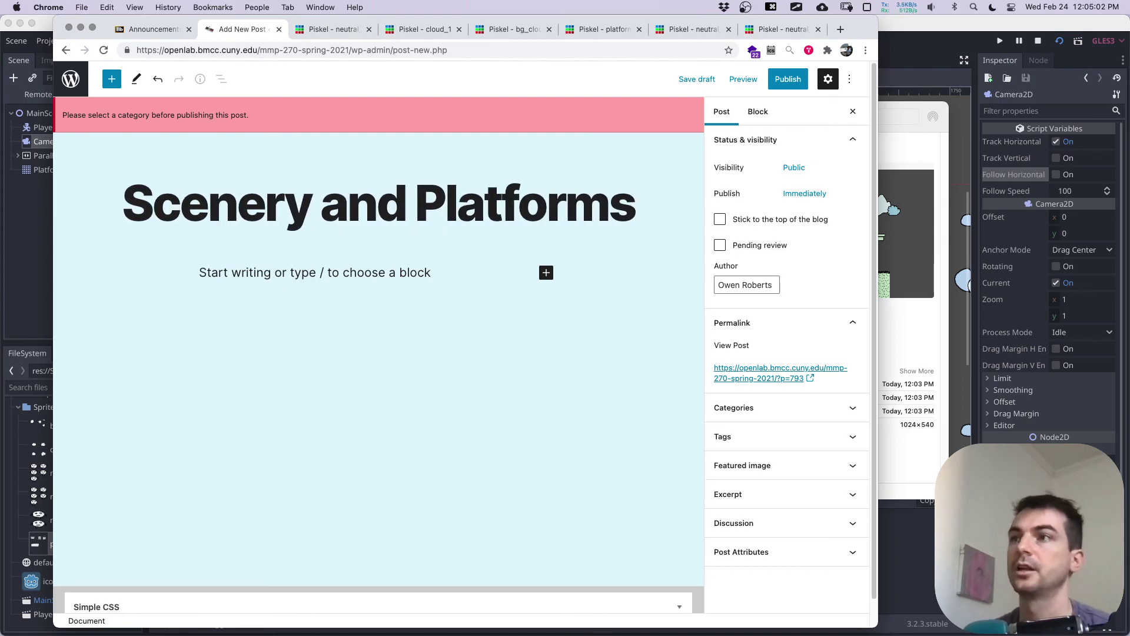
Step: Insert the 12.03.45 PM game screenshot from Finder into the post body as an image below the title
key(super+Tab)
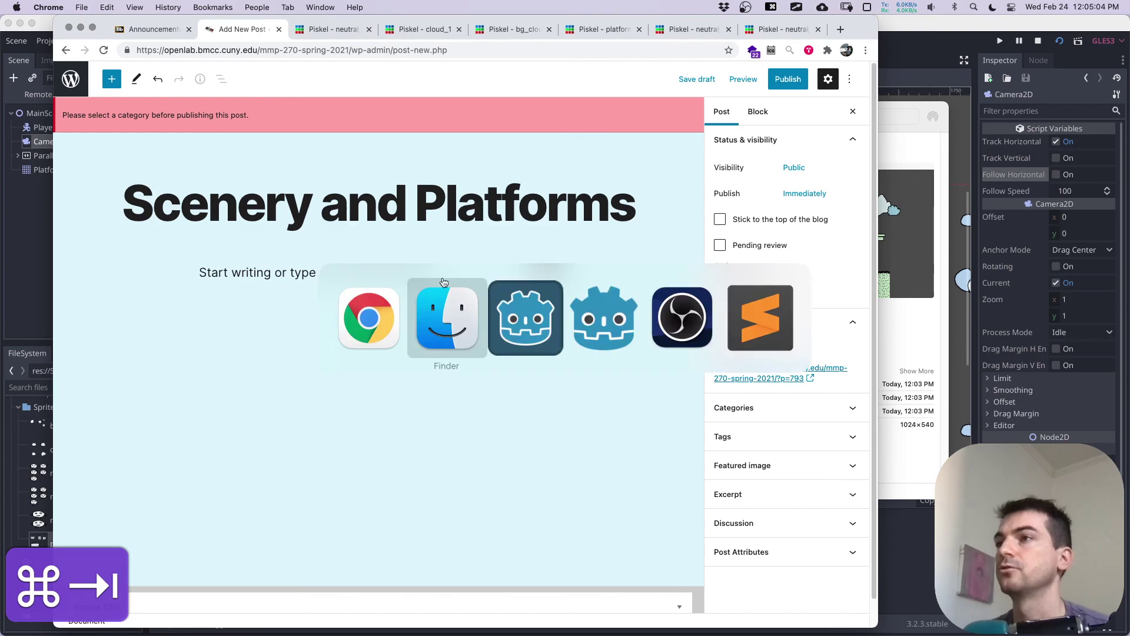
key(super+Tab)
drag(573, 143, 351, 270)
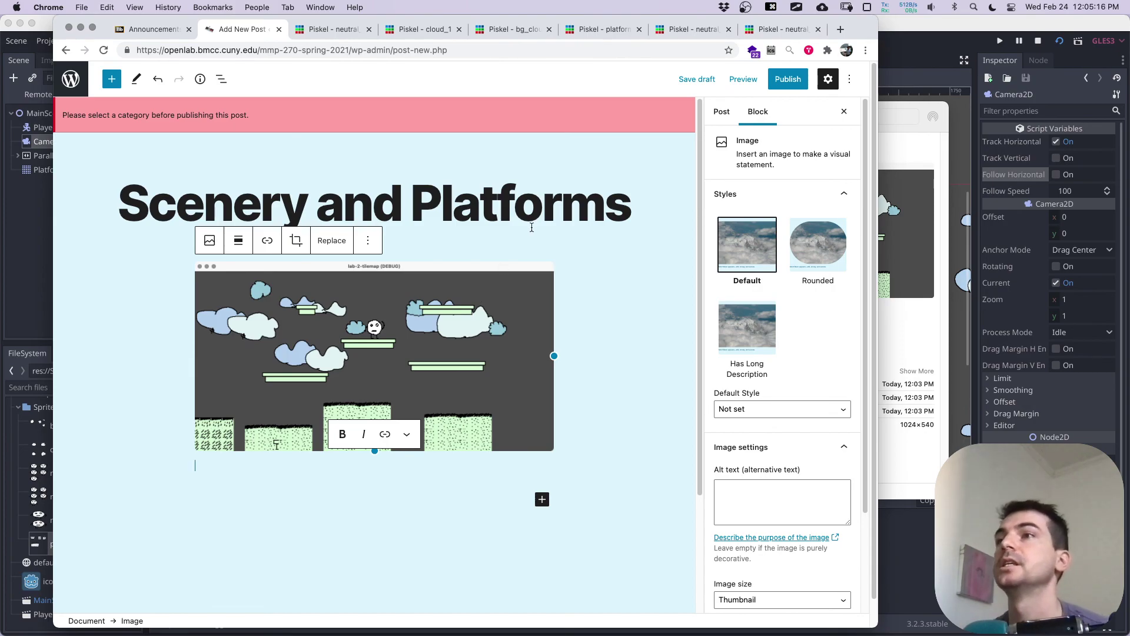
click(625, 259)
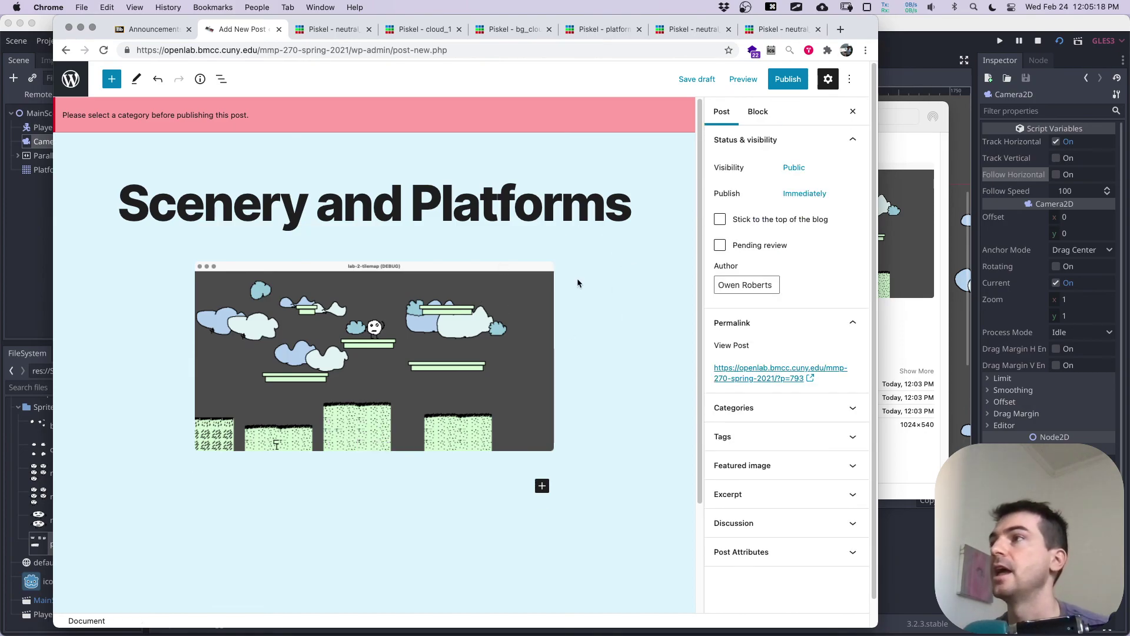